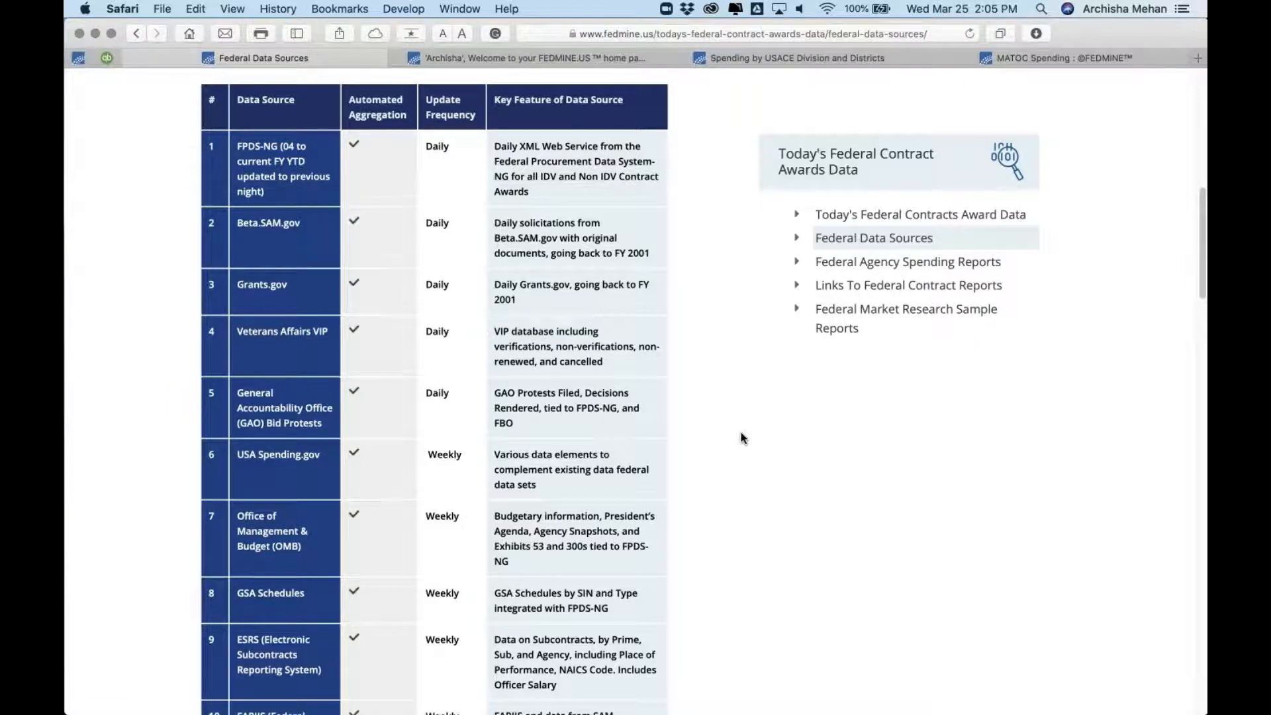
# - Switch to the FEDMINE Welcome dashboard with its Interactive Analytics spending maps
pyautogui.scroll(1, 741, 438)
pyautogui.scroll(-1, 741, 438)
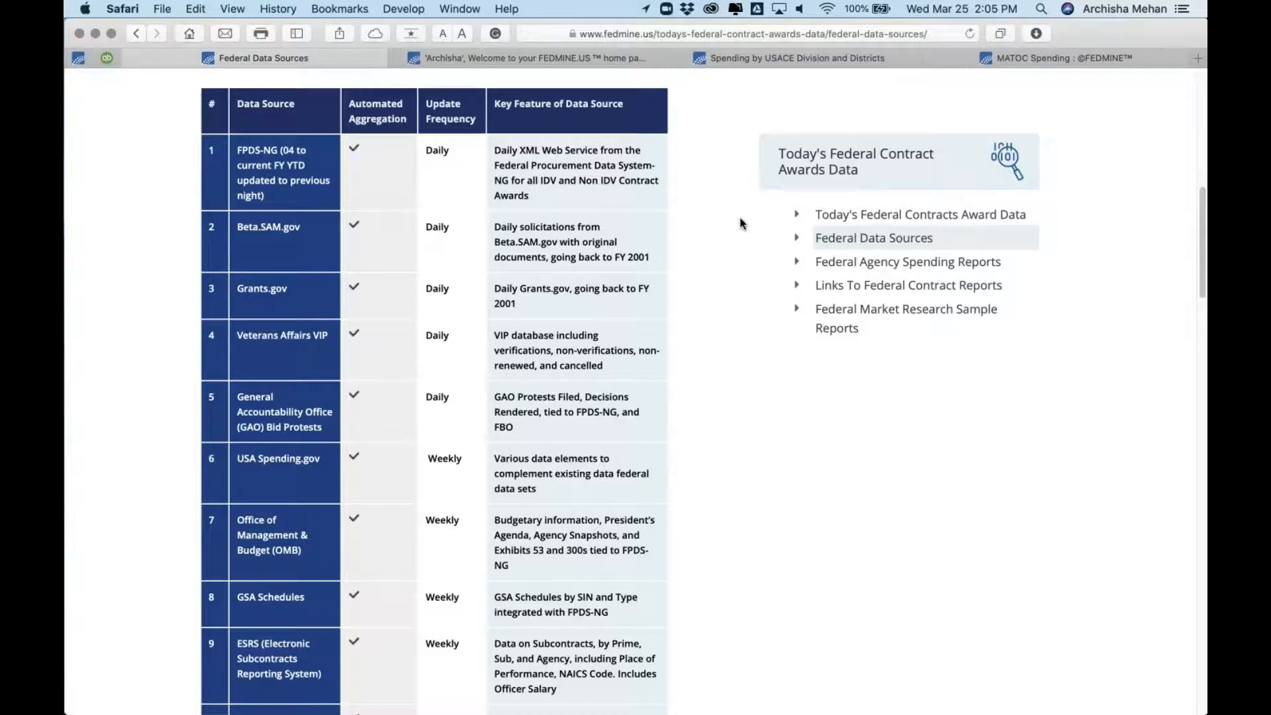
pyautogui.scroll(-1, 742, 223)
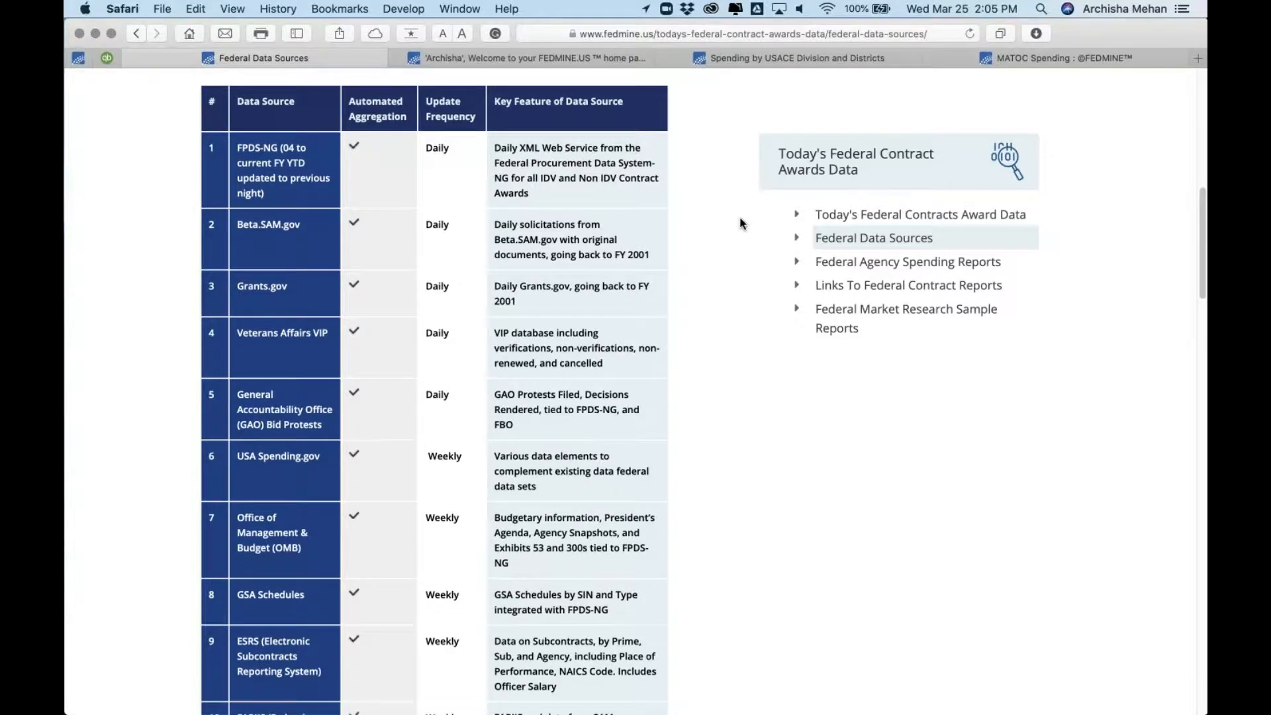
pyautogui.scroll(-15, 873, 490)
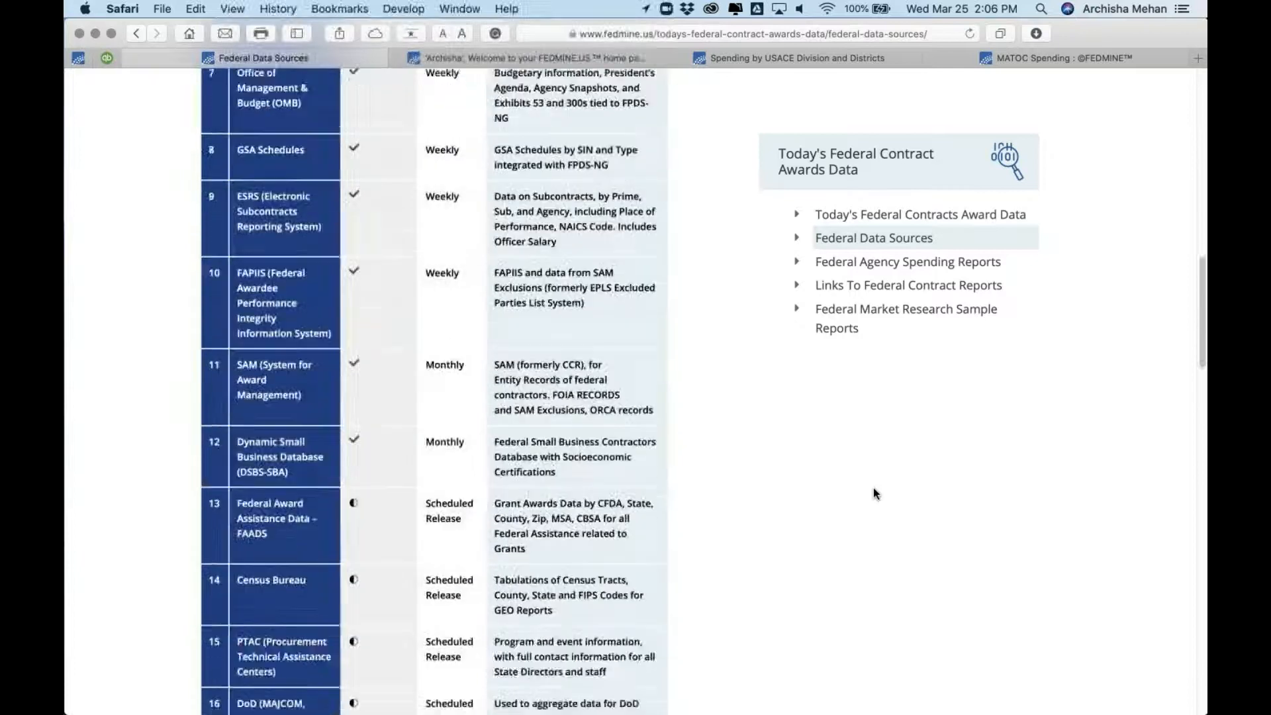
pyautogui.scroll(-12, 873, 486)
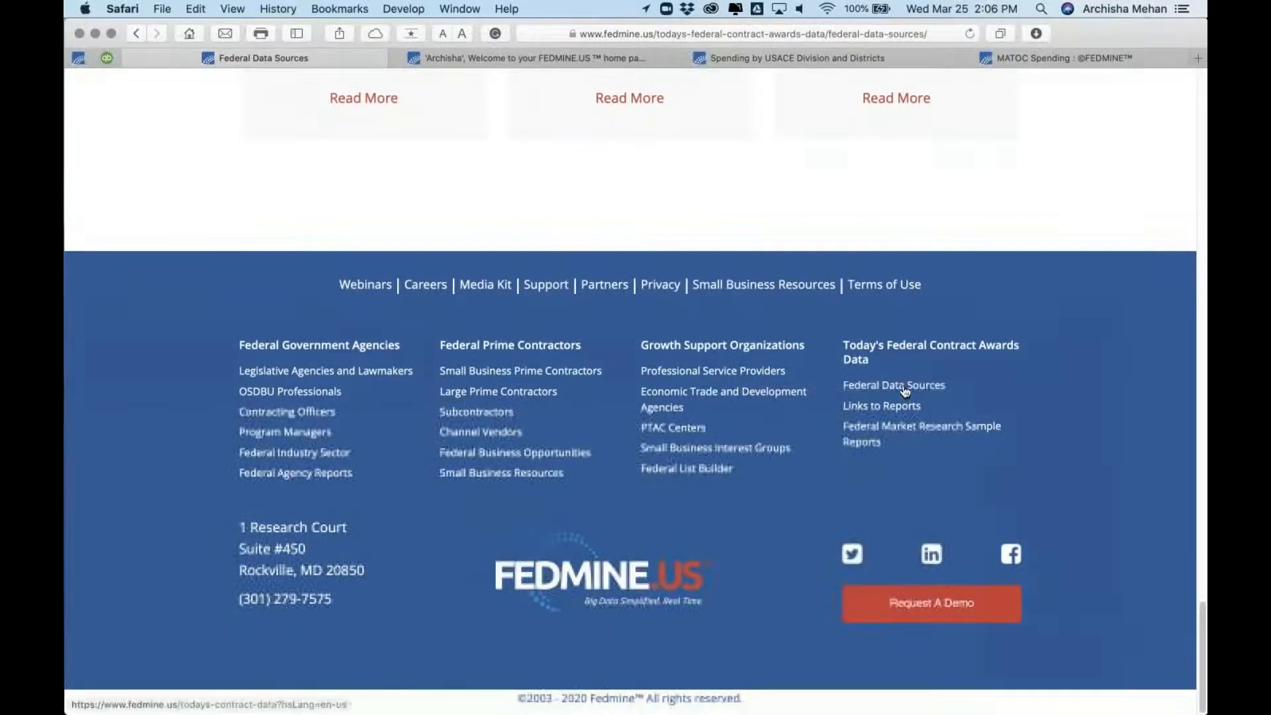
pyautogui.scroll(20, 936, 215)
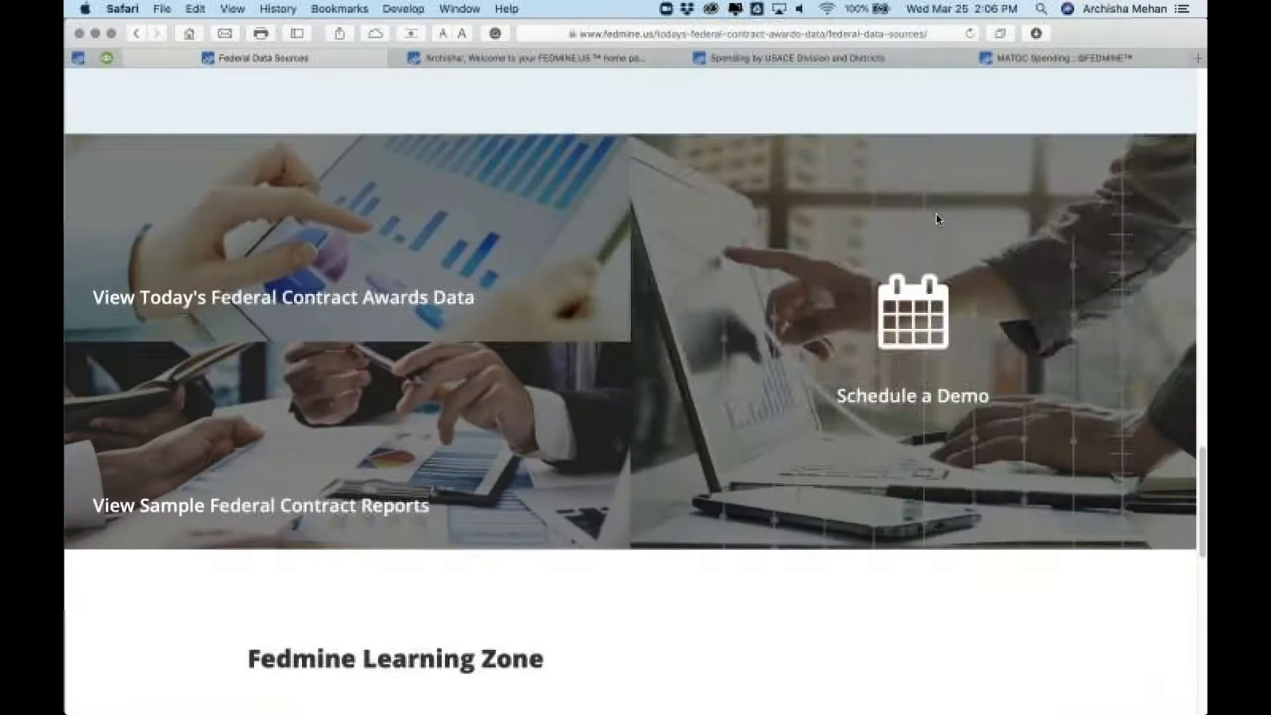
pyautogui.scroll(15, 936, 214)
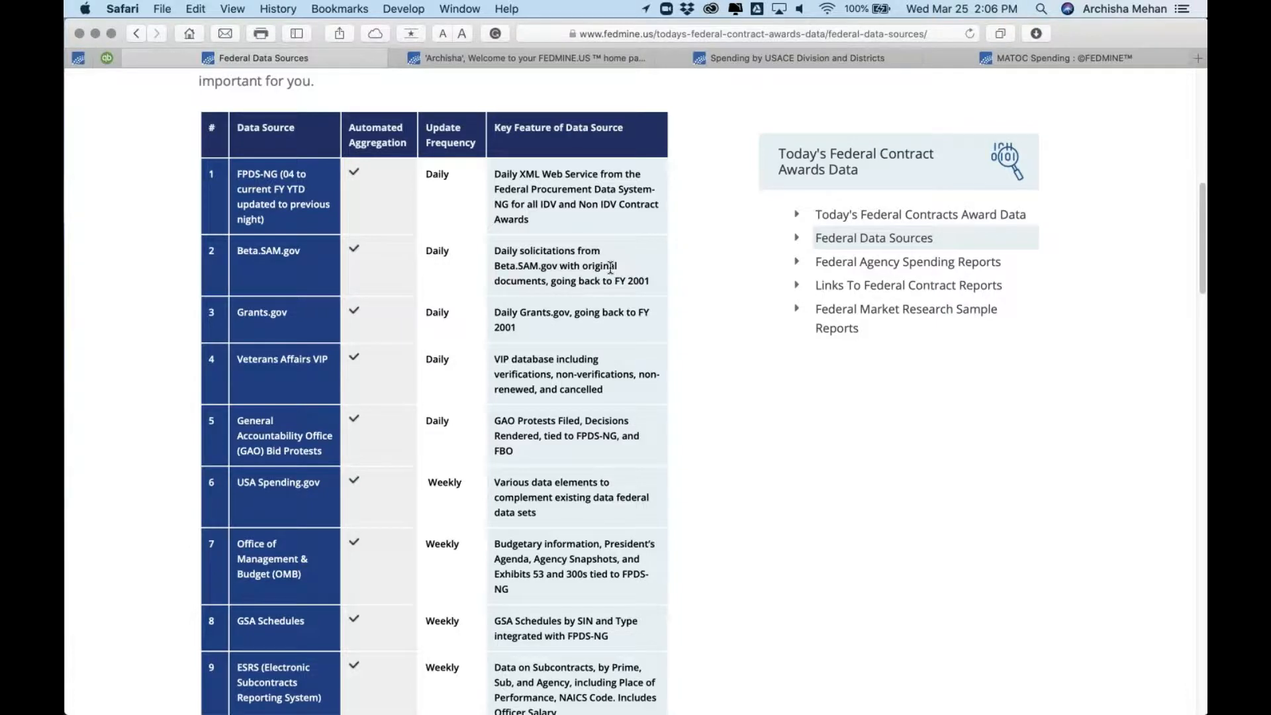
pyautogui.scroll(-5, 609, 267)
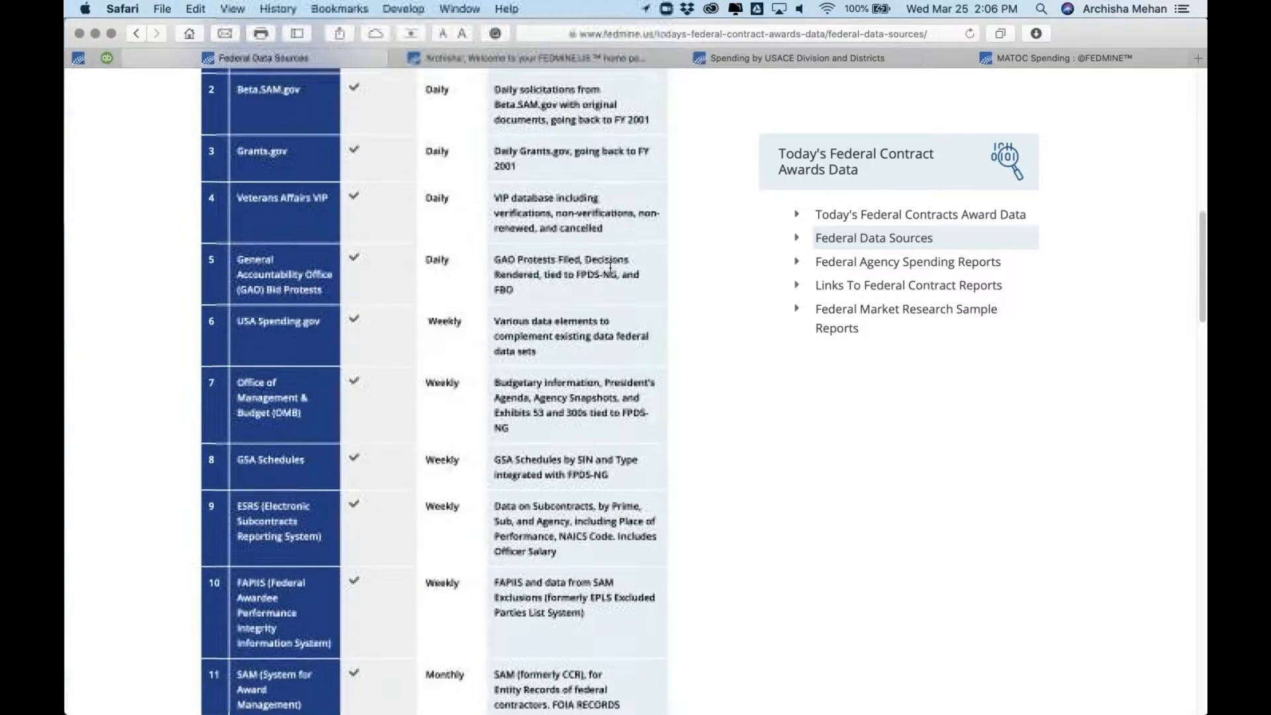
pyautogui.scroll(-2, 610, 267)
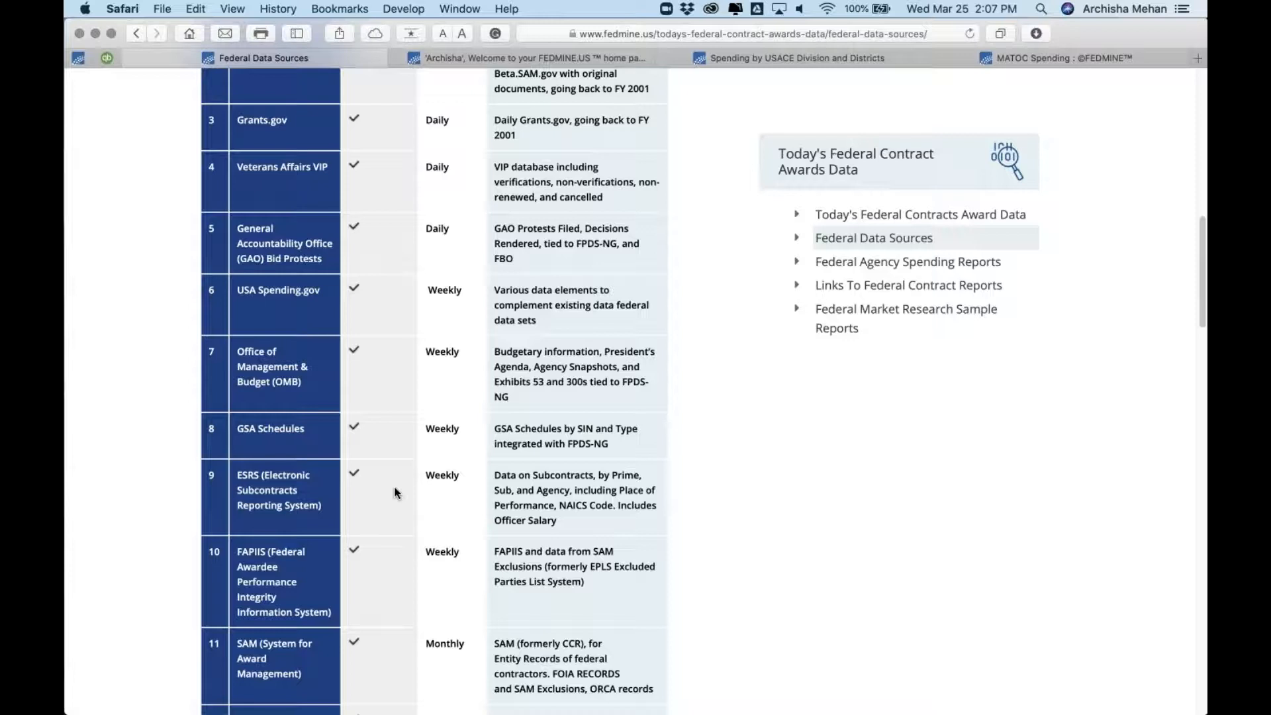
pyautogui.scroll(-5, 395, 490)
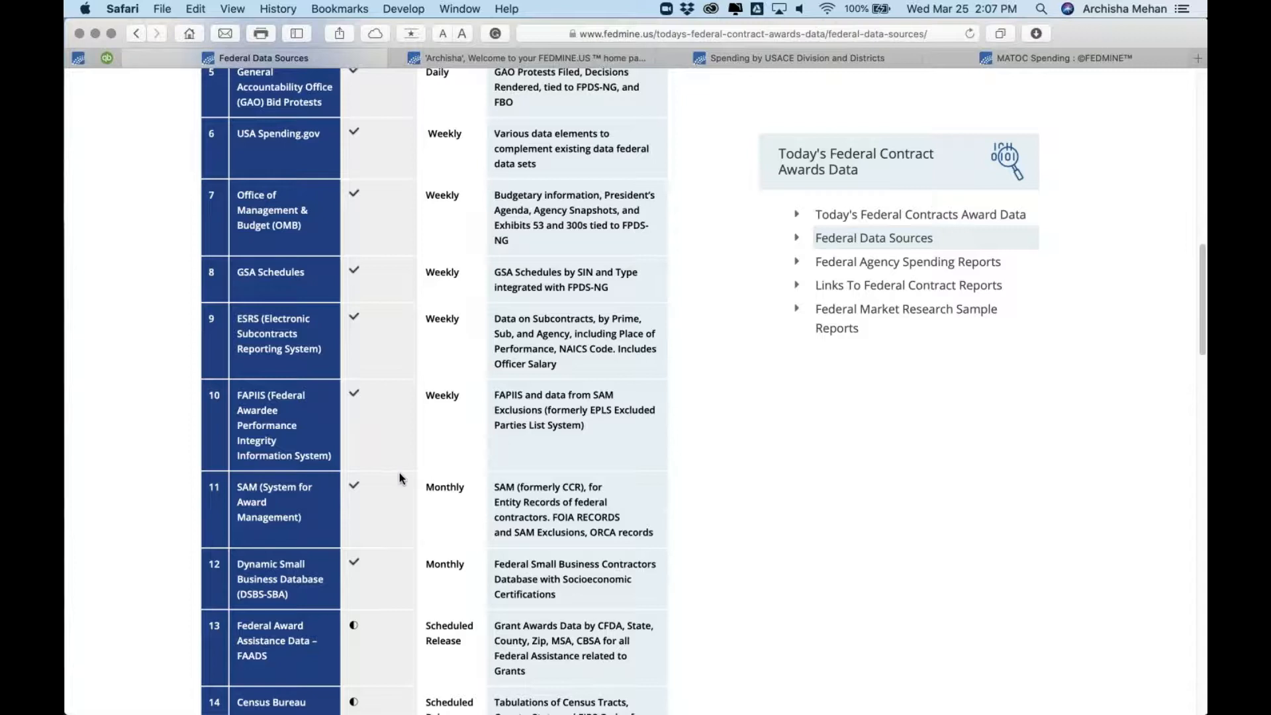
pyautogui.scroll(-5, 399, 472)
pyautogui.scroll(-2, 399, 478)
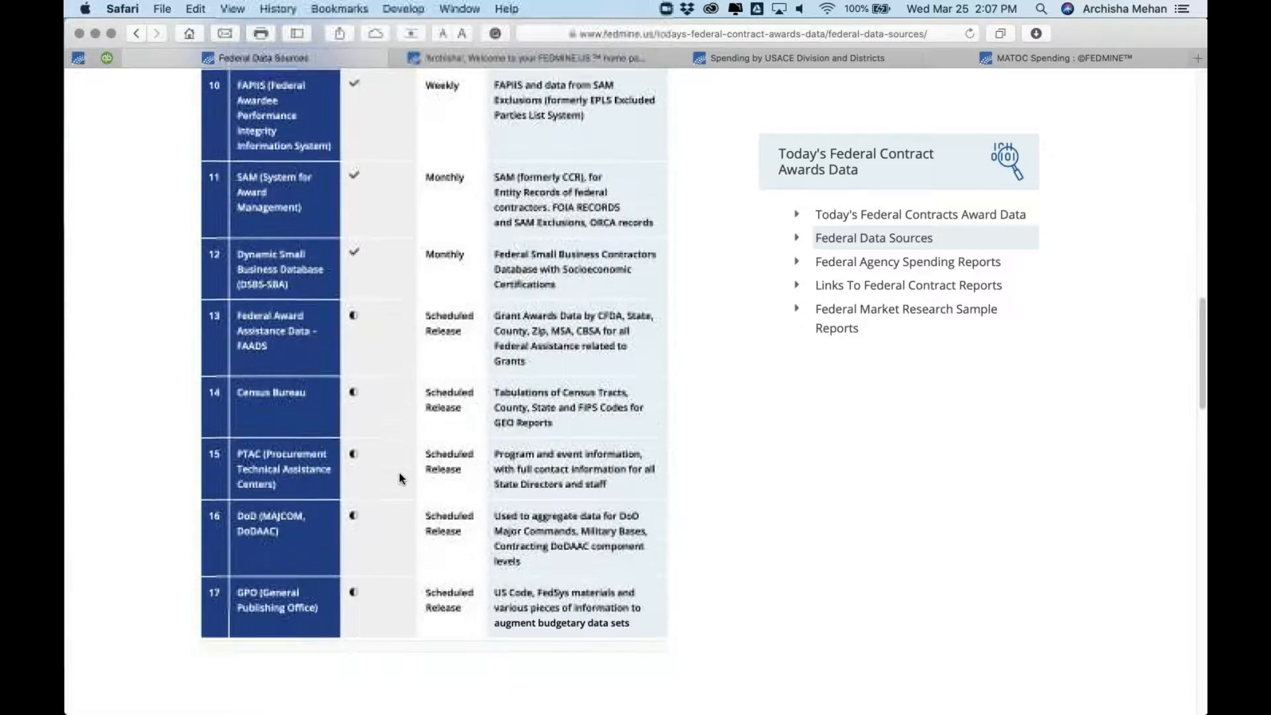
pyautogui.scroll(-2, 399, 478)
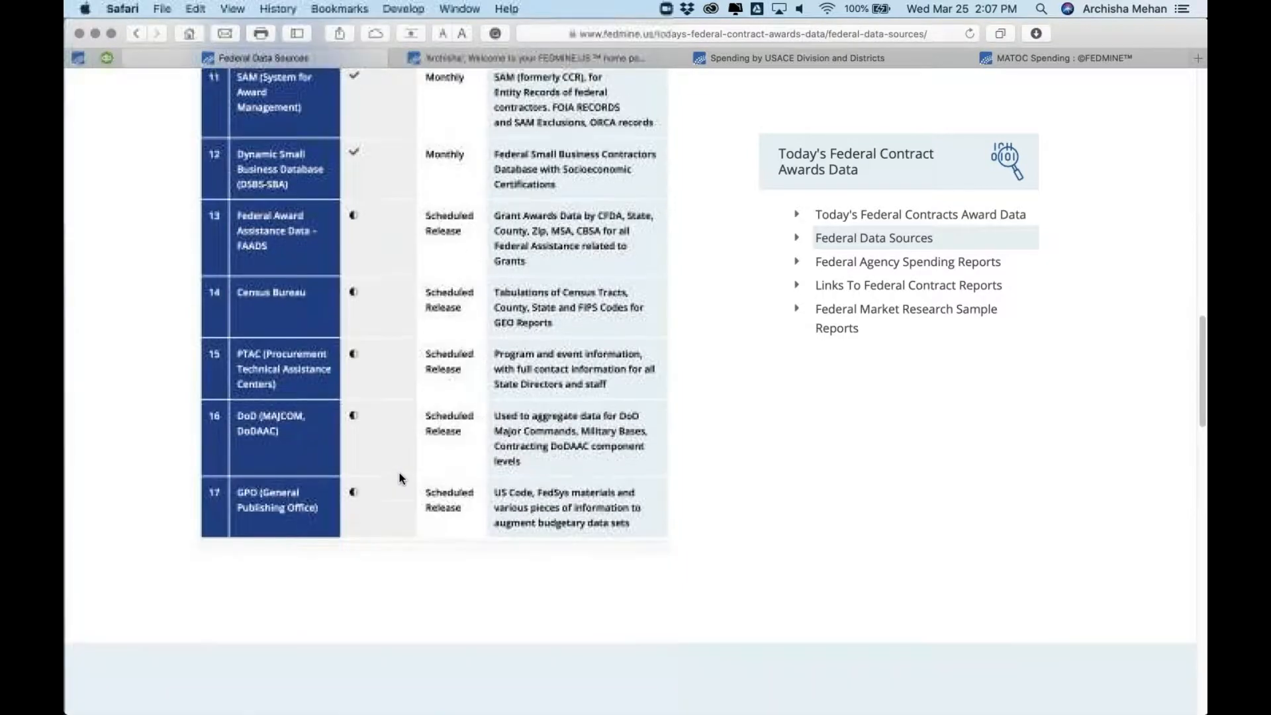
pyautogui.scroll(10, 399, 478)
pyautogui.scroll(6, 400, 478)
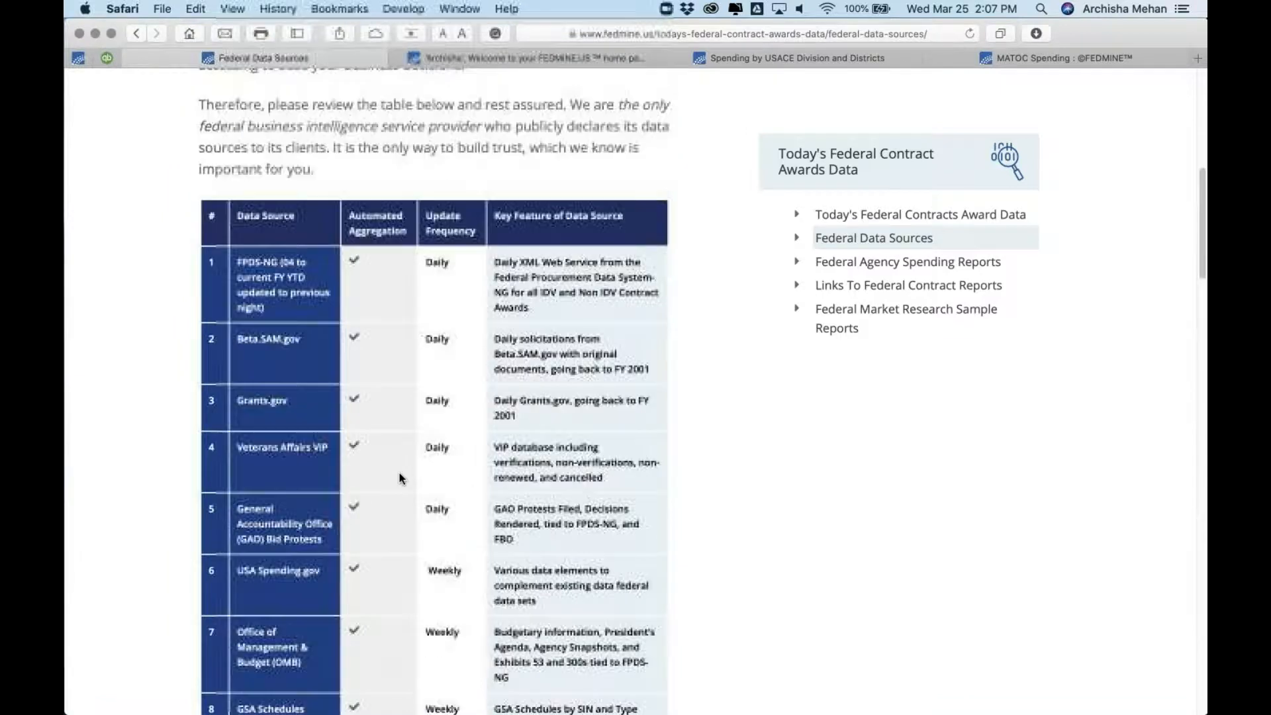
pyautogui.click(511, 59)
pyautogui.scroll(-3, 610, 251)
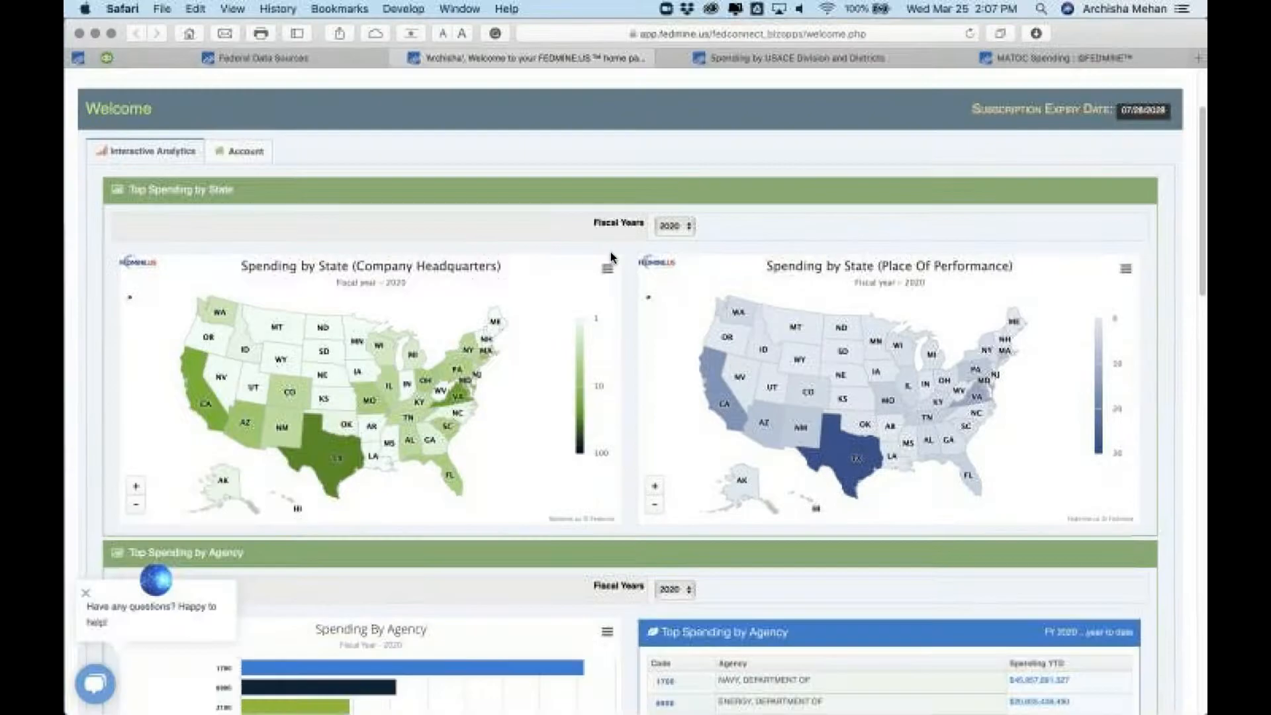
# - Keep 2020 as the state spending fiscal year and dismiss the help chat popup
pyautogui.click(688, 228)
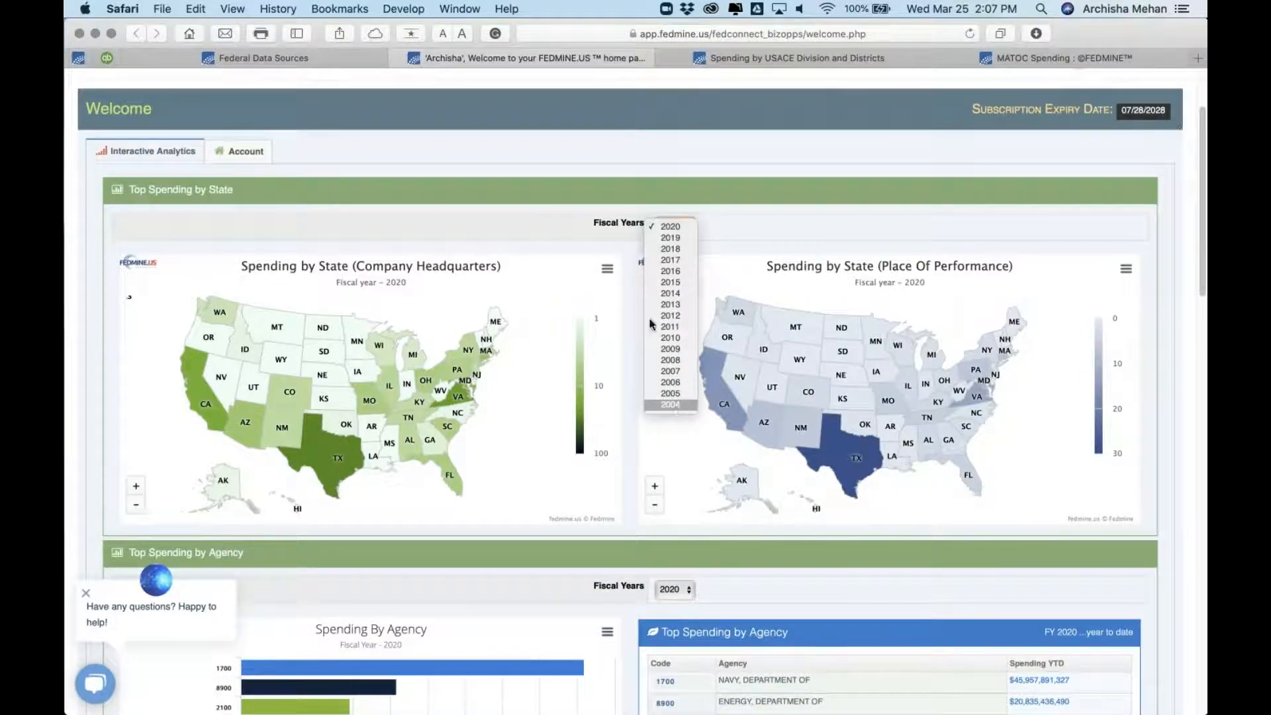
pyautogui.click(617, 192)
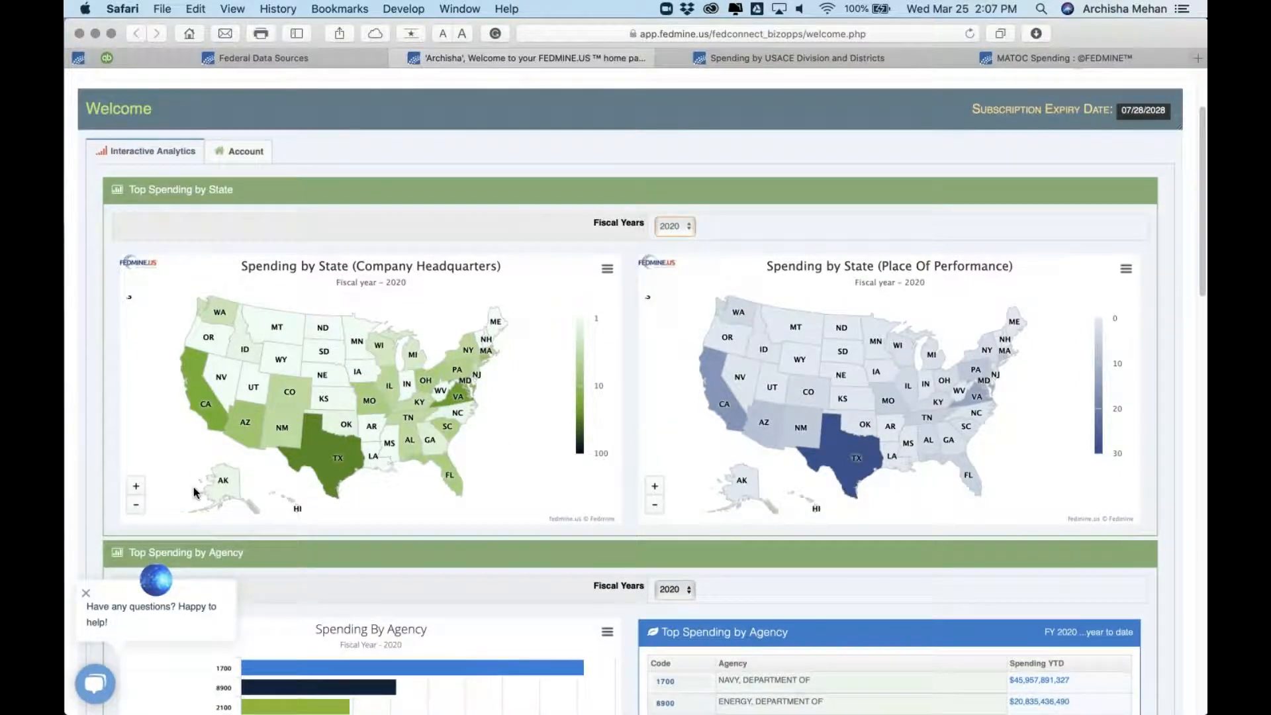
pyautogui.click(88, 591)
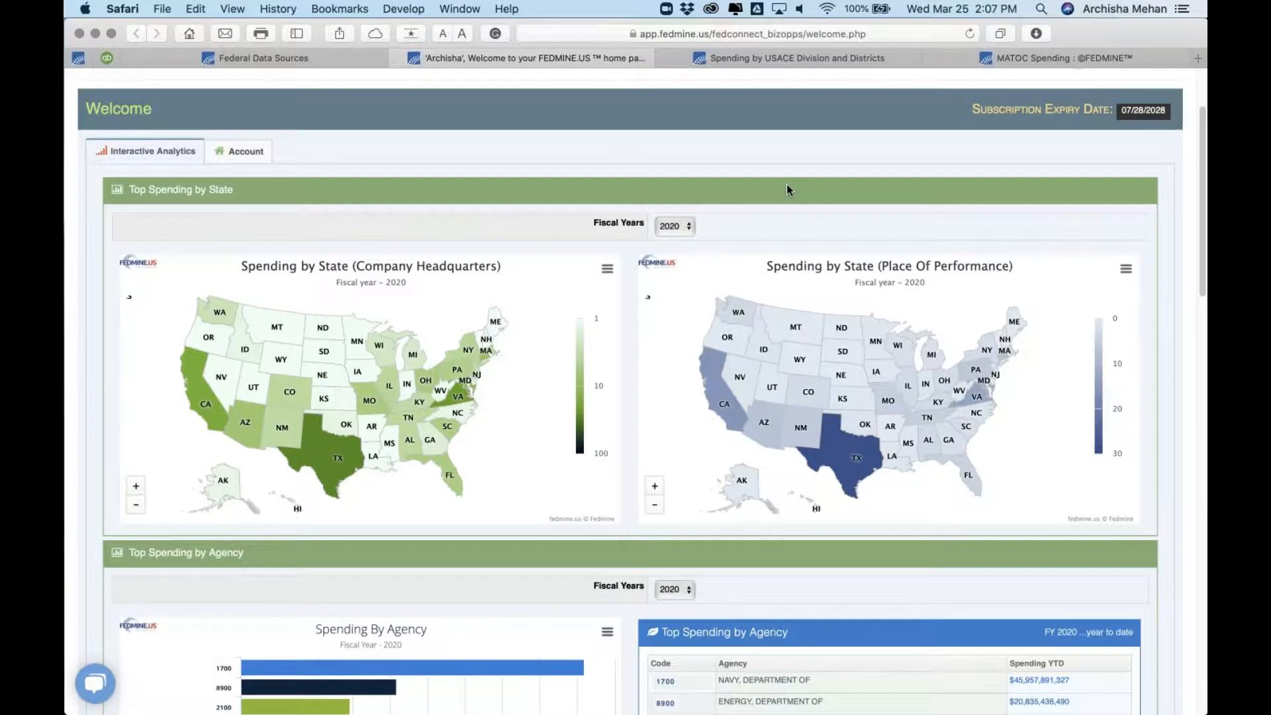
pyautogui.scroll(-5, 787, 190)
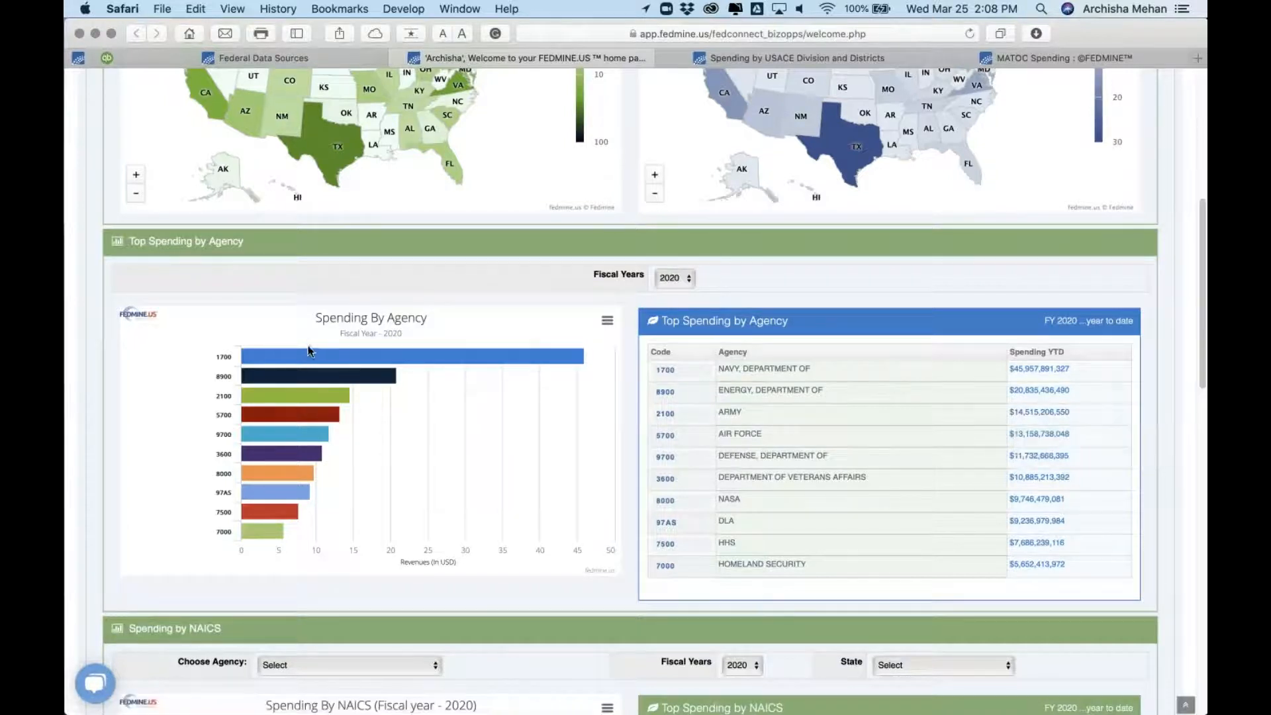
# - Drill 2020 agency spending from ARMY into USACE districts and open Savannah's contractor list
pyautogui.click(292, 398)
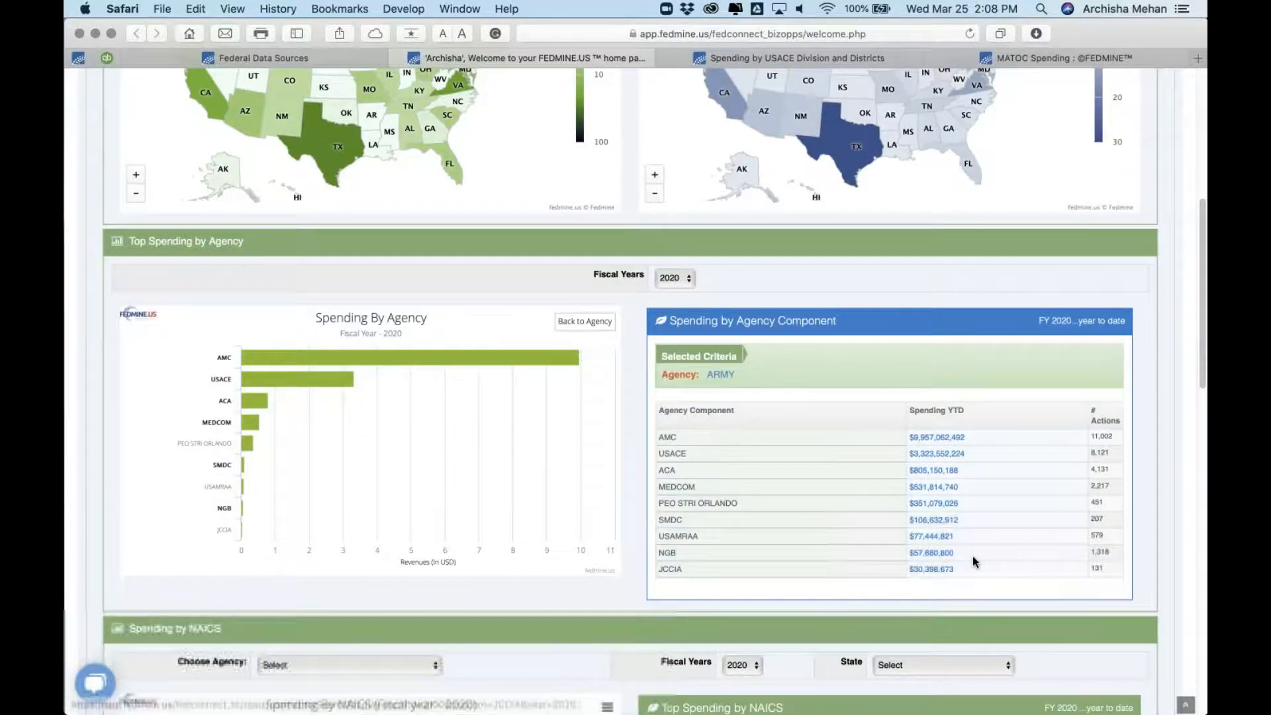
pyautogui.click(335, 380)
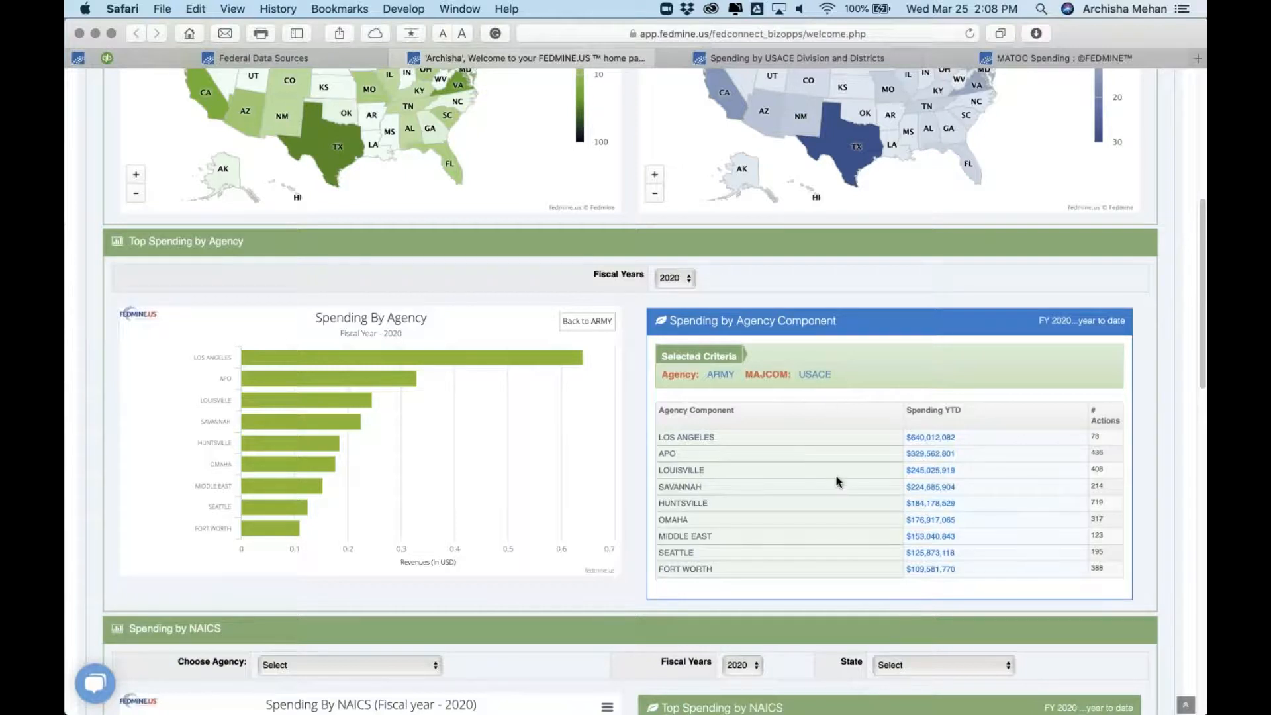
pyautogui.scroll(-5, 837, 503)
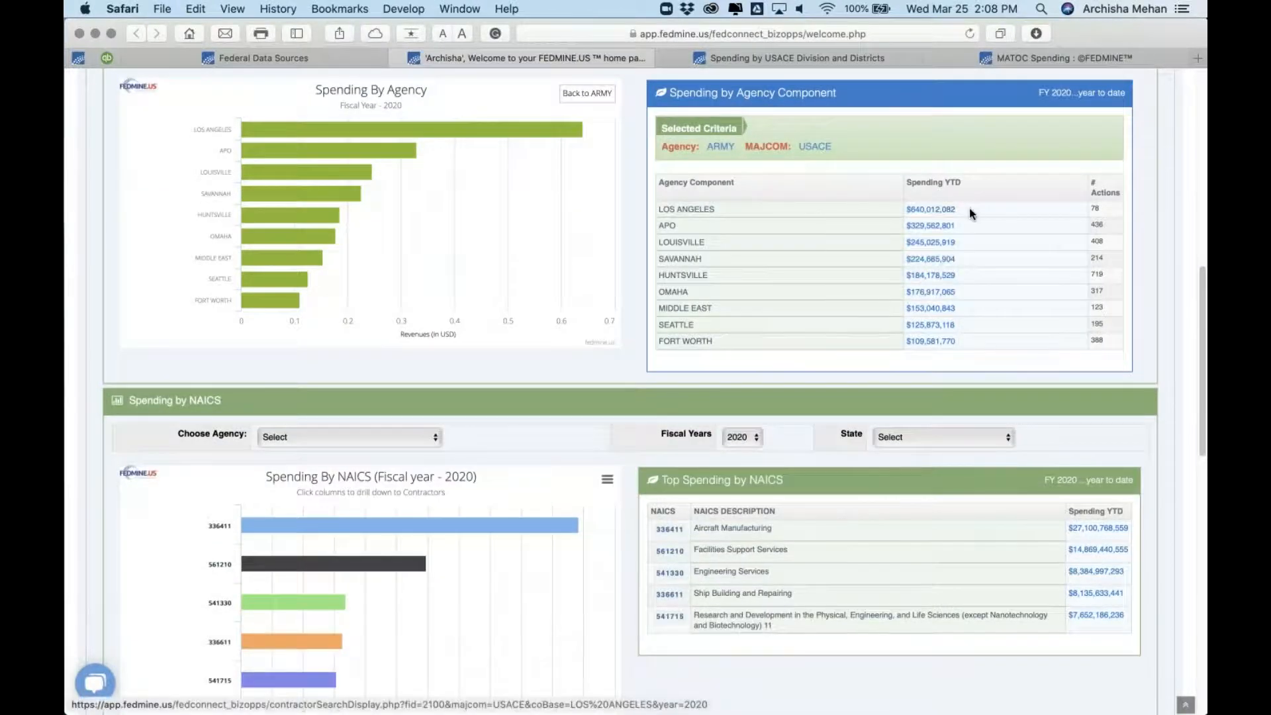
pyautogui.click(936, 214)
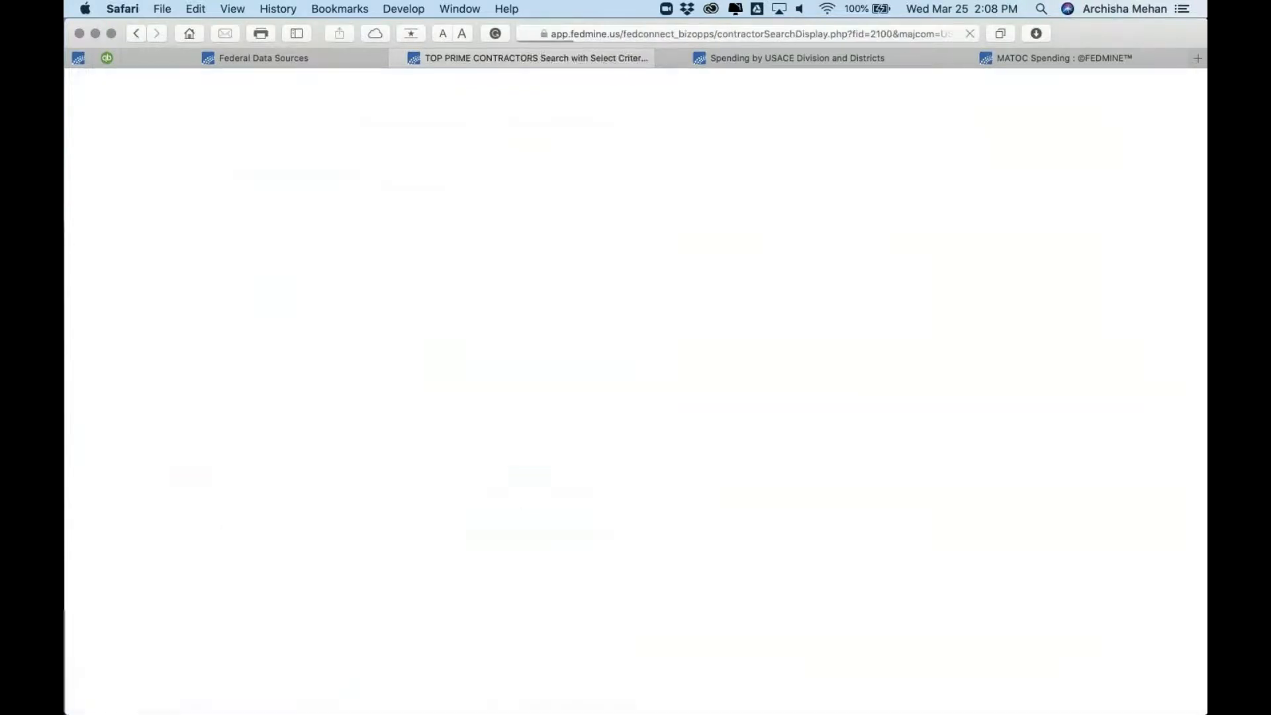
# - Look over the USACE Savannah 2020 Top Prime Contractors charts: 88 companies, $224,685,904
pyautogui.scroll(-5, 635, 397)
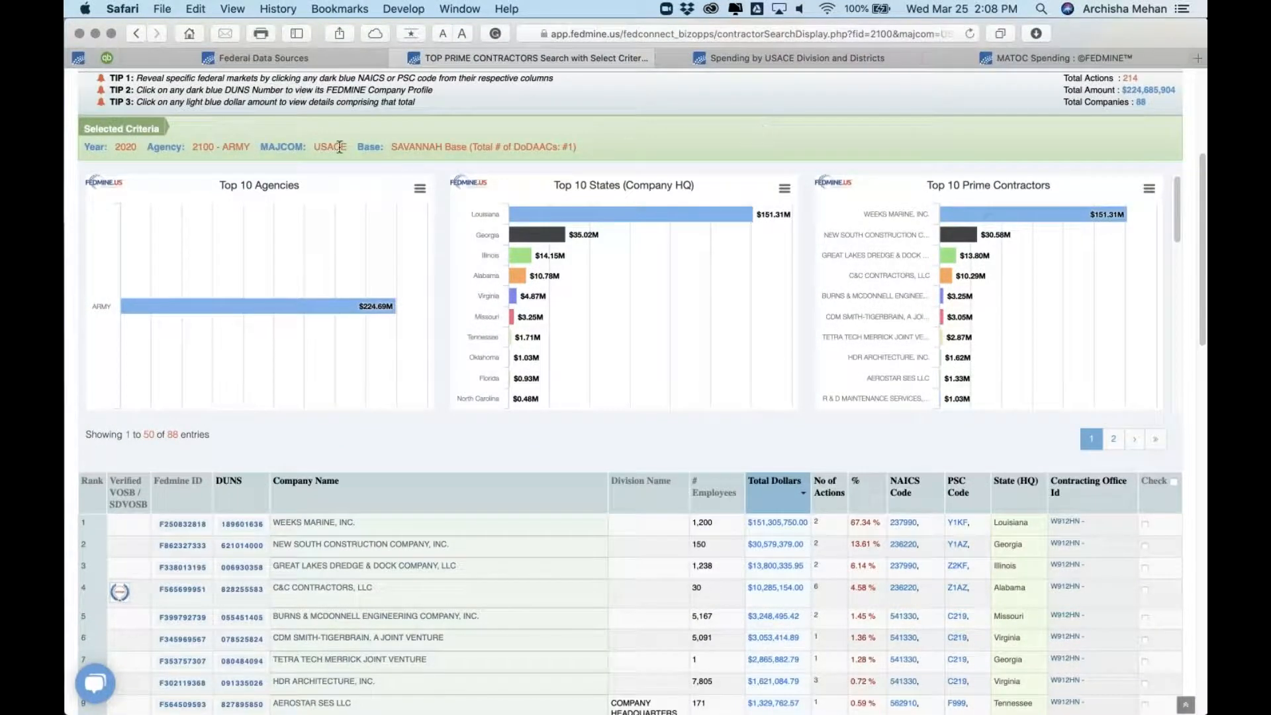
pyautogui.scroll(-2, 631, 454)
pyautogui.scroll(2, 631, 454)
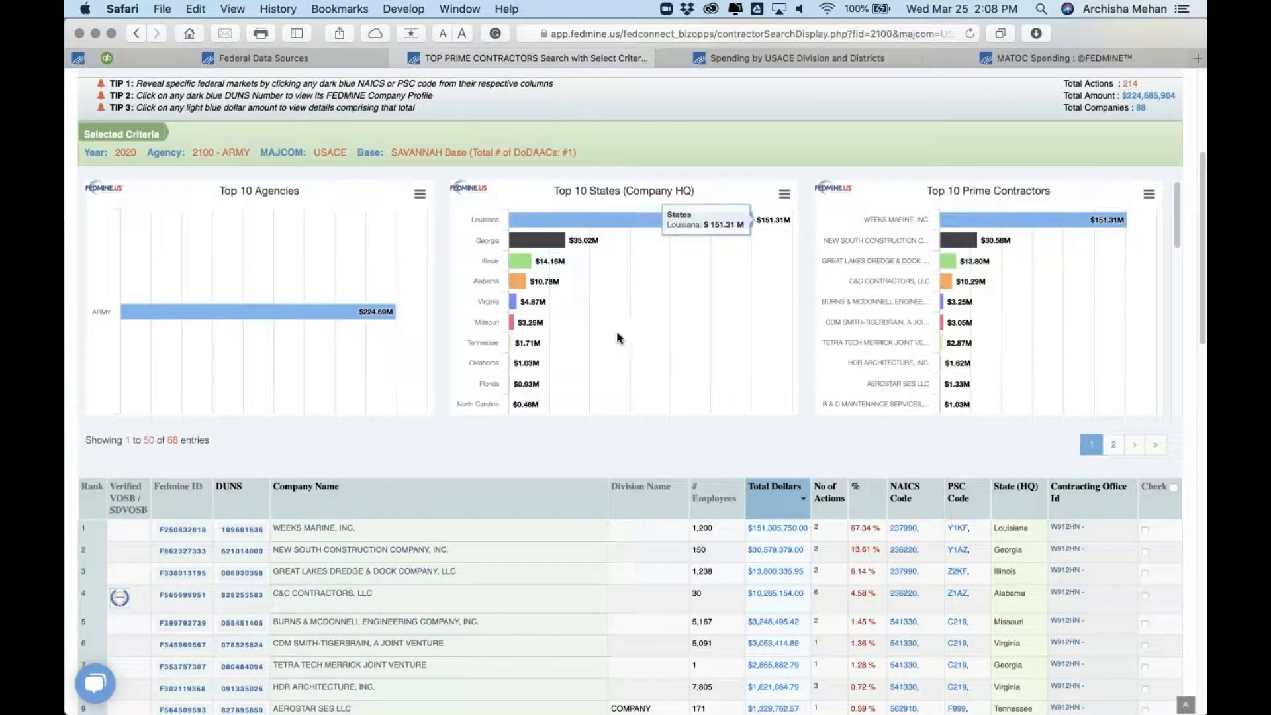
pyautogui.scroll(-3, 645, 336)
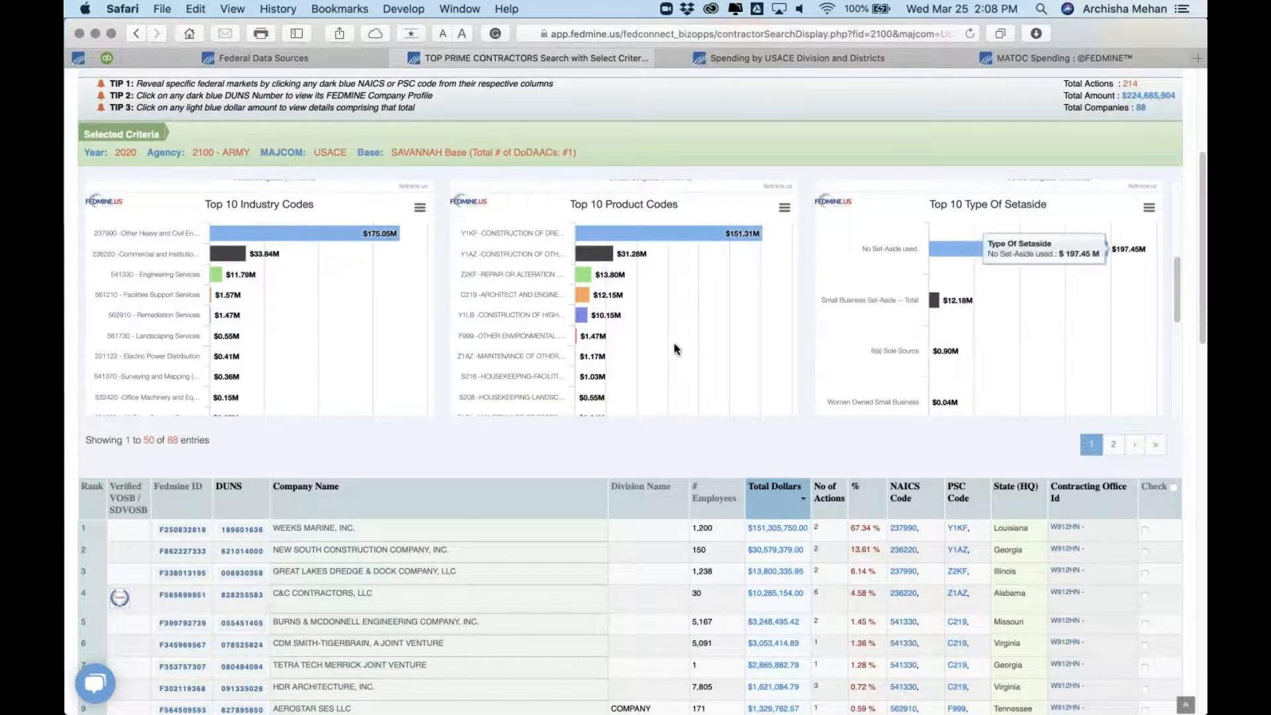
pyautogui.scroll(-5, 674, 343)
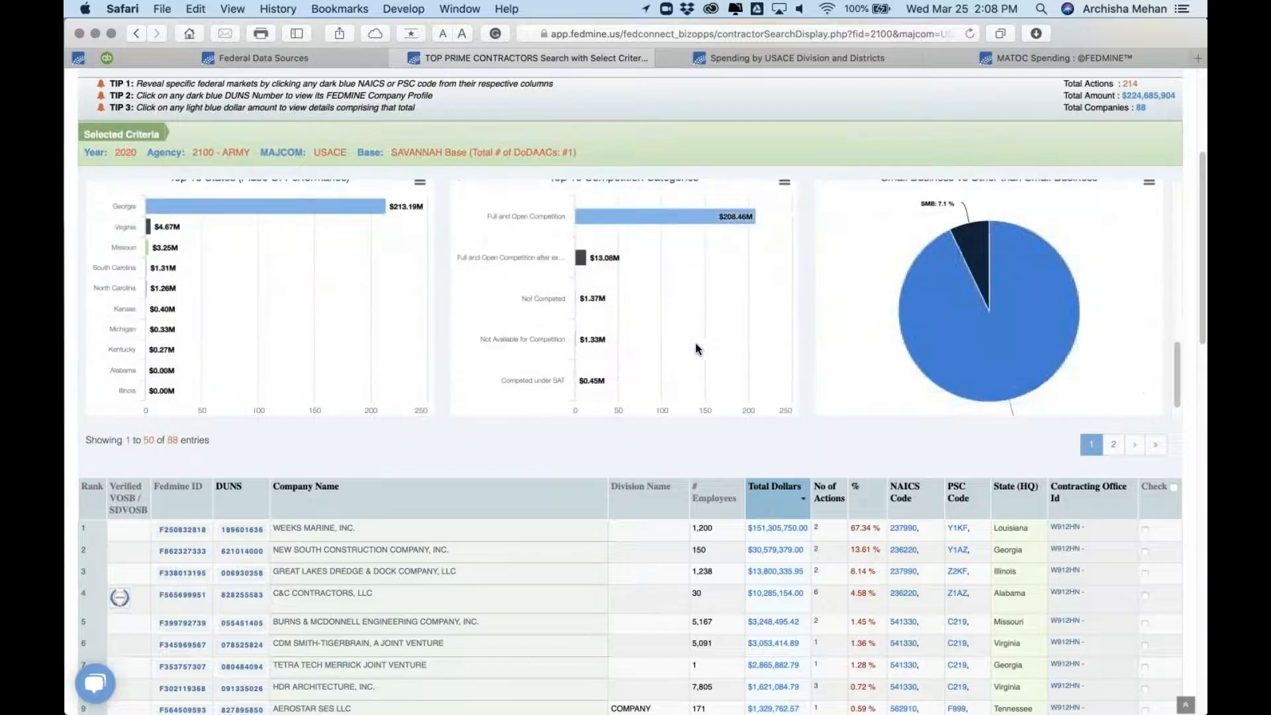
pyautogui.moveTo(984, 233)
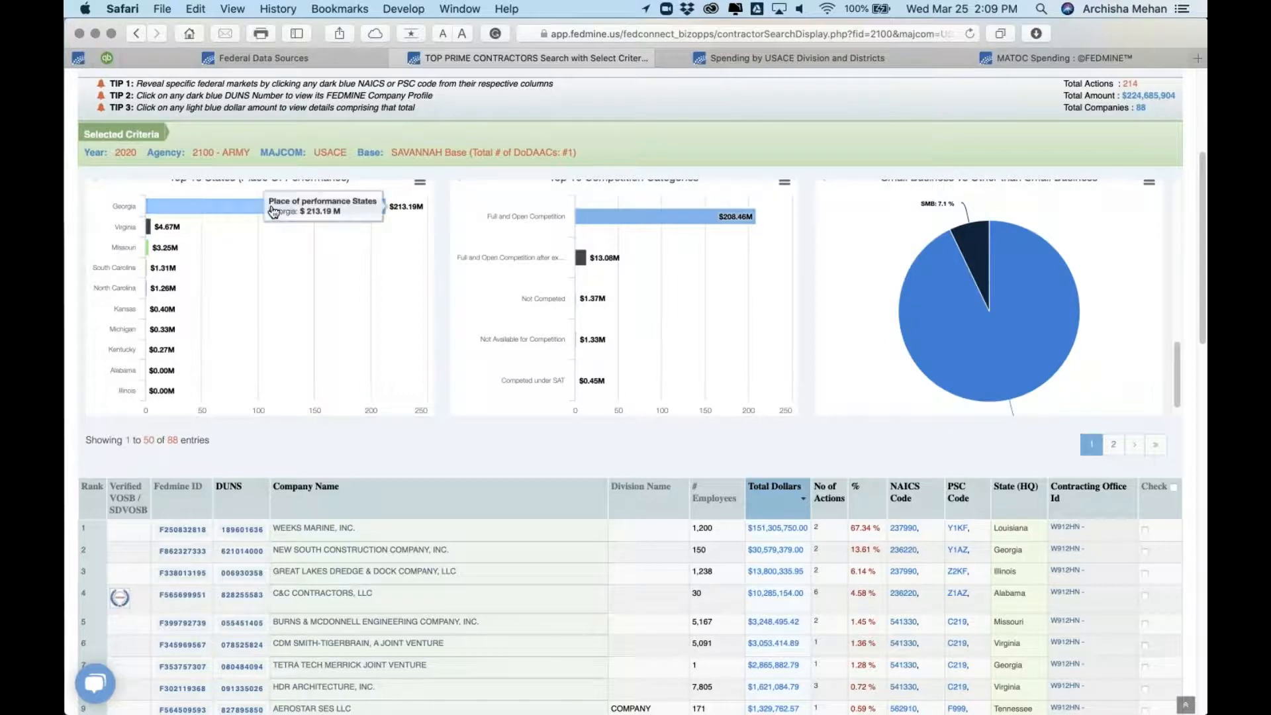
pyautogui.moveTo(149, 350)
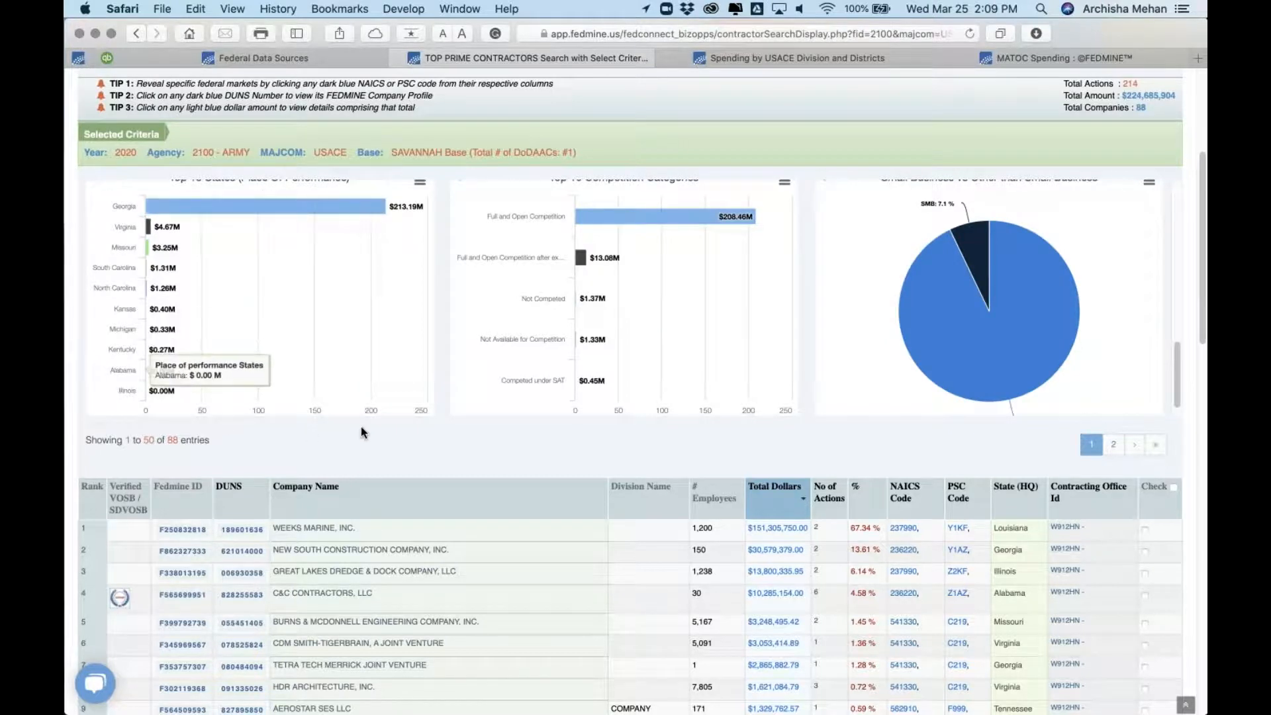
# - From the small business slice, open C&C CONTRACTORS' $10,285,154.00 total award transactions
pyautogui.click(980, 255)
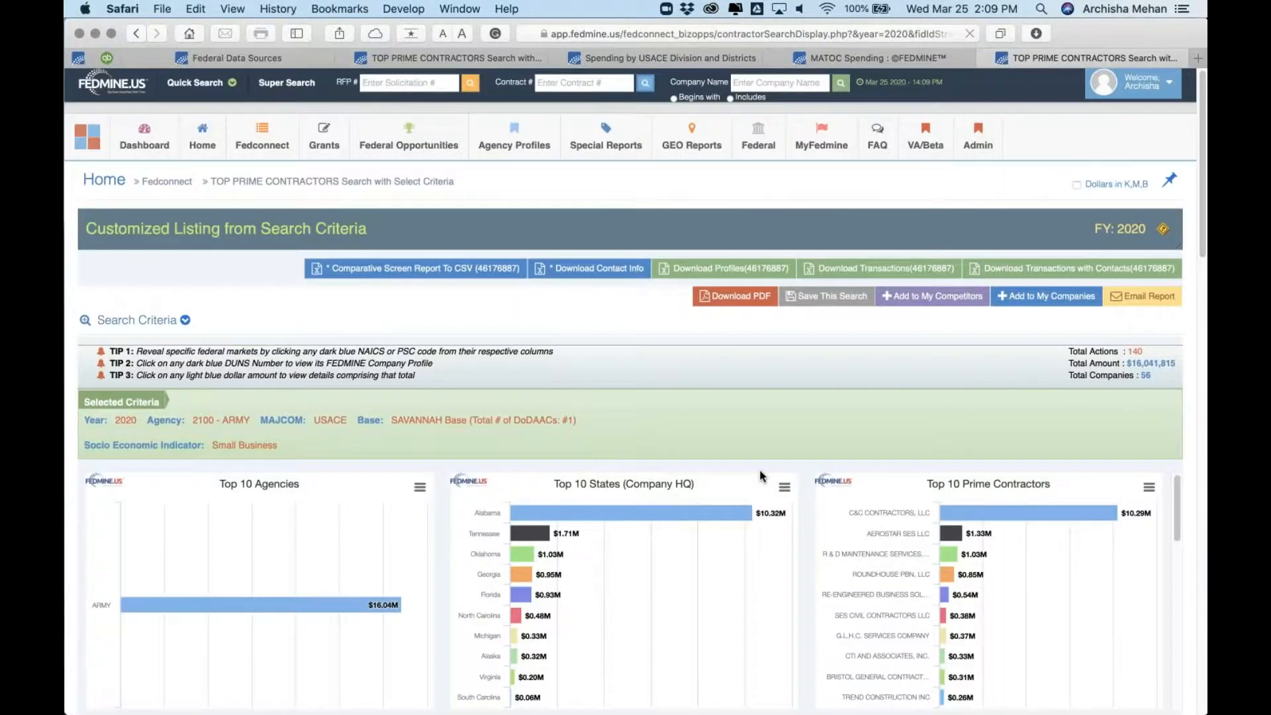
pyautogui.scroll(-5, 760, 476)
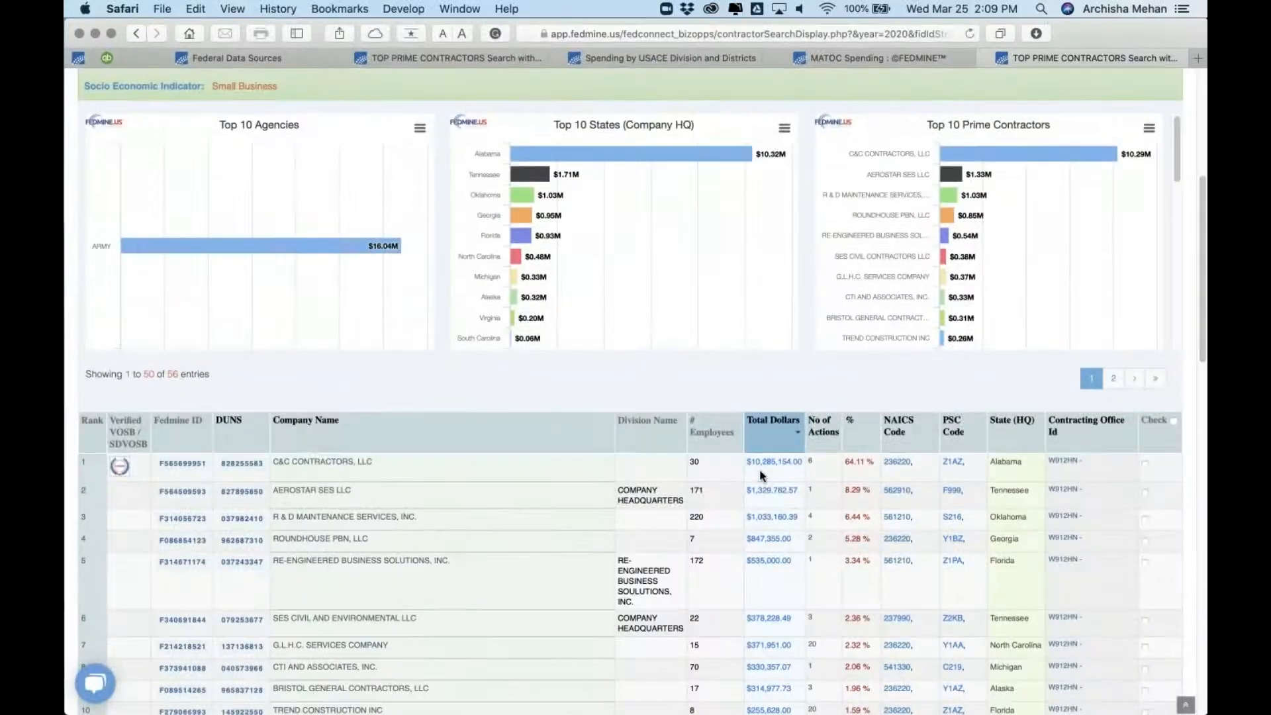
pyautogui.scroll(-2, 760, 474)
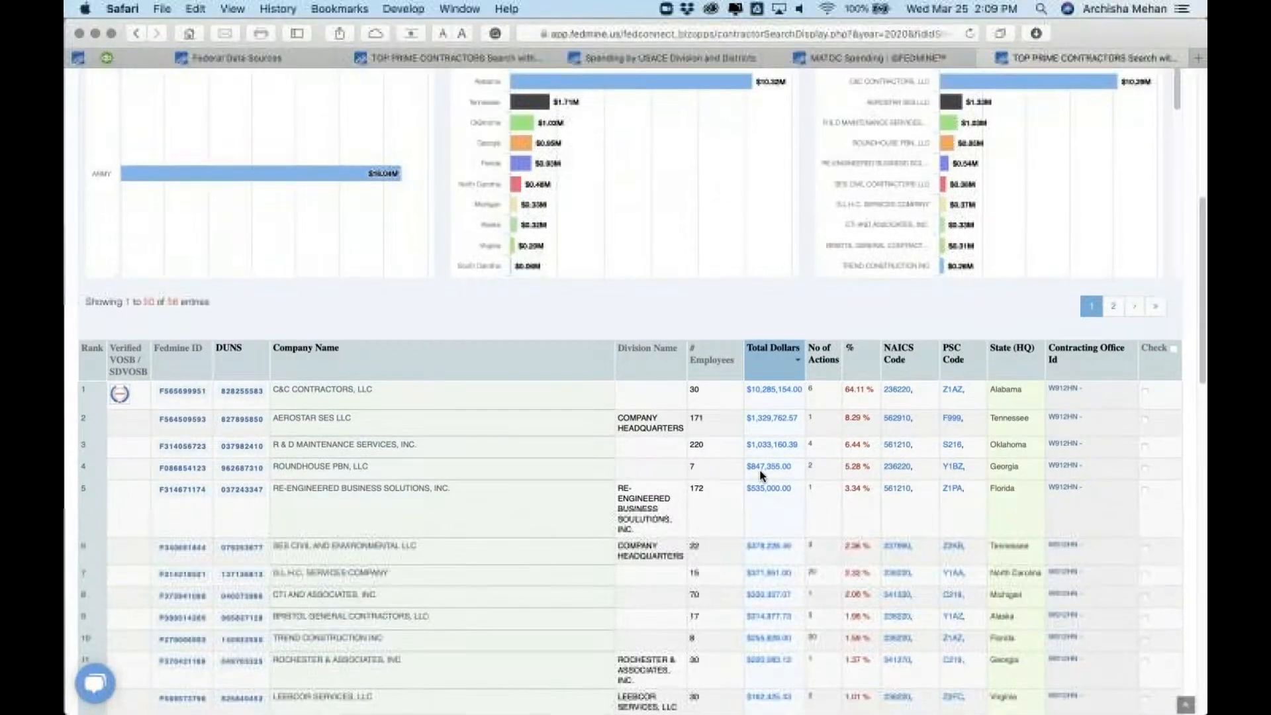
pyautogui.scroll(1, 760, 475)
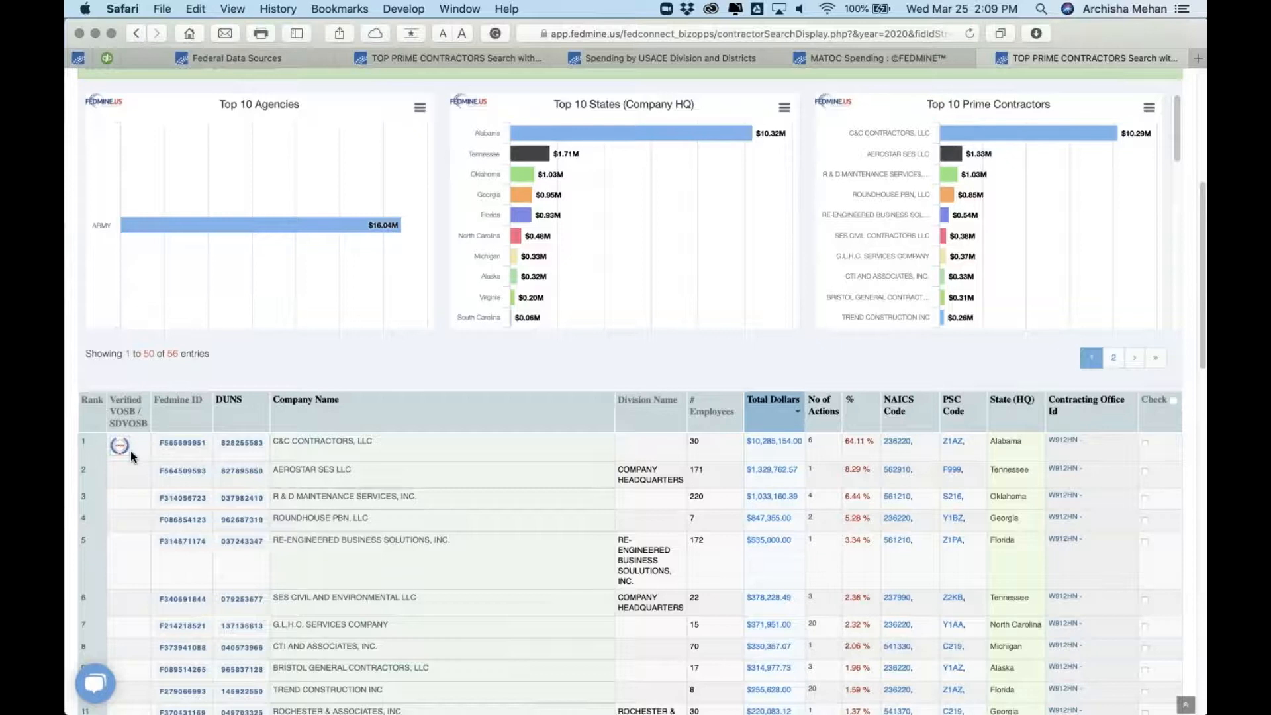
pyautogui.scroll(-3, 130, 451)
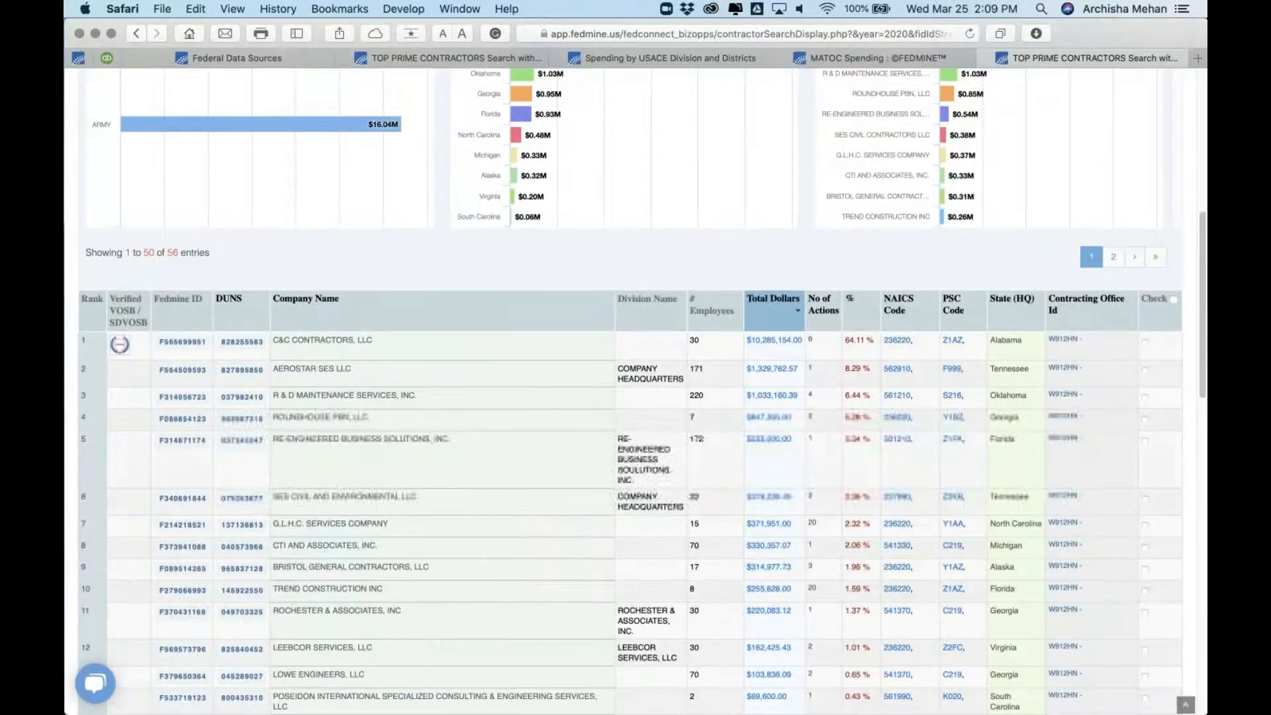
pyautogui.click(774, 340)
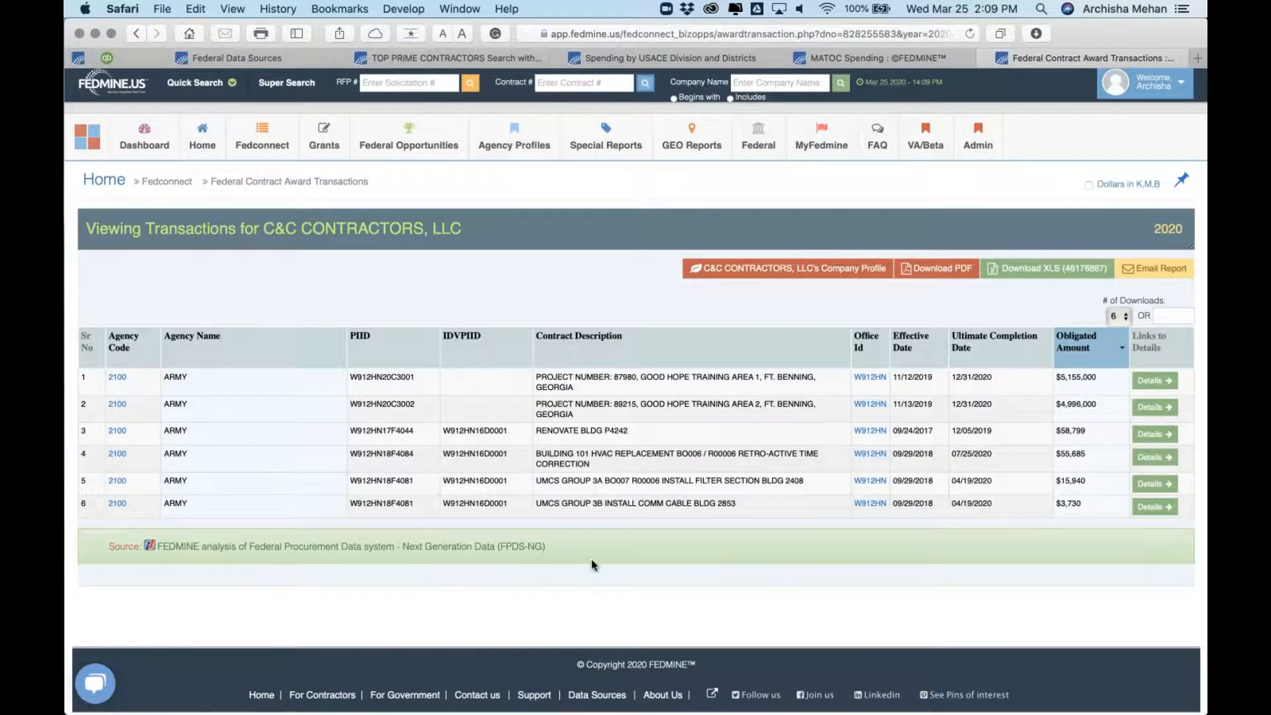
# - Open and read the FPDS-NG details of the first $5,155,000 award transaction
pyautogui.click(1152, 384)
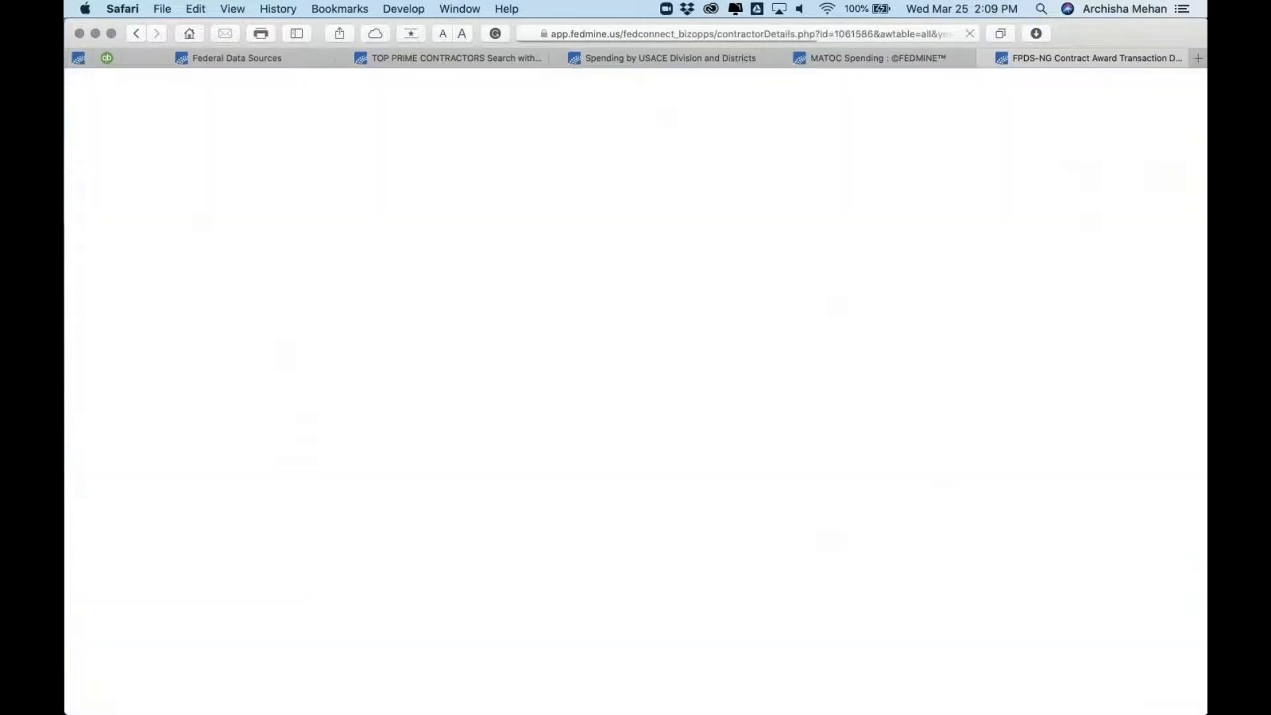
pyautogui.scroll(-4, 636, 397)
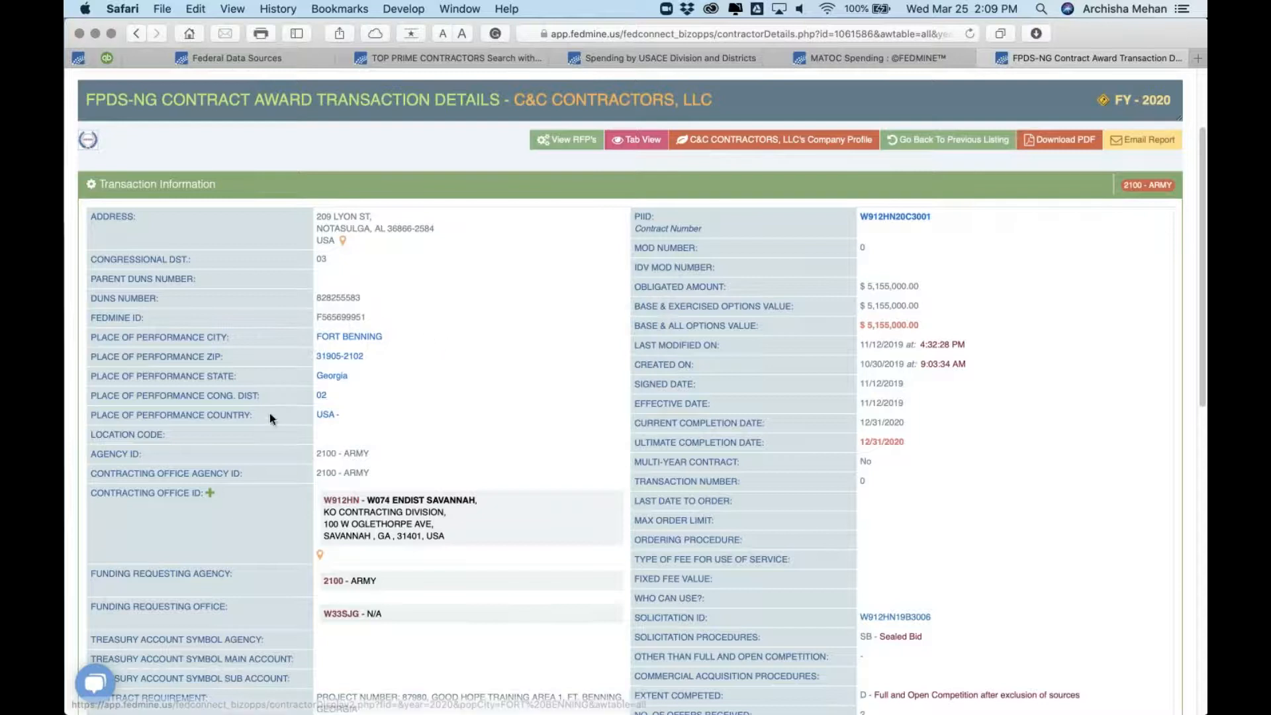
pyautogui.scroll(-5, 522, 403)
pyautogui.scroll(-1, 521, 403)
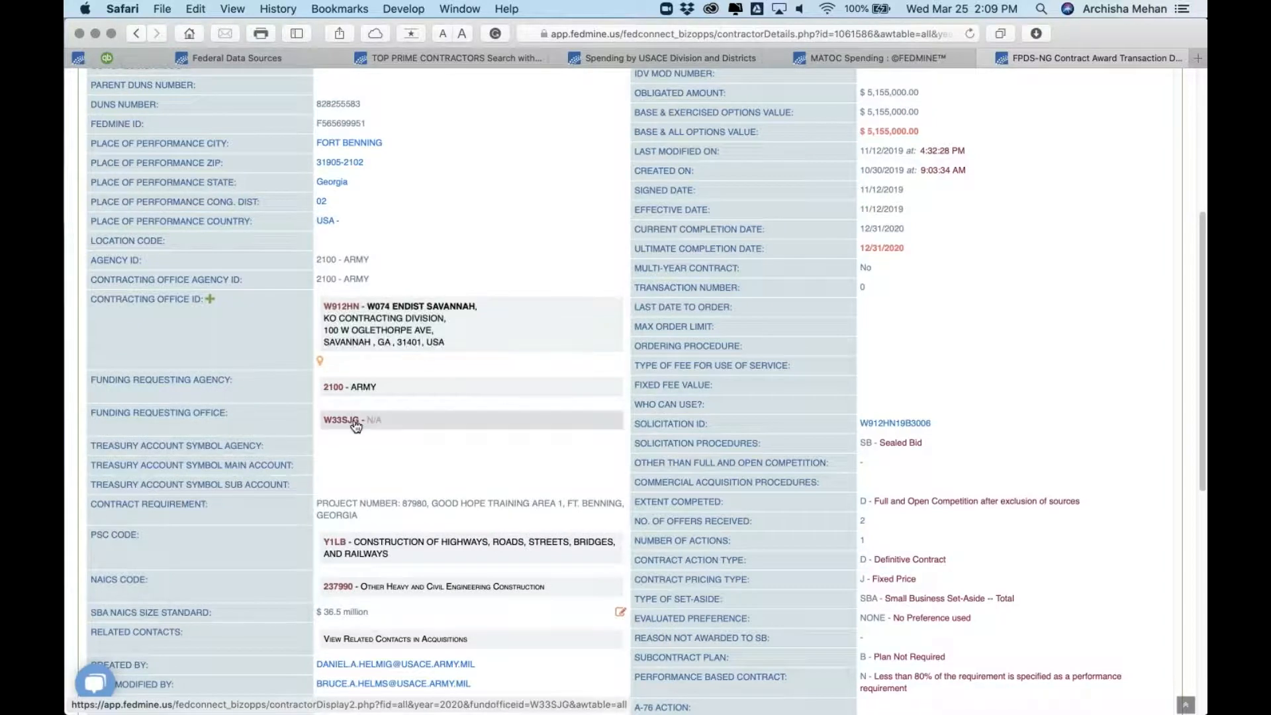
pyautogui.scroll(-4, 356, 426)
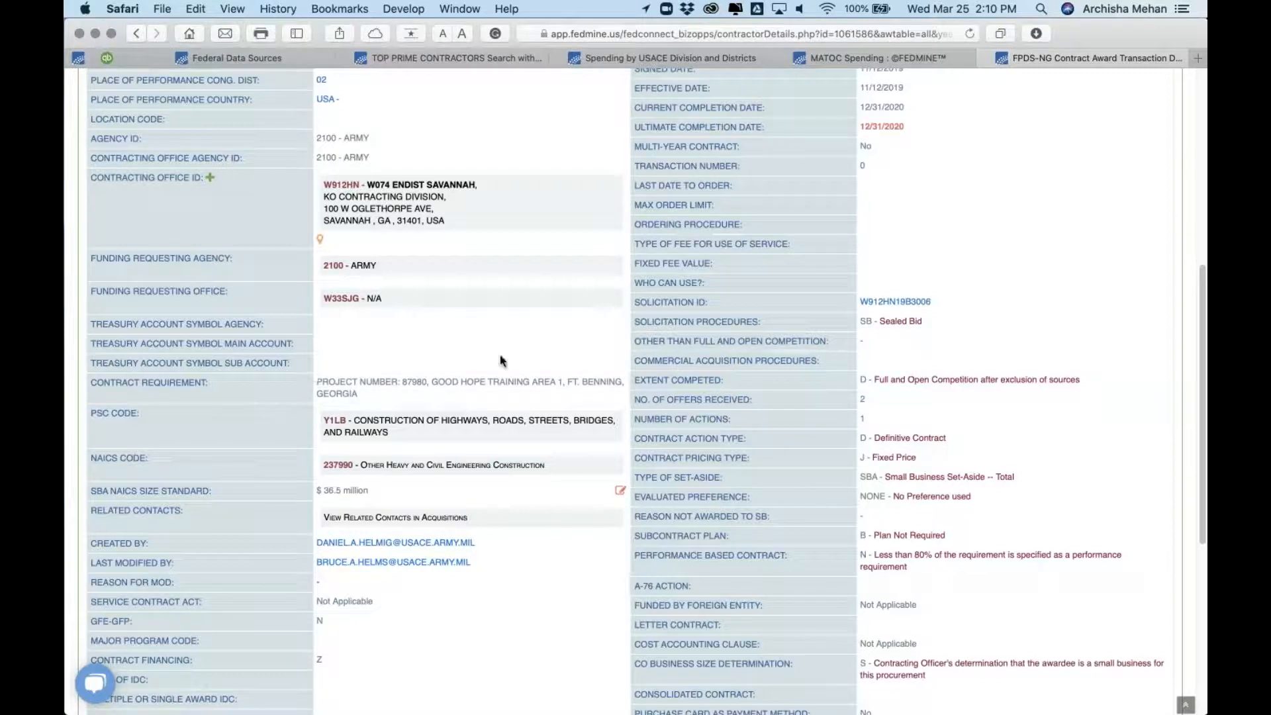
pyautogui.scroll(-4, 500, 358)
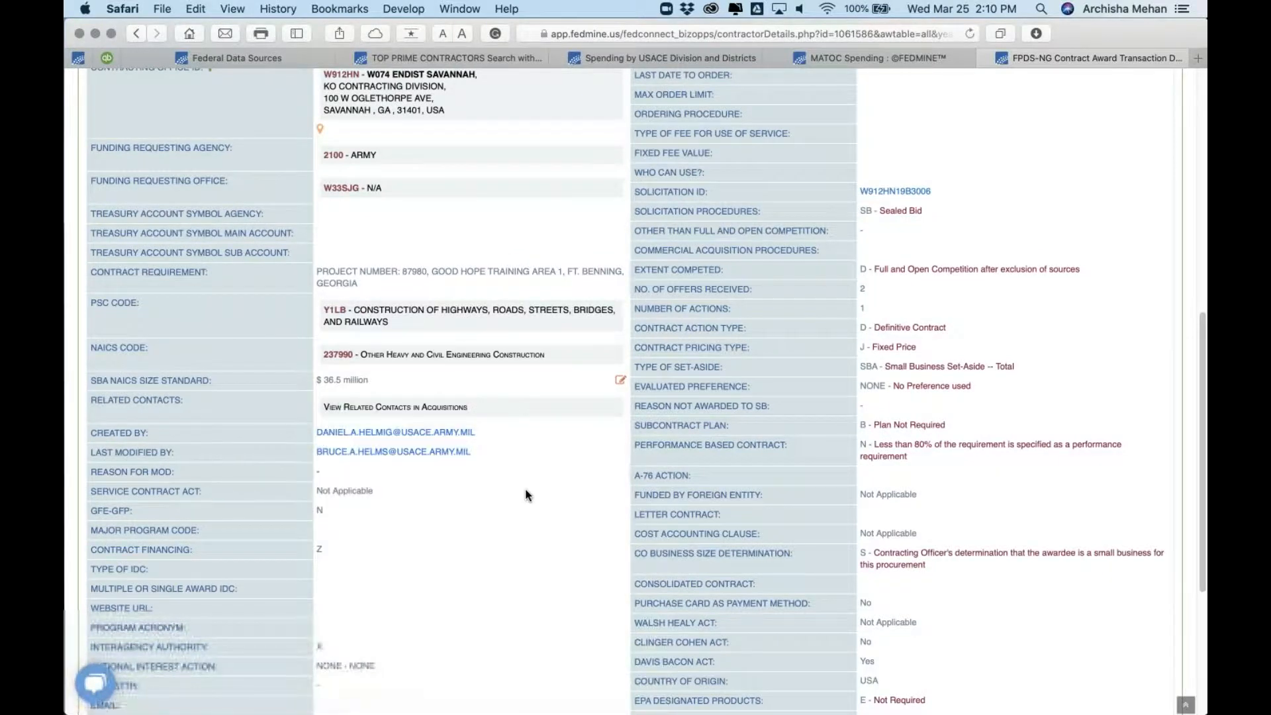
pyautogui.scroll(-8, 526, 495)
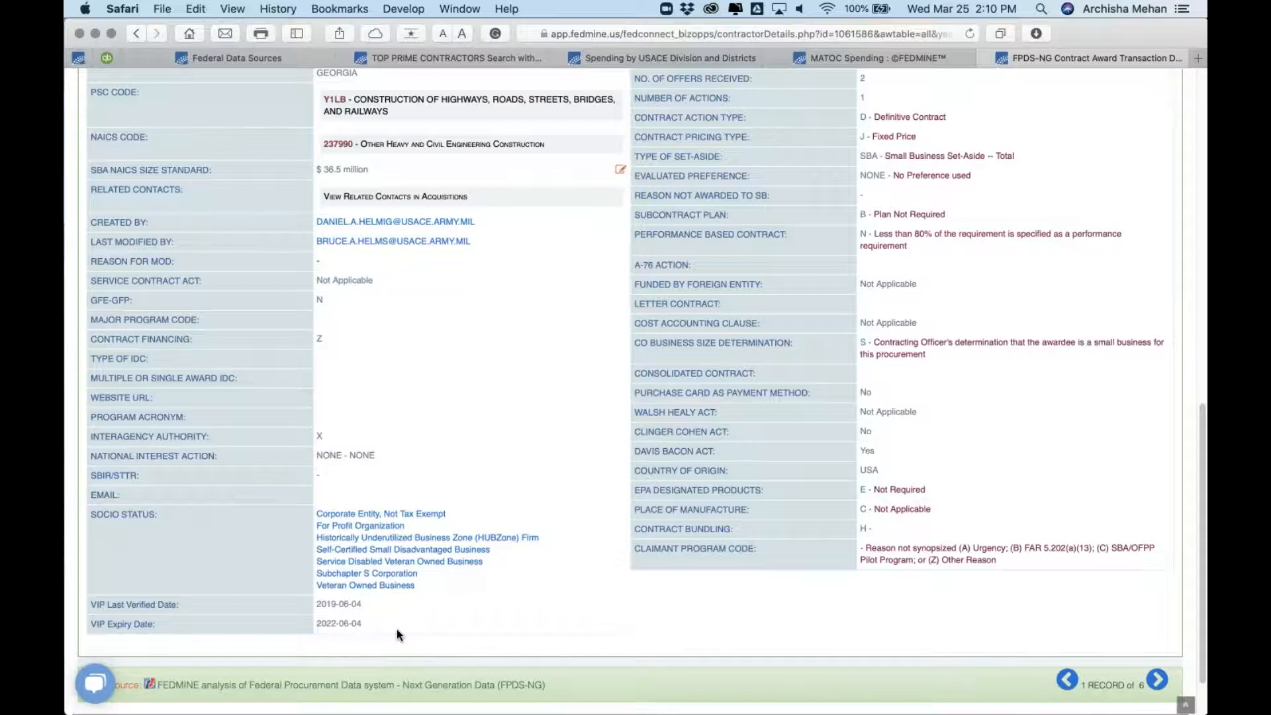
# - Open solicitation W912HN19B3006 from the Solicitation ID link in a new tab
pyautogui.scroll(10, 531, 370)
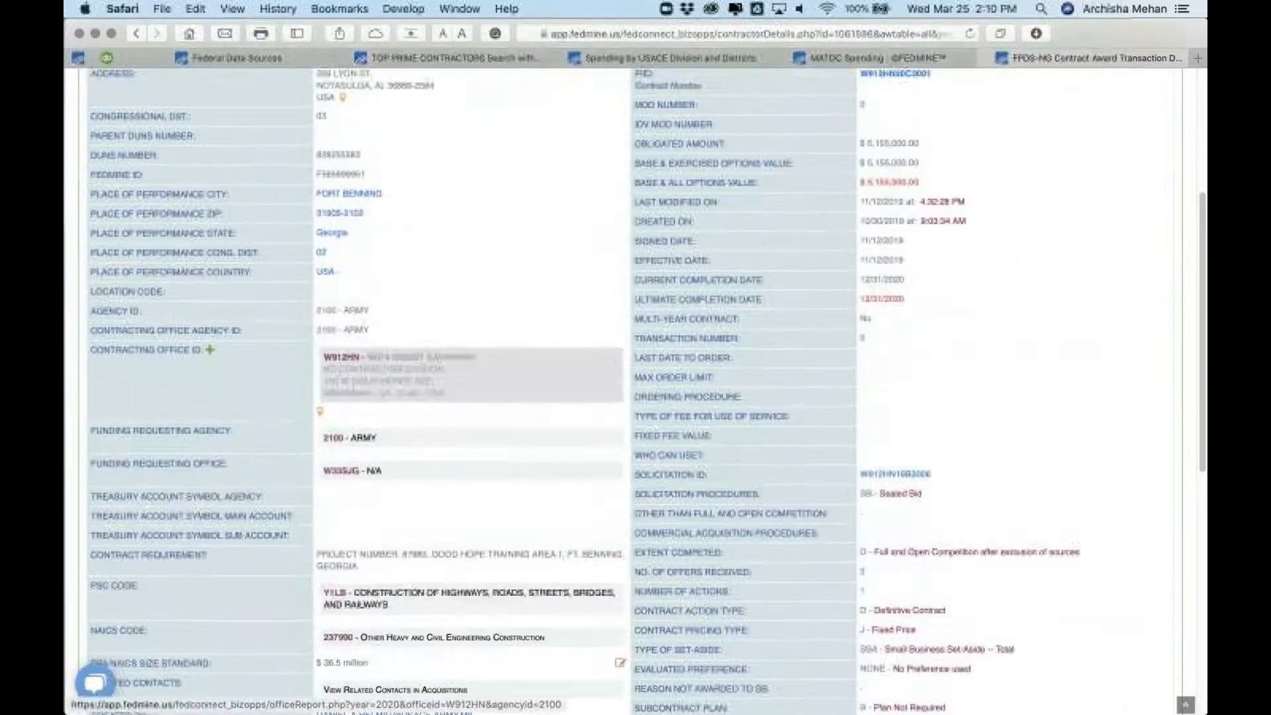
pyautogui.scroll(3, 531, 370)
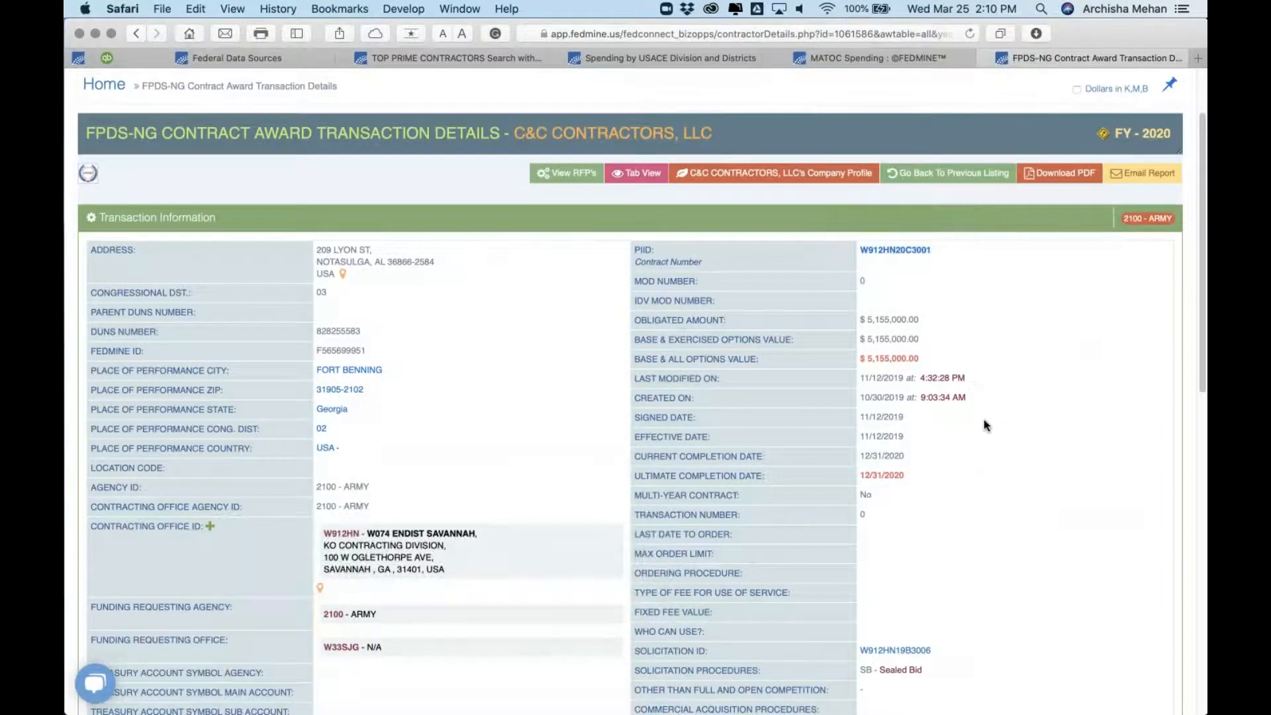
pyautogui.scroll(-4, 964, 523)
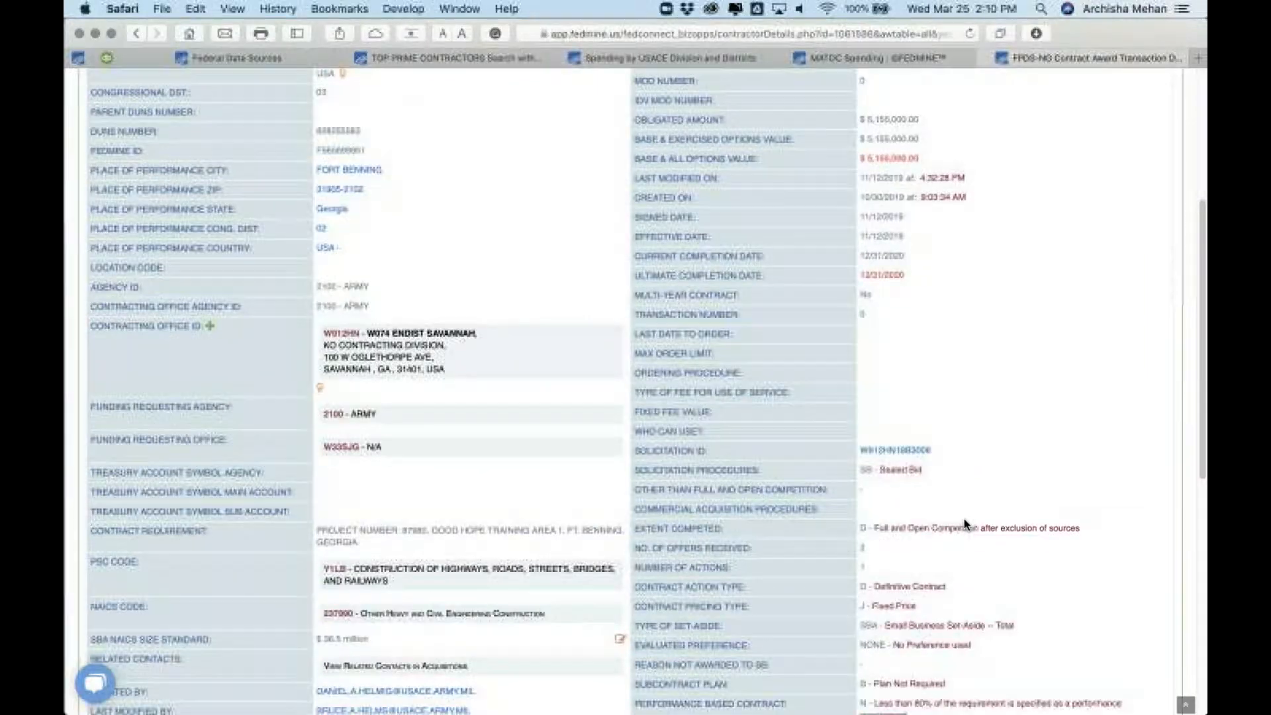
pyautogui.rightClick(923, 454)
pyautogui.click(961, 458)
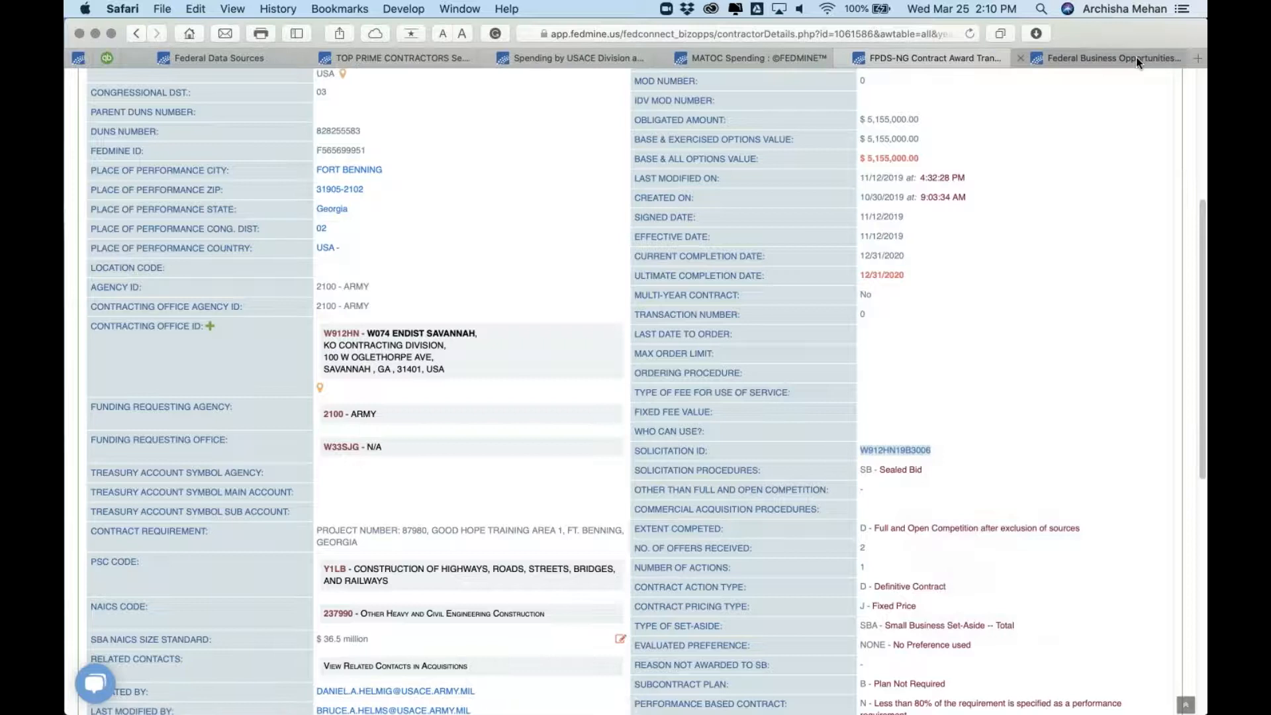
# - View the September 11, 2019 modification details of solicitation W912HN19B3006
pyautogui.click(1136, 57)
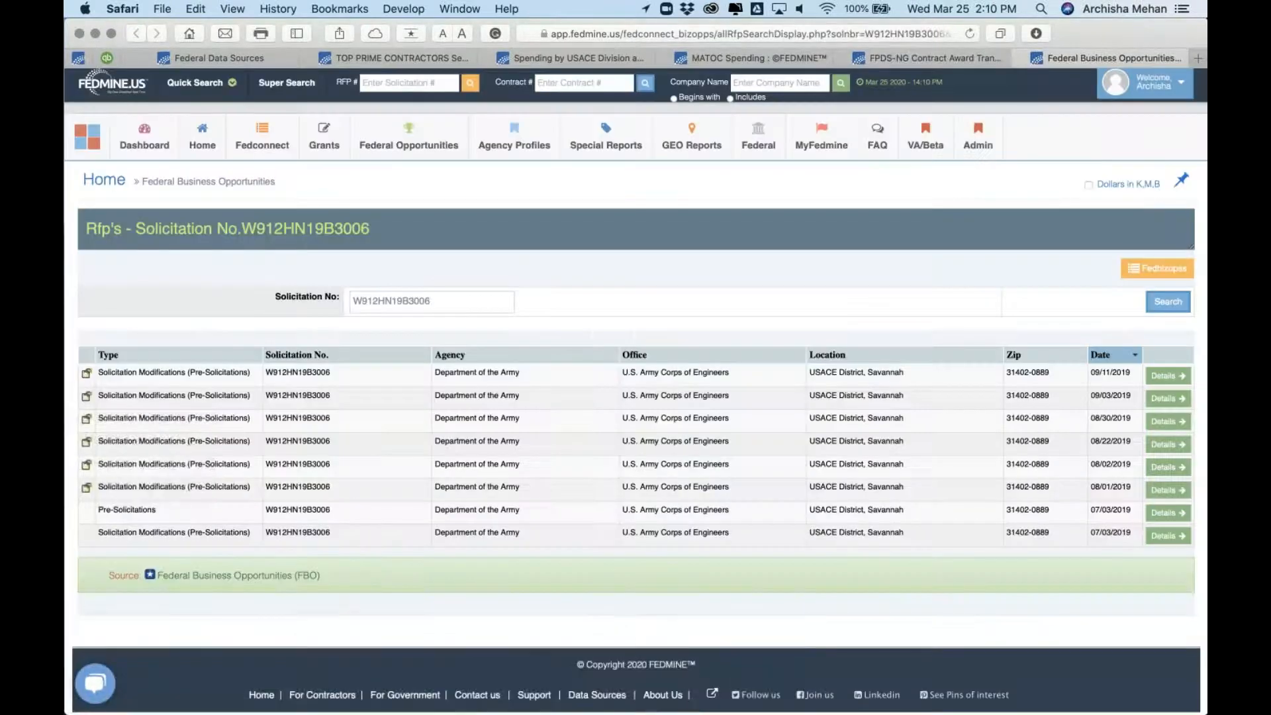
pyautogui.click(1149, 383)
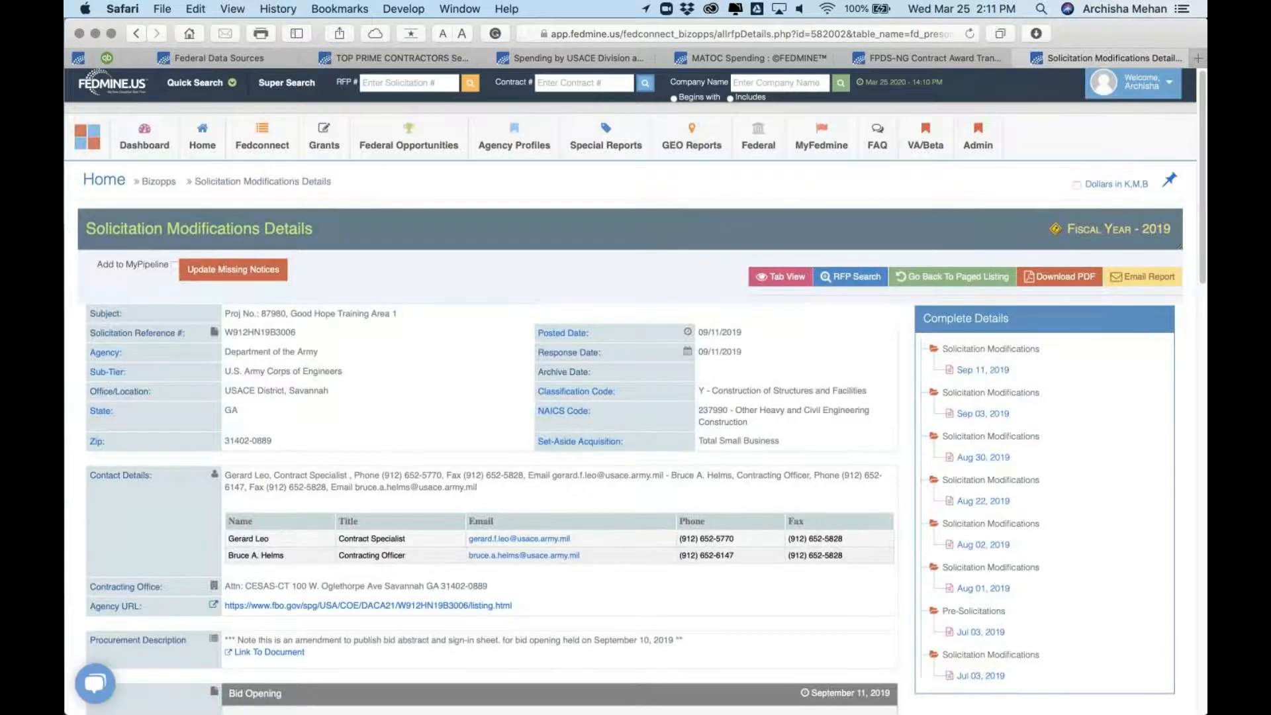
pyautogui.scroll(-5, 858, 98)
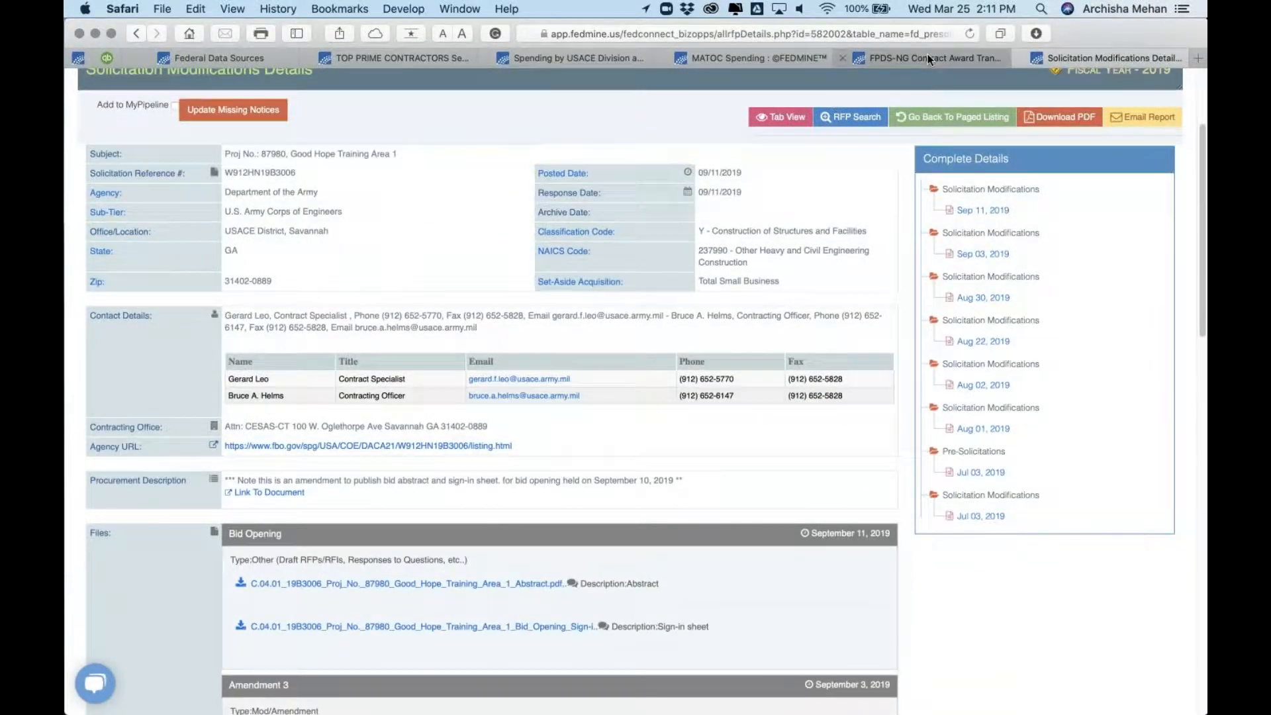
# - Recheck the FPDS-NG contract award details, then close that tab
pyautogui.click(927, 57)
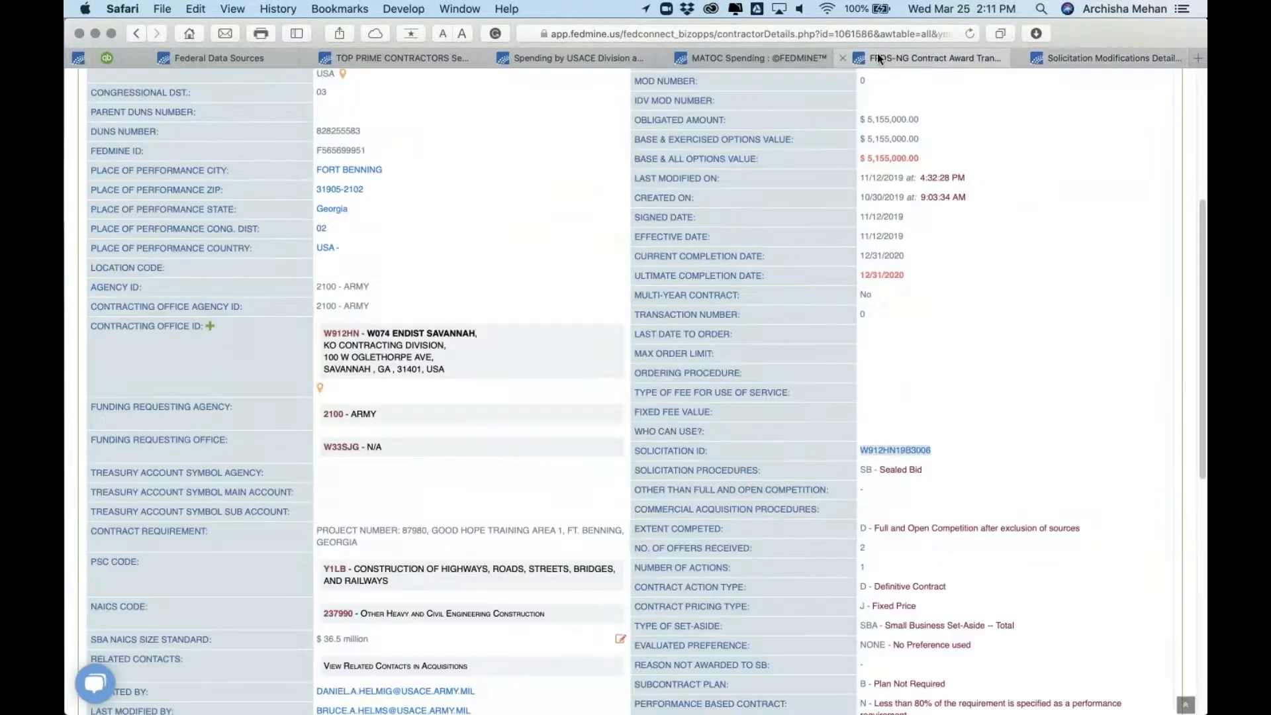
pyautogui.scroll(-10, 635, 391)
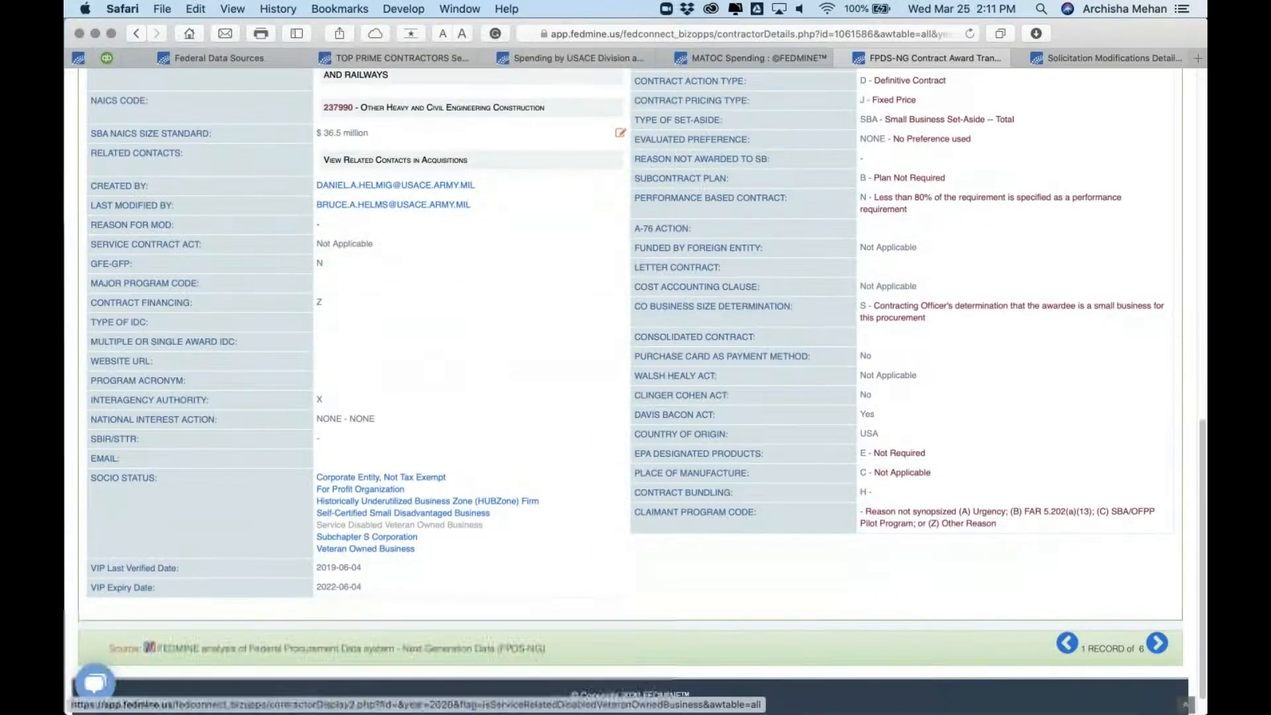
pyautogui.scroll(4, 397, 657)
pyautogui.scroll(9, 507, 525)
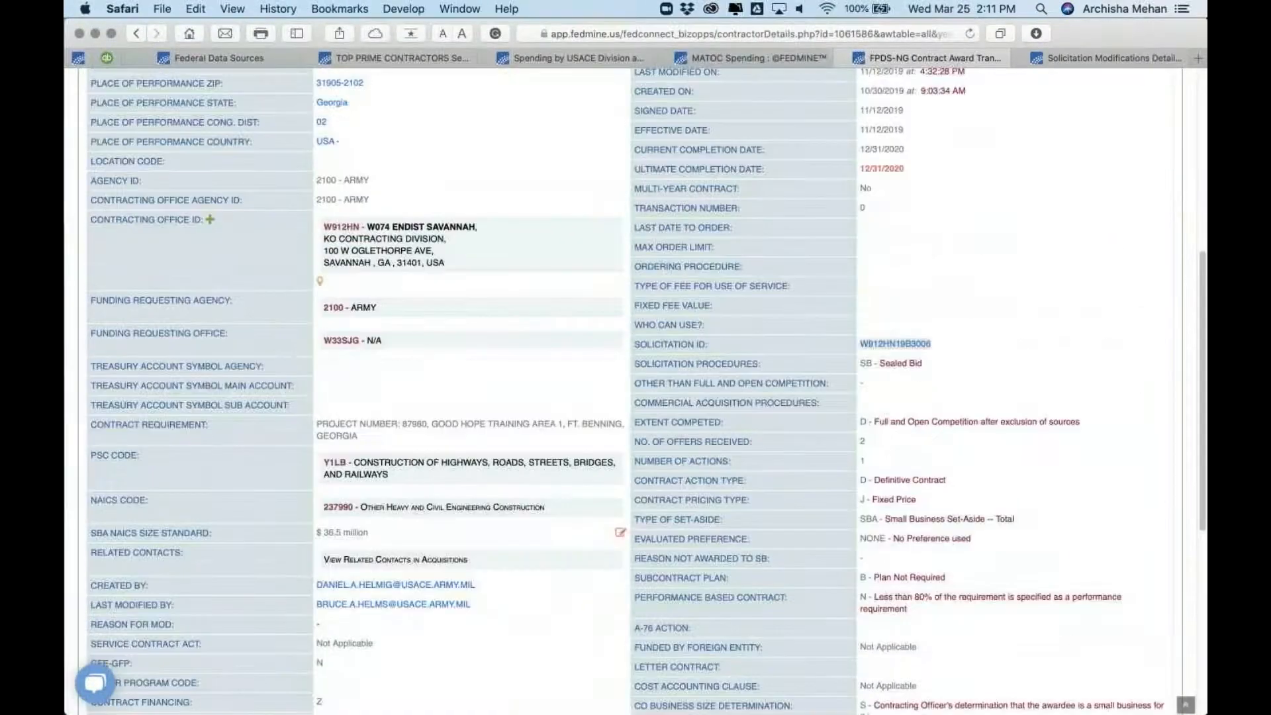
pyautogui.click(844, 58)
# - Close the solicitation modifications tab and return to the Top Prime Contractors results
pyautogui.click(844, 58)
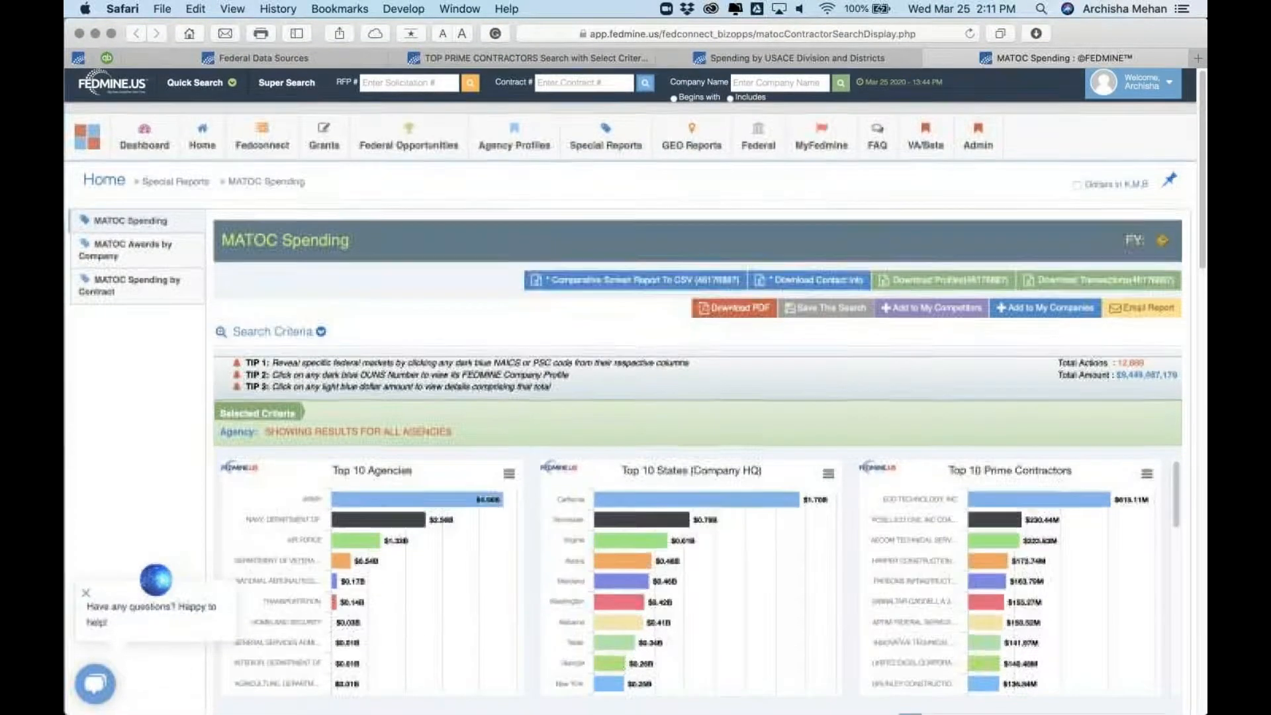
pyautogui.click(450, 57)
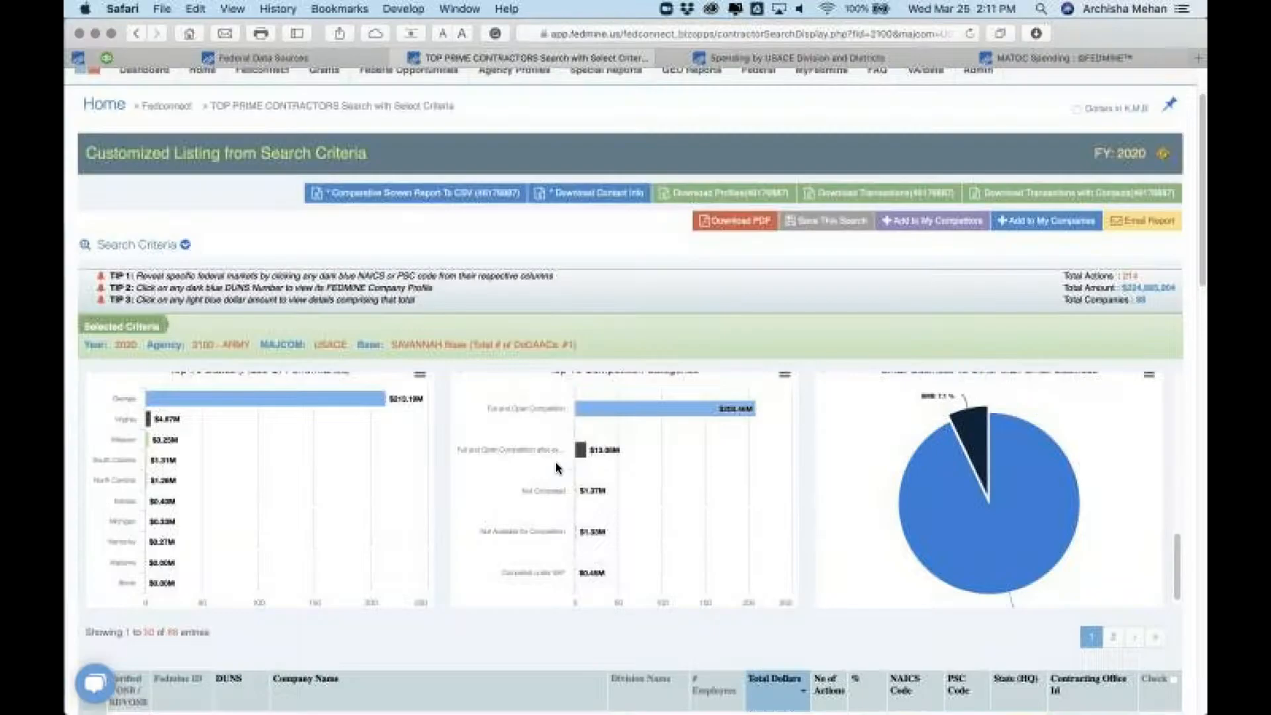
pyautogui.scroll(4, 554, 462)
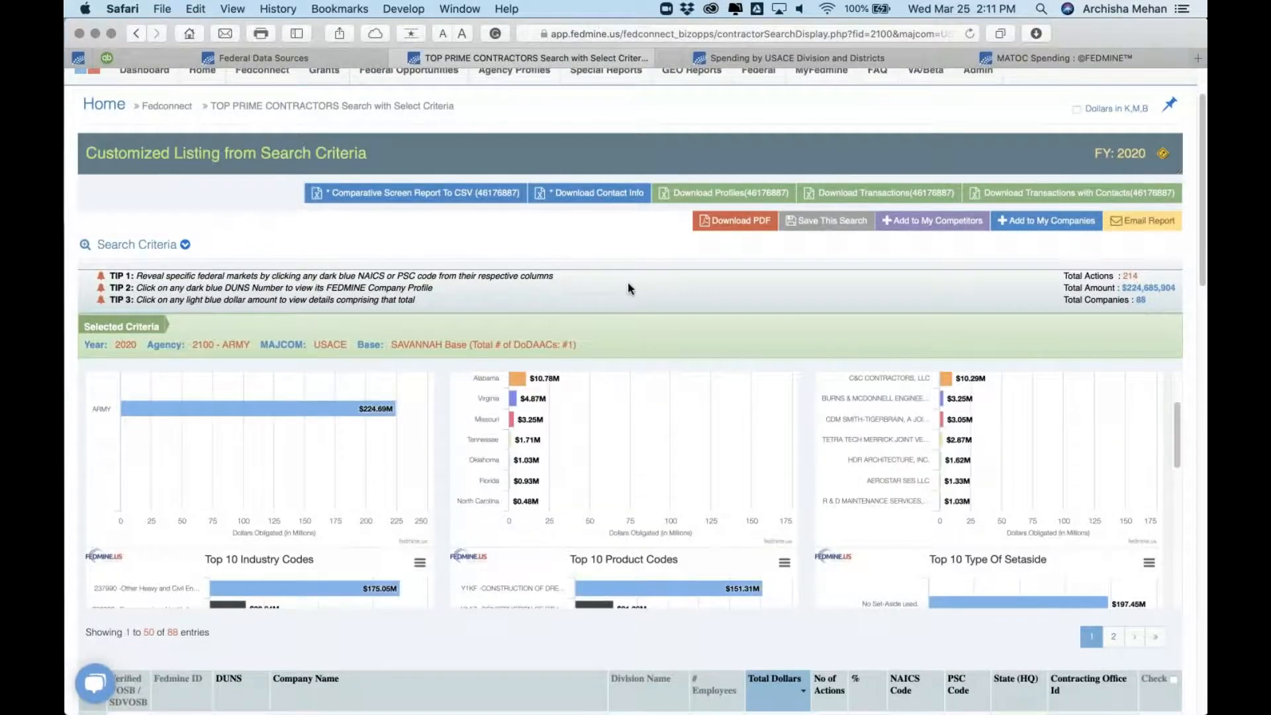
pyautogui.scroll(2, 627, 282)
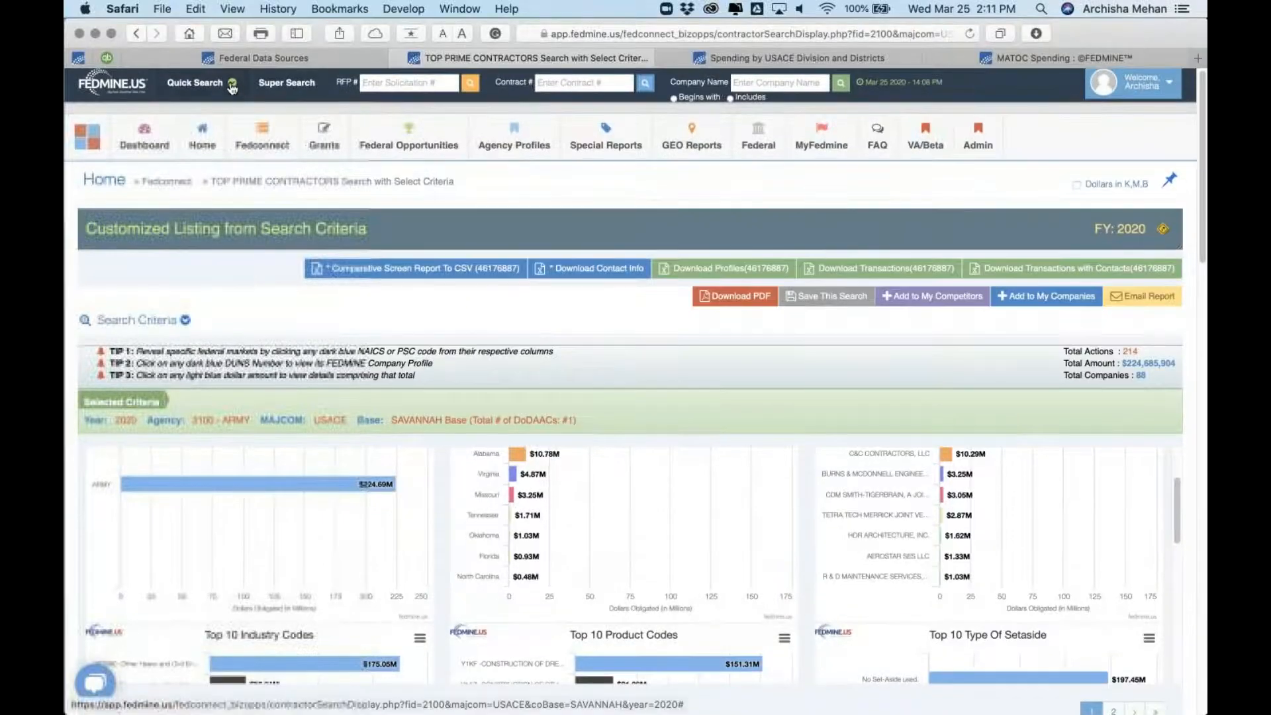
# - Bring up the Contracts Search form from the Quick Search menu
pyautogui.click(233, 86)
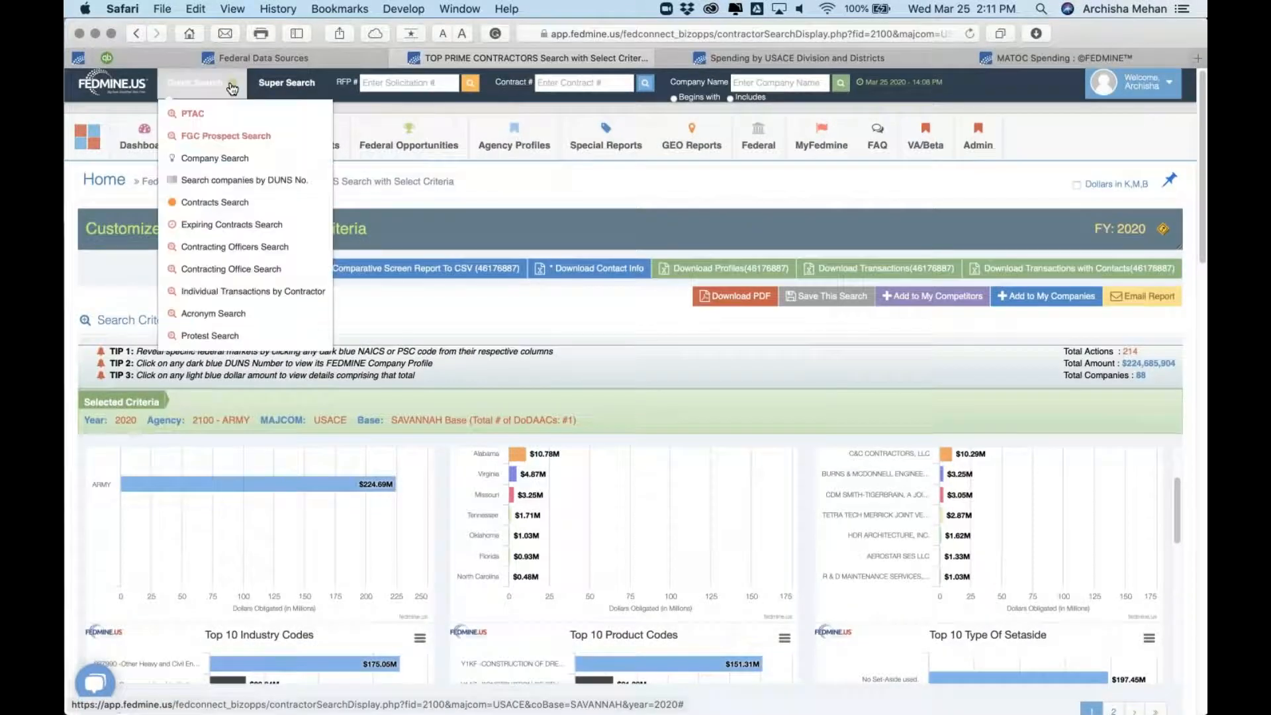
pyautogui.click(249, 202)
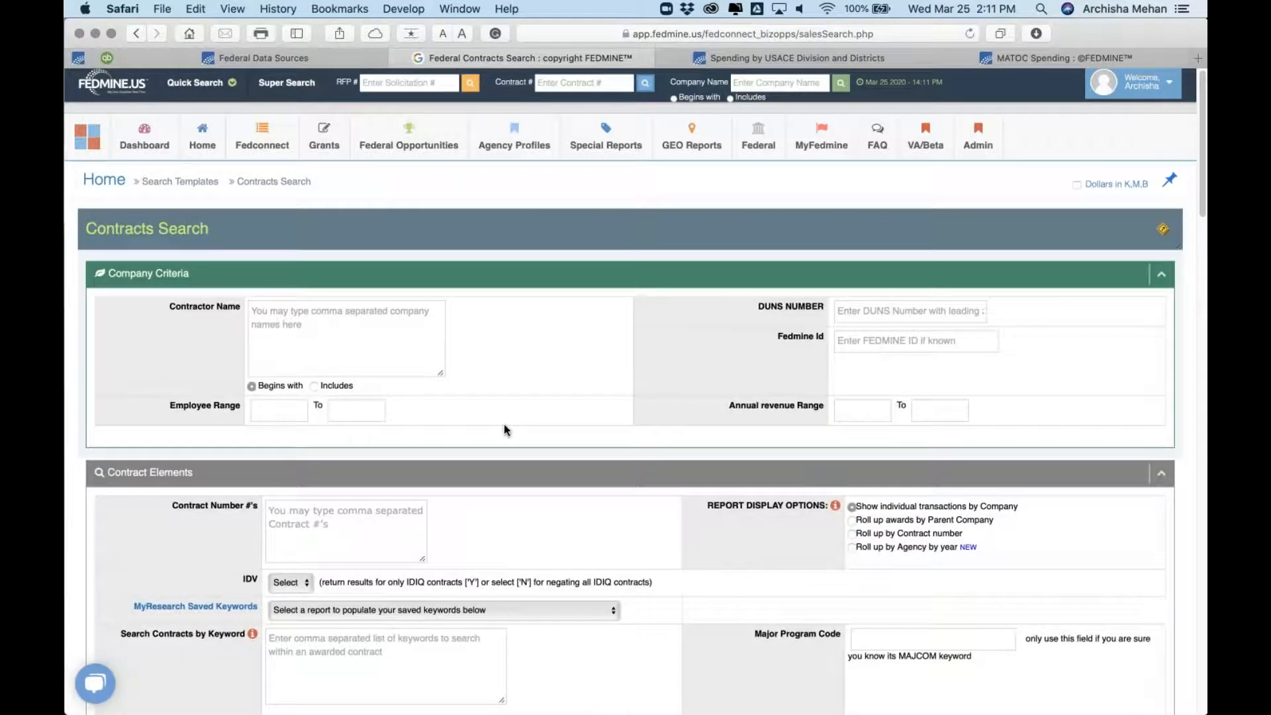
pyautogui.scroll(-4, 504, 429)
# - Enter 'remediation' as the contract search keyword, keeping fiscal year 2020
pyautogui.scroll(-2, 505, 429)
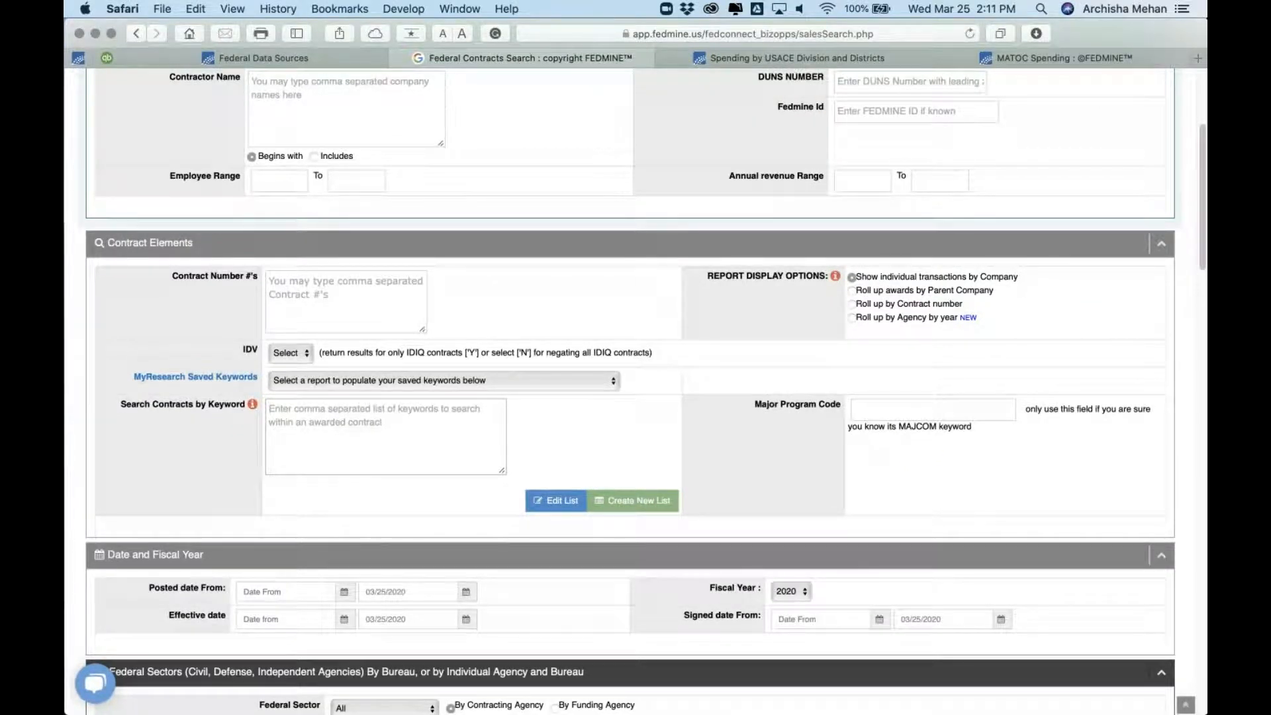
pyautogui.click(420, 418)
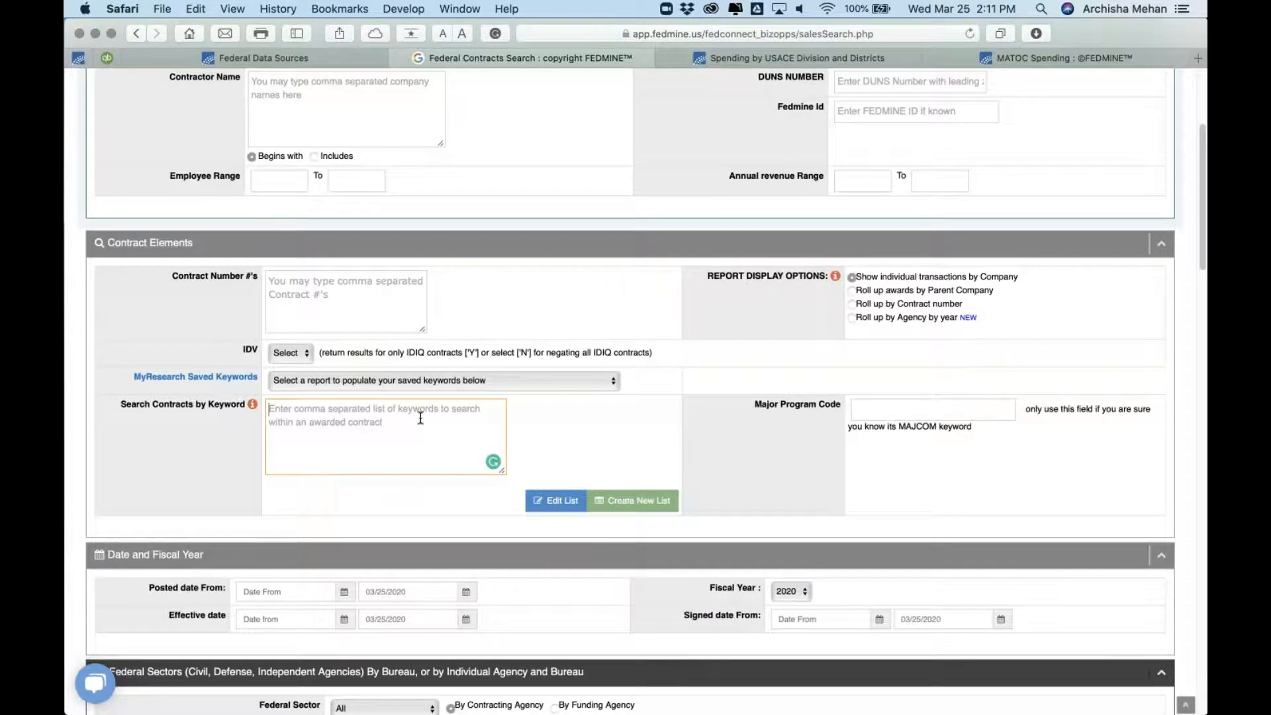
pyautogui.scroll(-1, 420, 418)
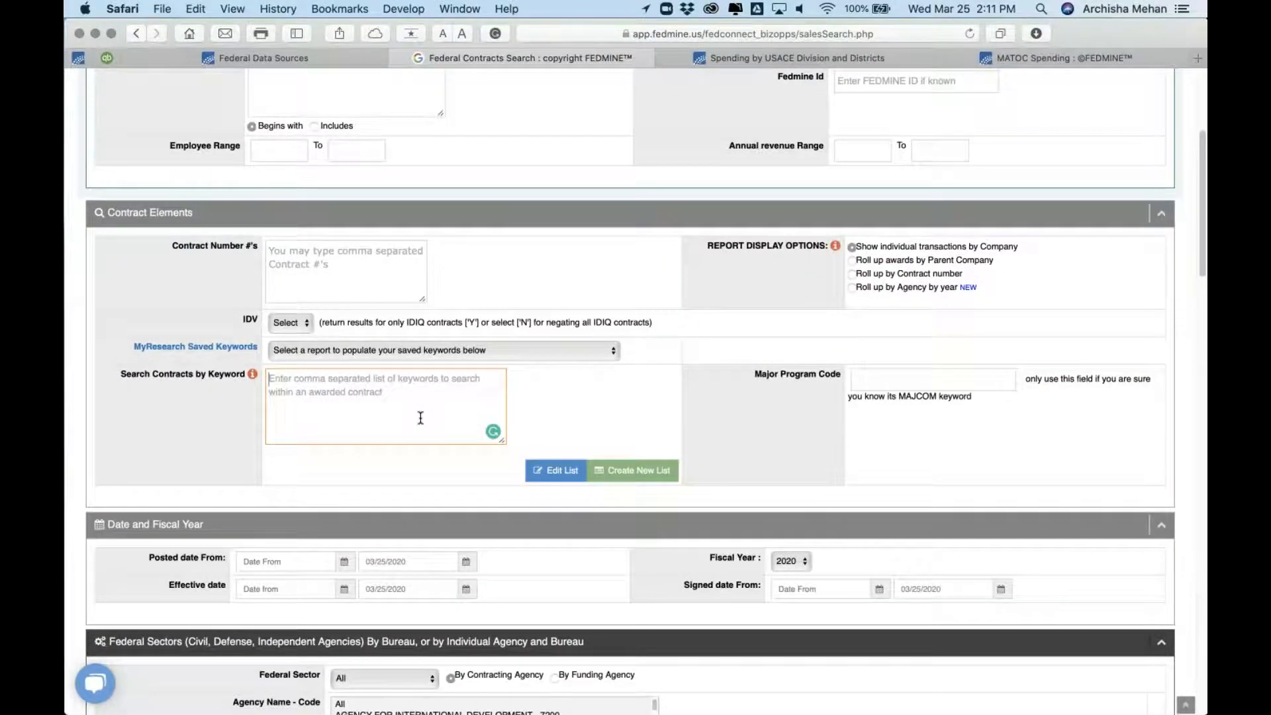
pyautogui.write('remed')
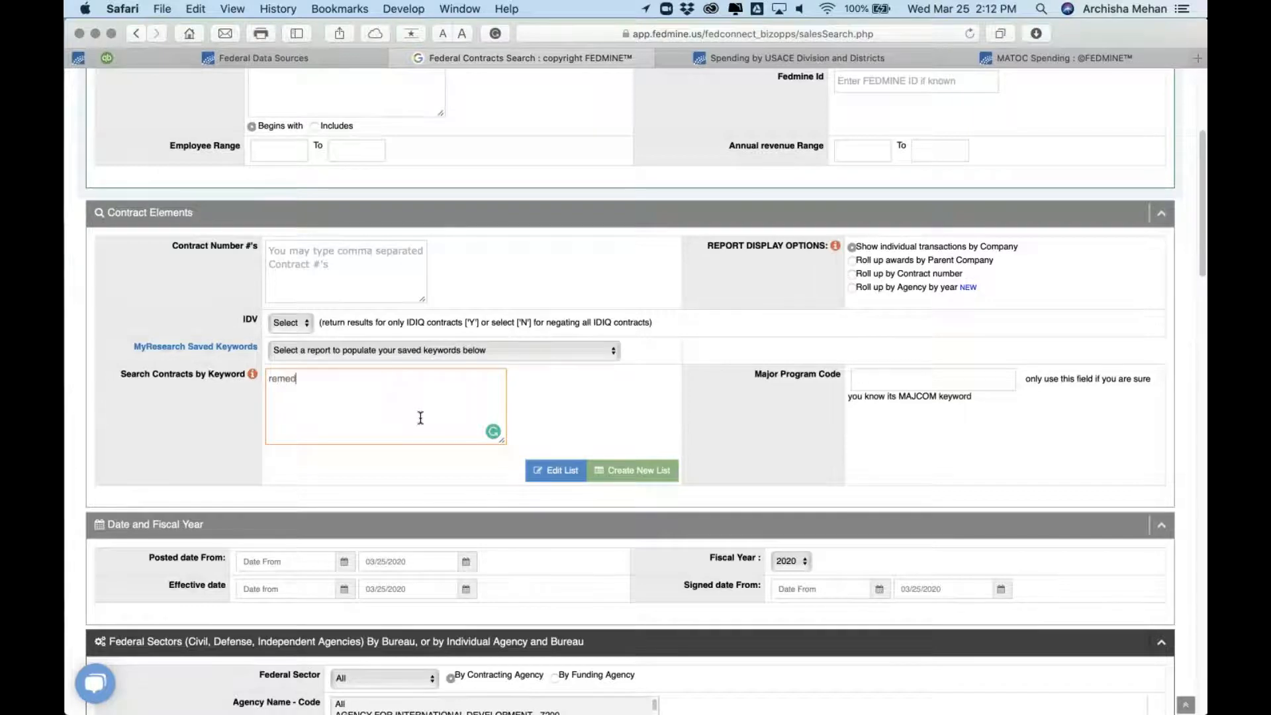
pyautogui.write('iation')
pyautogui.scroll(-5, 408, 471)
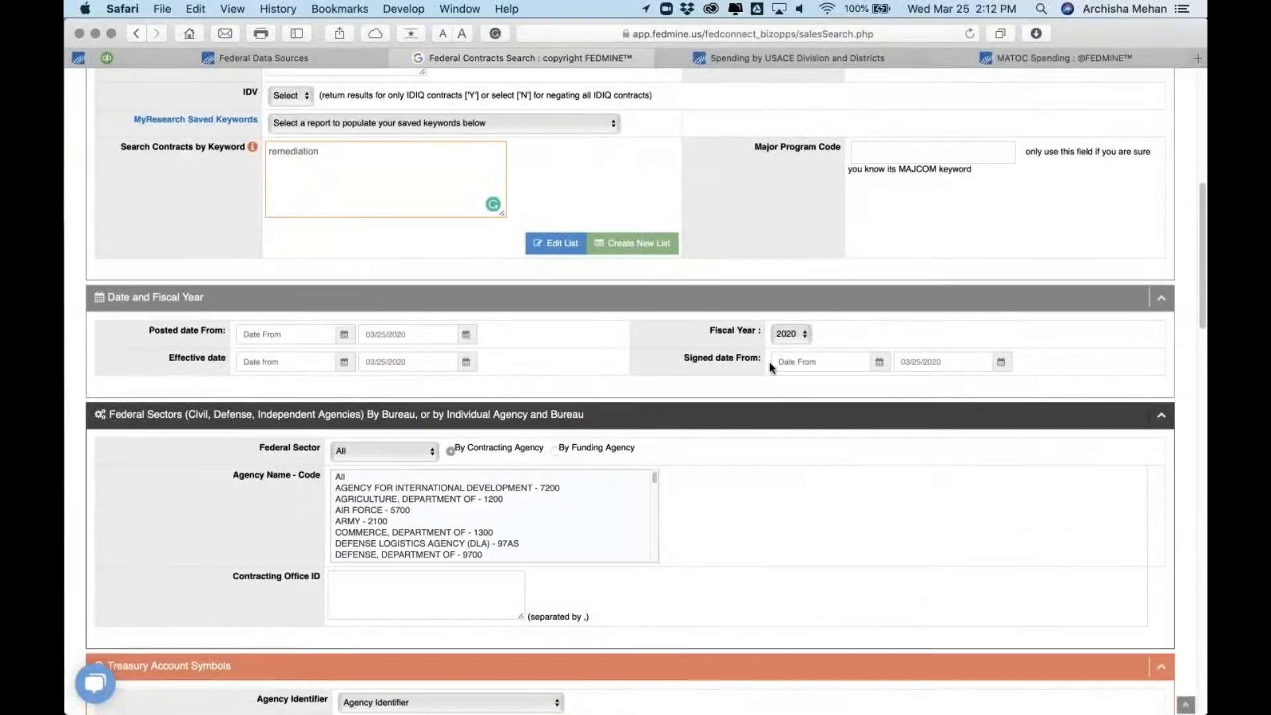
pyautogui.click(795, 339)
pyautogui.click(795, 338)
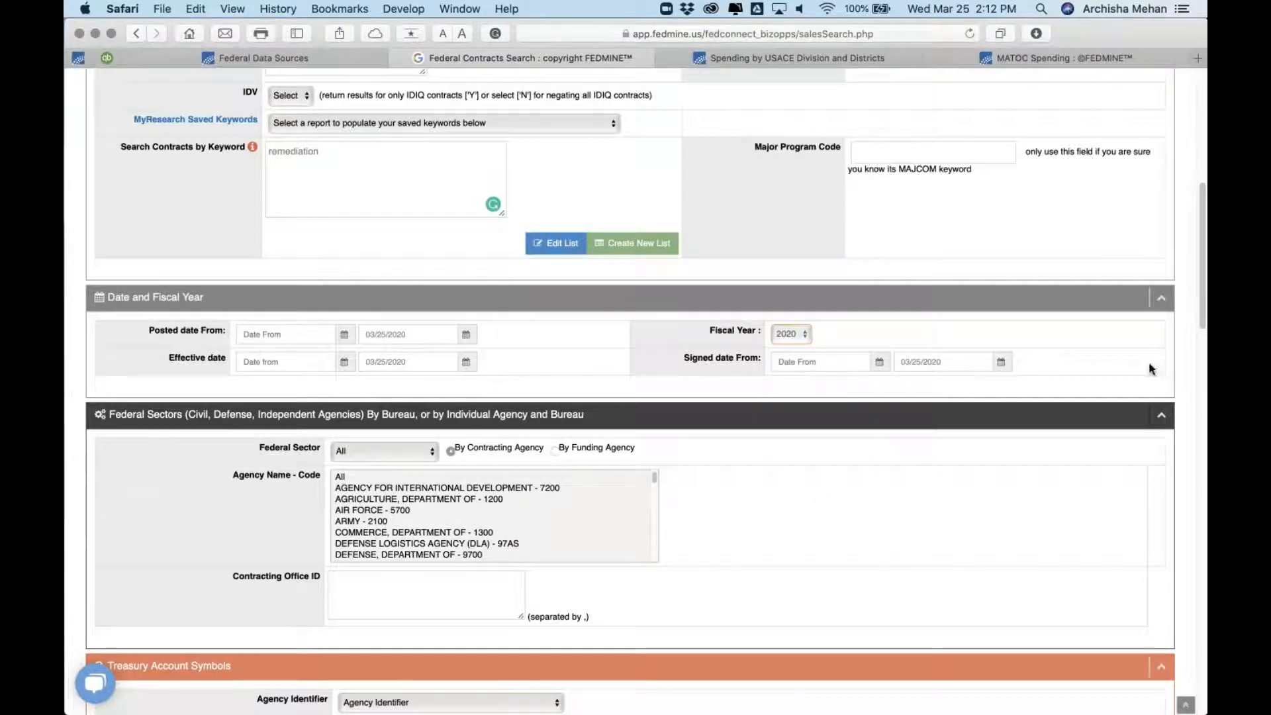
pyautogui.scroll(-1, 983, 558)
pyautogui.scroll(-5, 983, 559)
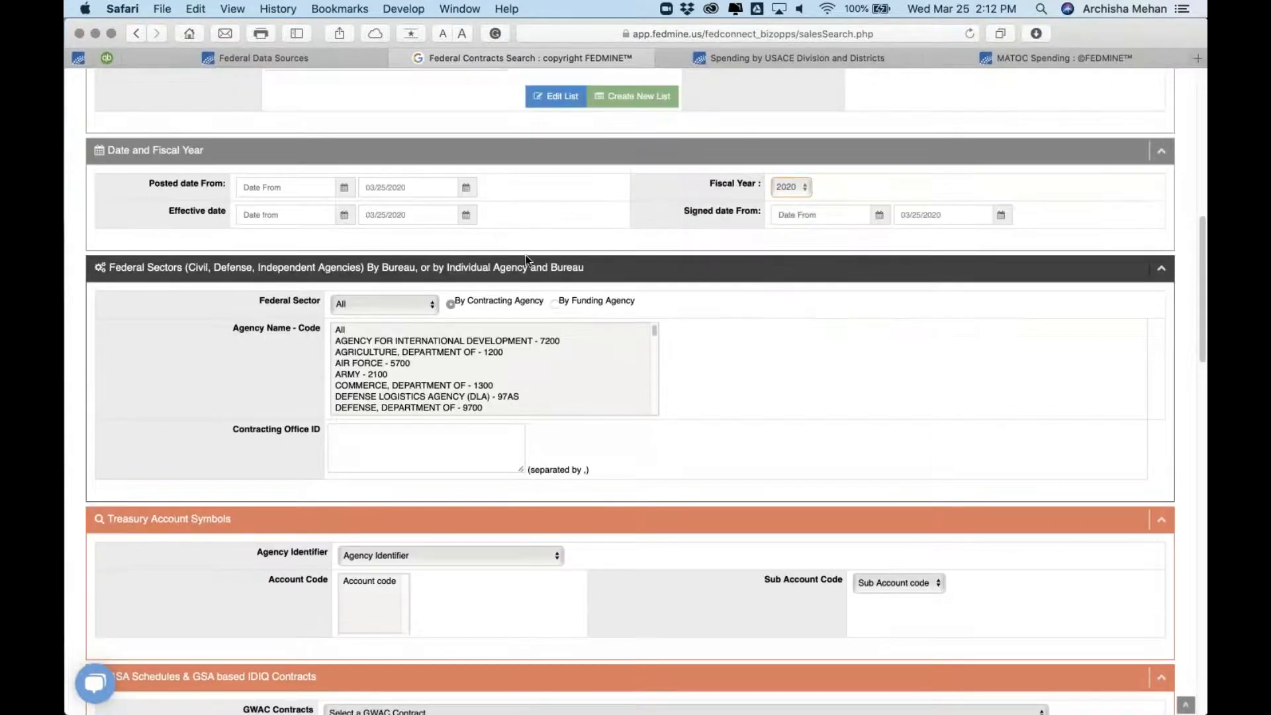
# - Leave Agency Name - Code set to All after trying Air Force and Army
pyautogui.click(443, 366)
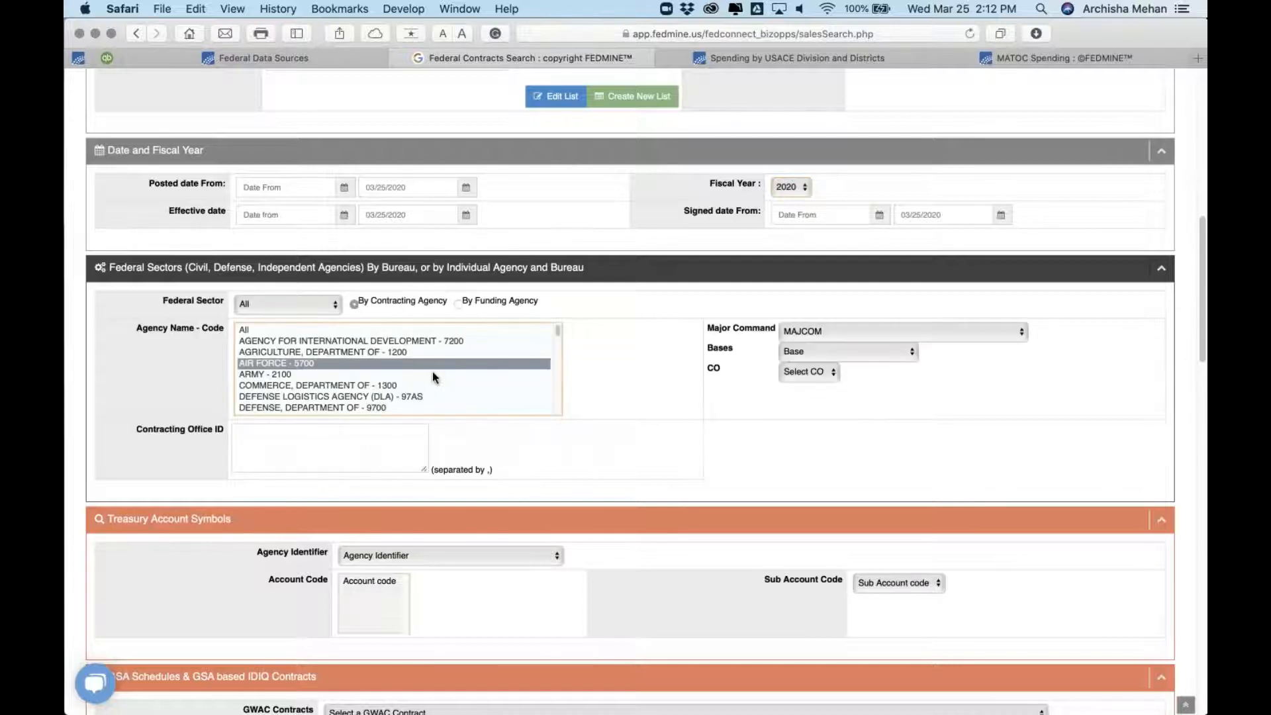
pyautogui.click(430, 375)
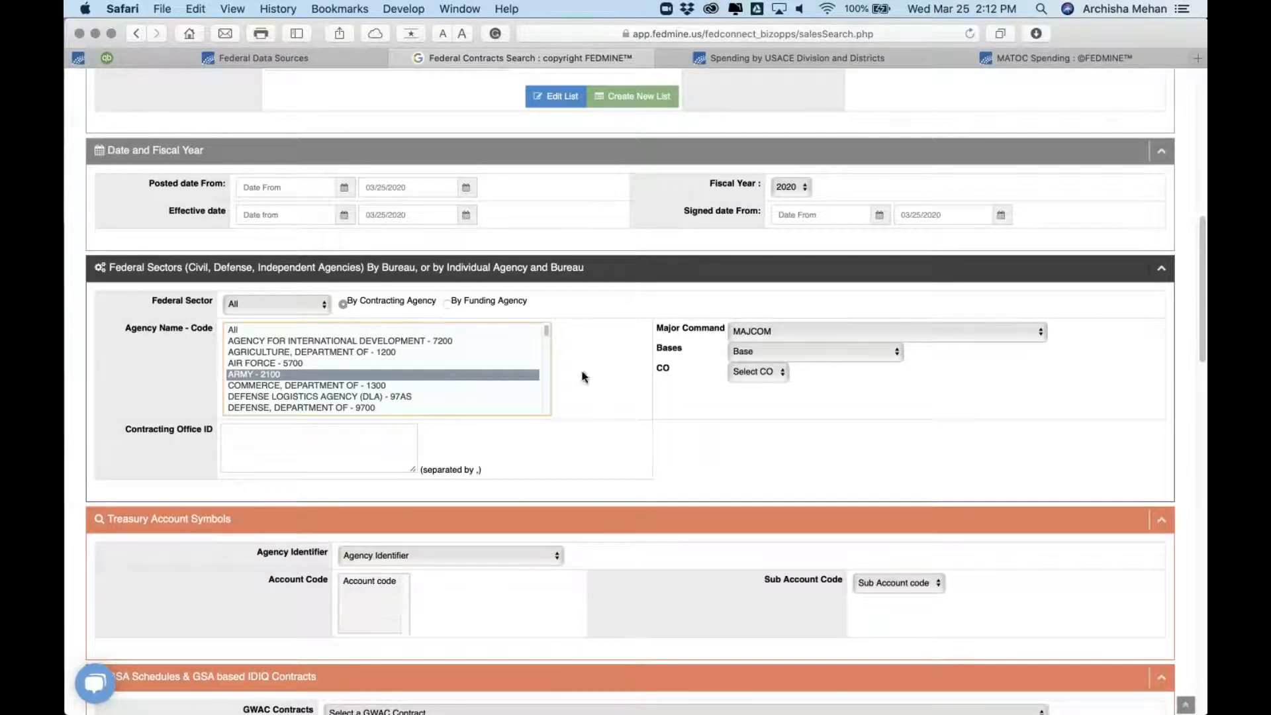
pyautogui.click(451, 329)
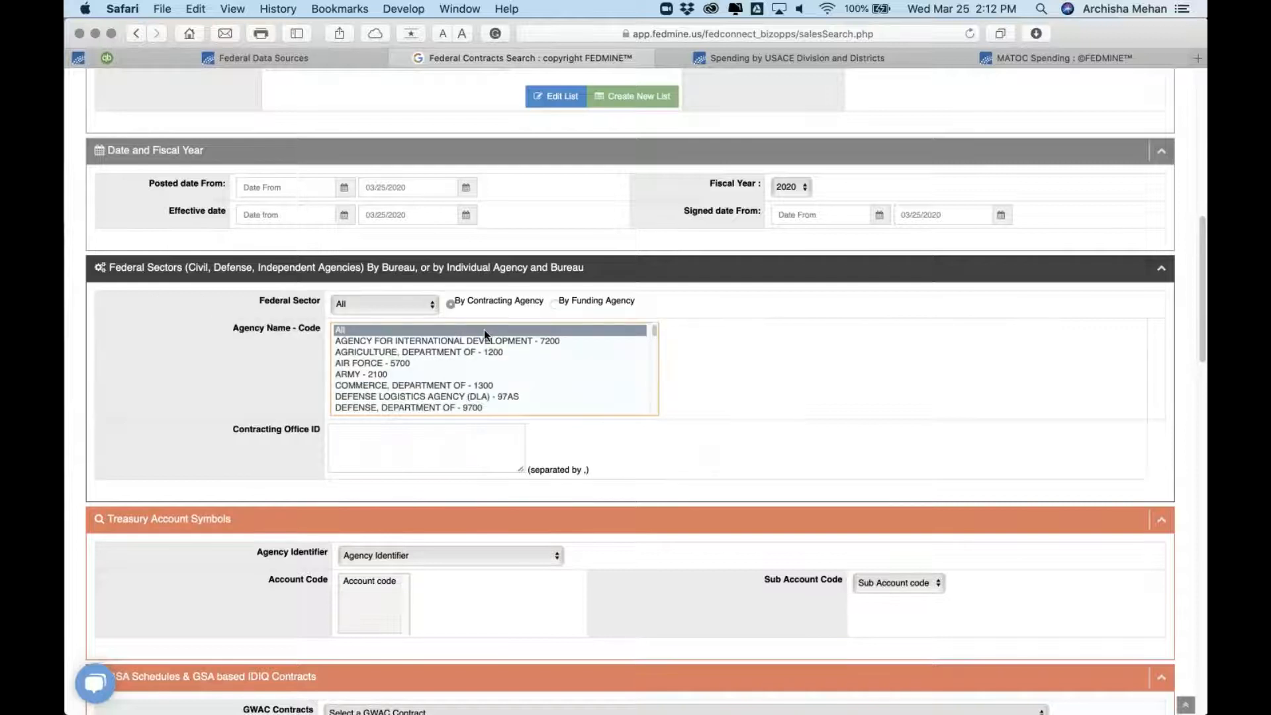
pyautogui.scroll(-5, 868, 423)
pyautogui.scroll(-4, 869, 423)
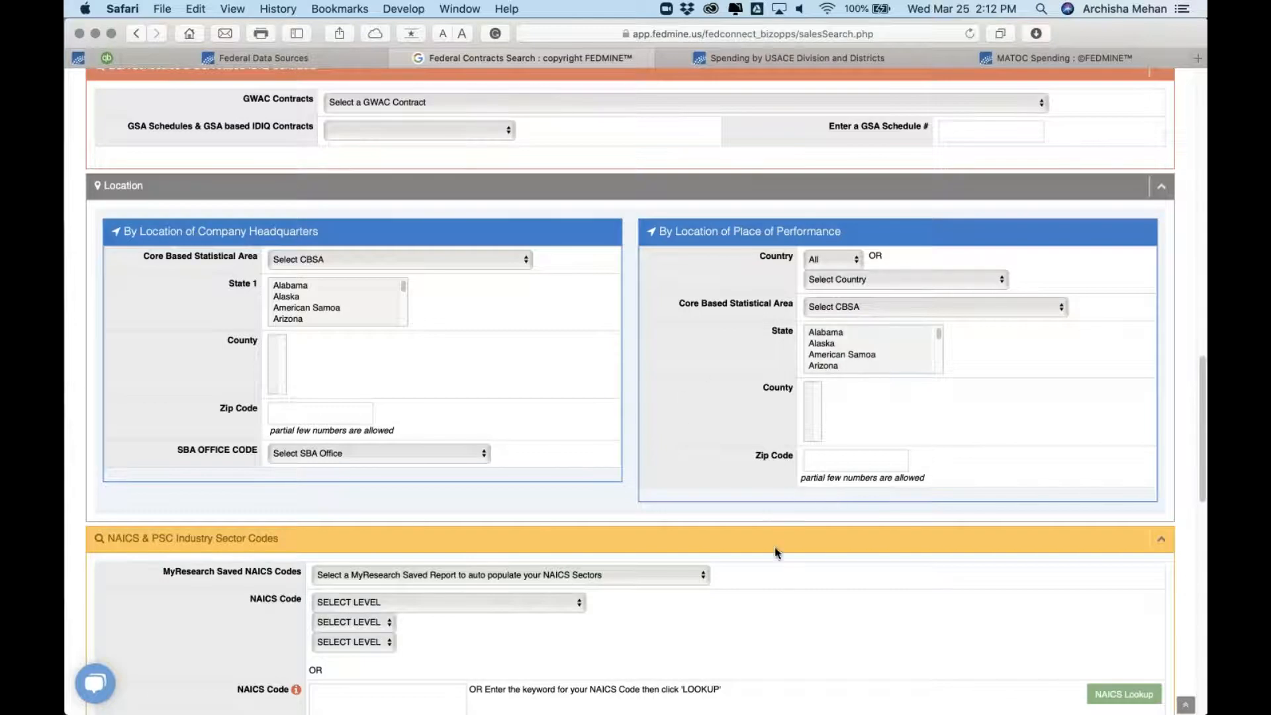
# - Leave PSC Categories, Solicitation Procedures and National Interest Action unset, then search 'remediation' contracts
pyautogui.scroll(-1, 778, 551)
pyautogui.scroll(-10, 774, 546)
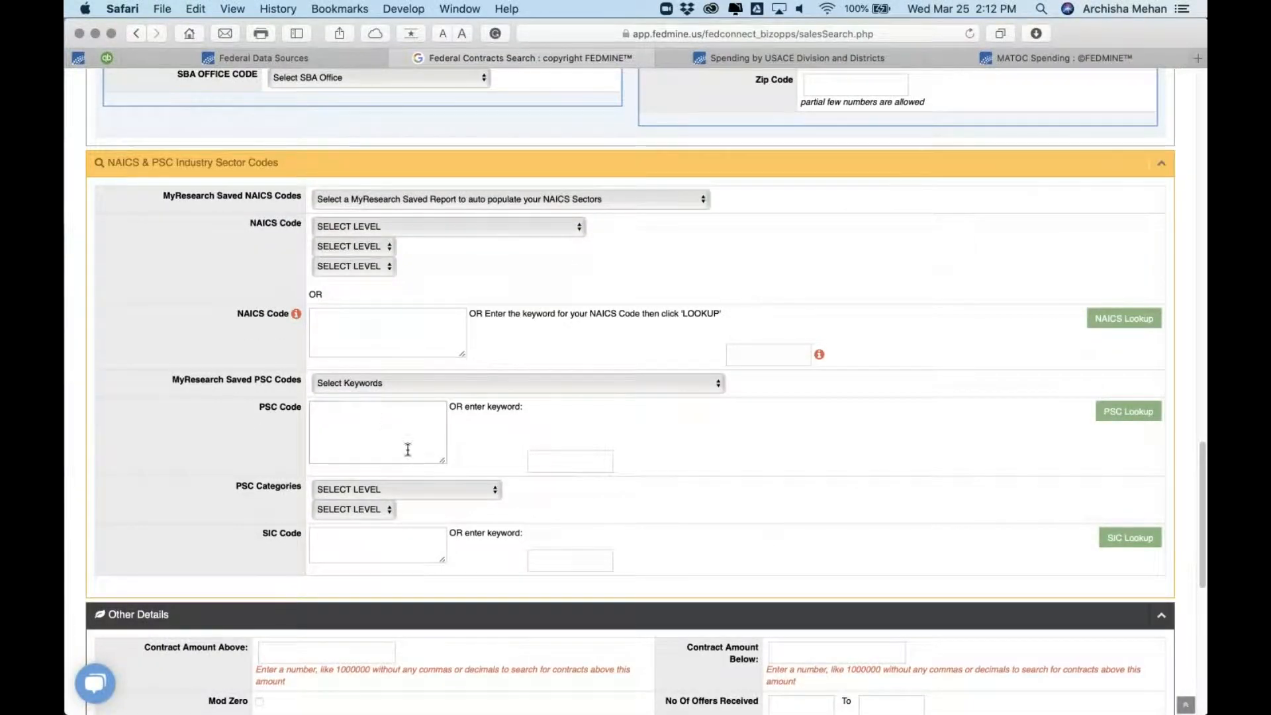
pyautogui.click(481, 498)
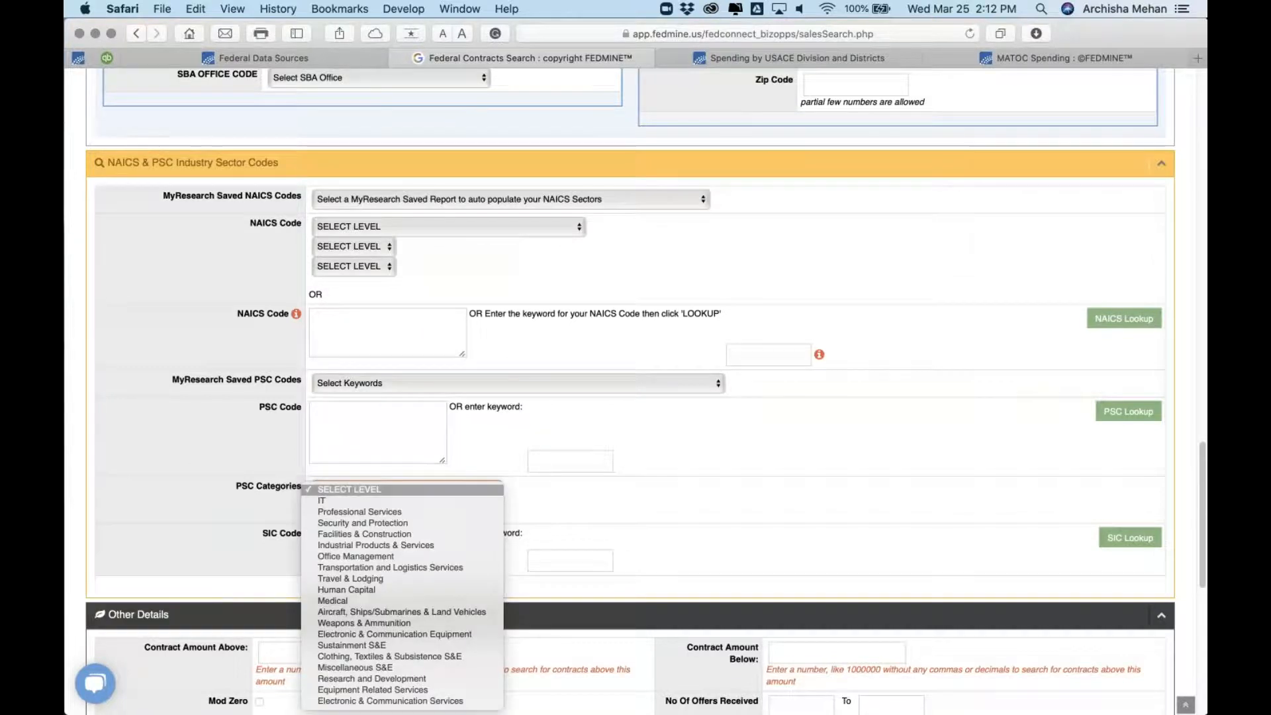
pyautogui.click(749, 507)
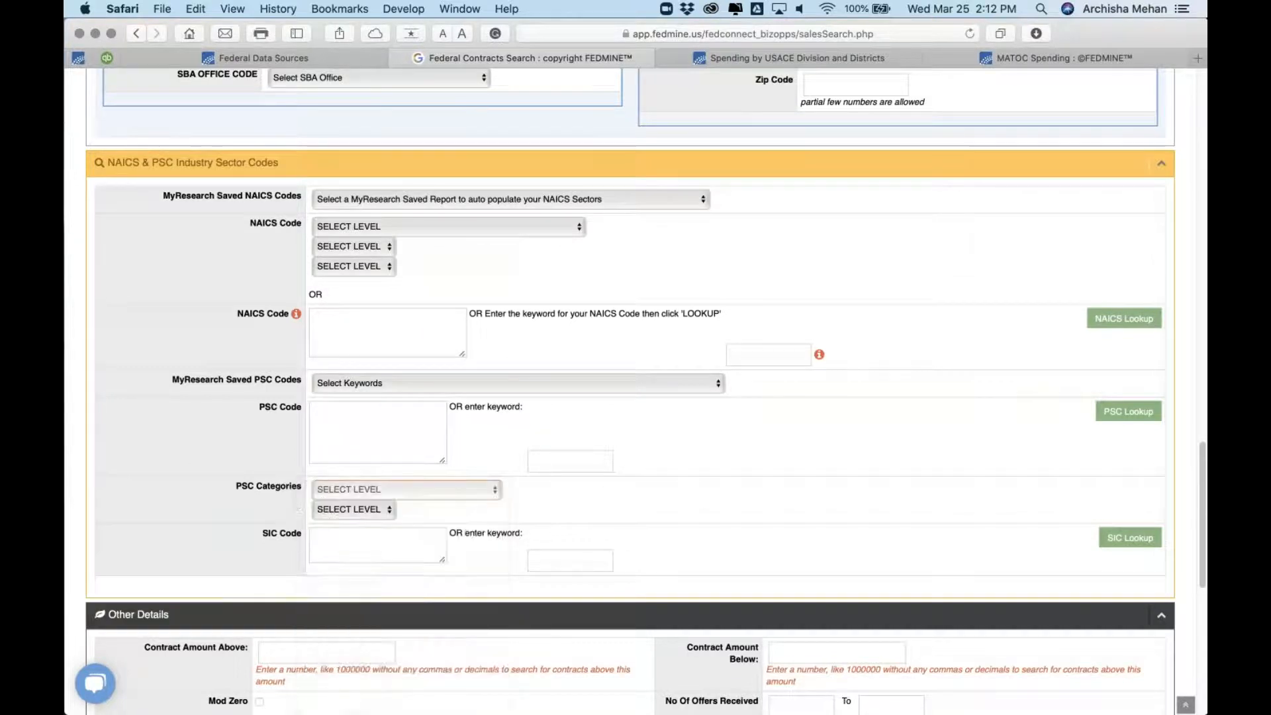
pyautogui.scroll(-5, 635, 390)
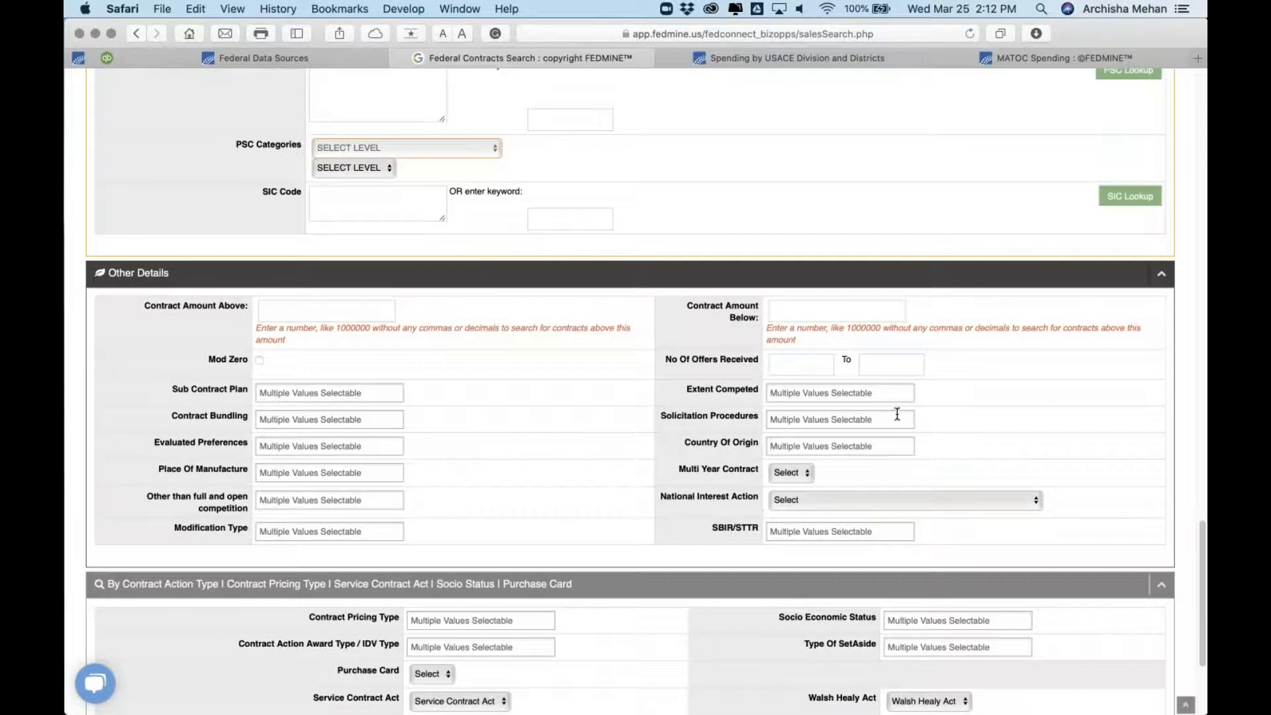
pyautogui.click(897, 414)
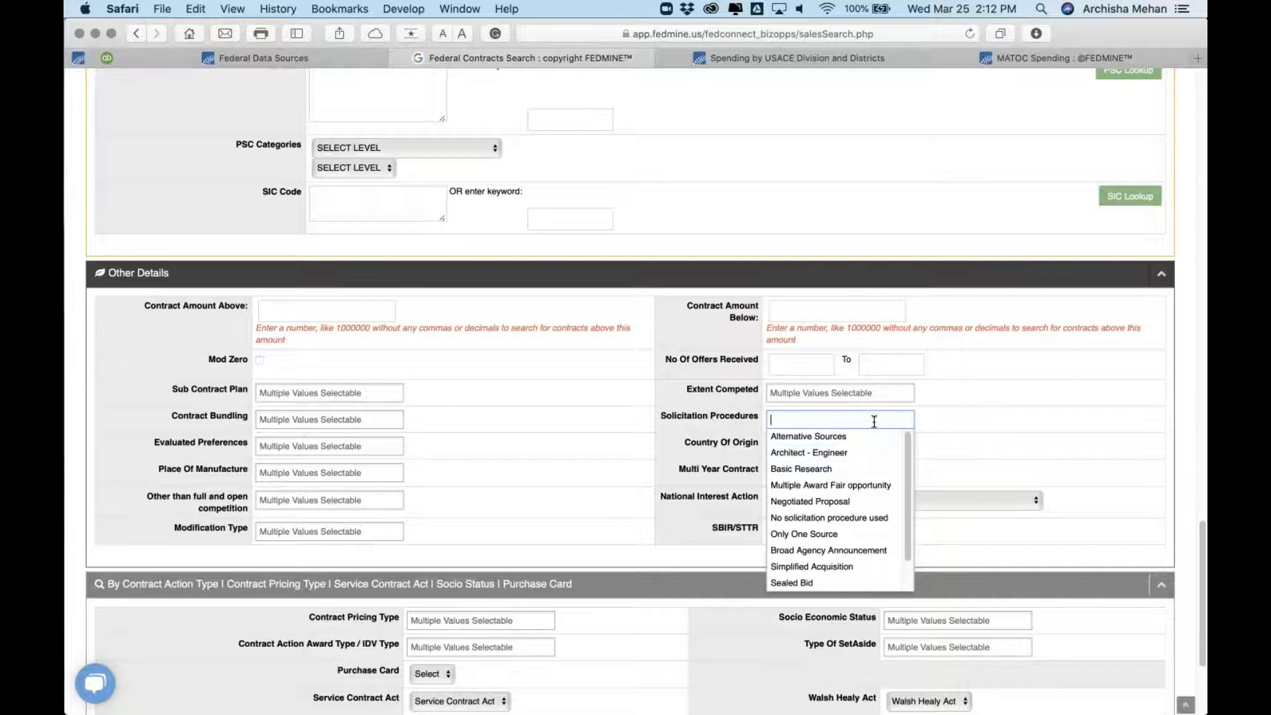
pyautogui.click(1045, 432)
pyautogui.scroll(-3, 1045, 434)
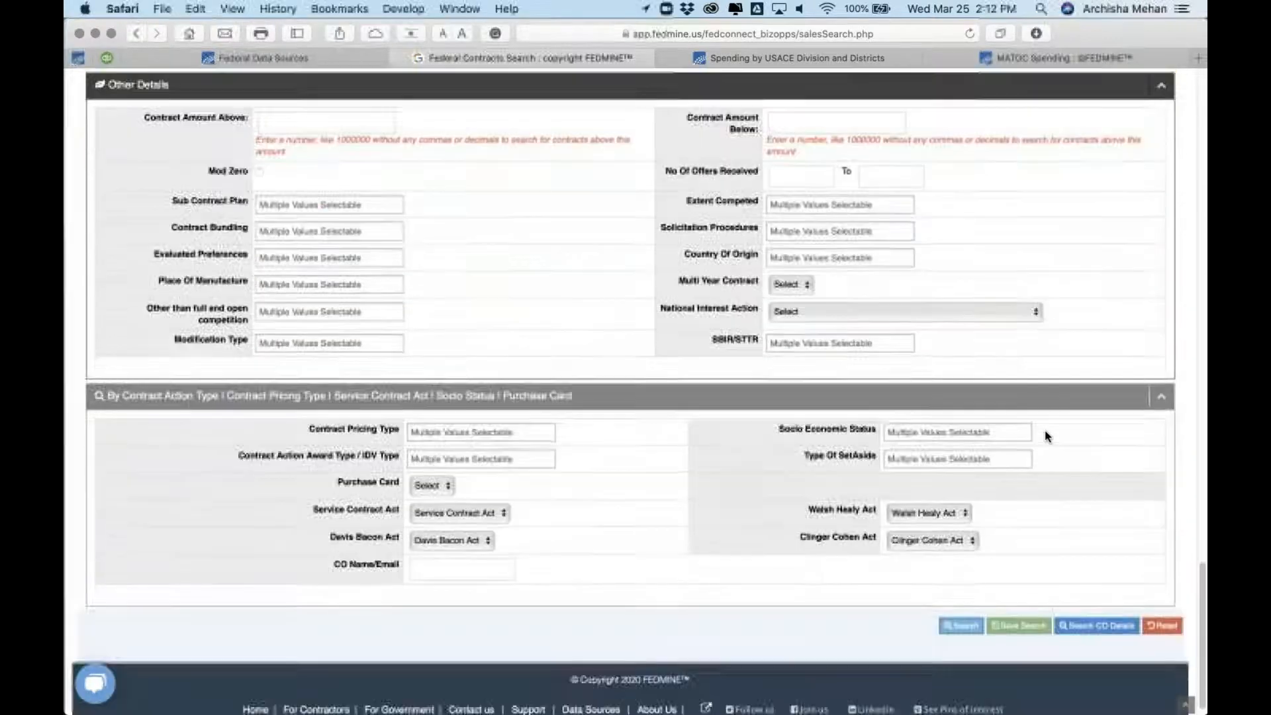
pyautogui.click(1020, 306)
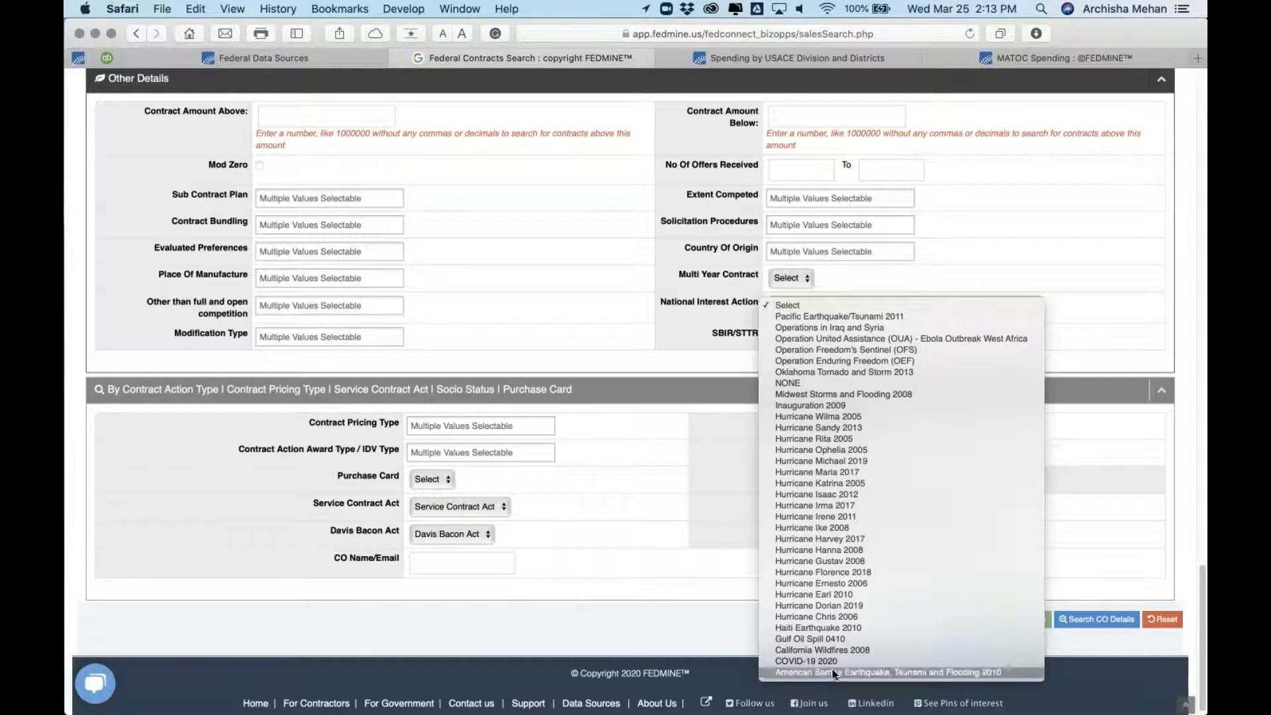
pyautogui.click(1183, 352)
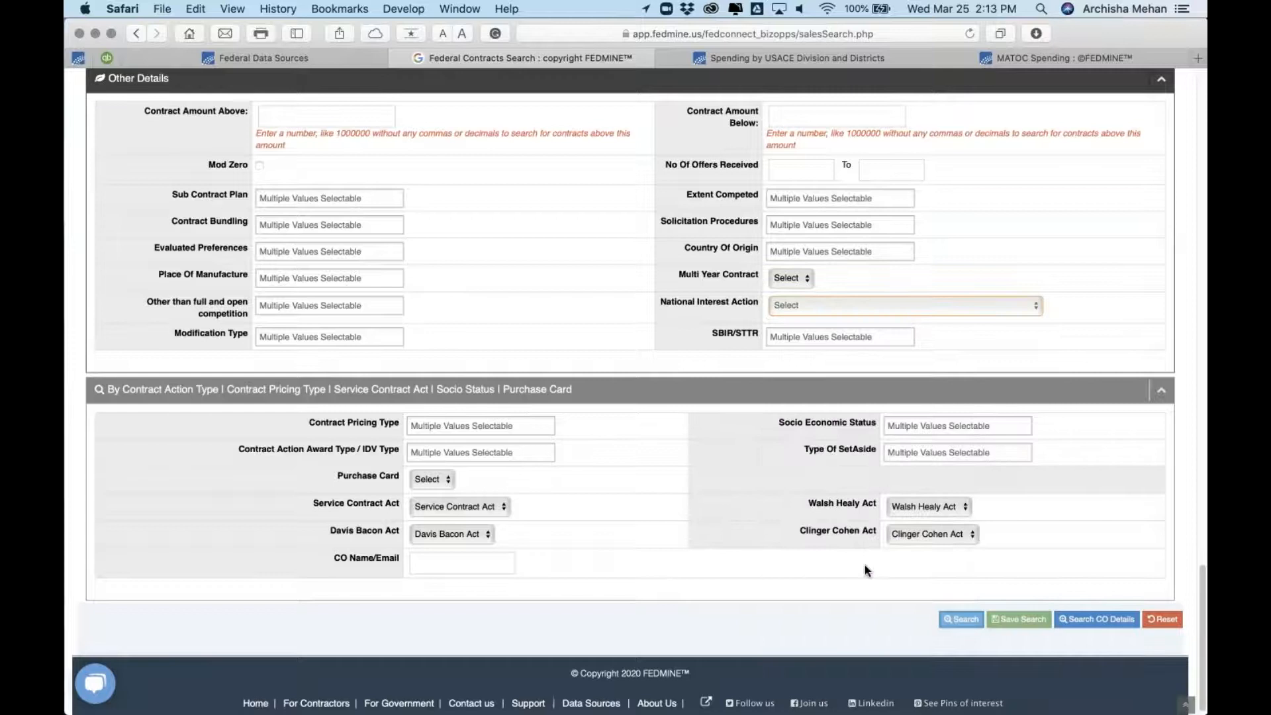
pyautogui.click(964, 620)
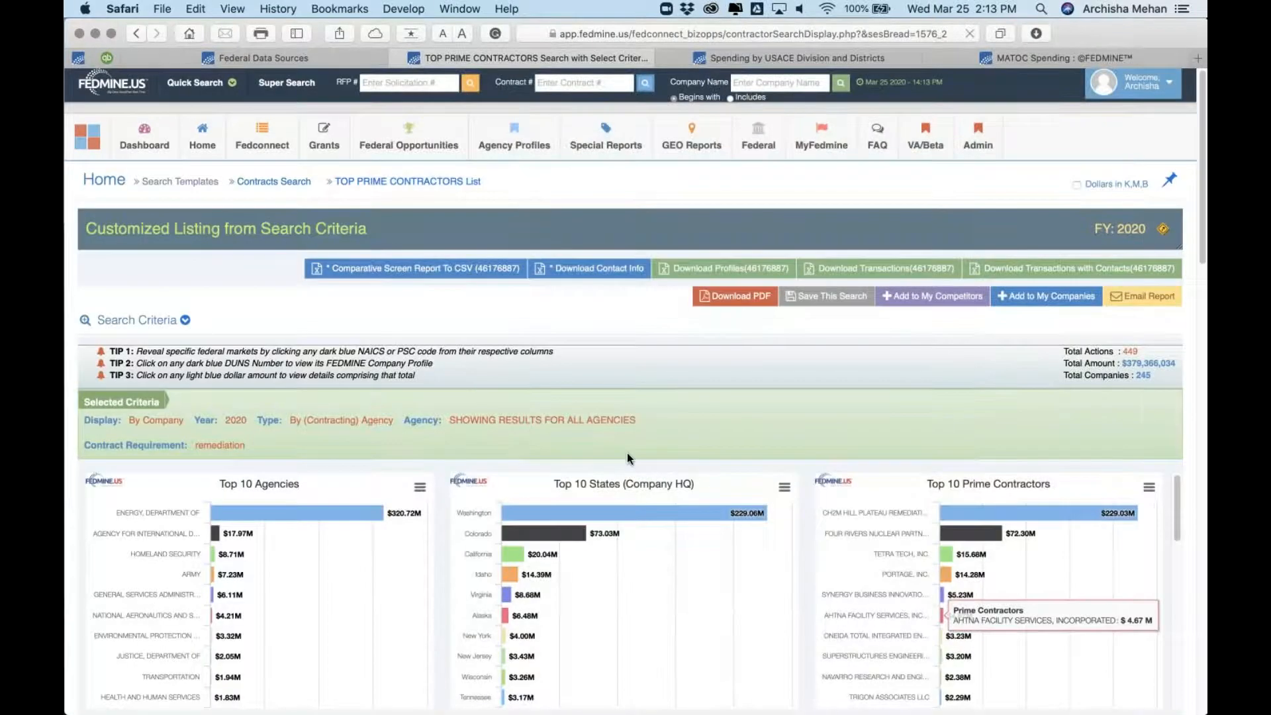
# - Review the remediation Top 10 charts and pie chart, then scroll to the company results table
pyautogui.scroll(-3, 626, 452)
pyautogui.scroll(-1, 626, 451)
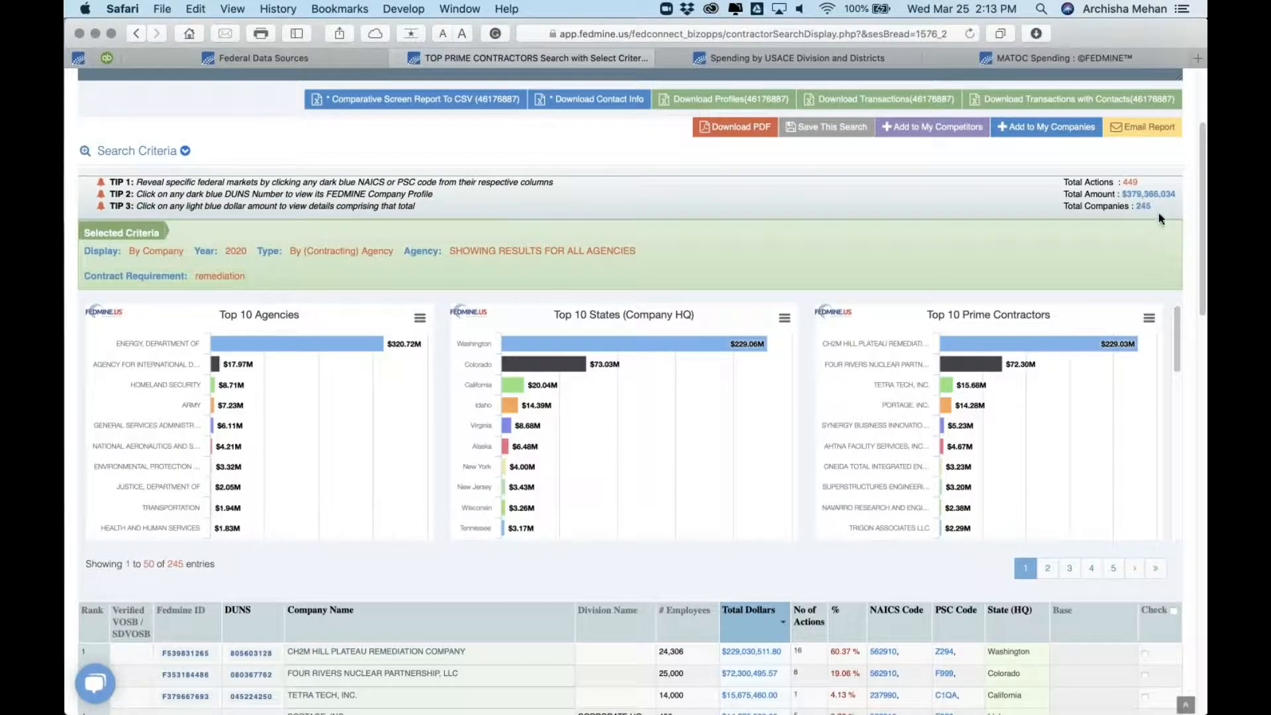
pyautogui.scroll(-2, 901, 234)
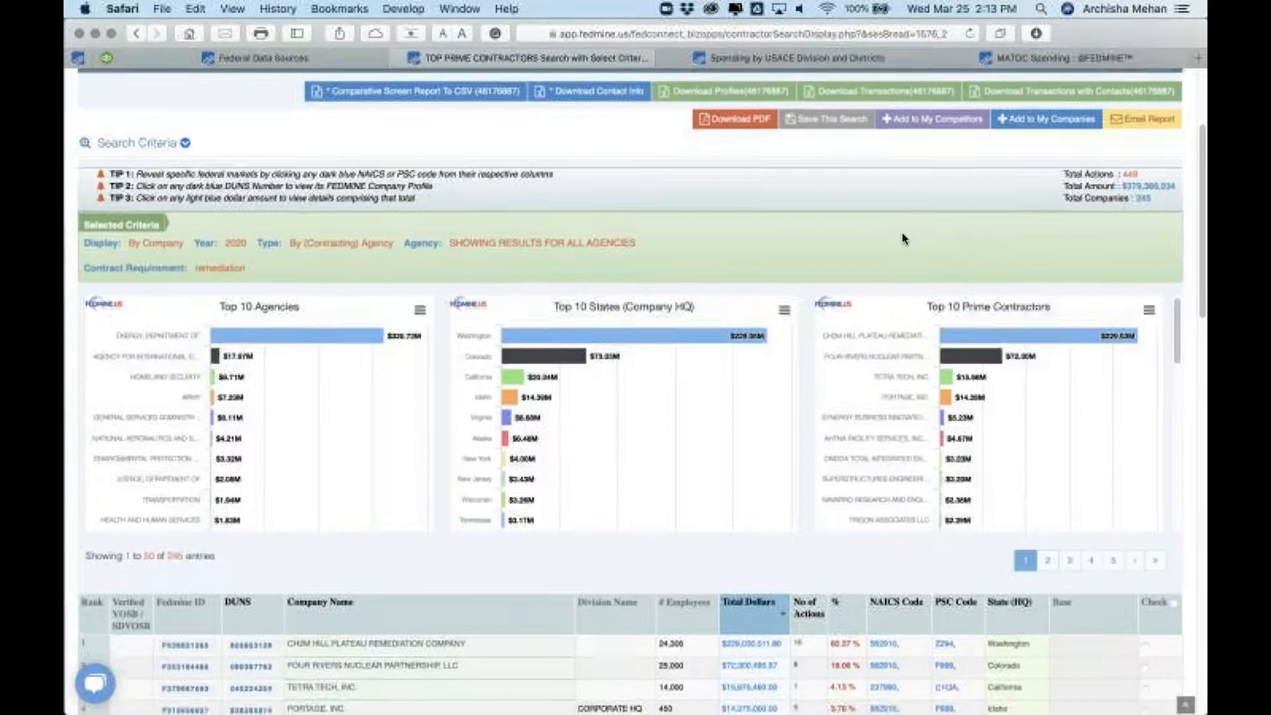
pyautogui.moveTo(339, 292)
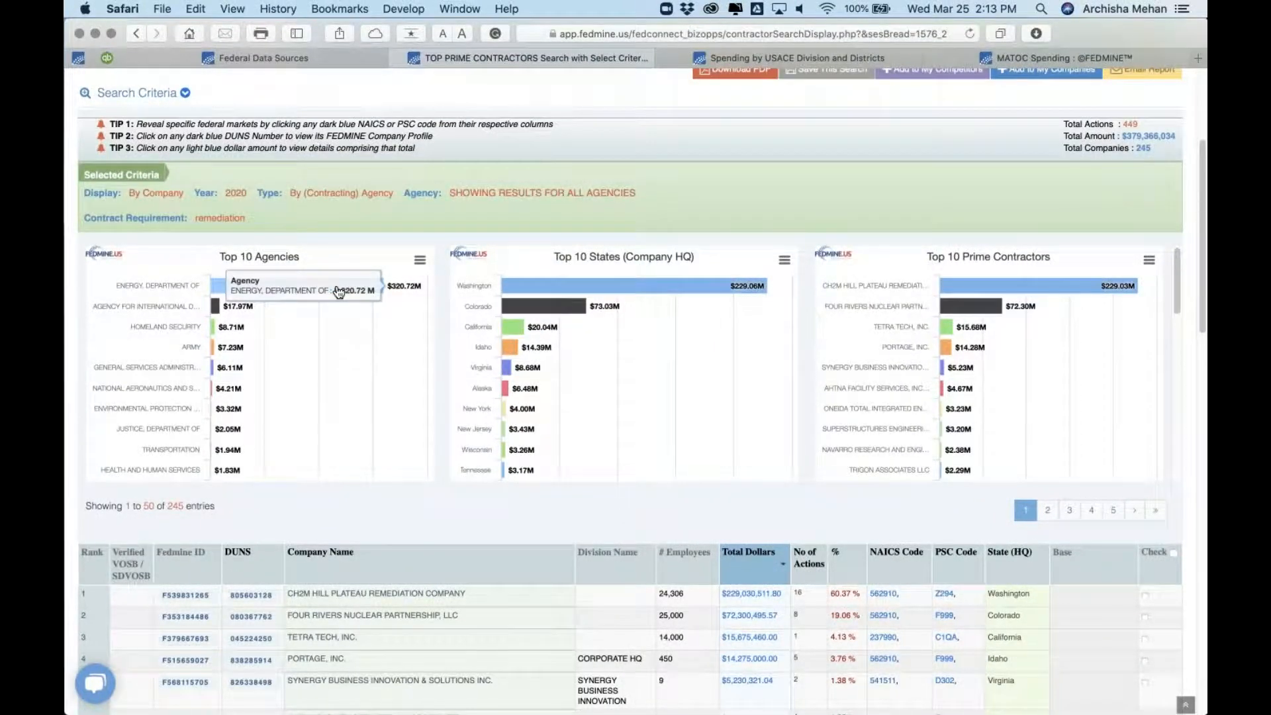
pyautogui.moveTo(219, 307)
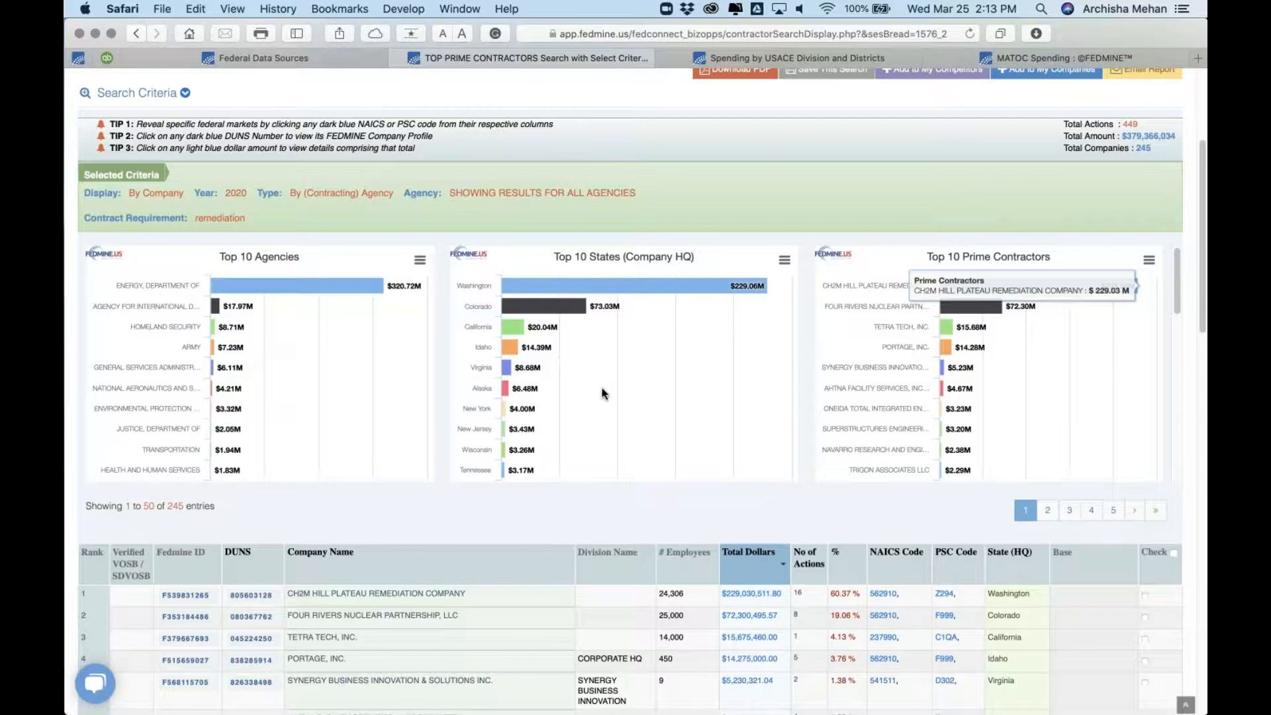
pyautogui.scroll(-5, 599, 396)
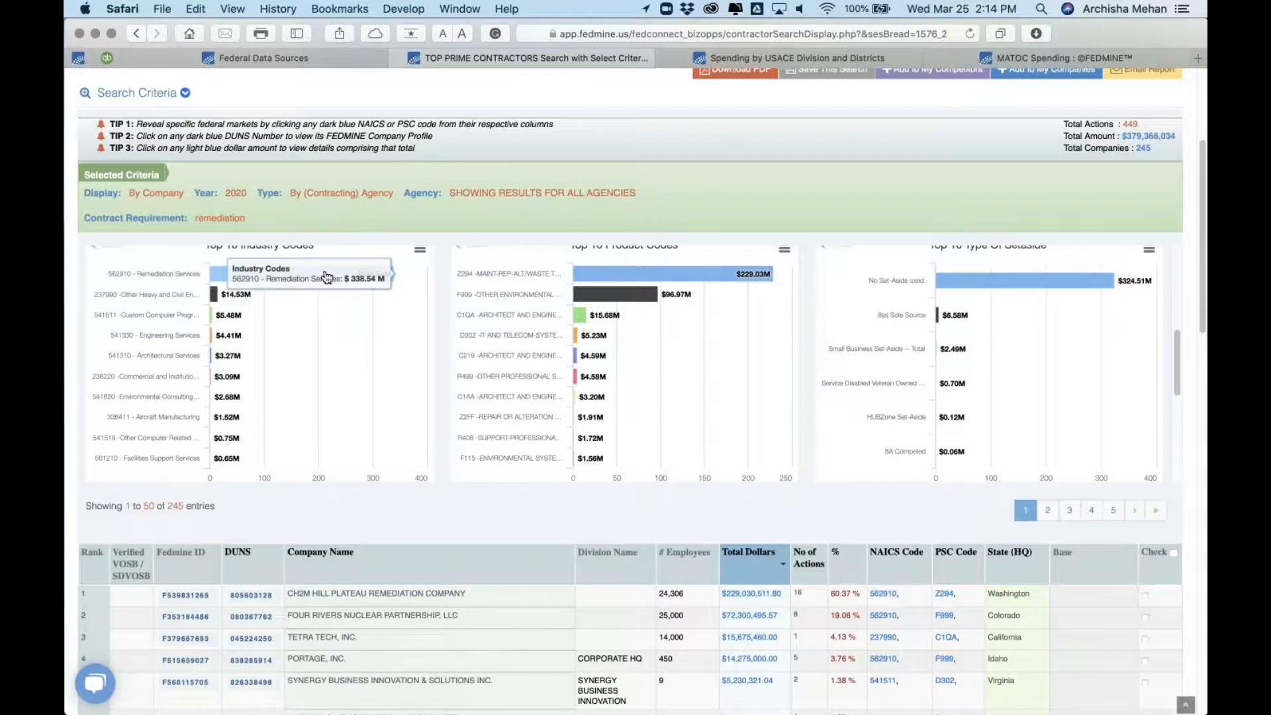
pyautogui.scroll(-1, 547, 226)
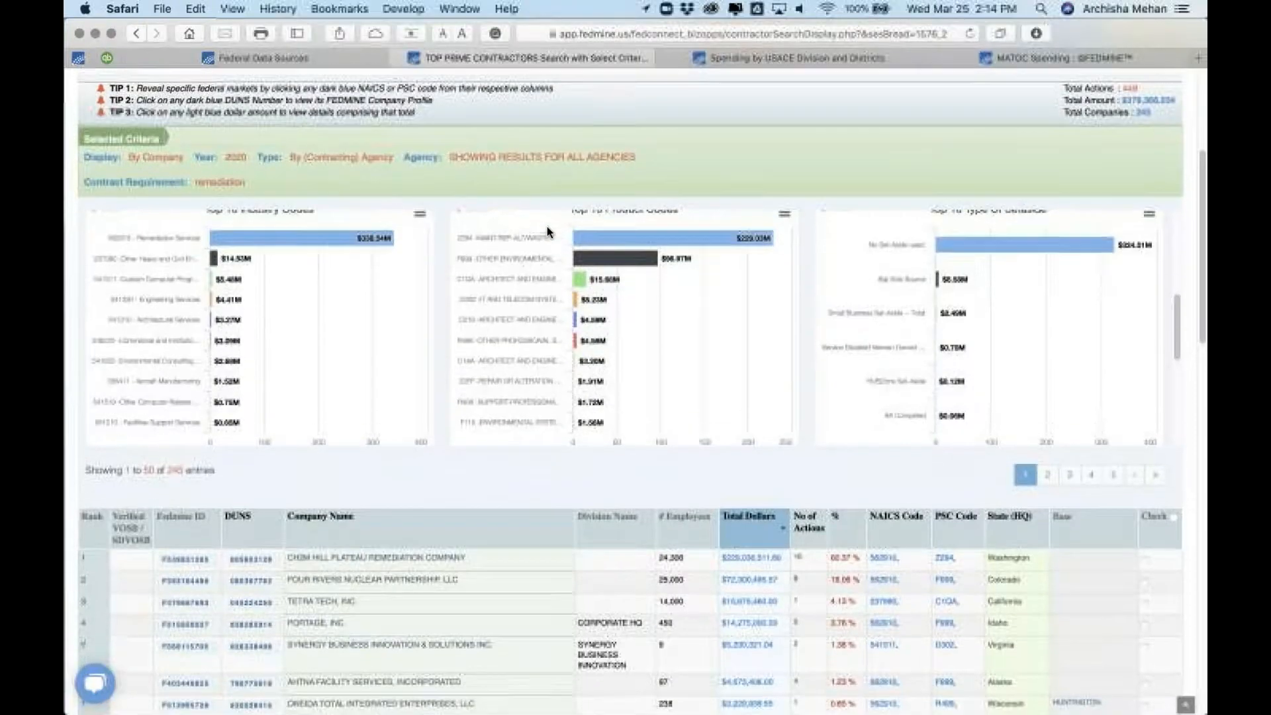
pyautogui.scroll(-5, 547, 227)
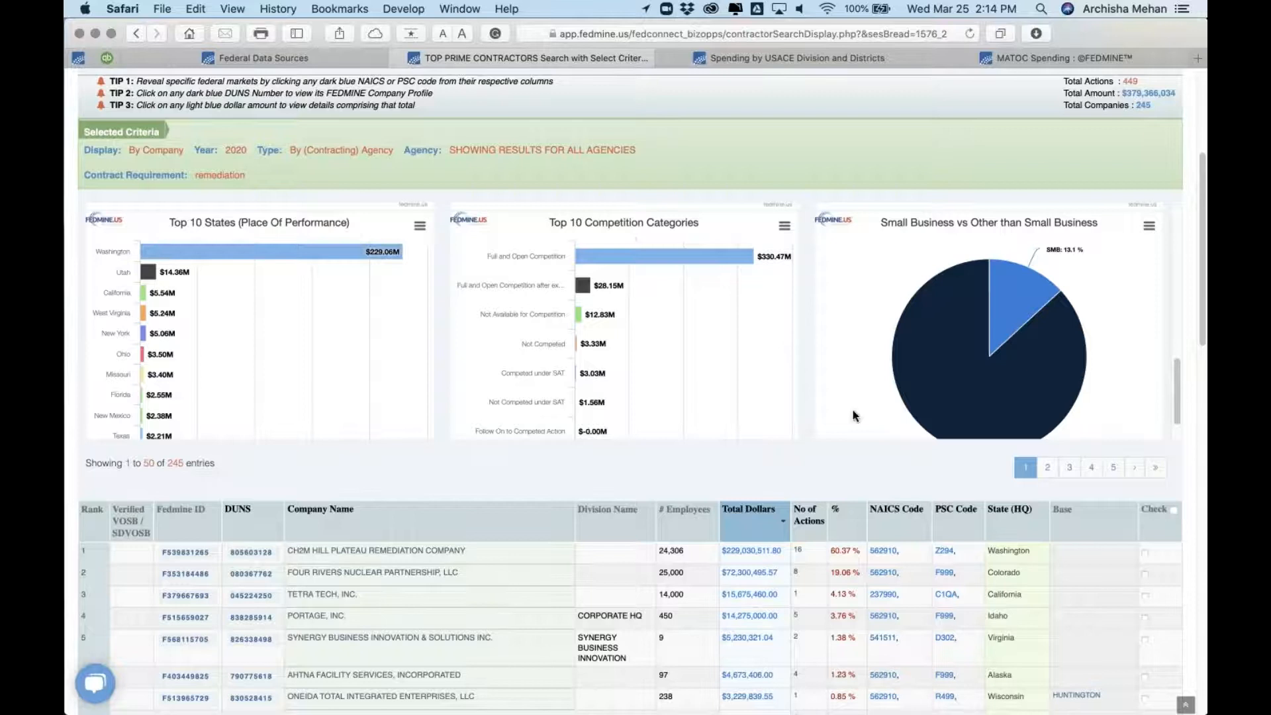
pyautogui.moveTo(965, 394)
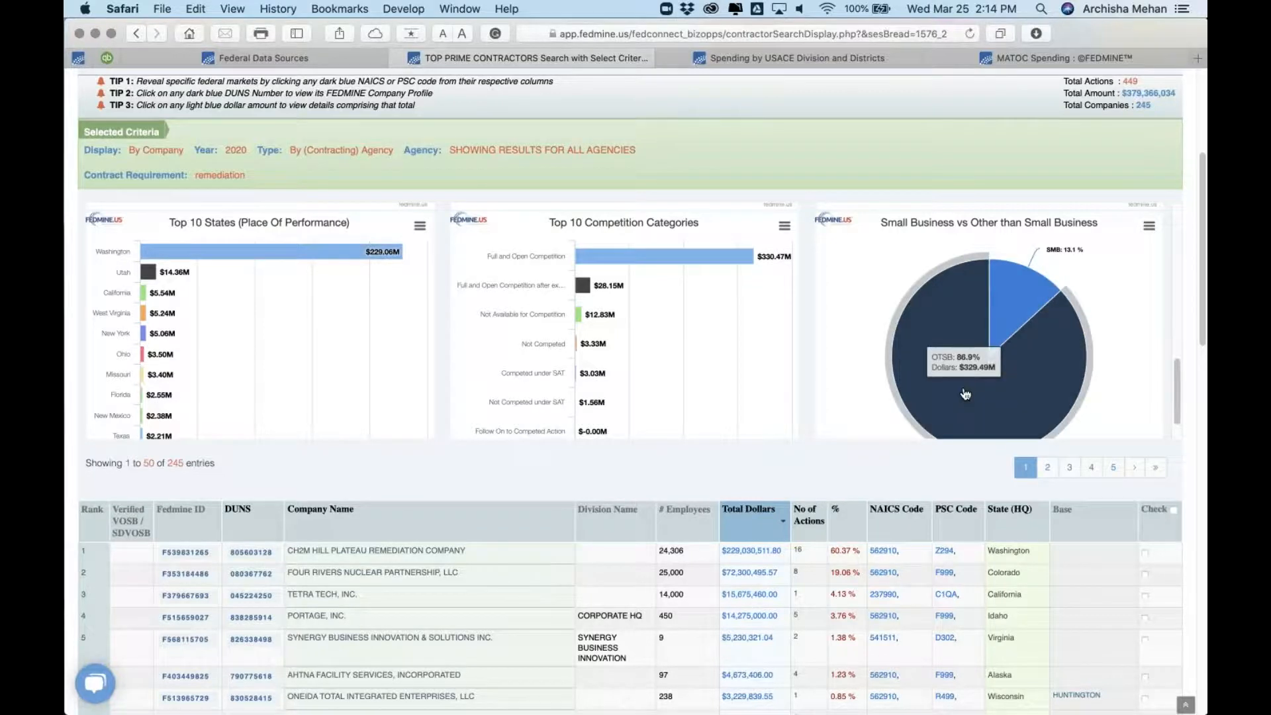
pyautogui.scroll(-1, 773, 397)
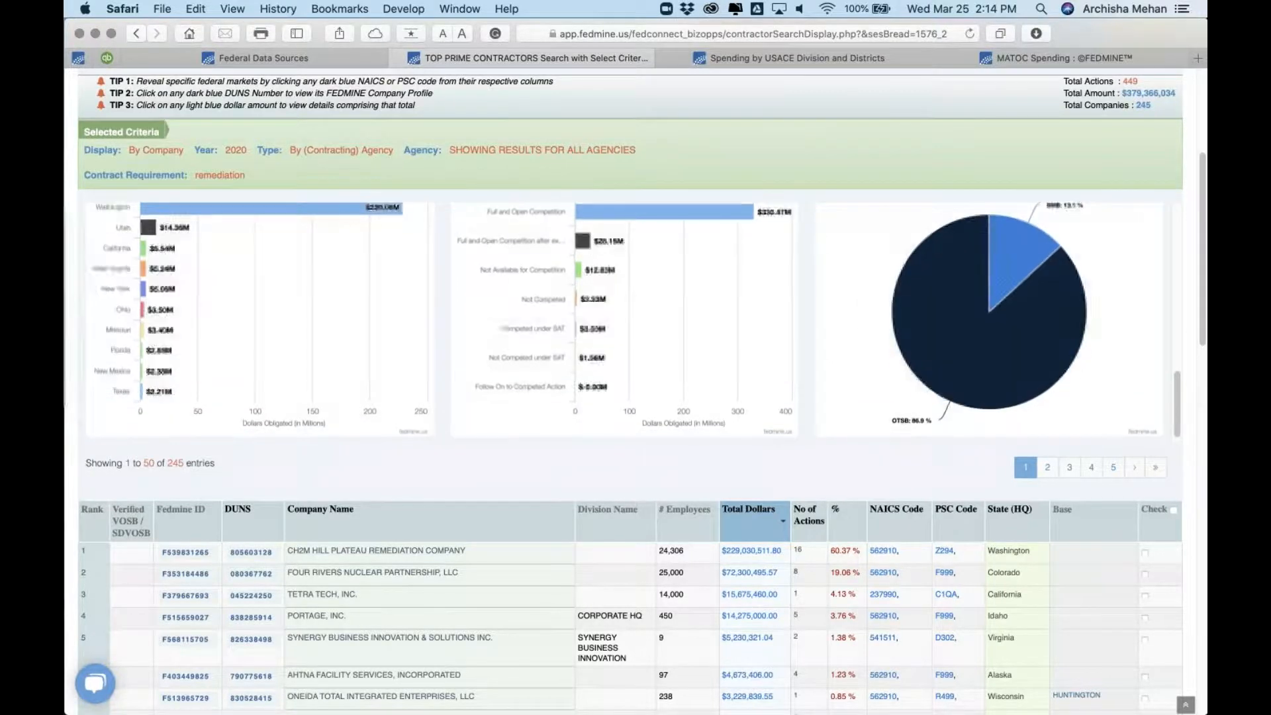
pyautogui.scroll(-5, 801, 495)
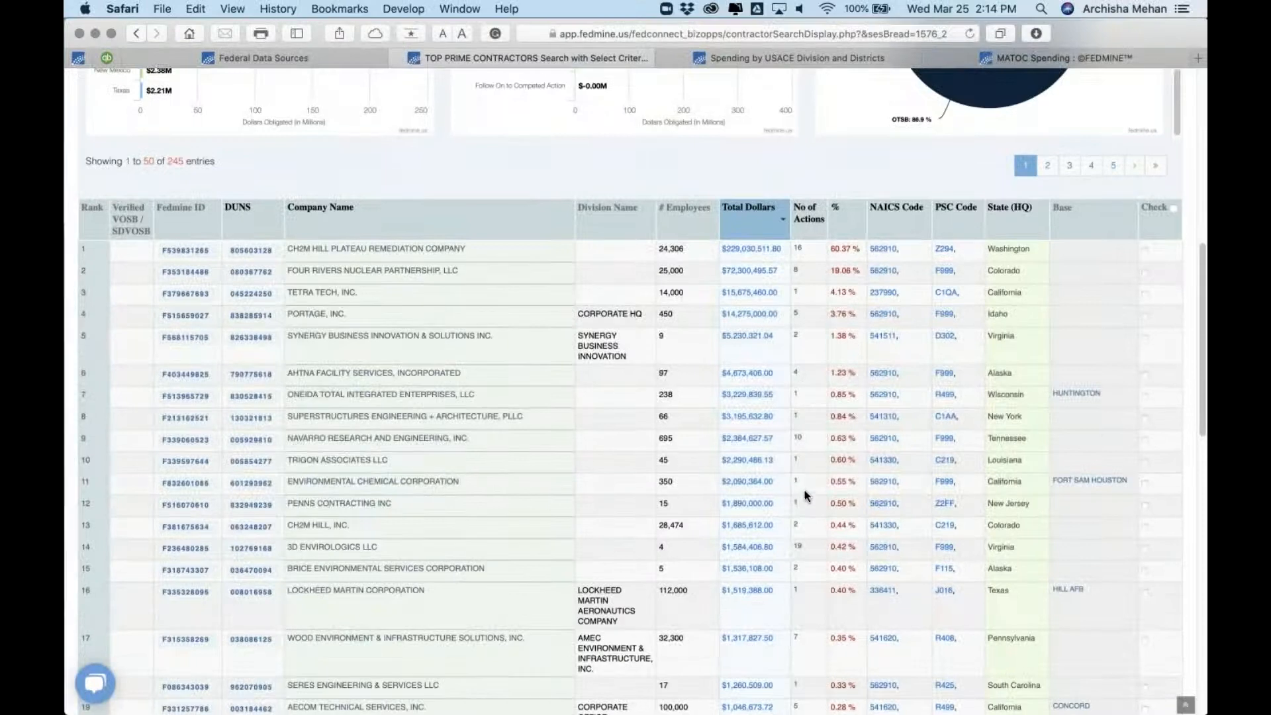
# - Open TETRA TECH, INC.'s $15,675,460.00 award transactions and the USAID remediation award's full details
pyautogui.click(770, 296)
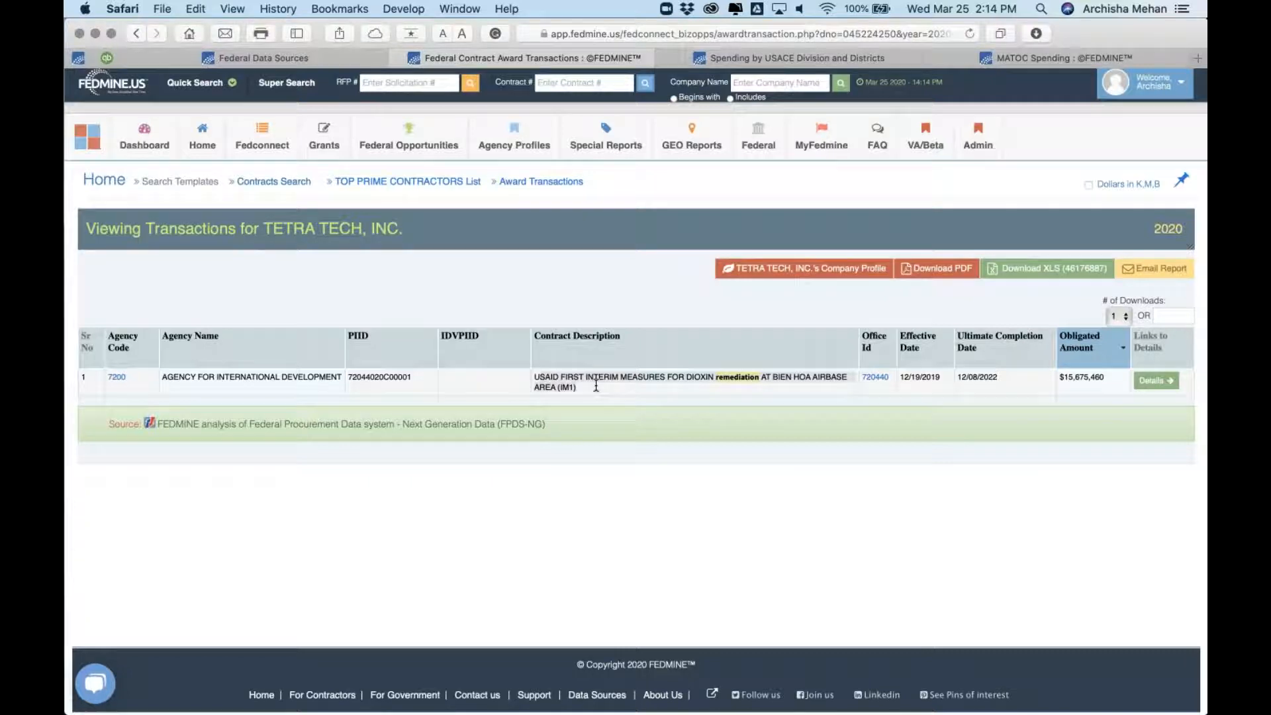
pyautogui.click(1160, 384)
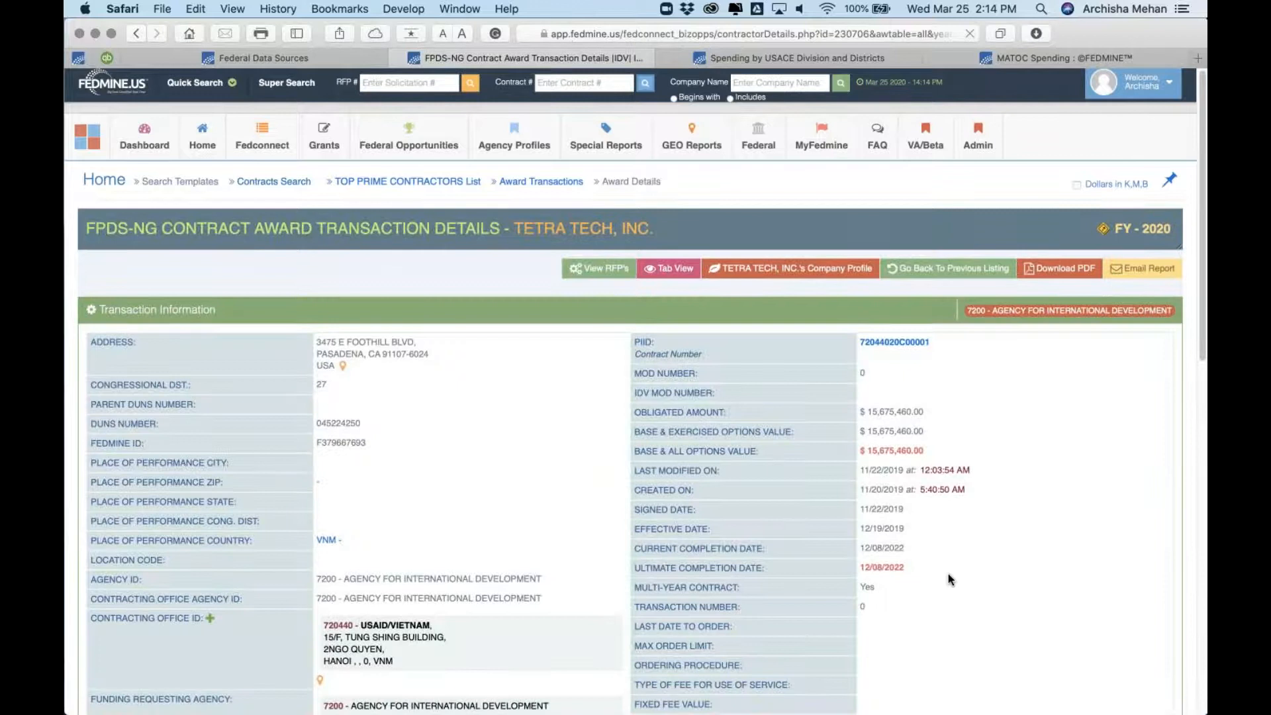
# - Review the Bien Hoa Airbase dioxin remediation award details, then return to the transactions list
pyautogui.scroll(-2, 948, 580)
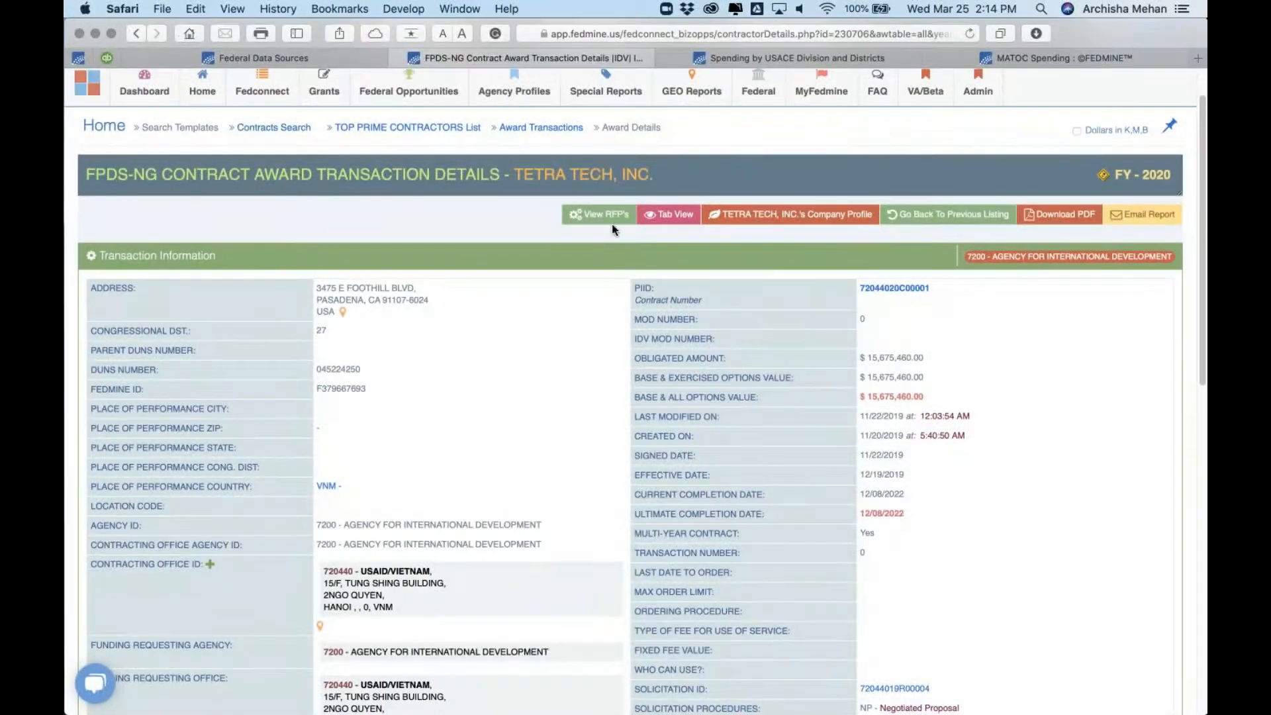
pyautogui.scroll(-5, 579, 441)
pyautogui.scroll(-3, 578, 441)
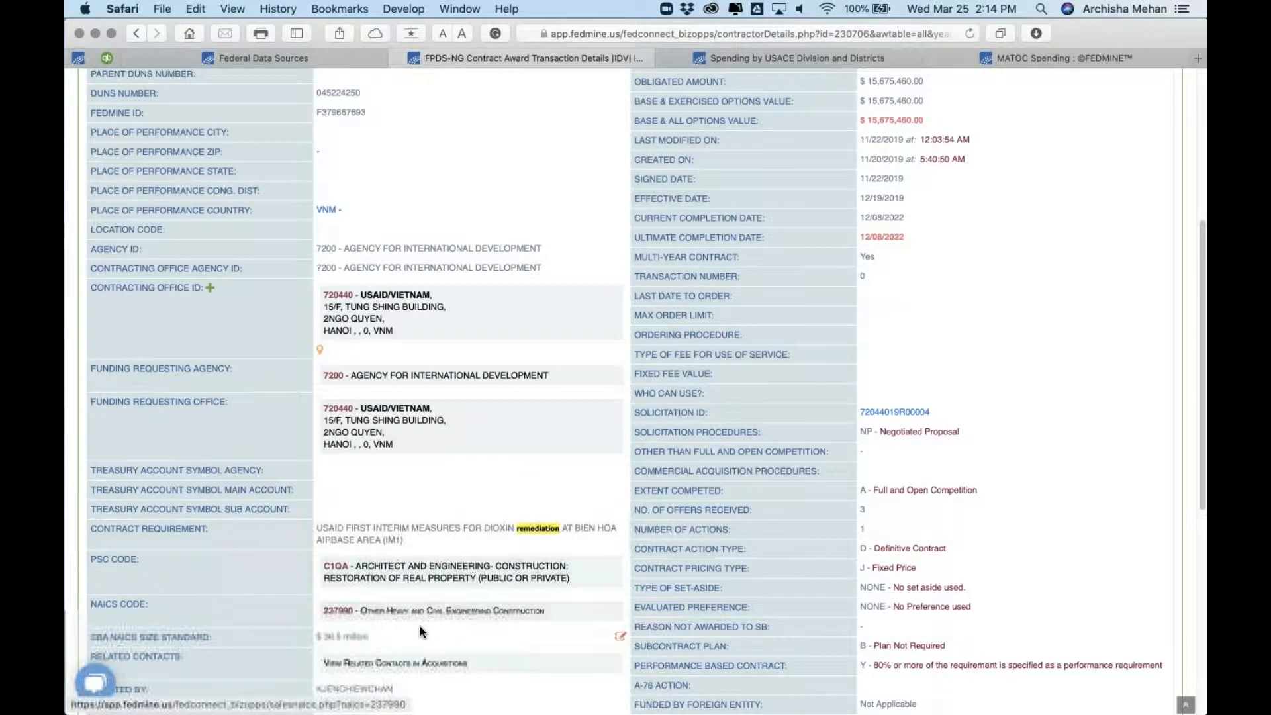
pyautogui.scroll(-7, 419, 631)
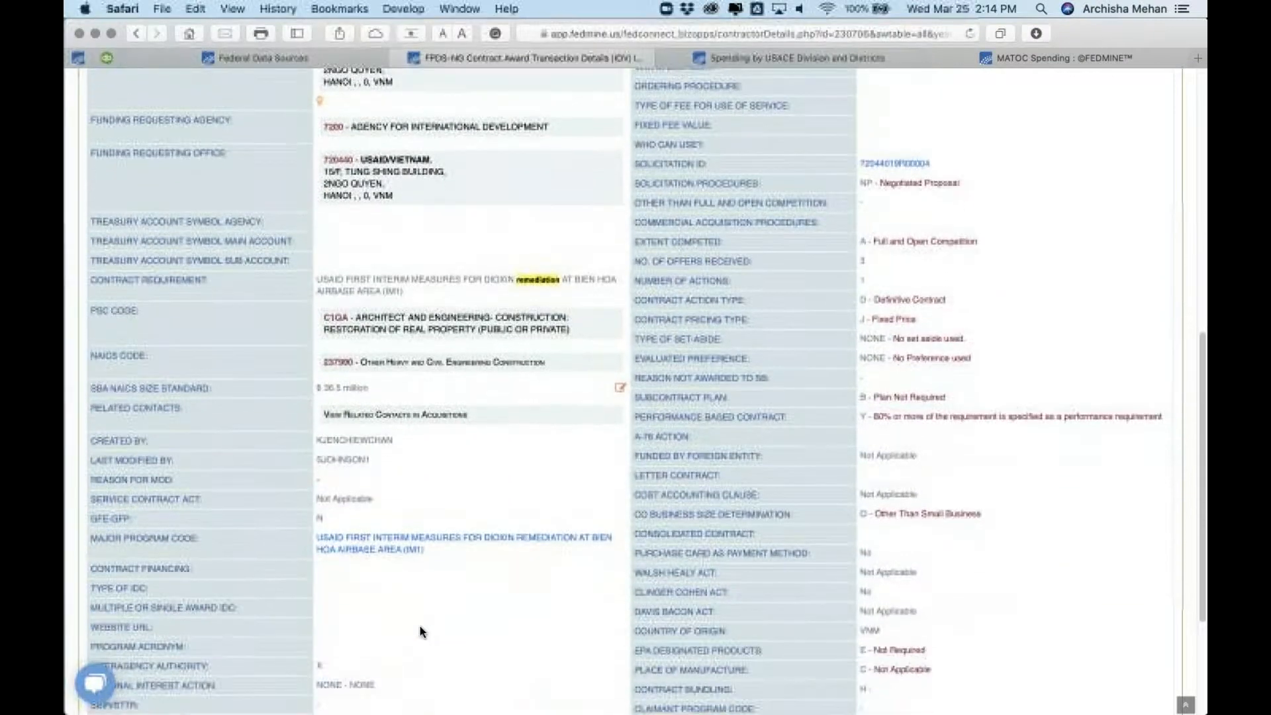
pyautogui.scroll(8, 420, 630)
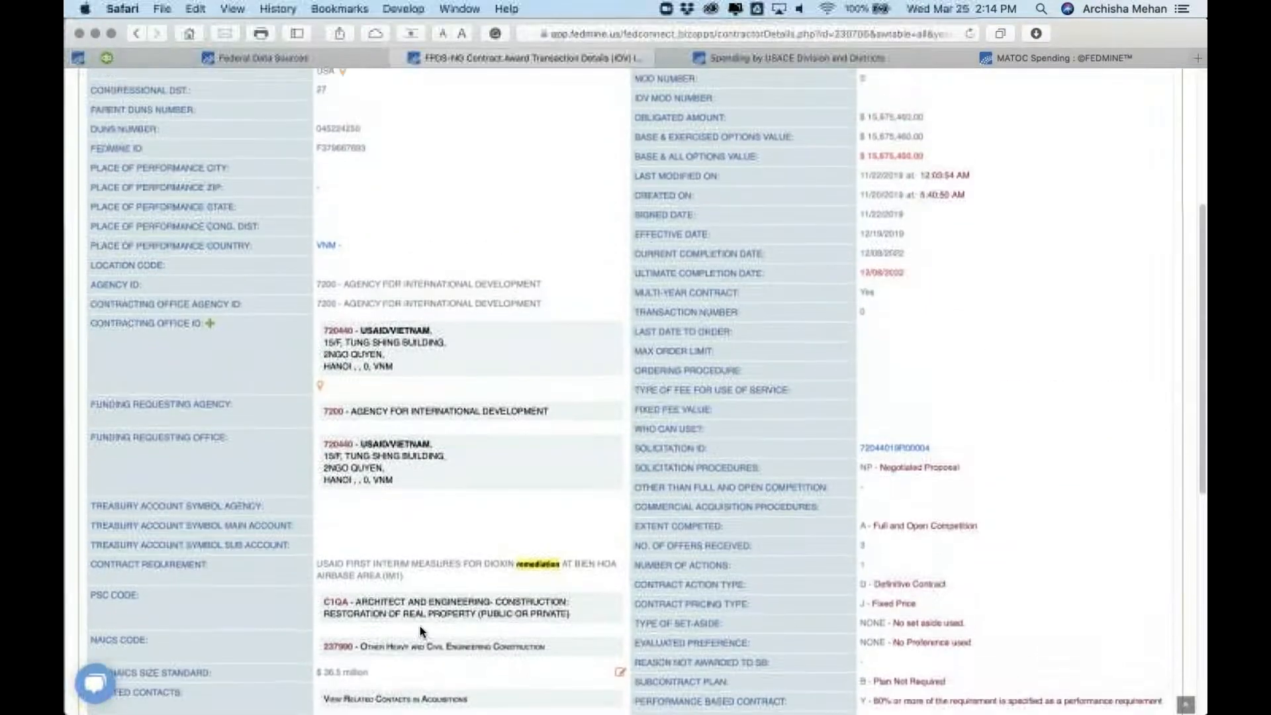
pyautogui.scroll(6, 419, 626)
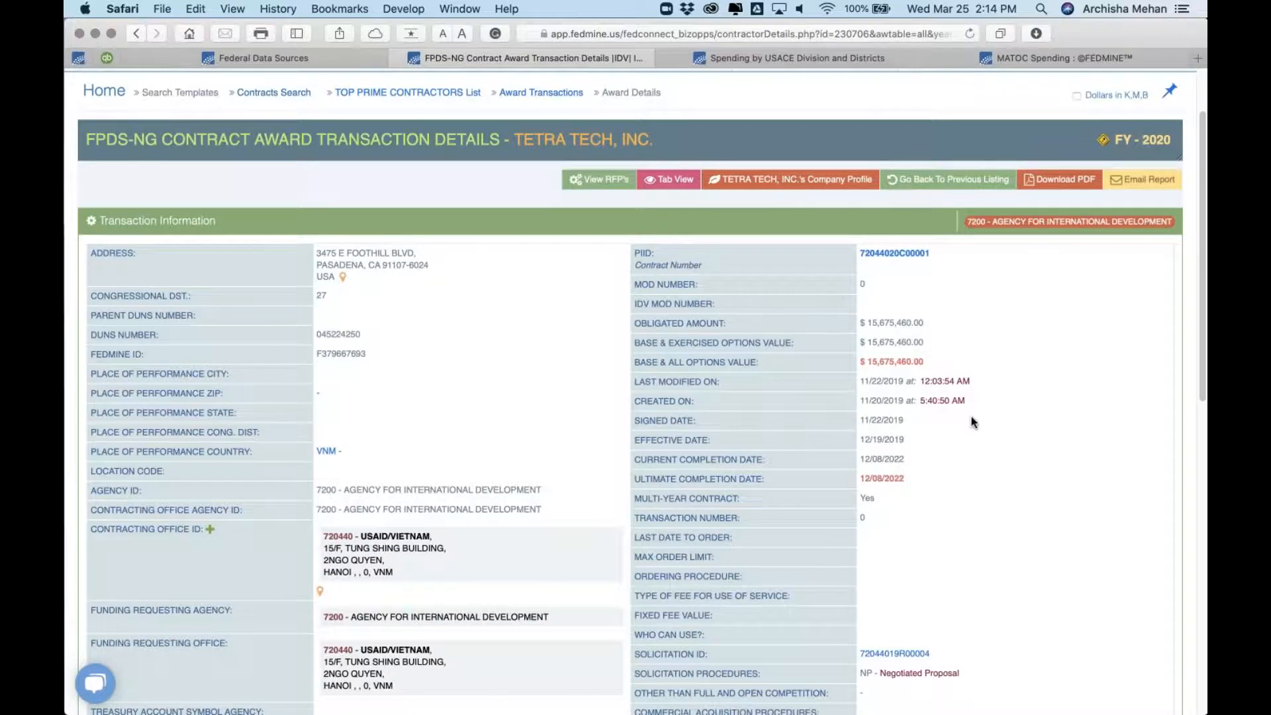
pyautogui.scroll(-5, 974, 421)
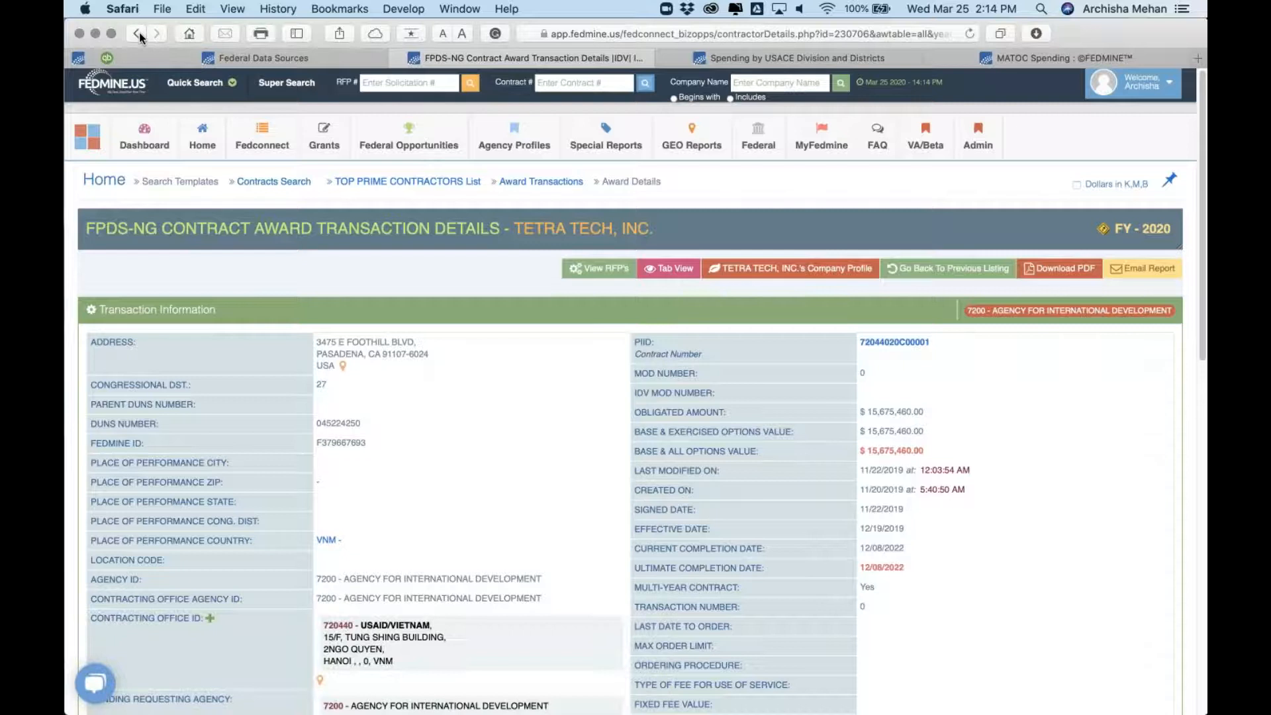
pyautogui.click(139, 33)
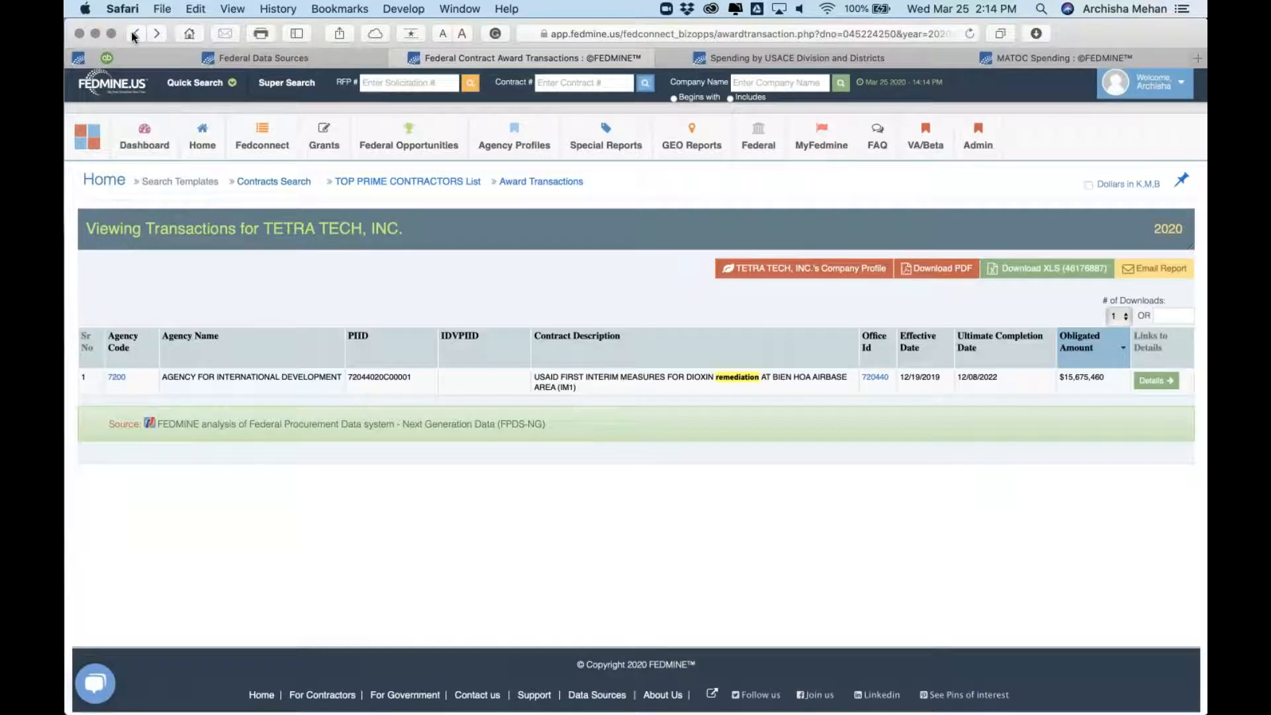
# - Go back to the FY 2020 remediation top prime contractors list and review its Top 10 charts
pyautogui.click(135, 34)
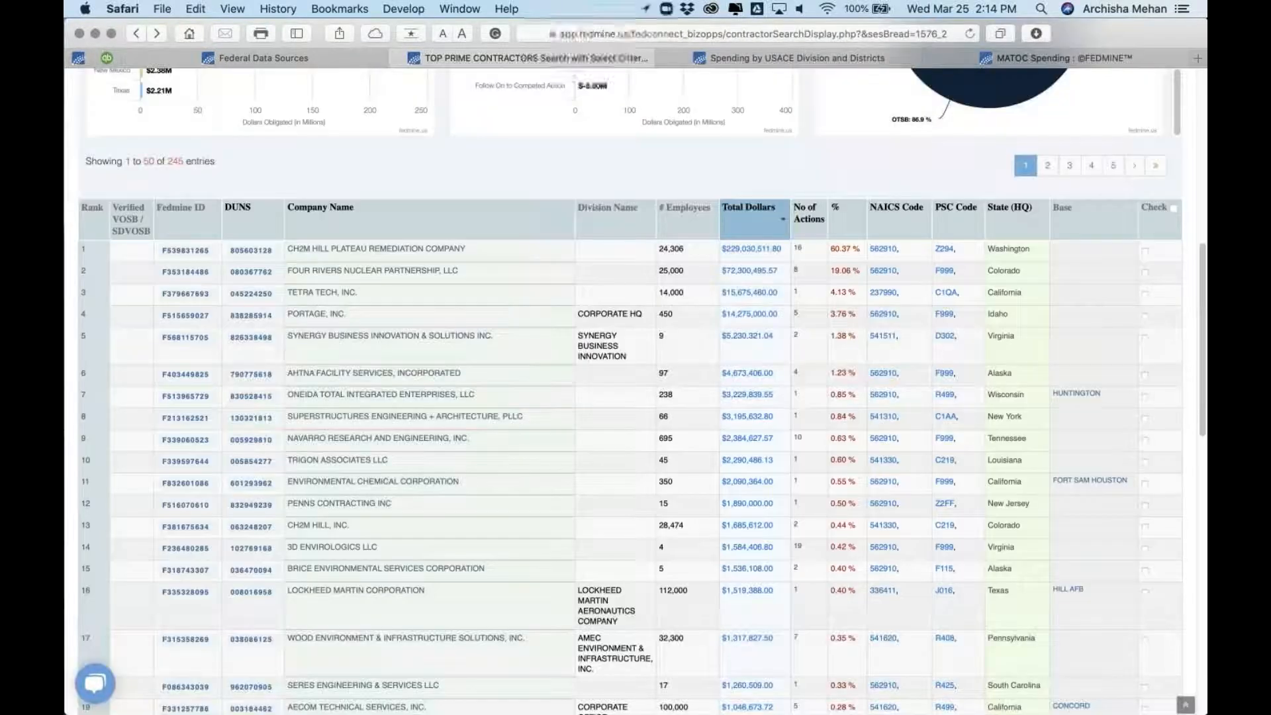
pyautogui.scroll(5, 629, 391)
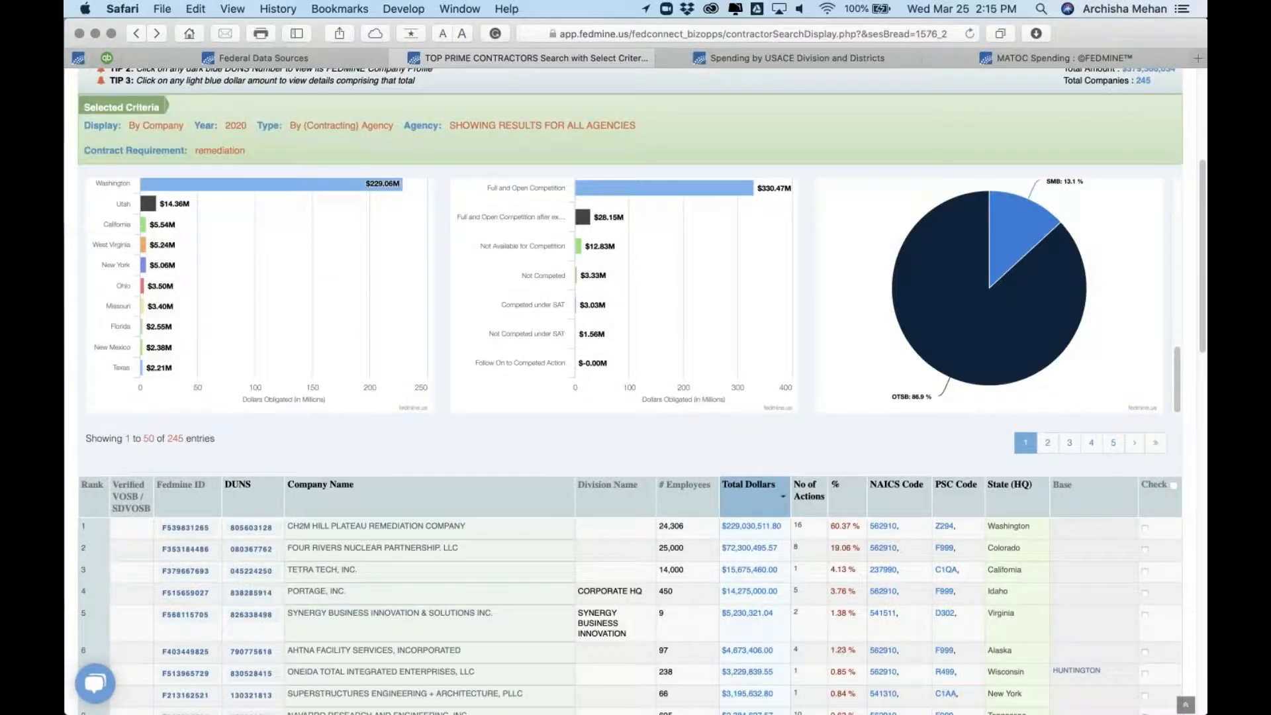
pyautogui.scroll(5, 634, 296)
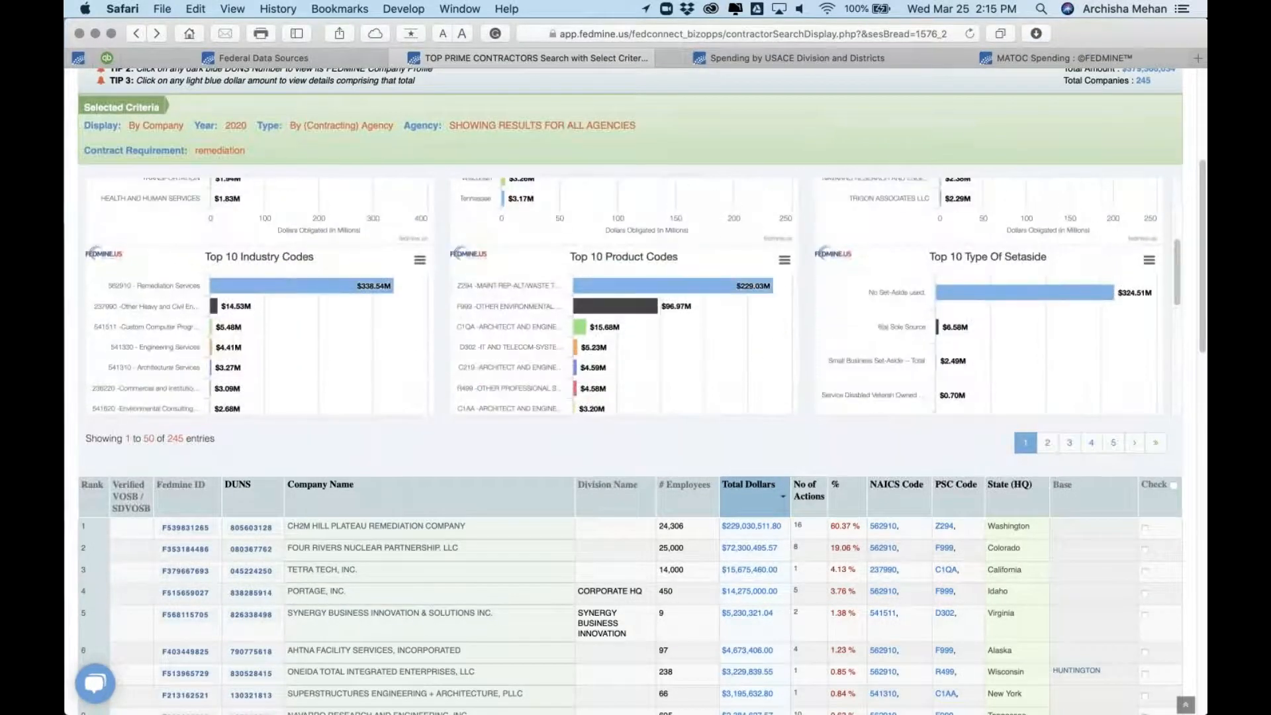
pyautogui.scroll(1, 470, 334)
pyautogui.moveTo(301, 299)
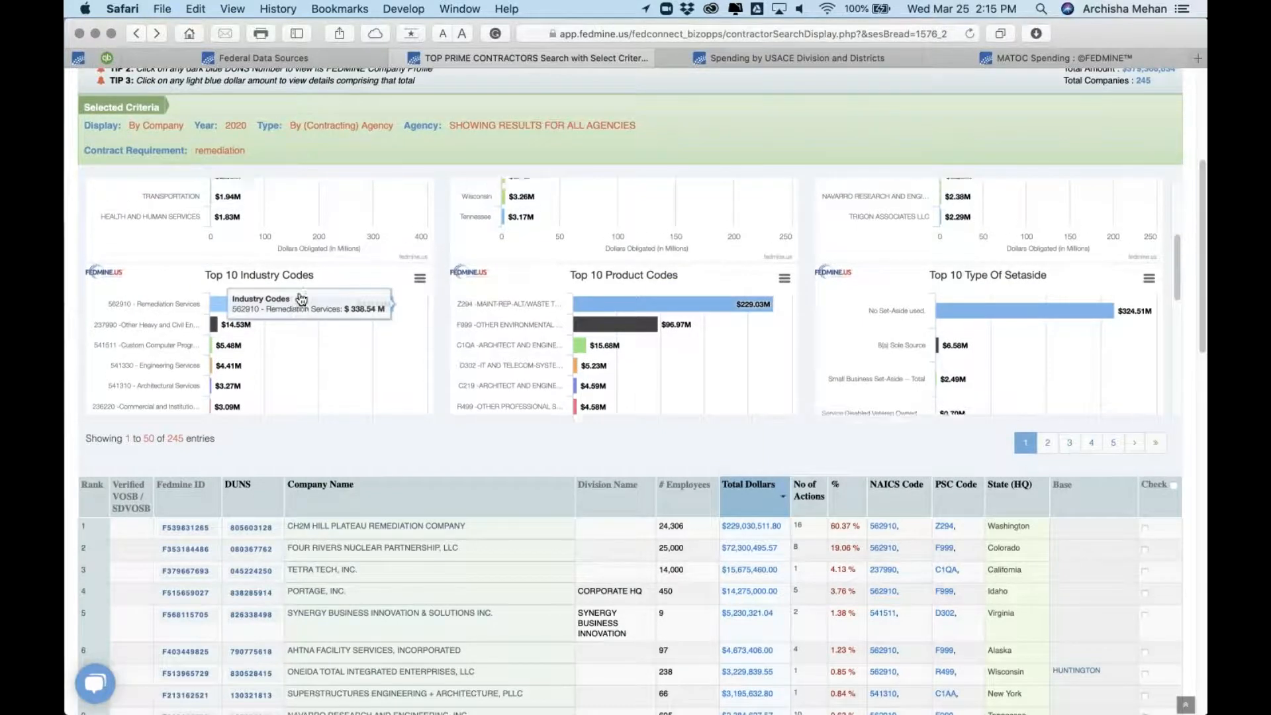
pyautogui.scroll(3, 301, 299)
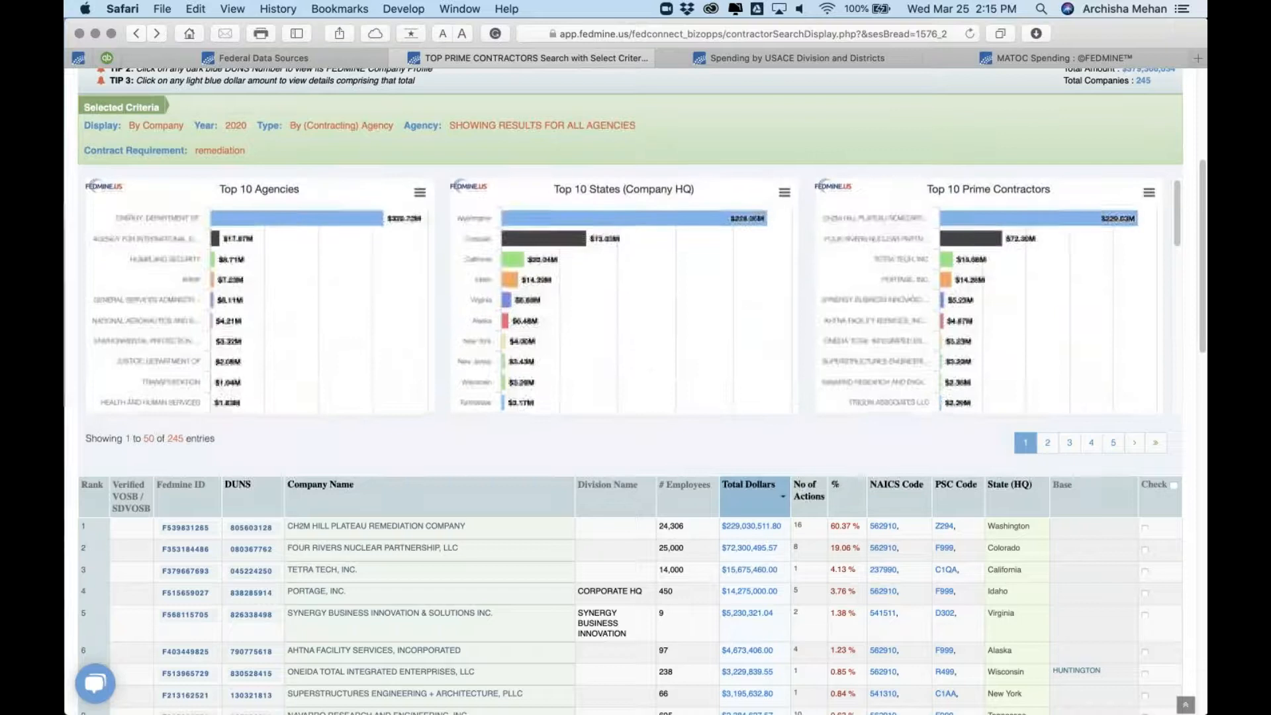
pyautogui.moveTo(213, 404)
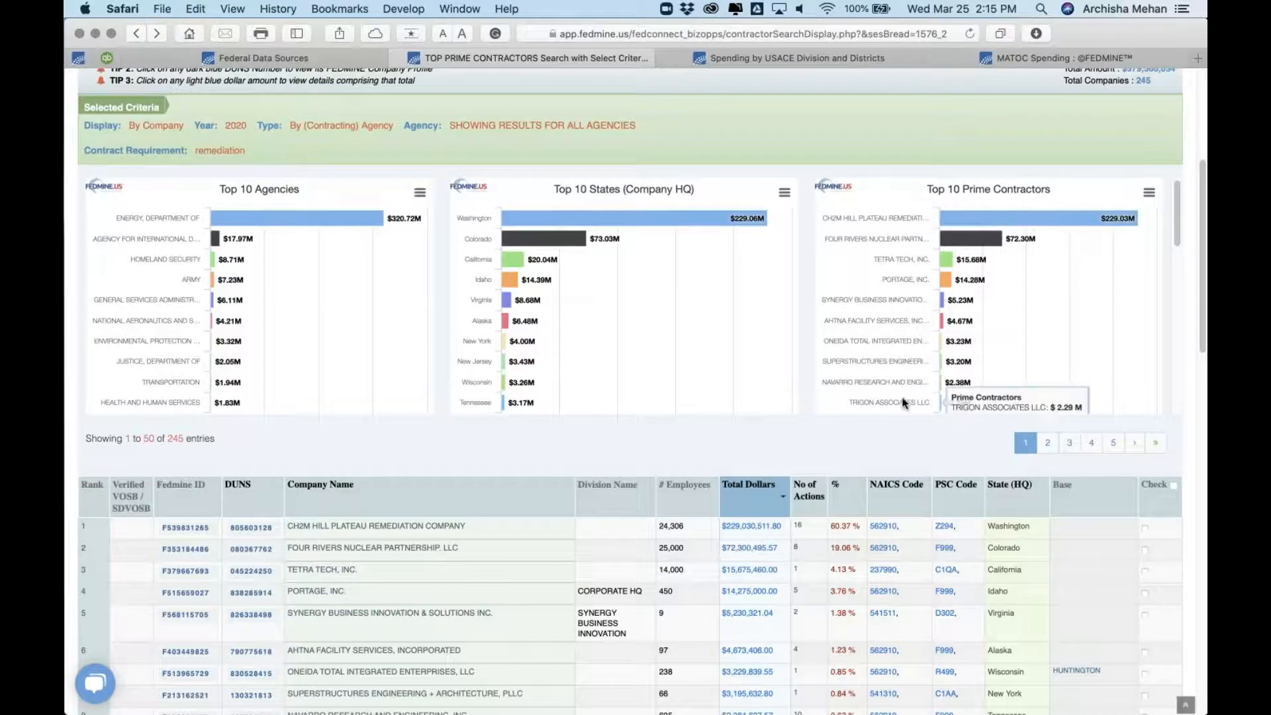
# - Scroll through the contractors table: 449 actions totaling $379,366,034 across 245 companies
pyautogui.scroll(-5, 651, 369)
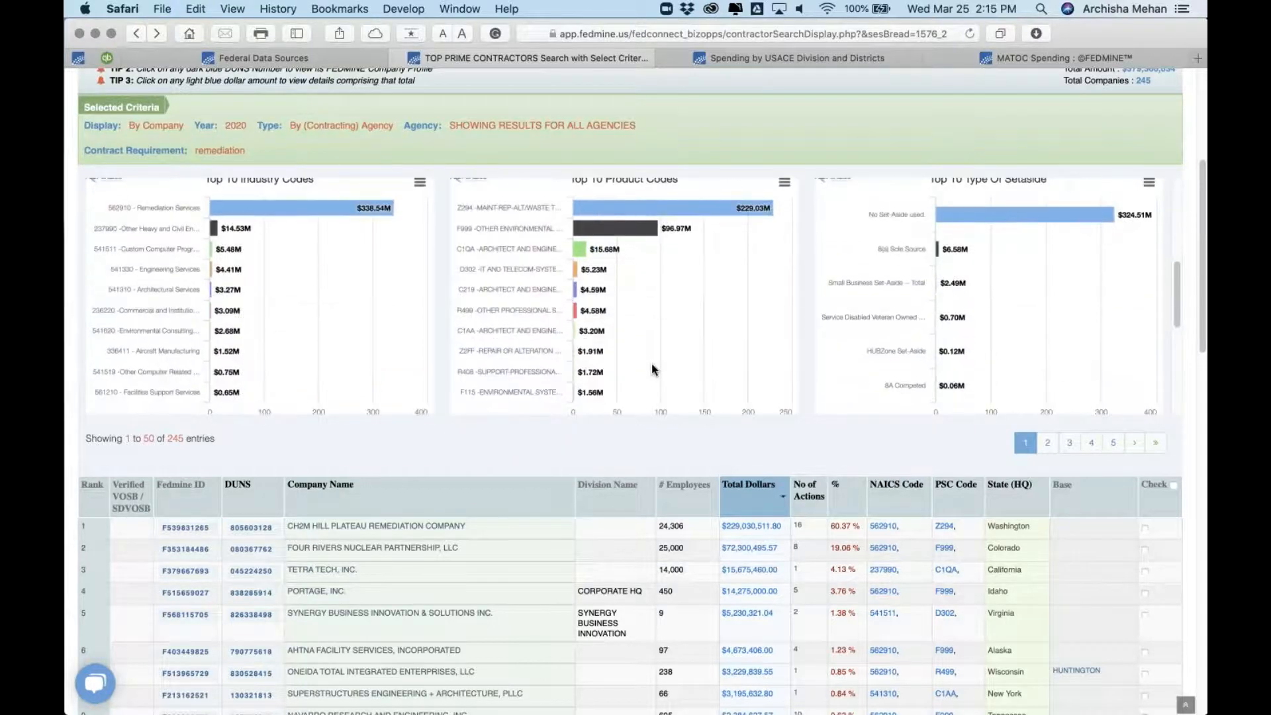
pyautogui.scroll(3, 562, 467)
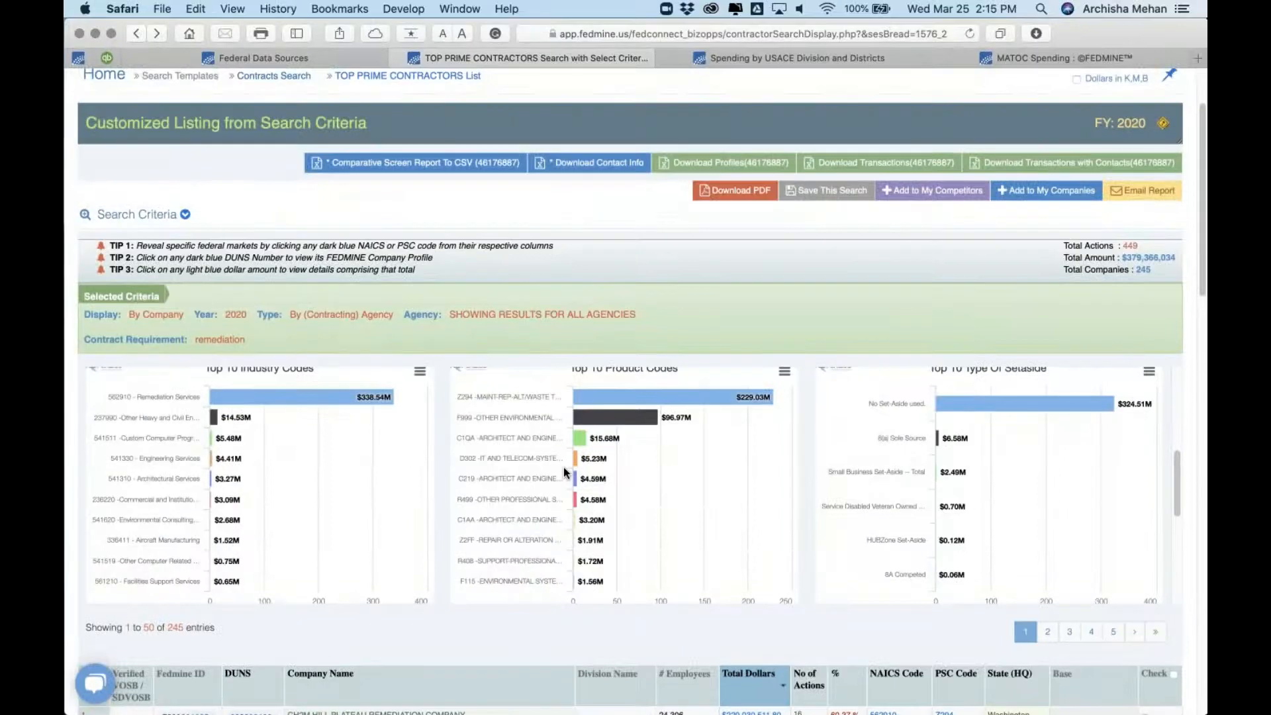
pyautogui.scroll(-1, 681, 329)
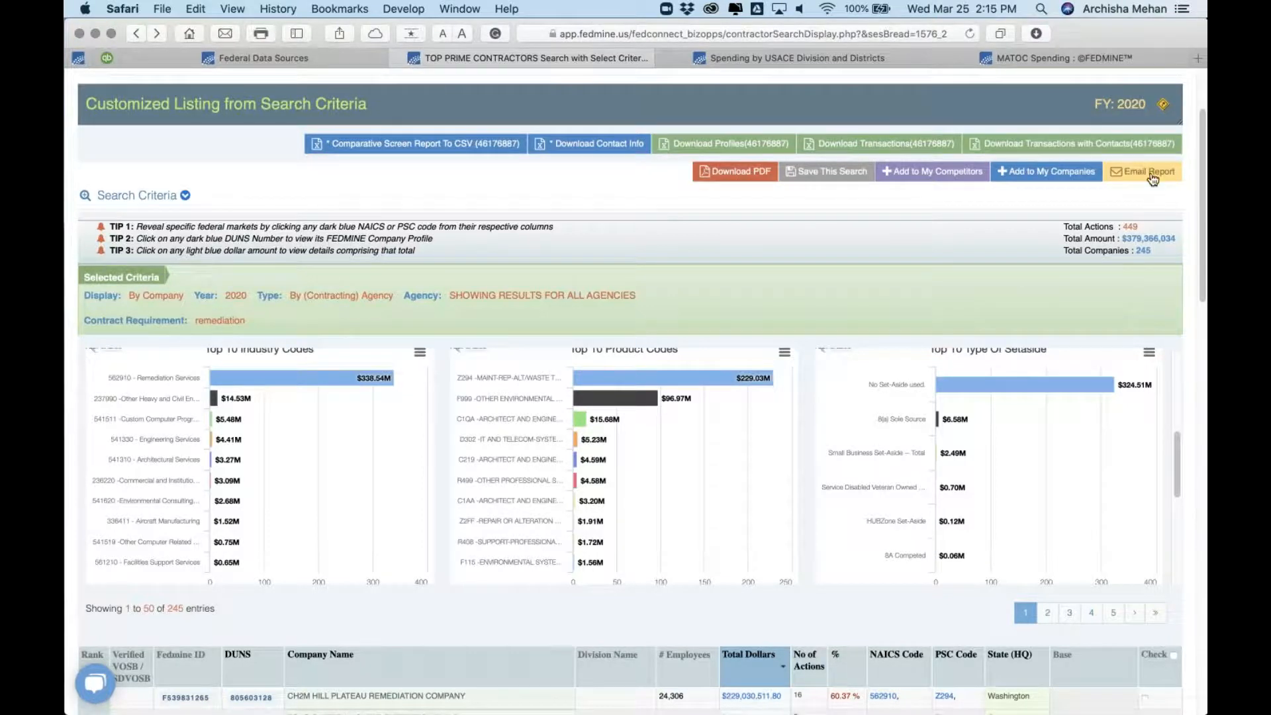
pyautogui.scroll(-5, 732, 276)
pyautogui.scroll(-4, 733, 278)
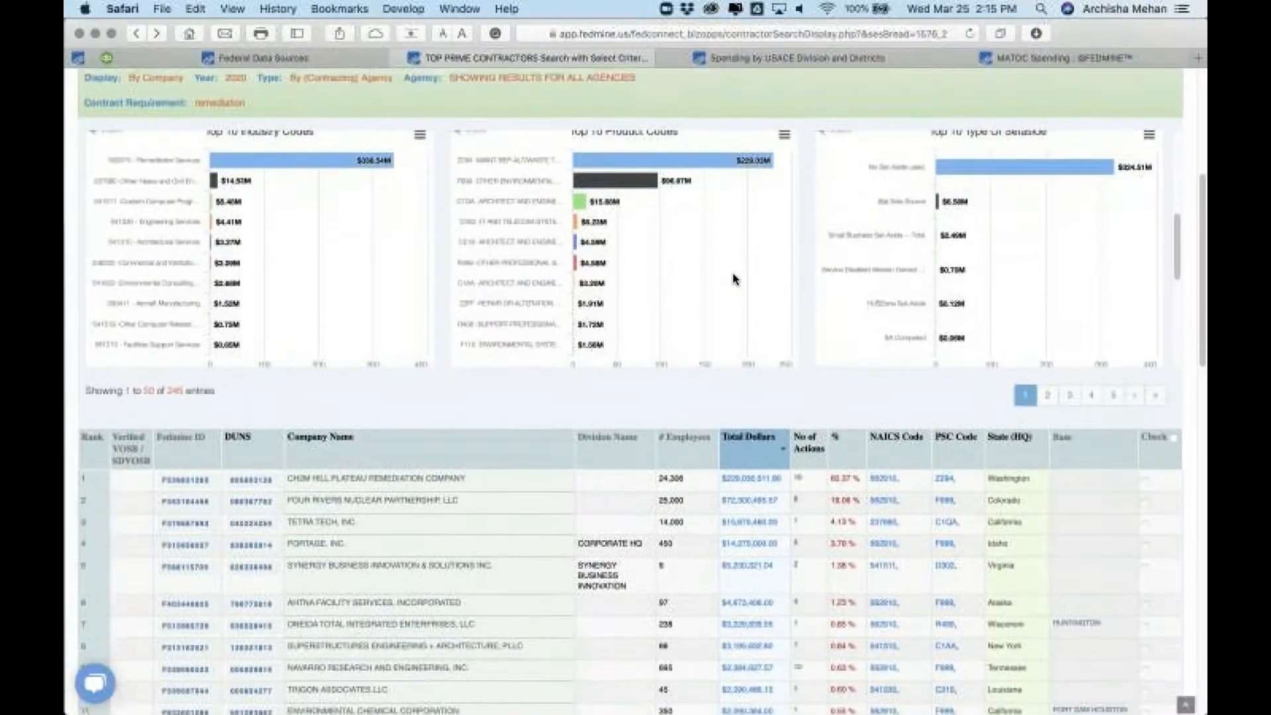
pyautogui.scroll(5, 732, 276)
pyautogui.scroll(12, 670, 382)
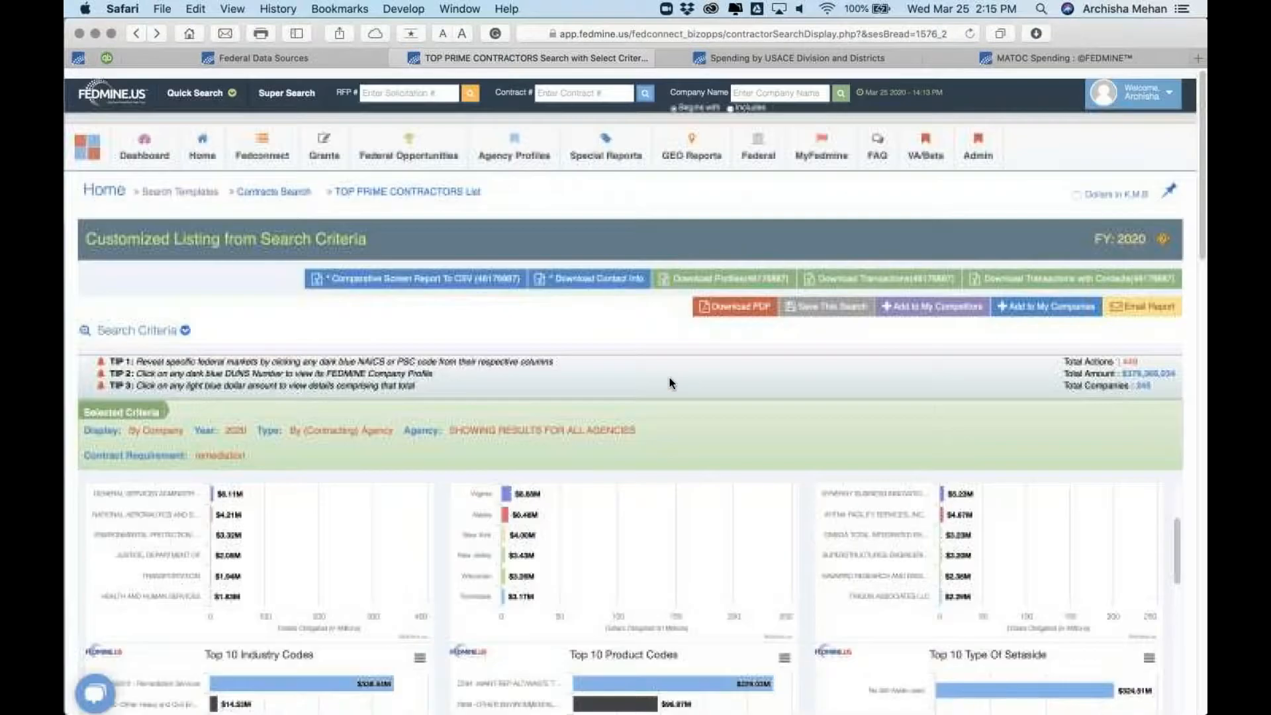
# - Search contracts for the keyword 'remediation' and list Contracting Office Details (266 entries)
pyautogui.click(233, 89)
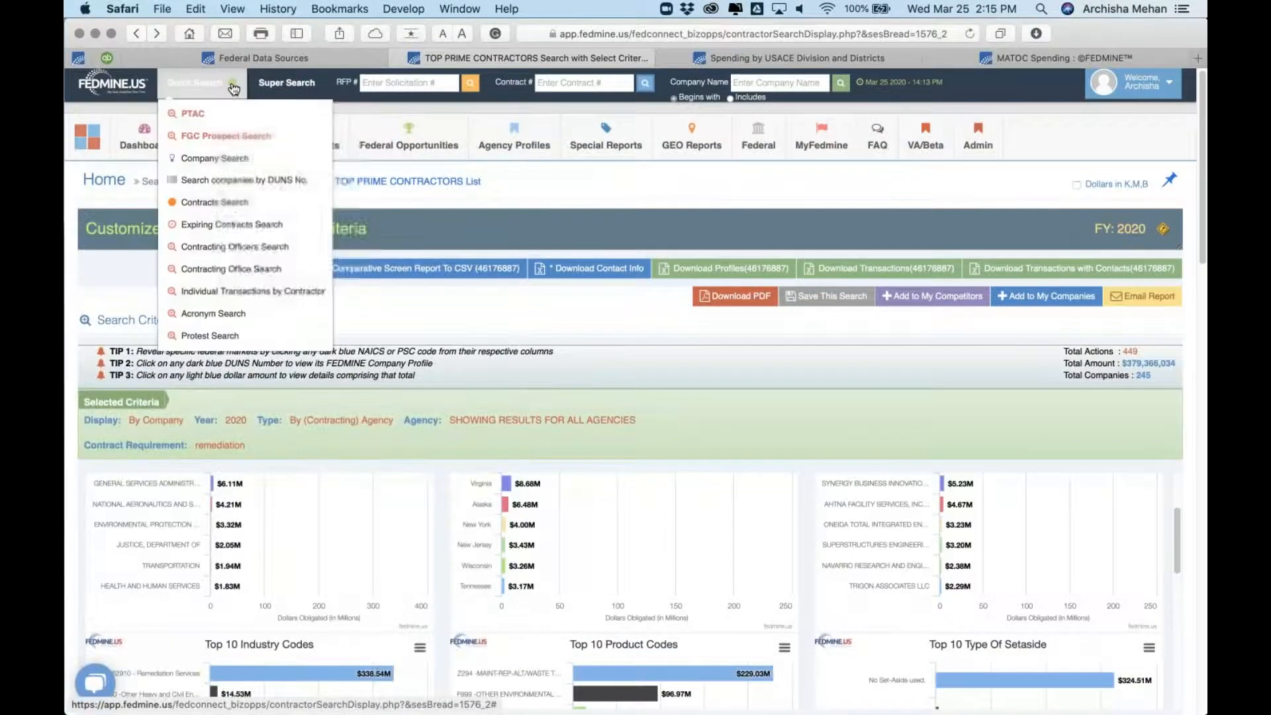
pyautogui.click(233, 203)
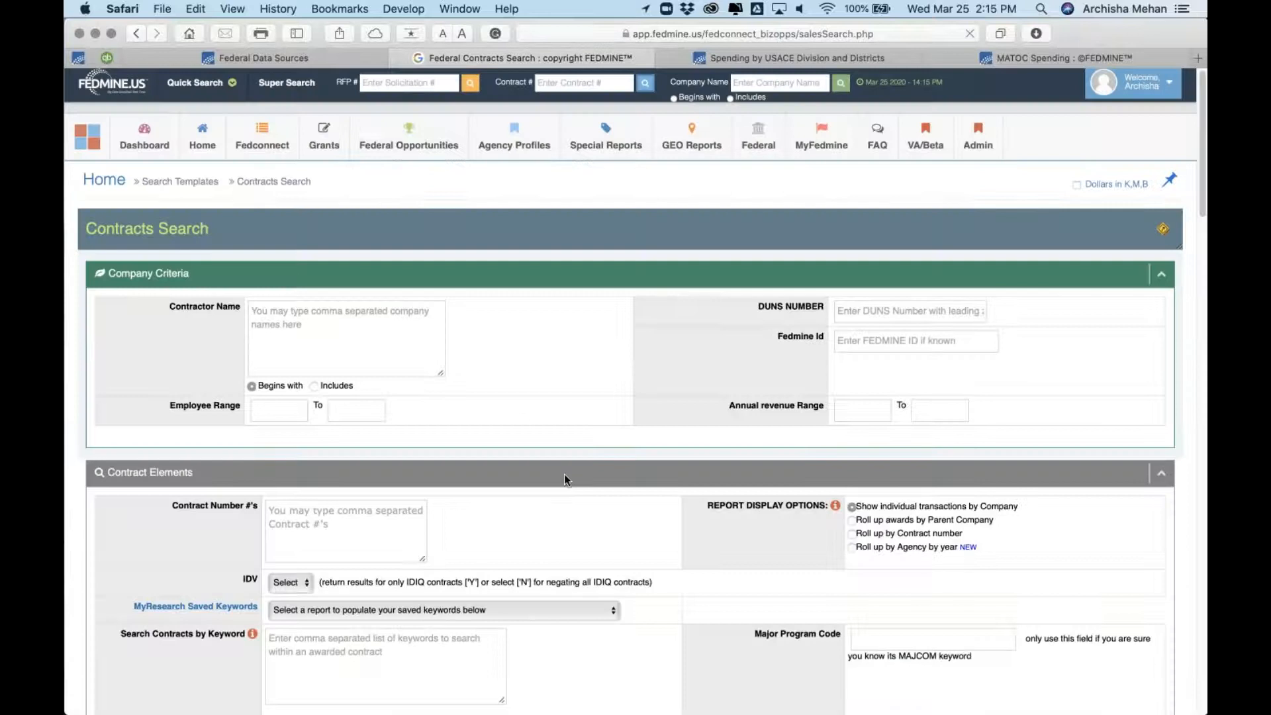
pyautogui.scroll(-8, 564, 474)
pyautogui.click(435, 363)
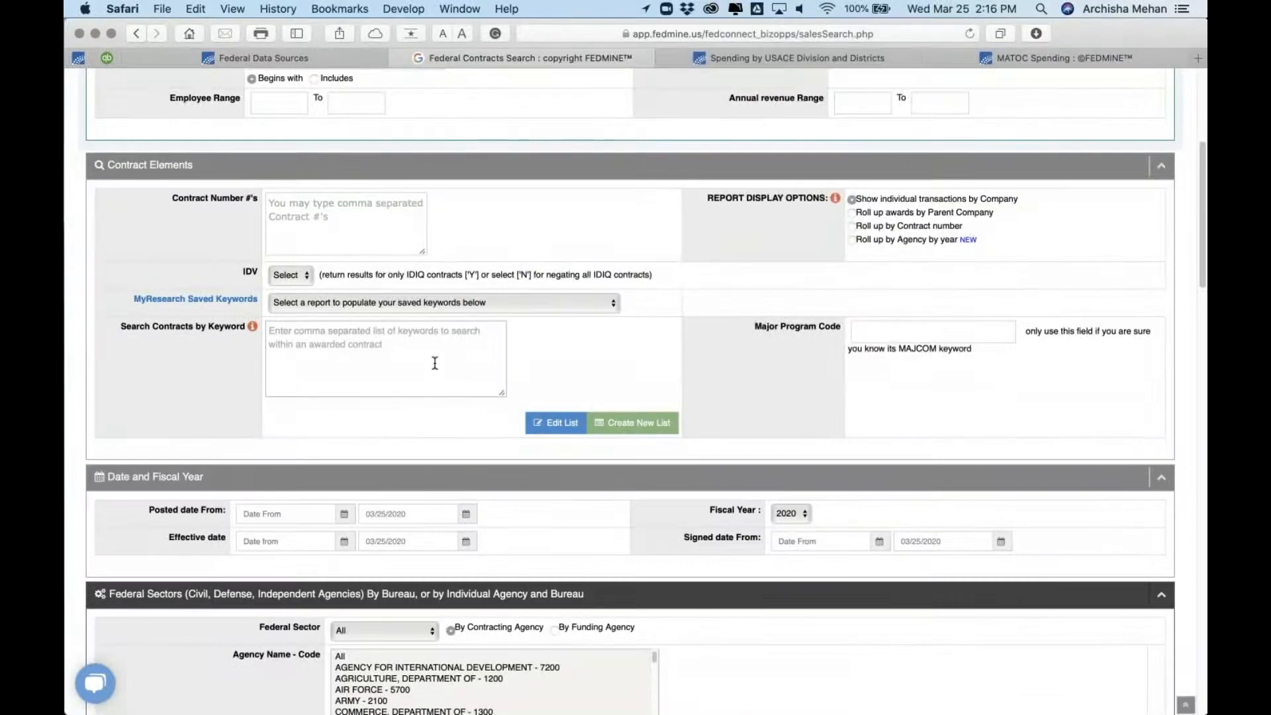
pyautogui.write('tion')
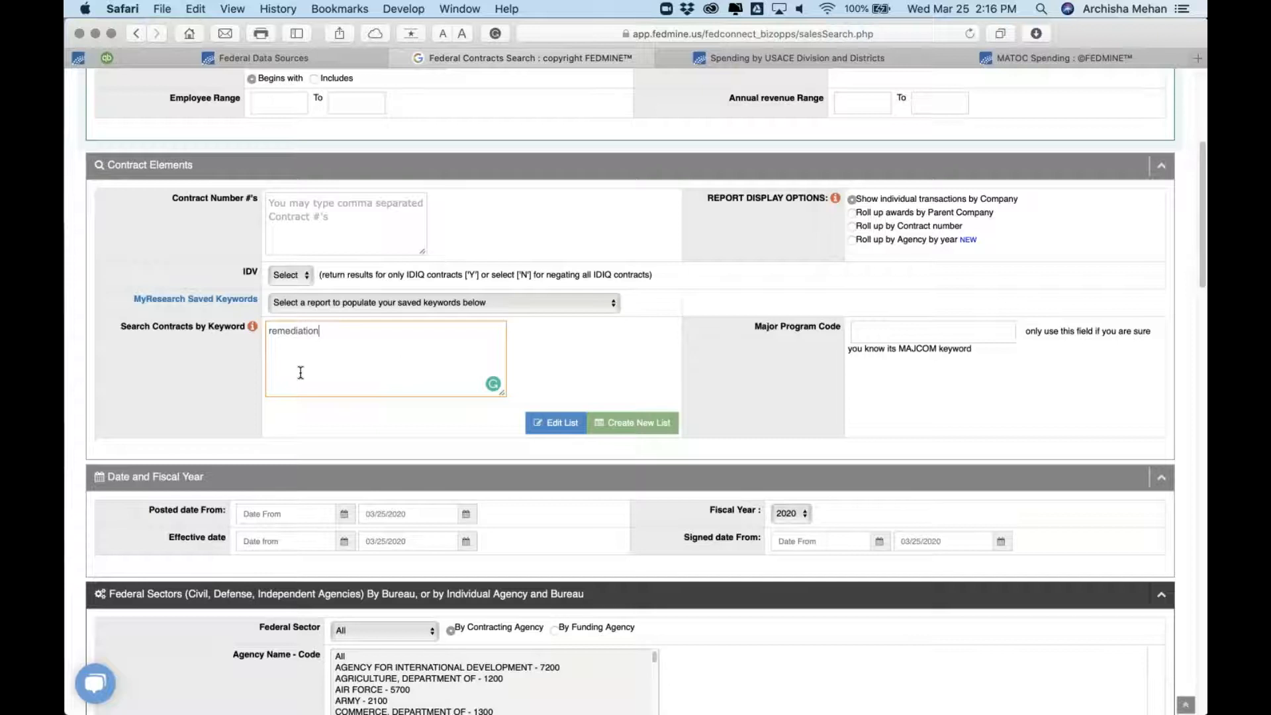
pyautogui.scroll(-5, 961, 658)
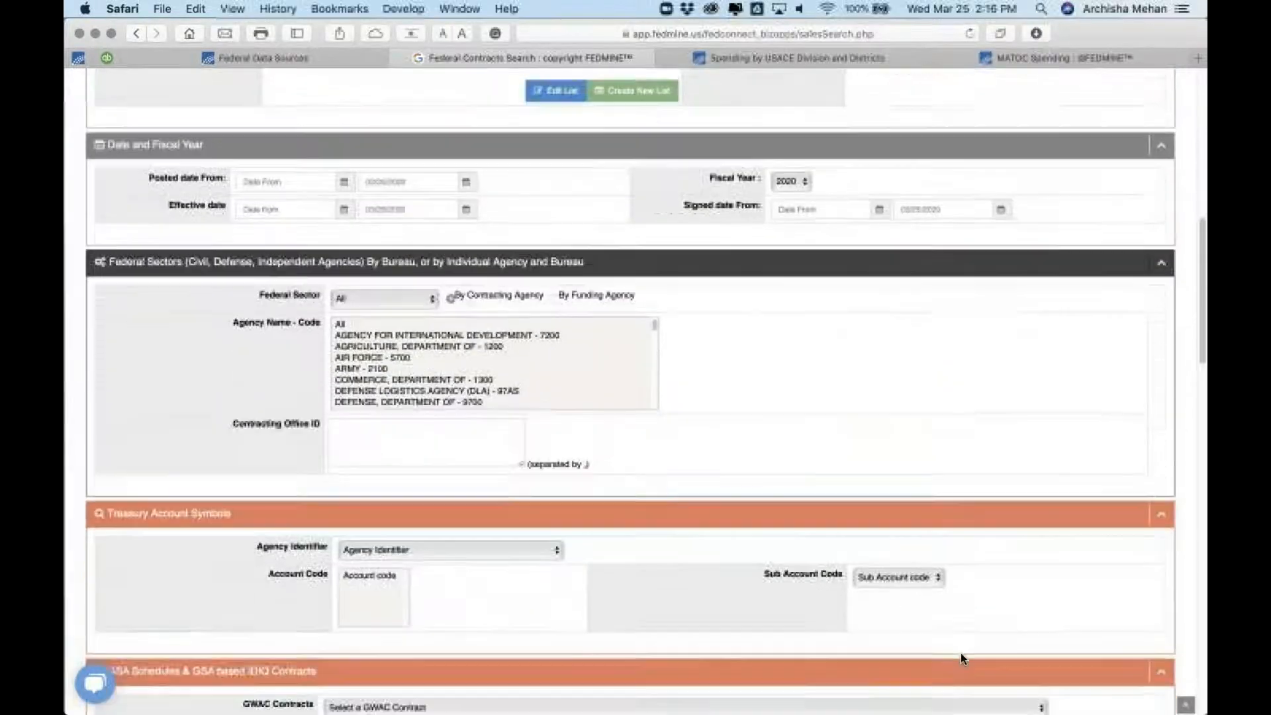
pyautogui.scroll(-15, 960, 656)
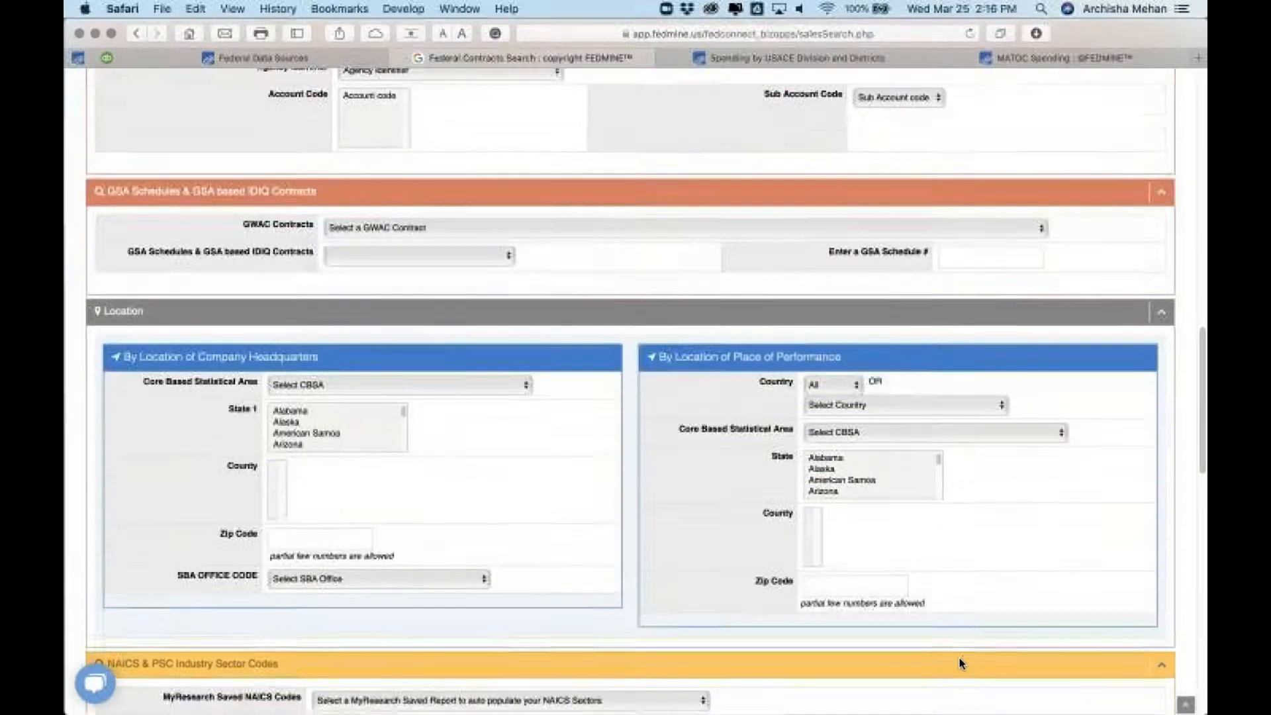
pyautogui.scroll(-10, 960, 659)
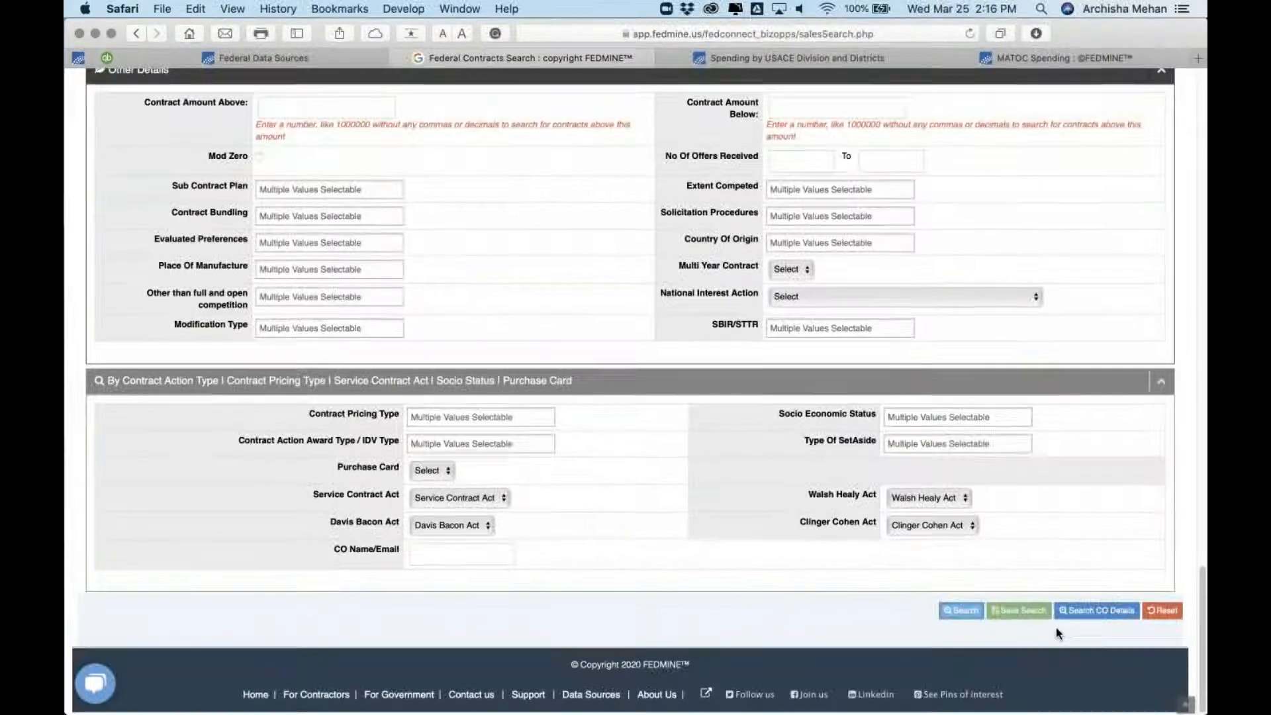
pyautogui.click(1113, 614)
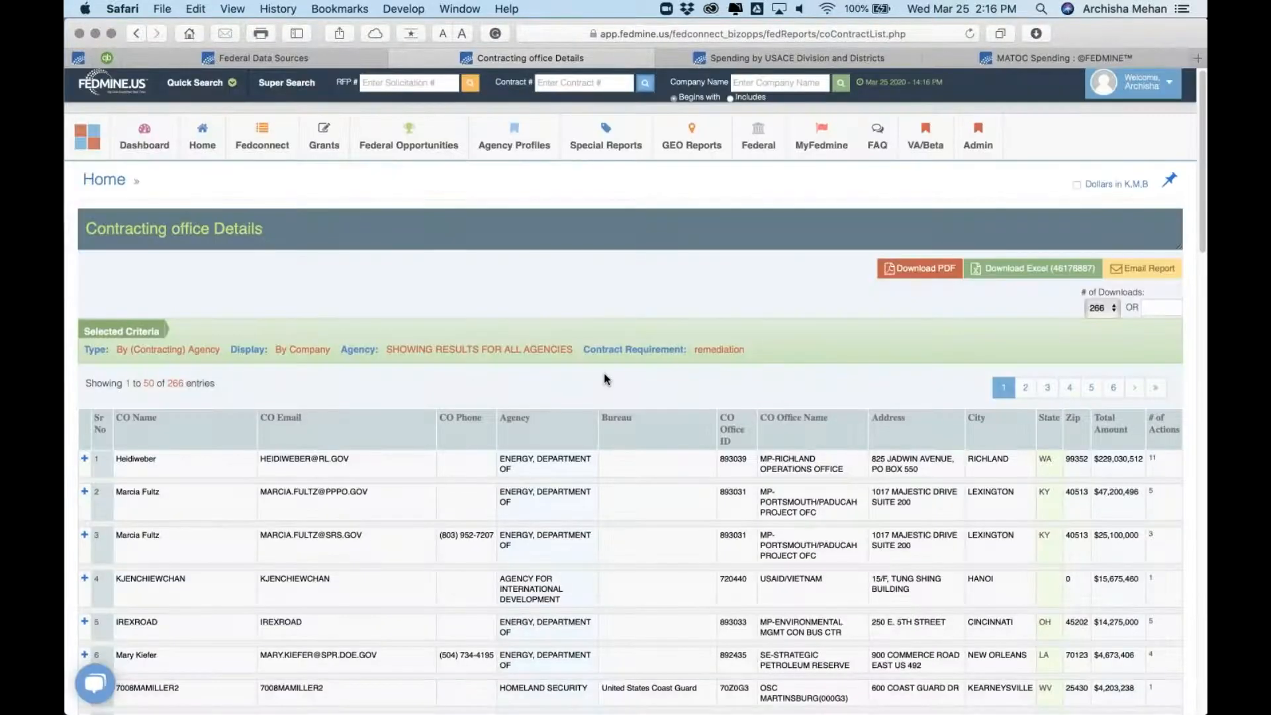
# - Expand Energy's Richland Operations Office to show CH2M Hill Plateau Remediation modifications totaling $229,030,512
pyautogui.scroll(-5, 604, 372)
pyautogui.scroll(-3, 603, 379)
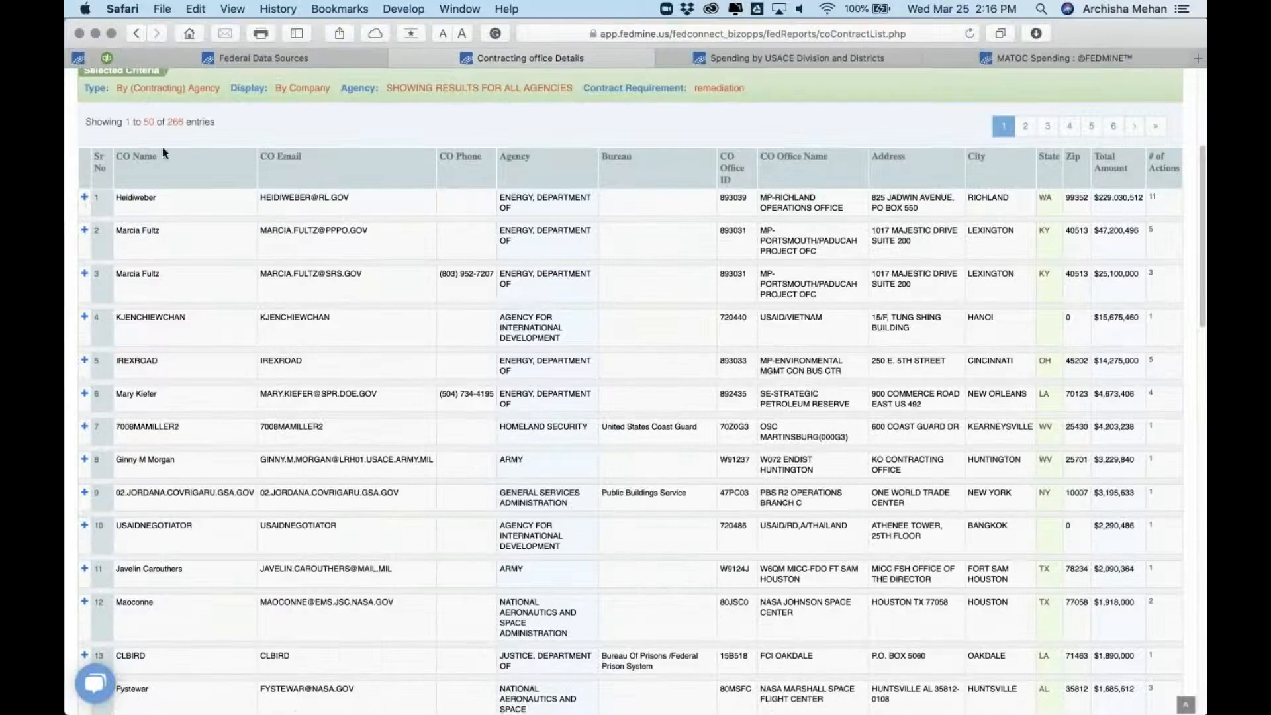
pyautogui.click(85, 198)
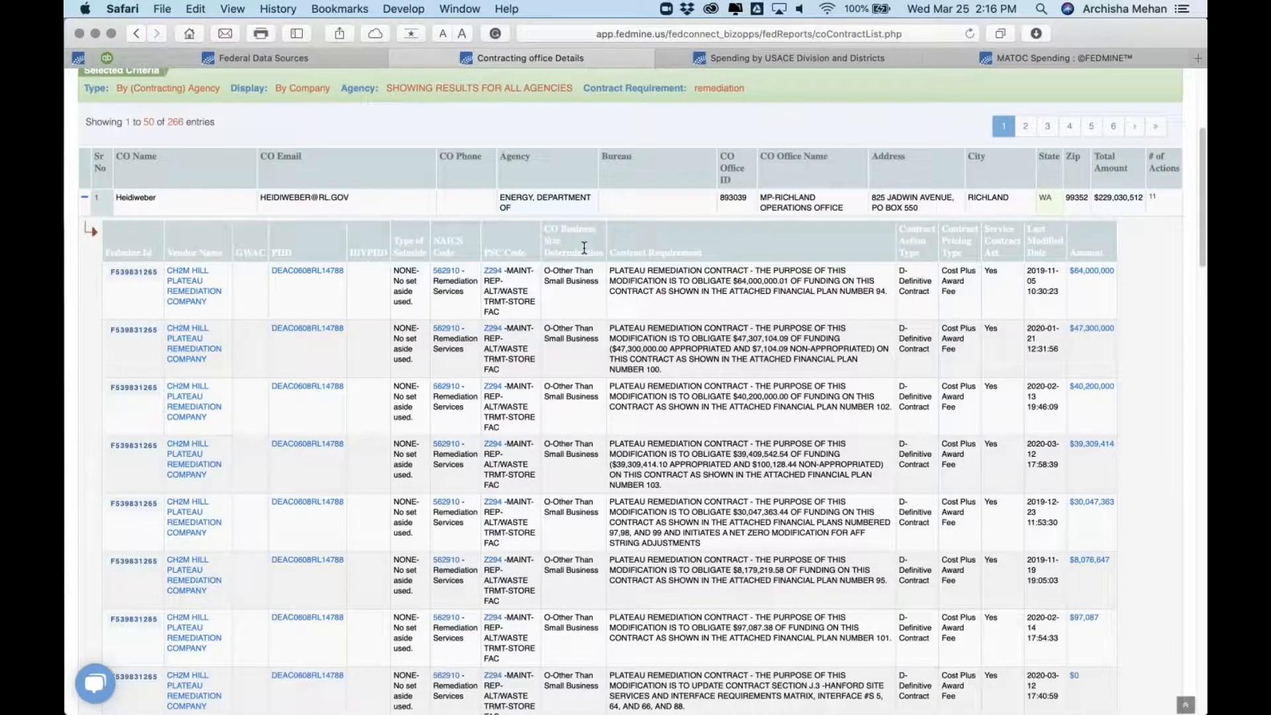
pyautogui.scroll(-1, 307, 440)
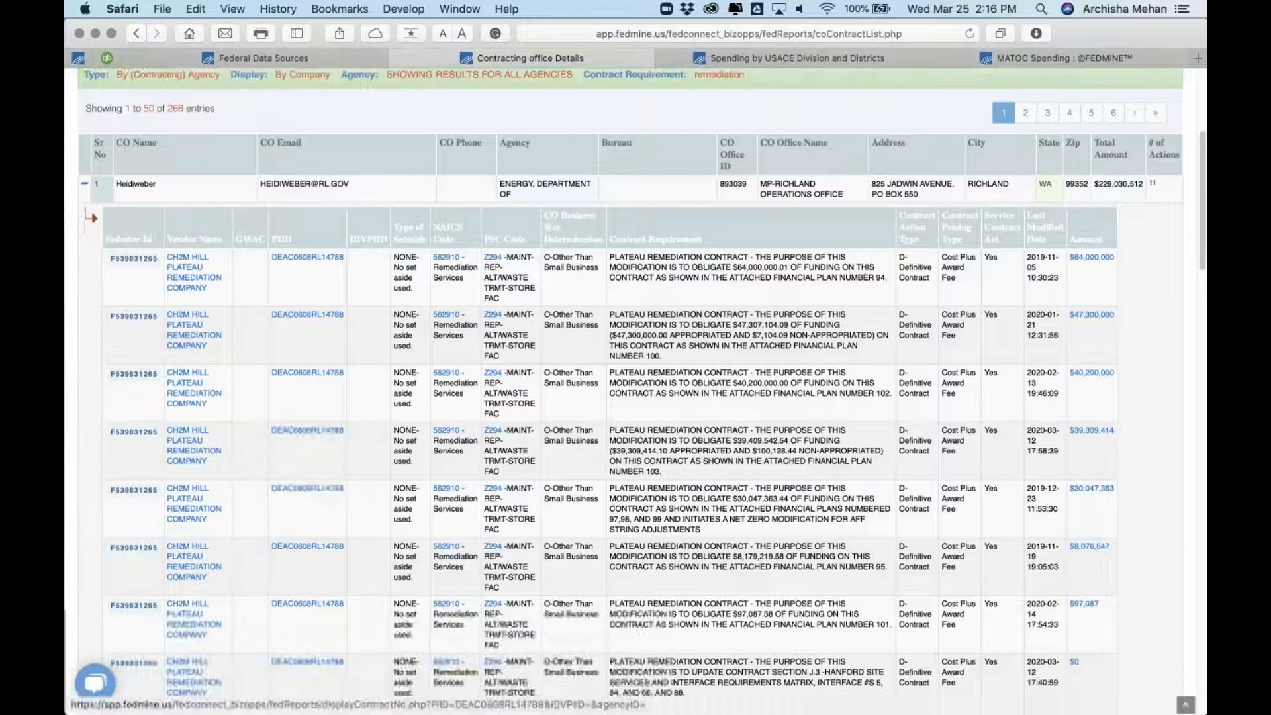
pyautogui.scroll(-3, 307, 439)
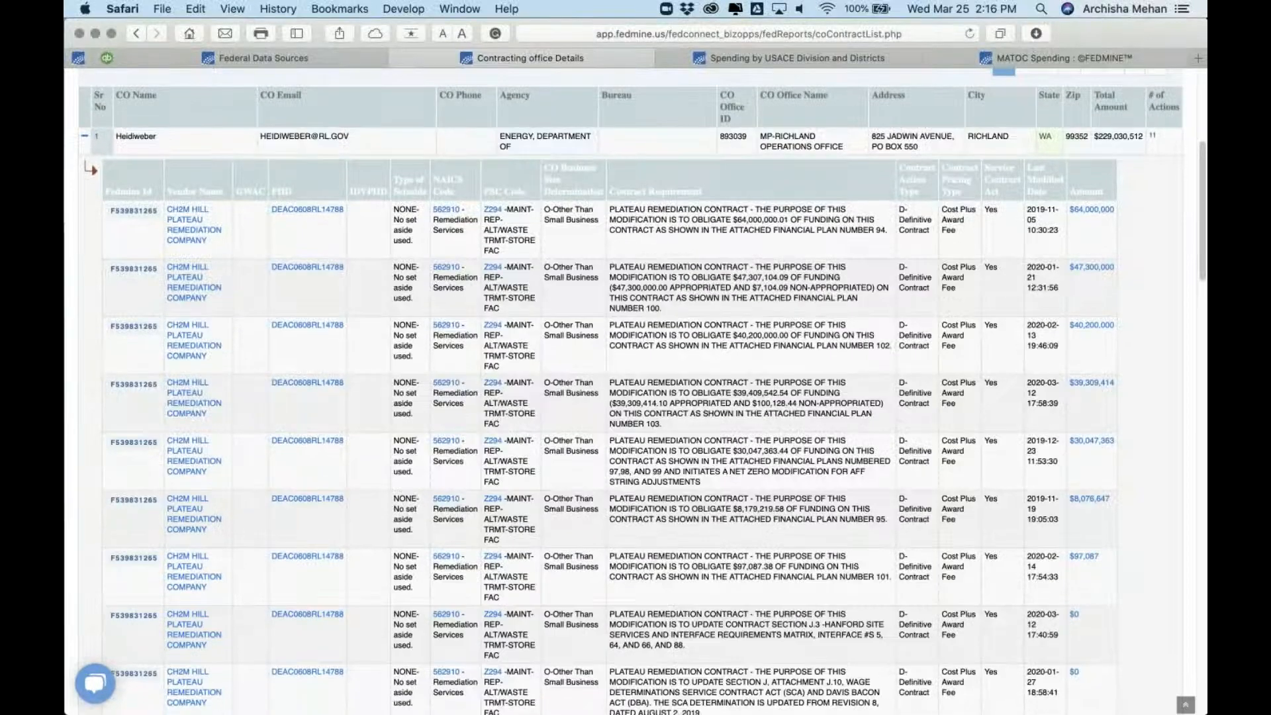
pyautogui.scroll(-10, 307, 439)
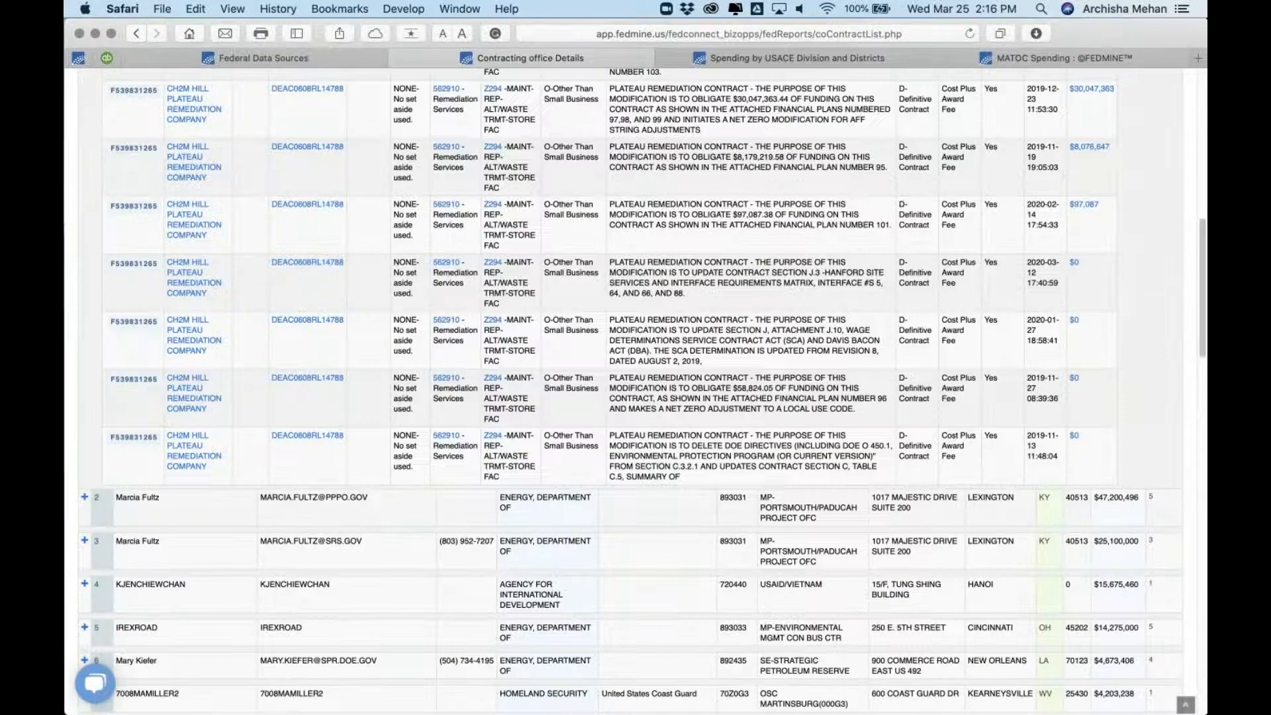
pyautogui.scroll(15, 307, 444)
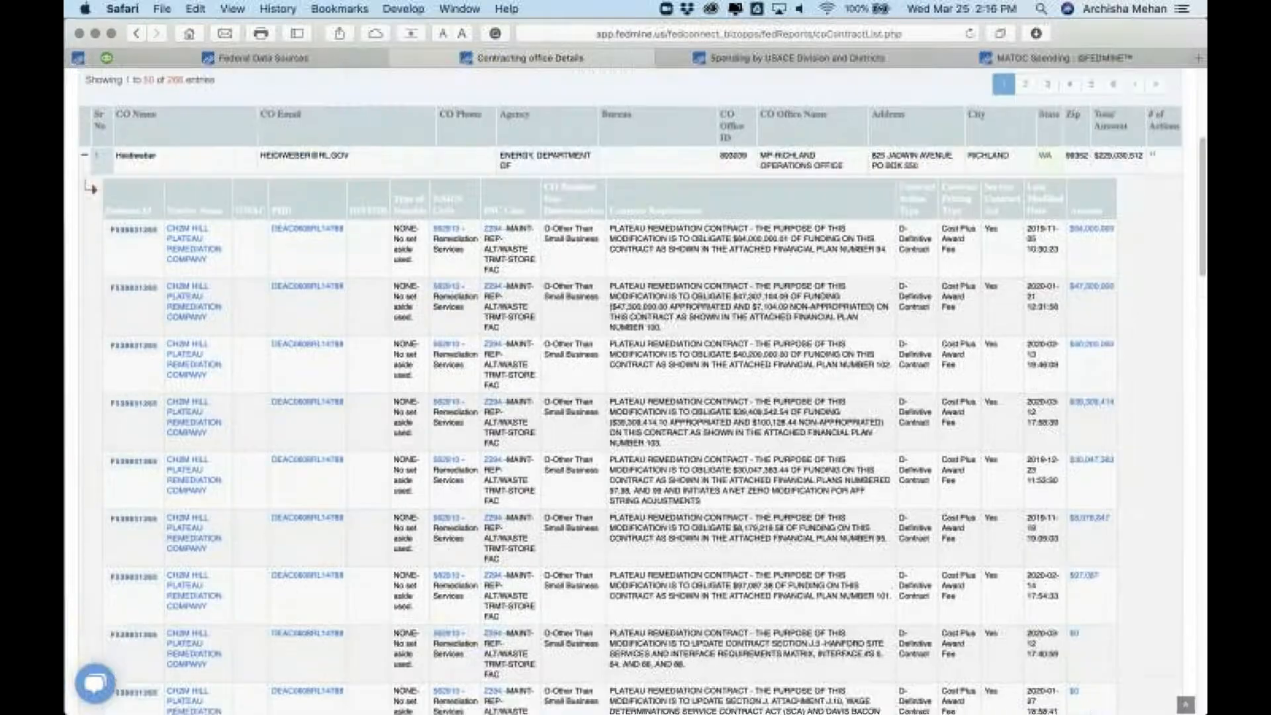
pyautogui.scroll(3, 307, 443)
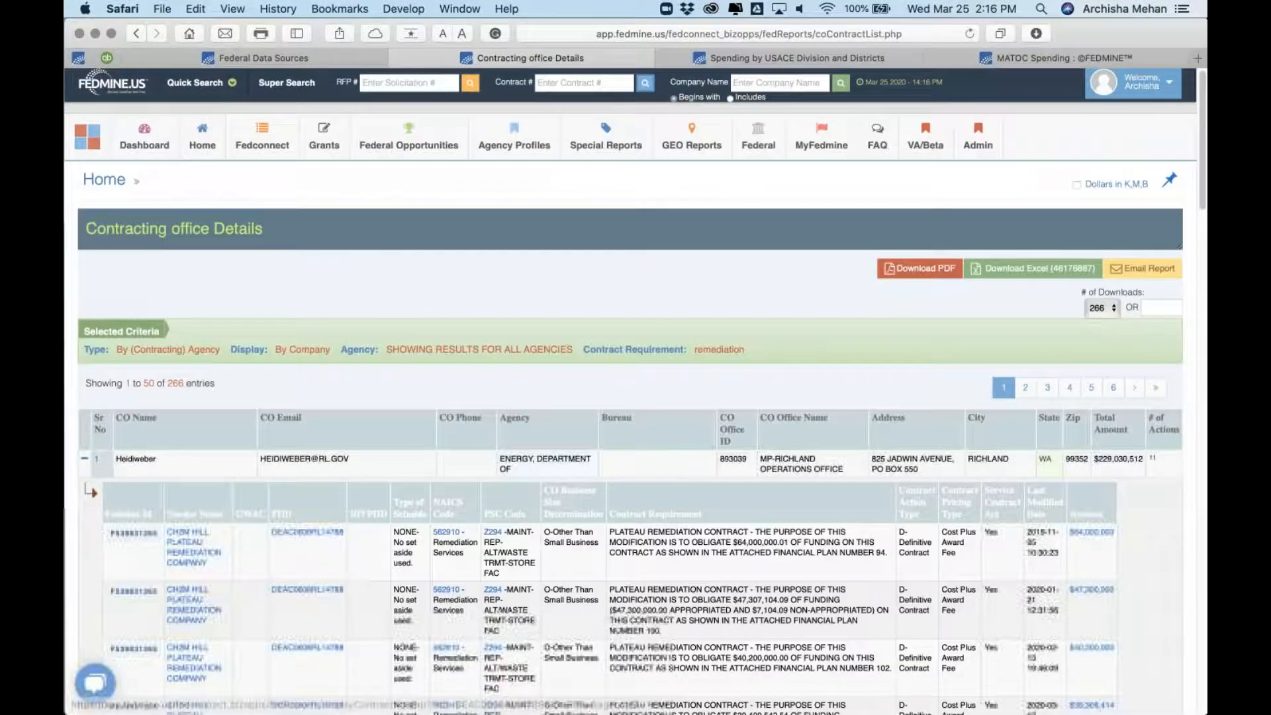
pyautogui.moveTo(263, 141)
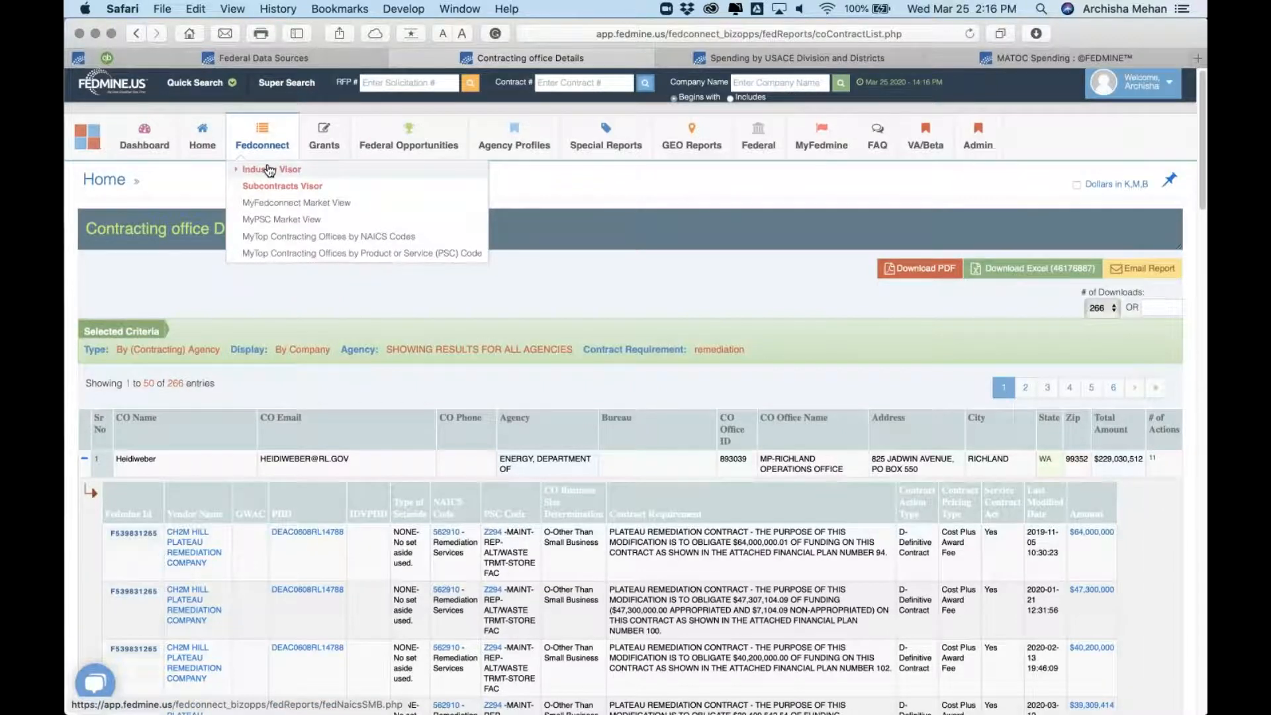
# - Open the NAICS Industry Sector Profiles report from the small business comparison and expand Search Criteria
pyautogui.click(269, 170)
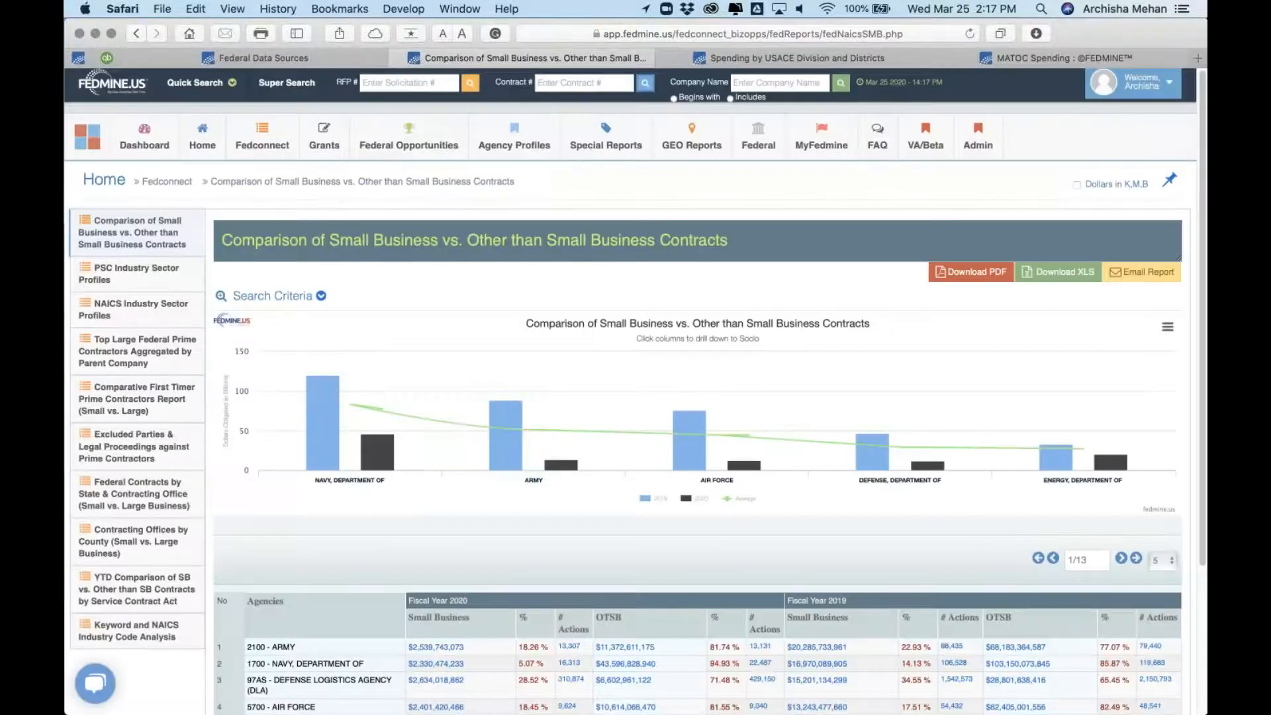
pyautogui.click(164, 319)
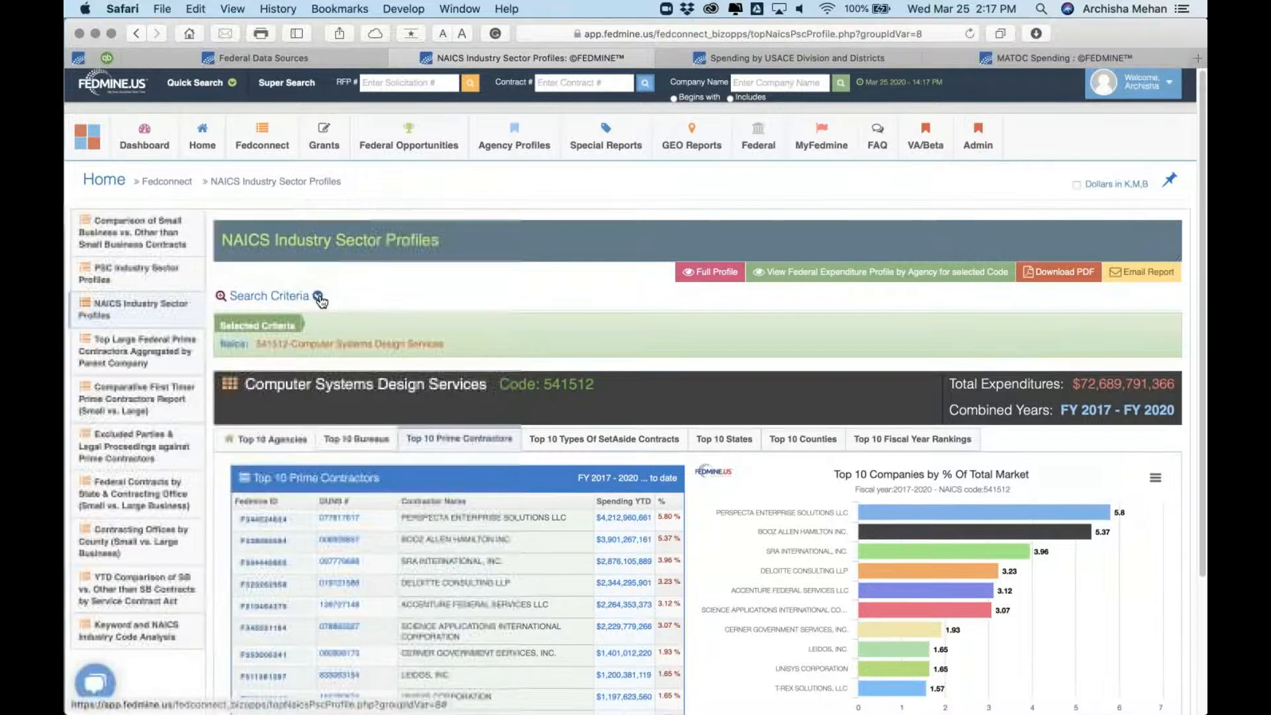
pyautogui.click(319, 296)
pyautogui.scroll(-3, 534, 269)
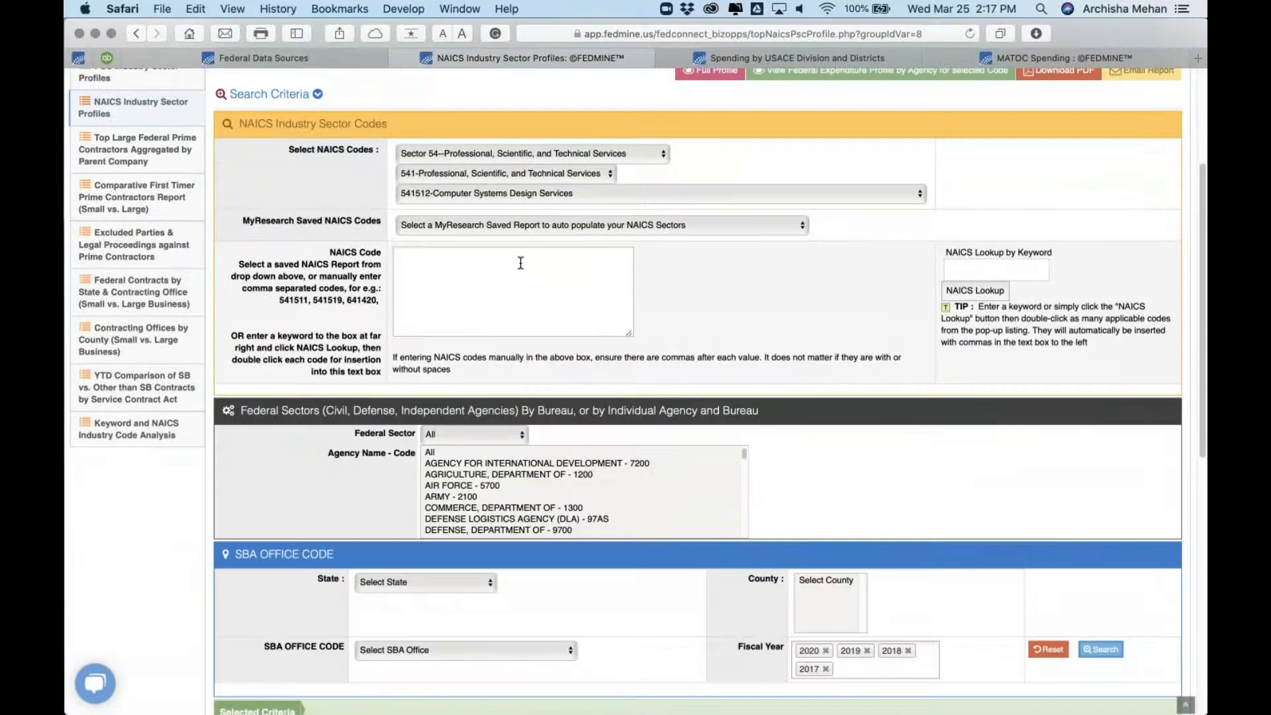
# - Look up NAICS codes matching the keyword 'remediation'
pyautogui.click(520, 263)
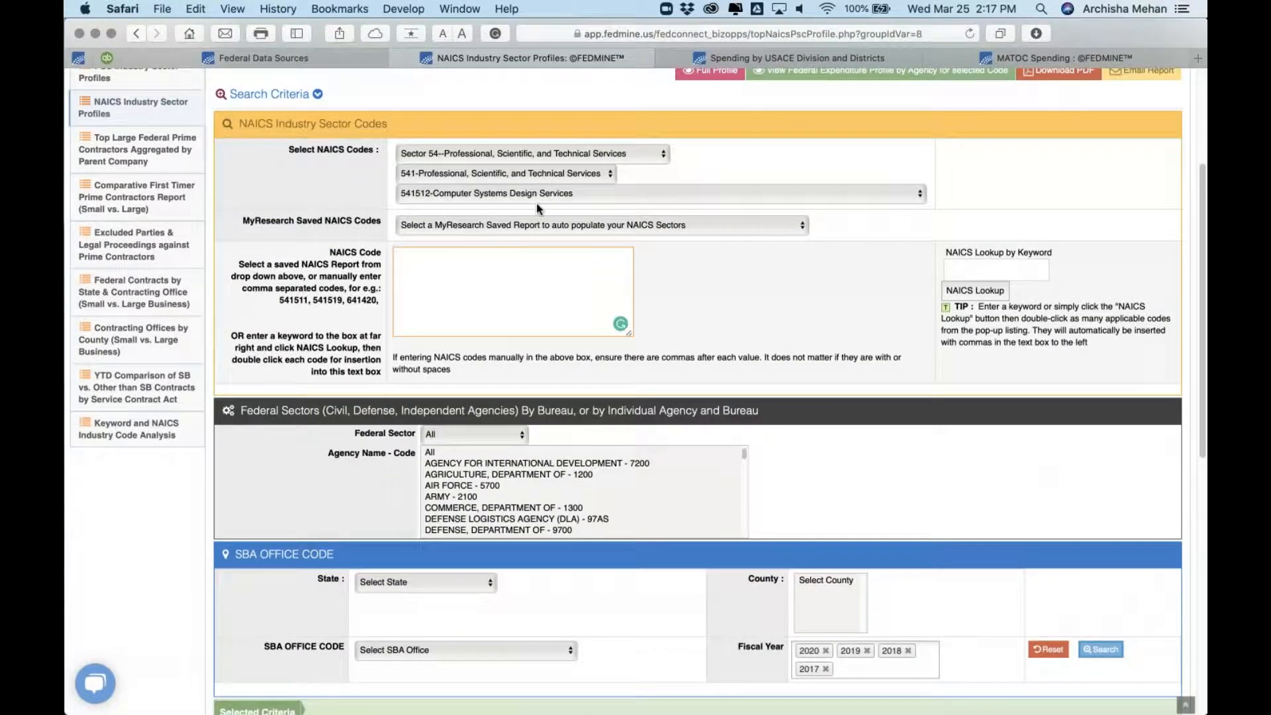
pyautogui.click(583, 226)
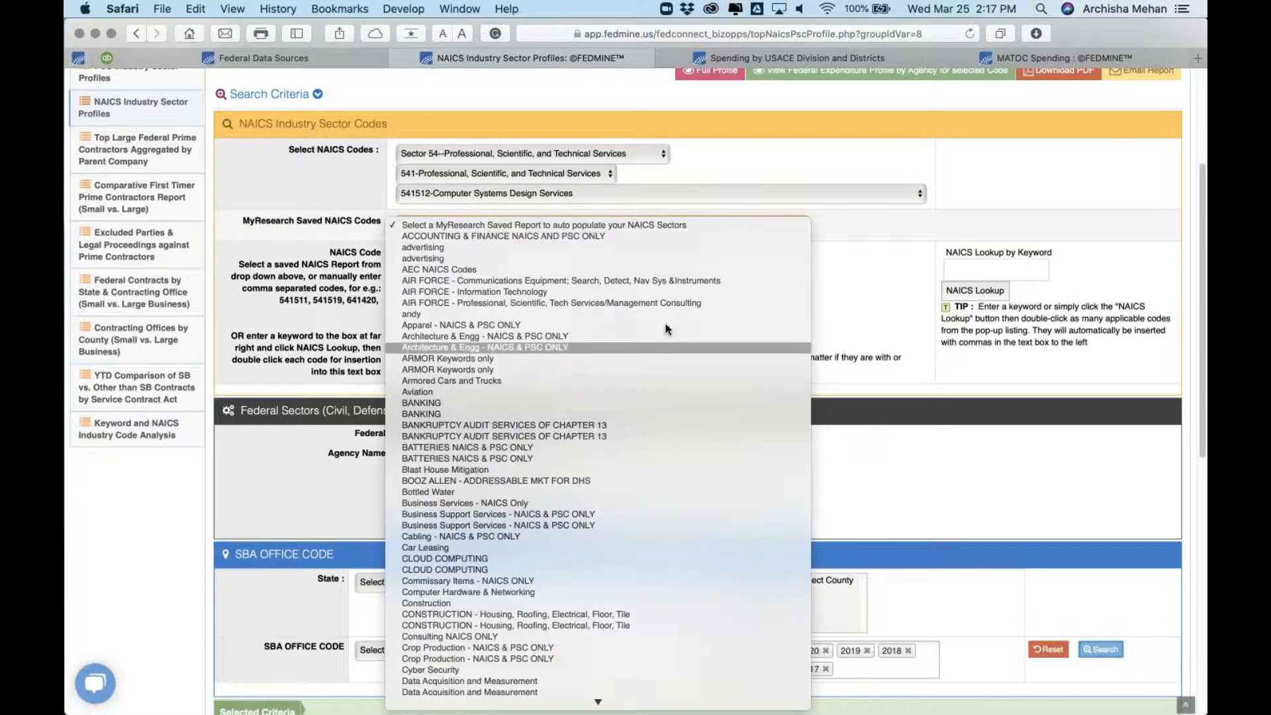
pyautogui.click(857, 265)
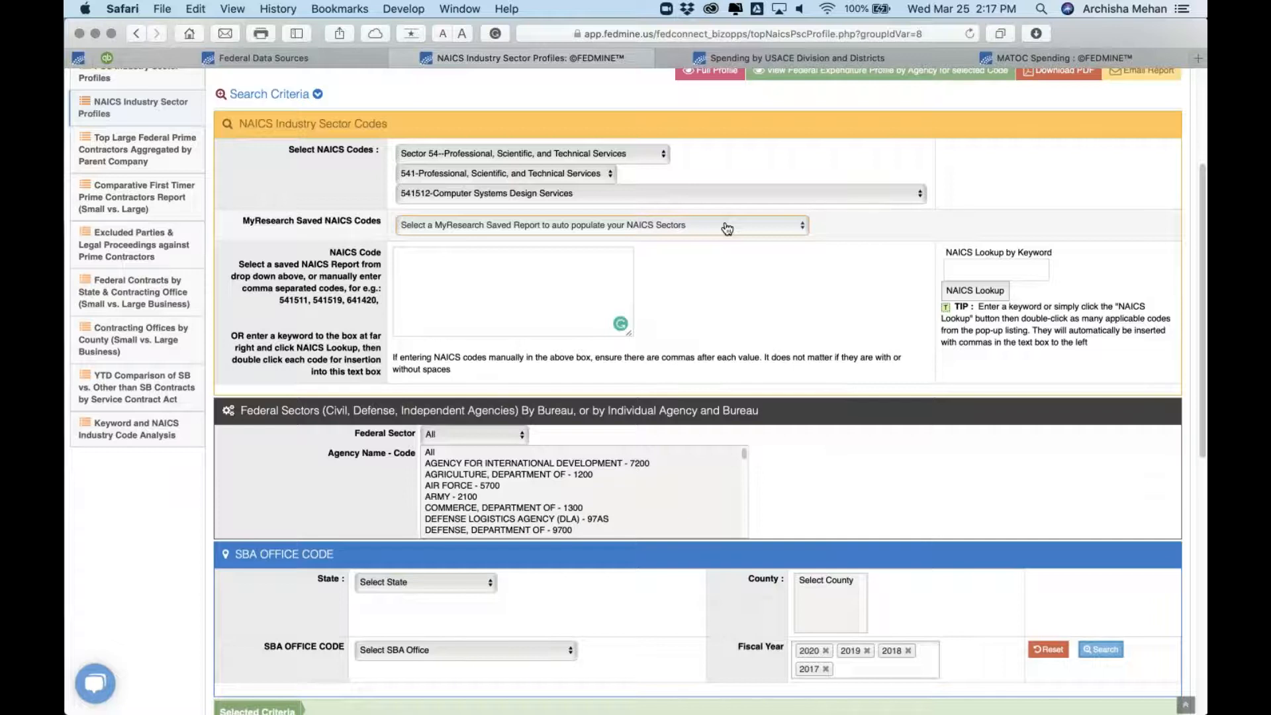
pyautogui.click(1005, 270)
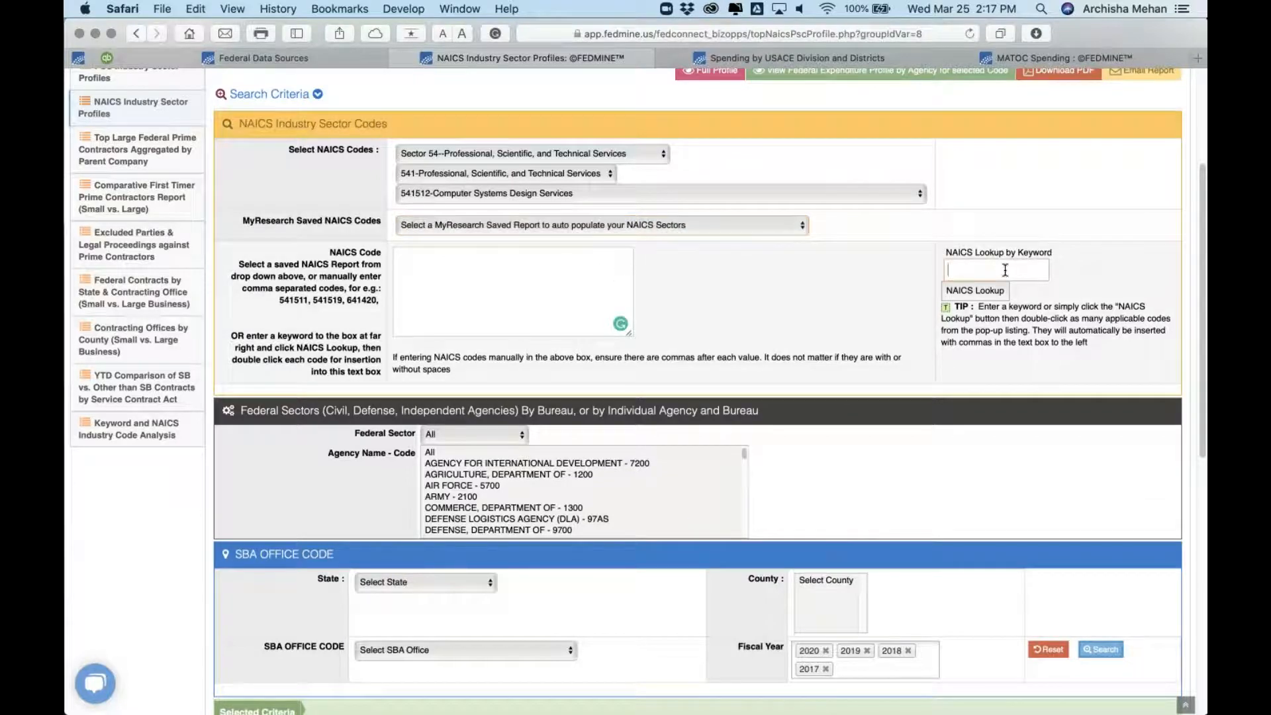
pyautogui.write('remediation')
pyautogui.click(1003, 270)
pyautogui.click(981, 295)
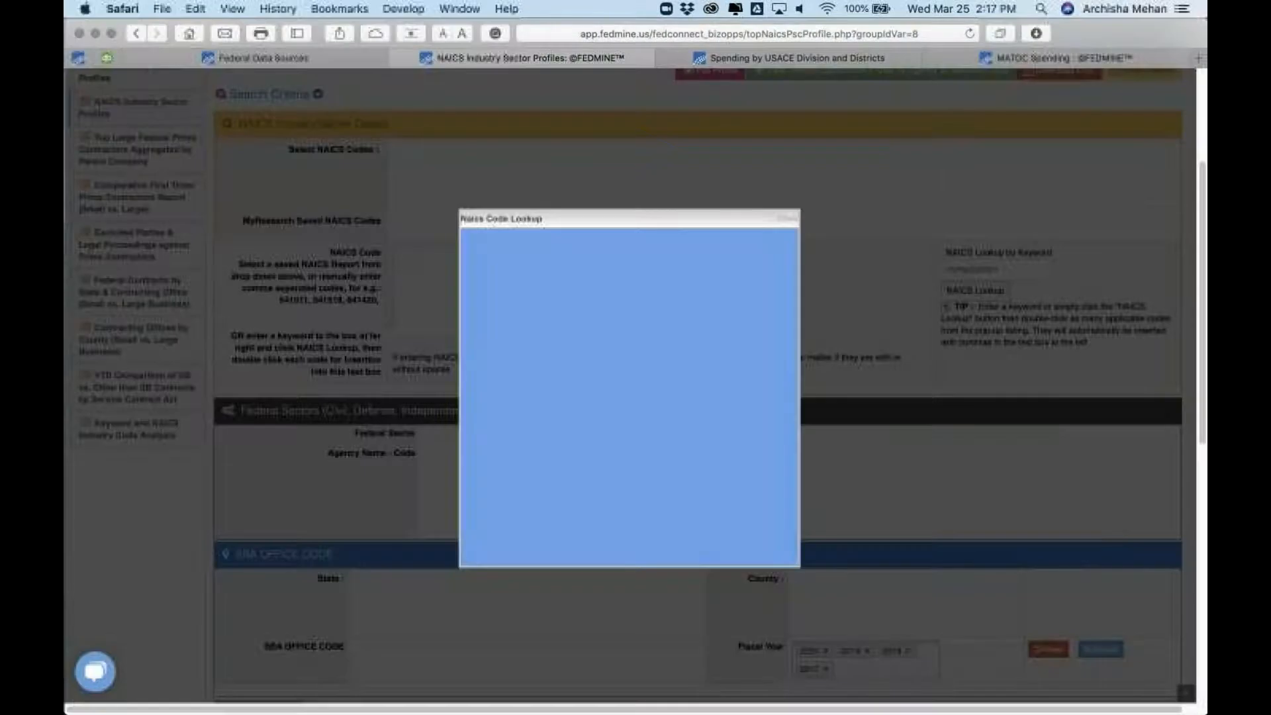
# - Close the lookup results and enter NAICS code 562910
pyautogui.click(787, 219)
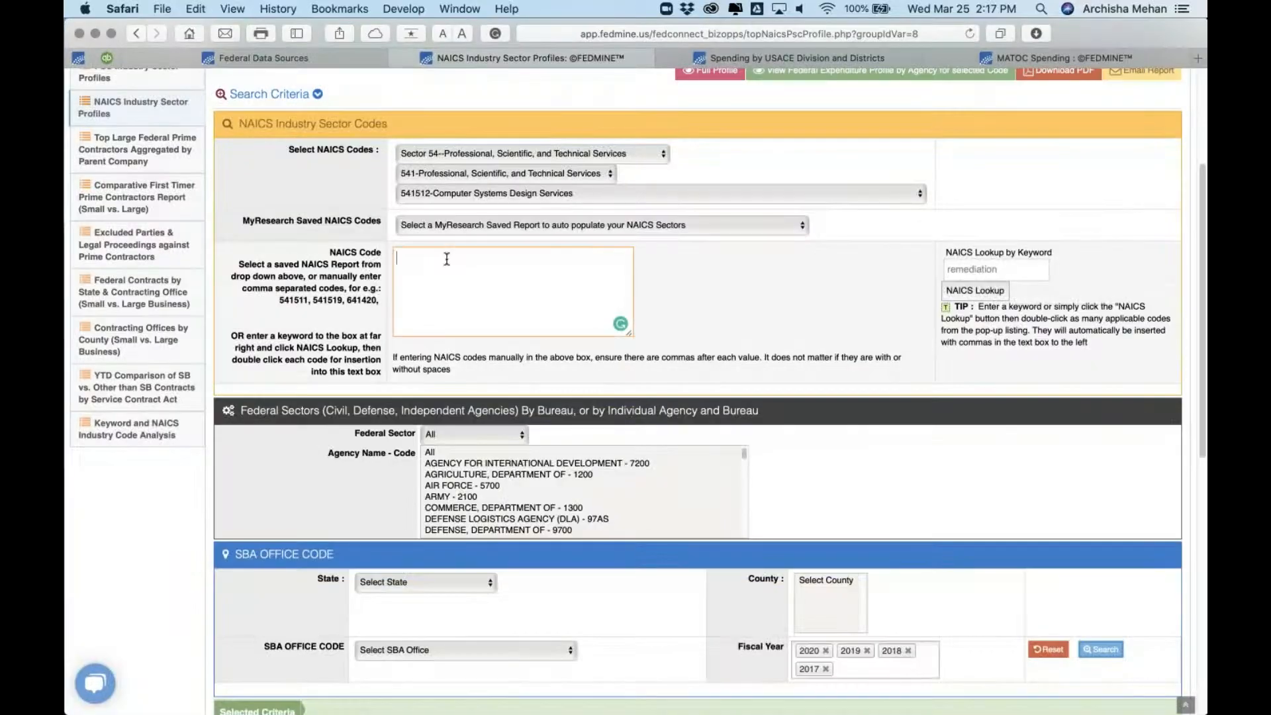
pyautogui.write('562910')
pyautogui.click(775, 321)
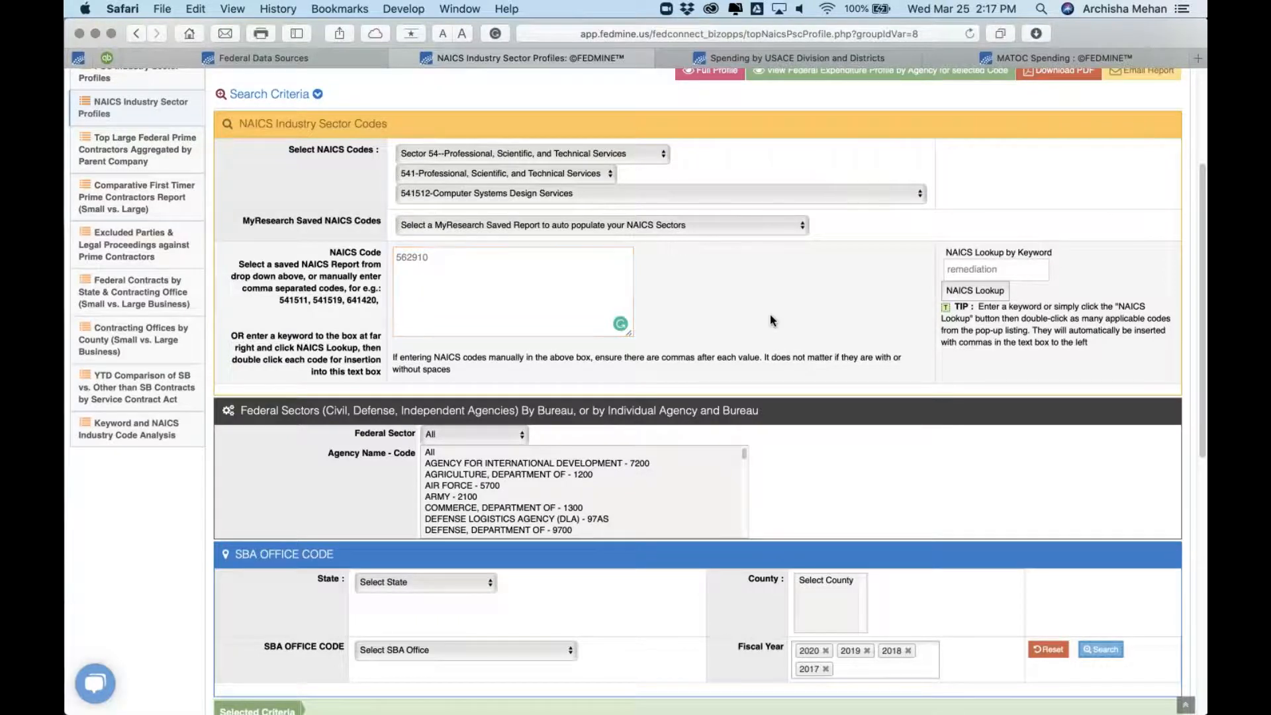
pyautogui.scroll(-3, 908, 481)
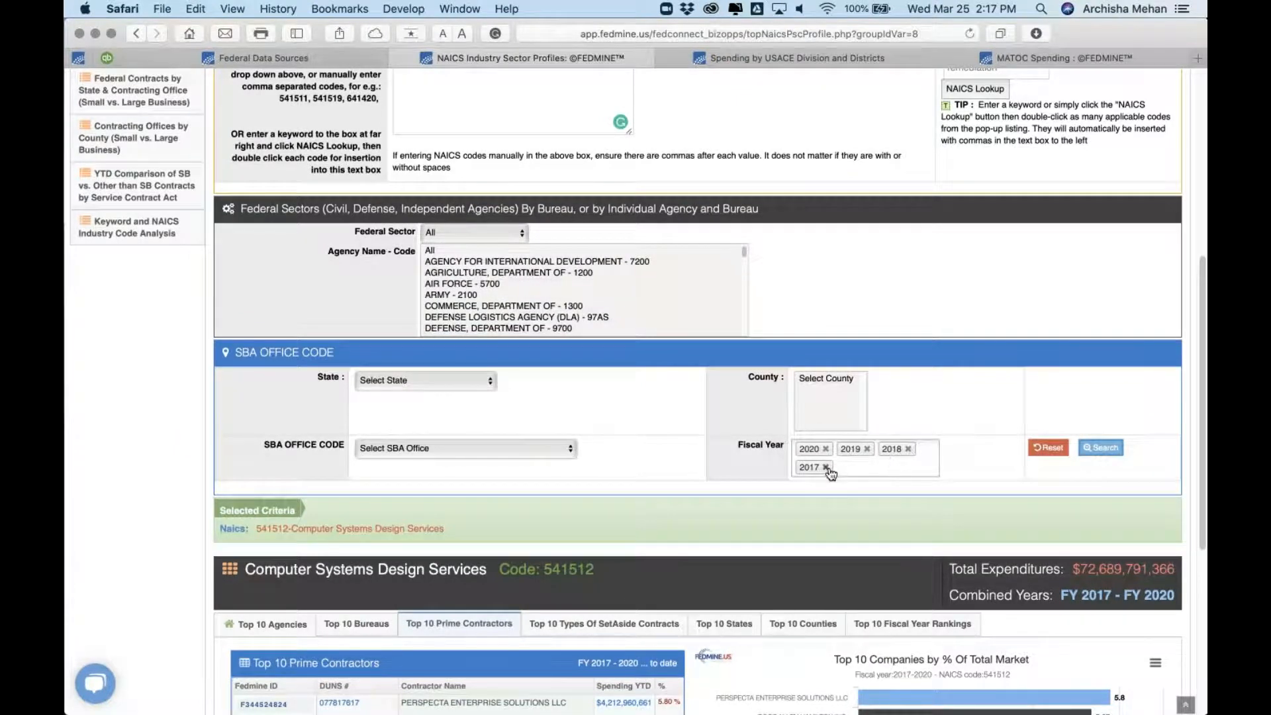
# - Run the 562910 Remediation Services profile and view the Top 10 Agencies and Bureaus
pyautogui.click(1104, 451)
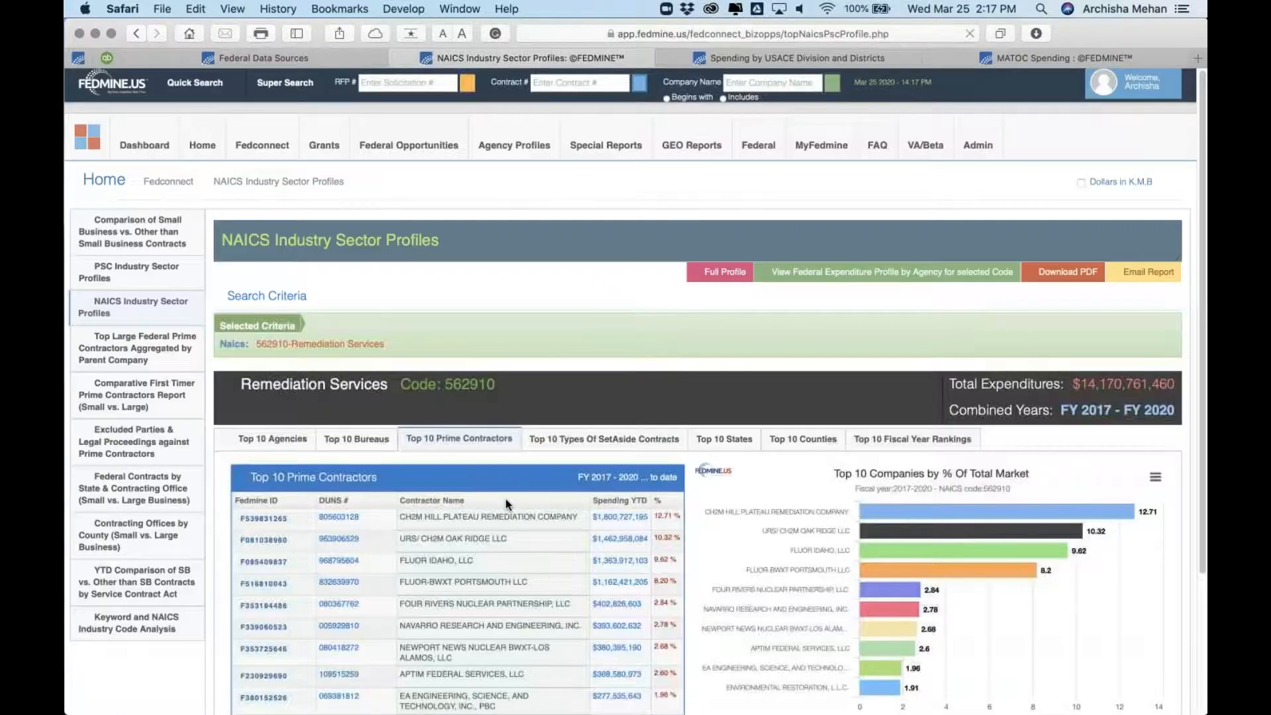
pyautogui.scroll(-2, 506, 499)
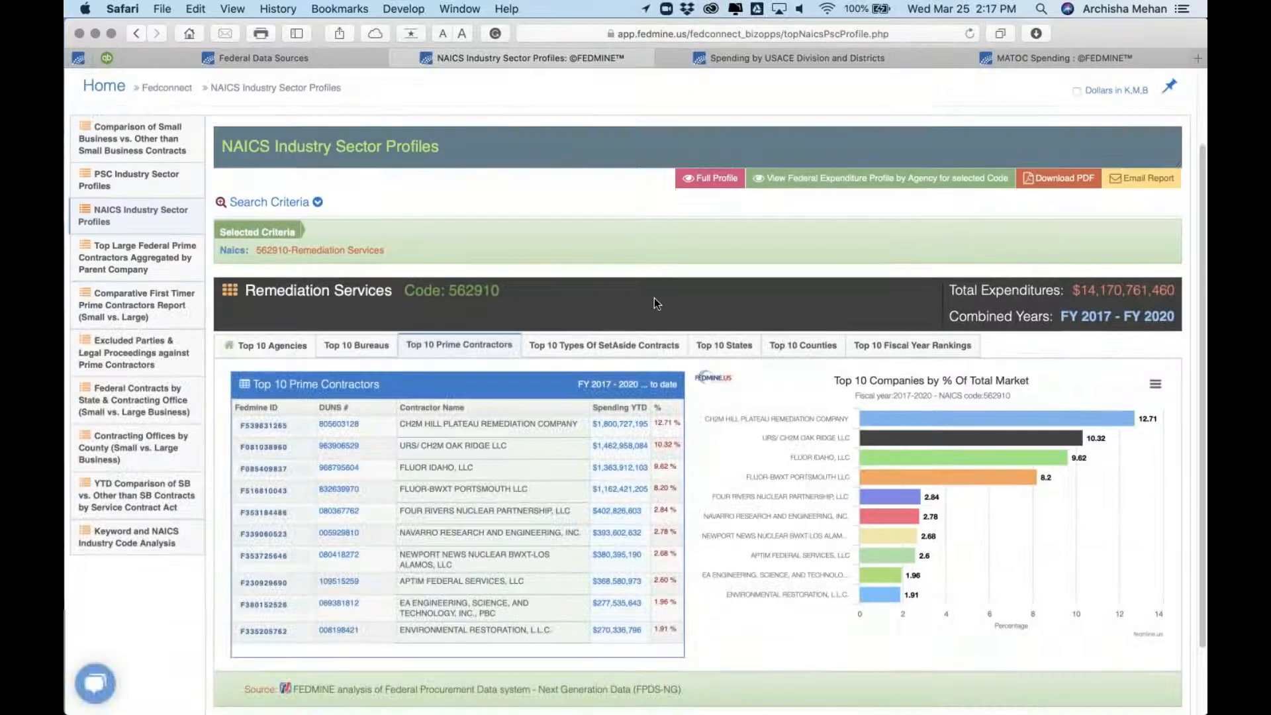
pyautogui.scroll(-1, 654, 298)
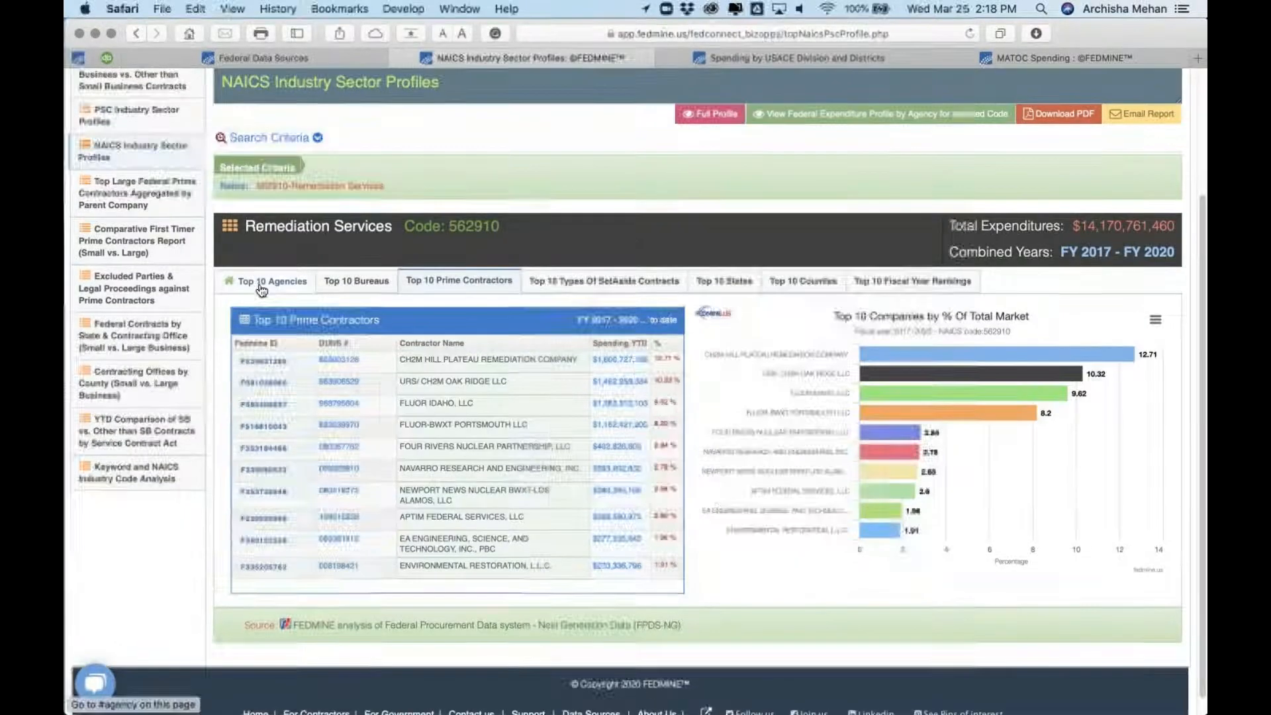
pyautogui.click(272, 283)
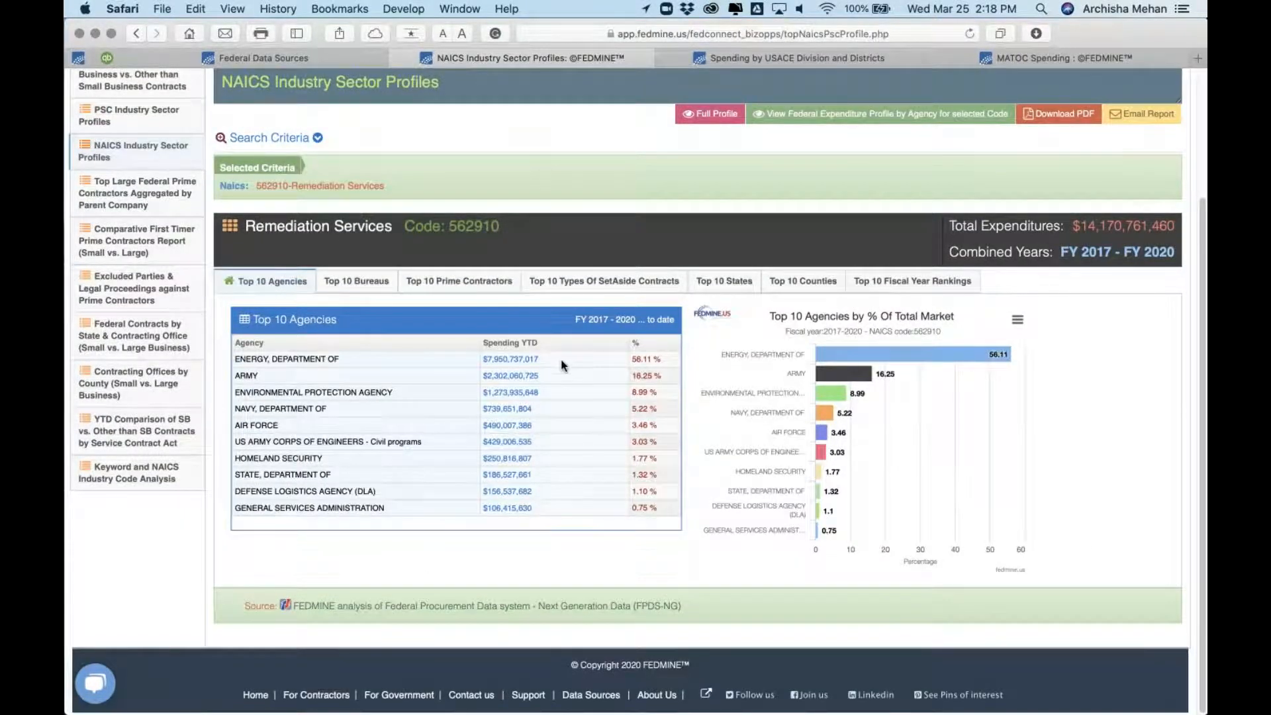
pyautogui.click(359, 282)
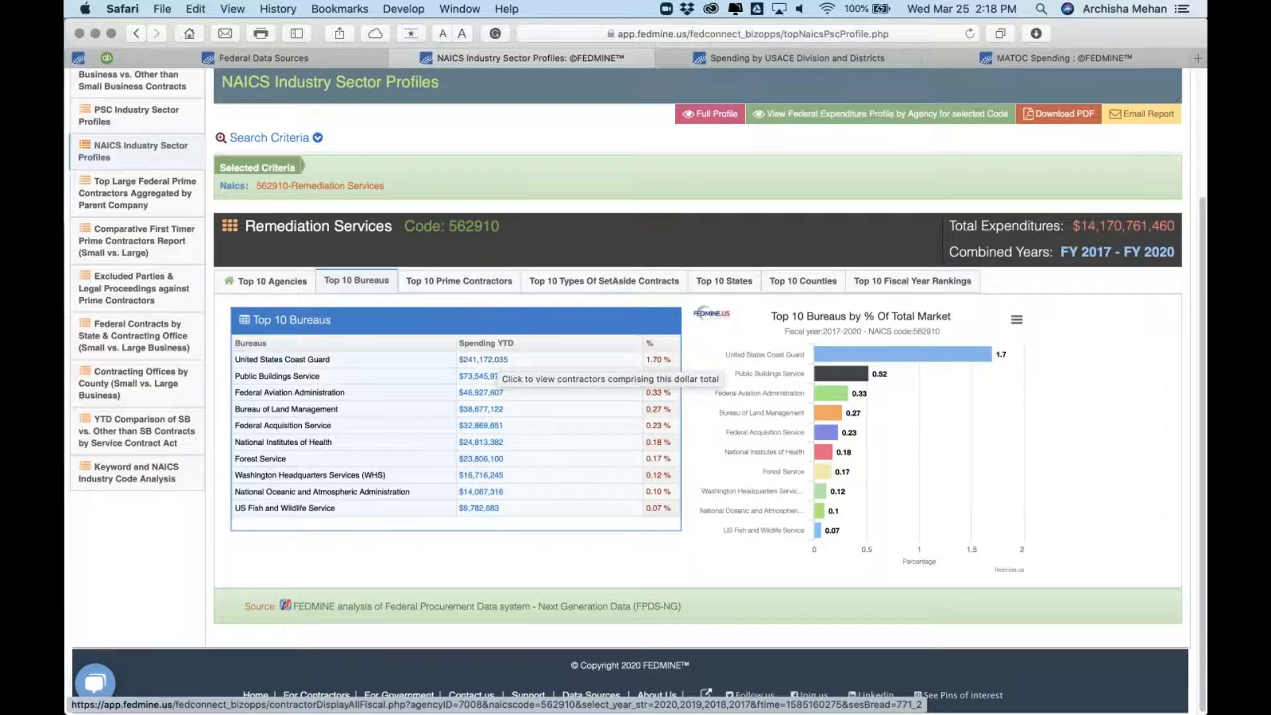
# - View Top 10 Prime Contractors, SetAside, States, Counties, then Fiscal Year Rankings (FY 2018 highest)
pyautogui.click(481, 290)
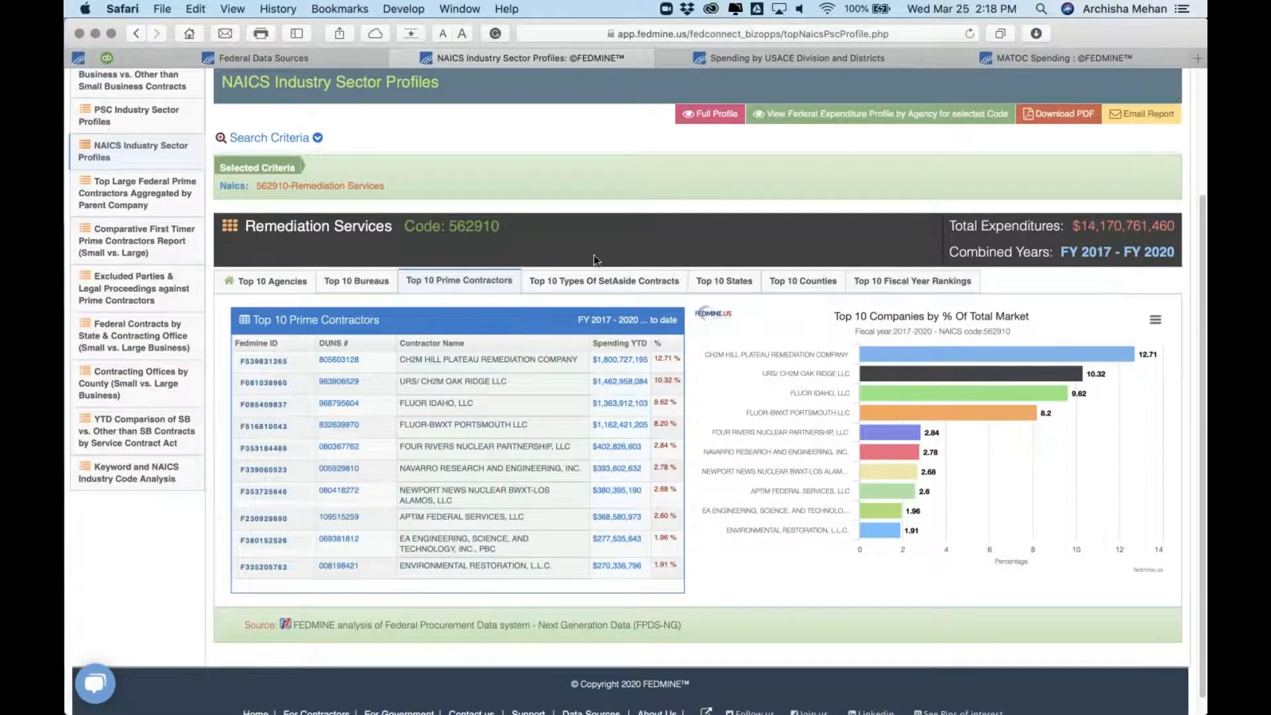
pyautogui.click(580, 288)
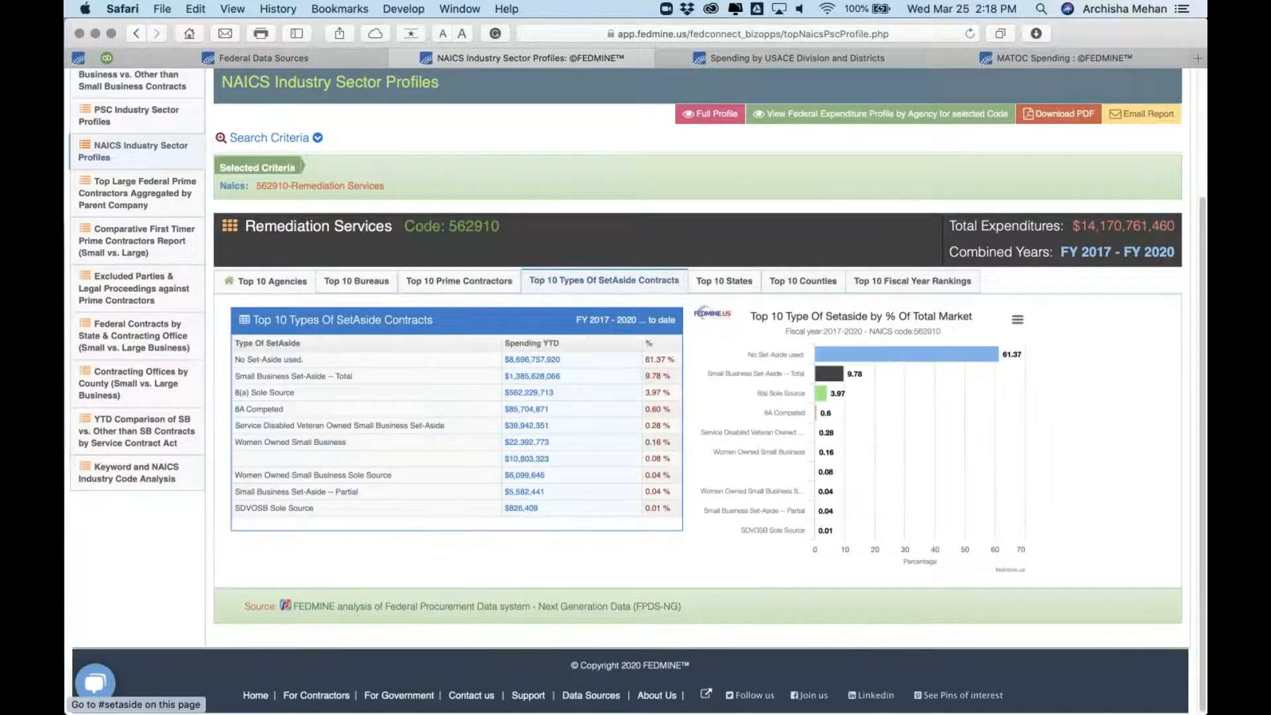
pyautogui.click(713, 283)
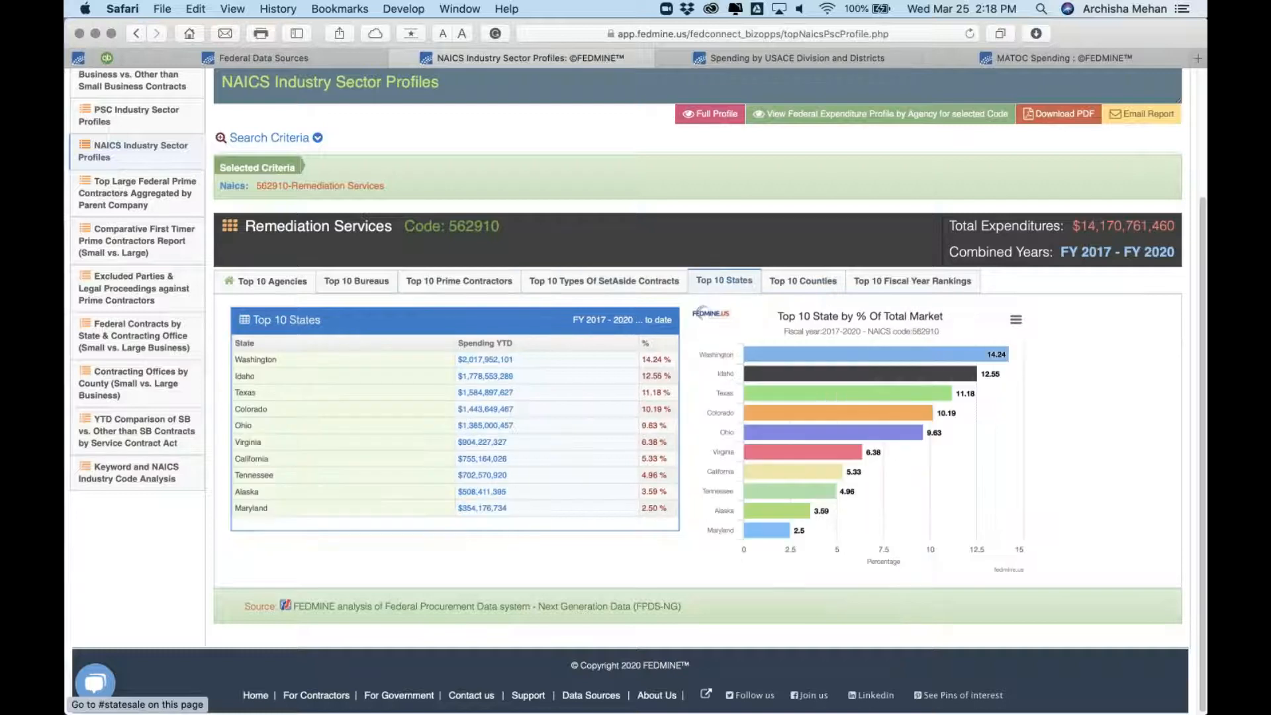
pyautogui.click(813, 279)
pyautogui.click(918, 282)
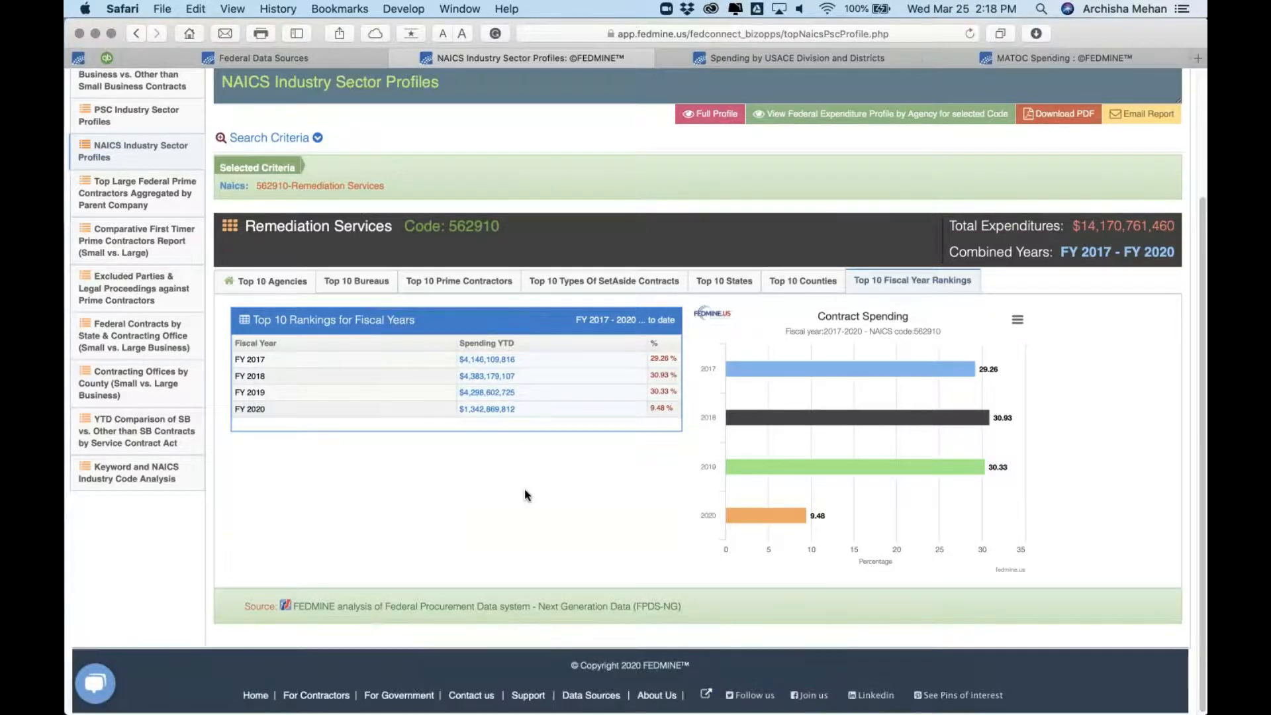
pyautogui.scroll(1, 524, 489)
# - Open the Federal Agency Expenditures by NAICS Code report for 562910 and scroll through it
pyautogui.click(921, 127)
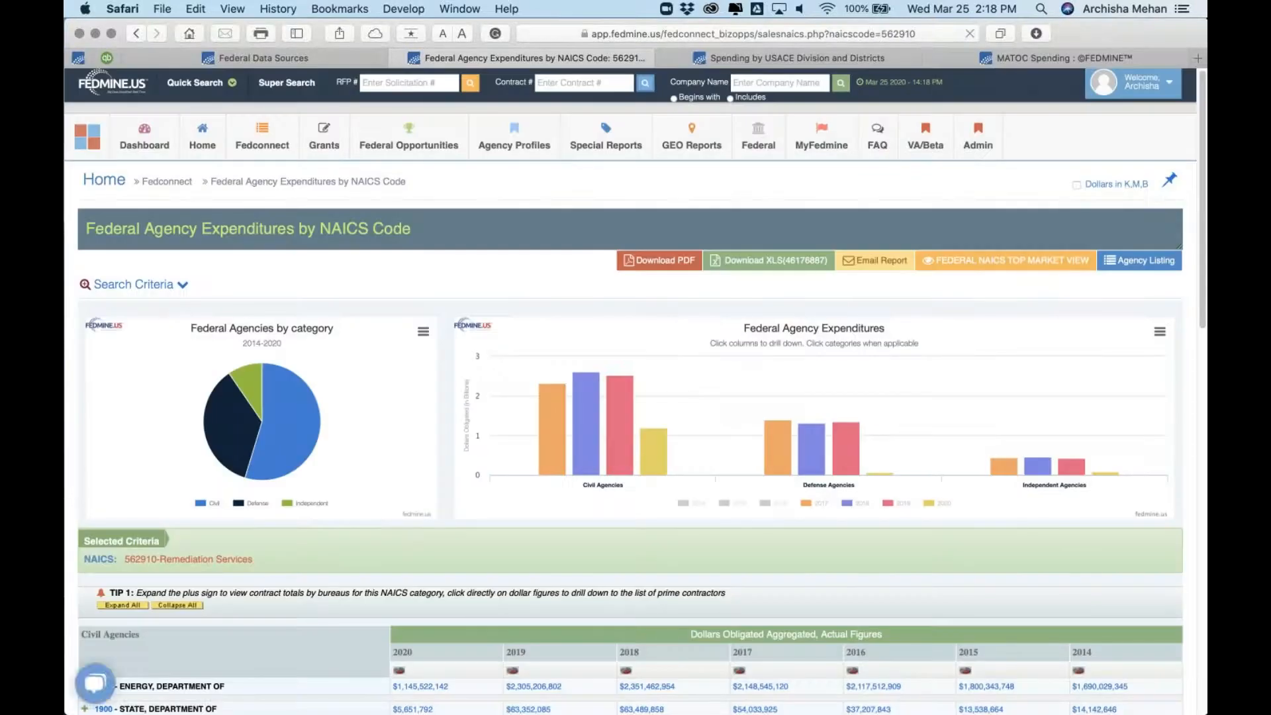
pyautogui.scroll(-5, 709, 332)
pyautogui.scroll(-1, 1054, 424)
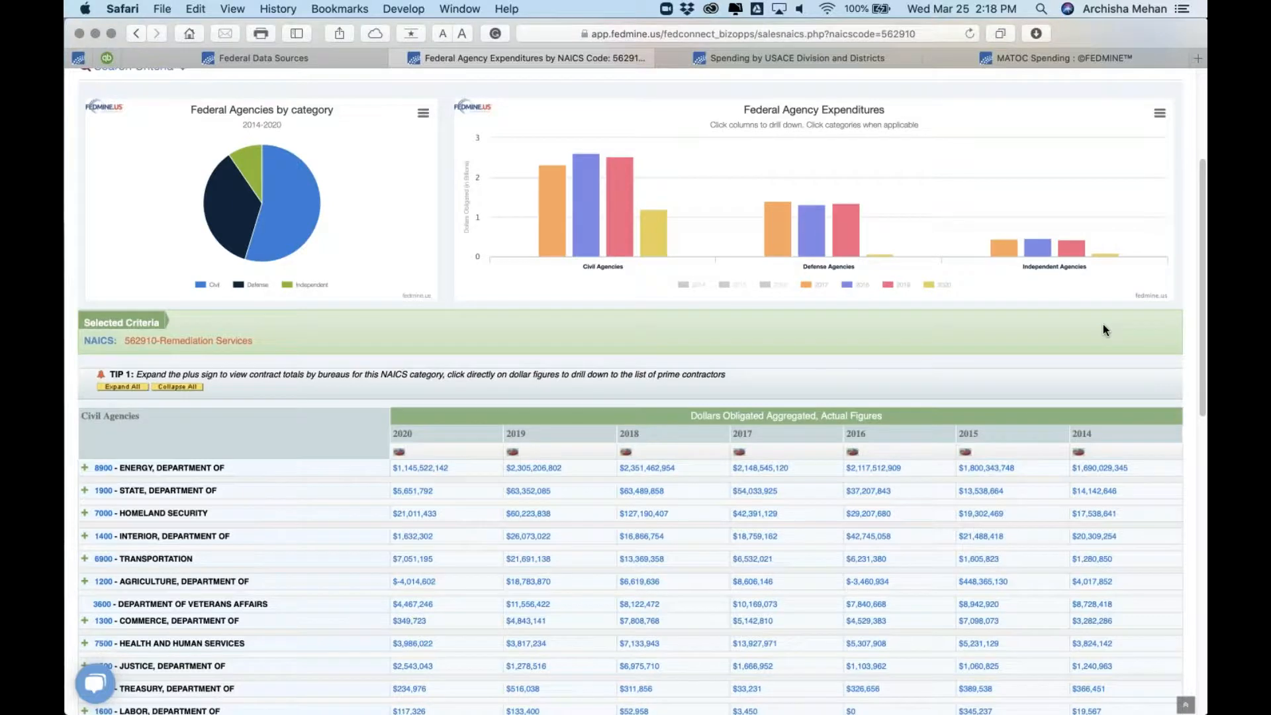
pyautogui.scroll(-5, 1103, 329)
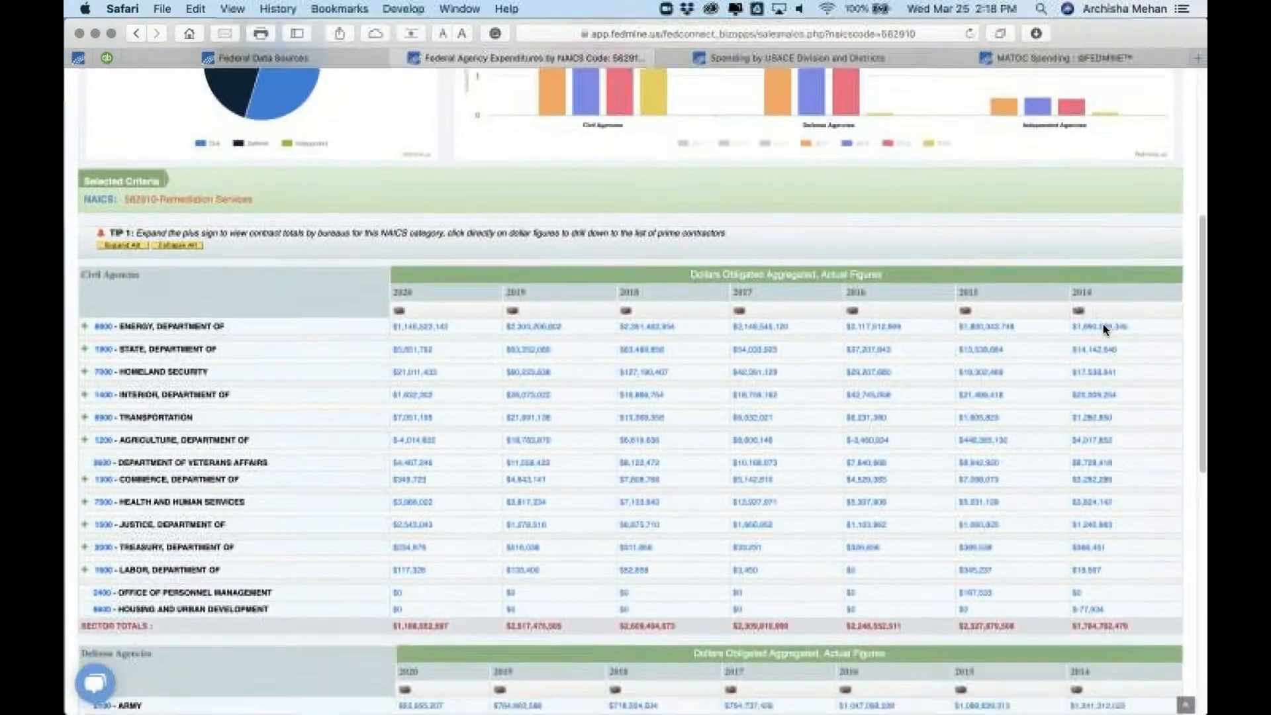
pyautogui.scroll(-1, 1102, 329)
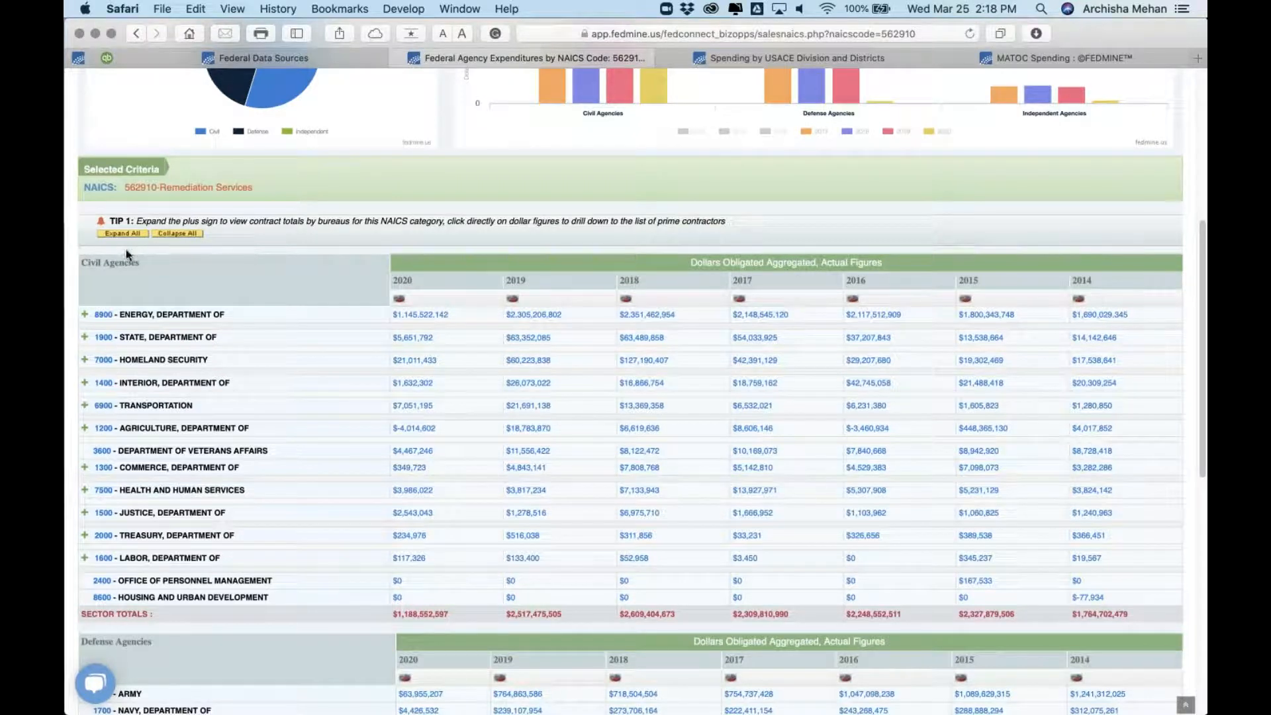
pyautogui.scroll(-6, 342, 468)
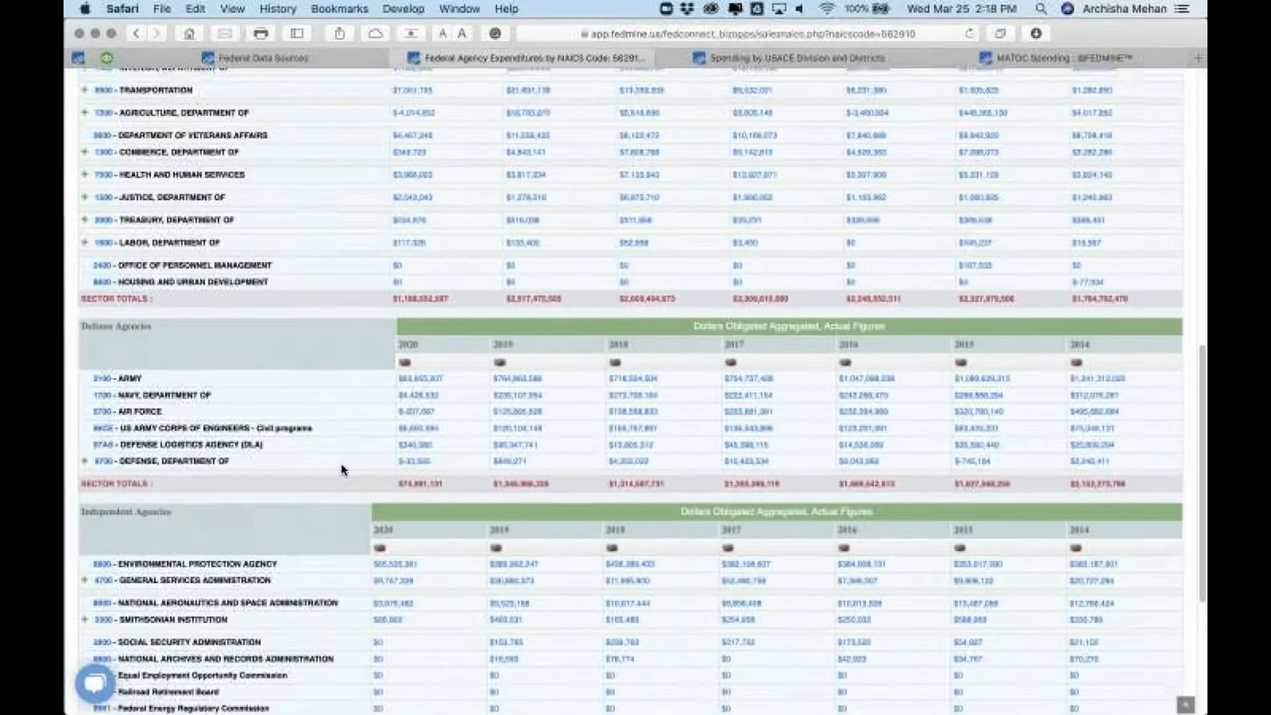
pyautogui.scroll(-4, 341, 468)
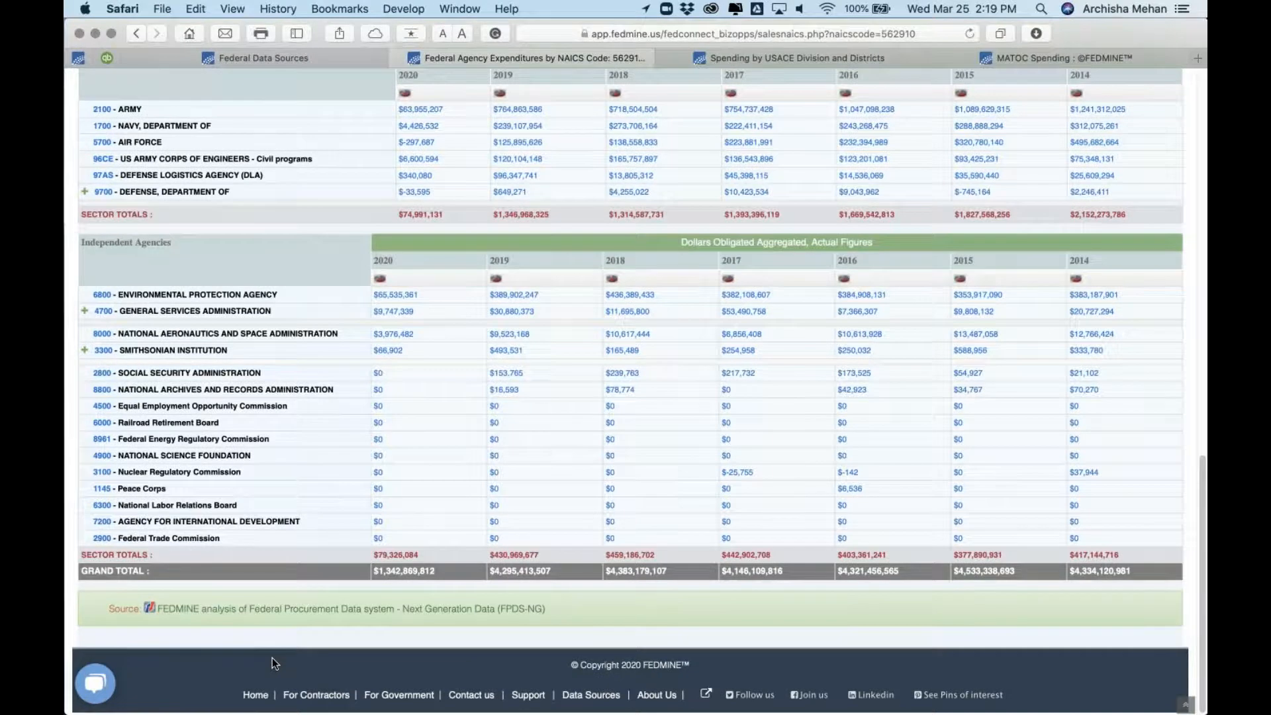
pyautogui.scroll(10, 272, 657)
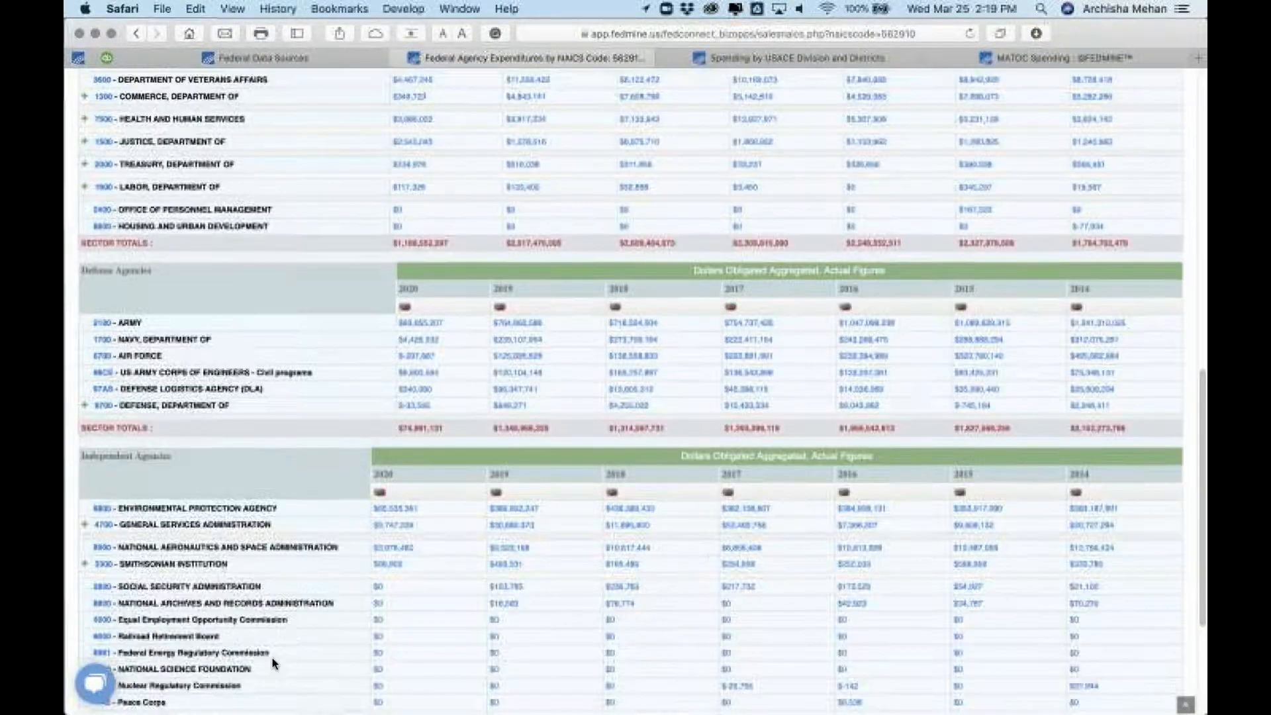
pyautogui.scroll(1, 272, 657)
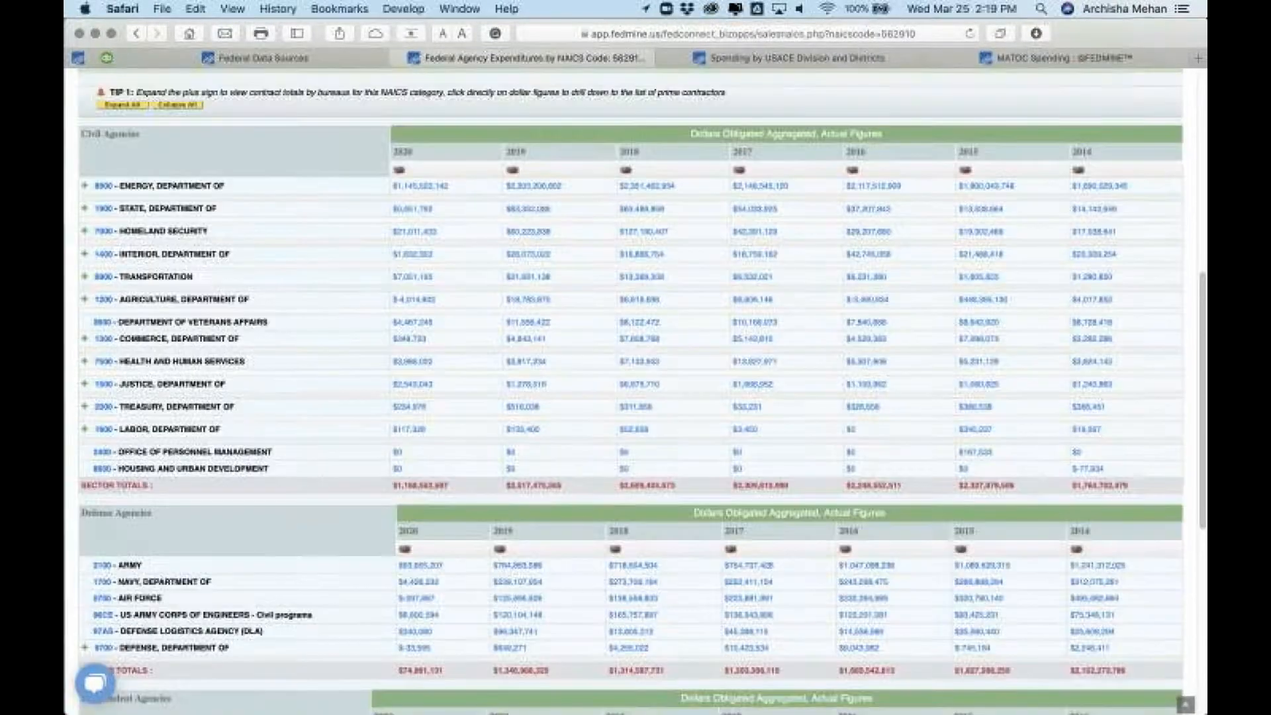
# - Expand Homeland Security's bureau breakdown and review the report up to its header and charts
pyautogui.click(85, 210)
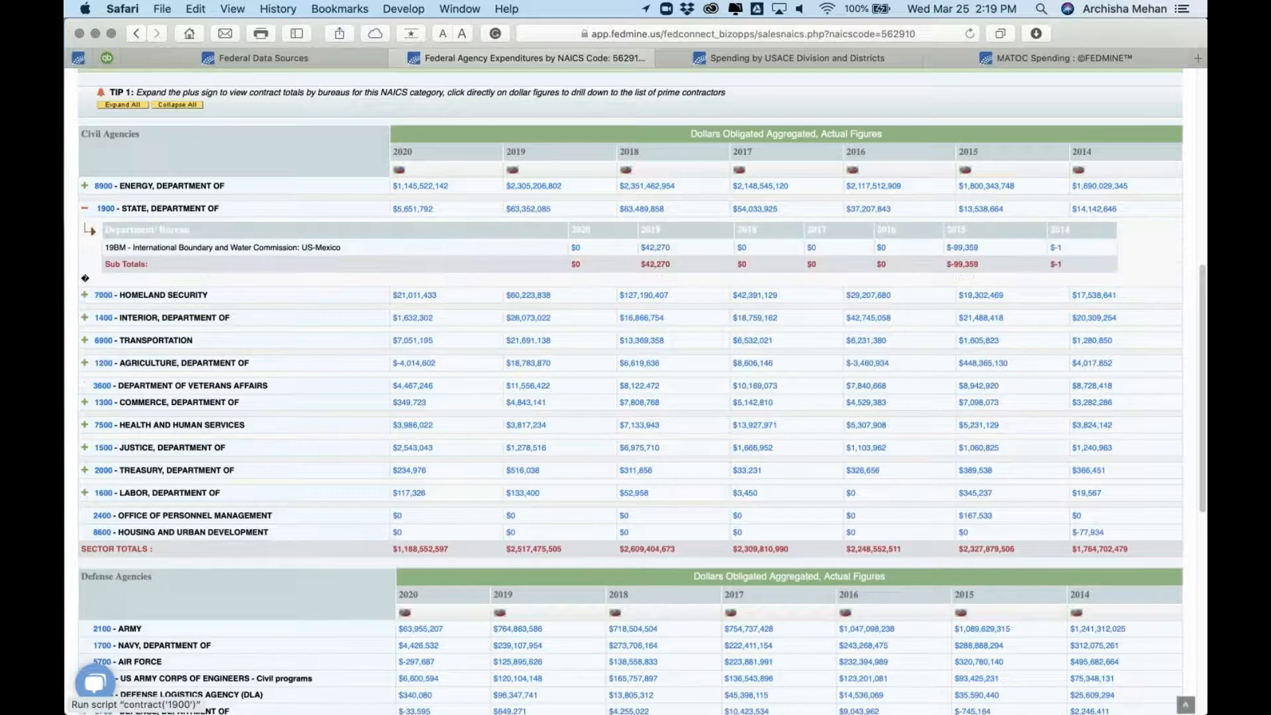
pyautogui.click(84, 208)
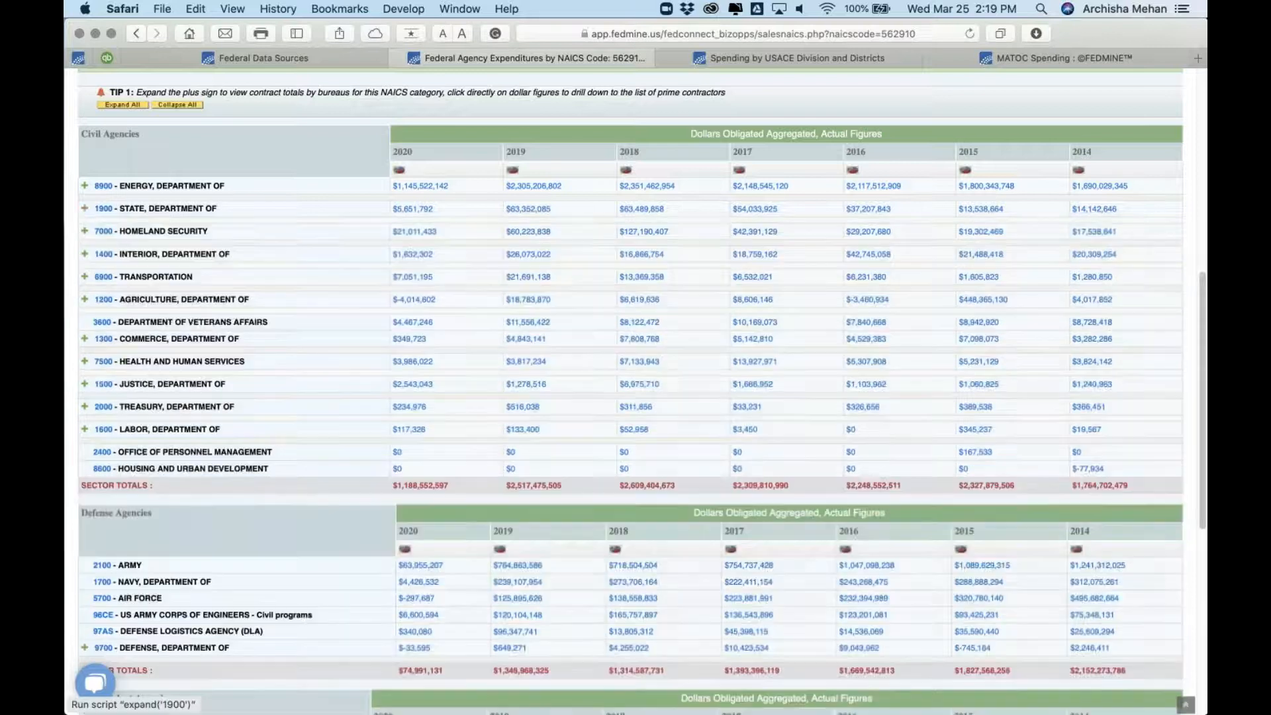
pyautogui.click(85, 233)
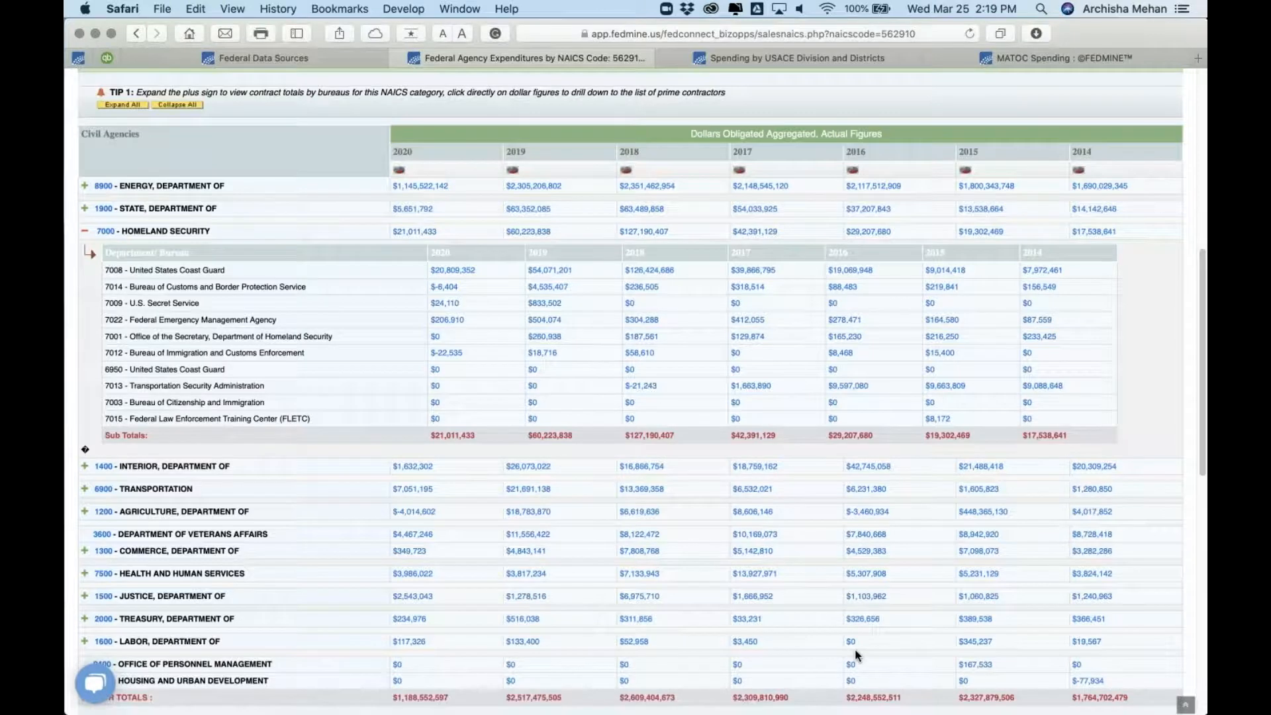
pyautogui.scroll(4, 855, 649)
pyautogui.scroll(-4, 855, 655)
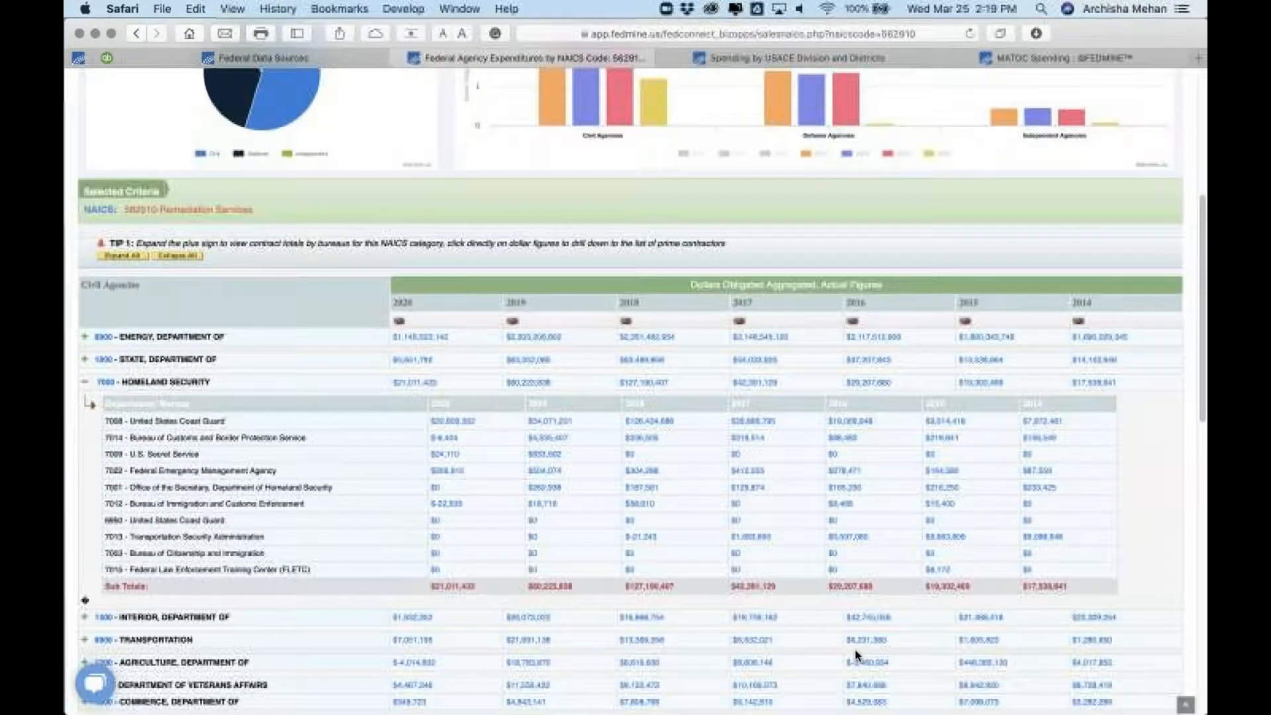
pyautogui.scroll(-4, 856, 655)
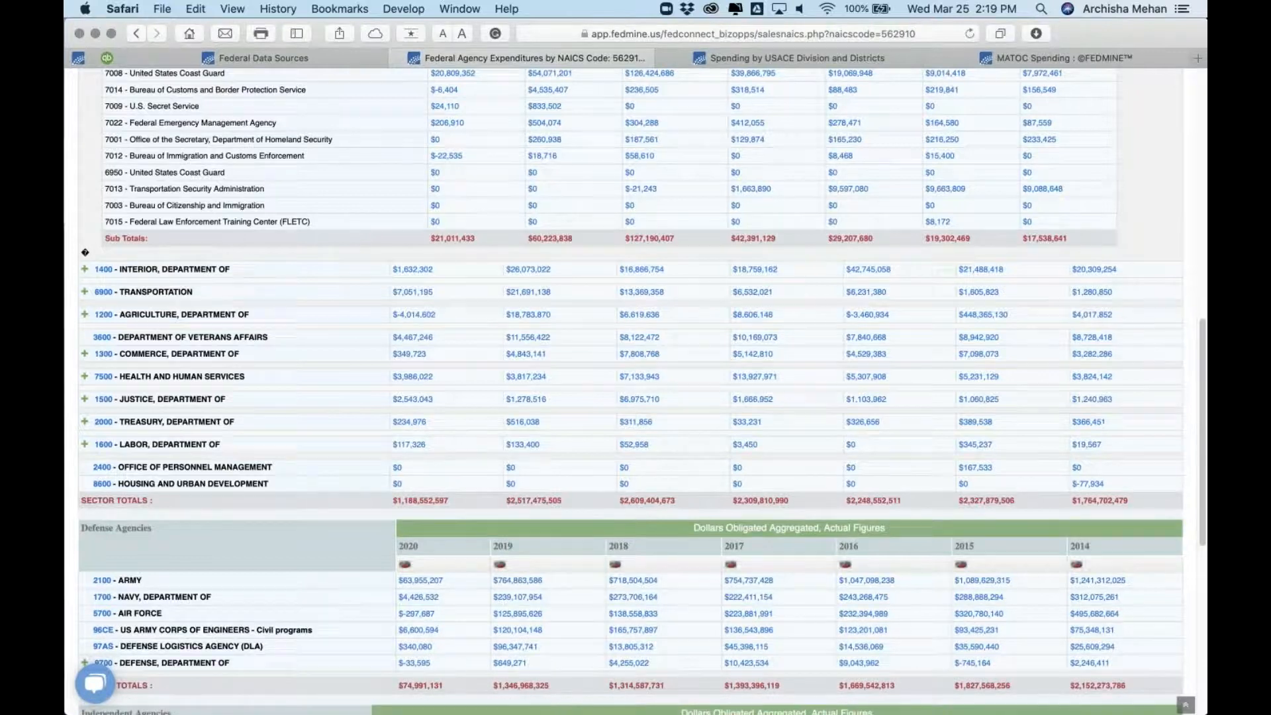
pyautogui.scroll(7, 636, 390)
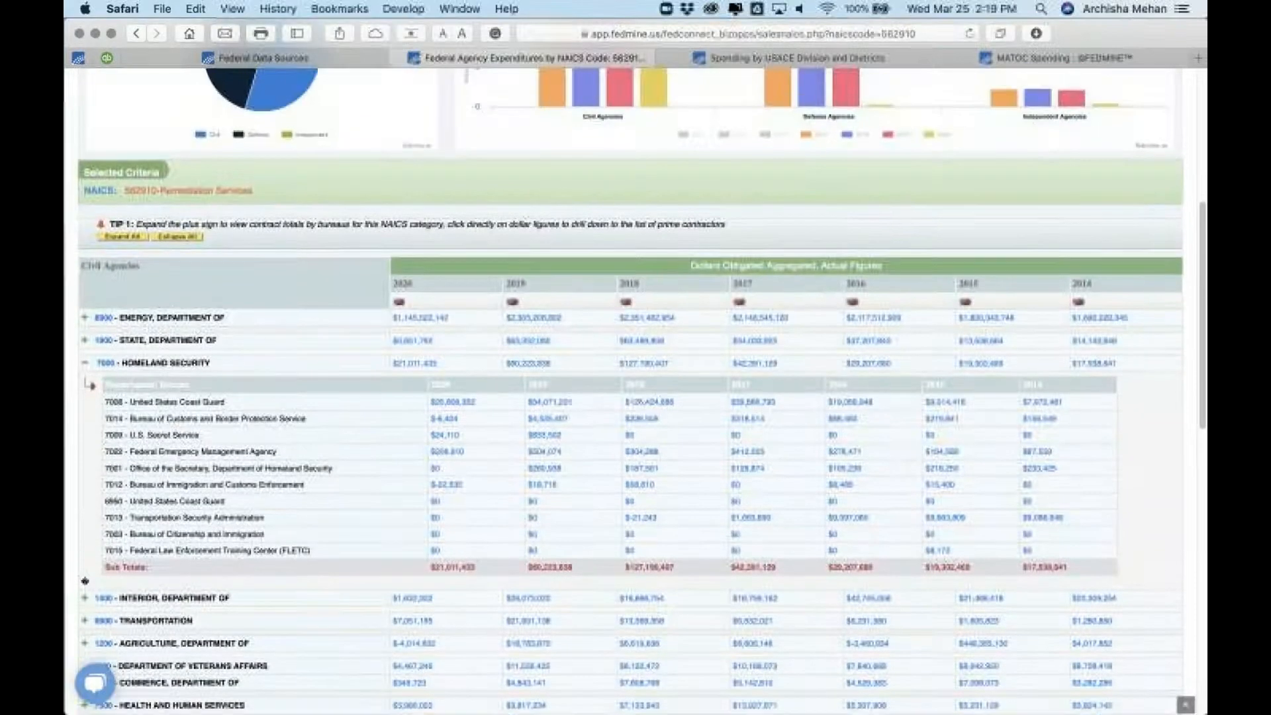
pyautogui.scroll(2, 635, 391)
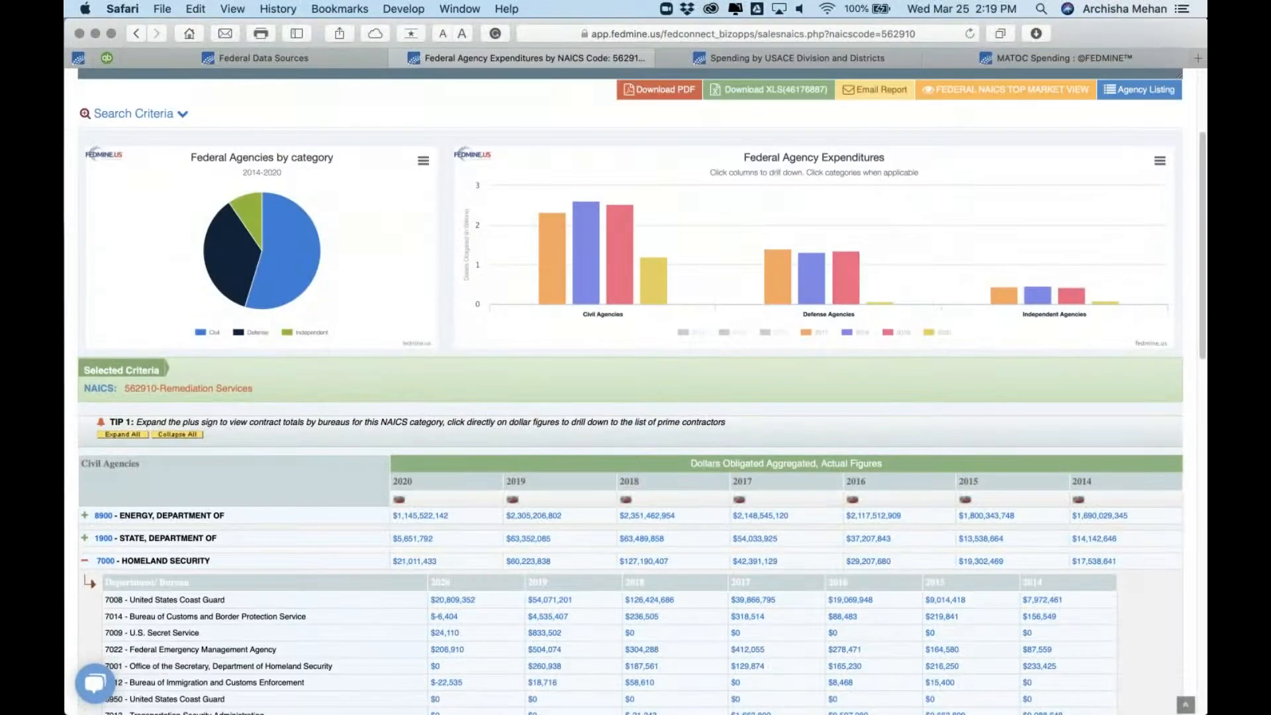
pyautogui.scroll(3, 636, 390)
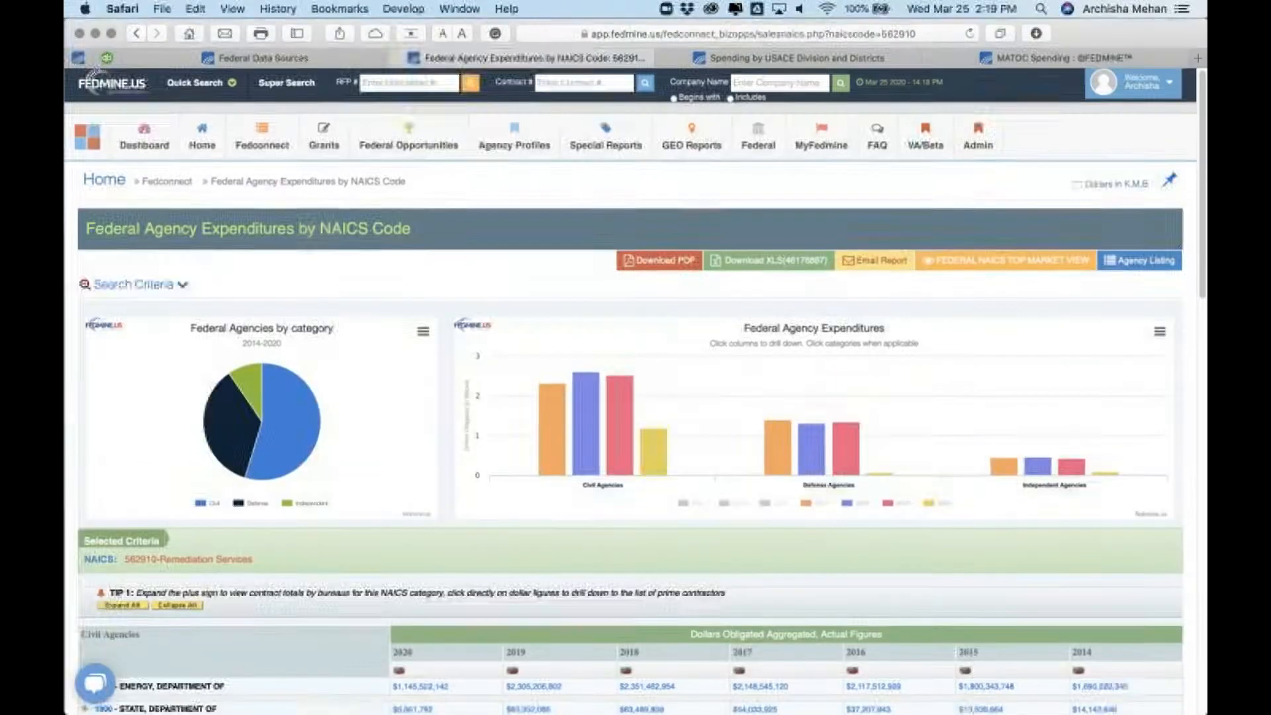
# - Reopen the NAICS Industry Sector Profiles search criteria and begin a new NAICS code with '5'
pyautogui.click(272, 170)
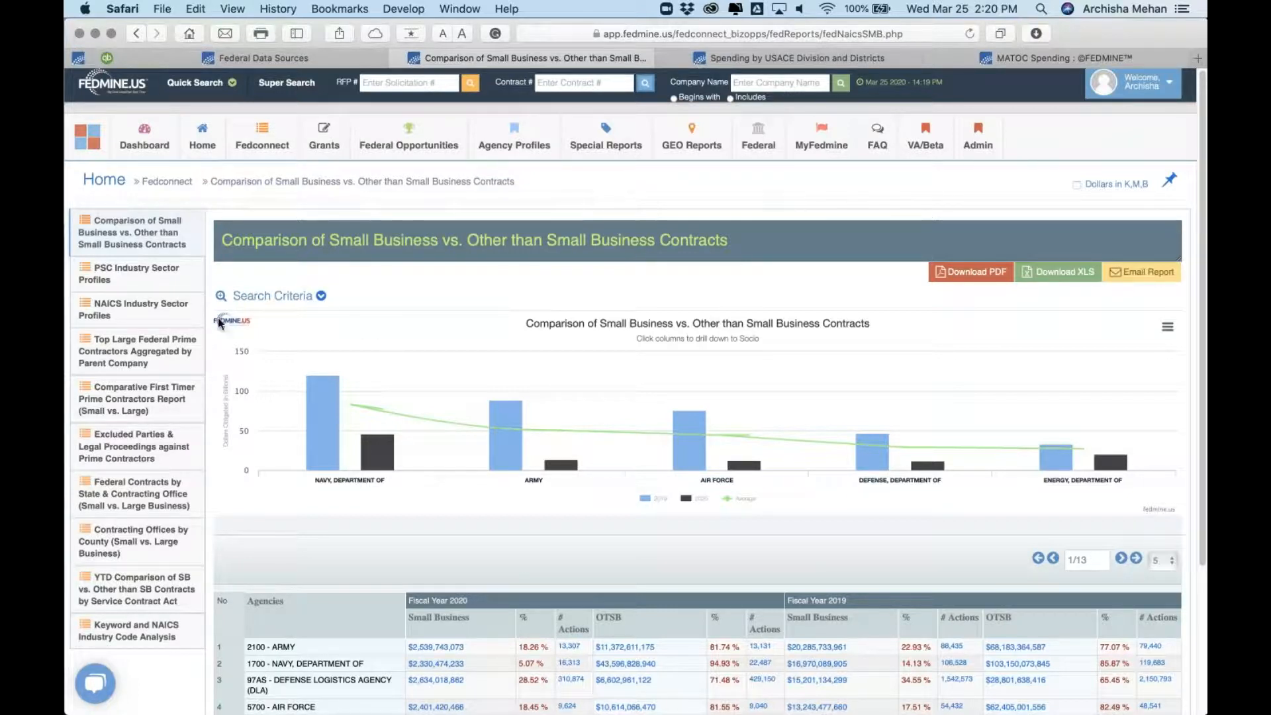
pyautogui.click(174, 309)
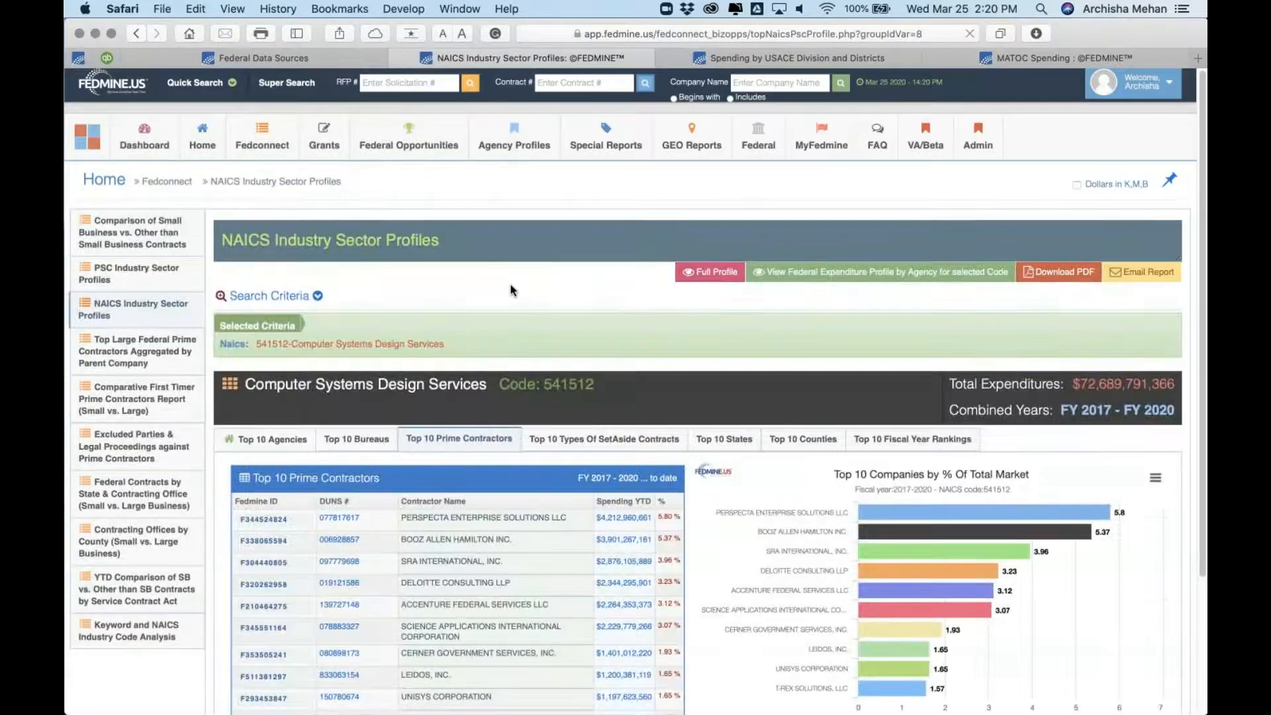
pyautogui.click(317, 296)
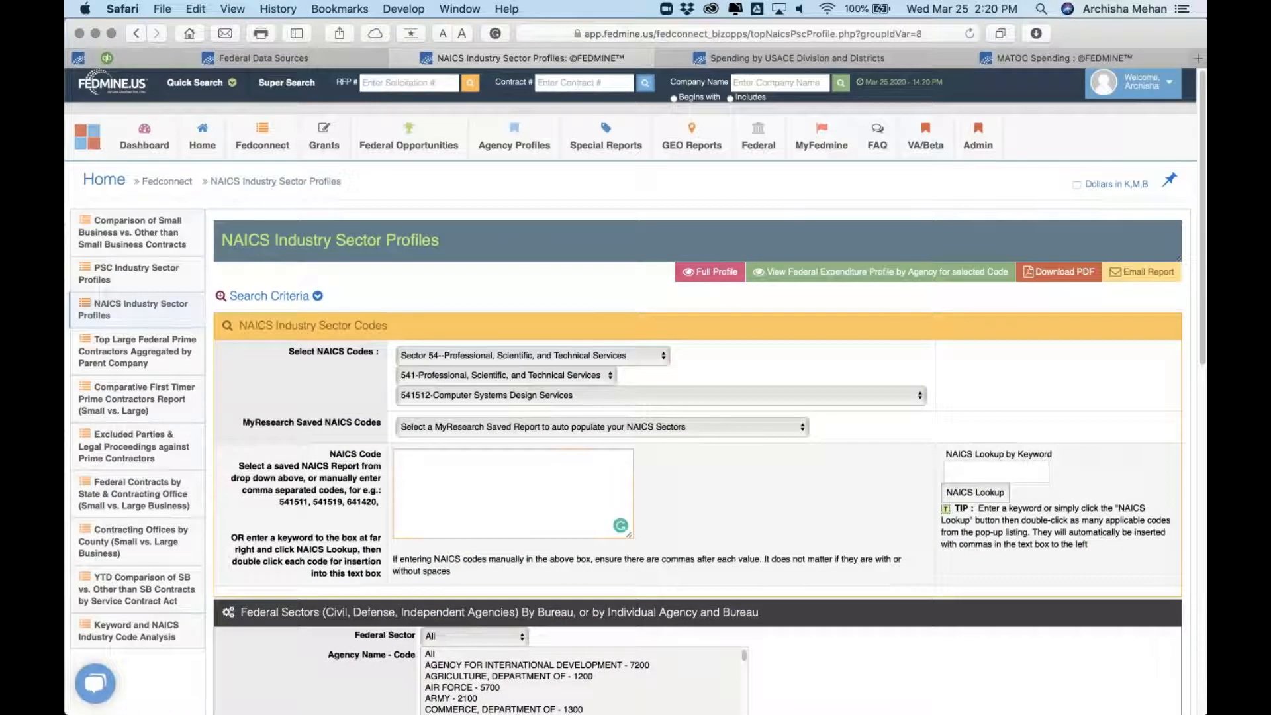
pyautogui.write('5')
# - Open a new Contracts Search with Fiscal Year set to All
pyautogui.click(235, 84)
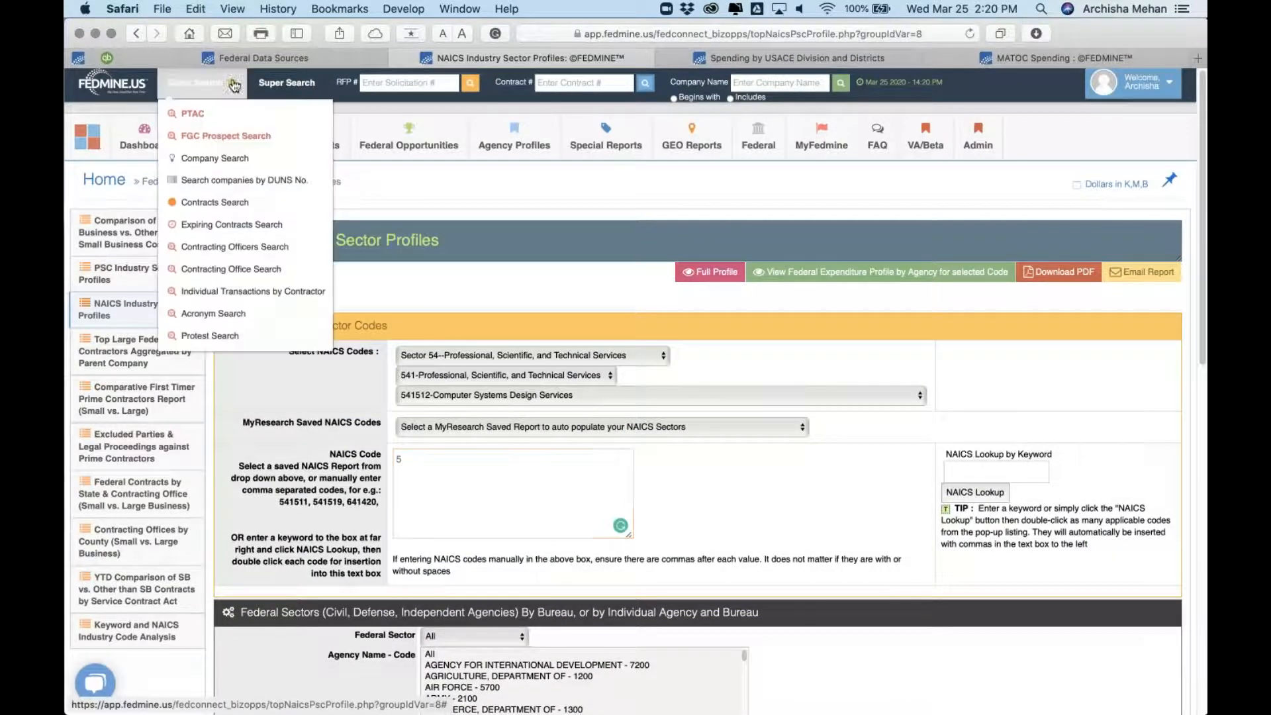
pyautogui.click(255, 201)
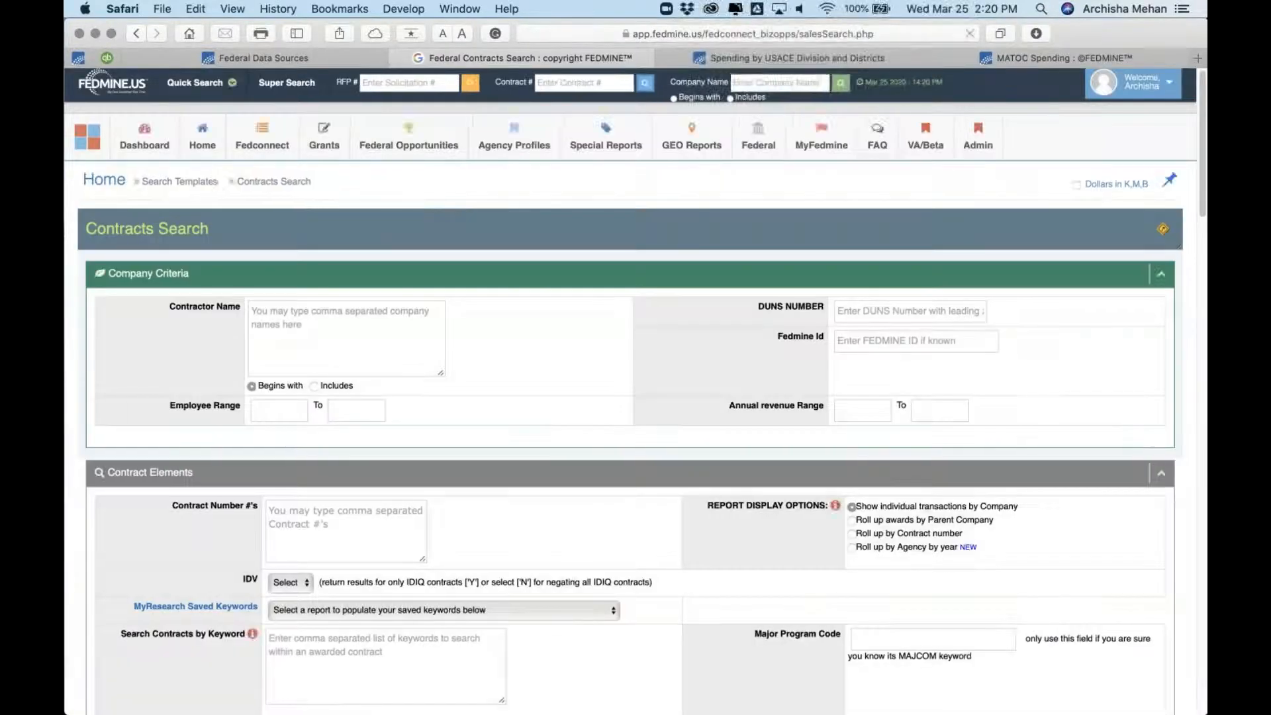
pyautogui.scroll(-5, 808, 397)
pyautogui.scroll(-3, 808, 398)
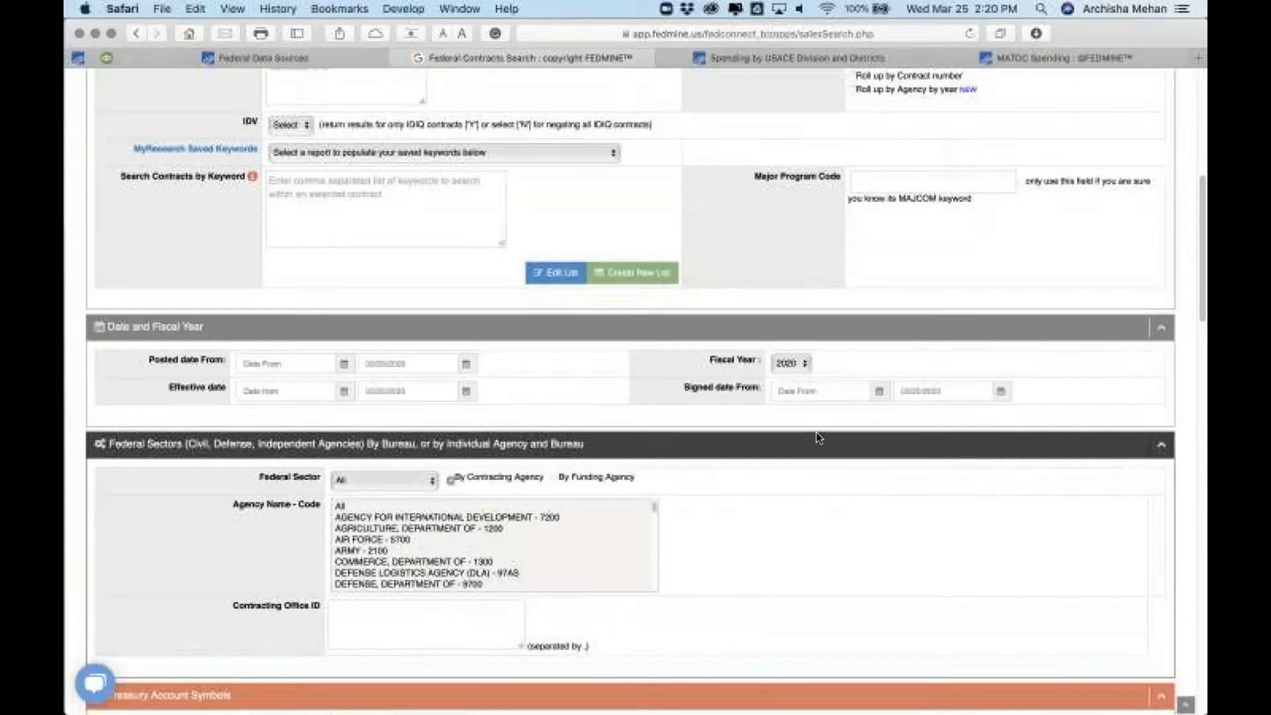
pyautogui.click(801, 361)
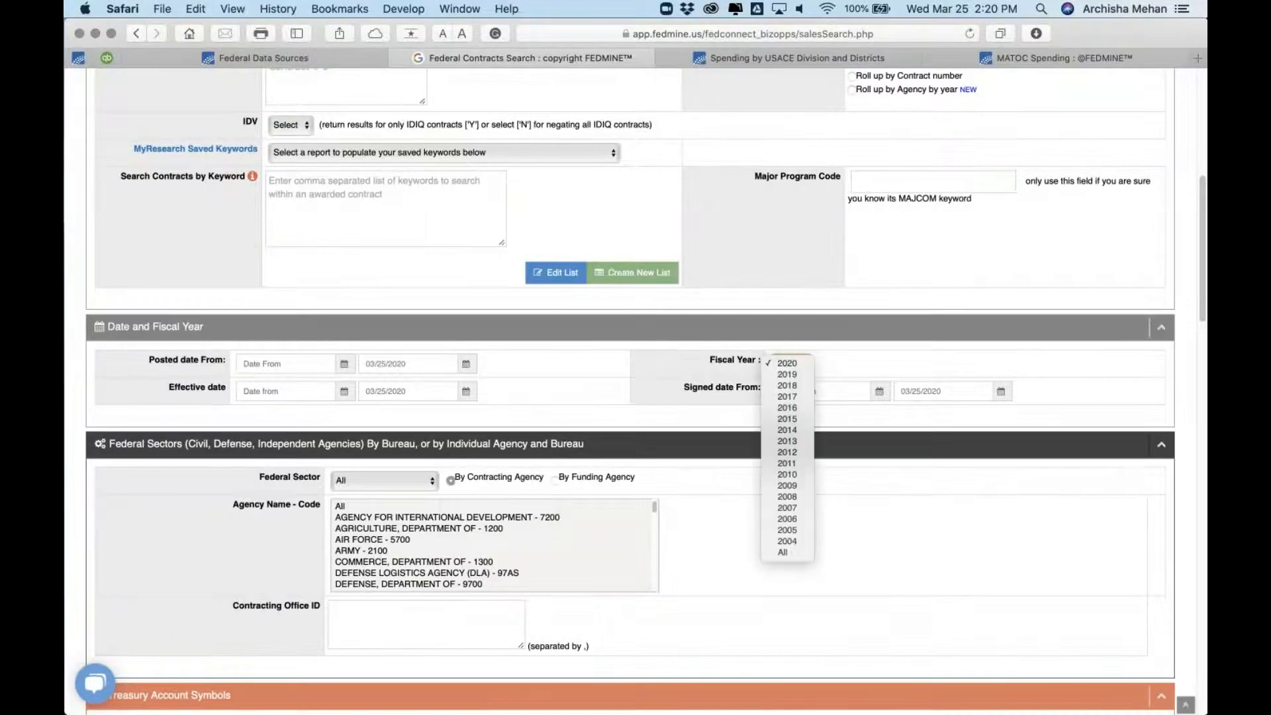
pyautogui.click(794, 555)
# - Browse the Signed date From calendar back to April 2018
pyautogui.click(851, 392)
pyautogui.tripleClick(782, 422)
pyautogui.tripleClick(782, 421)
pyautogui.click(782, 421)
pyautogui.doubleClick(783, 421)
pyautogui.click(783, 421)
pyautogui.doubleClick(782, 421)
pyautogui.doubleClick(782, 421)
pyautogui.click(783, 421)
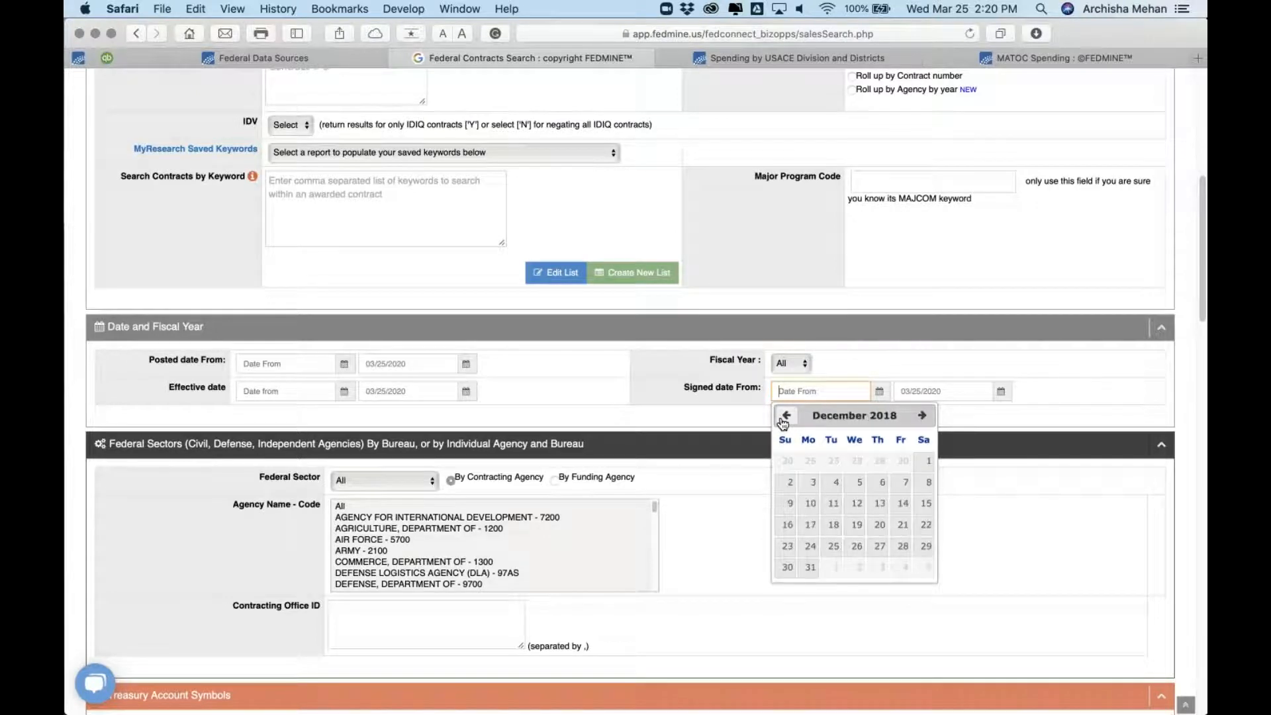
pyautogui.click(783, 421)
pyautogui.click(783, 421)
pyautogui.doubleClick(783, 421)
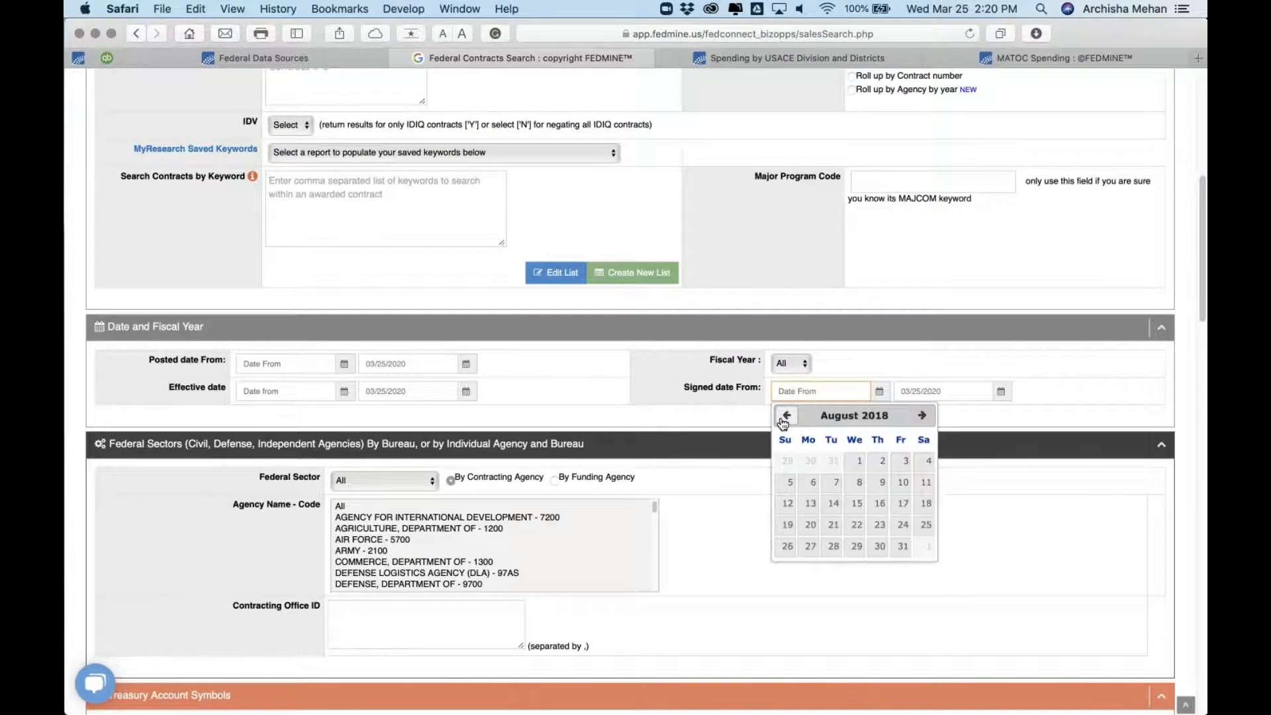
pyautogui.click(783, 421)
pyautogui.click(785, 417)
pyautogui.click(785, 417)
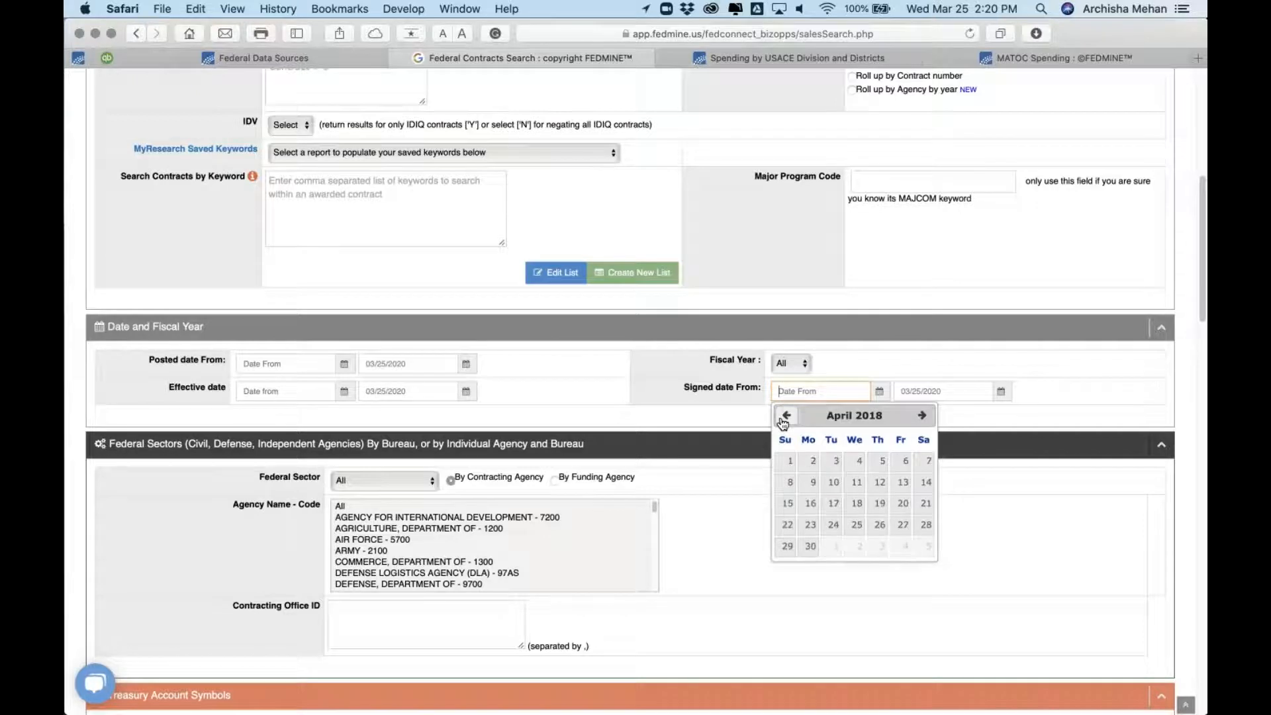
# - Page the calendar forward to October 2018, then close it leaving the signed date open-ended
pyautogui.click(921, 417)
pyautogui.click(921, 417)
pyautogui.click(922, 417)
pyautogui.click(921, 417)
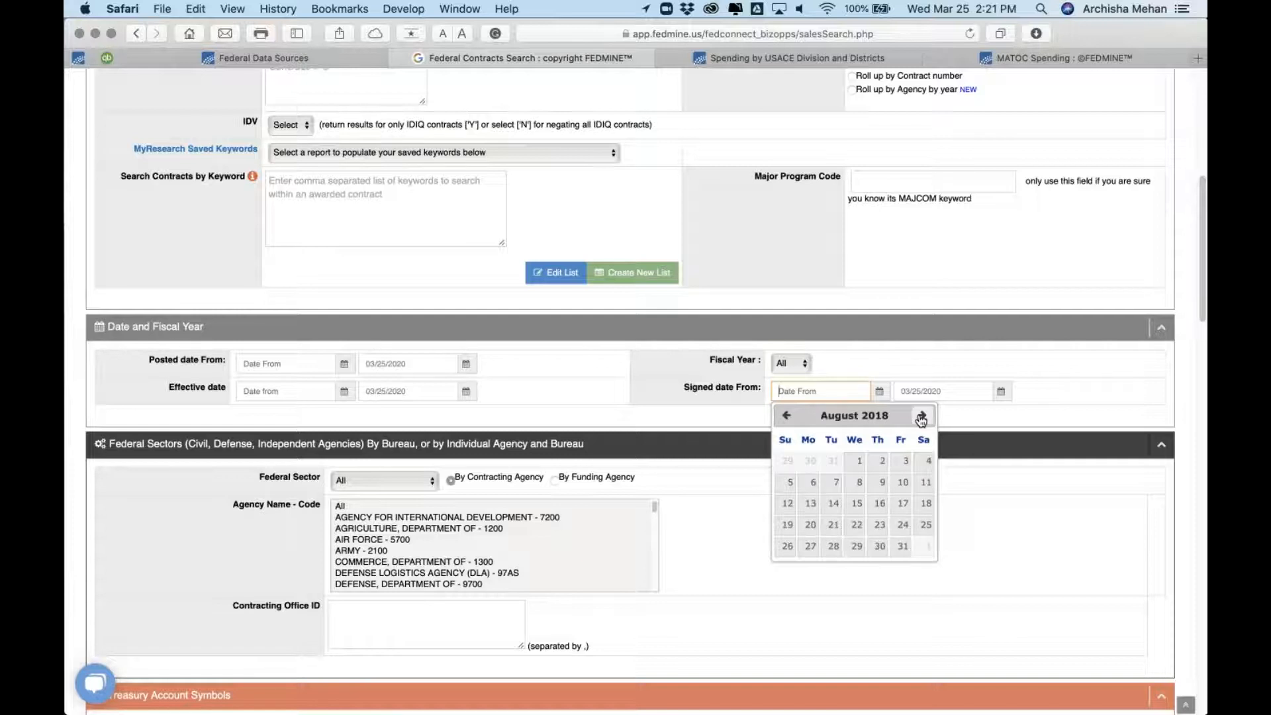
pyautogui.click(922, 417)
pyautogui.click(922, 417)
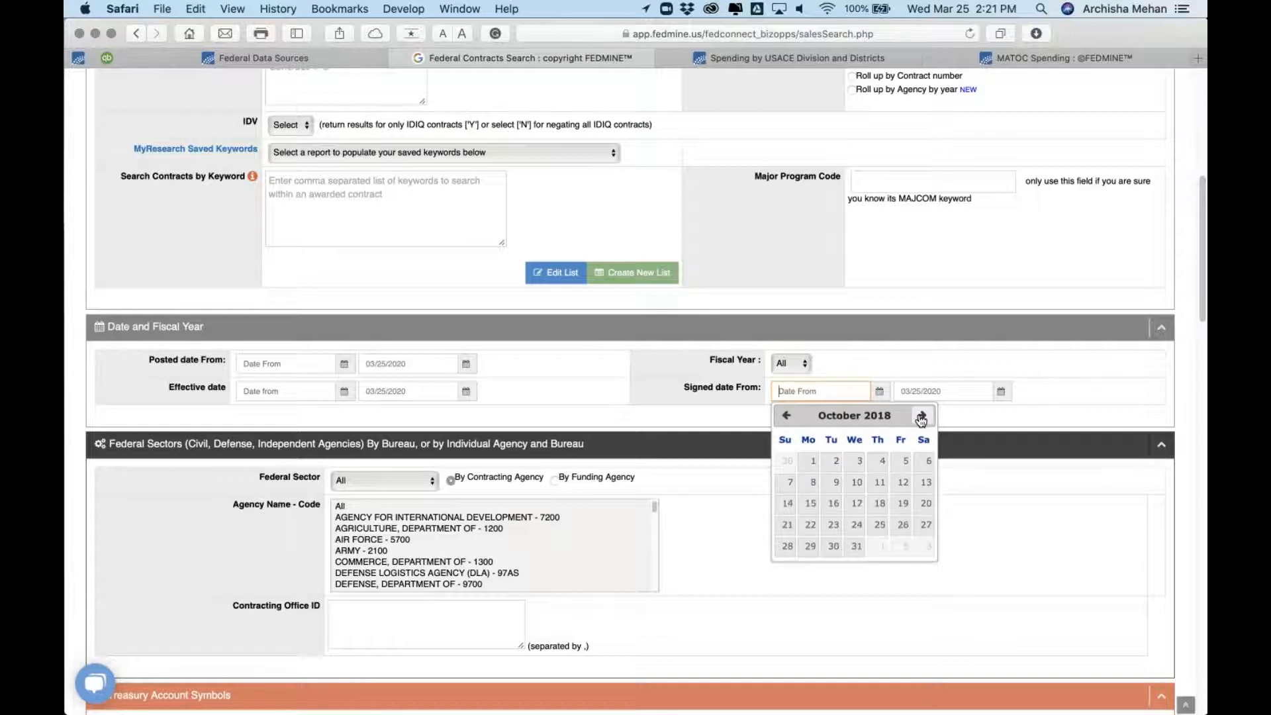
pyautogui.click(988, 539)
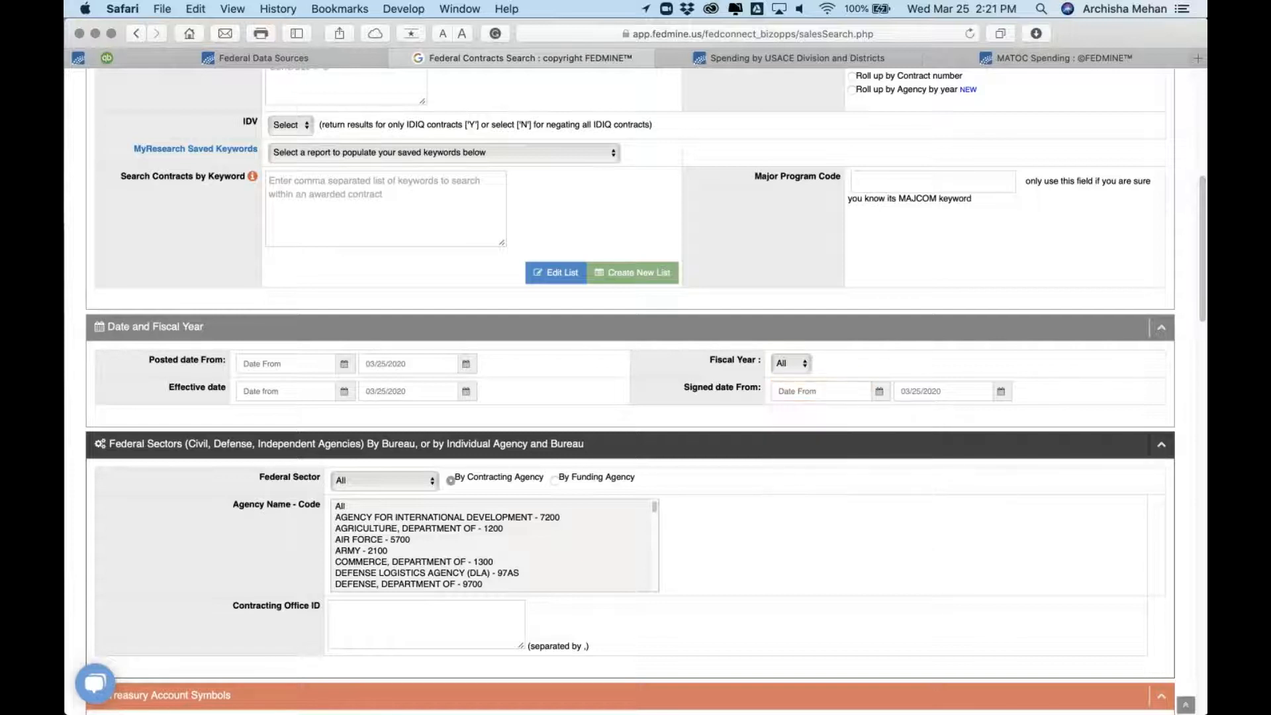
pyautogui.click(871, 391)
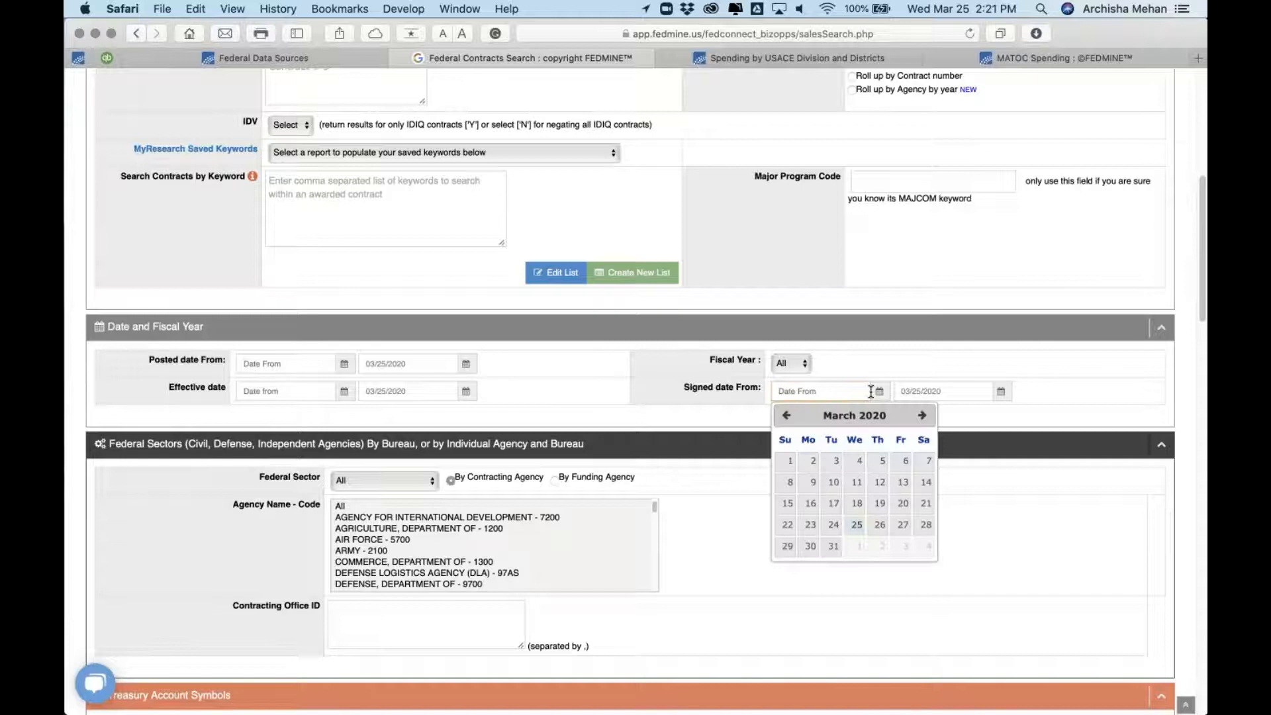
pyautogui.scroll(10, 871, 392)
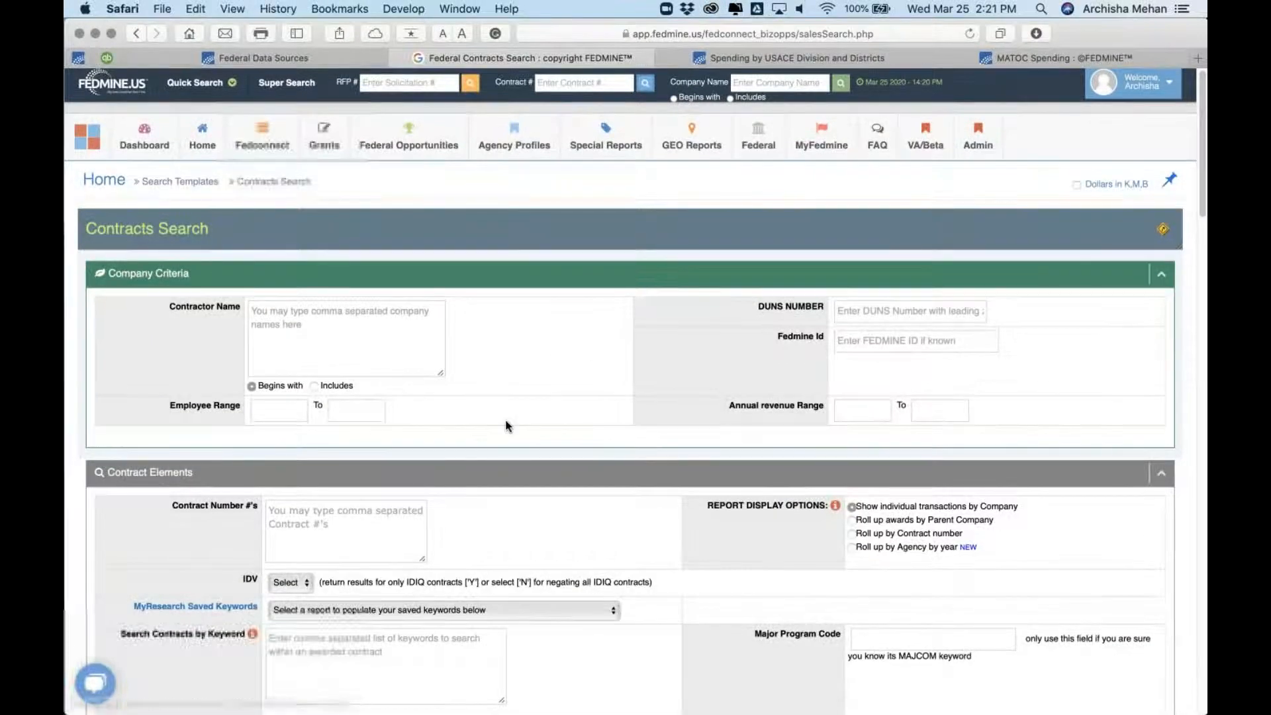
pyautogui.scroll(-6, 505, 422)
pyautogui.scroll(-3, 506, 419)
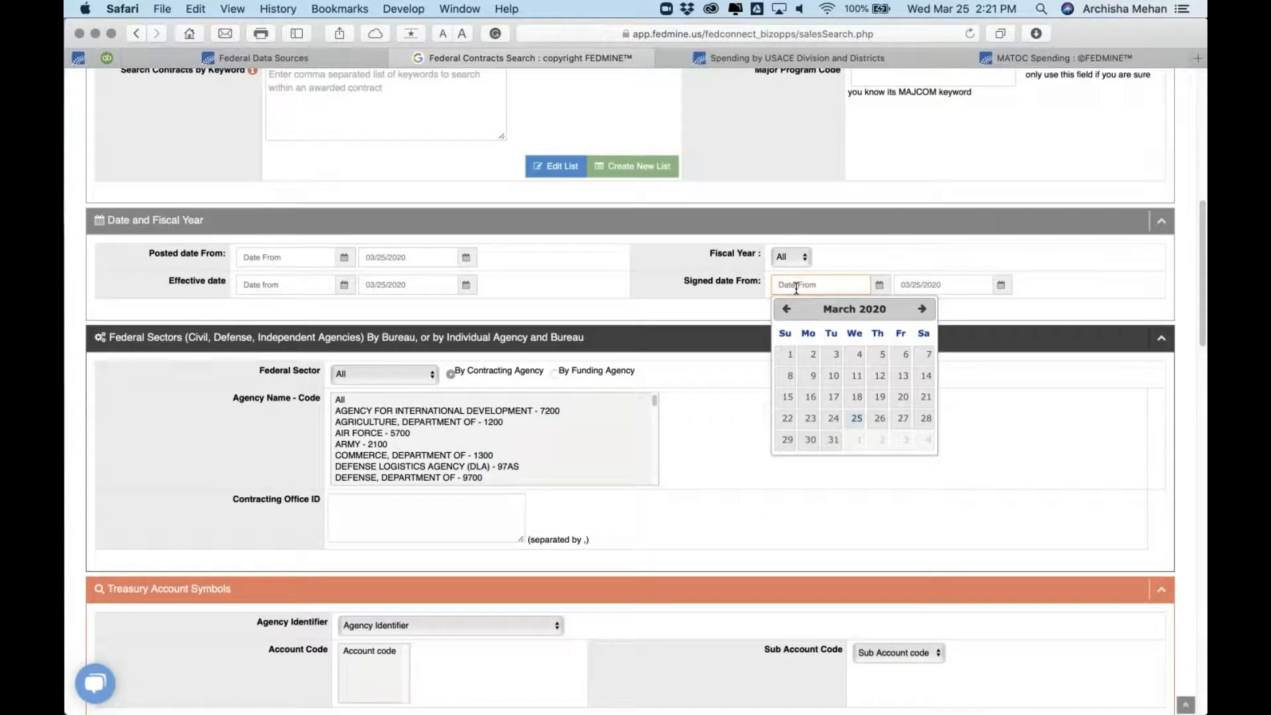
# - Set the contracts search fiscal year to 2019
pyautogui.click(791, 257)
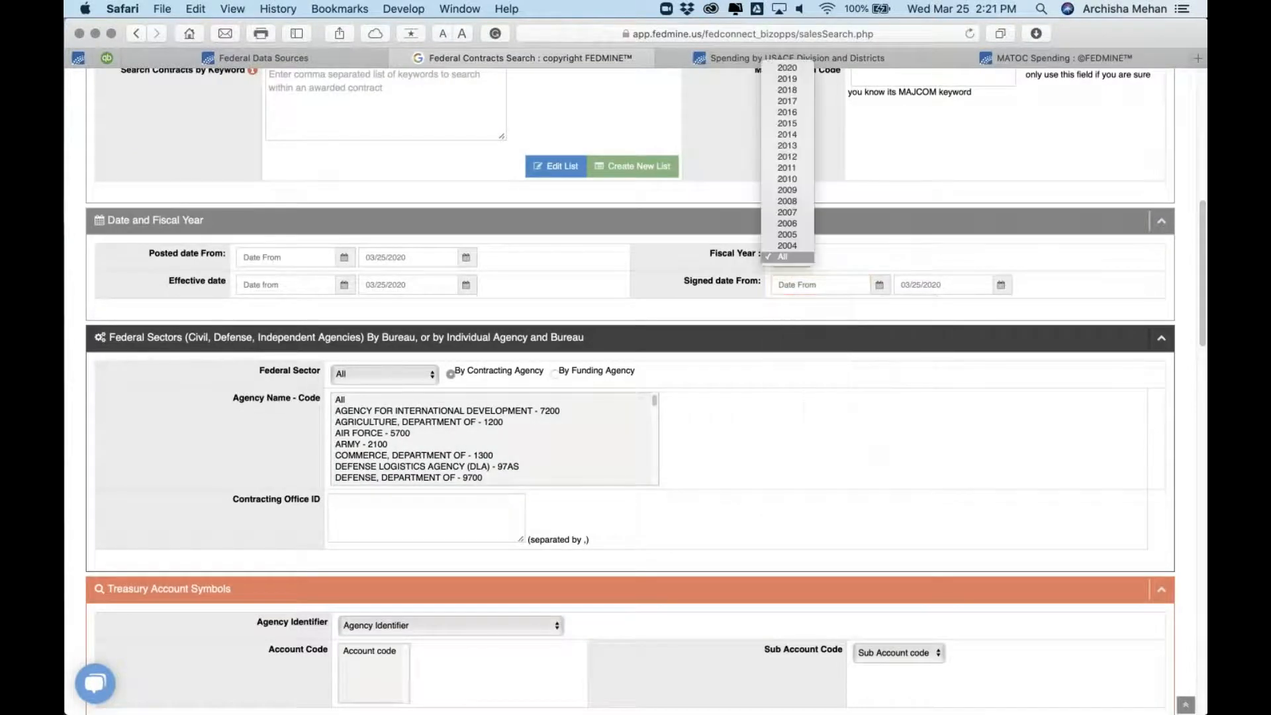
pyautogui.click(788, 79)
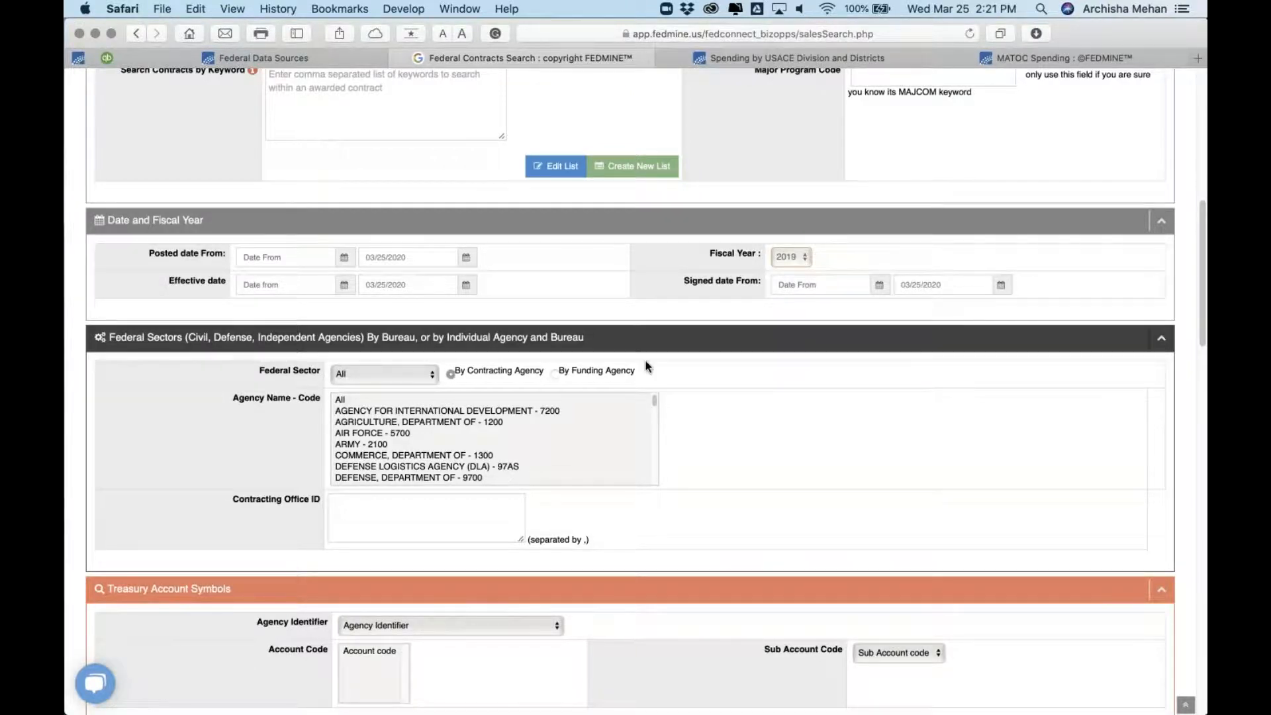
pyautogui.scroll(-6, 694, 513)
pyautogui.scroll(-5, 694, 513)
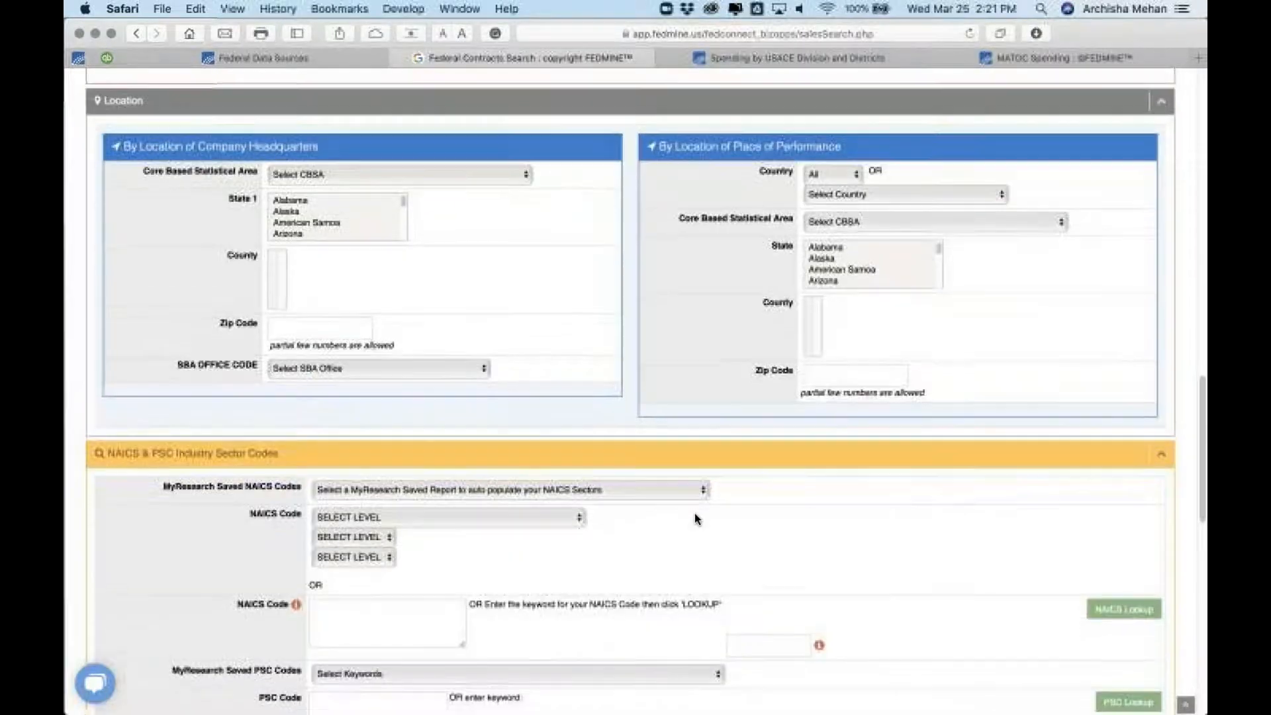
pyautogui.scroll(-1, 854, 254)
pyautogui.scroll(-5, 854, 254)
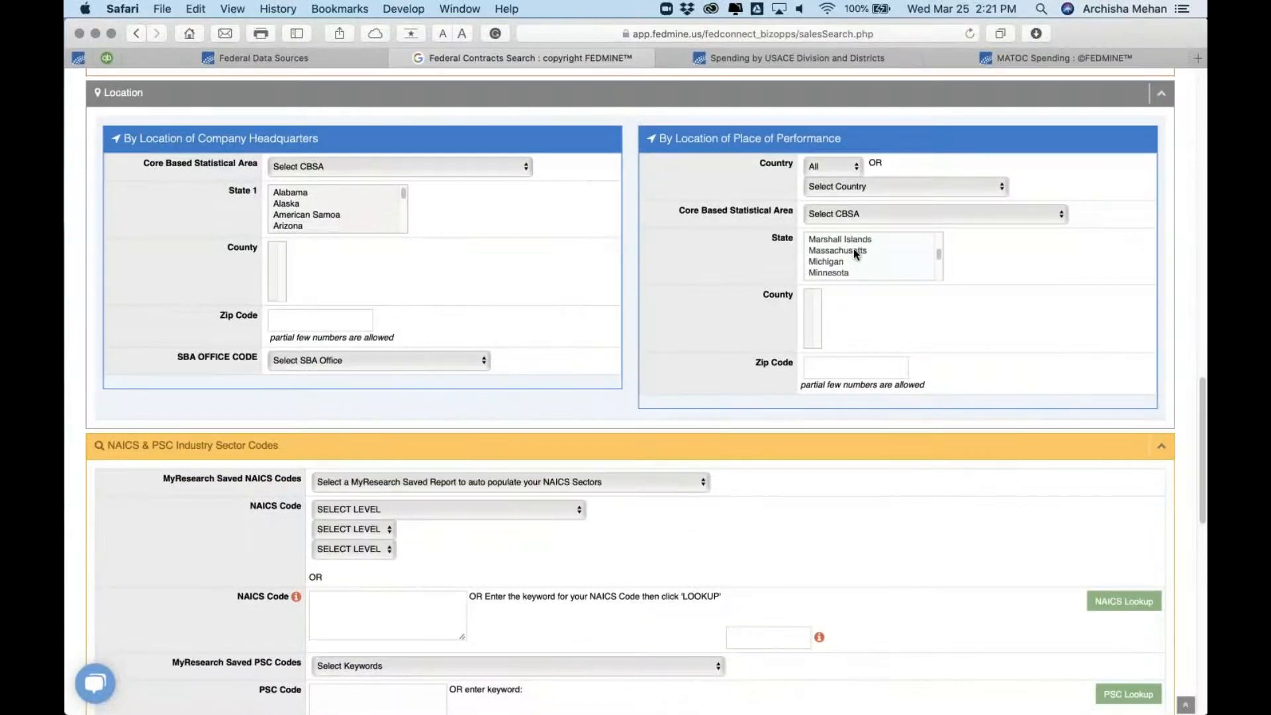
pyautogui.scroll(-6, 854, 253)
pyautogui.scroll(4, 854, 253)
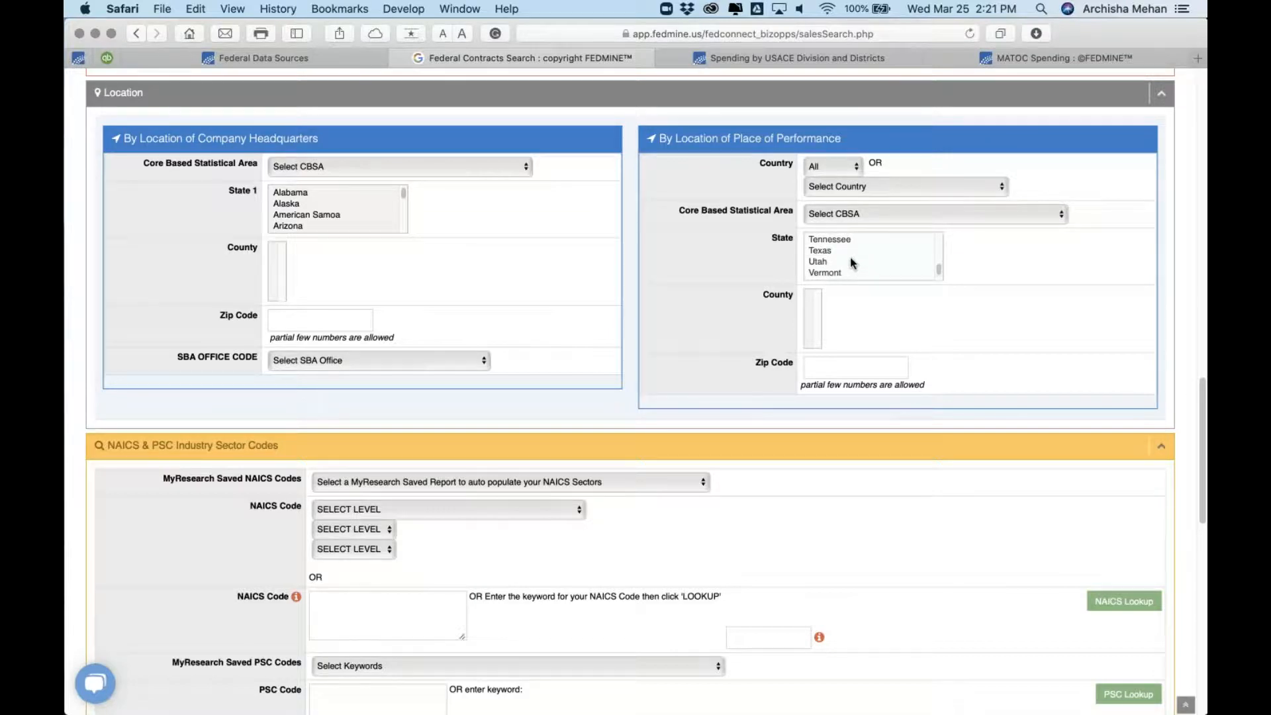
# - Limit place of performance to Utah and enter NAICS code 562910
pyautogui.click(854, 262)
pyautogui.scroll(-4, 521, 538)
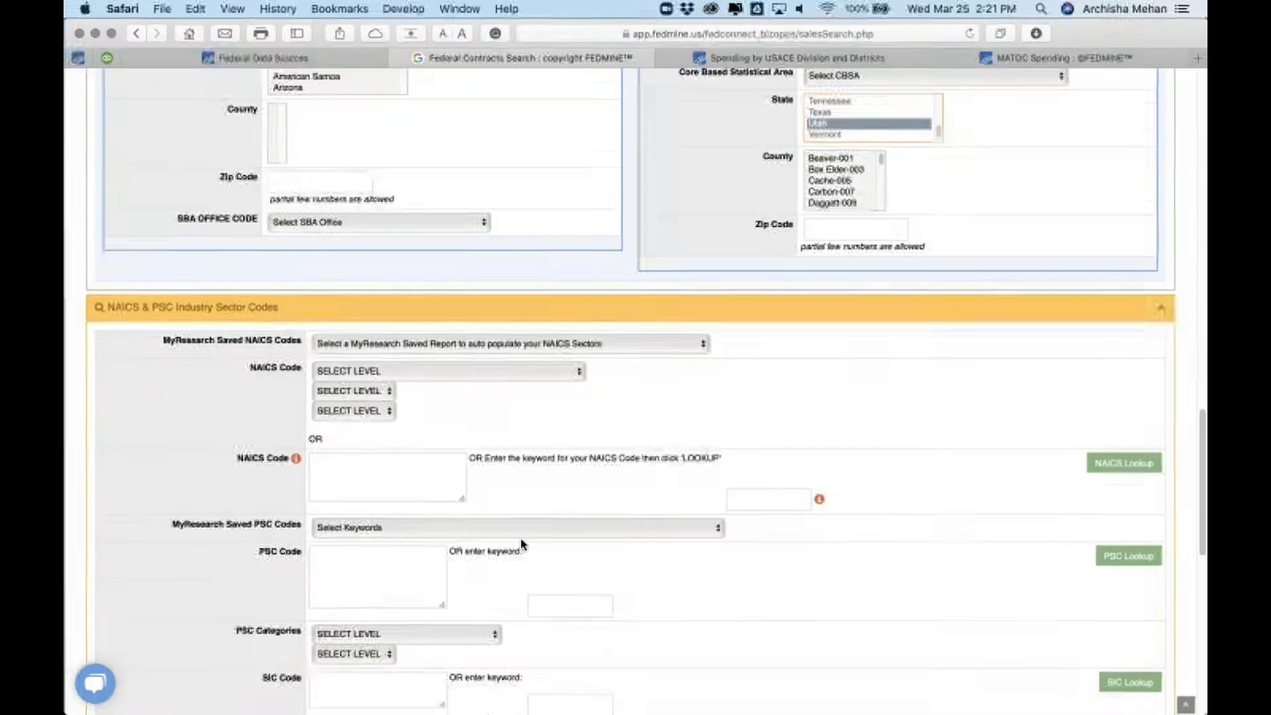
pyautogui.click(377, 471)
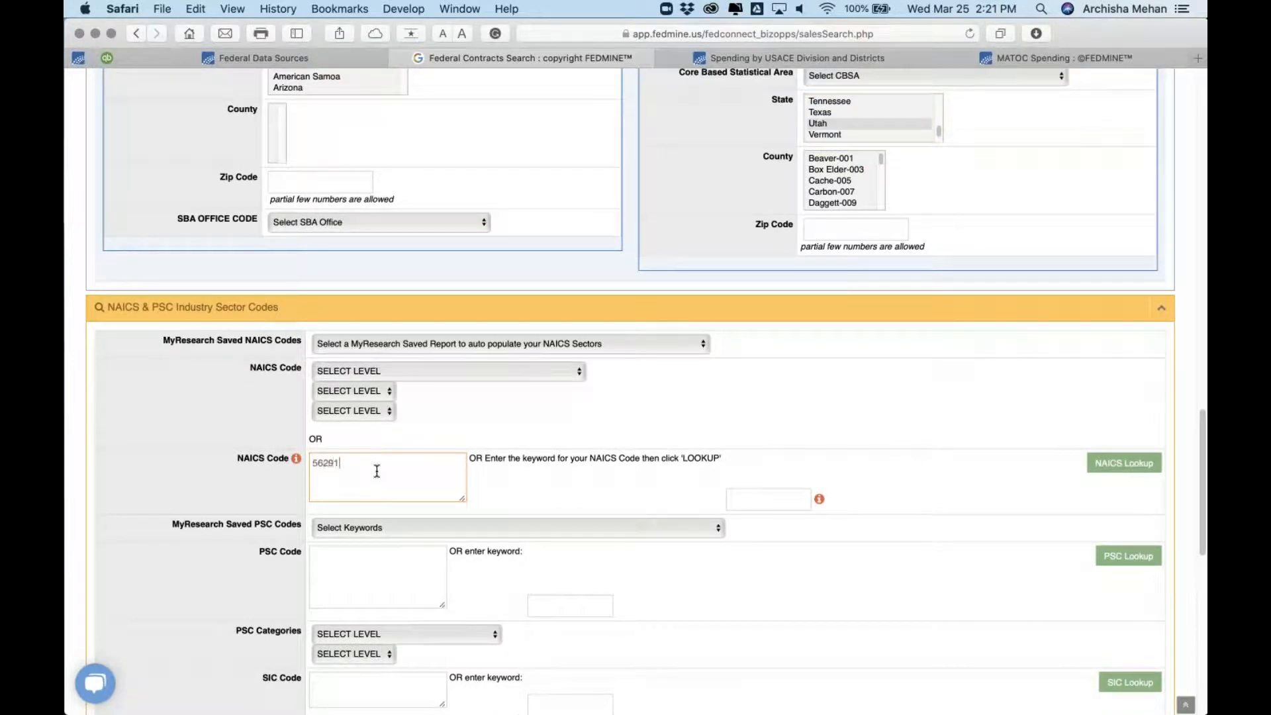
pyautogui.click(857, 621)
pyautogui.scroll(-10, 857, 621)
pyautogui.scroll(-11, 856, 621)
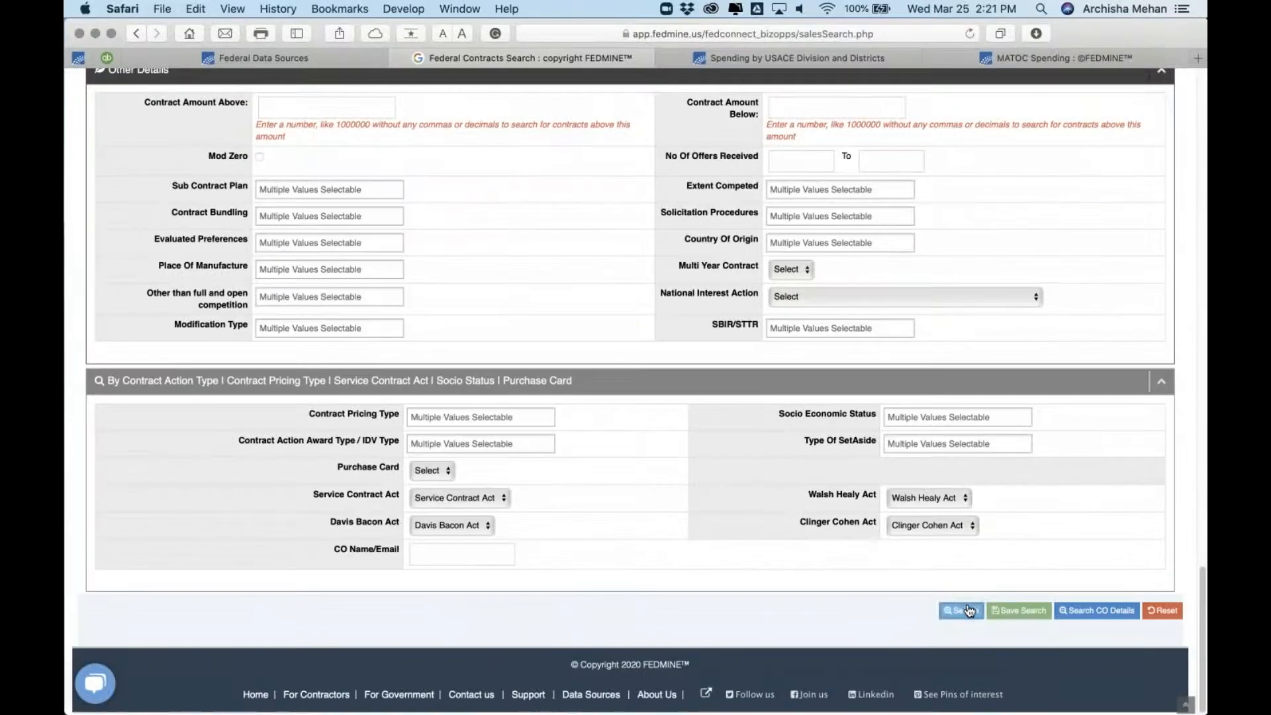
# - Run the search and review the 85 actions across 33 companies, led by Portage, Inc
pyautogui.click(965, 609)
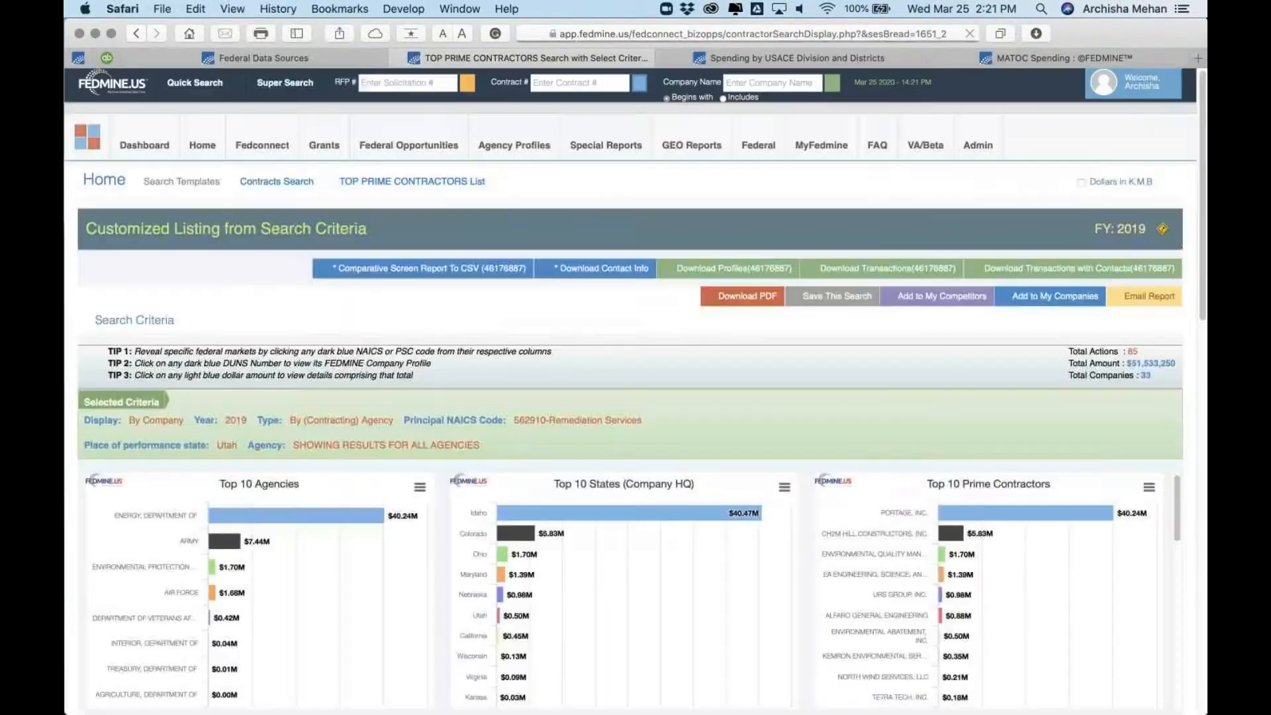
pyautogui.scroll(-7, 630, 391)
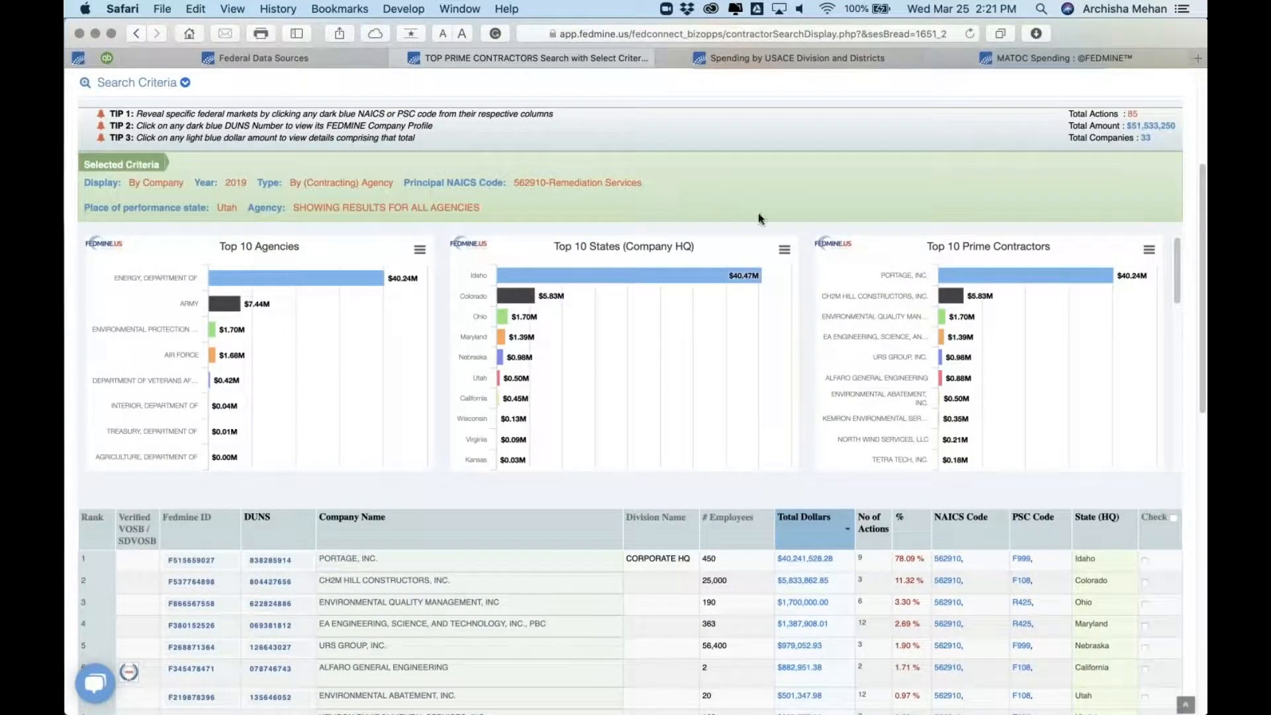
pyautogui.scroll(-10, 764, 383)
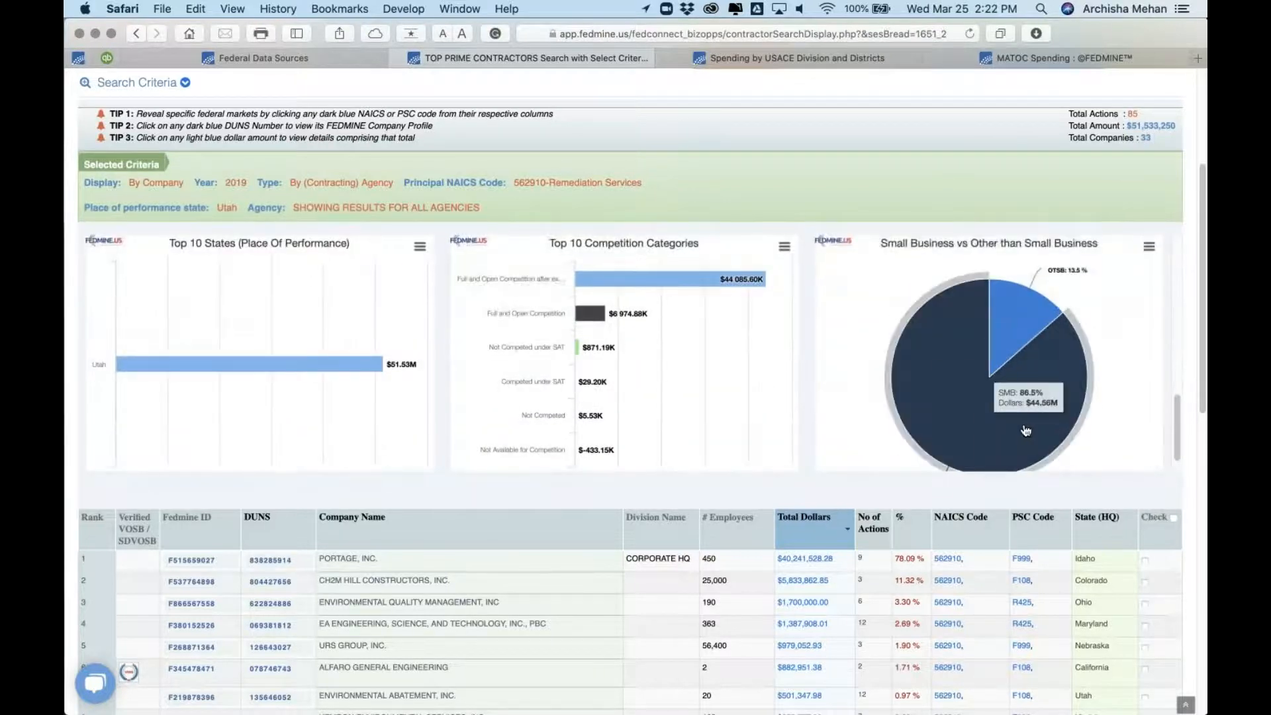
pyautogui.moveTo(1046, 275)
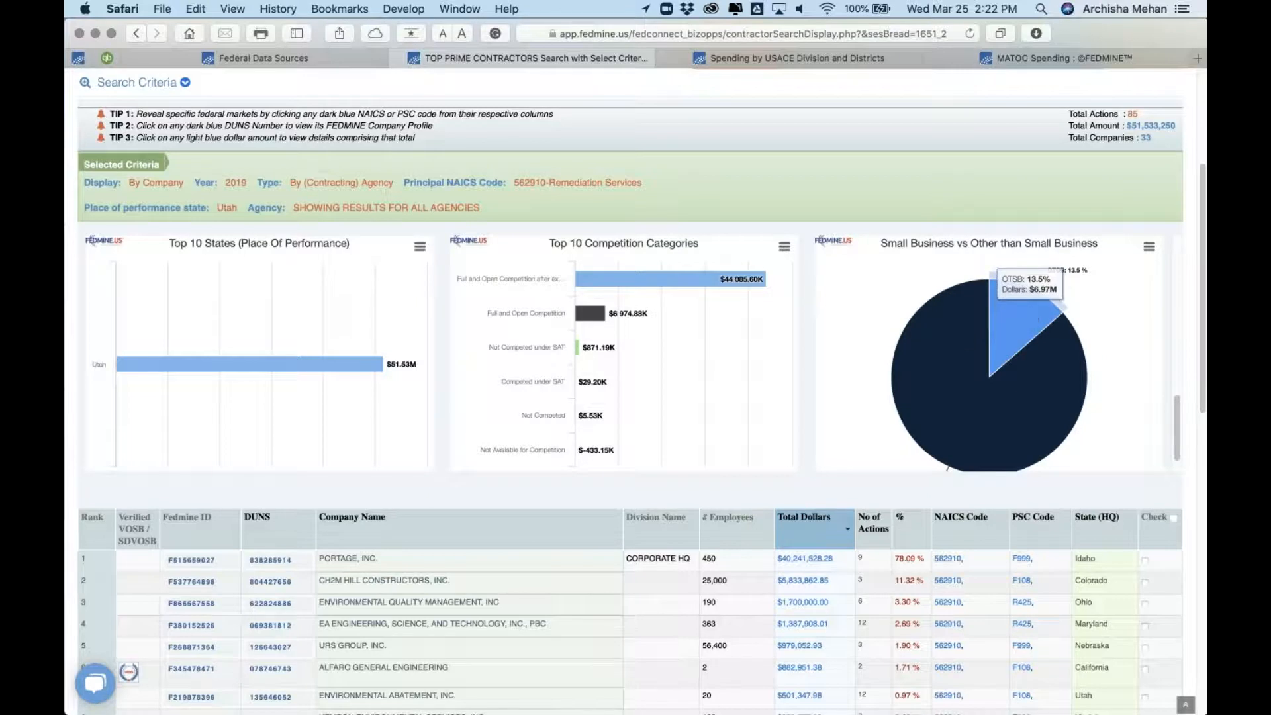
pyautogui.scroll(-5, 609, 630)
pyautogui.scroll(-5, 609, 630)
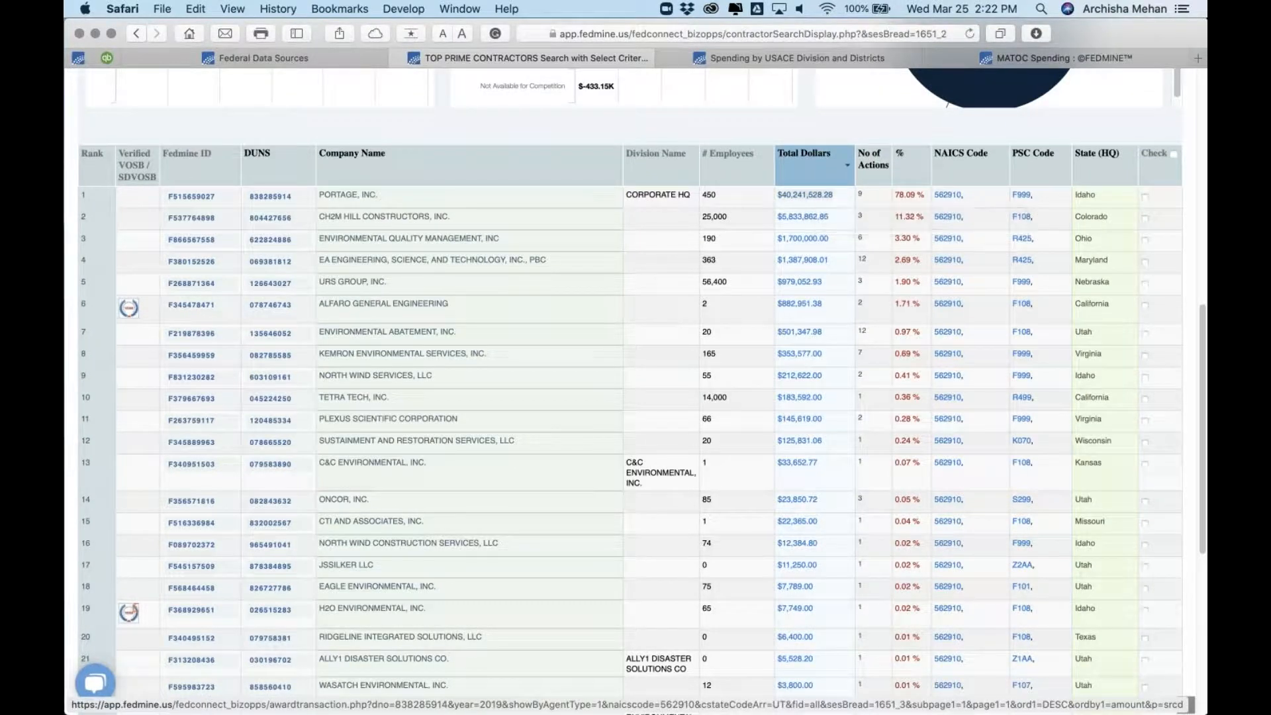
pyautogui.rightClick(832, 196)
# - Show Portage, Inc.'s 2019 award transactions and the $14,469,770.52 Moab Energy contract's details
pyautogui.press('Escape')
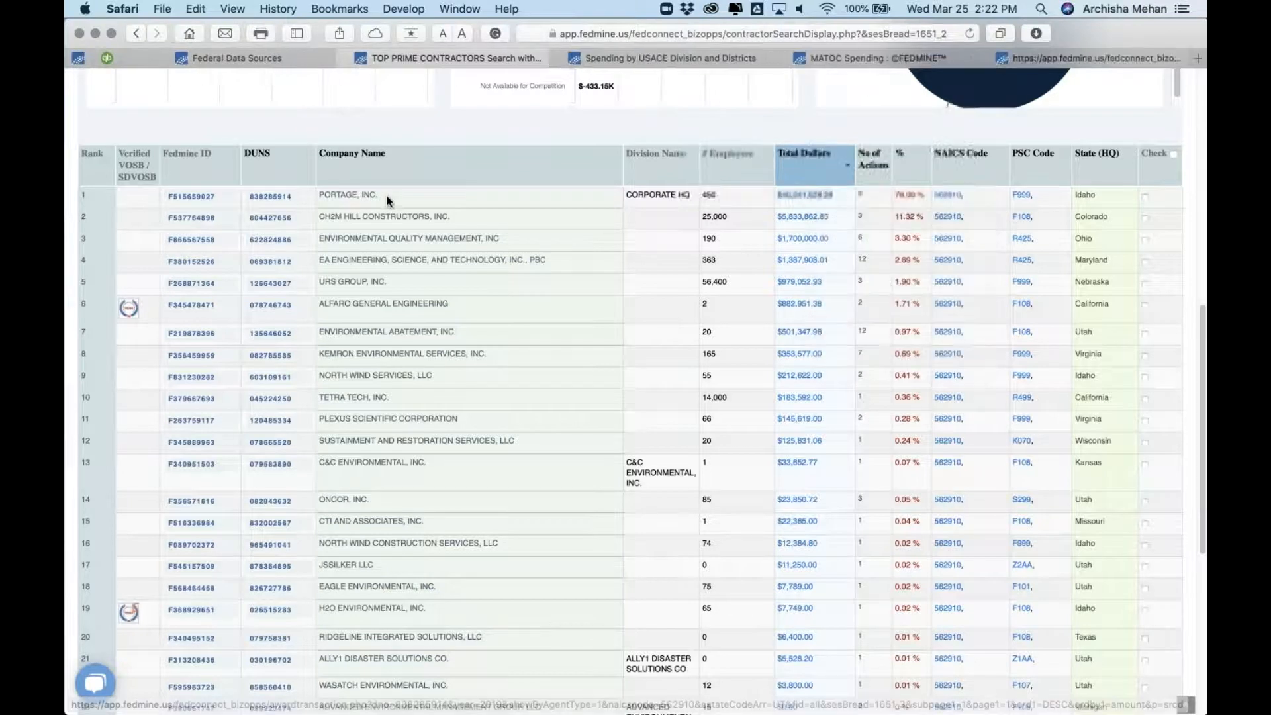
pyautogui.click(1089, 58)
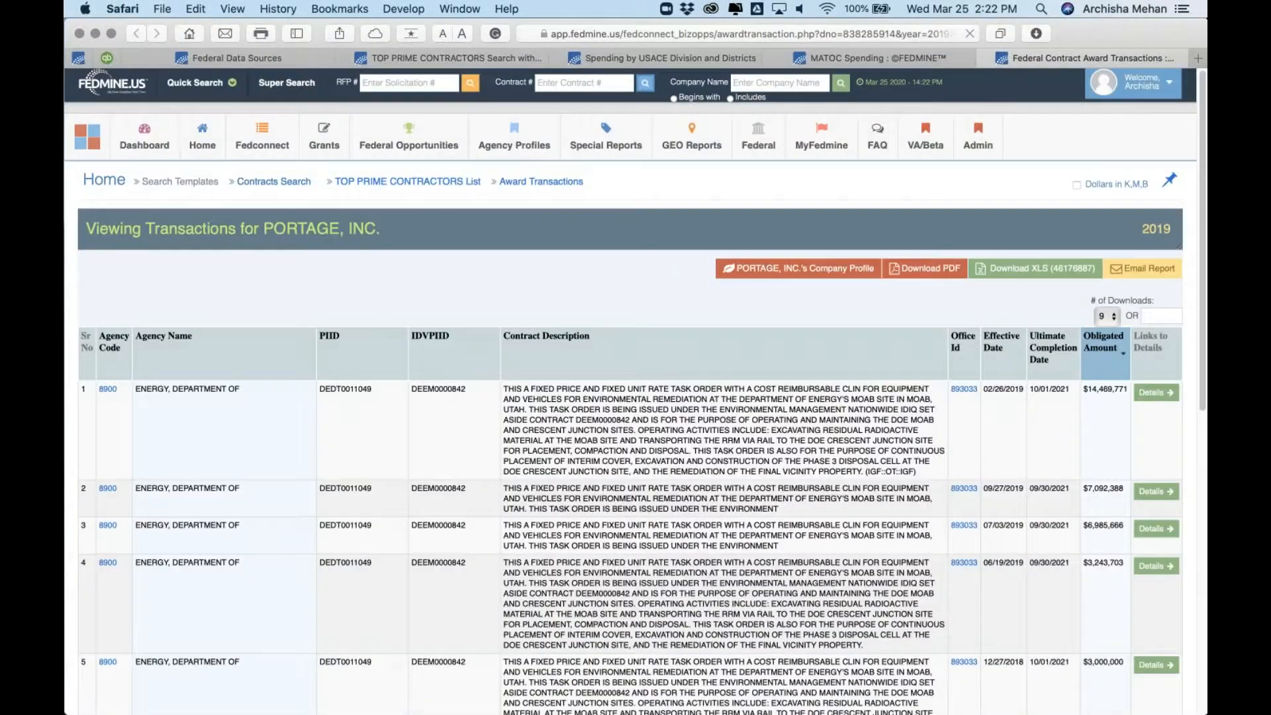
pyautogui.scroll(-3, 750, 482)
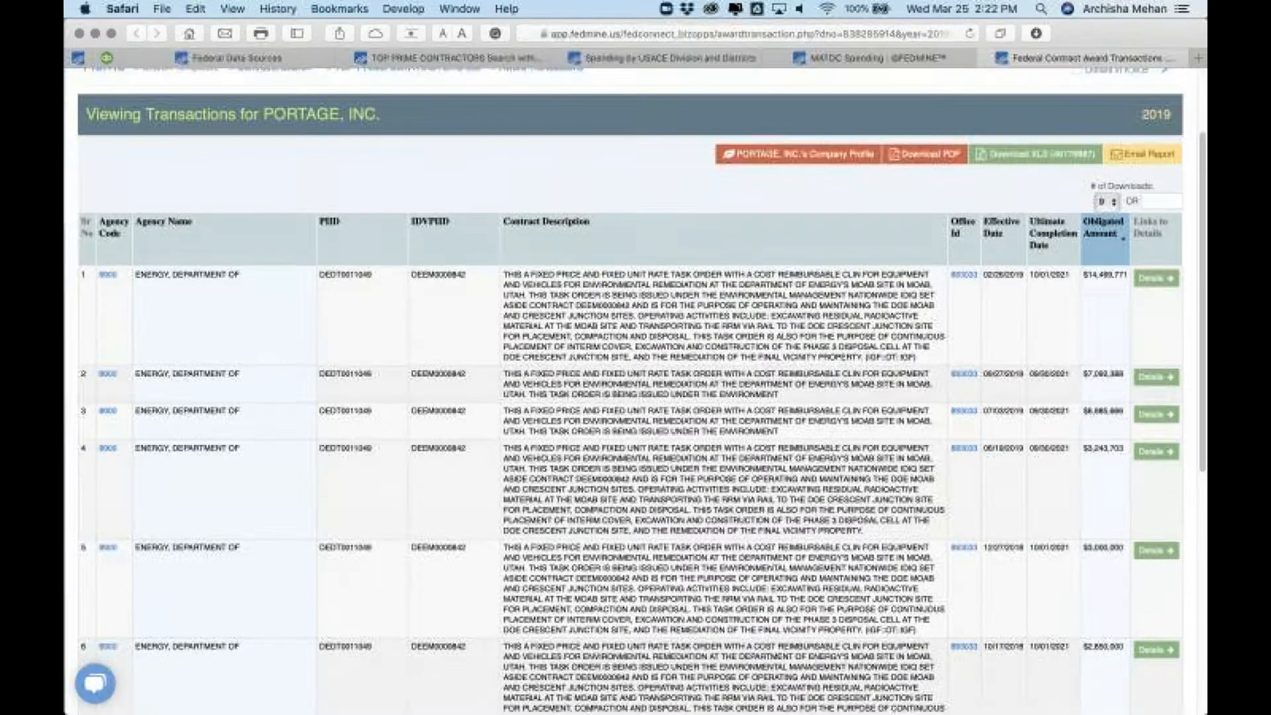
pyautogui.click(1167, 283)
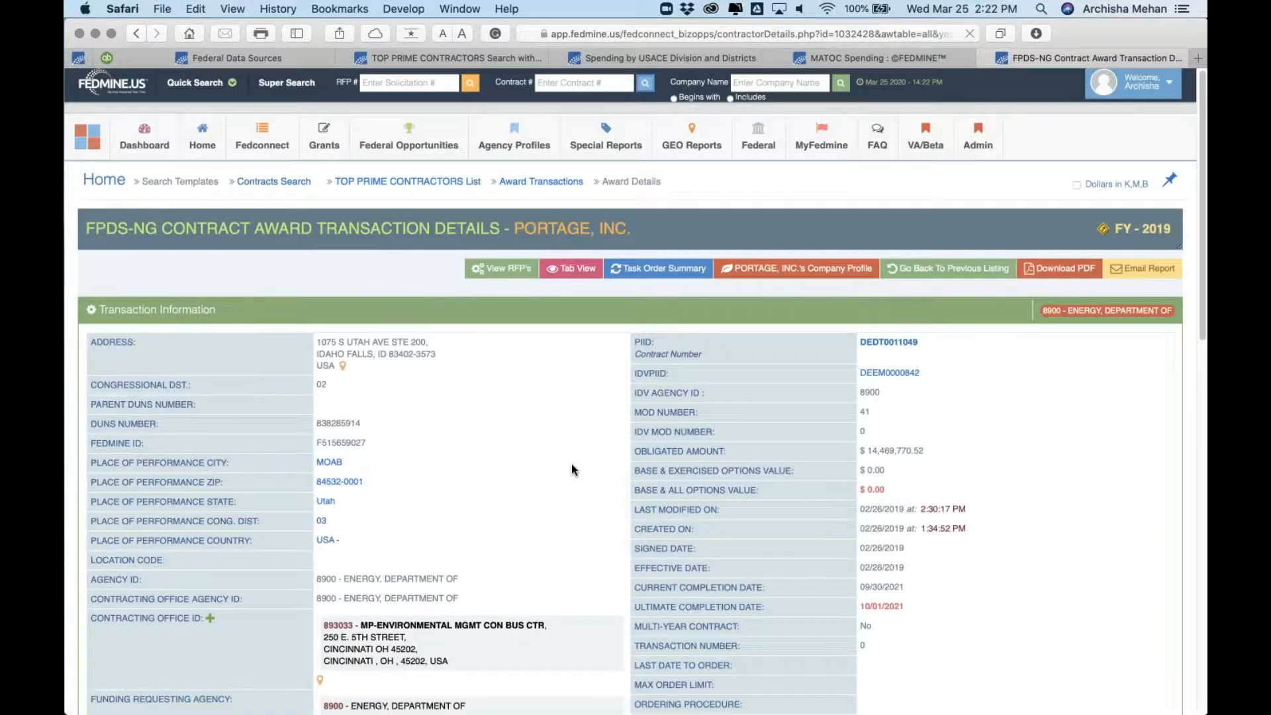
# - Read through the $14,469,770.52 Energy task order details, then go back to Portage's transactions
pyautogui.scroll(-5, 572, 469)
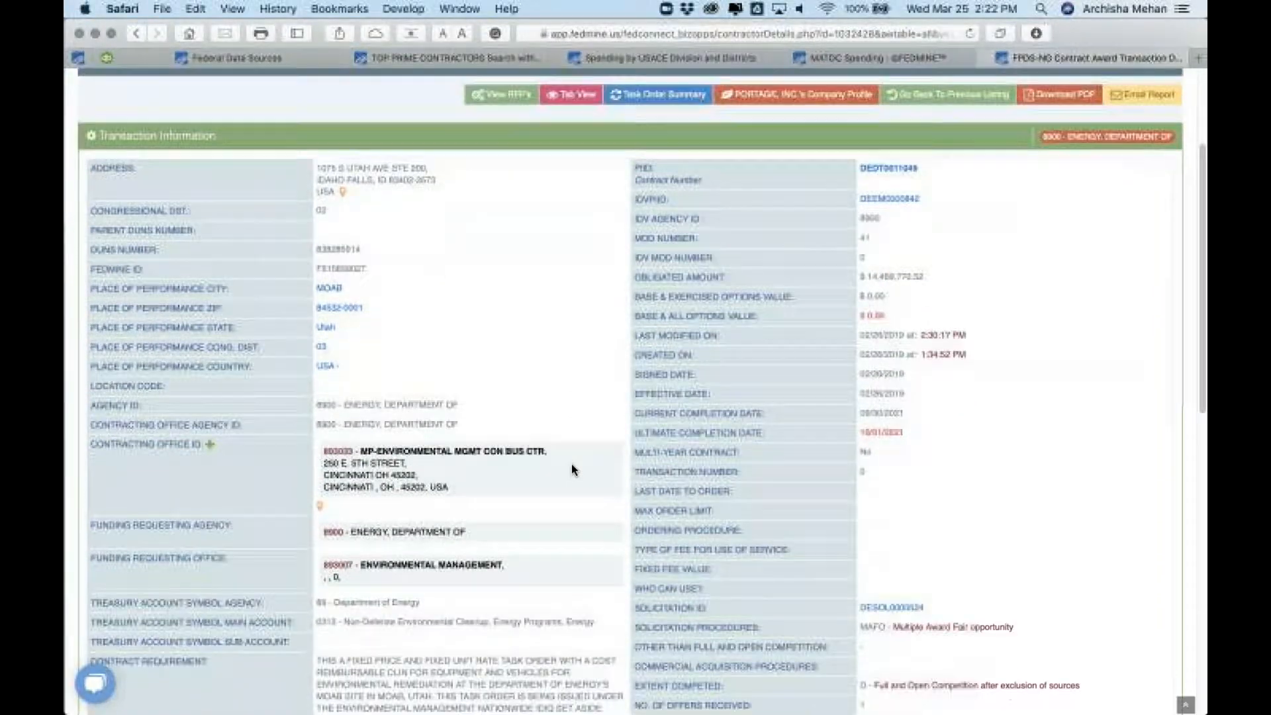
pyautogui.scroll(-5, 571, 464)
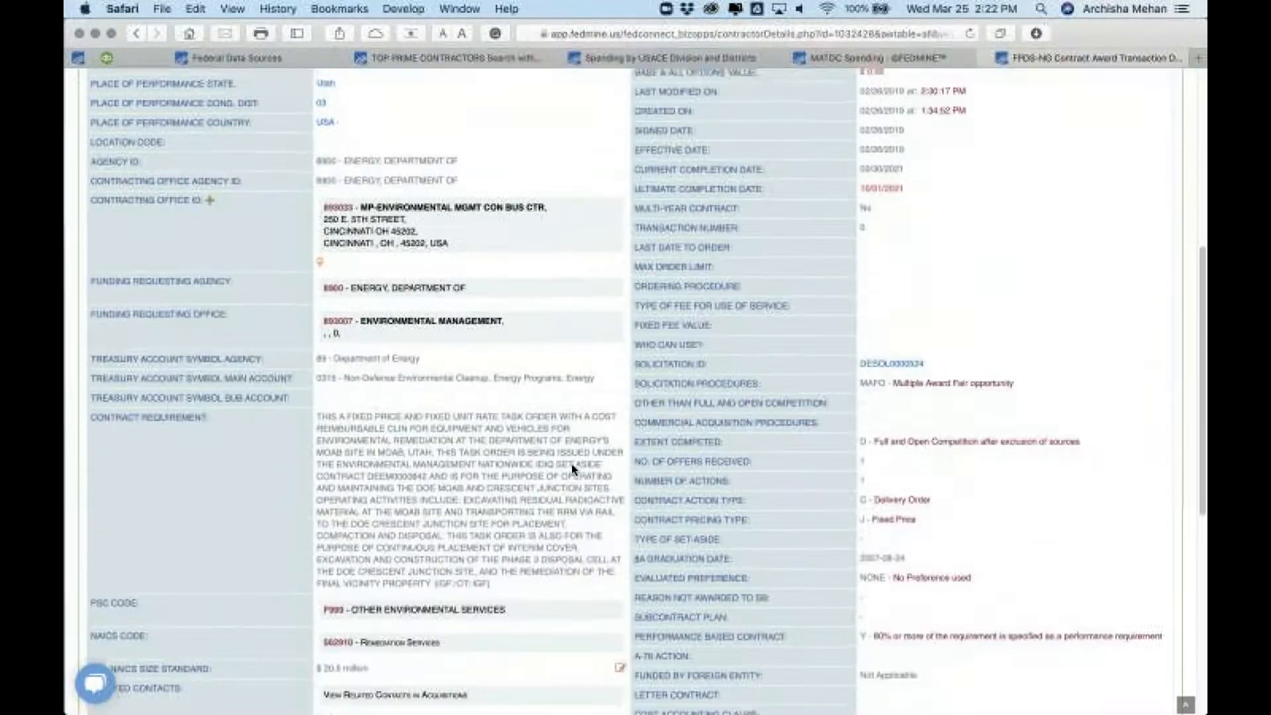
pyautogui.scroll(8, 612, 431)
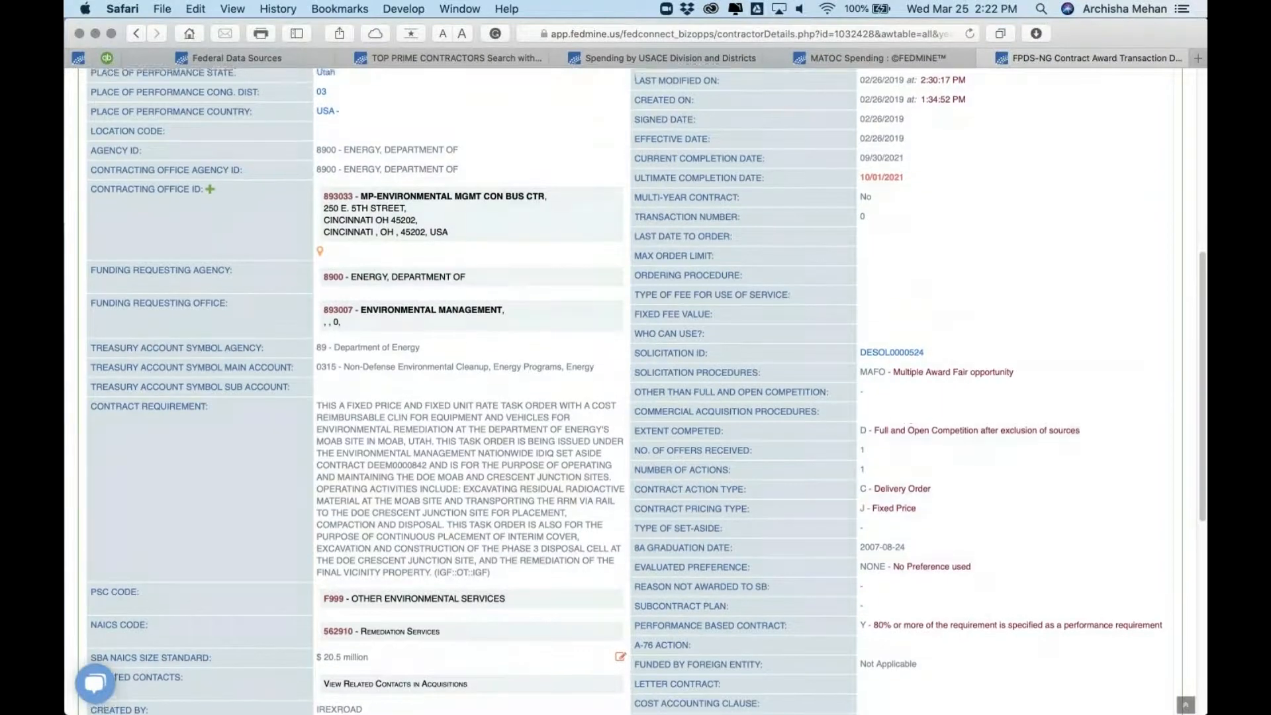
pyautogui.scroll(-6, 520, 404)
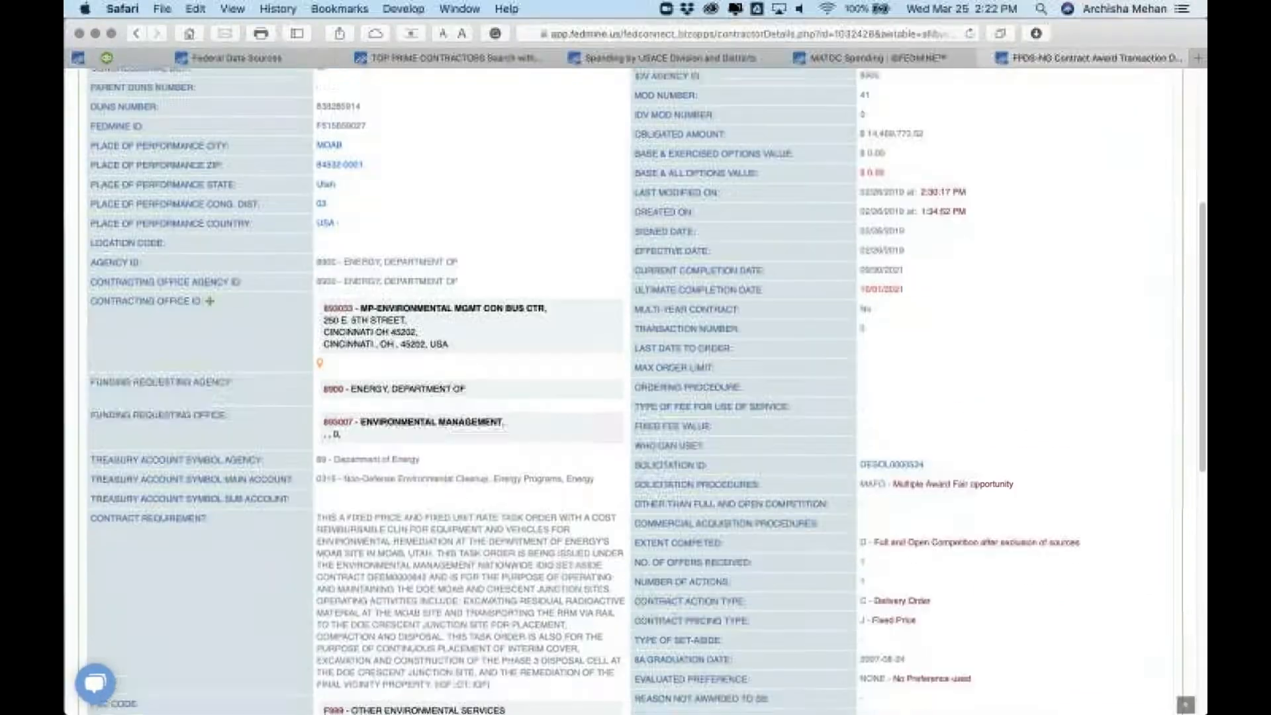
pyautogui.click(137, 33)
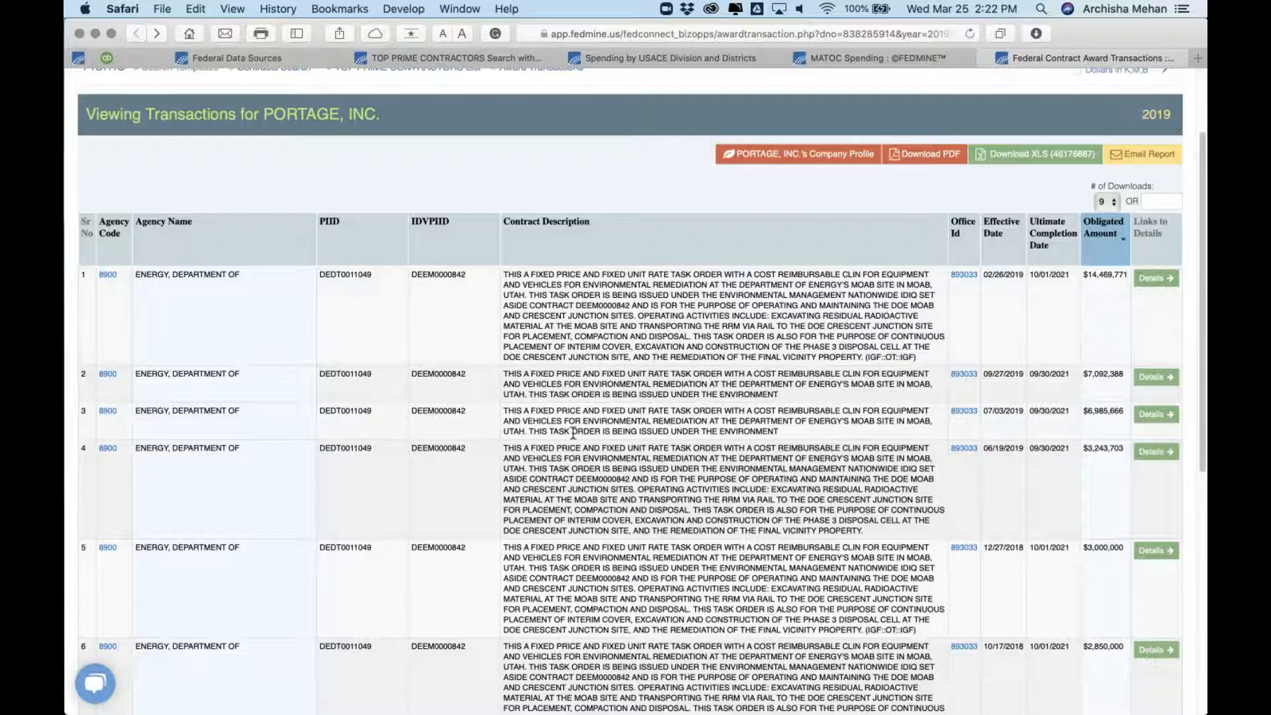
pyautogui.scroll(-3, 573, 432)
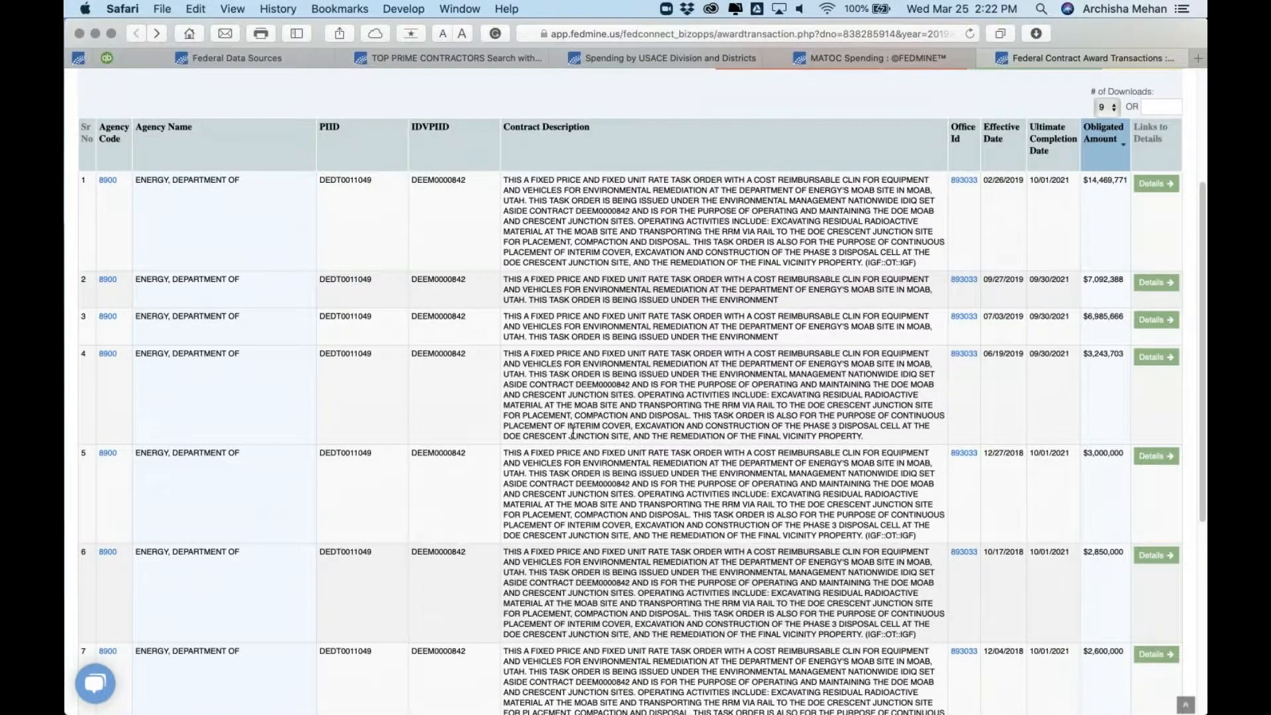
pyautogui.scroll(-5, 573, 432)
pyautogui.scroll(-2, 574, 431)
pyautogui.scroll(5, 574, 432)
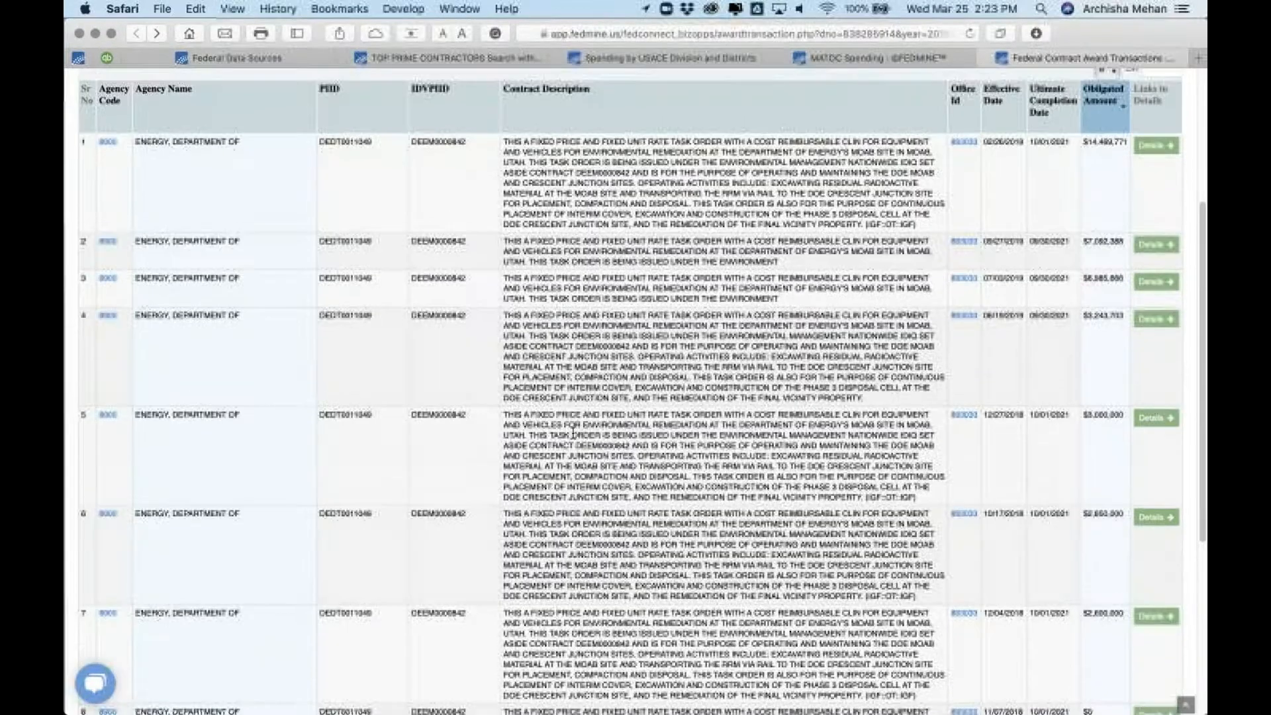
pyautogui.scroll(4, 574, 434)
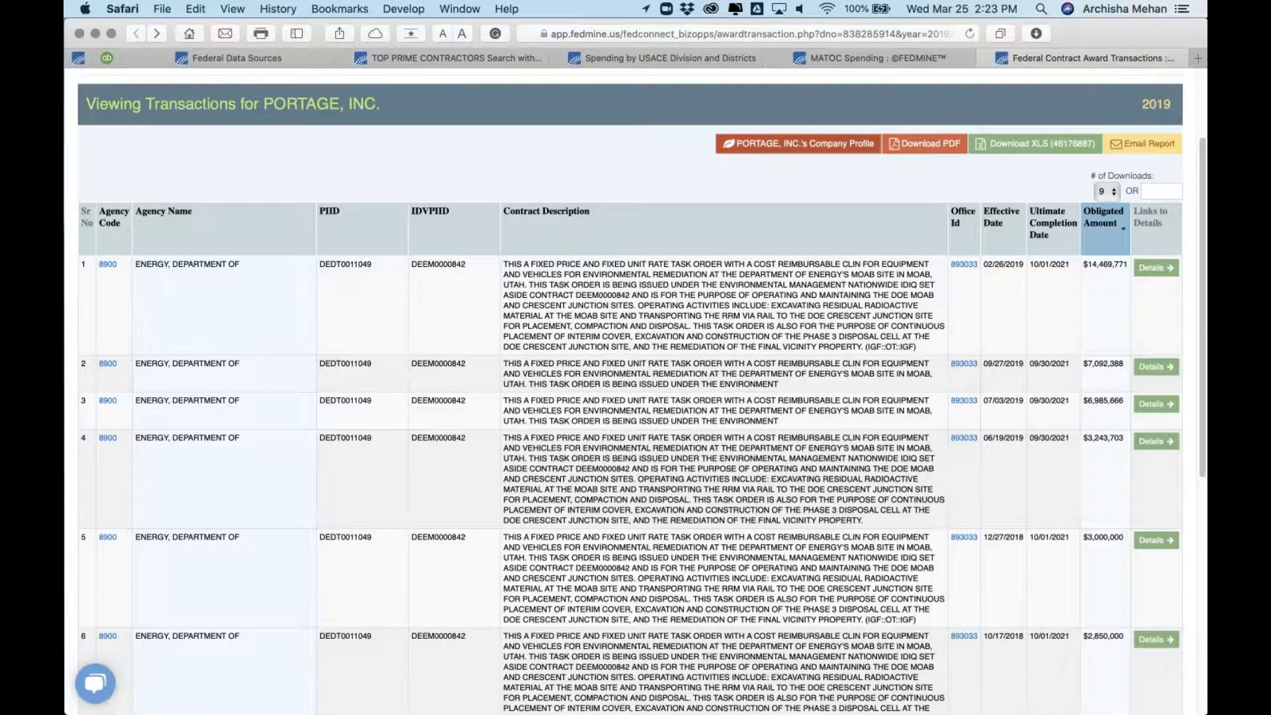
# - Open Portage's company profile and read down through 2019 prime contracts to subcontract awards by agency
pyautogui.click(793, 146)
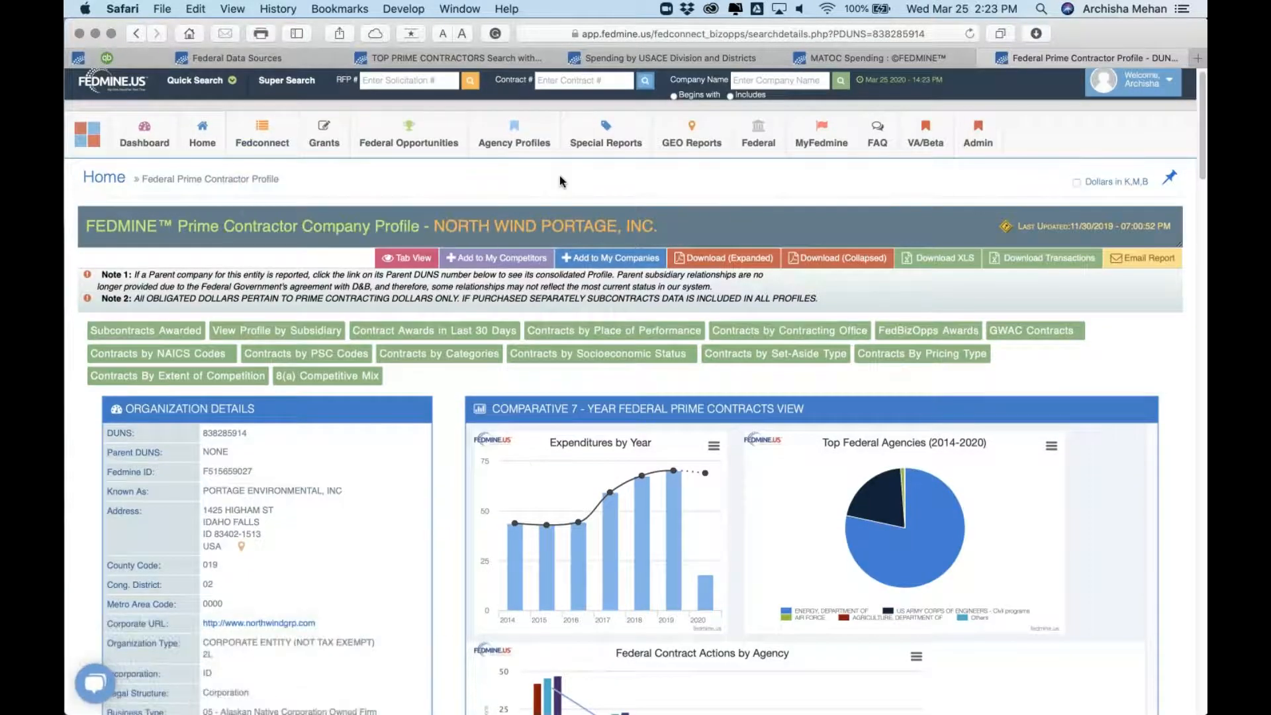
pyautogui.scroll(-5, 559, 176)
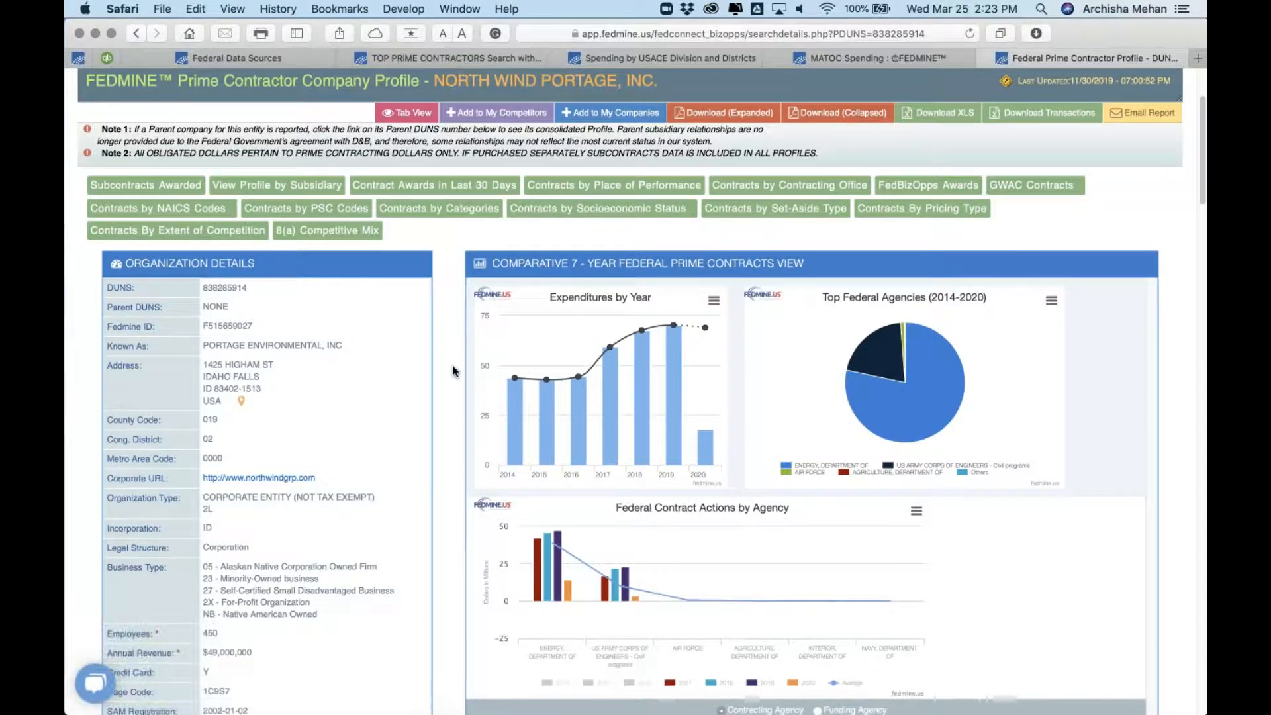
pyautogui.scroll(-1, 453, 367)
pyautogui.scroll(1, 453, 365)
pyautogui.scroll(-2, 453, 365)
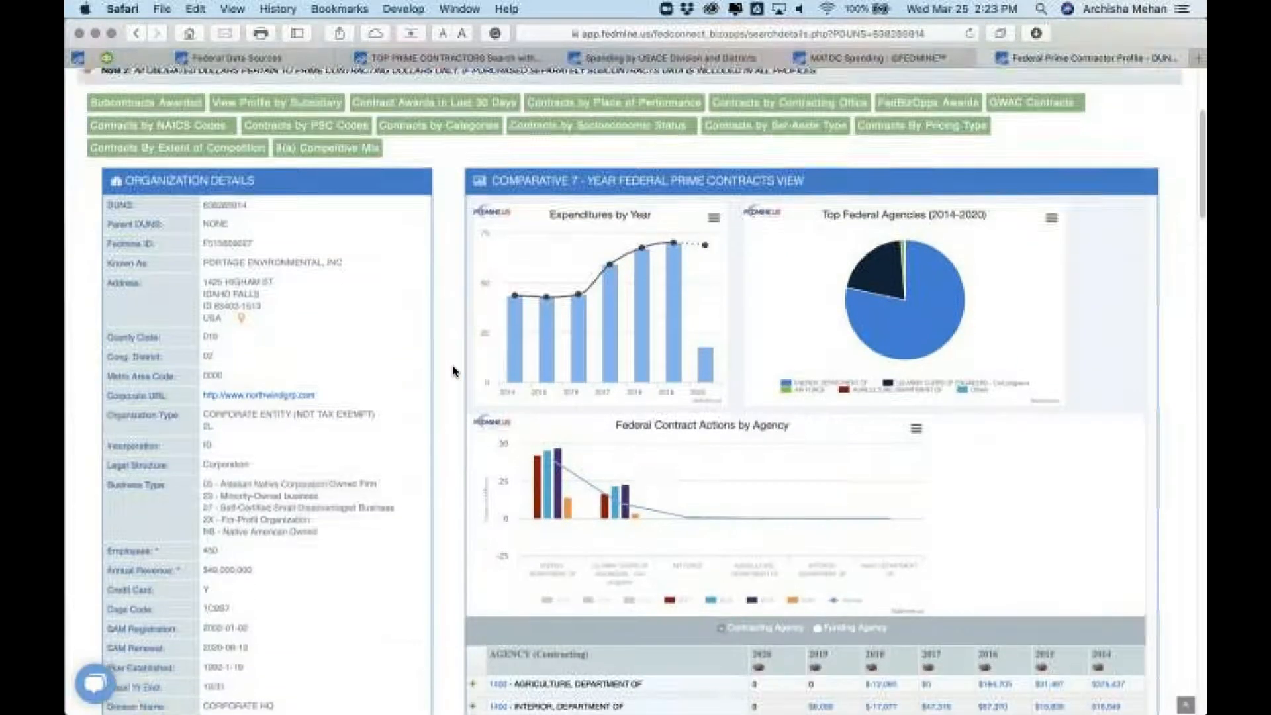
pyautogui.scroll(-5, 452, 371)
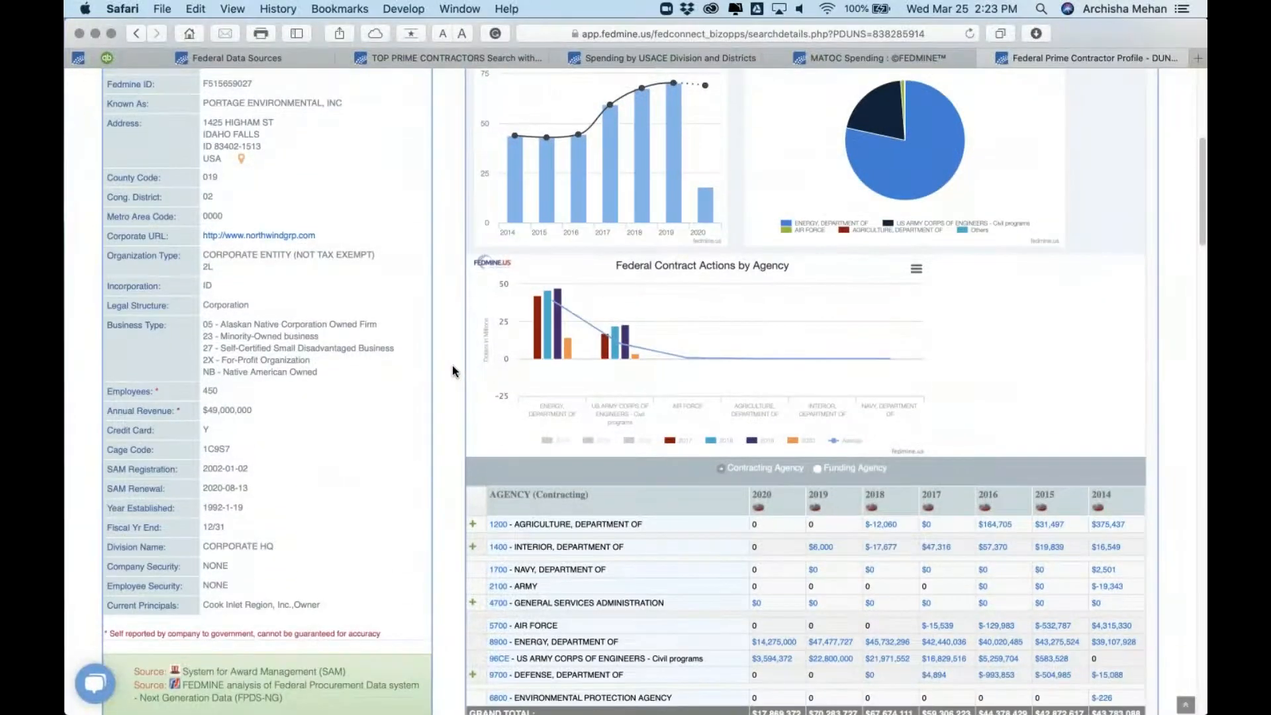
pyautogui.scroll(-5, 453, 371)
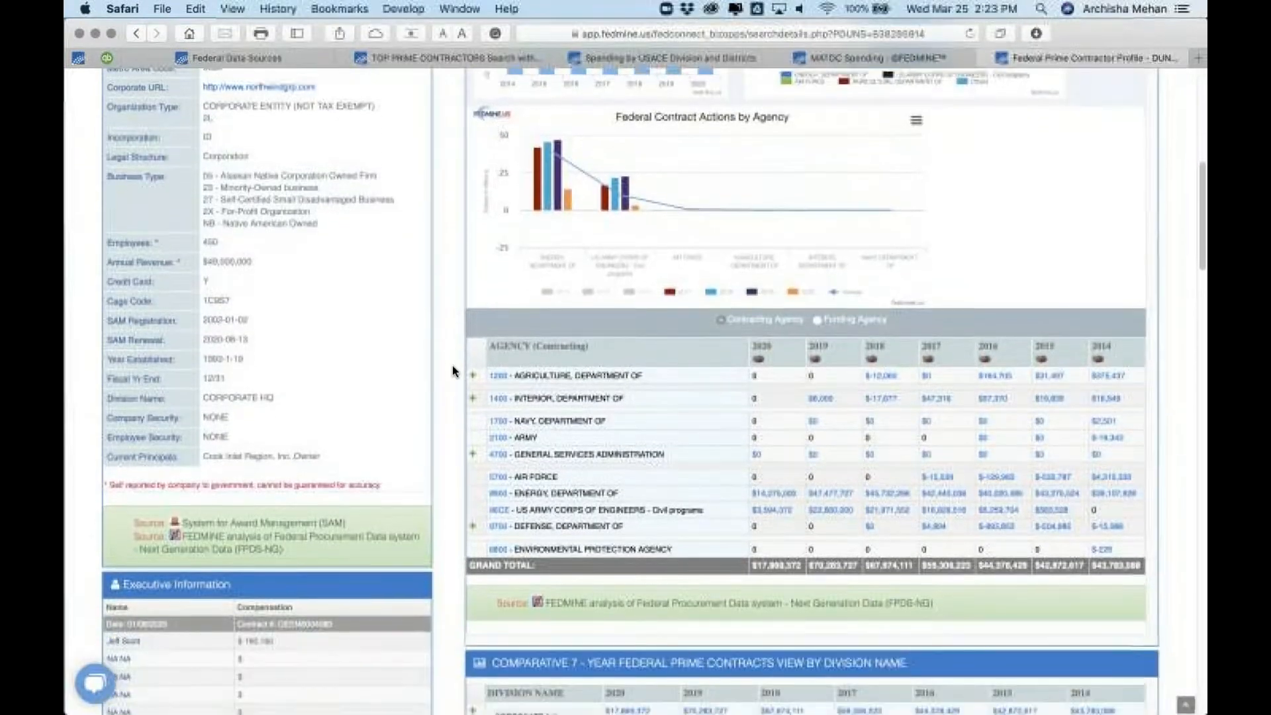
pyautogui.scroll(-2, 453, 371)
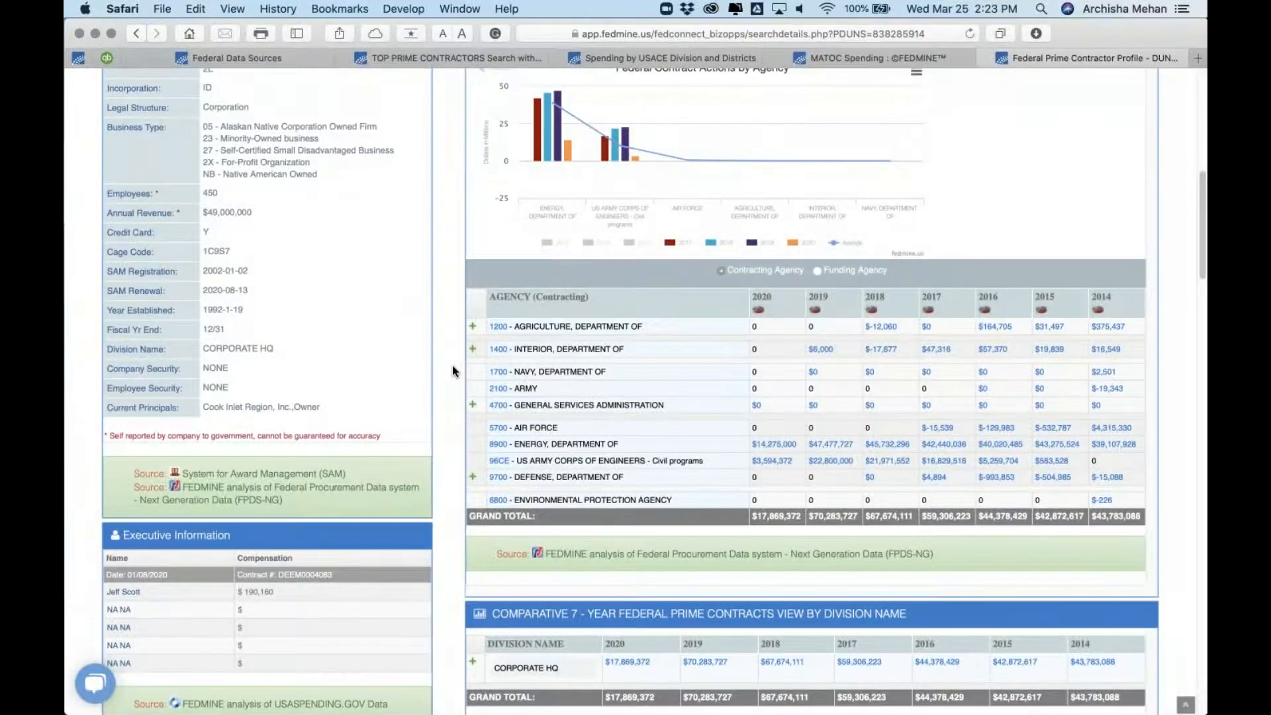
pyautogui.scroll(-2, 453, 371)
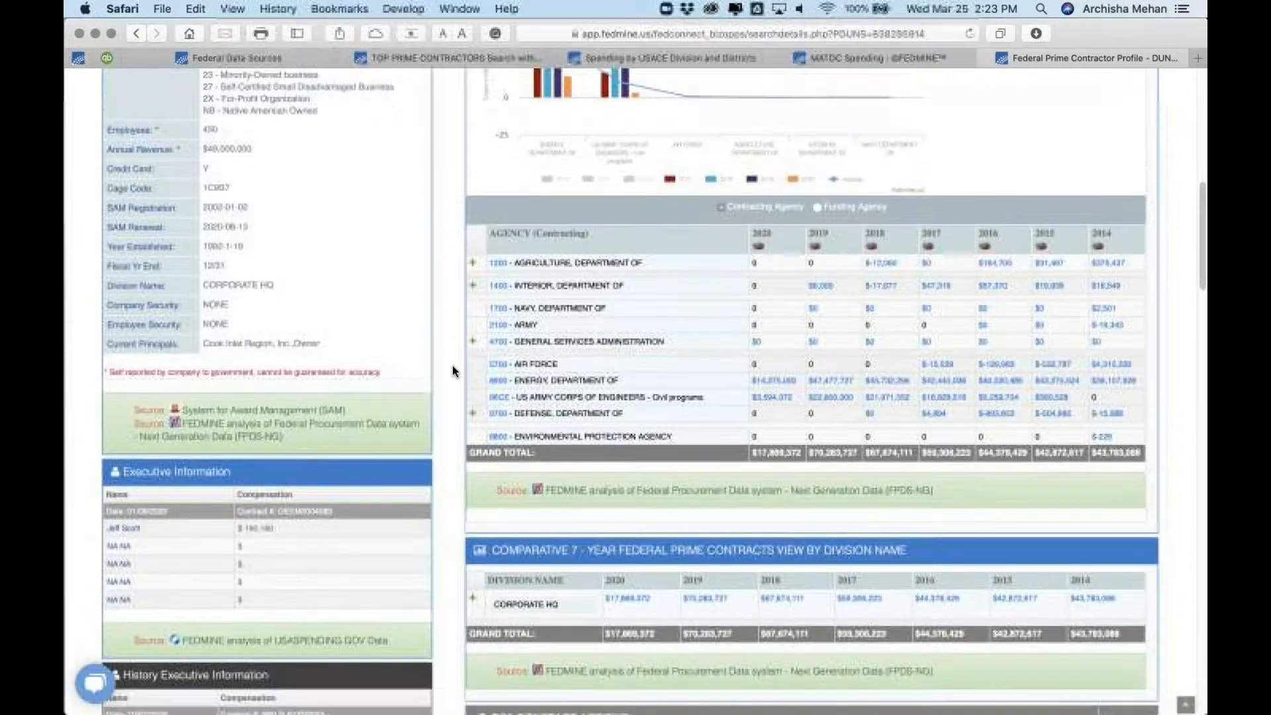
pyautogui.scroll(-4, 452, 370)
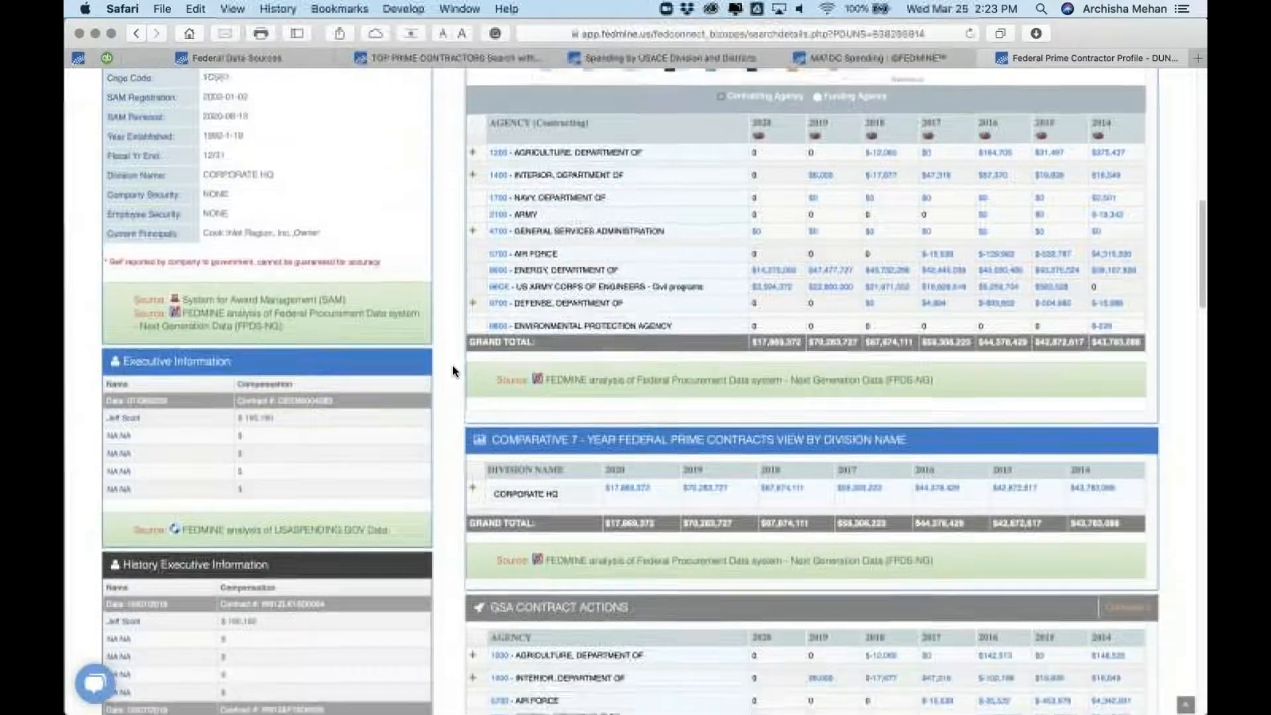
pyautogui.scroll(-5, 452, 370)
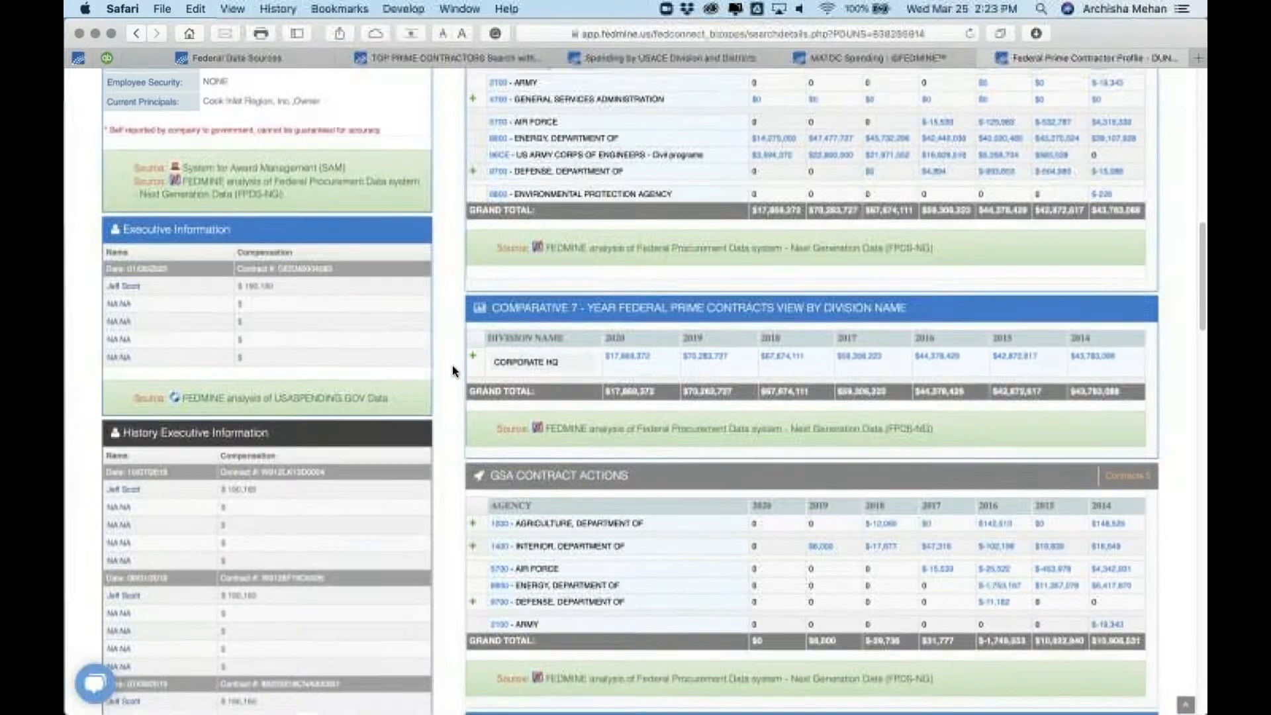
pyautogui.scroll(6, 453, 371)
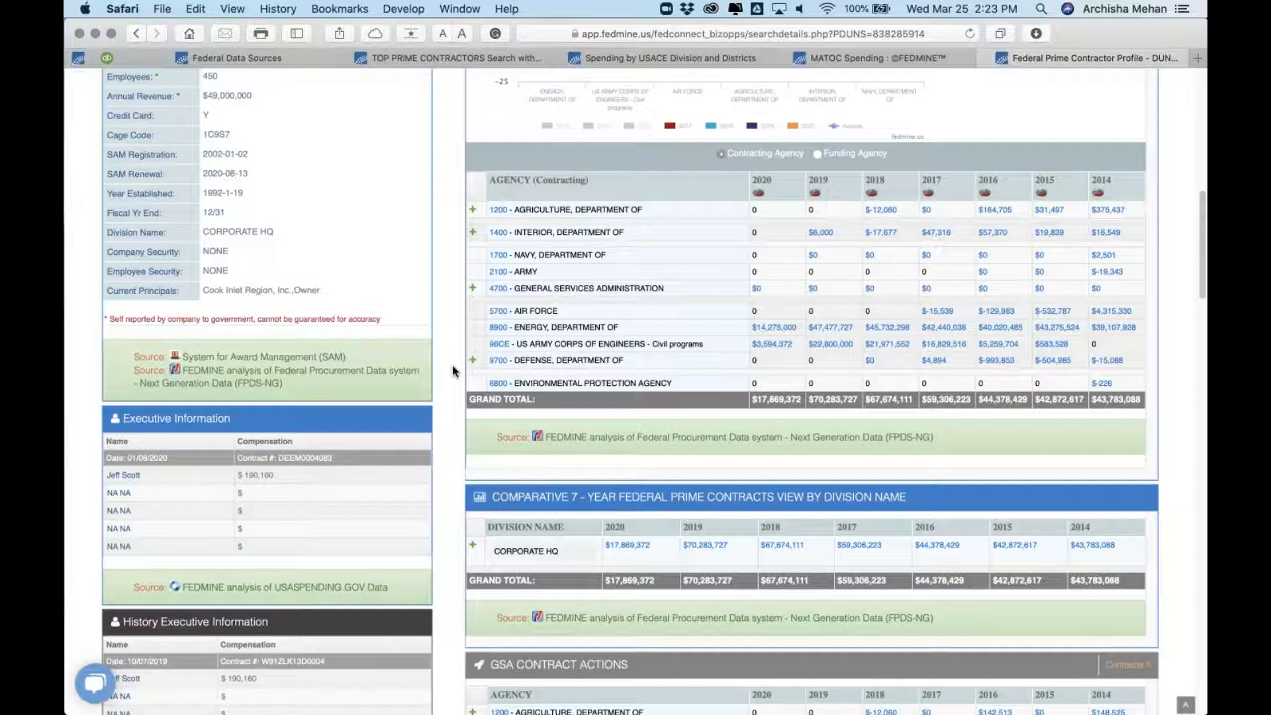
pyautogui.scroll(-3, 452, 367)
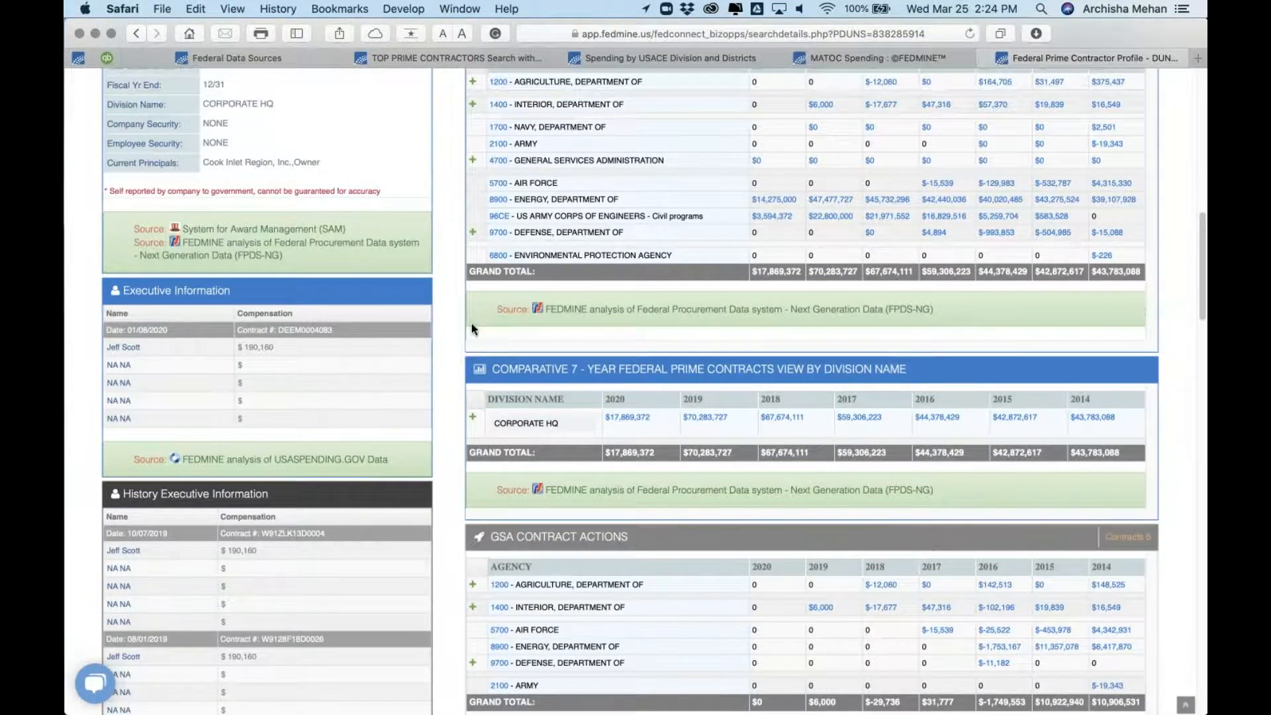
pyautogui.scroll(10, 471, 323)
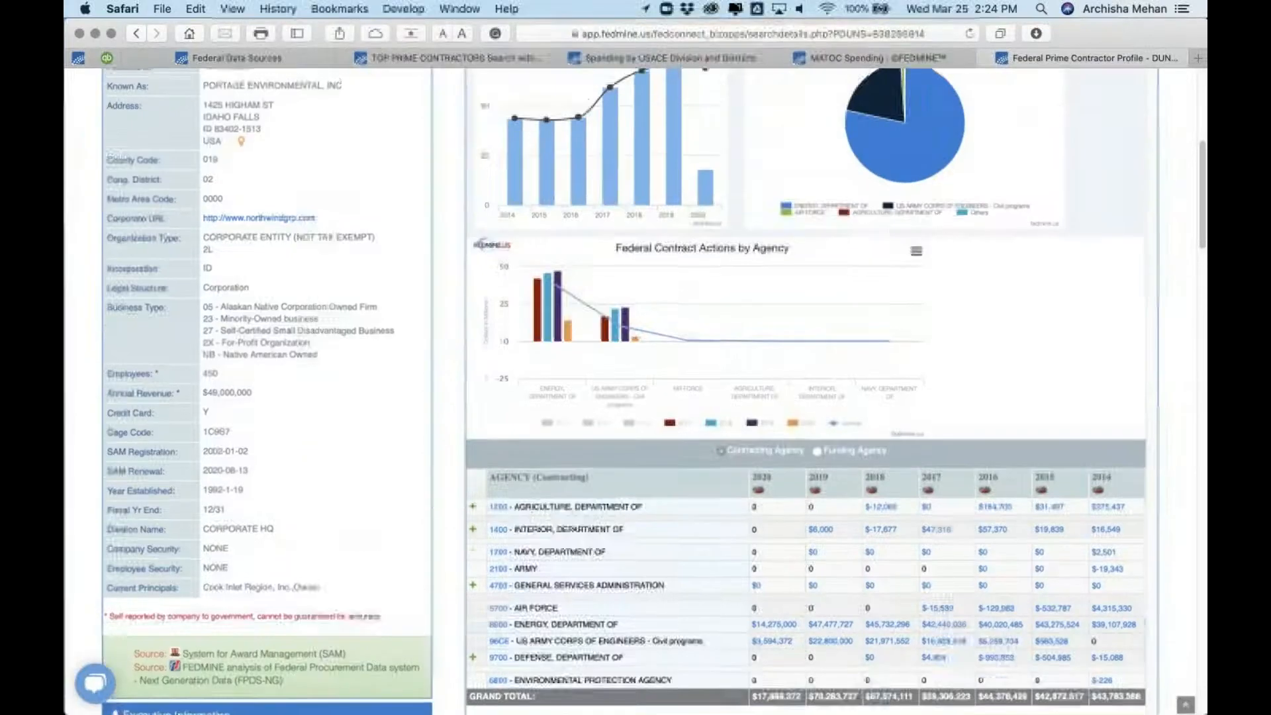
pyautogui.scroll(7, 471, 323)
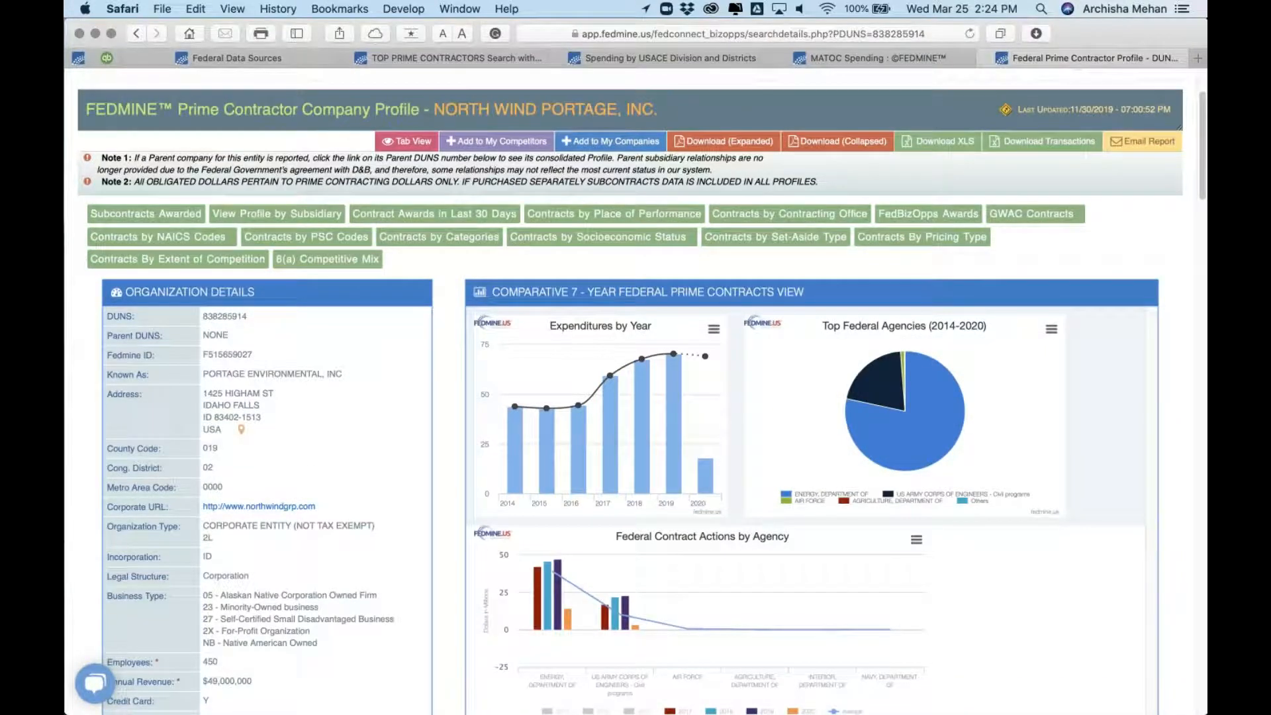
pyautogui.scroll(-6, 472, 323)
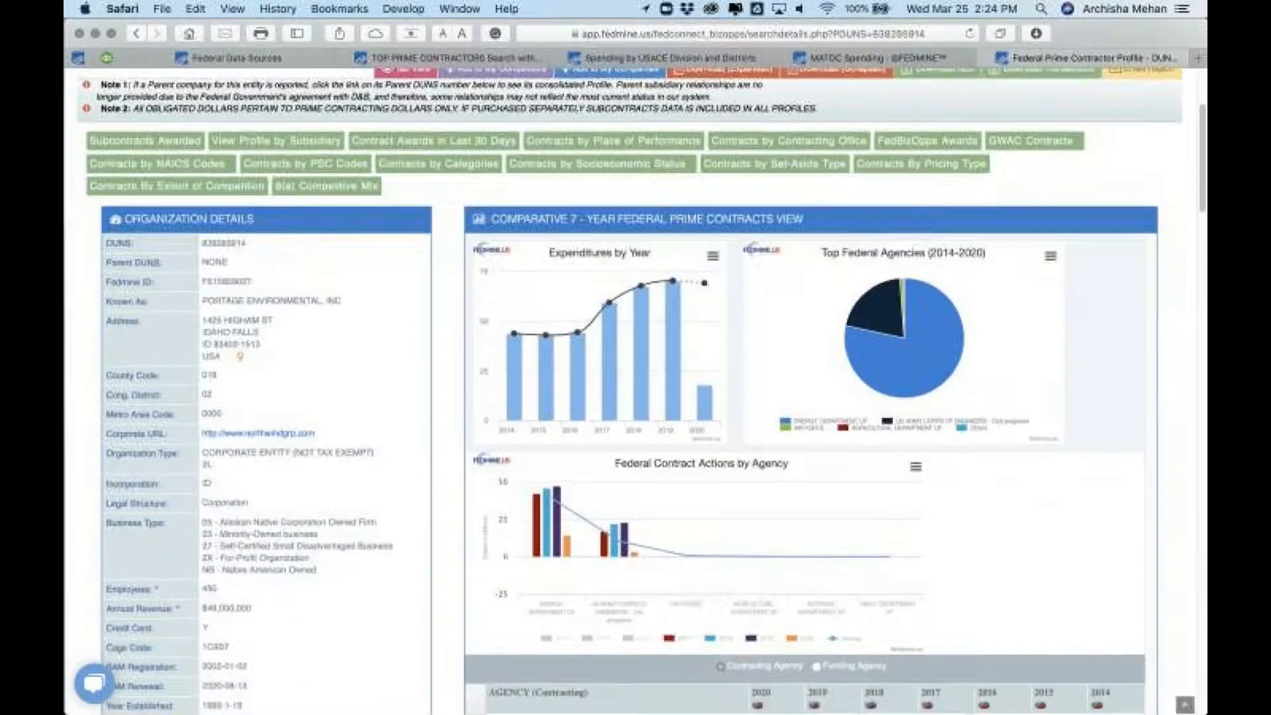
pyautogui.scroll(-2, 472, 323)
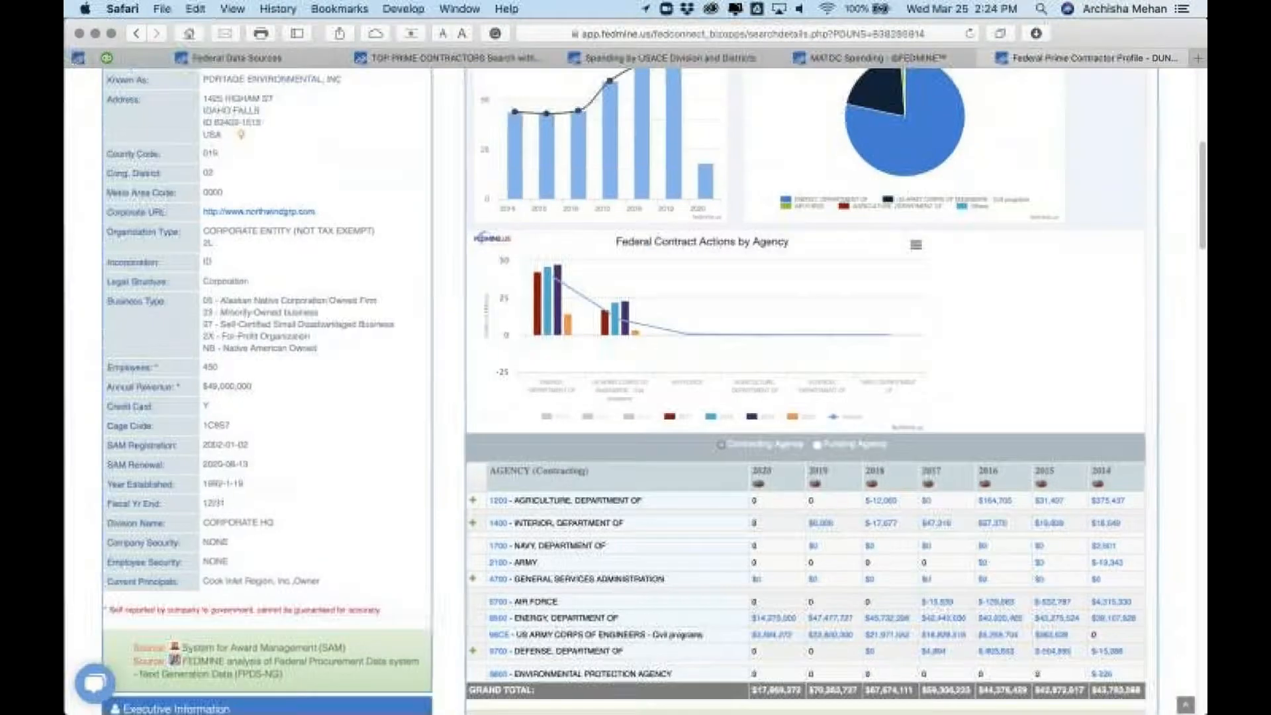
pyautogui.scroll(4, 471, 323)
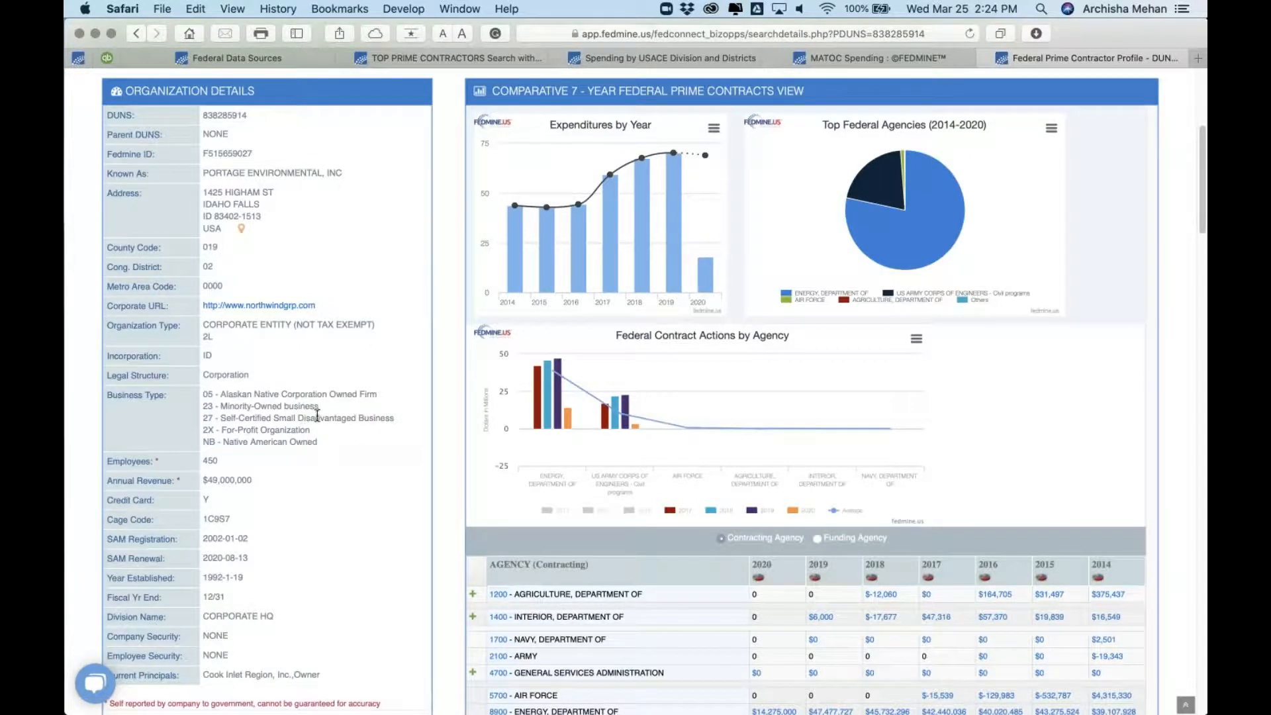
pyautogui.scroll(-10, 365, 422)
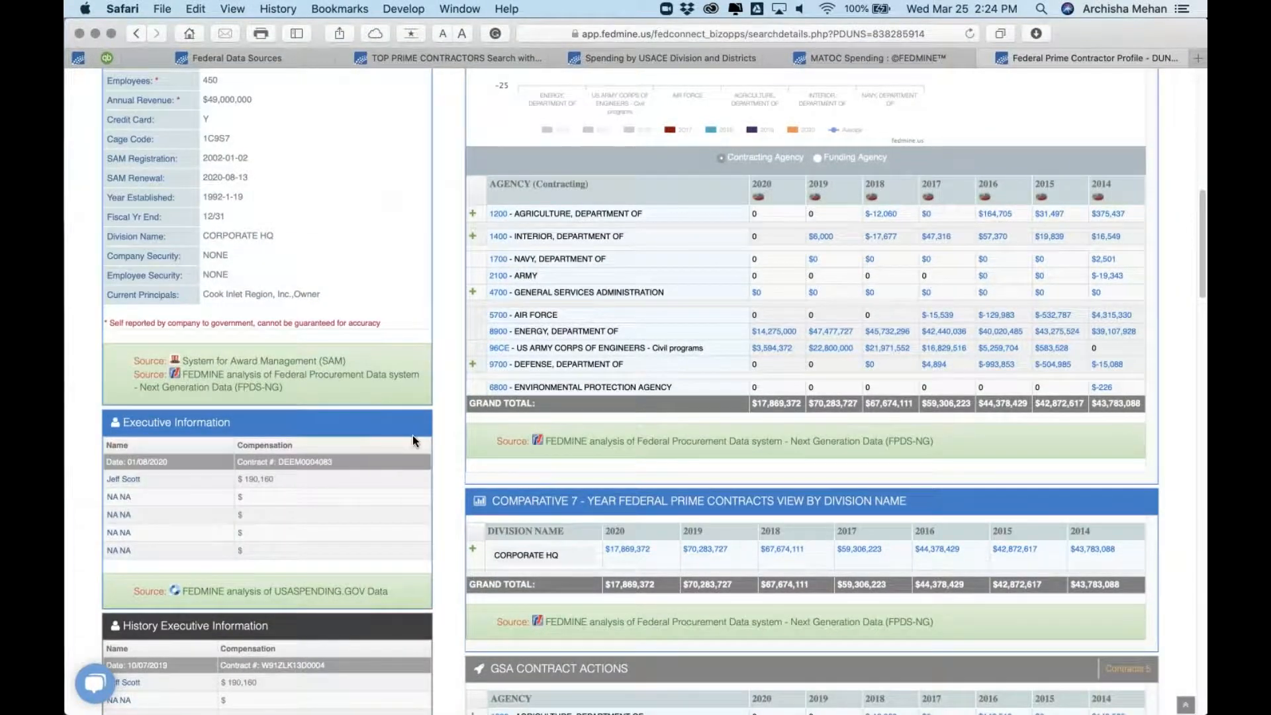
pyautogui.scroll(-20, 411, 435)
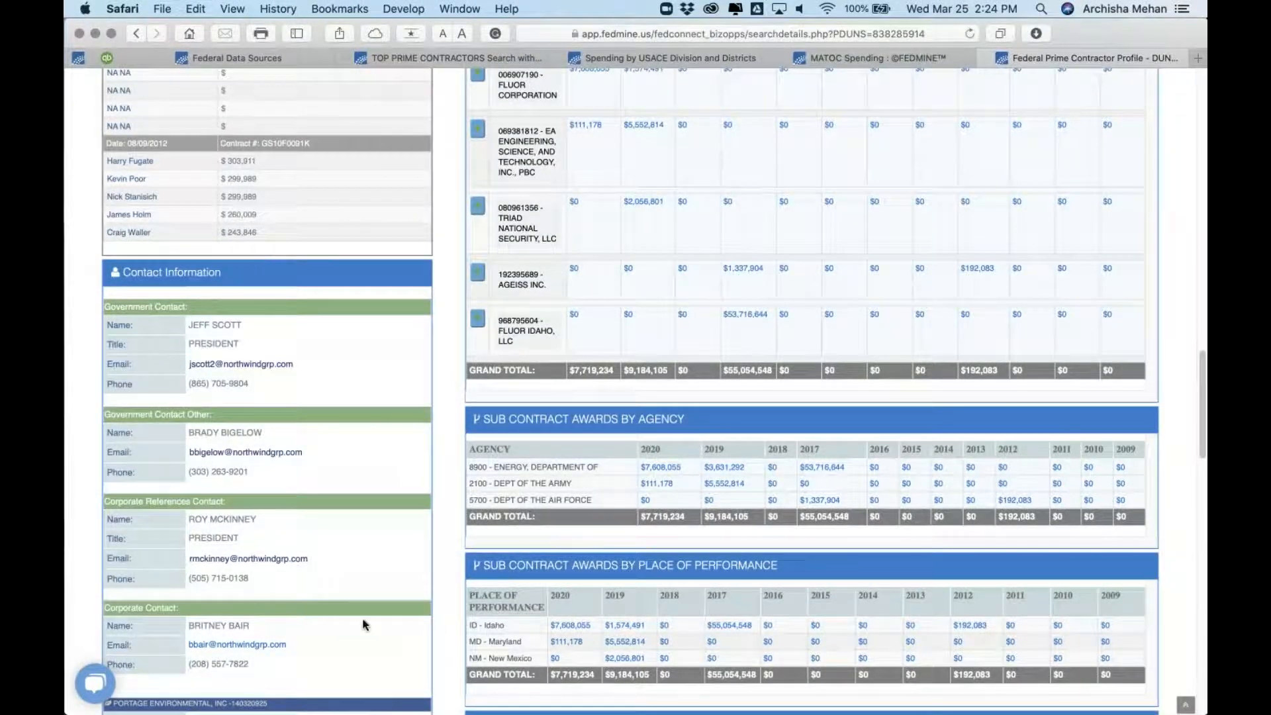
# - Bring up the five prime contractors table, led by Fluor Idaho's $53,716,644 in 2017
pyautogui.scroll(-2, 411, 377)
pyautogui.scroll(-5, 412, 374)
pyautogui.scroll(-3, 411, 372)
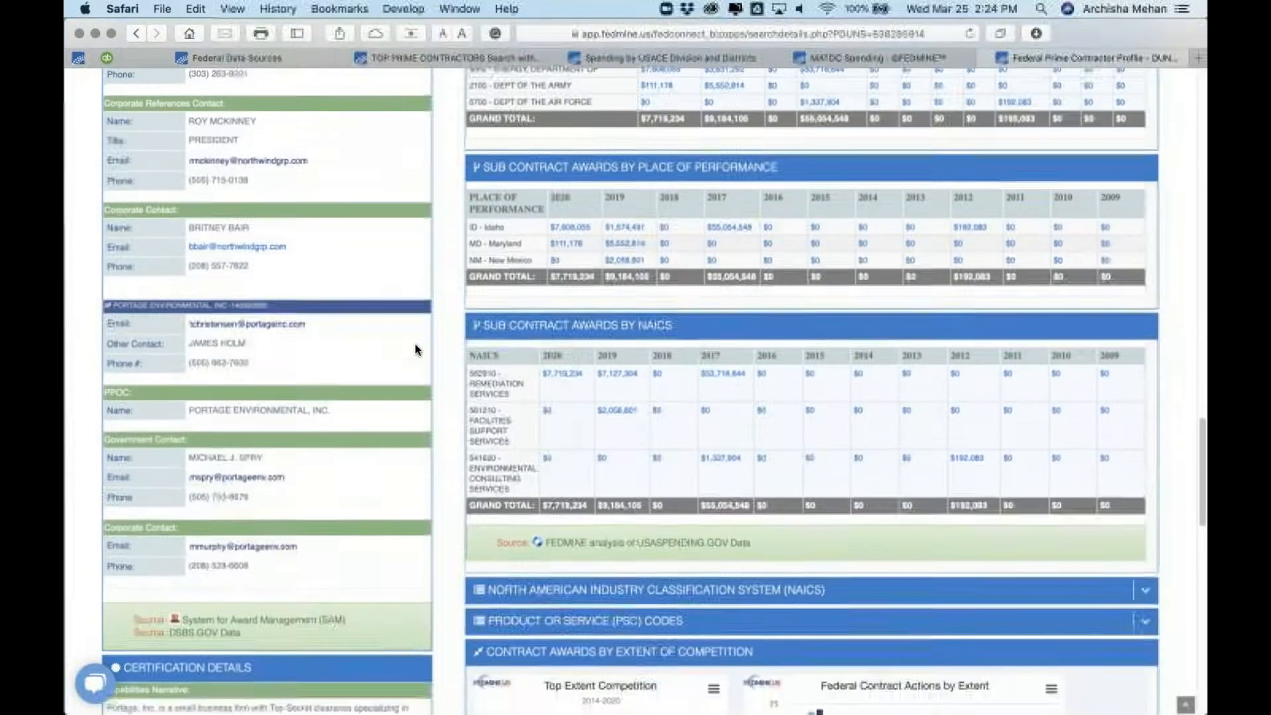
pyautogui.scroll(-8, 379, 548)
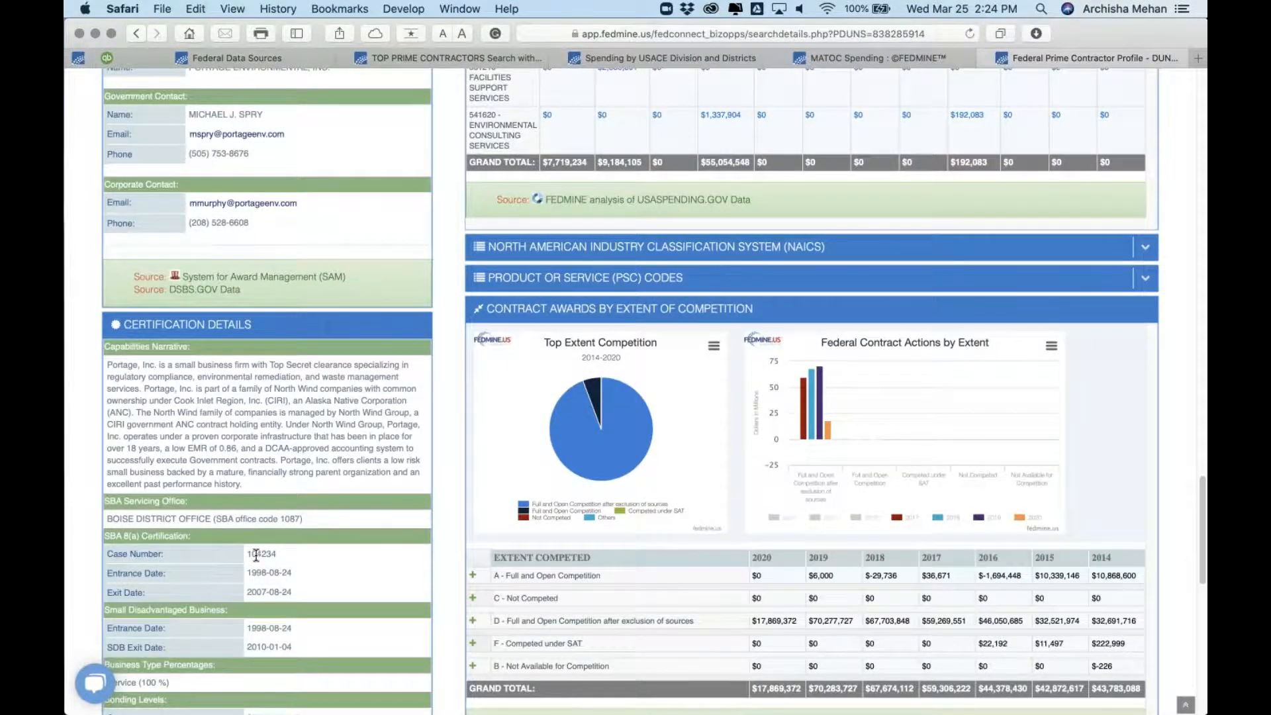
pyautogui.scroll(-5, 255, 555)
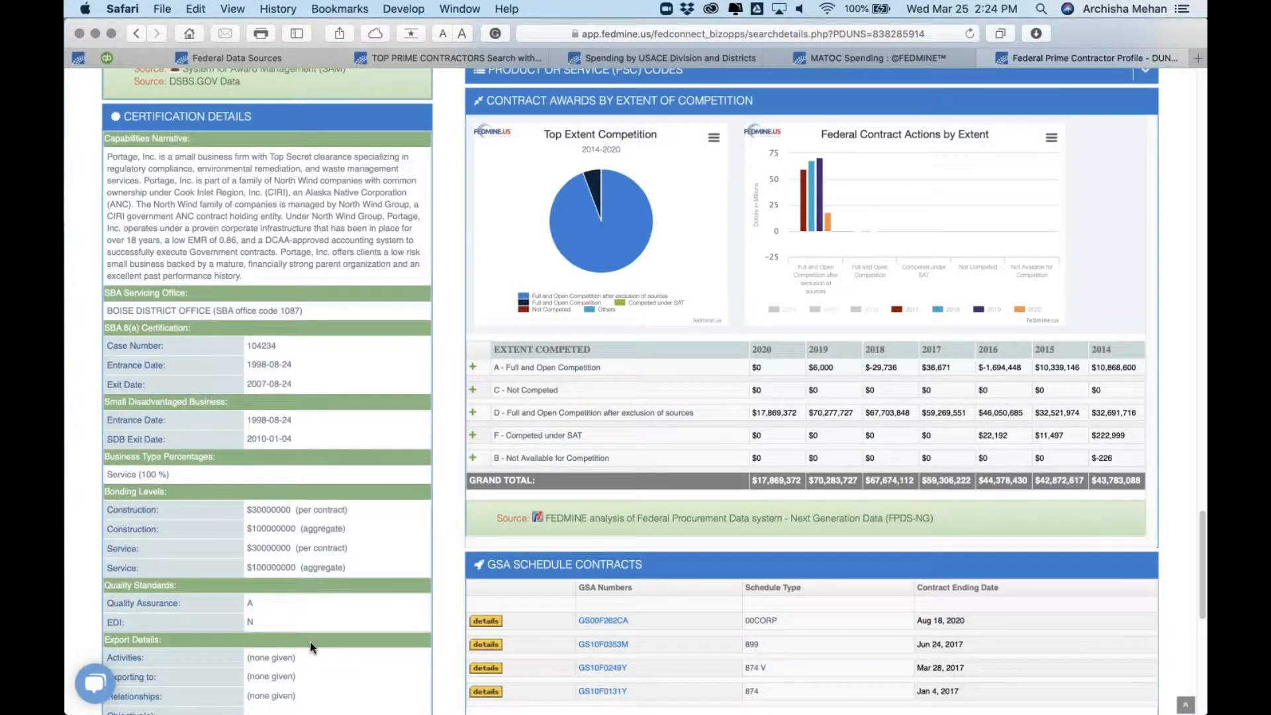
pyautogui.scroll(10, 310, 645)
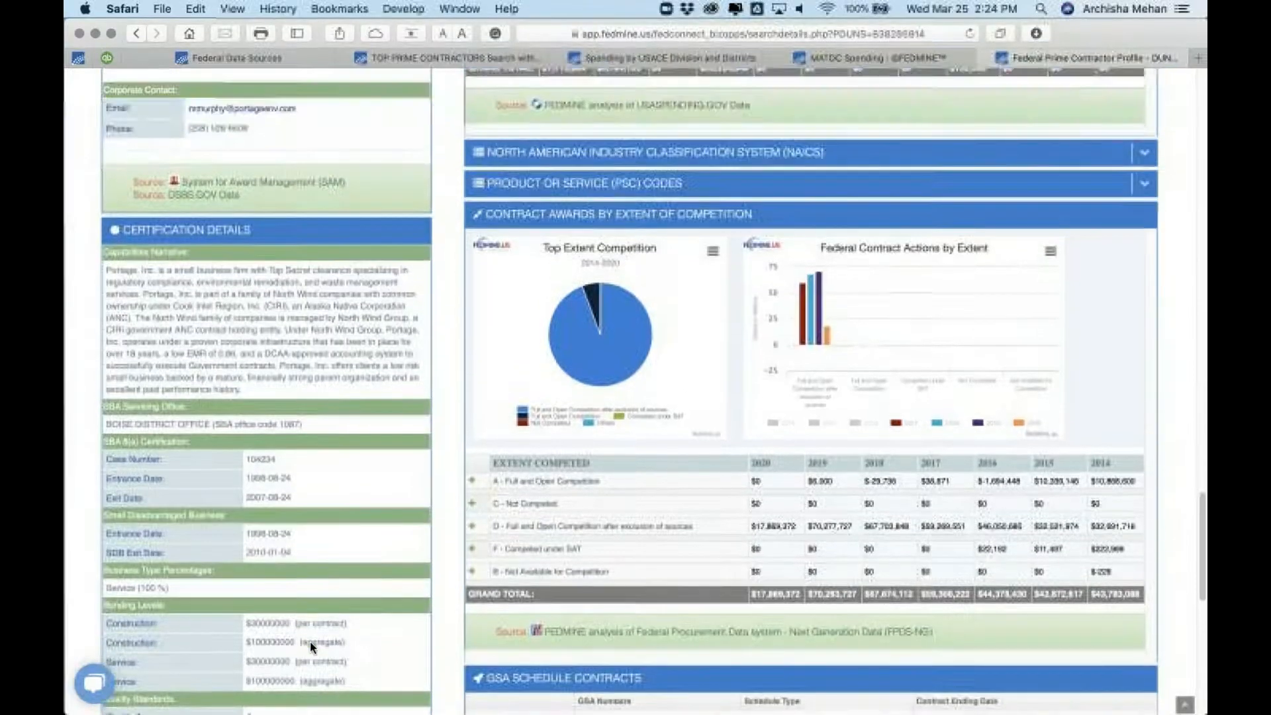
pyautogui.scroll(10, 309, 646)
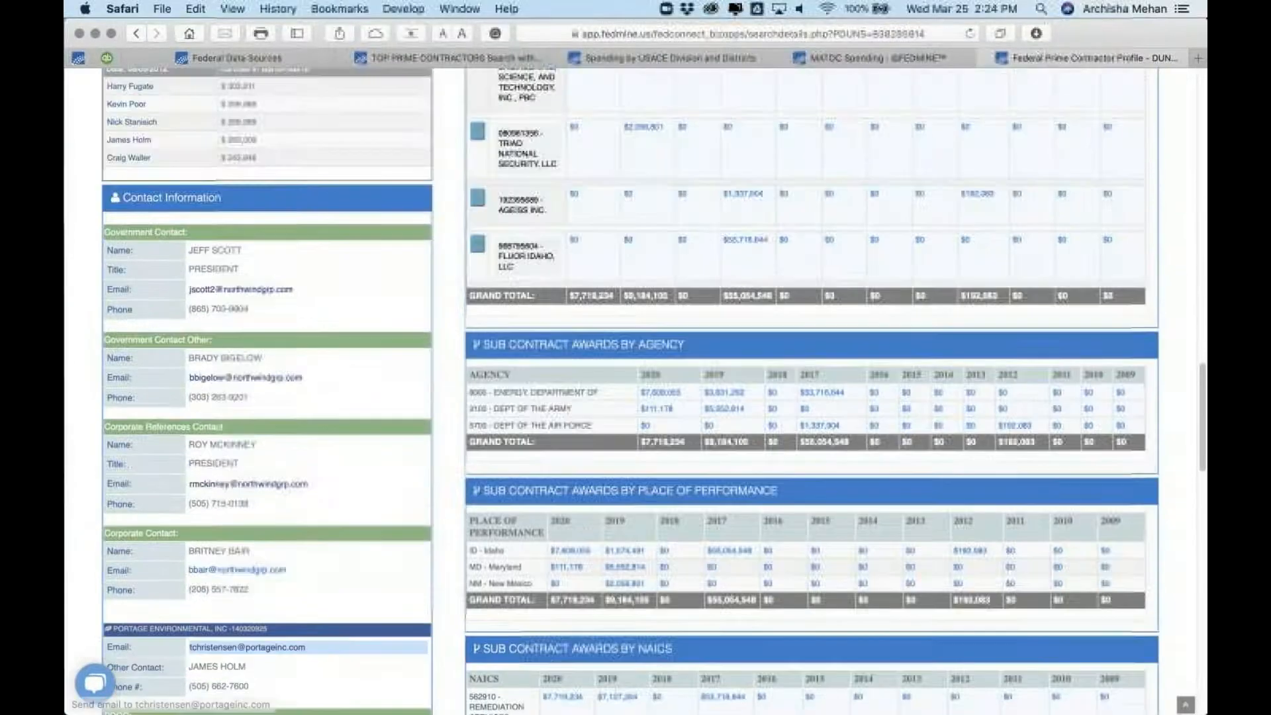
pyautogui.scroll(3, 310, 646)
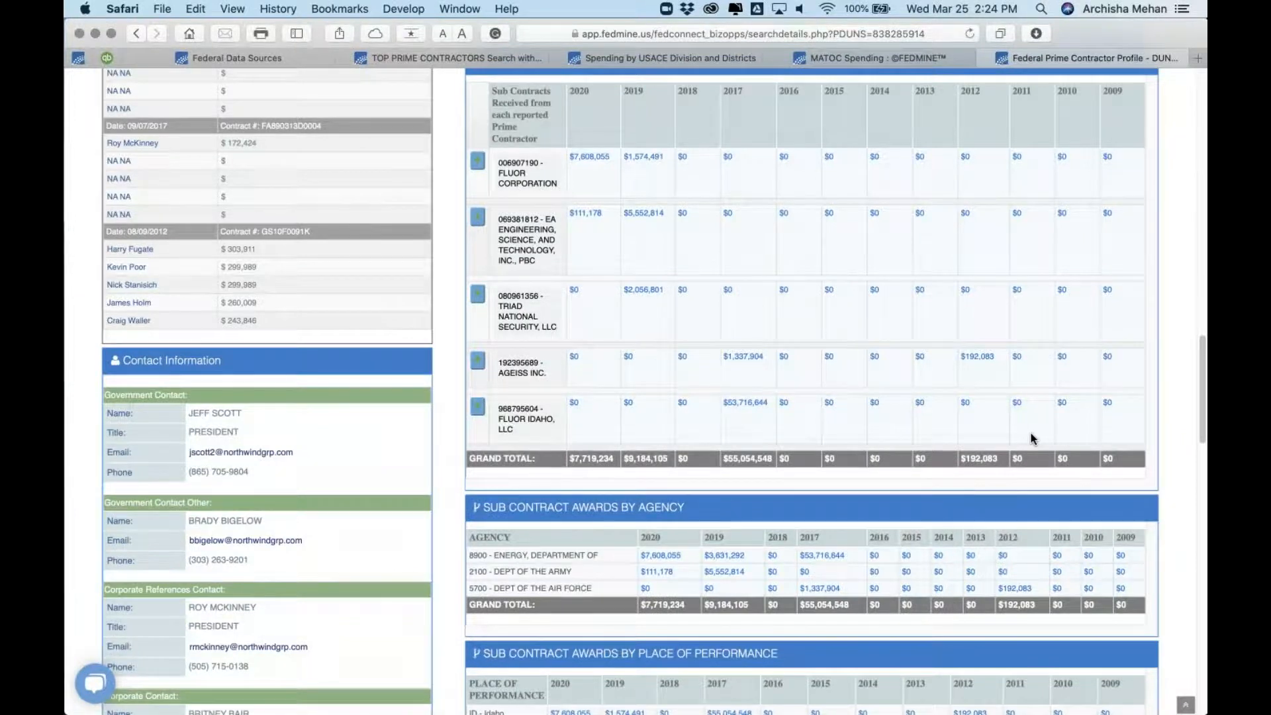
pyautogui.scroll(2, 1032, 438)
pyautogui.scroll(10, 1031, 439)
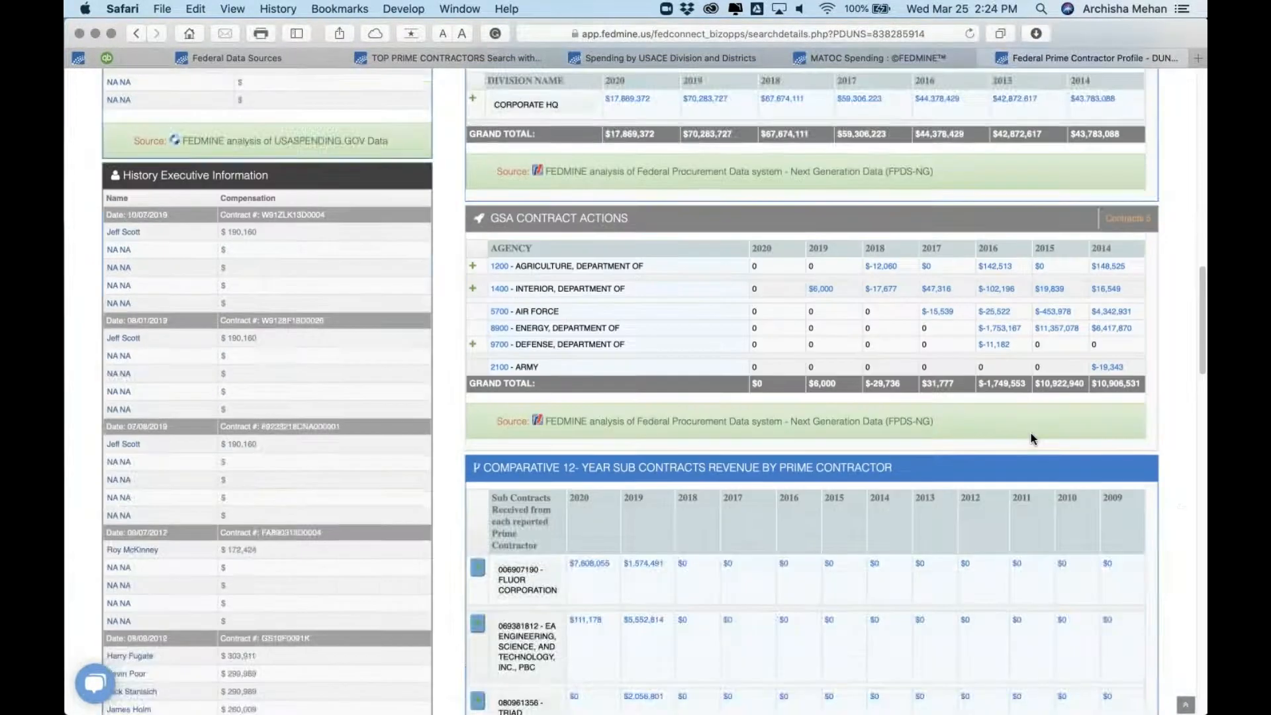
pyautogui.scroll(-6, 1032, 280)
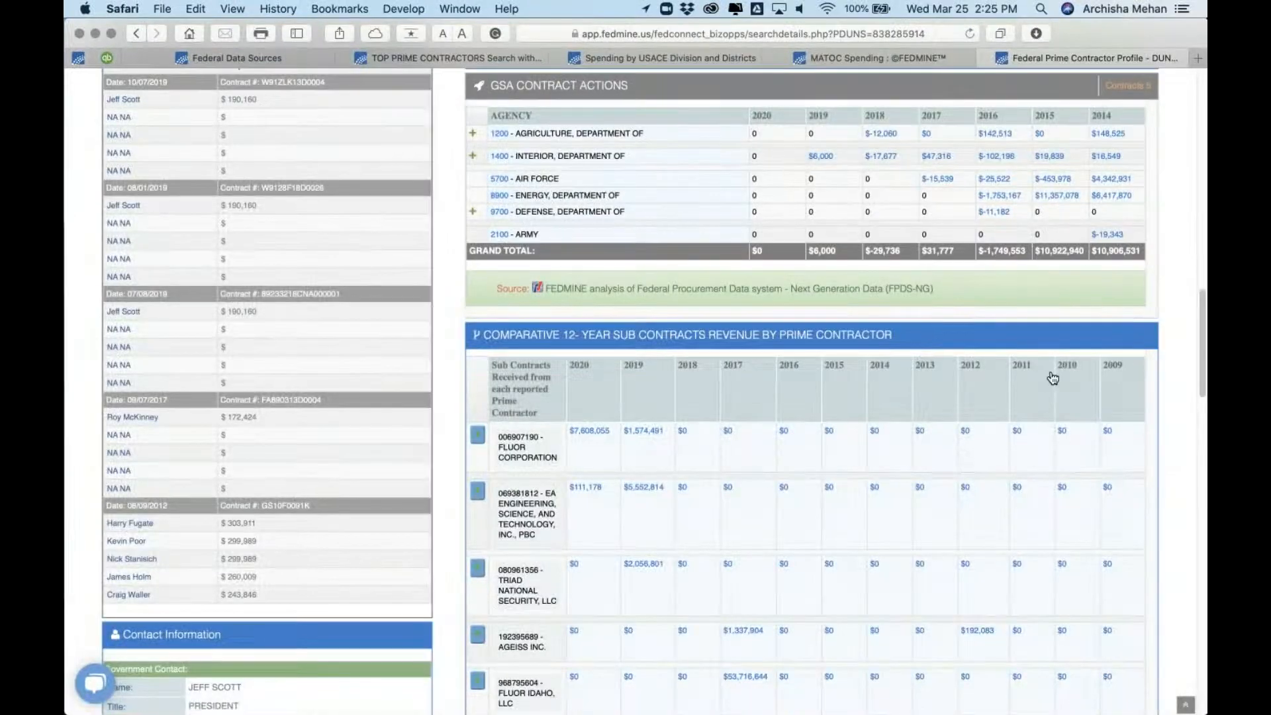
pyautogui.scroll(-3, 819, 591)
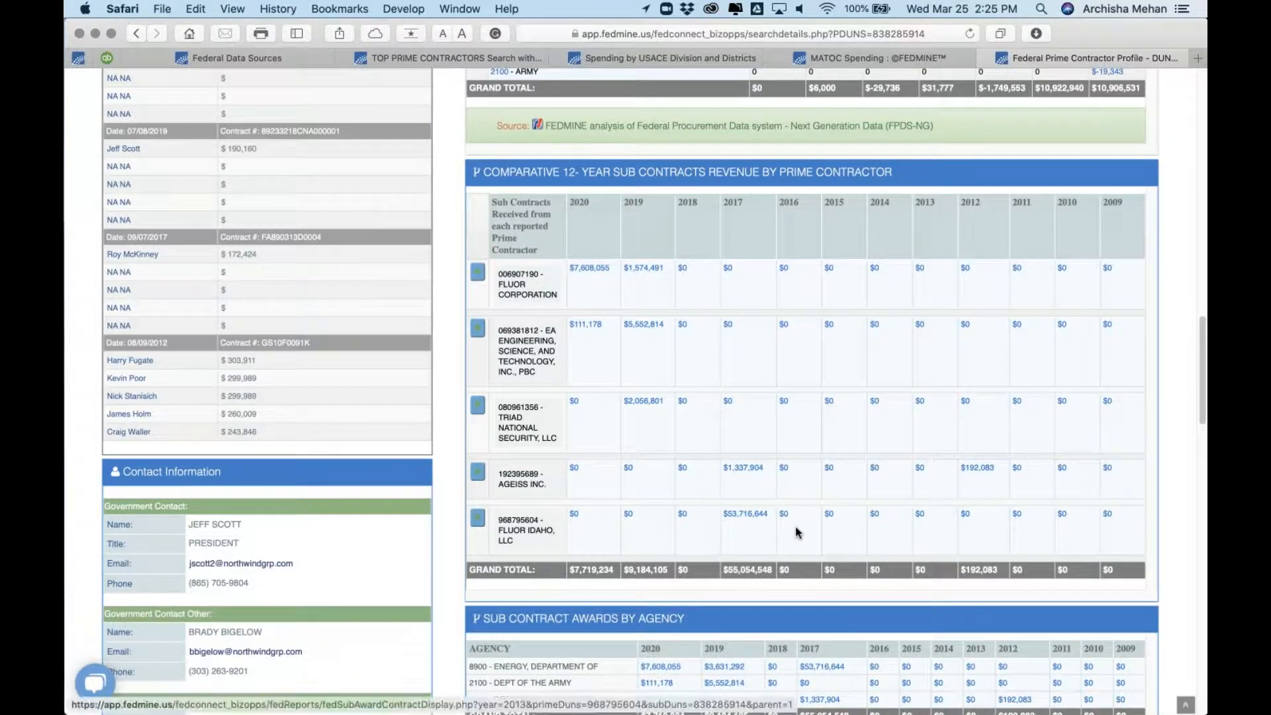
pyautogui.scroll(-1, 797, 532)
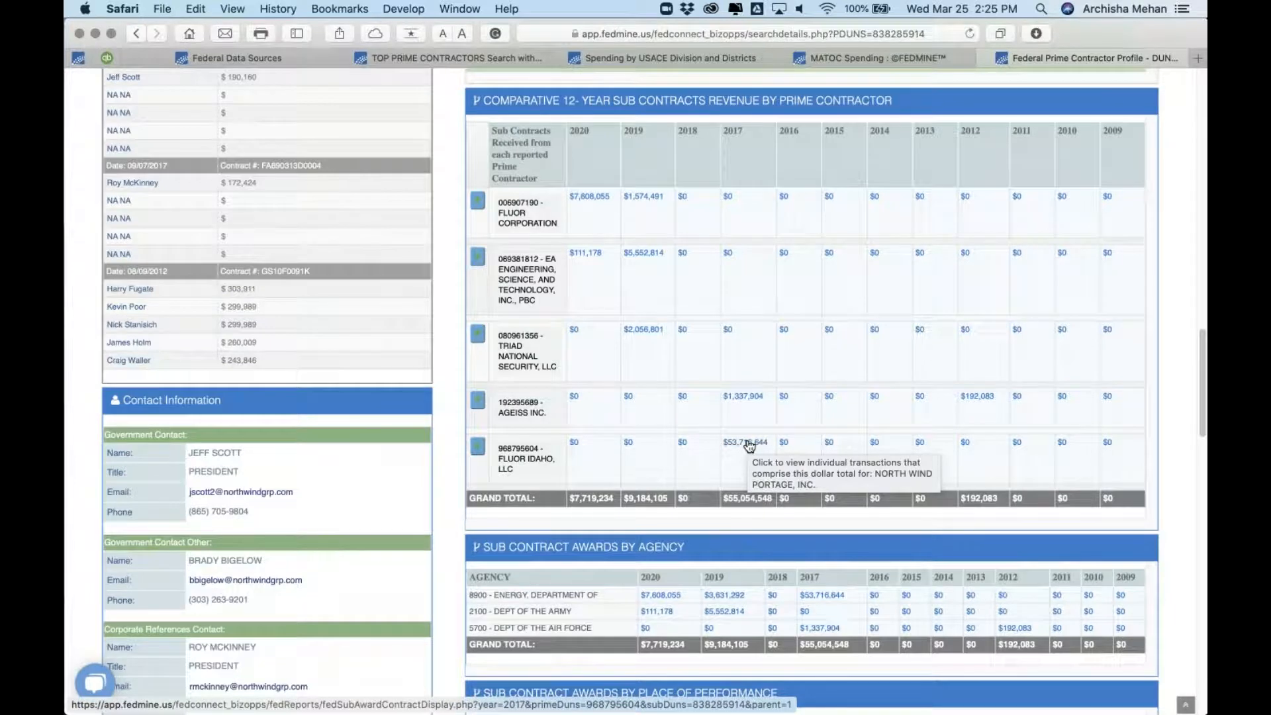
pyautogui.click(749, 444)
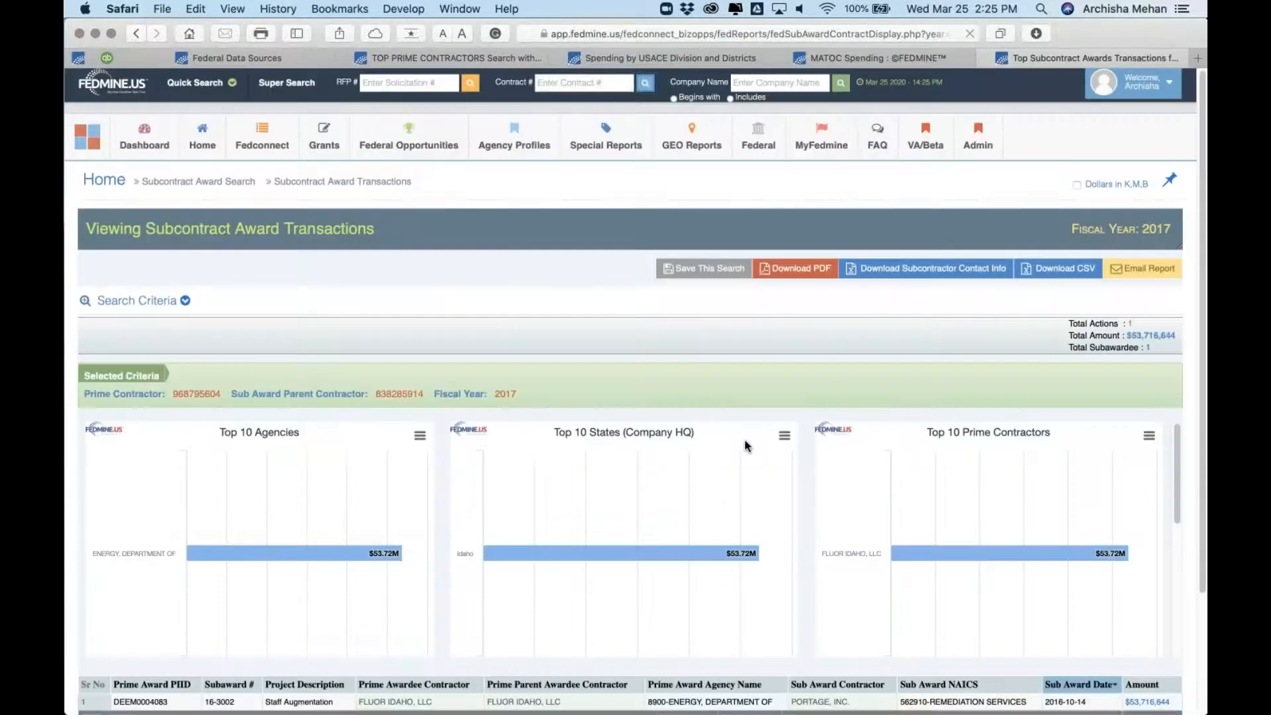
pyautogui.scroll(-5, 746, 445)
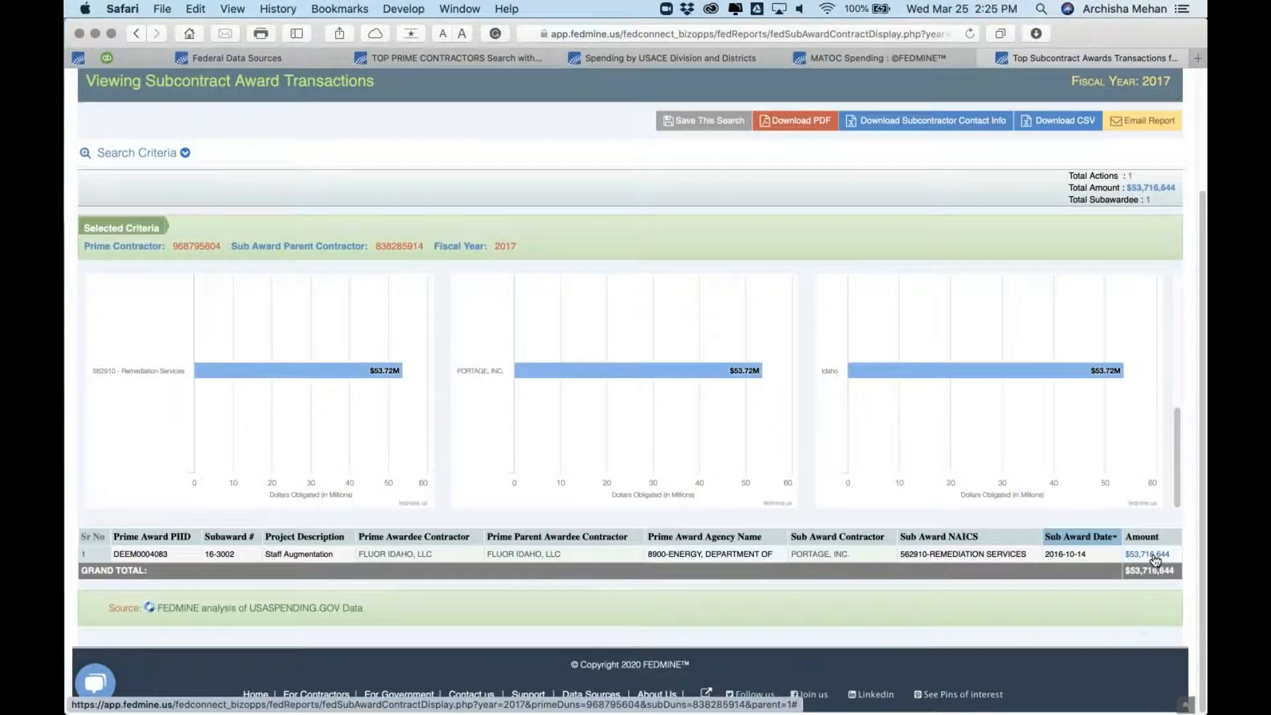
pyautogui.click(1155, 559)
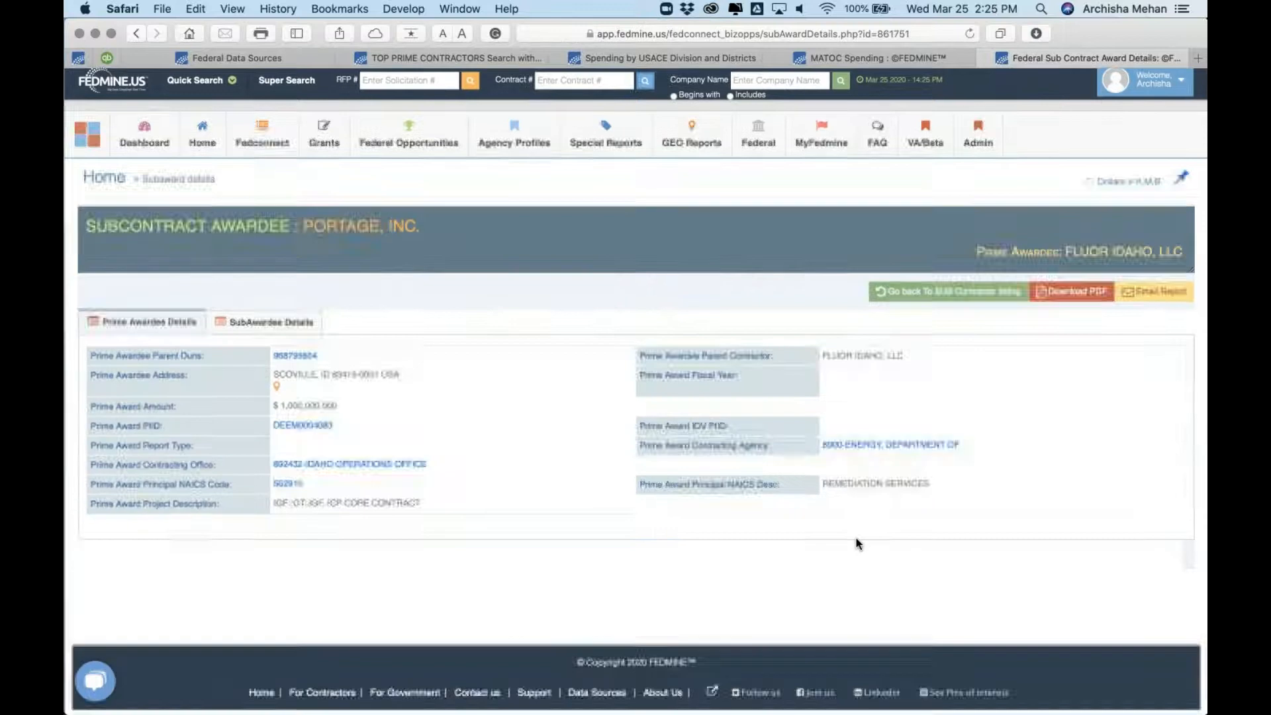
pyautogui.click(135, 34)
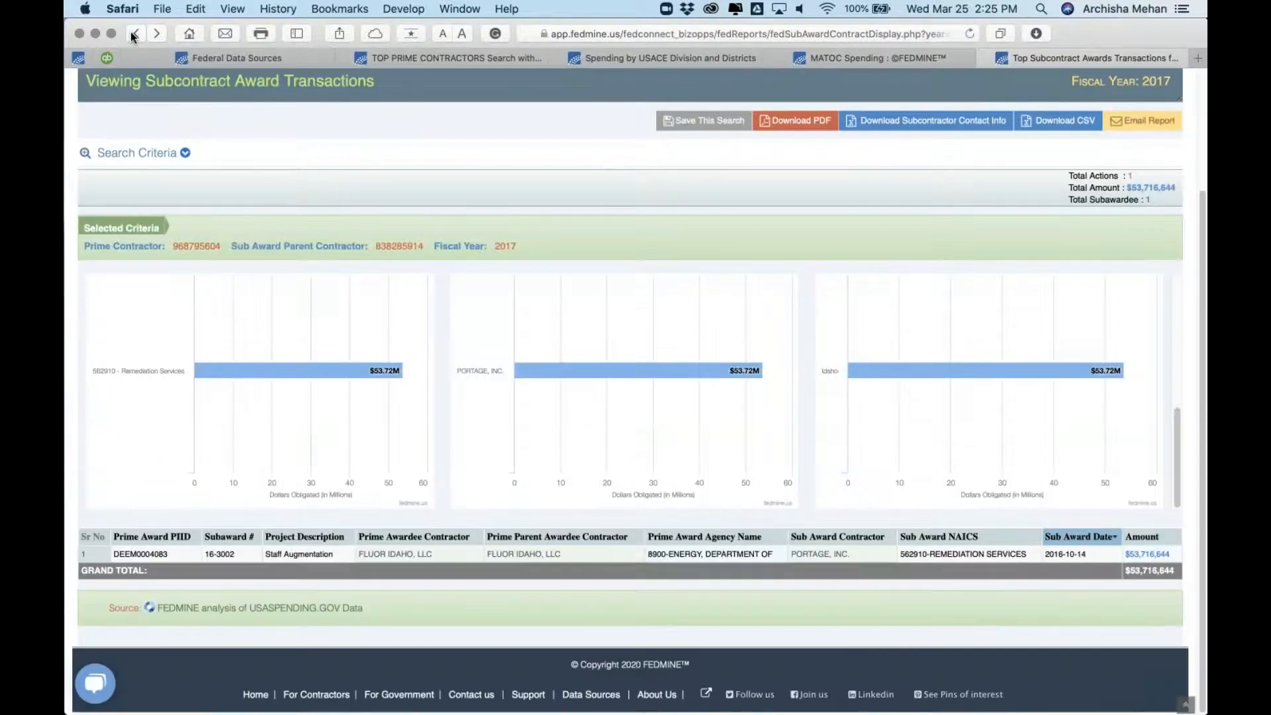
pyautogui.click(134, 34)
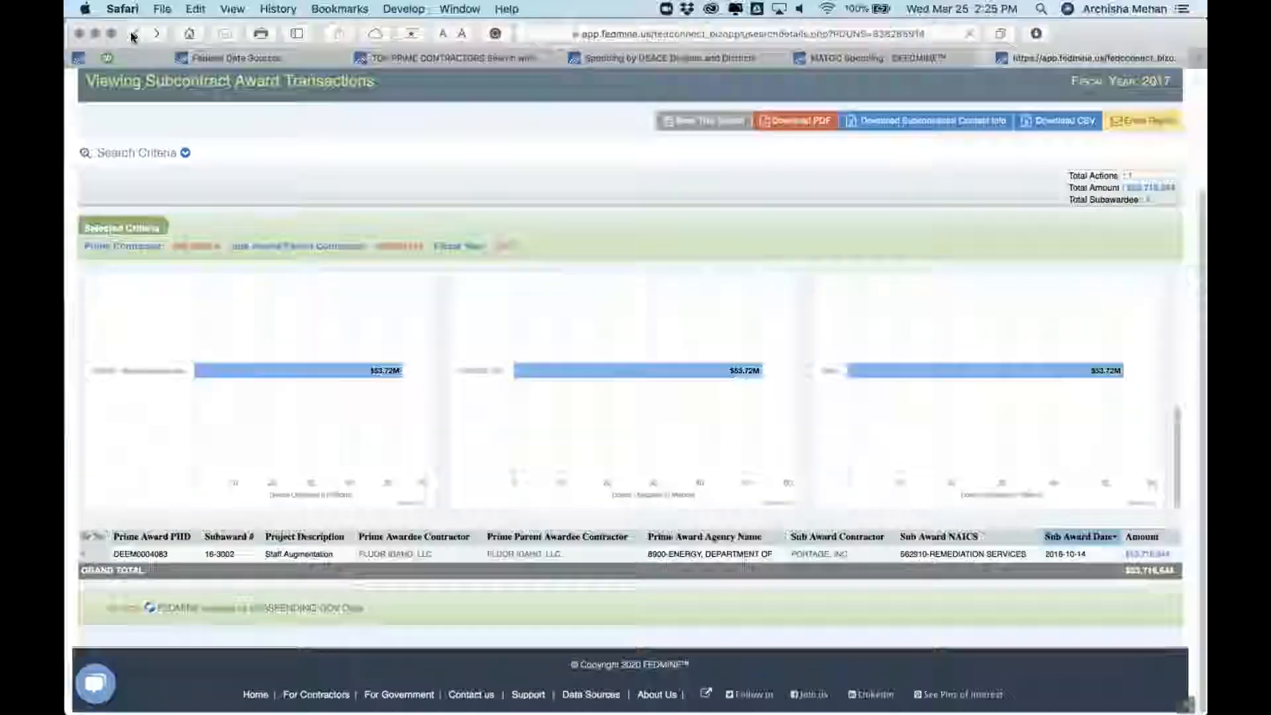
# - List the 35 subcontractors North Wind Portage awarded work to, then return to the profile
pyautogui.scroll(15, 423, 334)
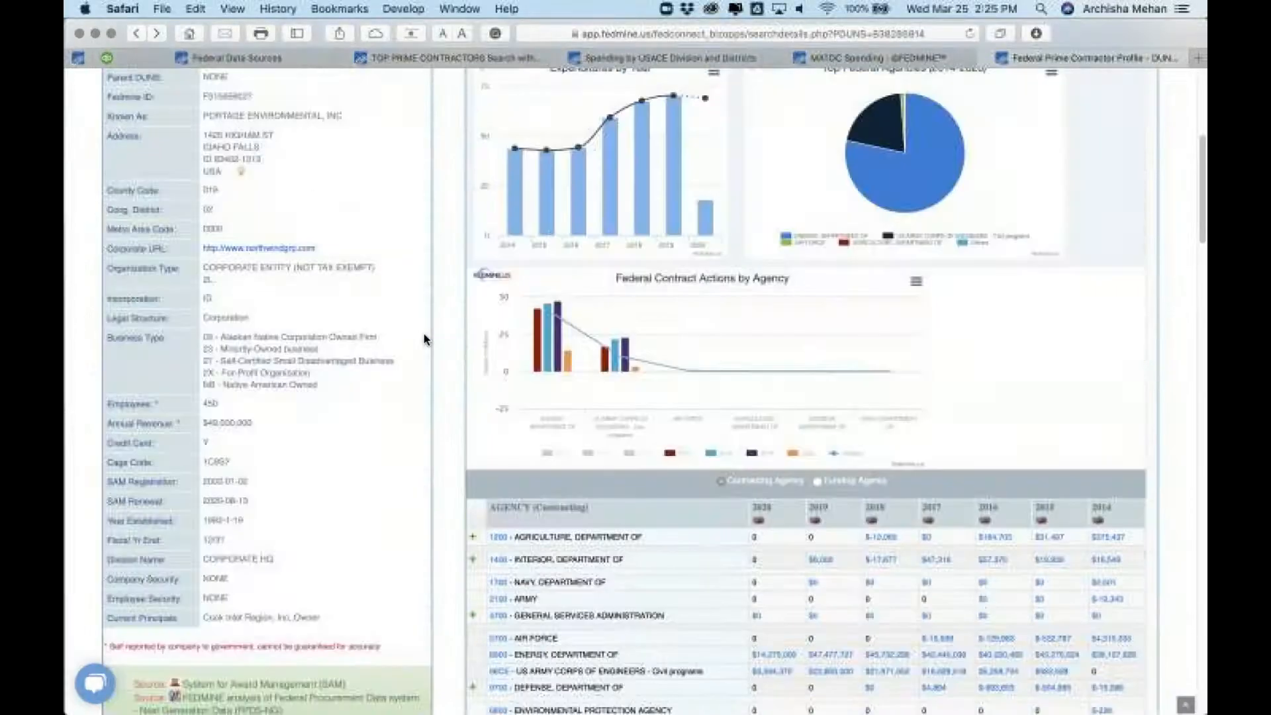
pyautogui.scroll(-3, 447, 336)
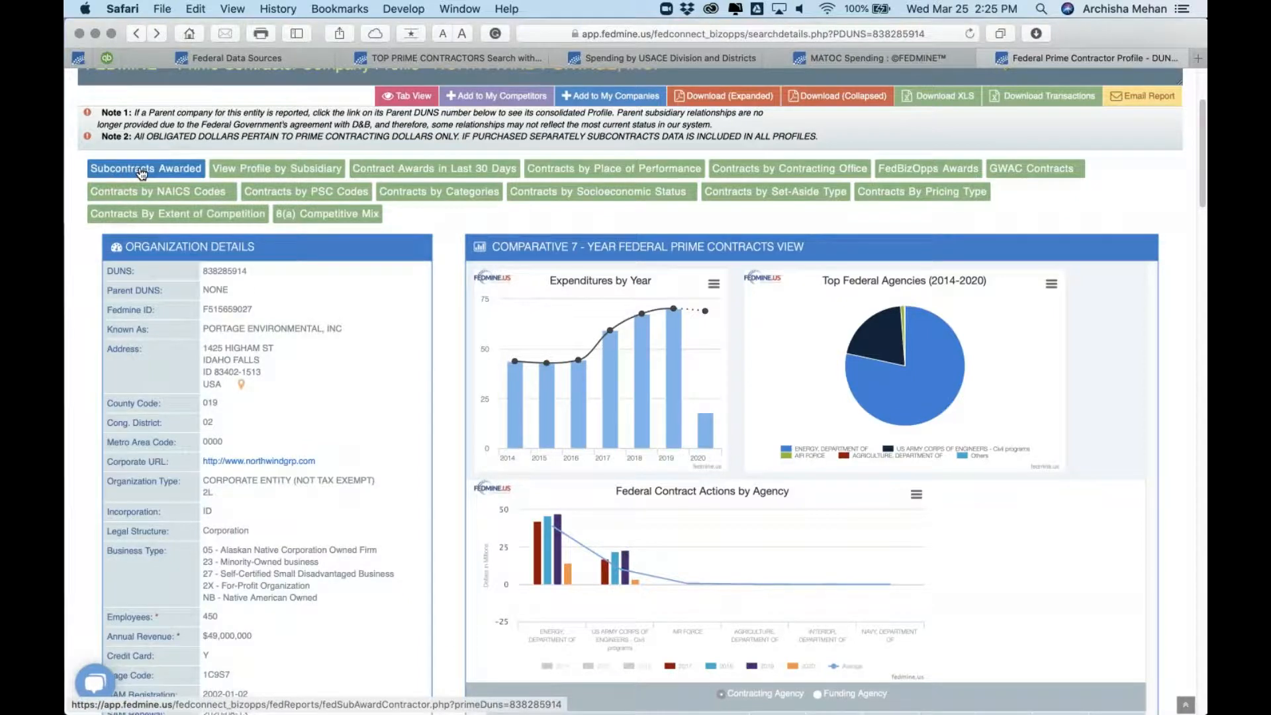
pyautogui.click(166, 168)
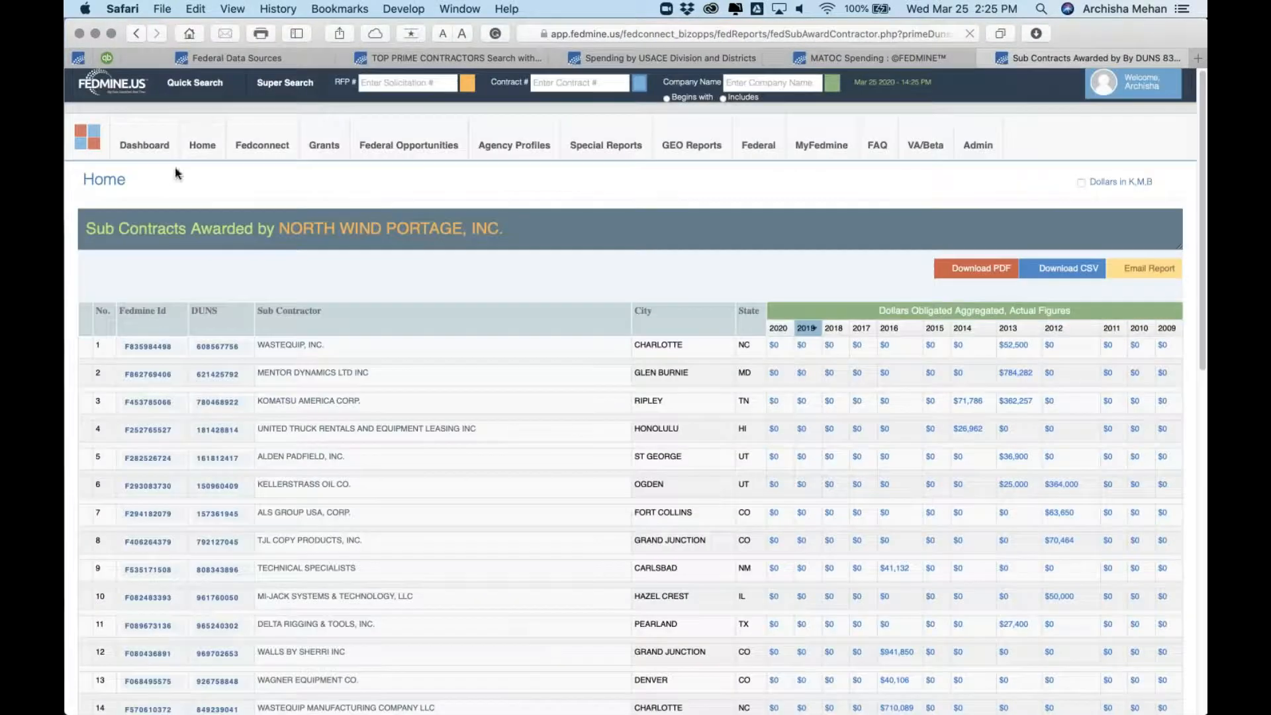
pyautogui.scroll(-5, 661, 275)
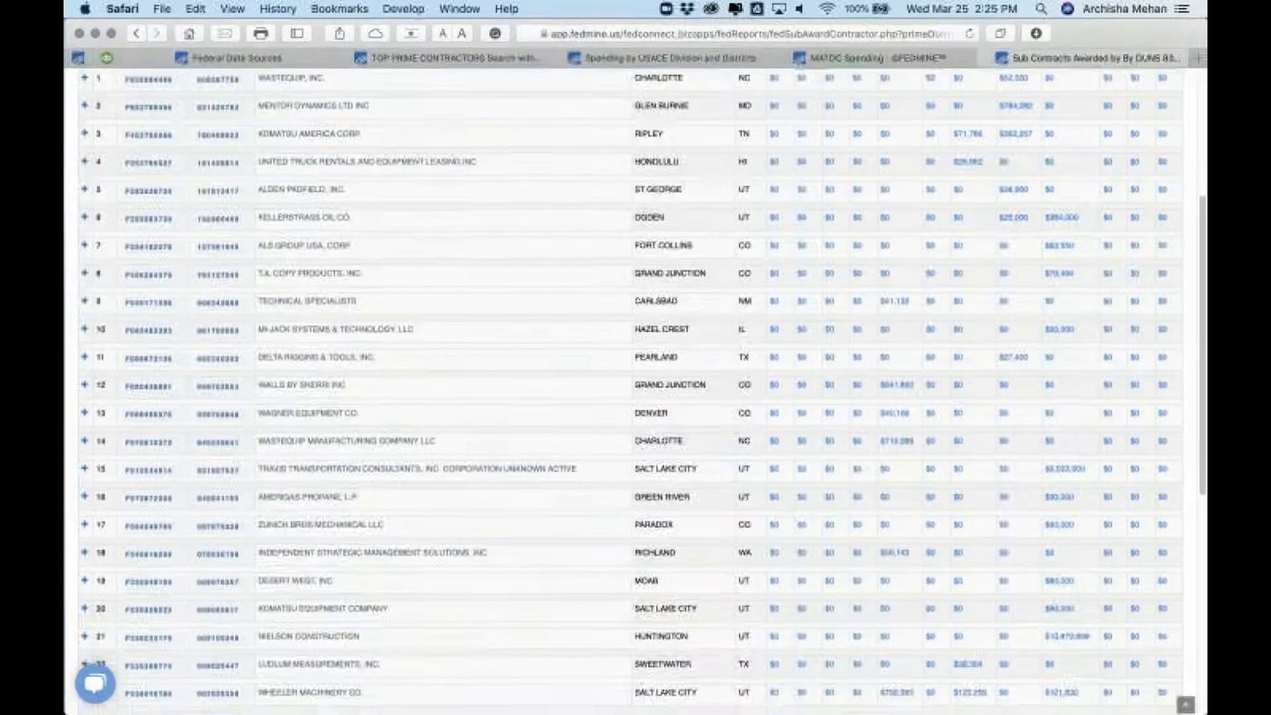
pyautogui.scroll(-6, 661, 276)
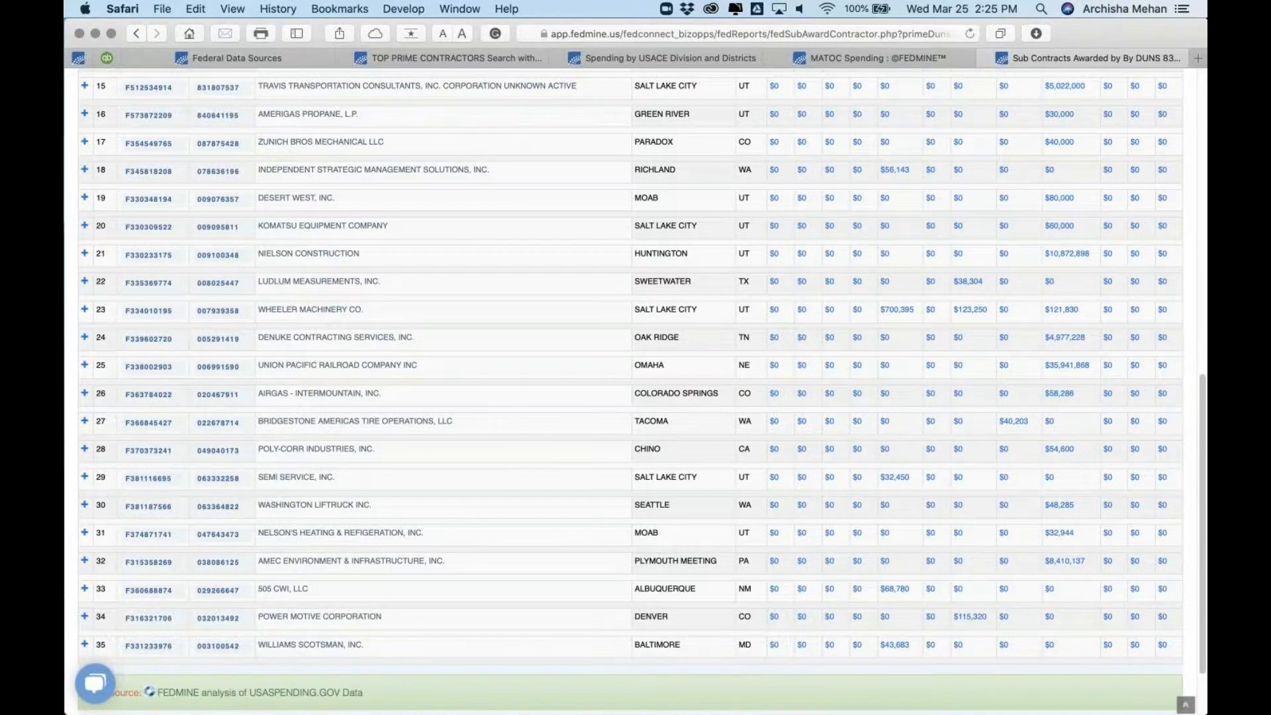
pyautogui.scroll(10, 635, 390)
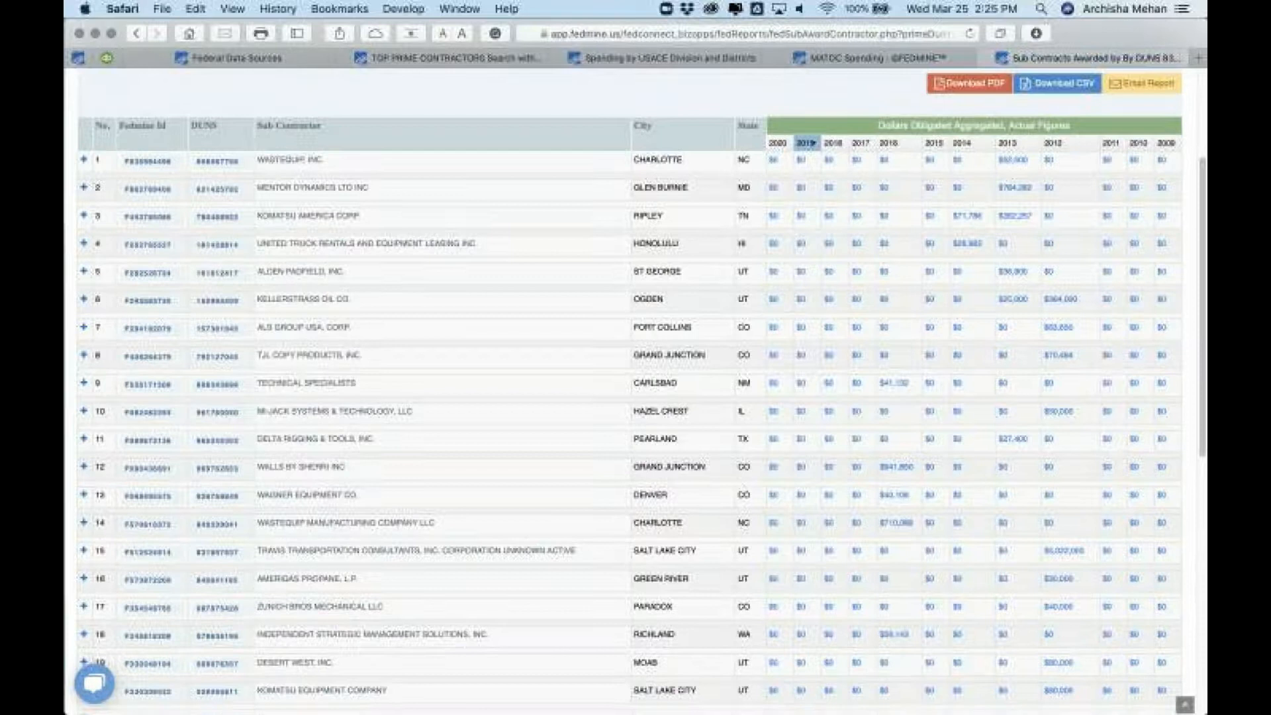
pyautogui.scroll(3, 636, 391)
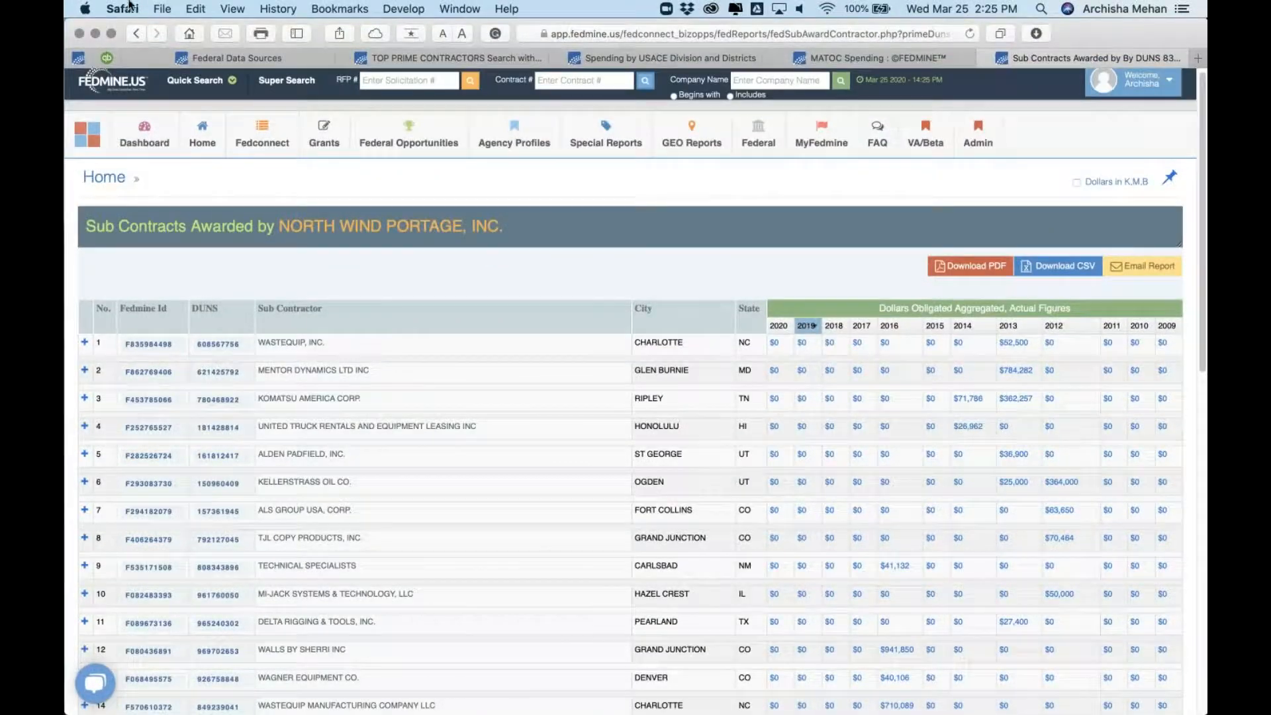
pyautogui.click(137, 34)
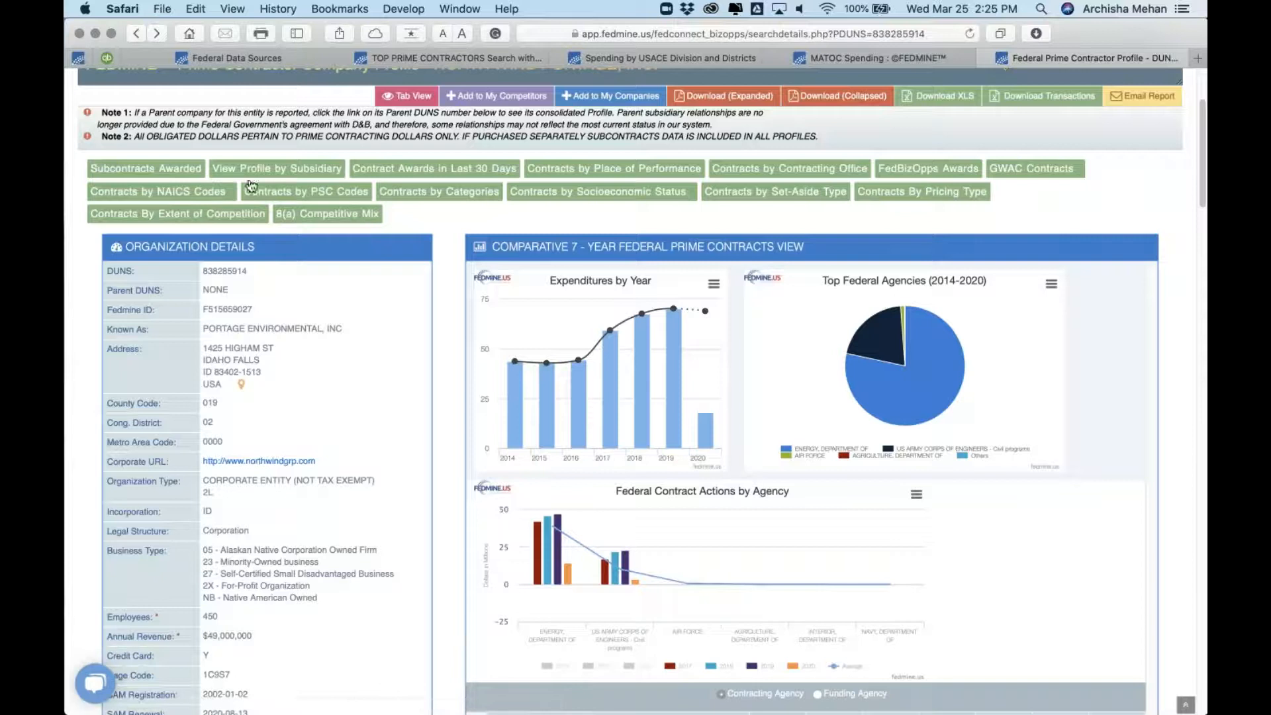
# - View Portage's place-of-performance revenue comparison ($70,283,727 in 2019), then return to the profile top
pyautogui.click(617, 171)
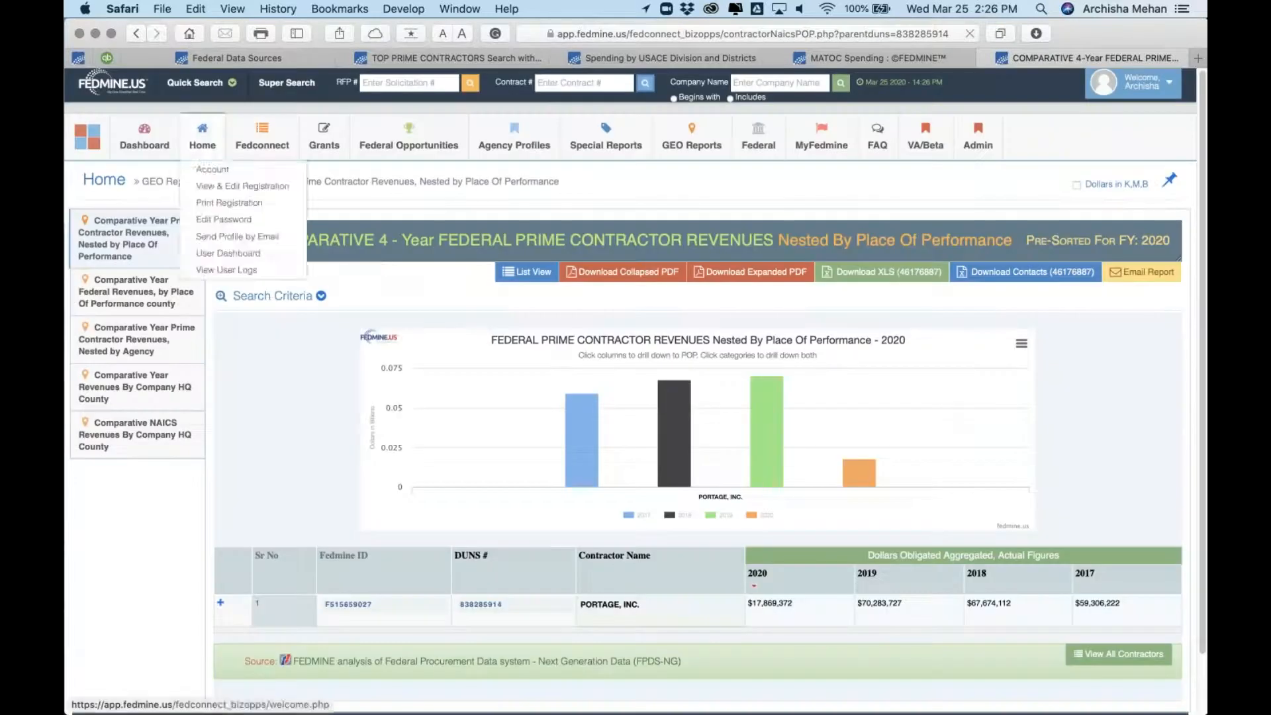
pyautogui.click(136, 33)
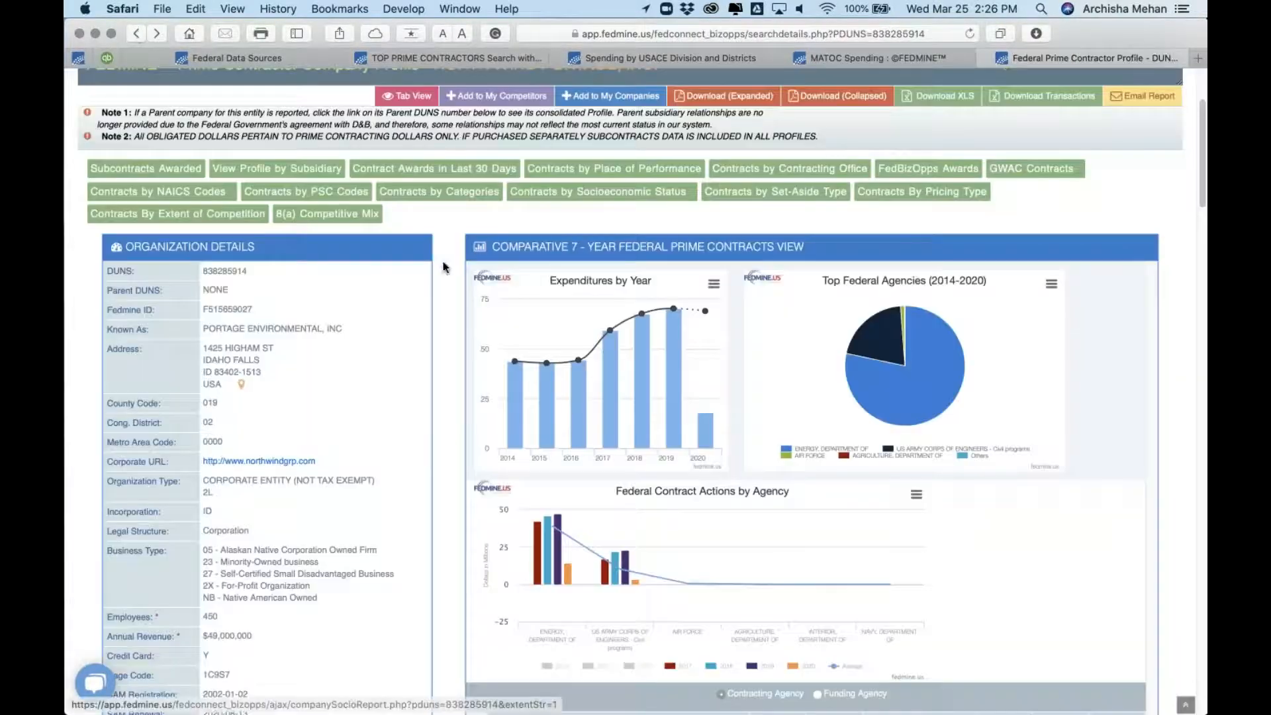
pyautogui.scroll(3, 428, 276)
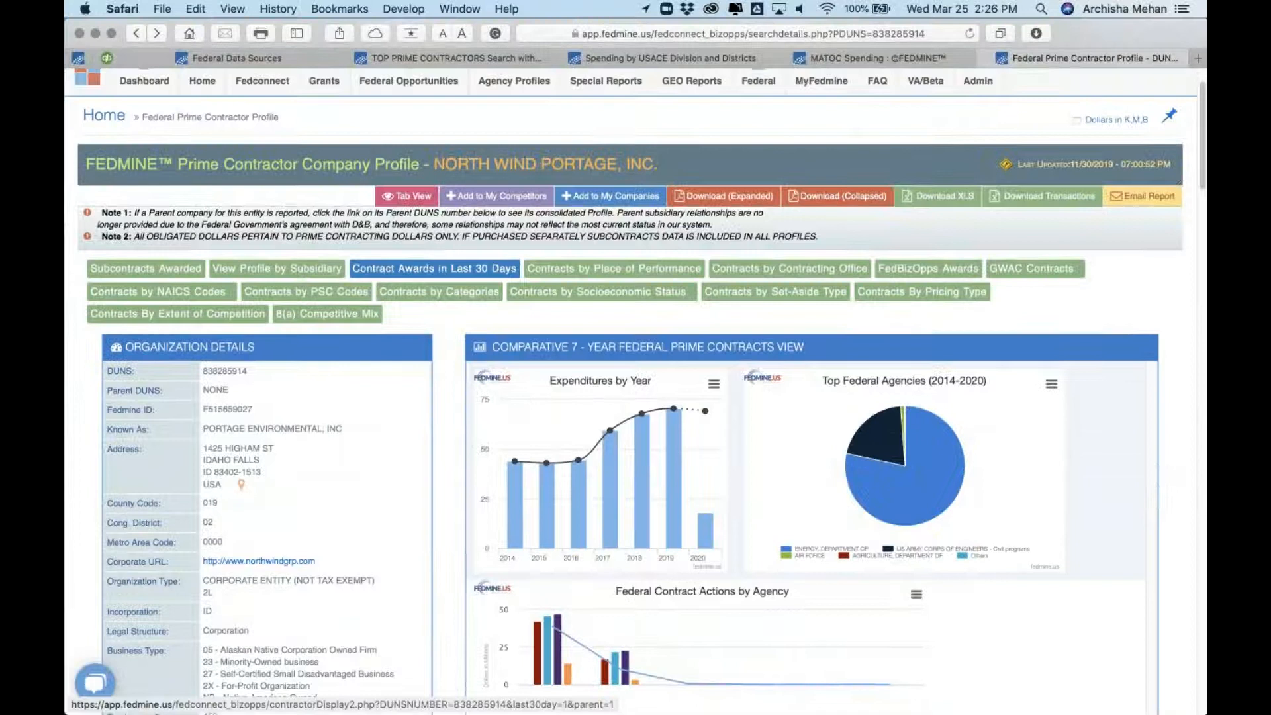
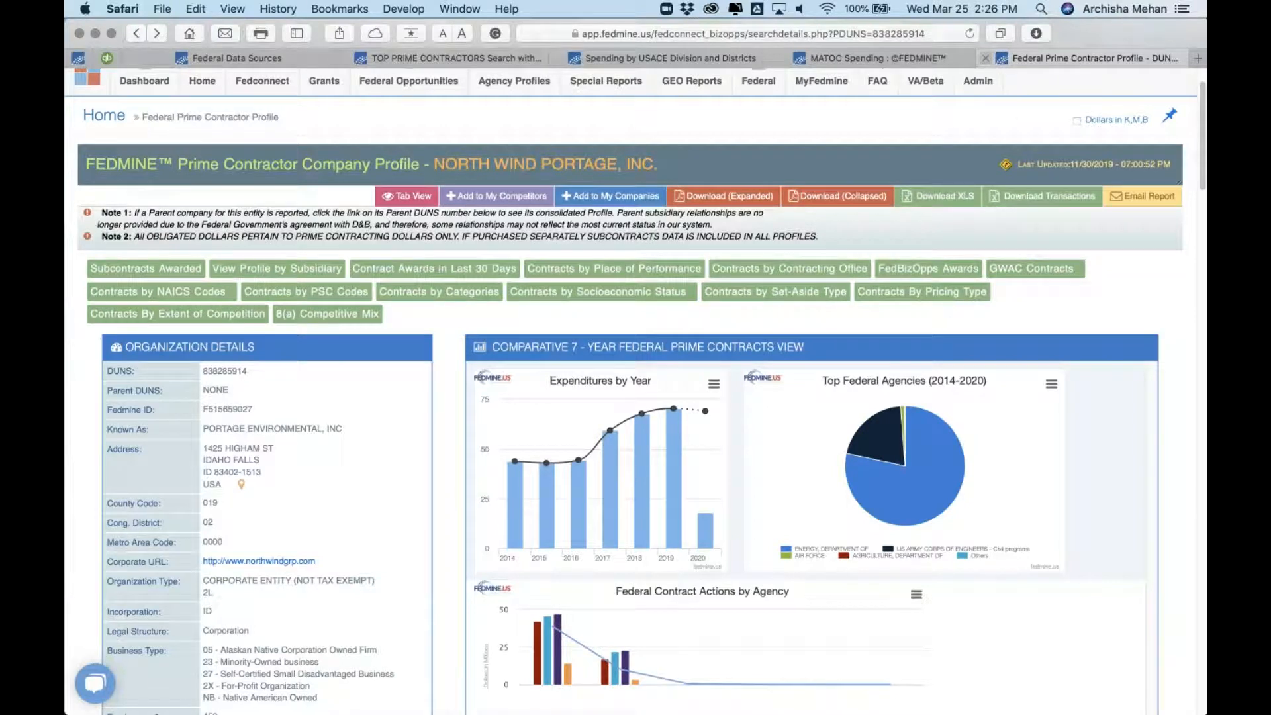
# - Close the North Wind Portage profile tab and go back to the USACE division and districts spending report
pyautogui.click(986, 57)
pyautogui.click(769, 58)
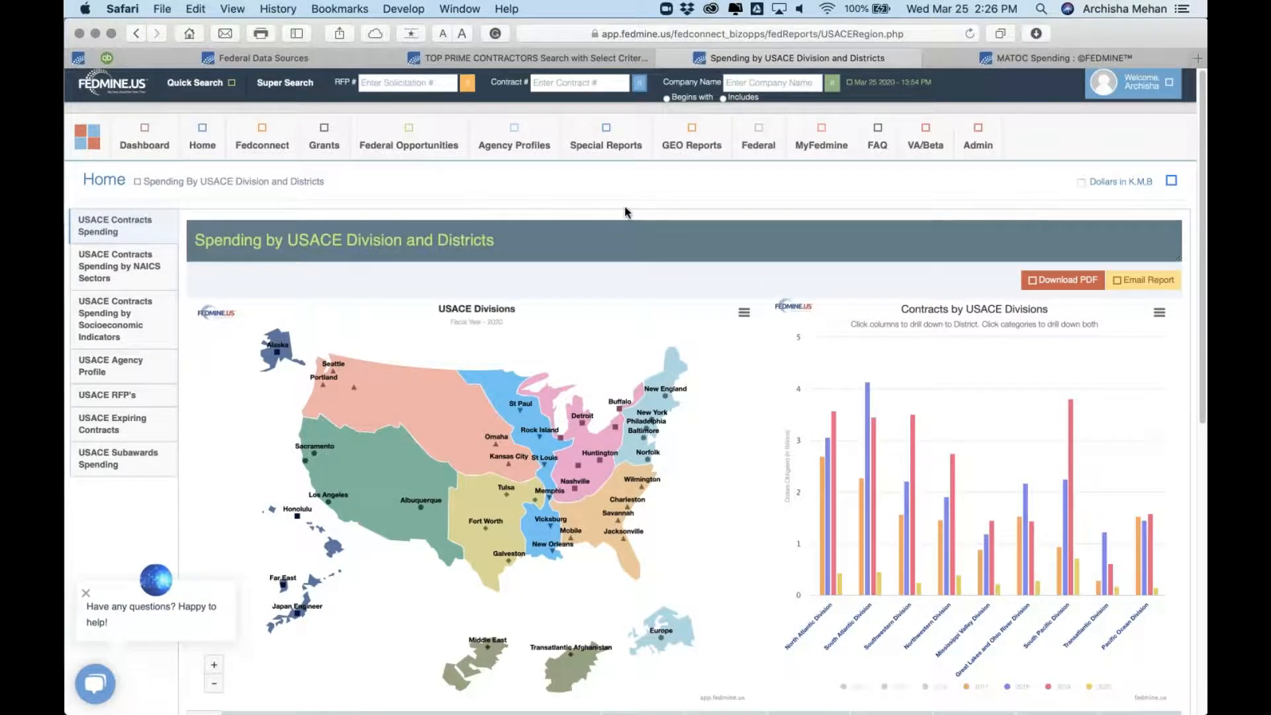
# - Expand the South Pacific Division on the map to show its district spending breakdown
pyautogui.scroll(-3, 627, 212)
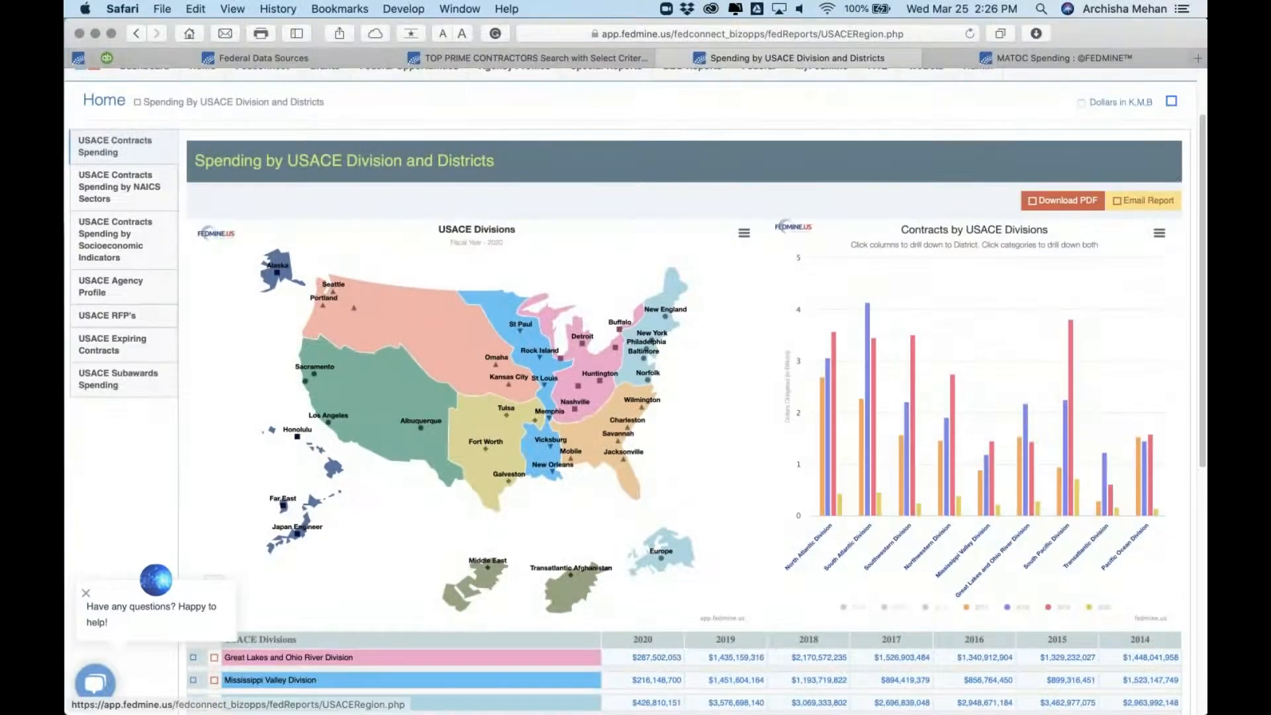
pyautogui.moveTo(317, 480)
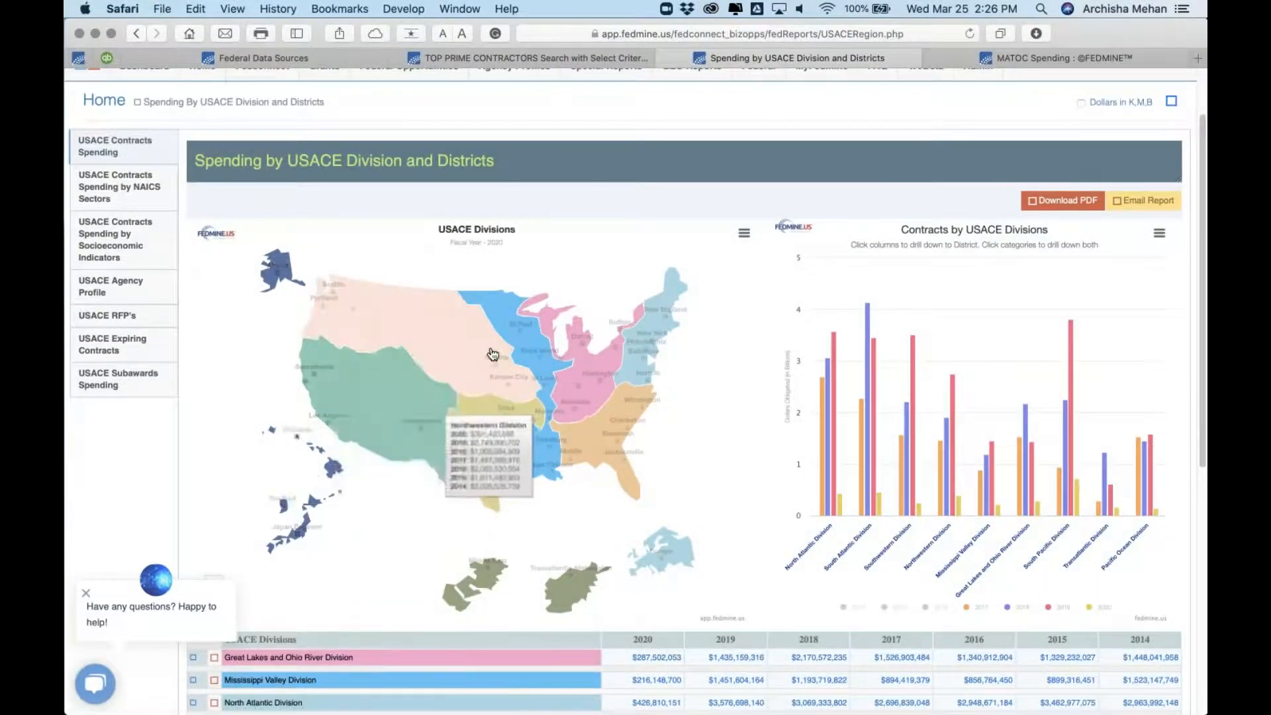
pyautogui.moveTo(544, 441)
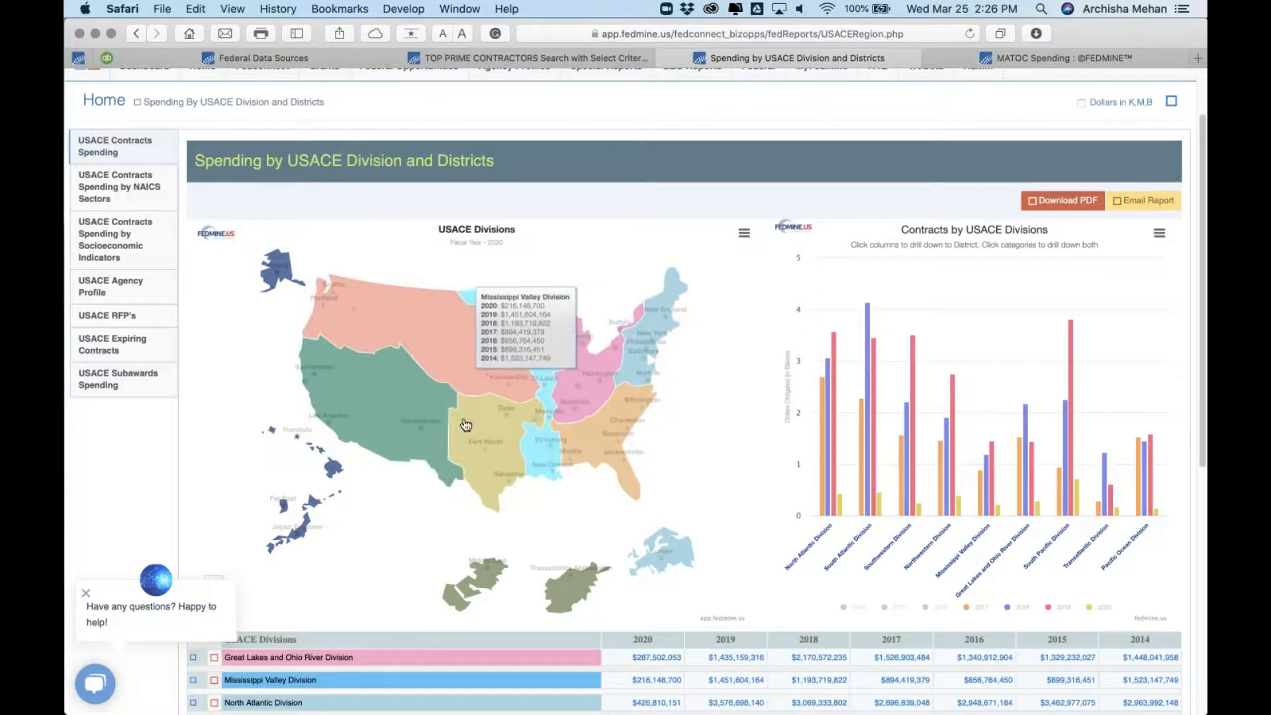
pyautogui.moveTo(427, 412)
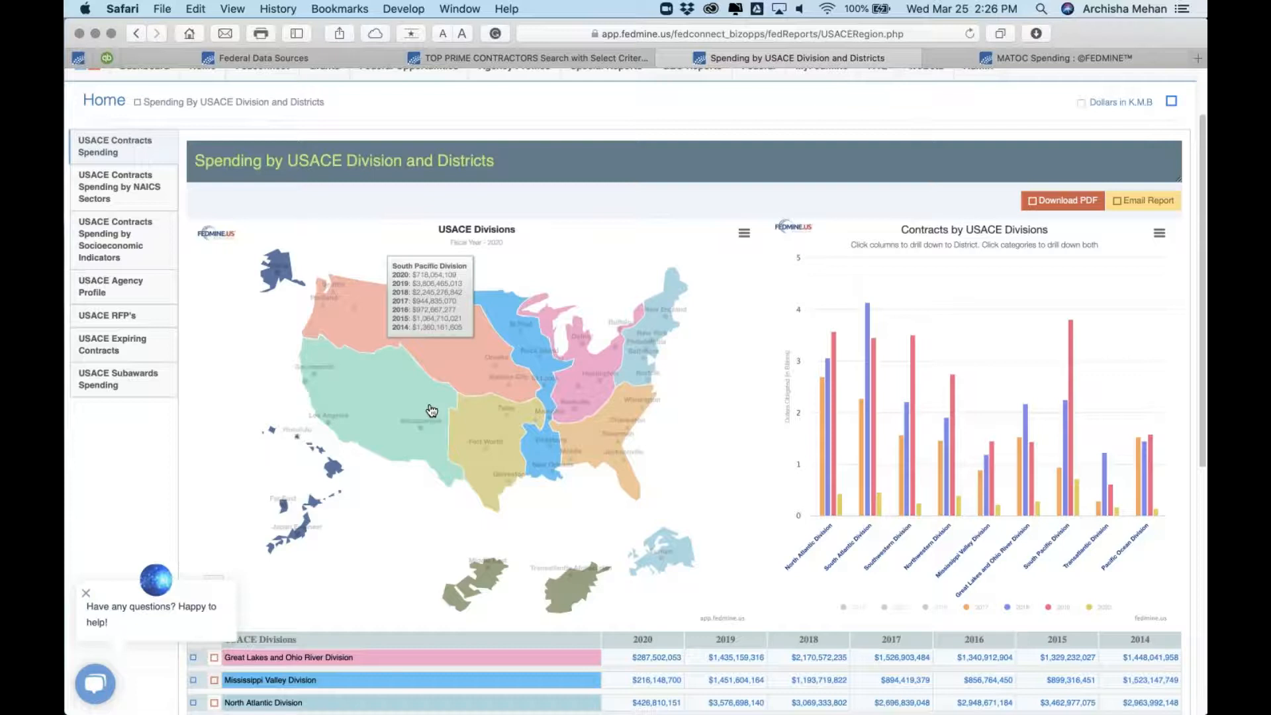
pyautogui.click(432, 411)
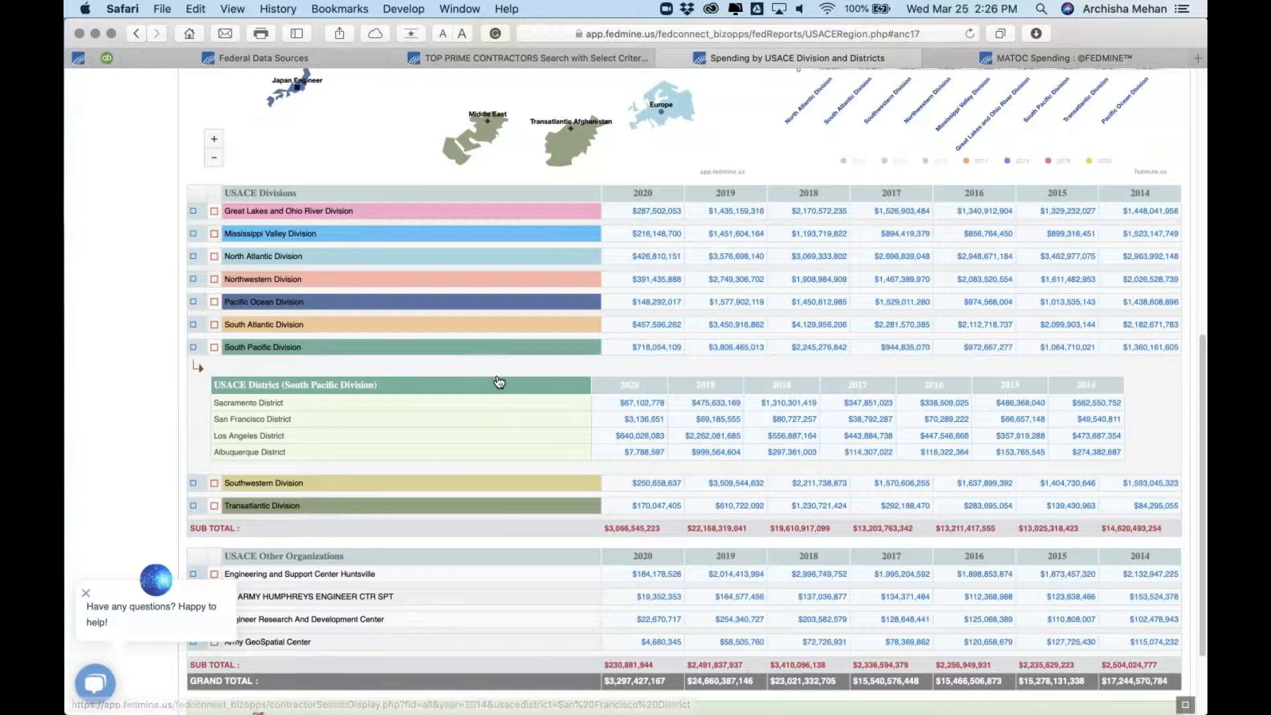
# - Open the USACE Contracts Spending by NAICS Sectors report
pyautogui.scroll(10, 499, 382)
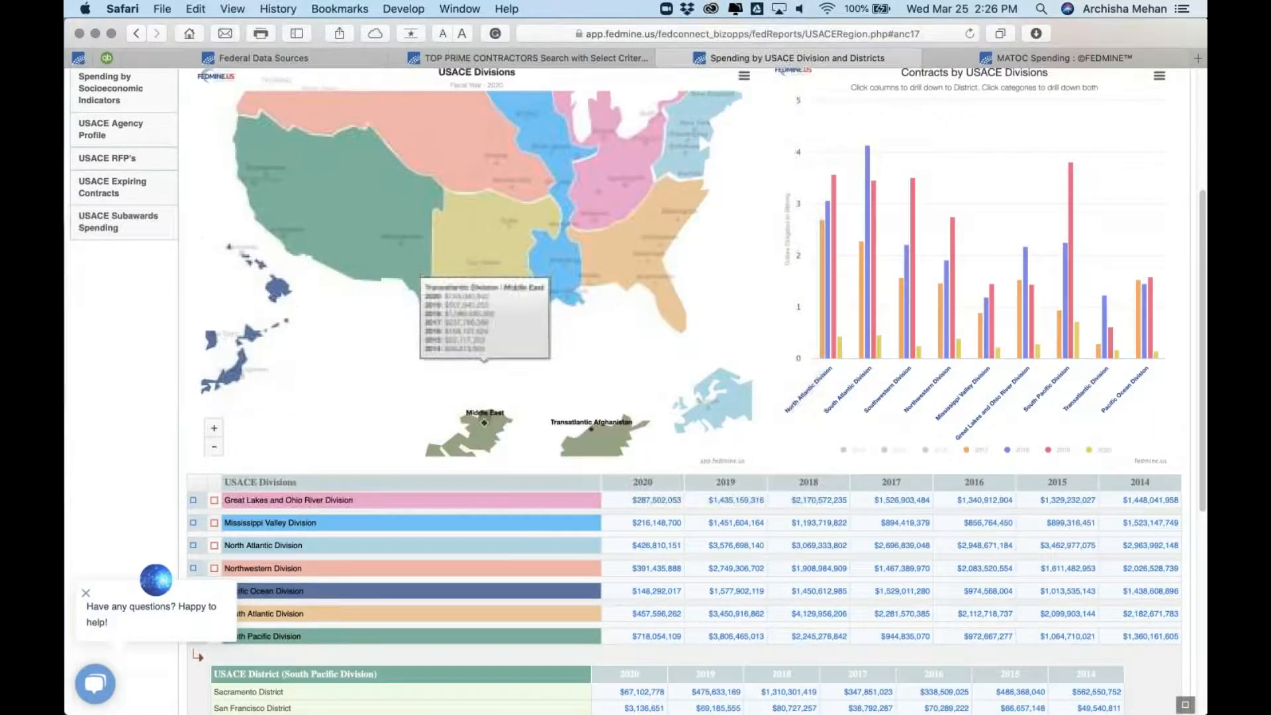
pyautogui.scroll(4, 146, 311)
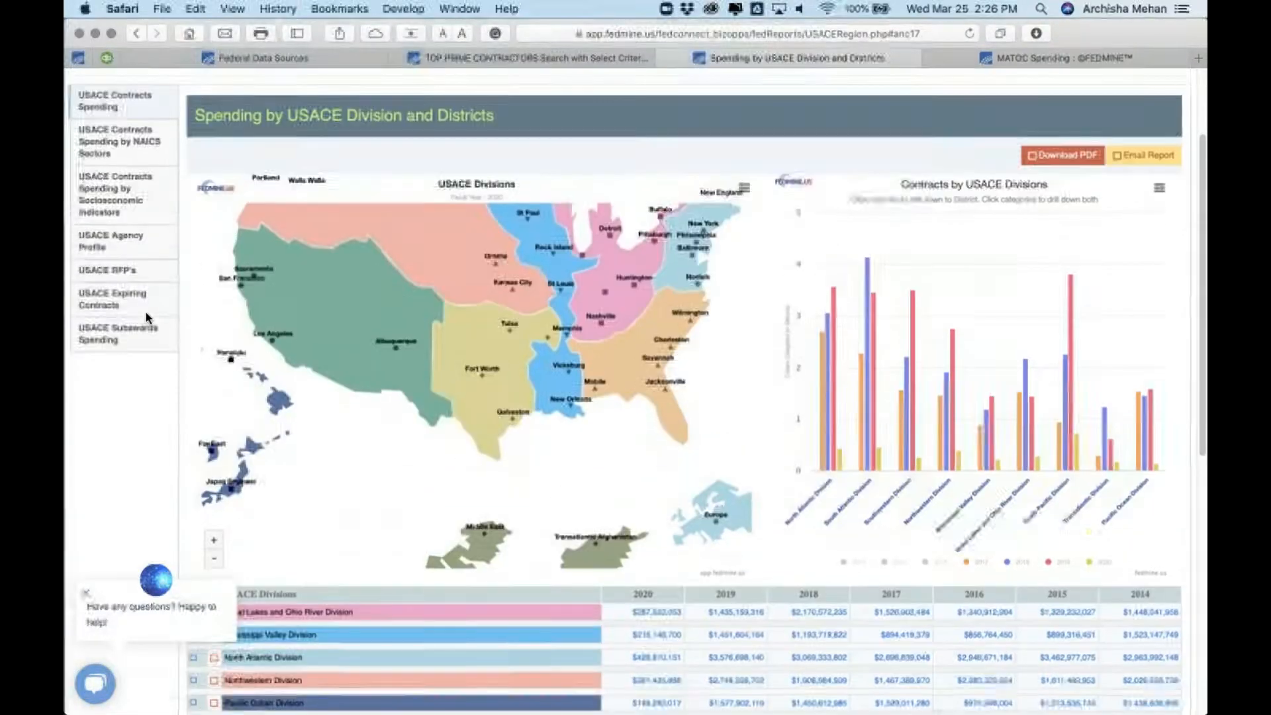
pyautogui.click(119, 129)
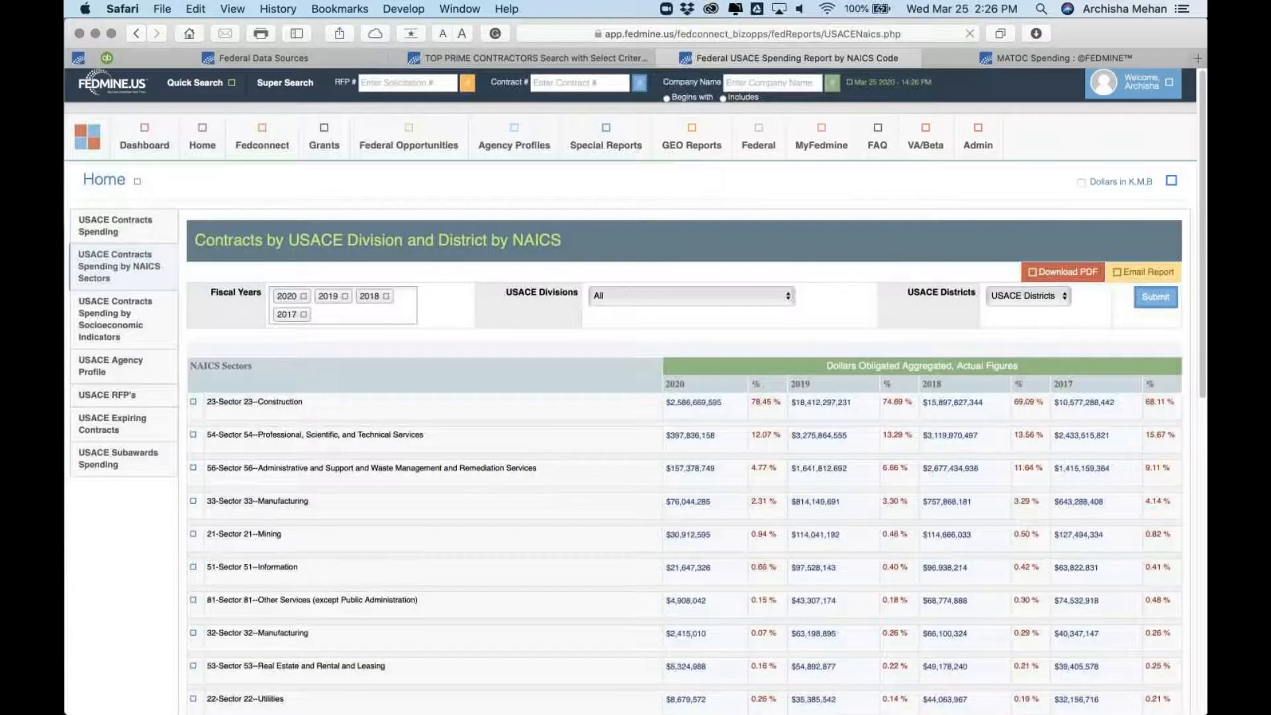
# - Filter the NAICS report to North Atlantic Division, then open USACE spending by socioeconomic indicators
pyautogui.click(715, 295)
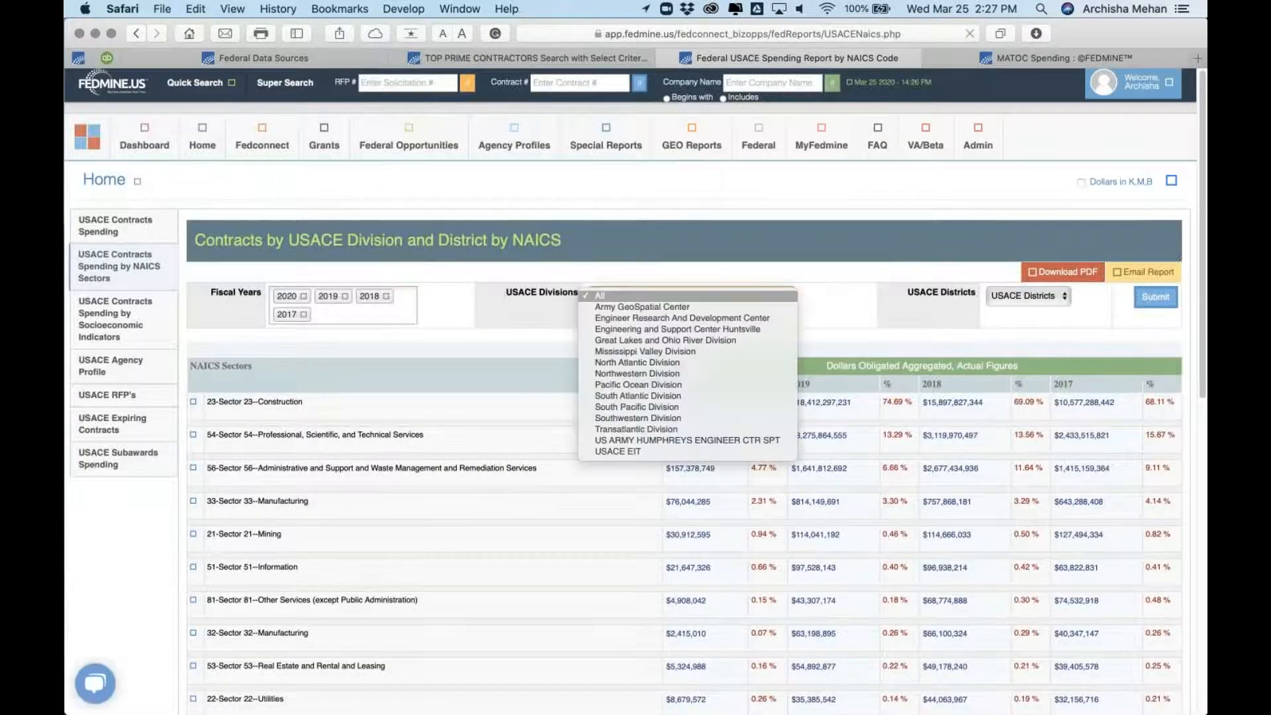
pyautogui.click(717, 362)
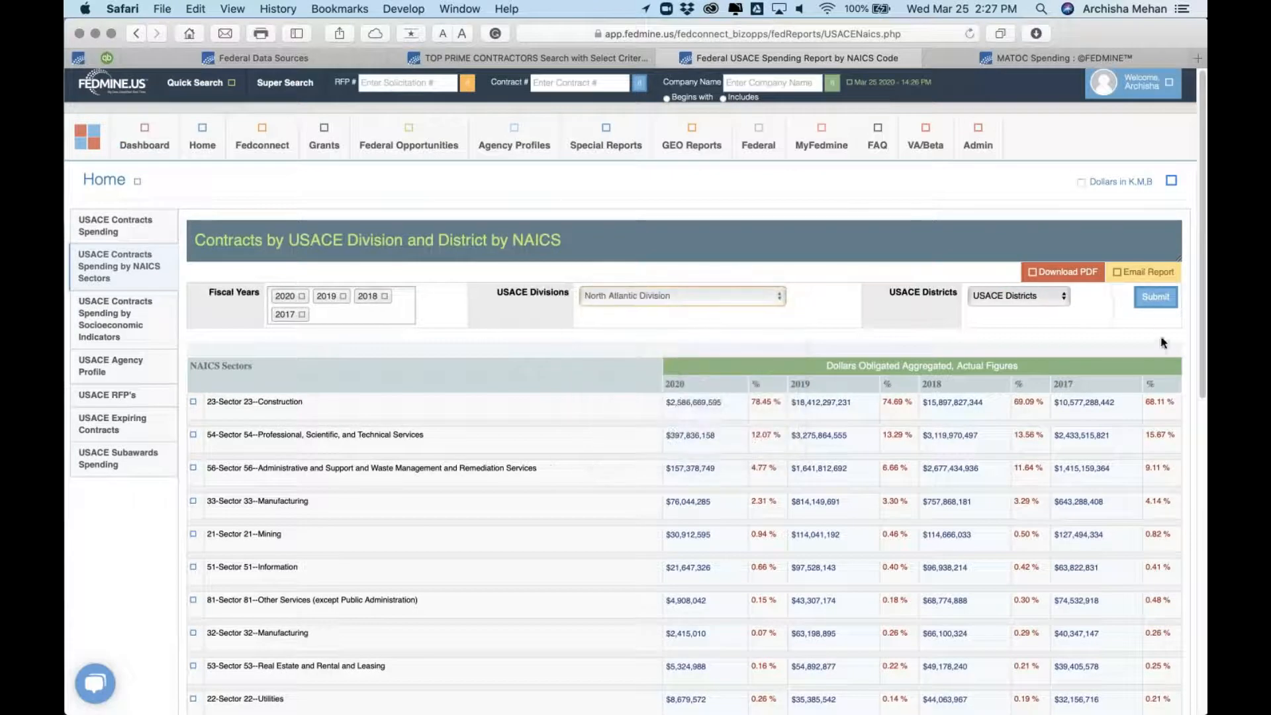
pyautogui.click(1157, 299)
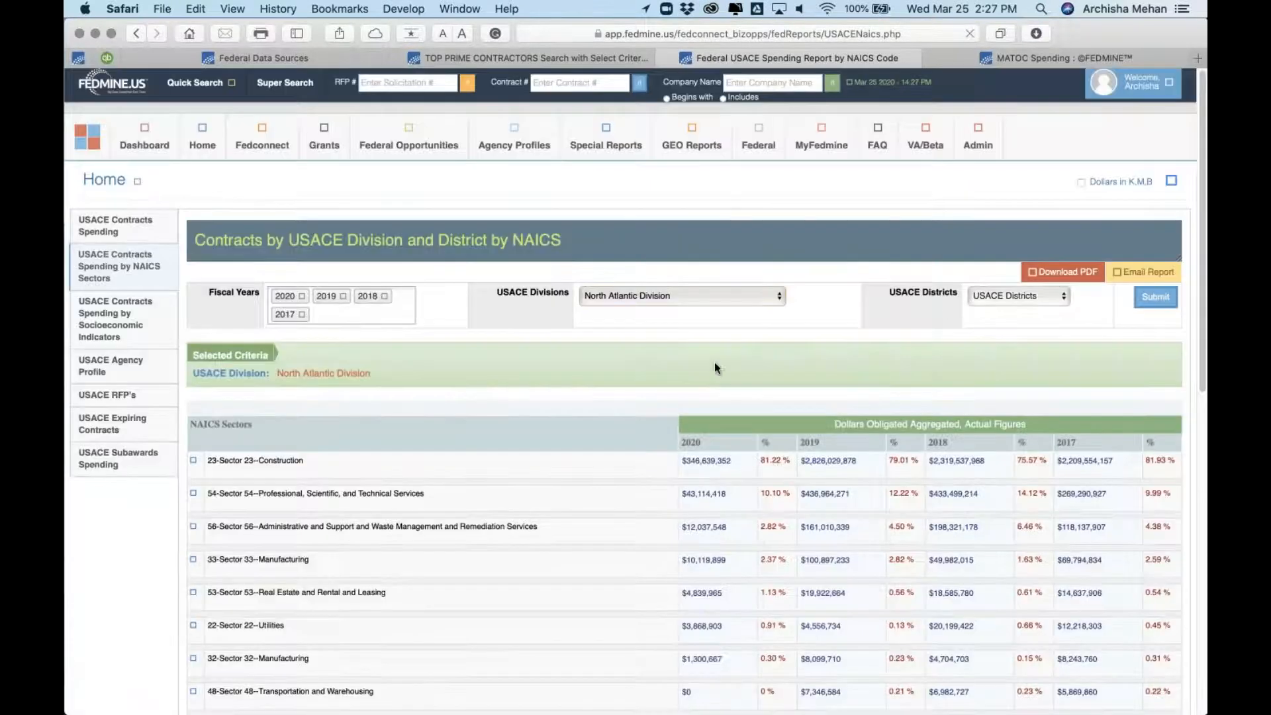
pyautogui.scroll(-2, 694, 376)
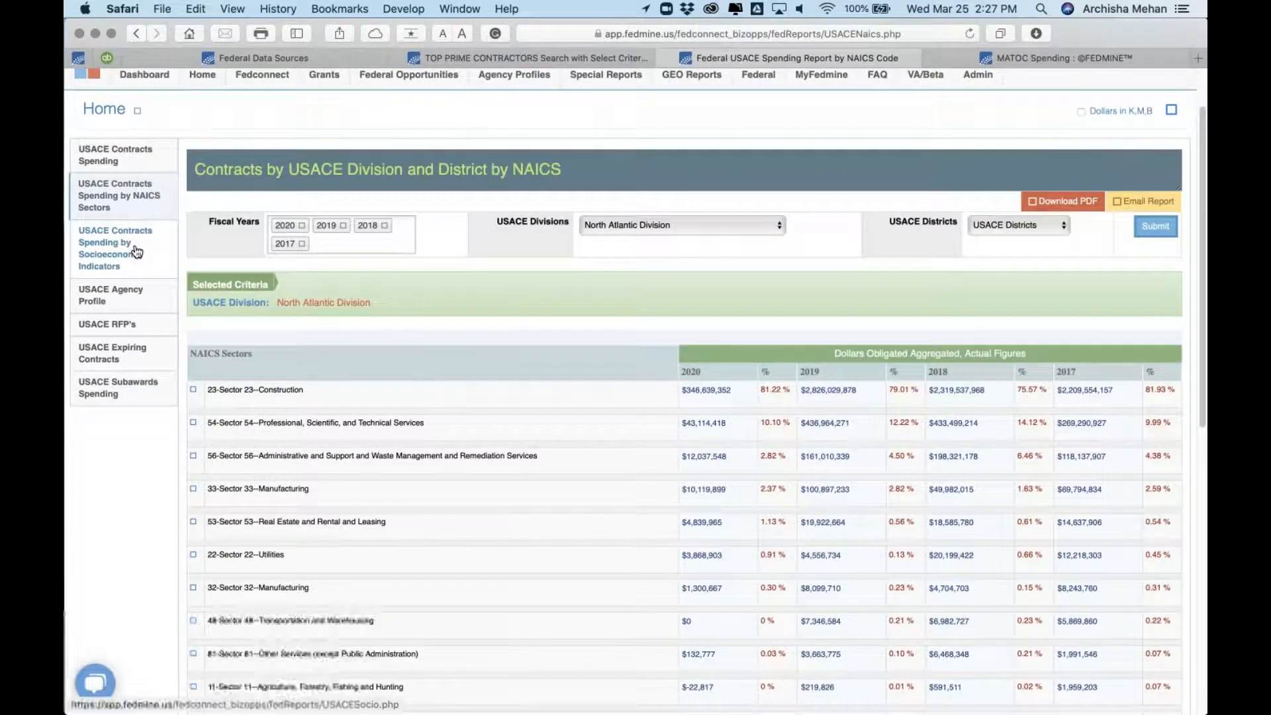
pyautogui.click(132, 249)
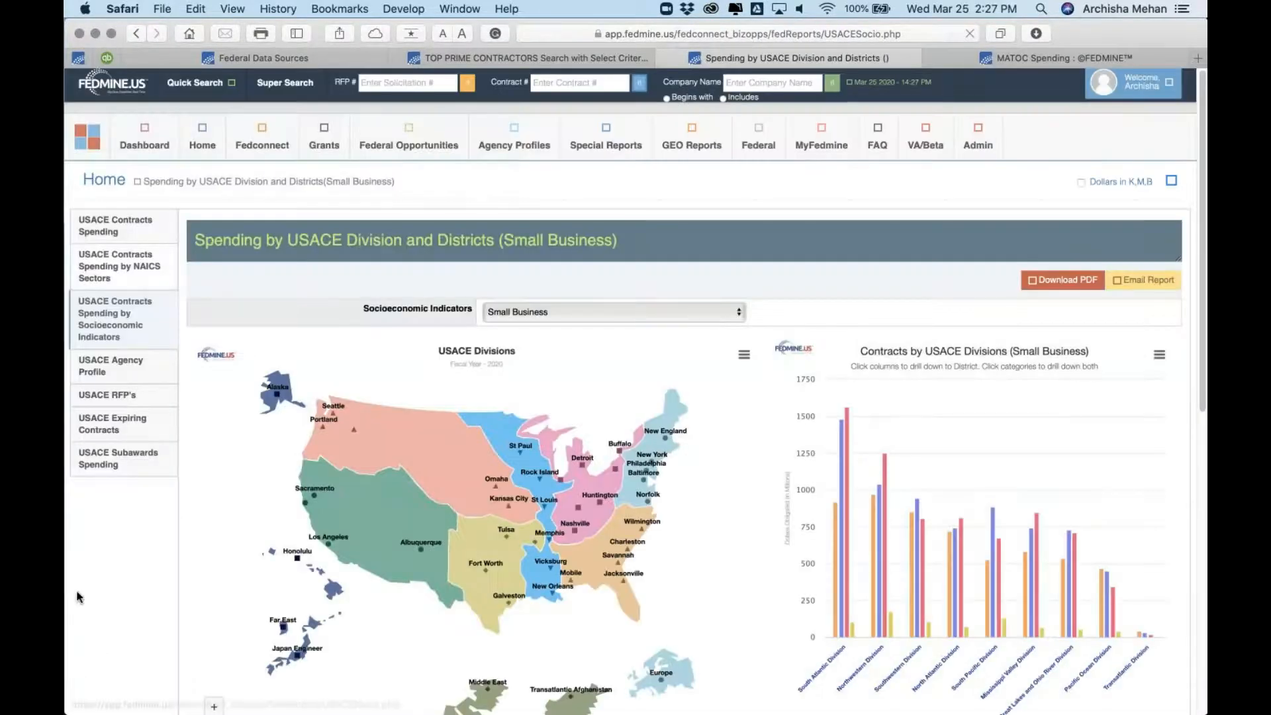
# - Set the socioeconomic indicator to Woman Owned Business
pyautogui.scroll(-5, 82, 600)
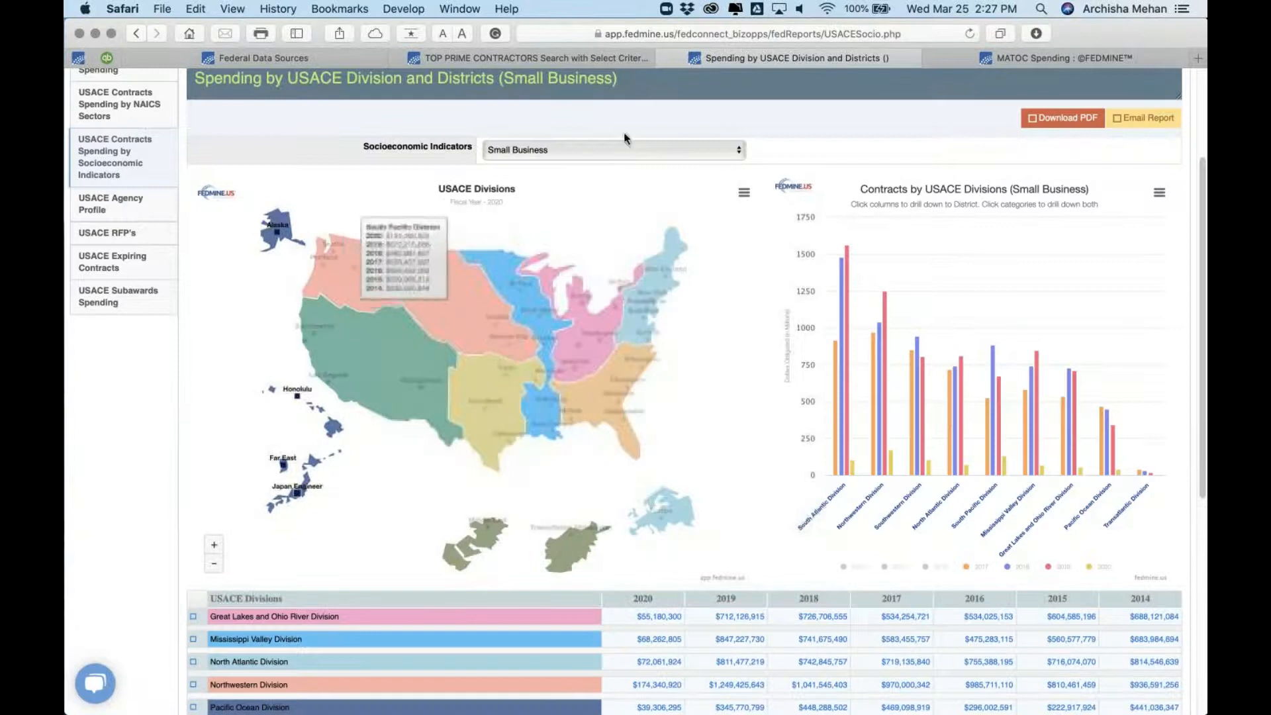
pyautogui.click(626, 157)
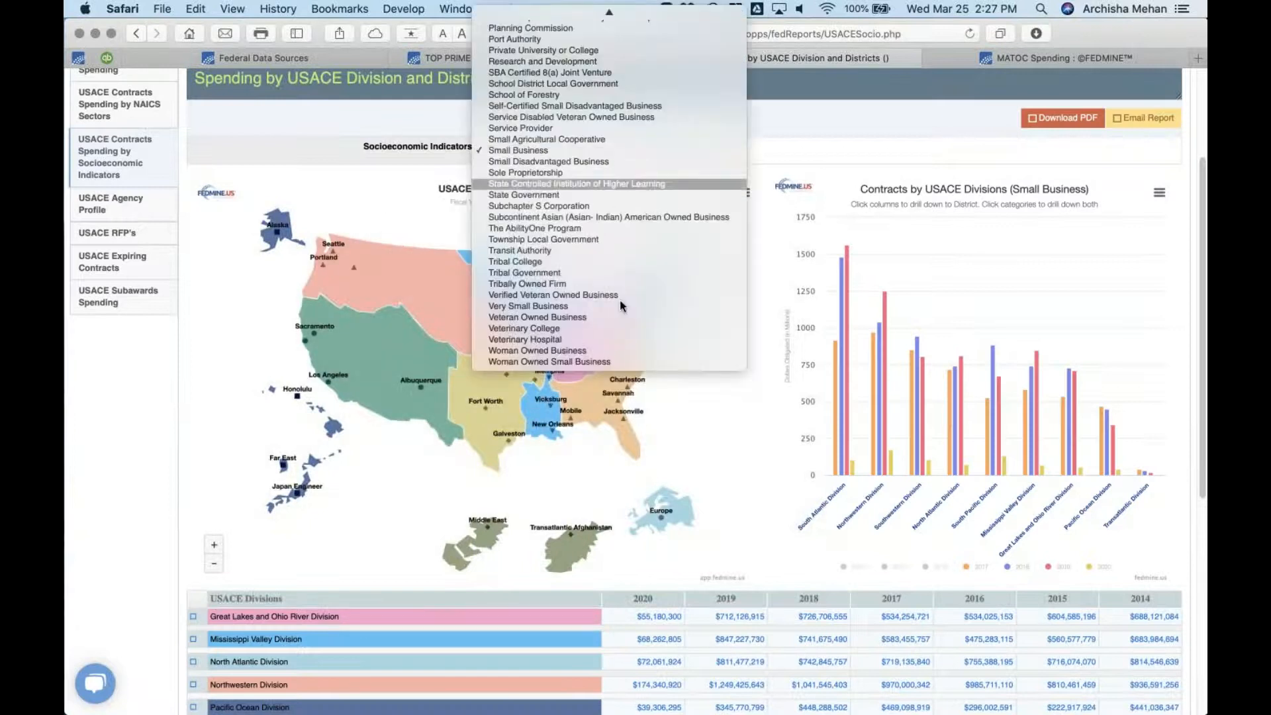
pyautogui.click(626, 350)
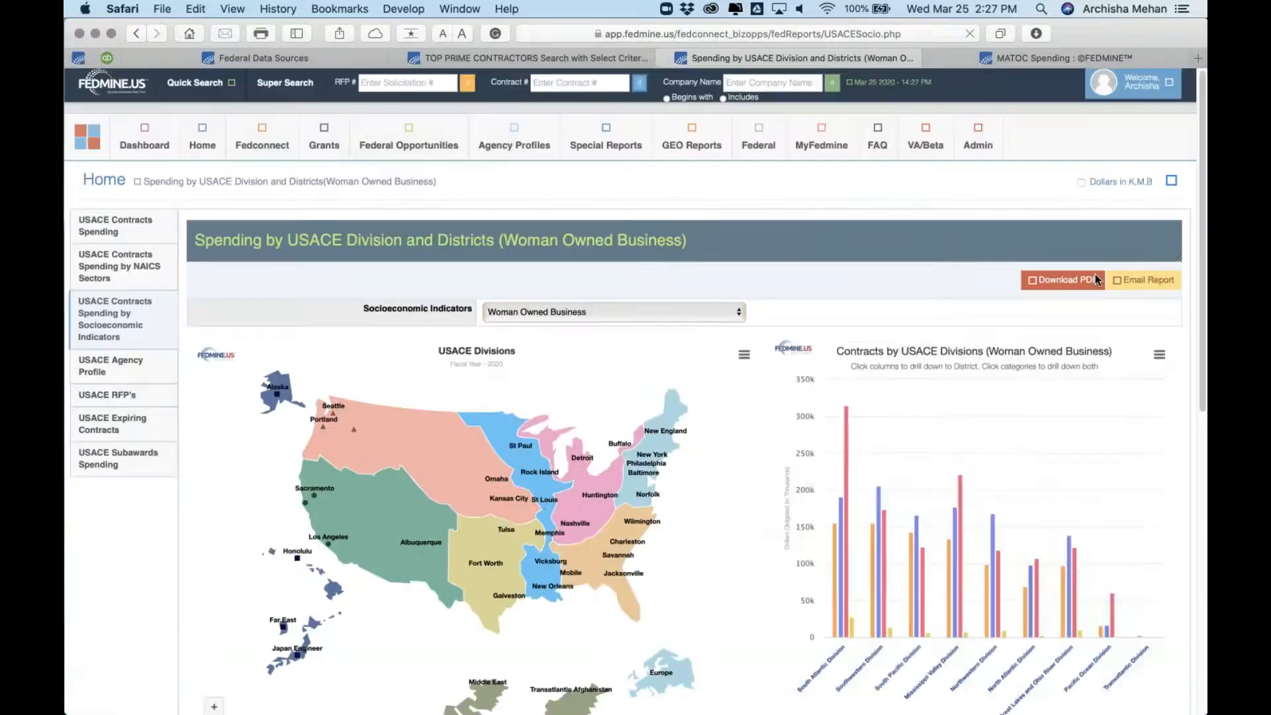
# - Expand the South Atlantic Division row into its districts and review the results
pyautogui.scroll(-5, 867, 252)
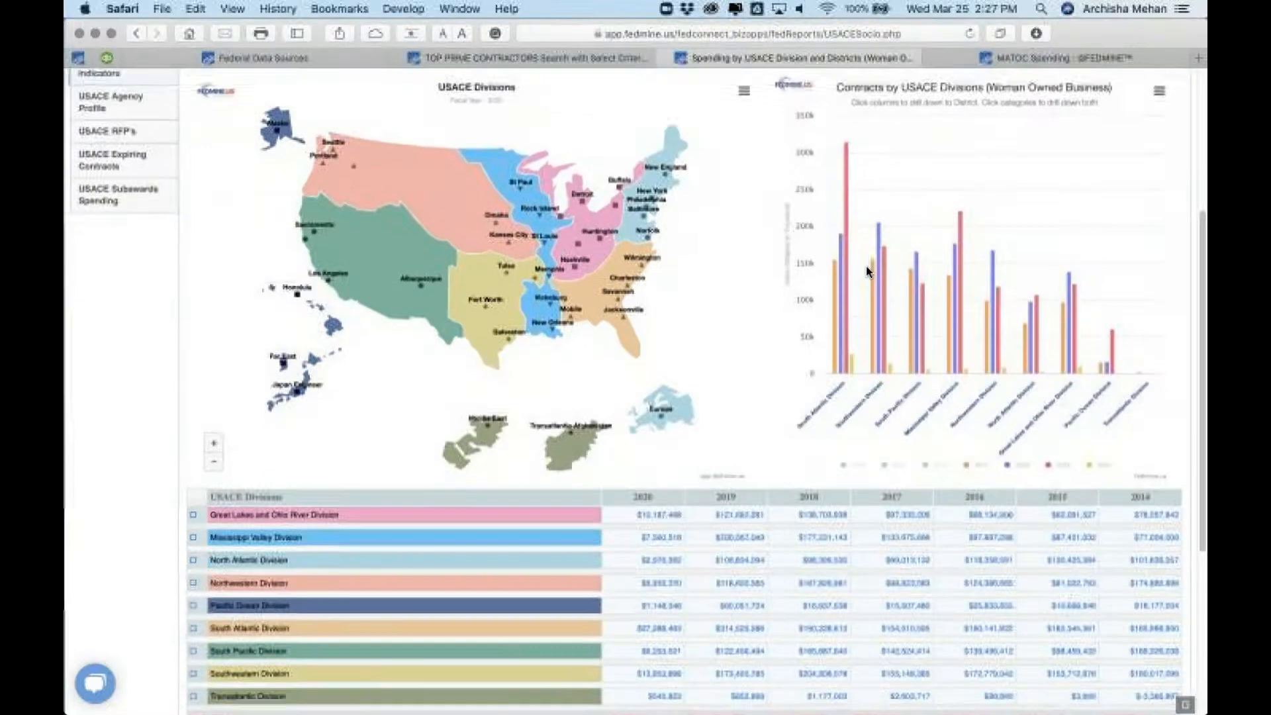
pyautogui.click(603, 276)
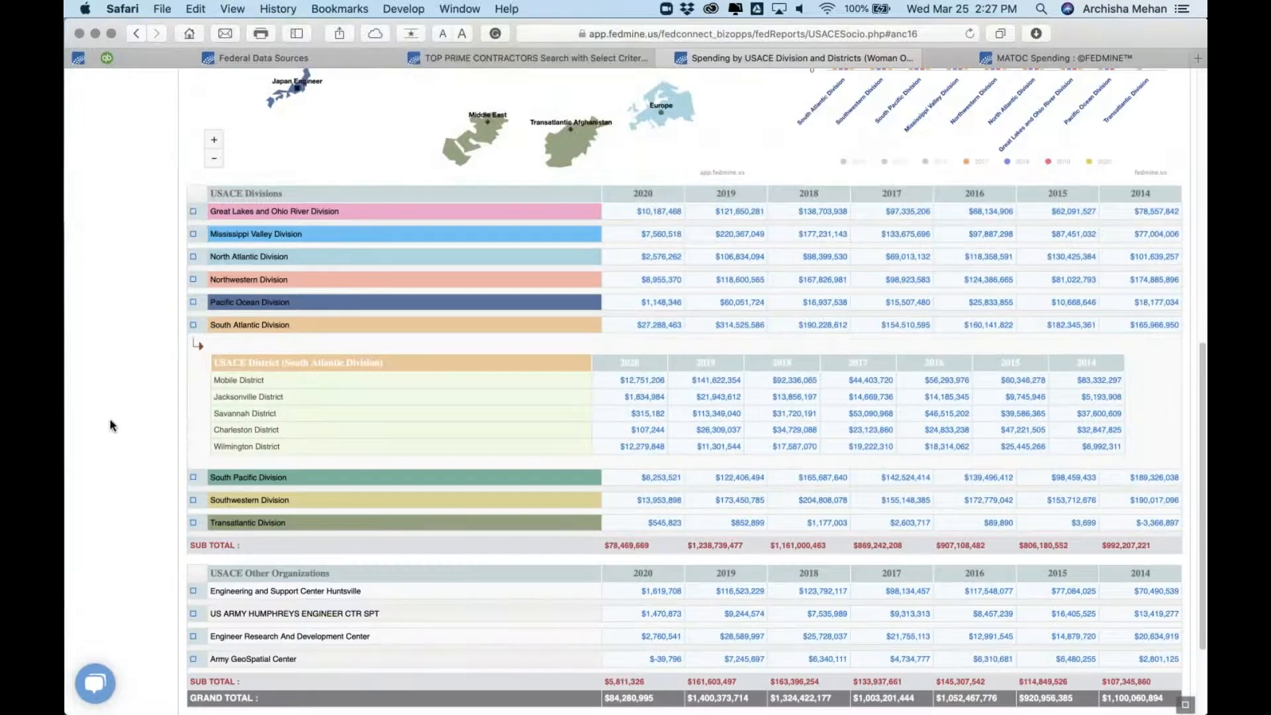
pyautogui.scroll(2, 110, 425)
pyautogui.scroll(-1, 110, 425)
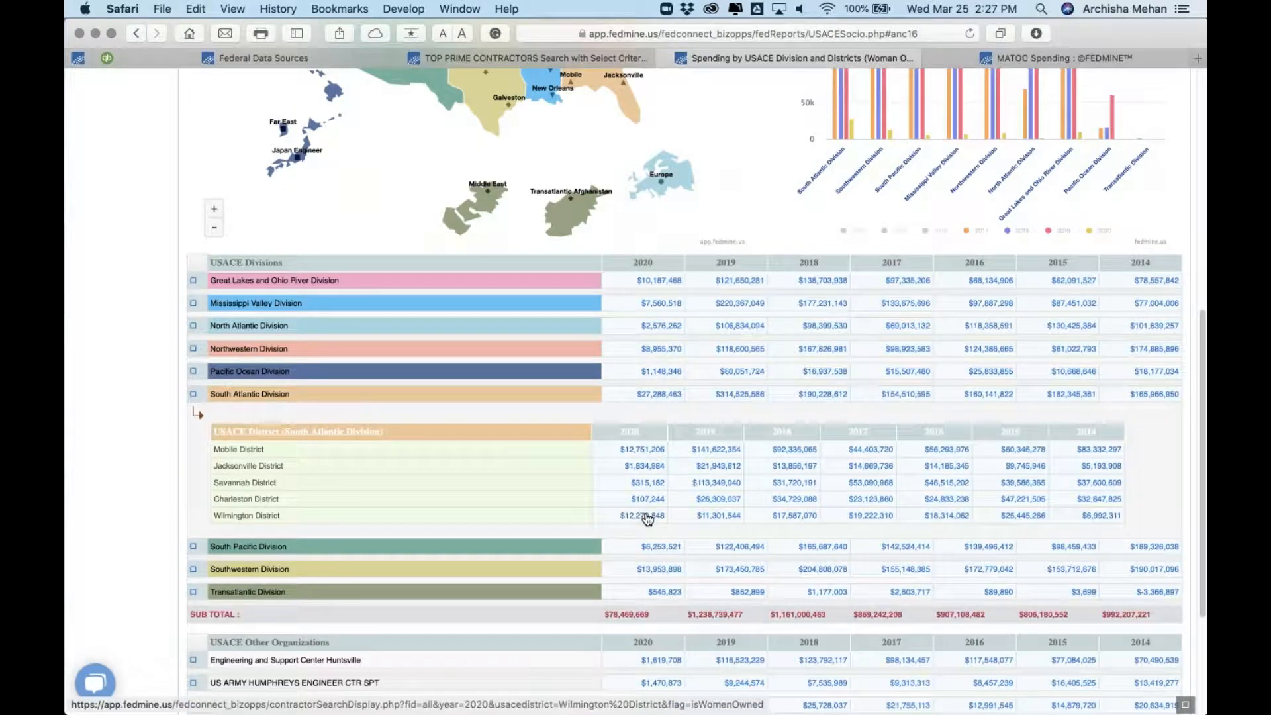
pyautogui.scroll(5, 130, 275)
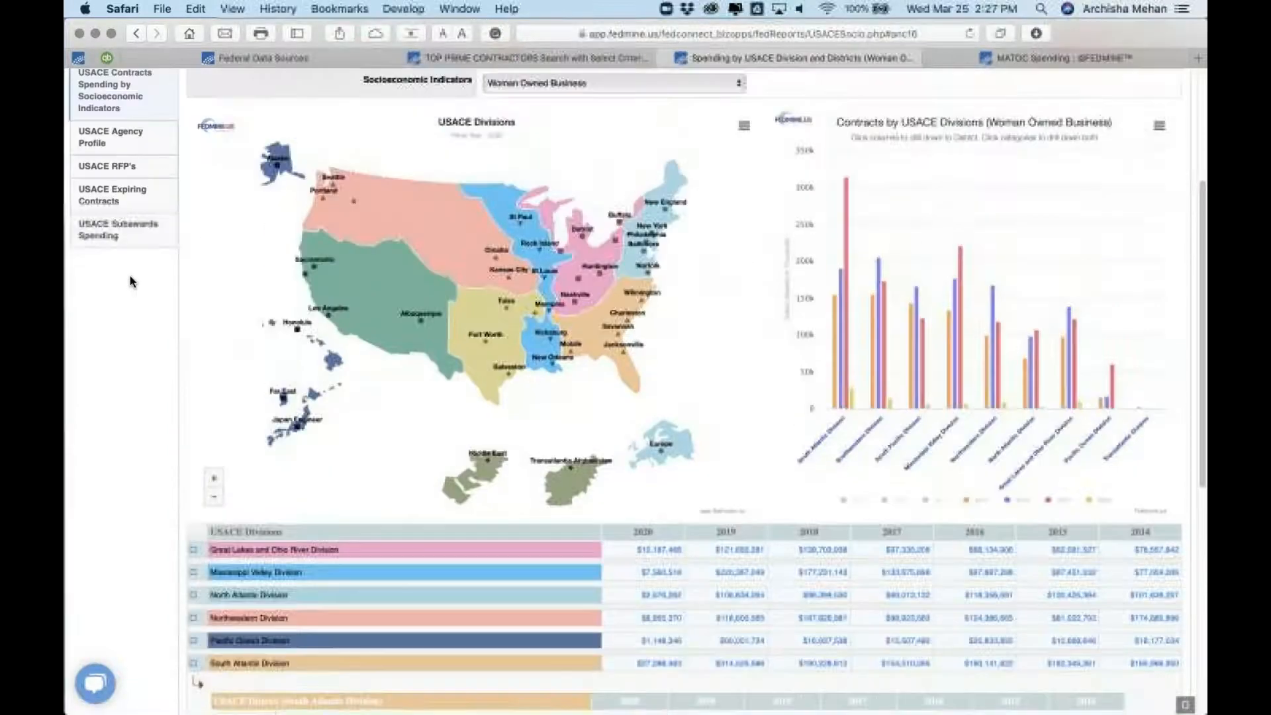
pyautogui.scroll(2, 130, 276)
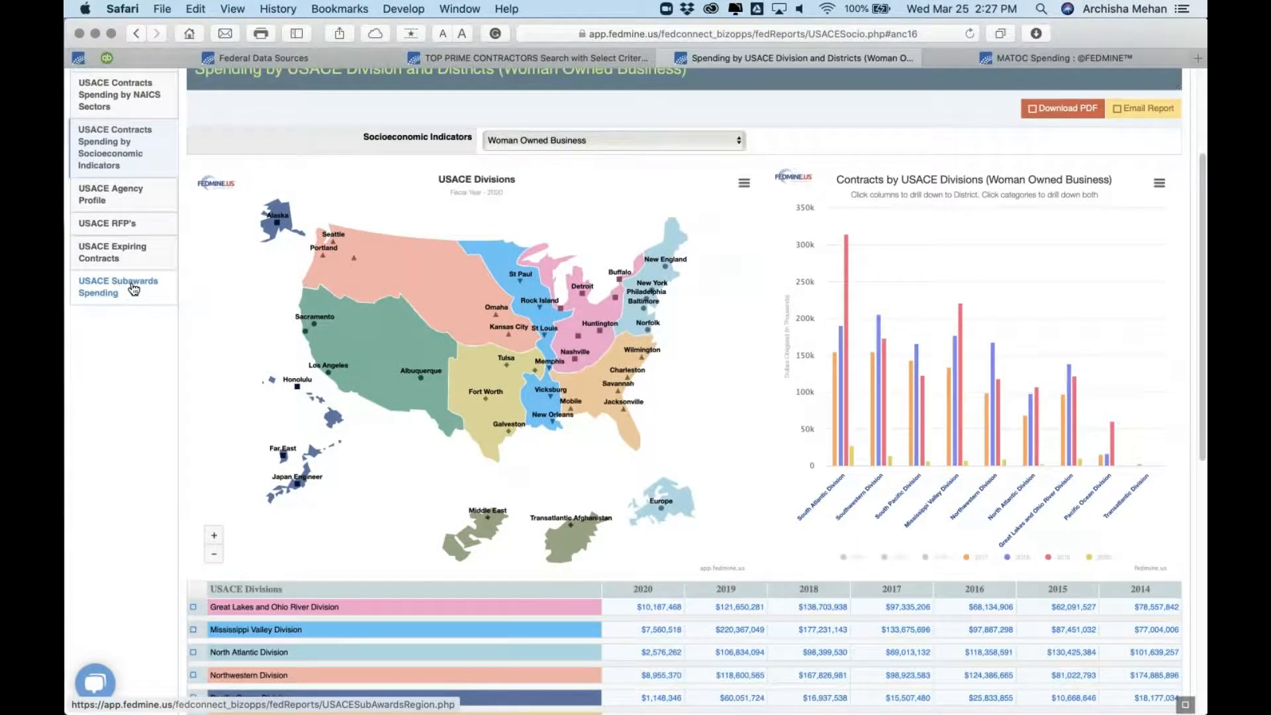
# - Open the USACE Subawards Spending report and look over its map, chart and yearly totals
pyautogui.click(133, 288)
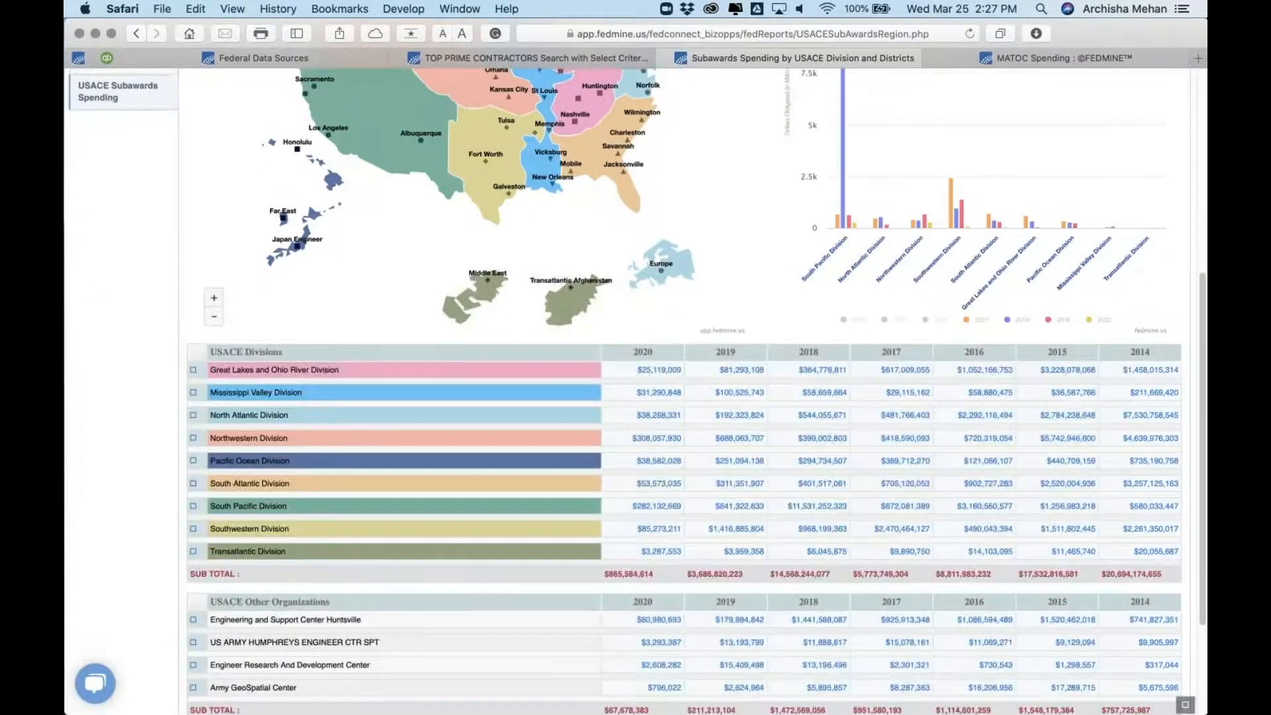
pyautogui.scroll(-3, 636, 391)
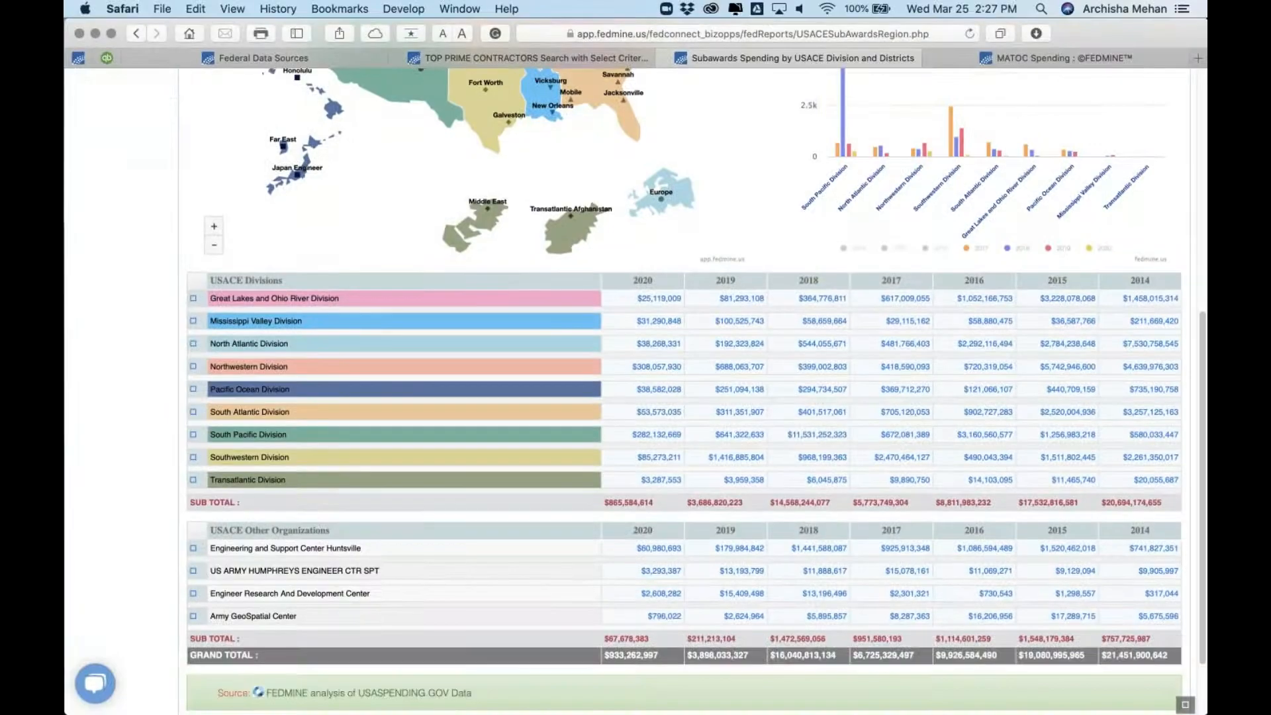
pyautogui.scroll(5, 128, 505)
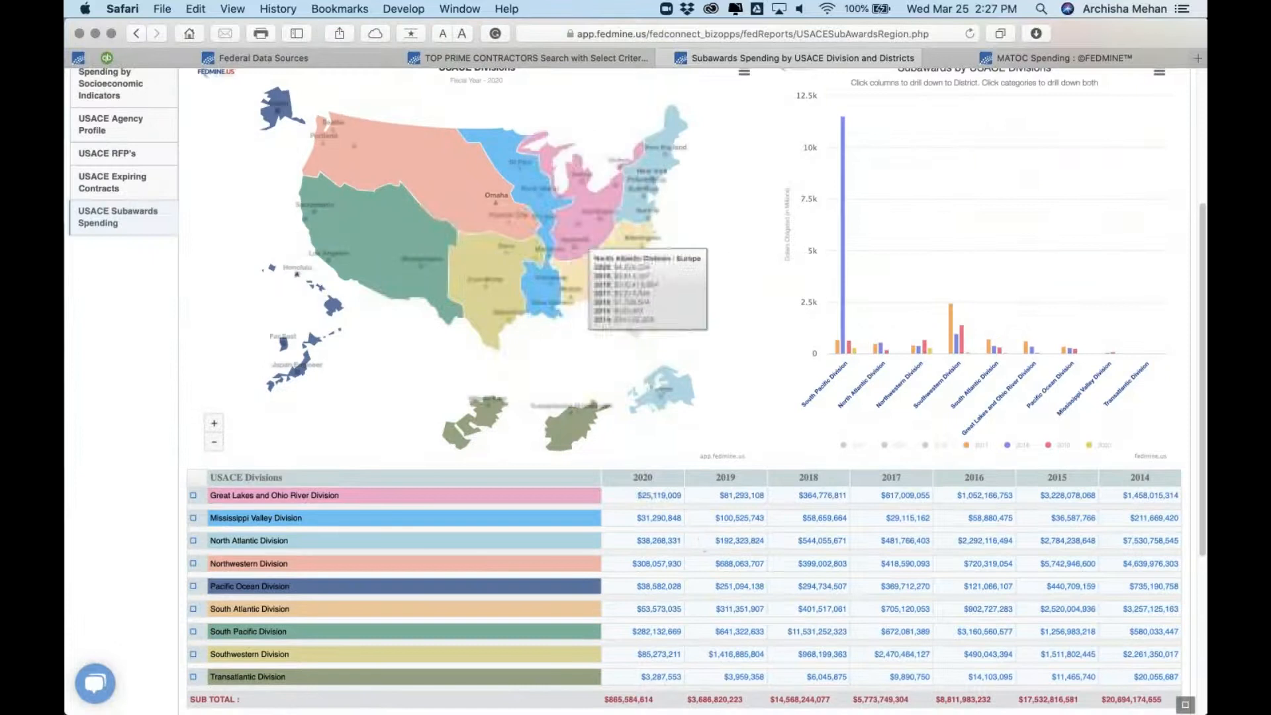
pyautogui.scroll(5, 449, 390)
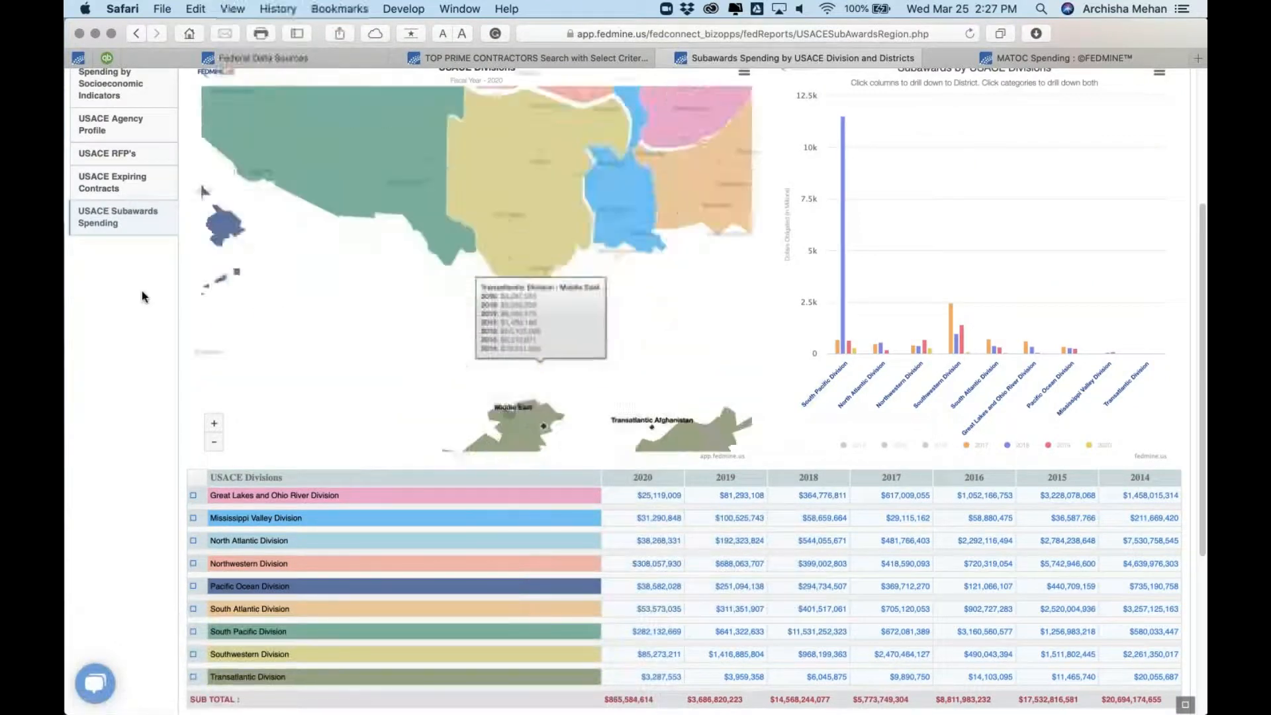
pyautogui.scroll(5, 126, 304)
# - Open the subcontract awards search form and enter NAICS code 562910
pyautogui.moveTo(262, 142)
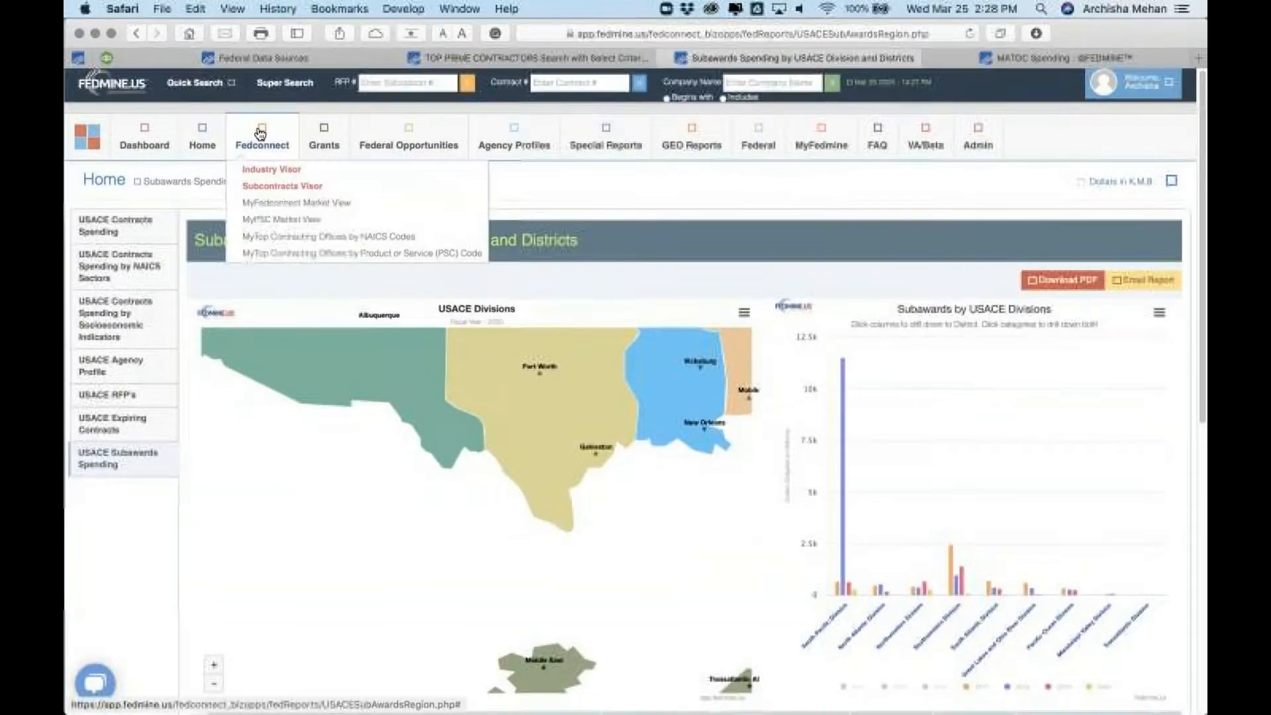
pyautogui.click(282, 186)
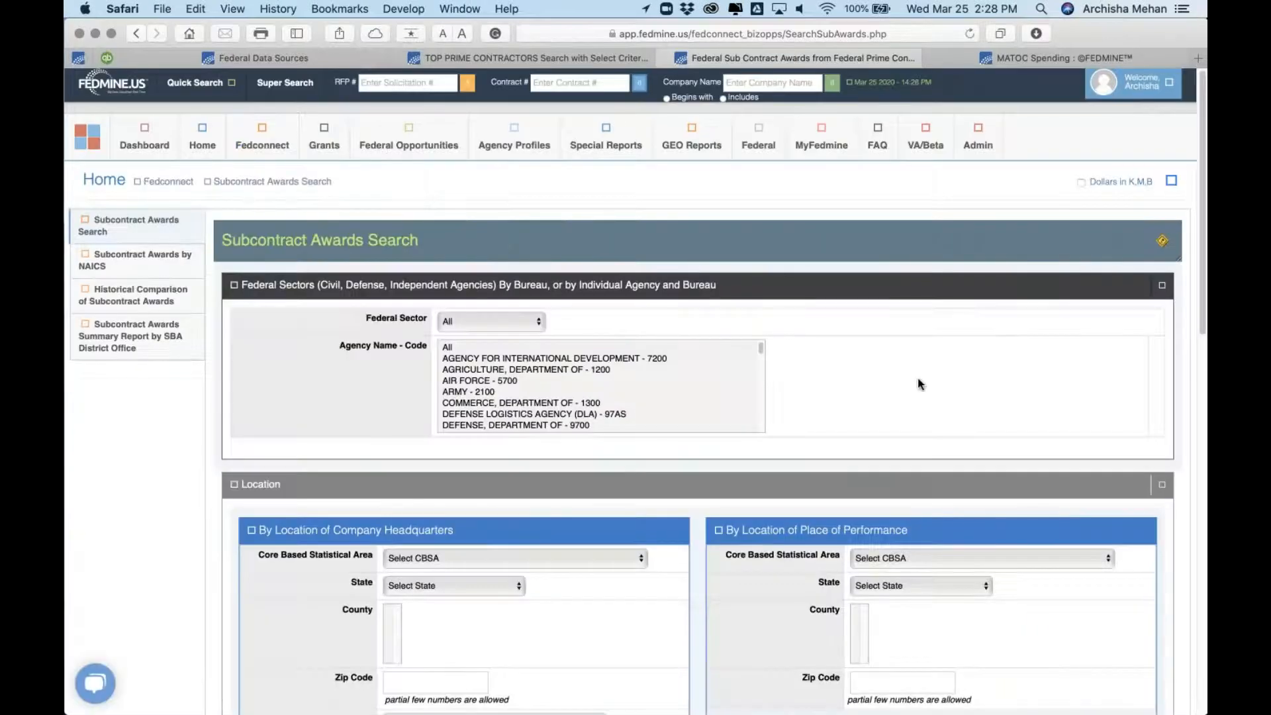
pyautogui.scroll(-3, 919, 384)
pyautogui.scroll(-5, 918, 383)
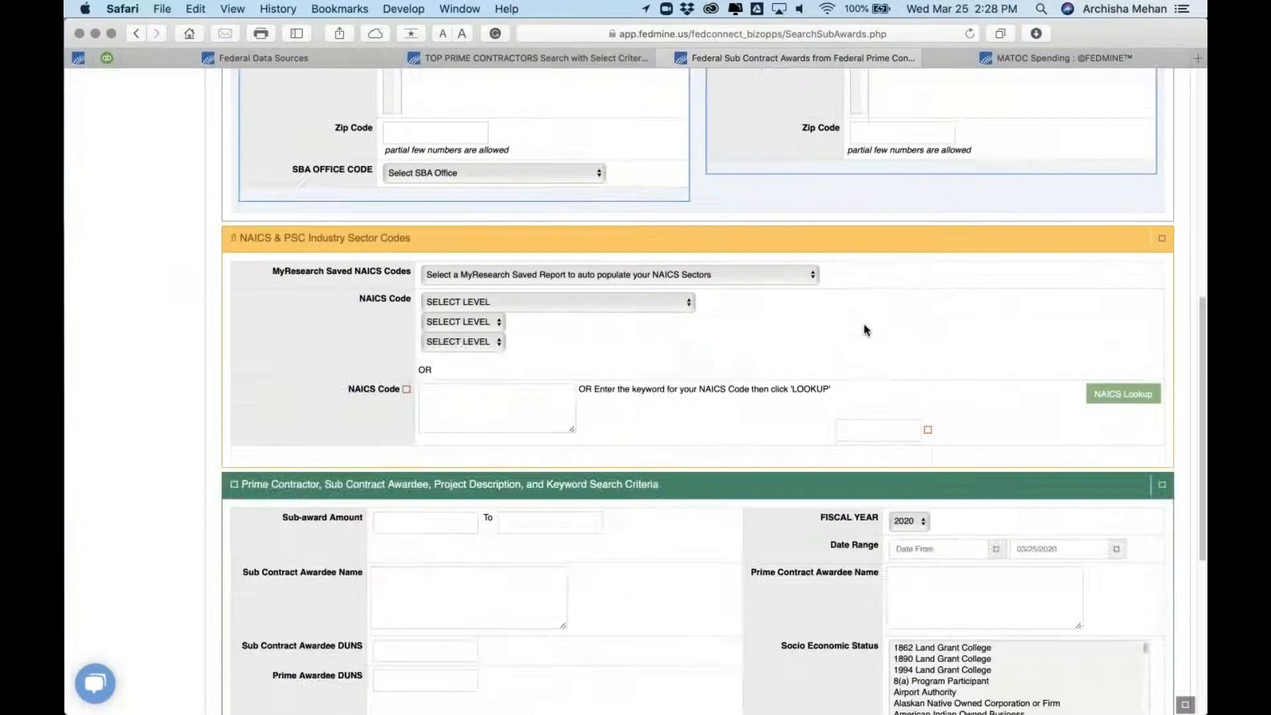
pyautogui.click(485, 398)
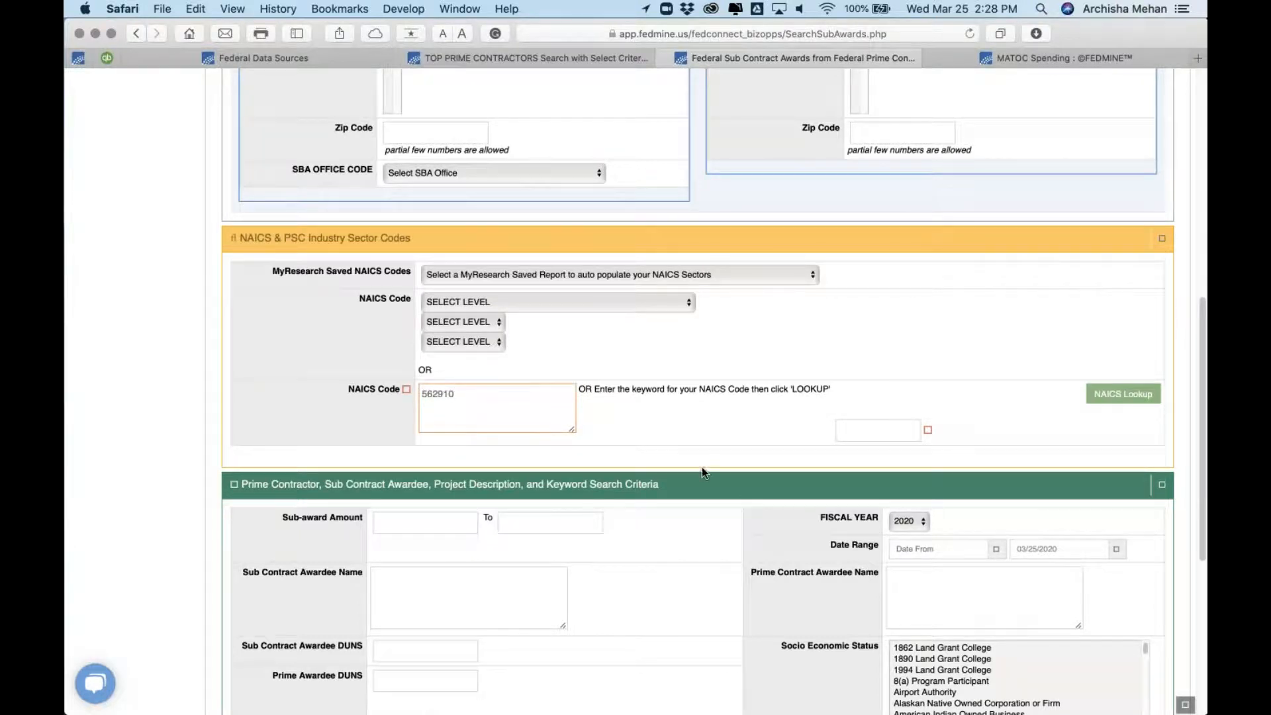
pyautogui.click(774, 466)
# - Set the place of performance state to Utah
pyautogui.scroll(-1, 709, 448)
pyautogui.scroll(4, 710, 448)
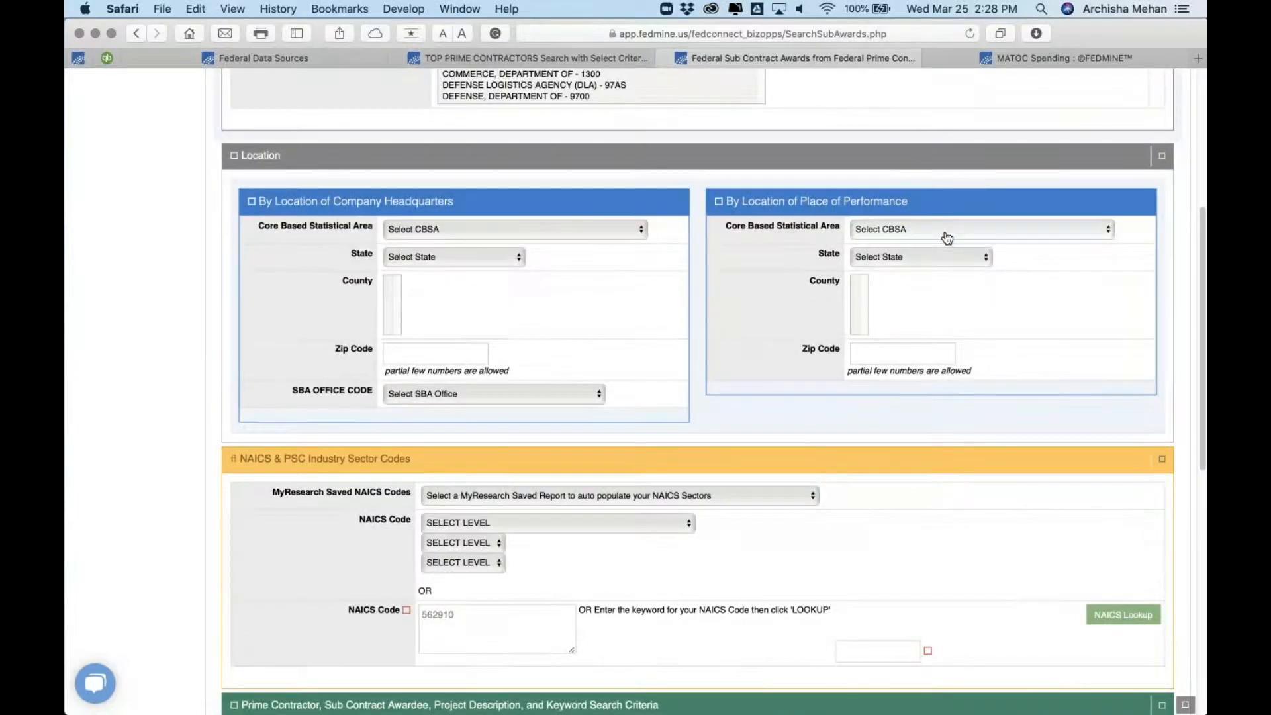
pyautogui.click(938, 258)
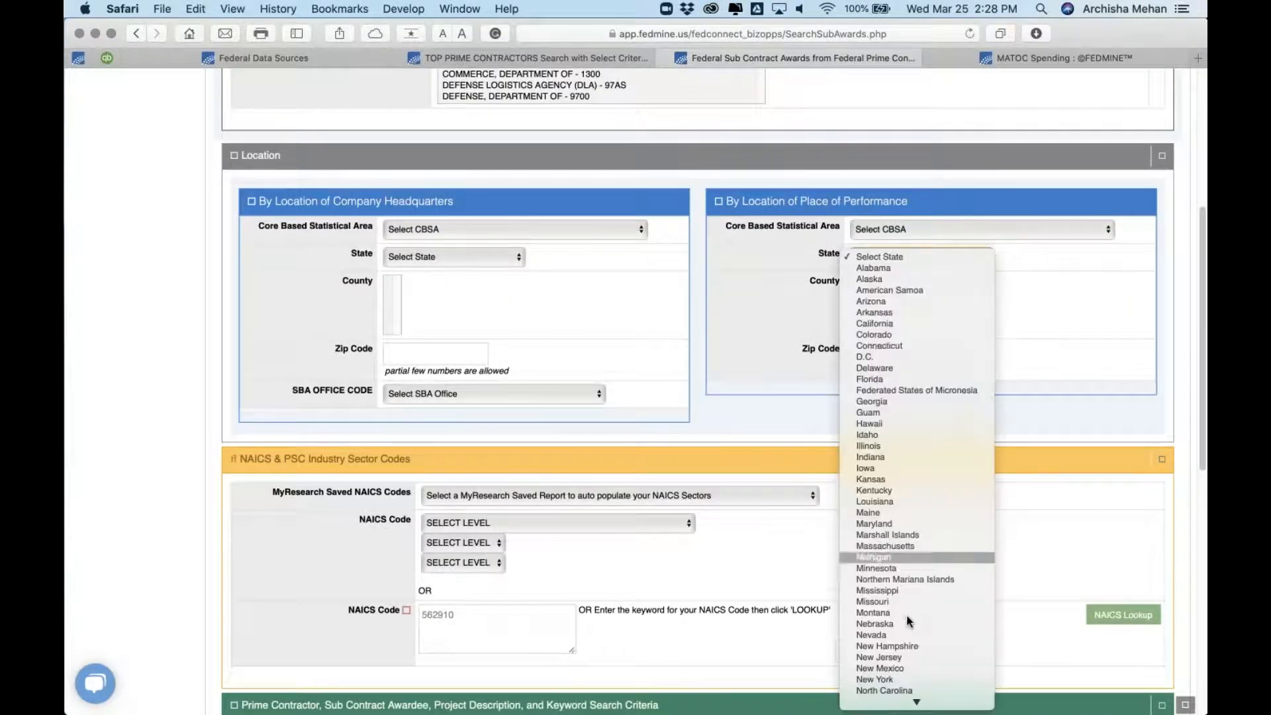
pyautogui.scroll(-5, 909, 621)
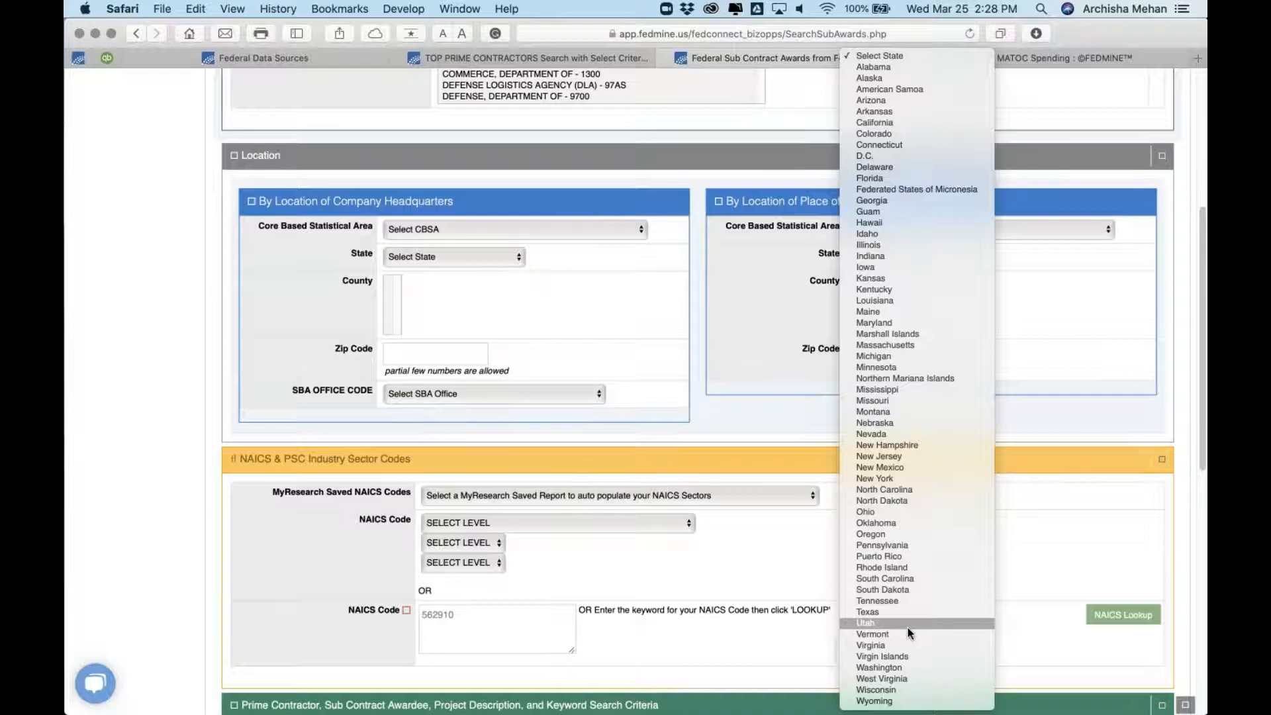
pyautogui.click(908, 623)
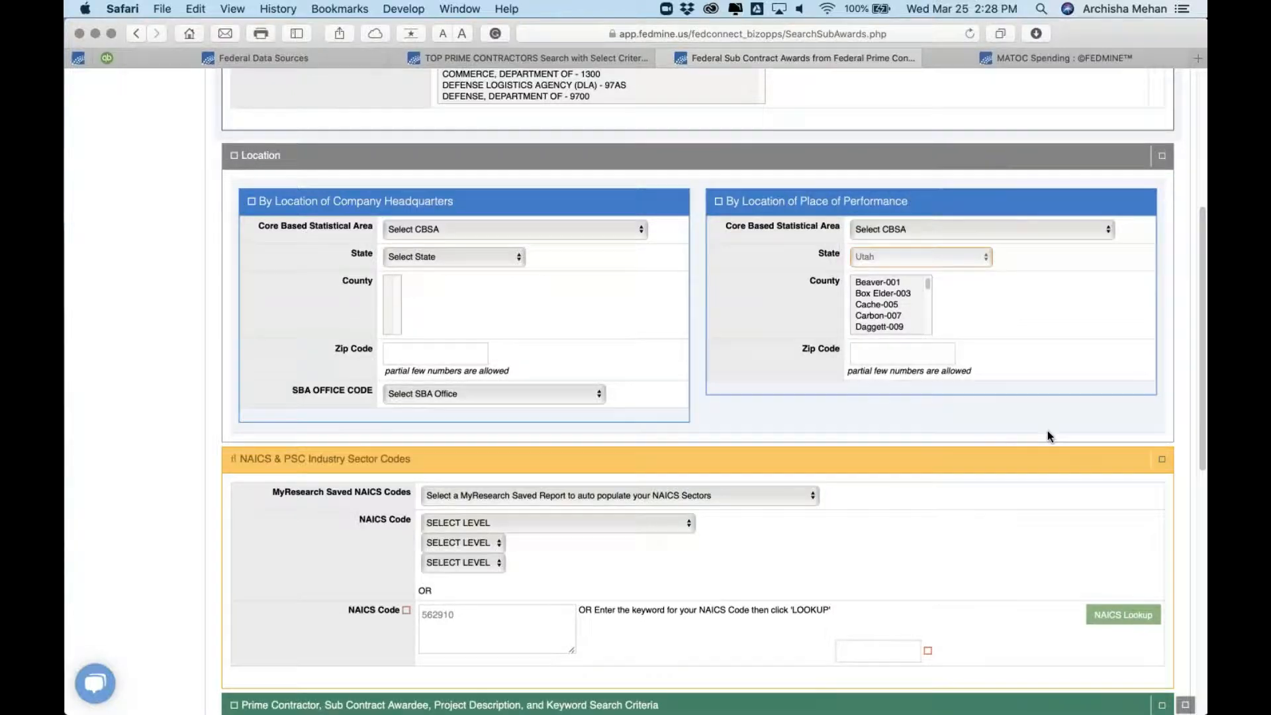
# - Set Fiscal Year to All and run the subcontract award search
pyautogui.scroll(-1, 1048, 434)
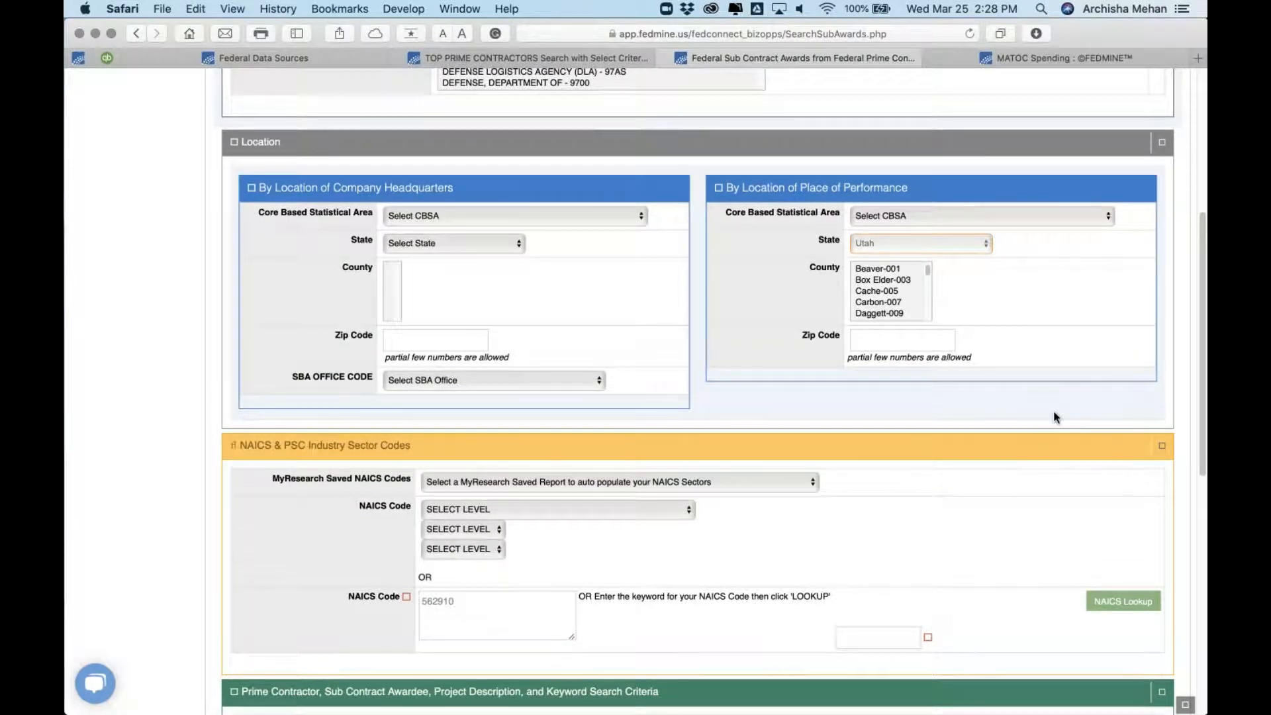
pyautogui.scroll(-3, 1054, 416)
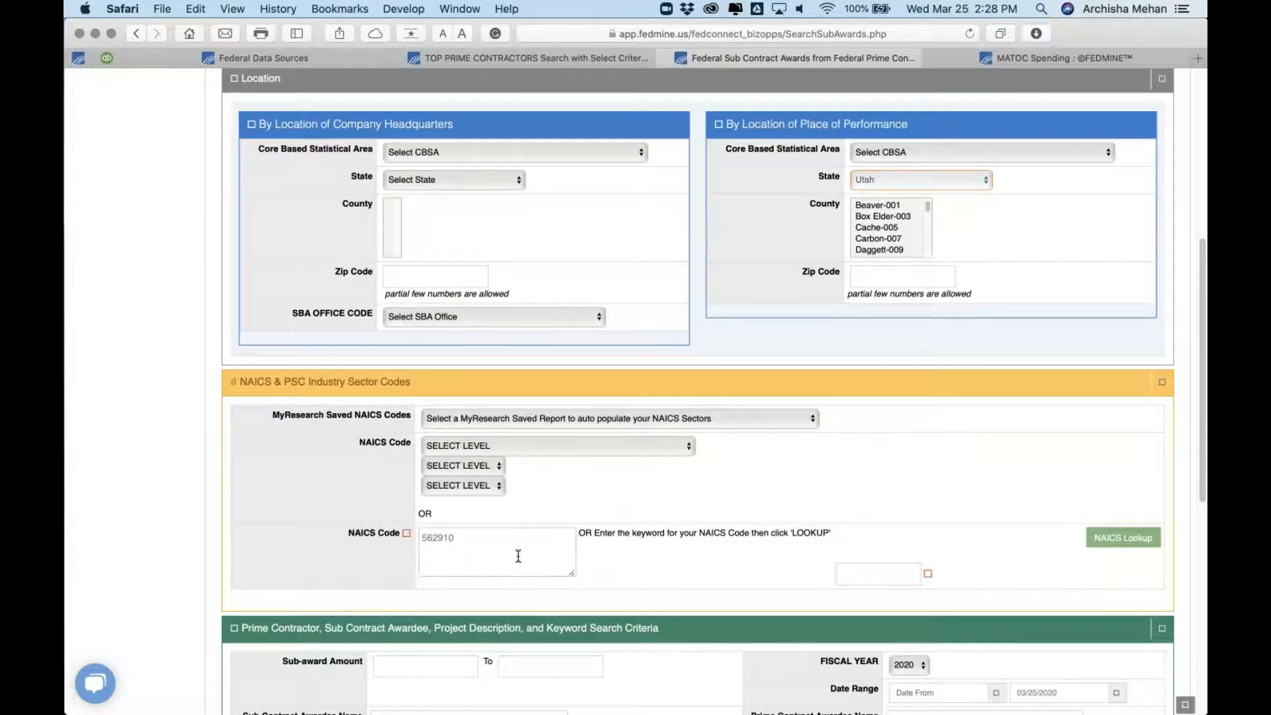
pyautogui.scroll(-5, 848, 541)
pyautogui.click(918, 341)
pyautogui.click(916, 336)
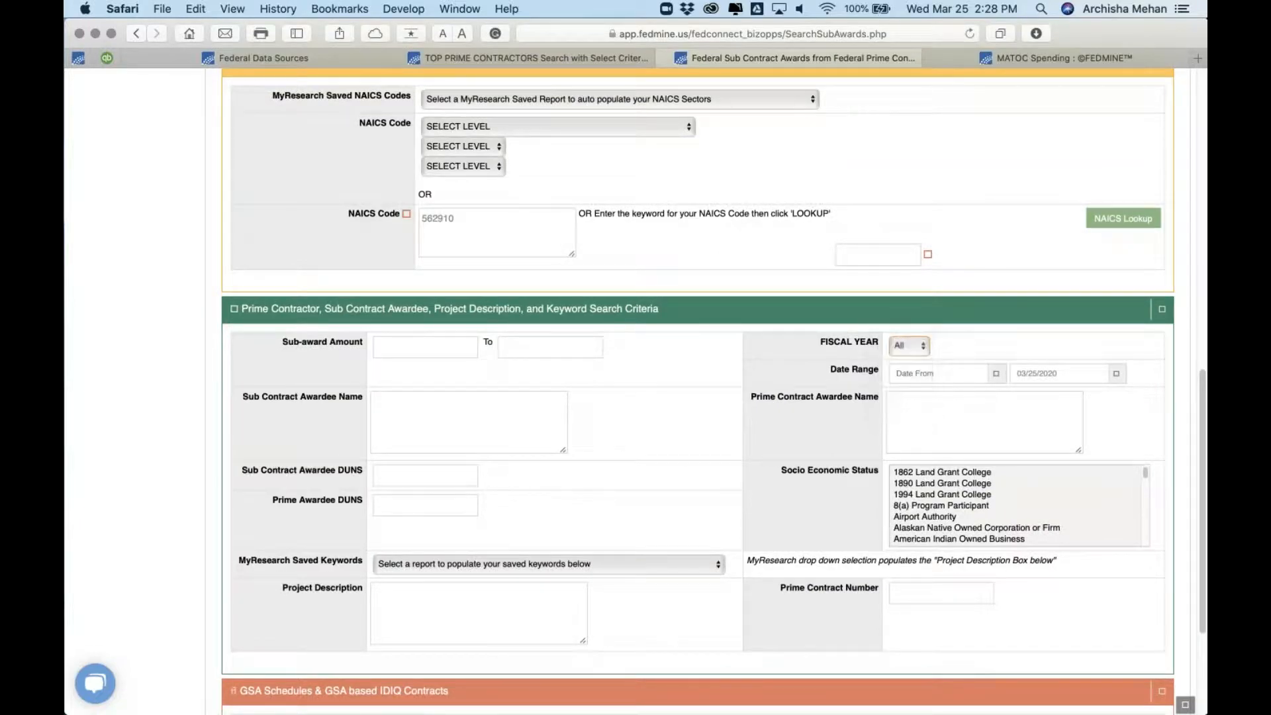
pyautogui.scroll(-3, 1042, 639)
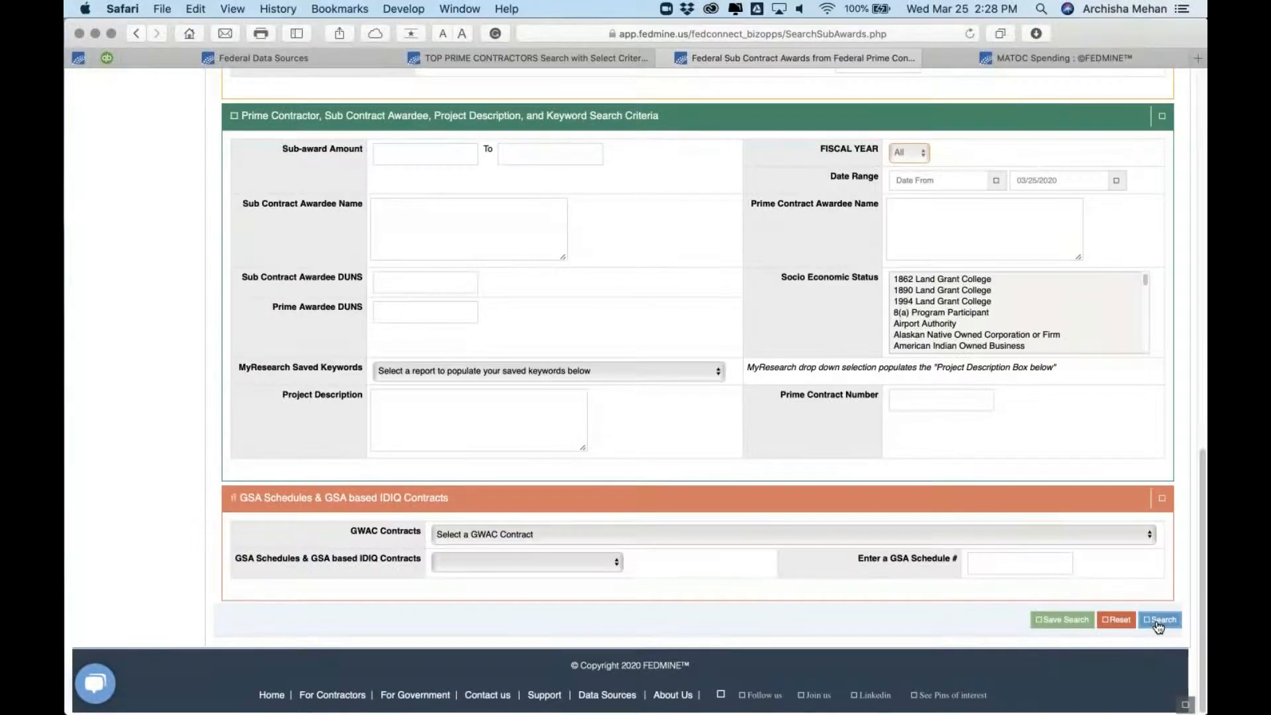
pyautogui.click(1158, 620)
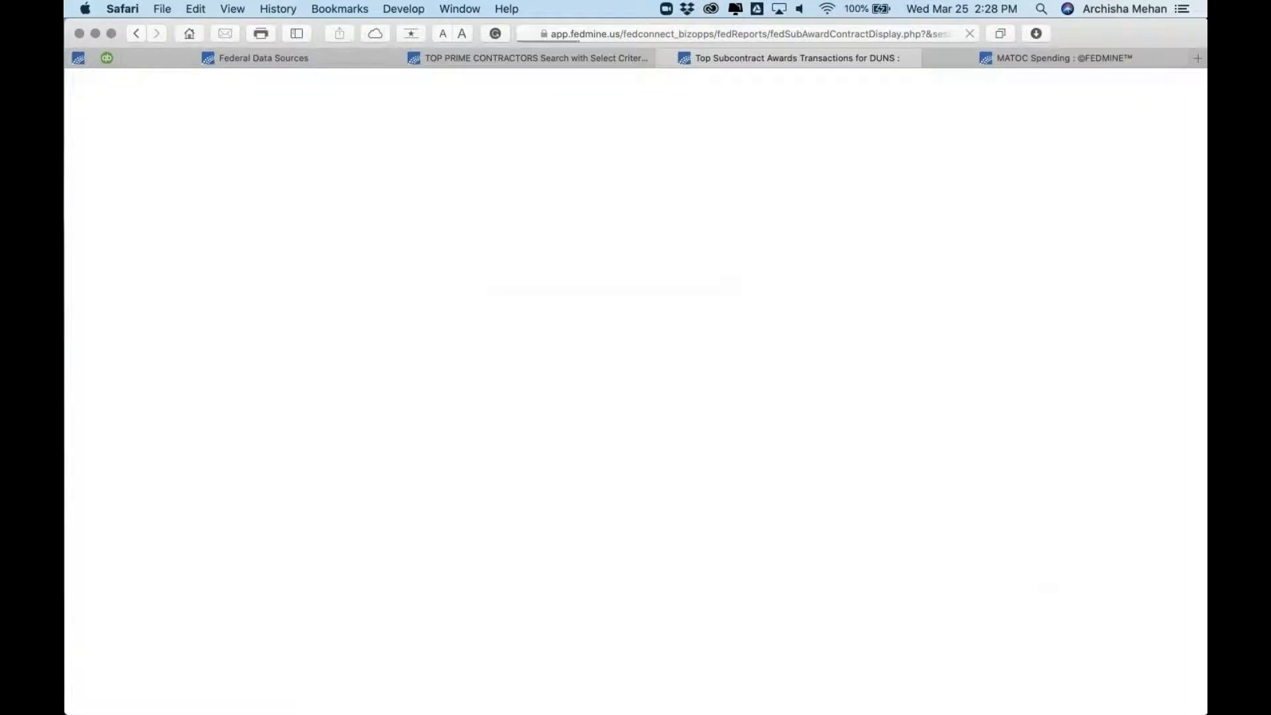
# - Scroll past the charts and open the $39,841 Waste Management, Inc. subaward in row 9
pyautogui.scroll(-5, 718, 276)
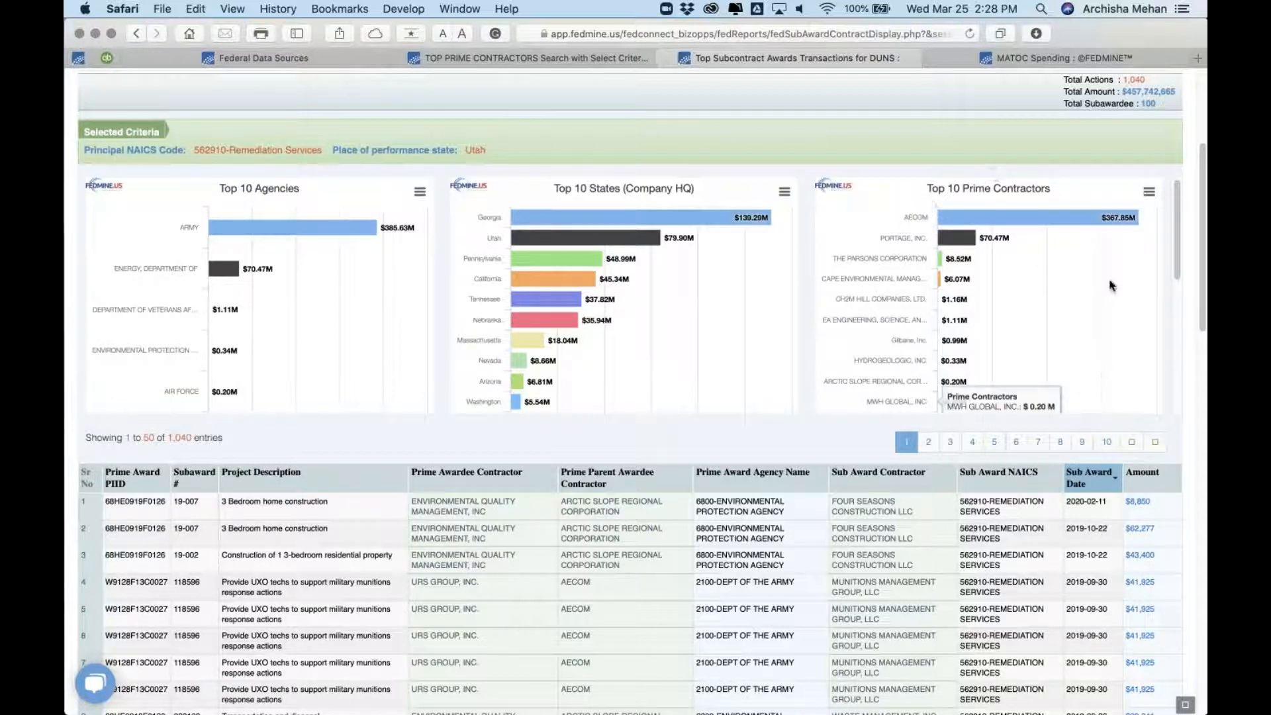
pyautogui.moveTo(987, 221)
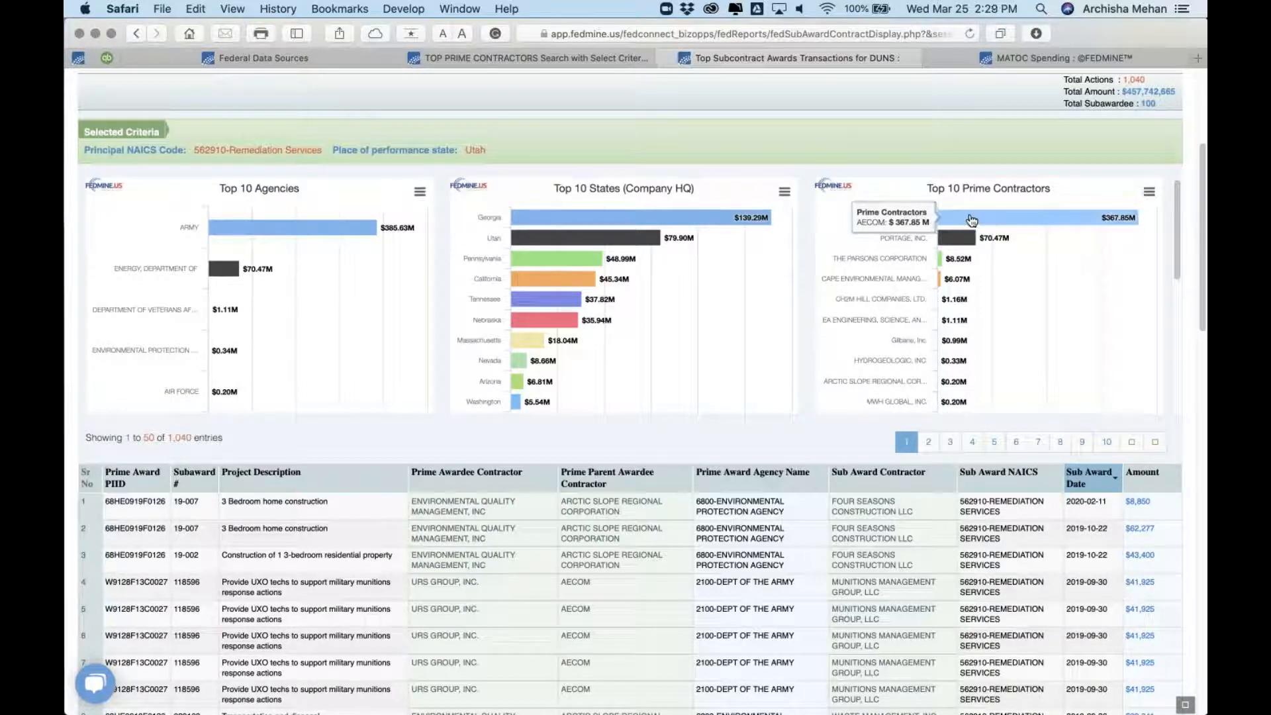
pyautogui.moveTo(958, 243)
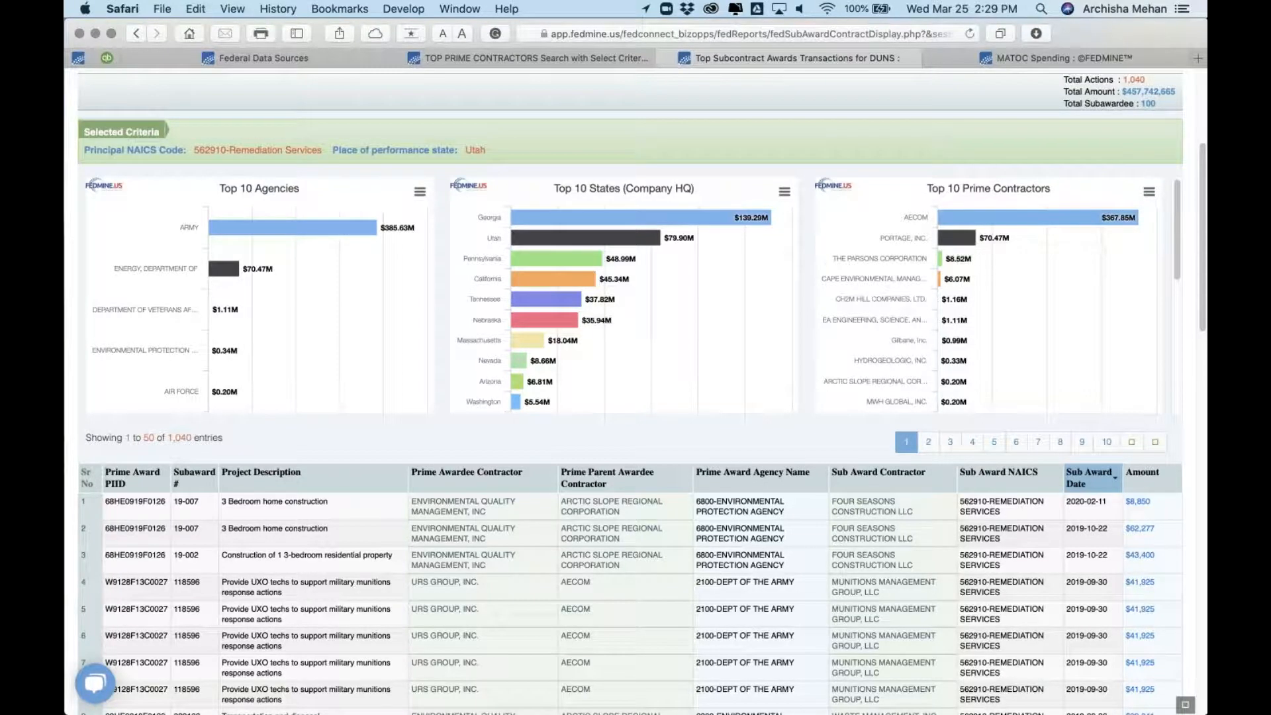
pyautogui.scroll(-1, 563, 319)
pyautogui.scroll(1, 562, 320)
pyautogui.scroll(-1, 562, 319)
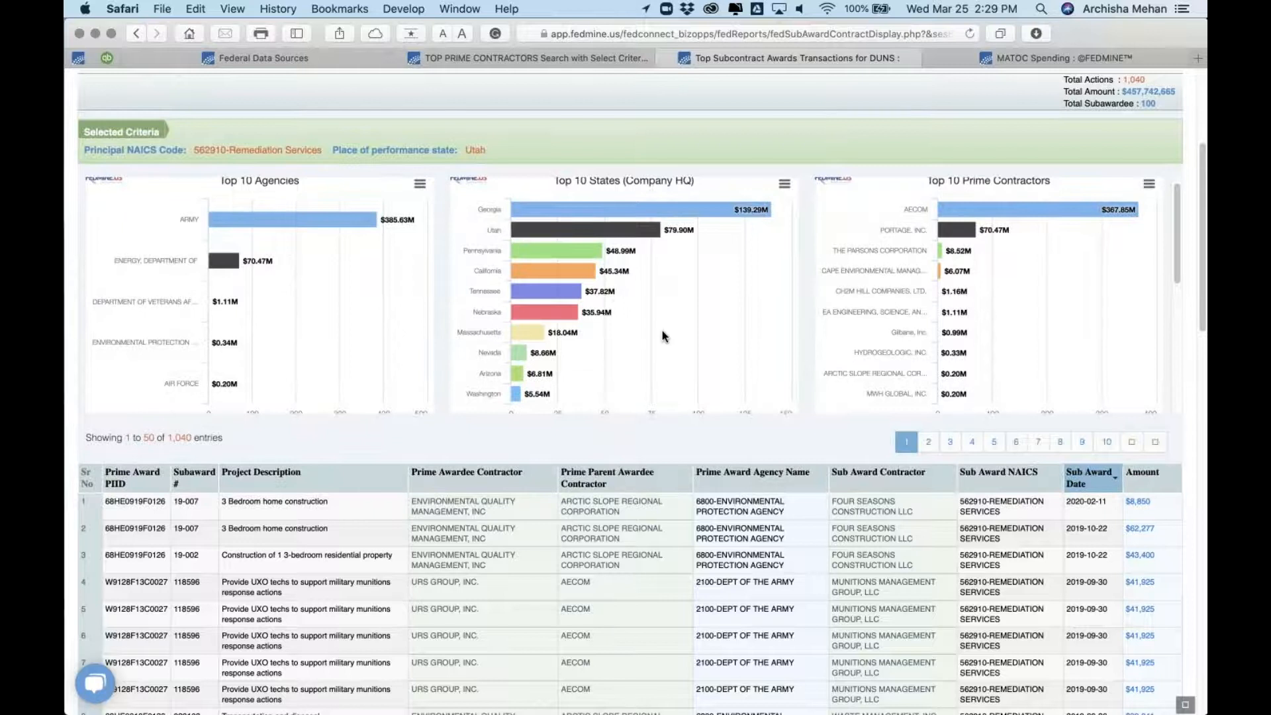
pyautogui.scroll(-1, 662, 336)
pyautogui.scroll(-5, 663, 335)
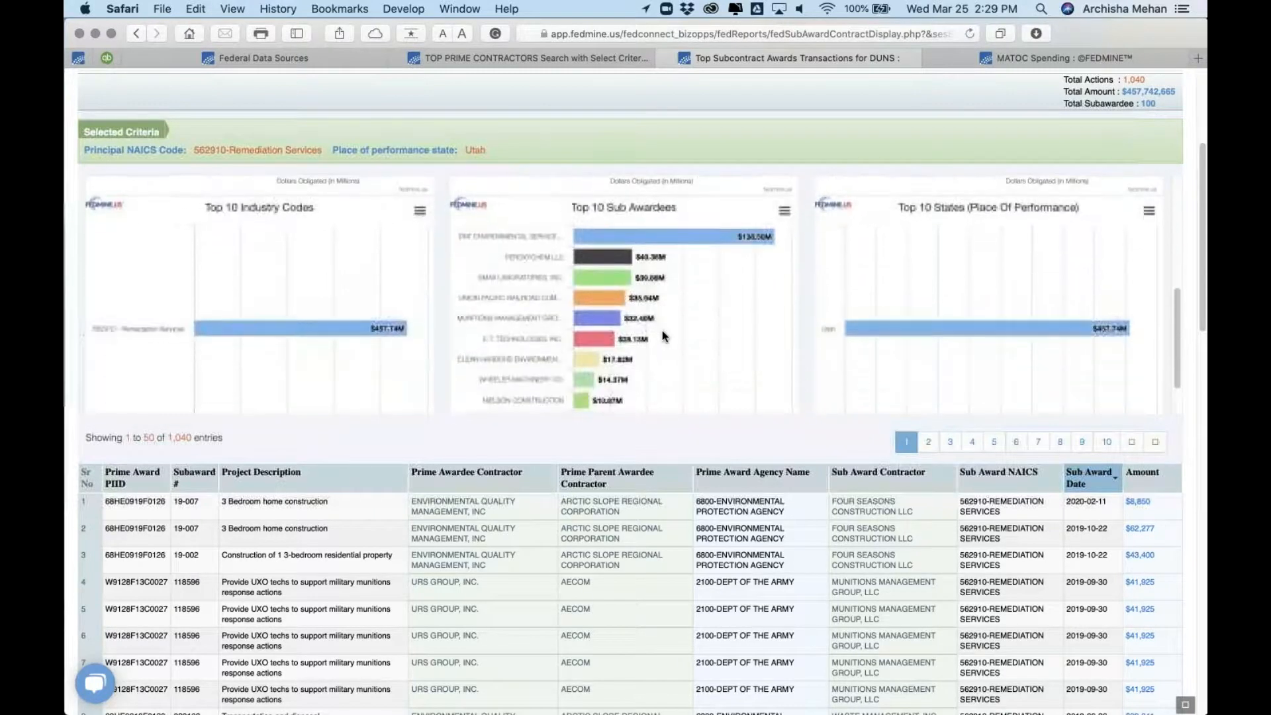
pyautogui.scroll(-1, 662, 336)
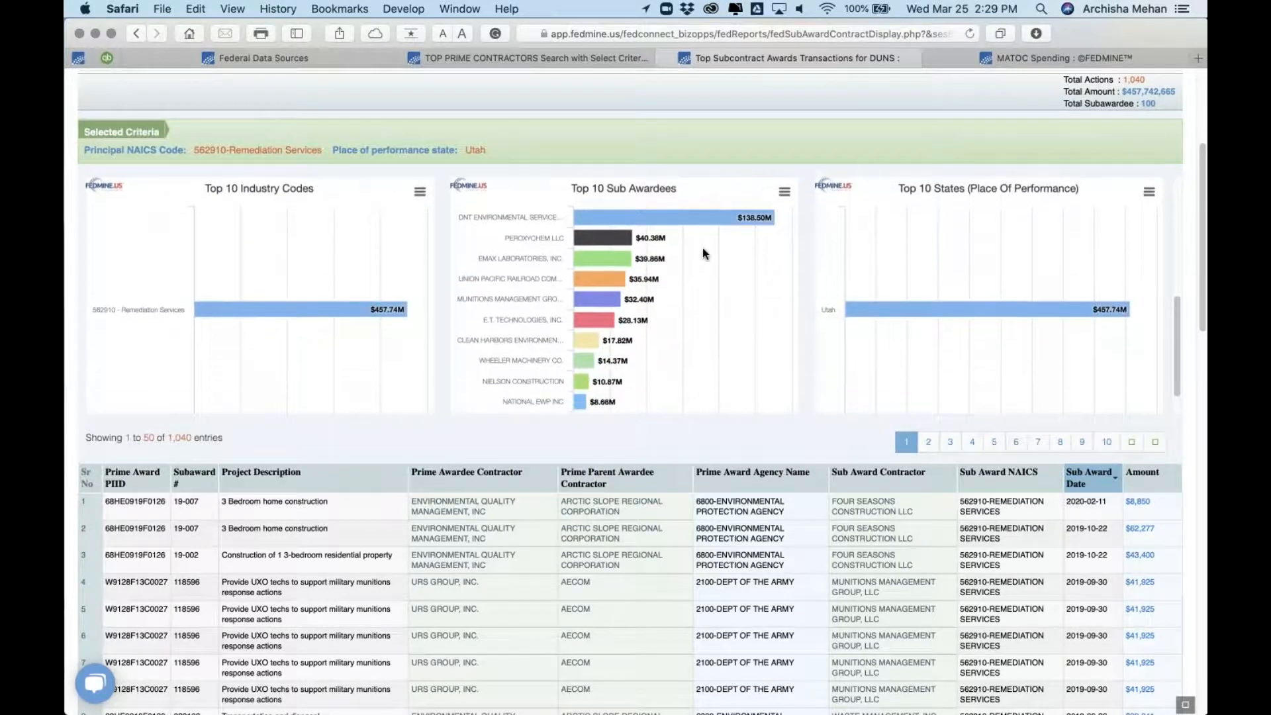
pyautogui.scroll(-4, 636, 357)
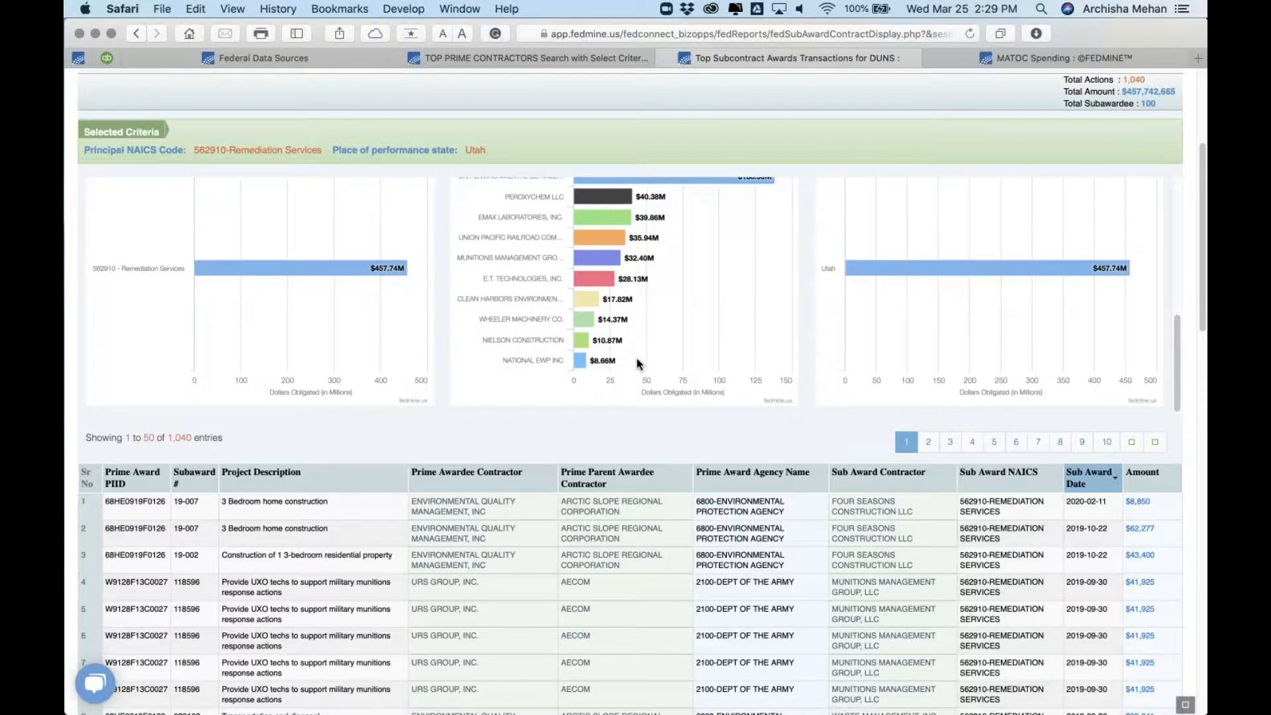
pyautogui.scroll(-5, 636, 397)
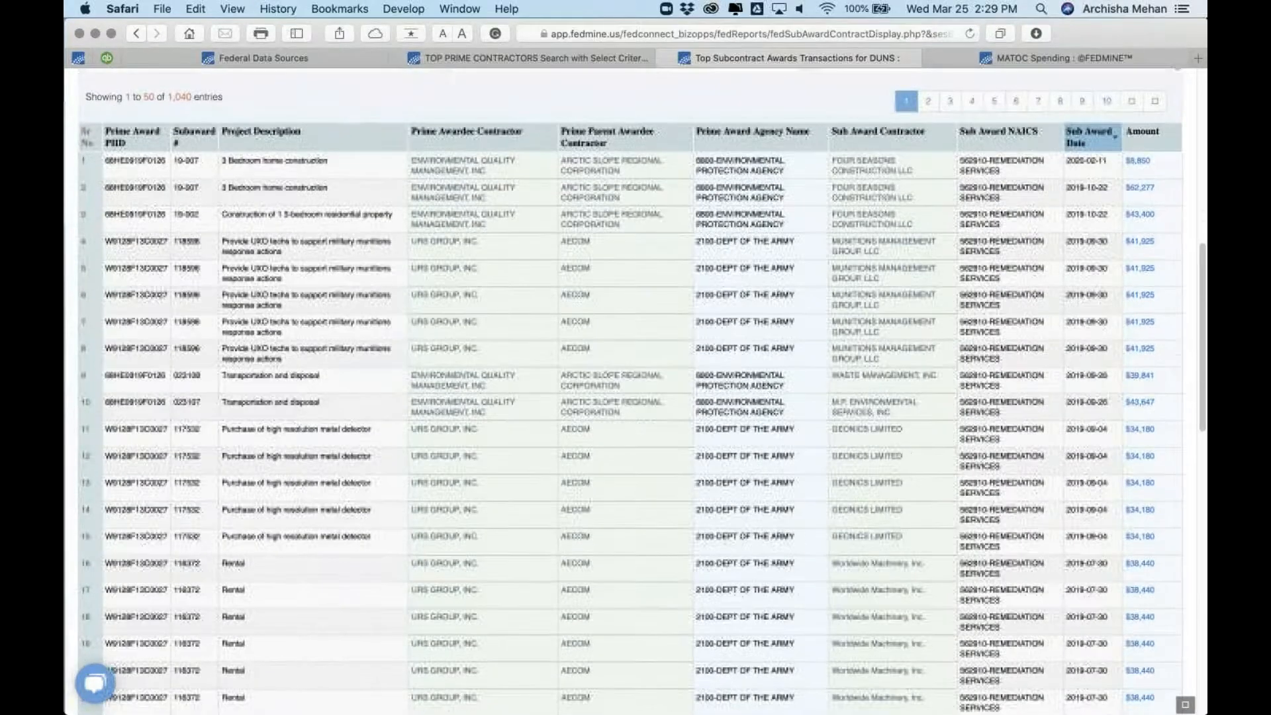
pyautogui.click(1141, 376)
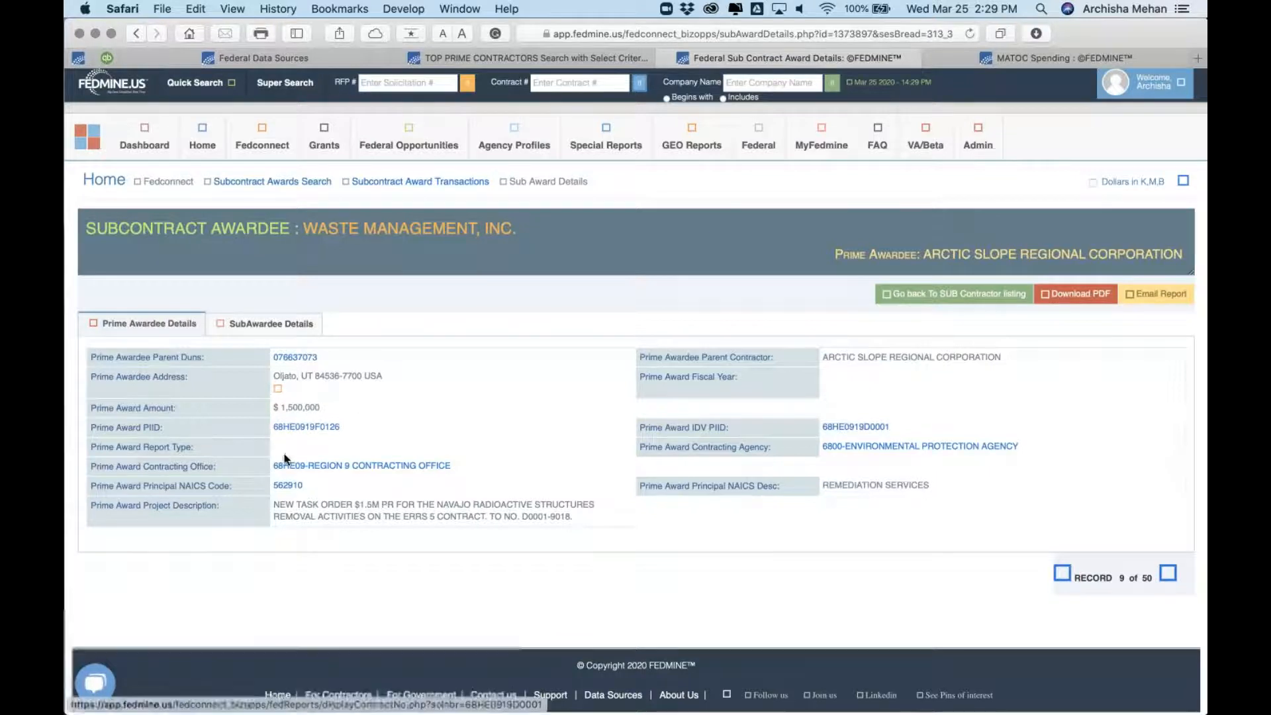
# - Open prime award 68HE0919D0001 in a new tab and switch to its contract summary
pyautogui.rightClick(335, 430)
pyautogui.click(346, 434)
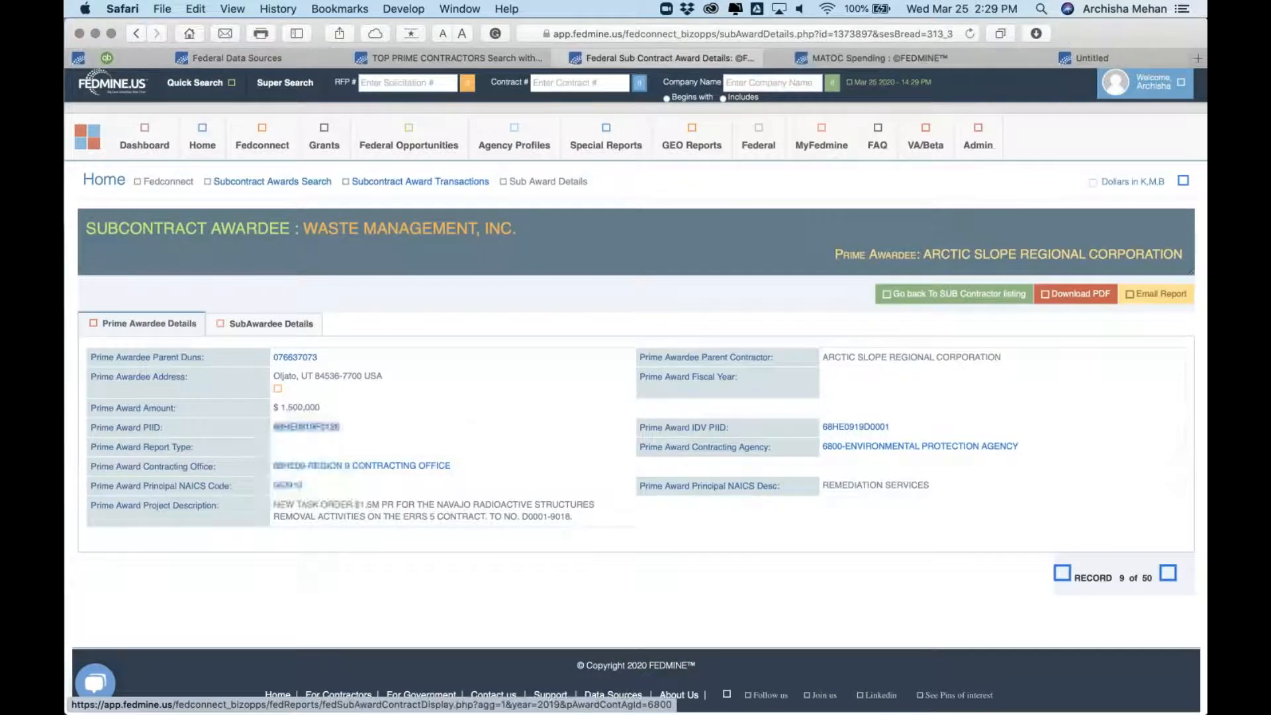
pyautogui.click(271, 323)
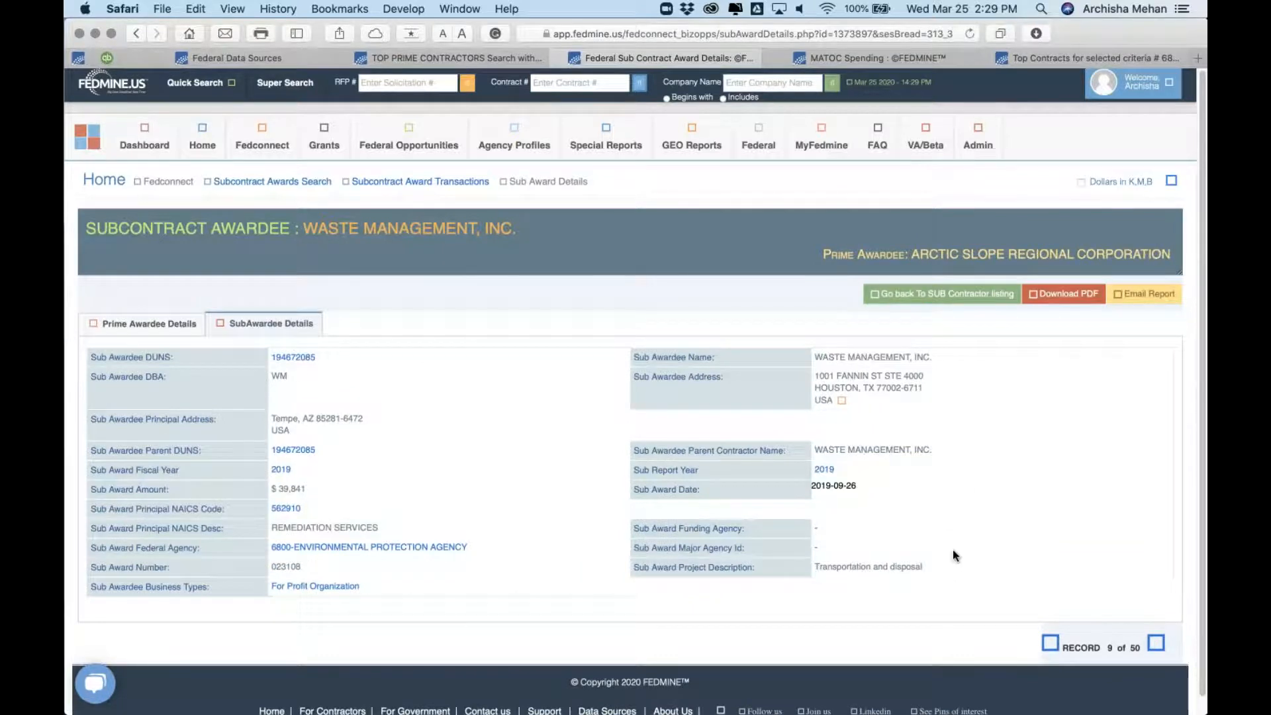
pyautogui.click(1068, 58)
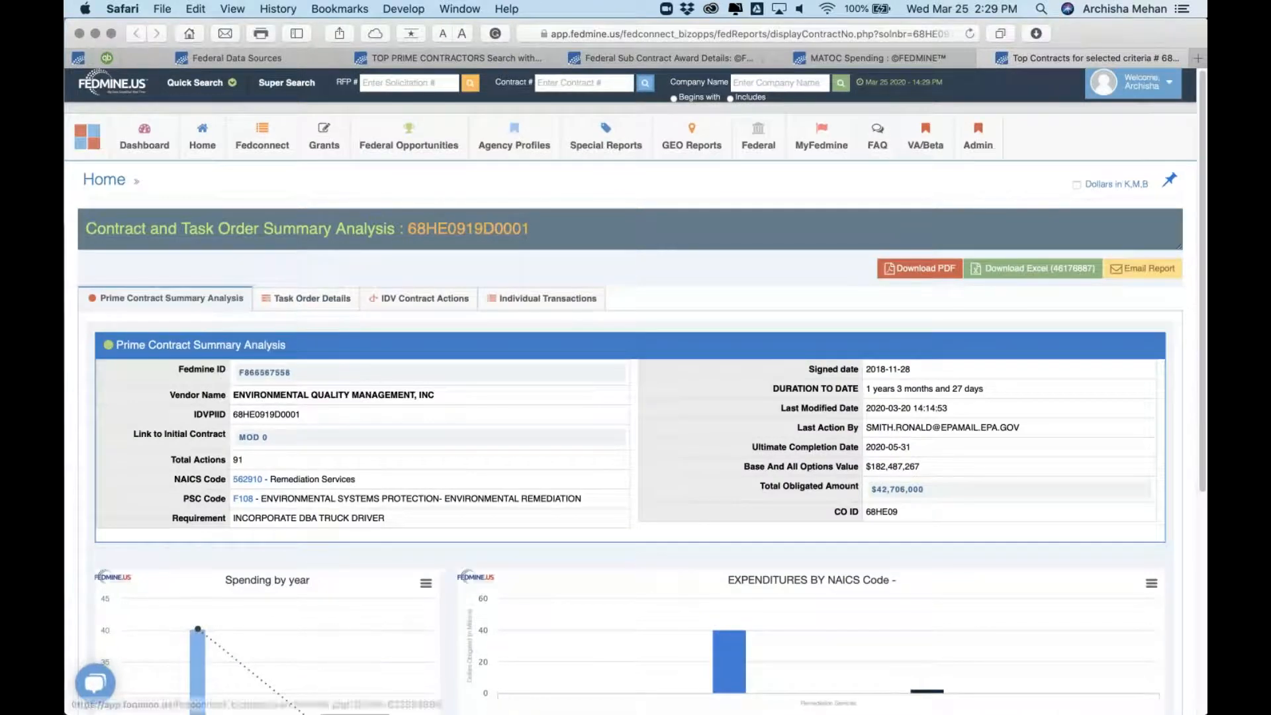
# - Open the MOD 0 transaction and review its FPDS-NG award details
pyautogui.click(240, 439)
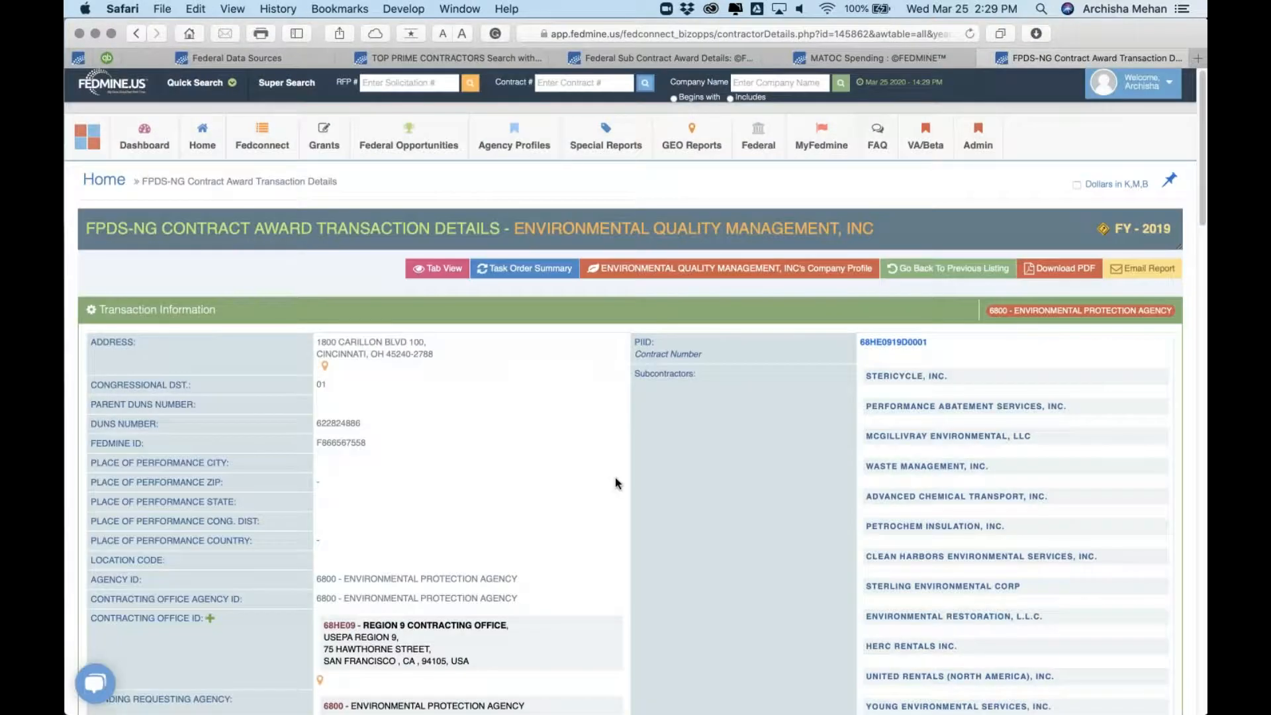
pyautogui.scroll(-3, 614, 478)
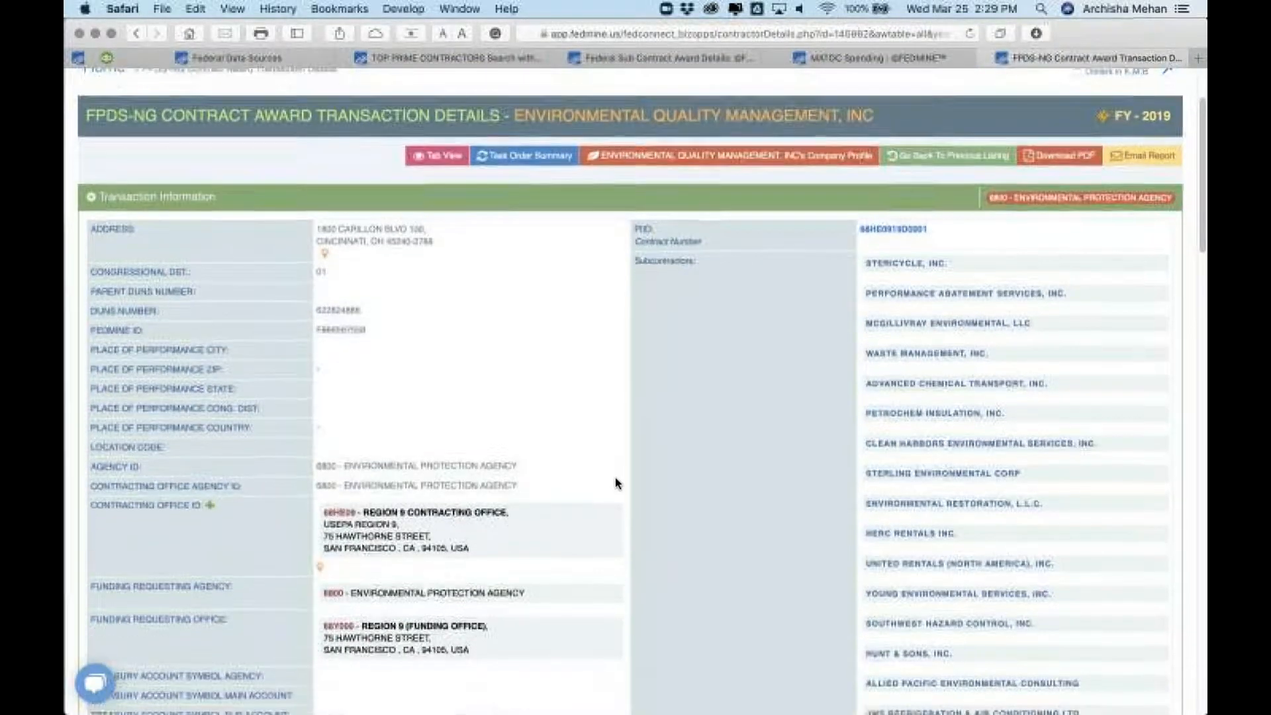
pyautogui.scroll(-1, 615, 478)
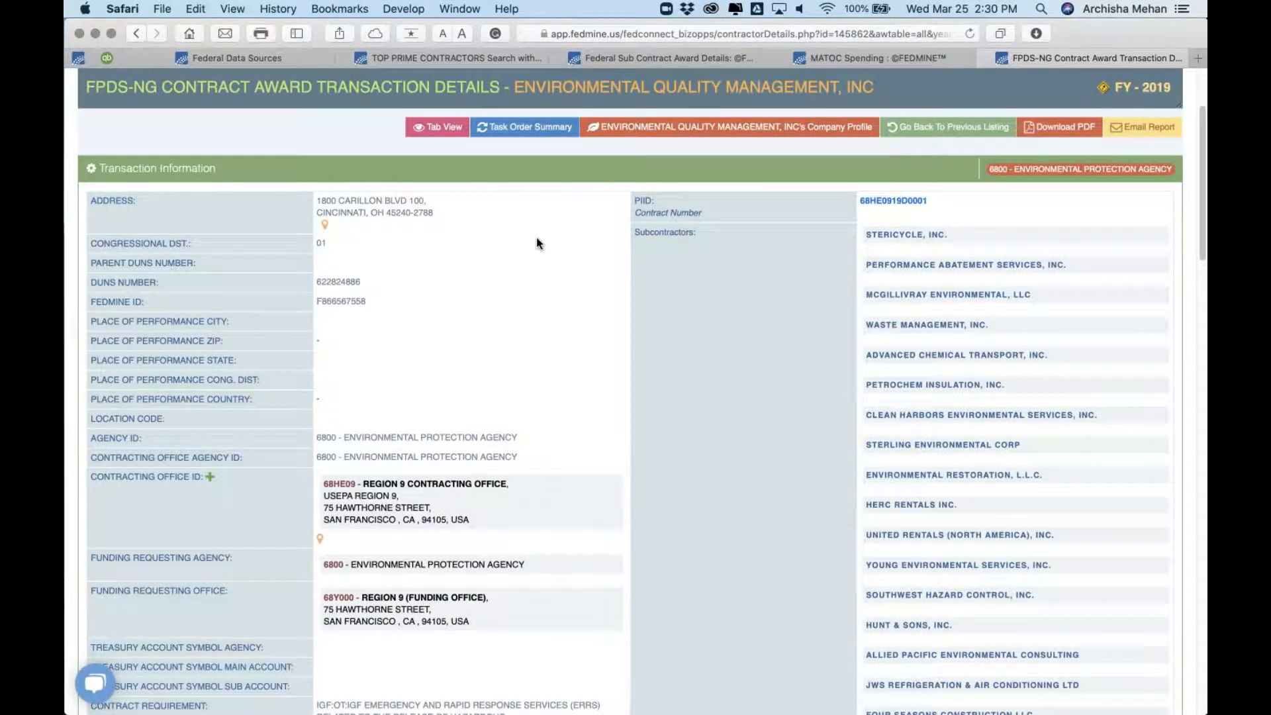
pyautogui.scroll(-5, 725, 419)
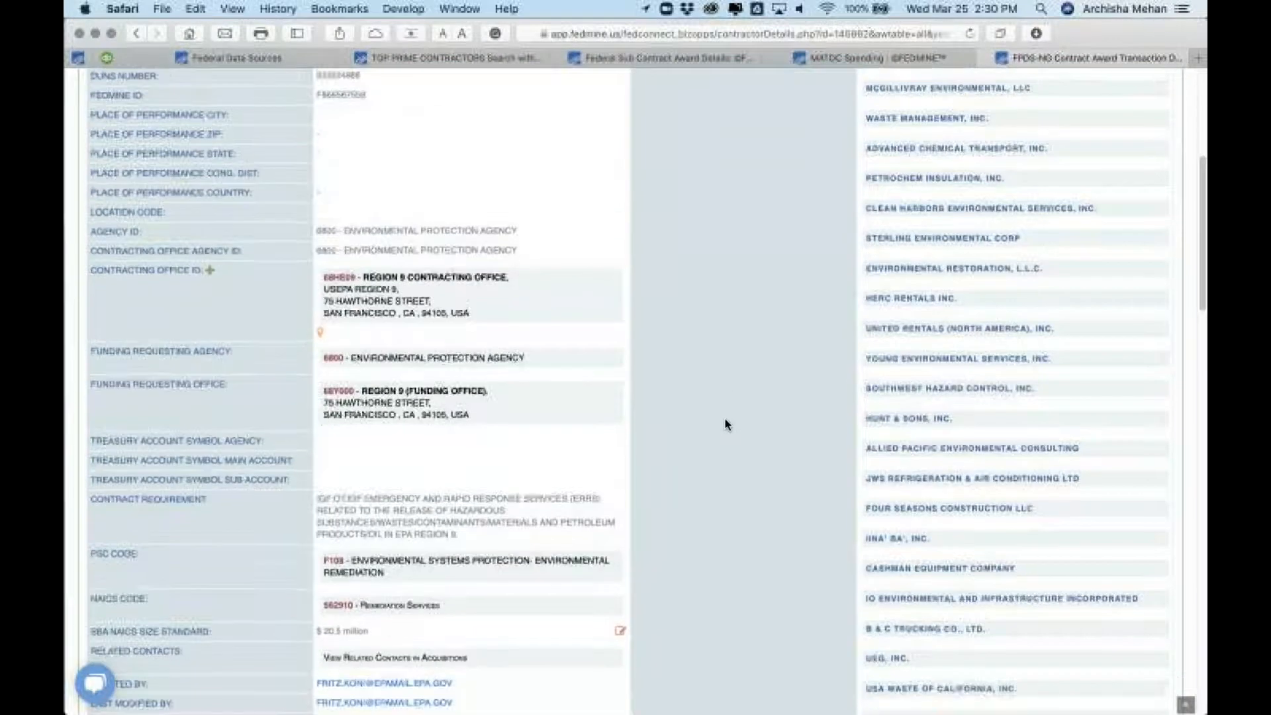
pyautogui.scroll(-5, 725, 424)
pyautogui.scroll(-15, 725, 424)
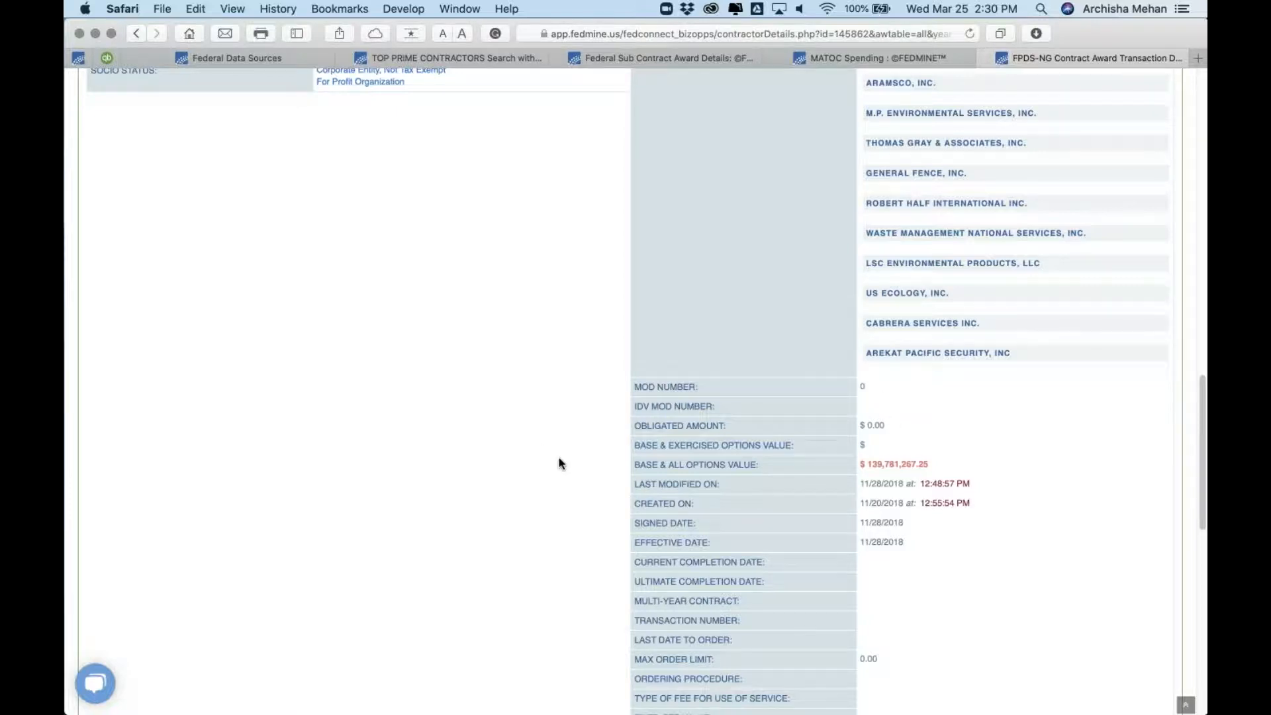
pyautogui.scroll(-5, 559, 458)
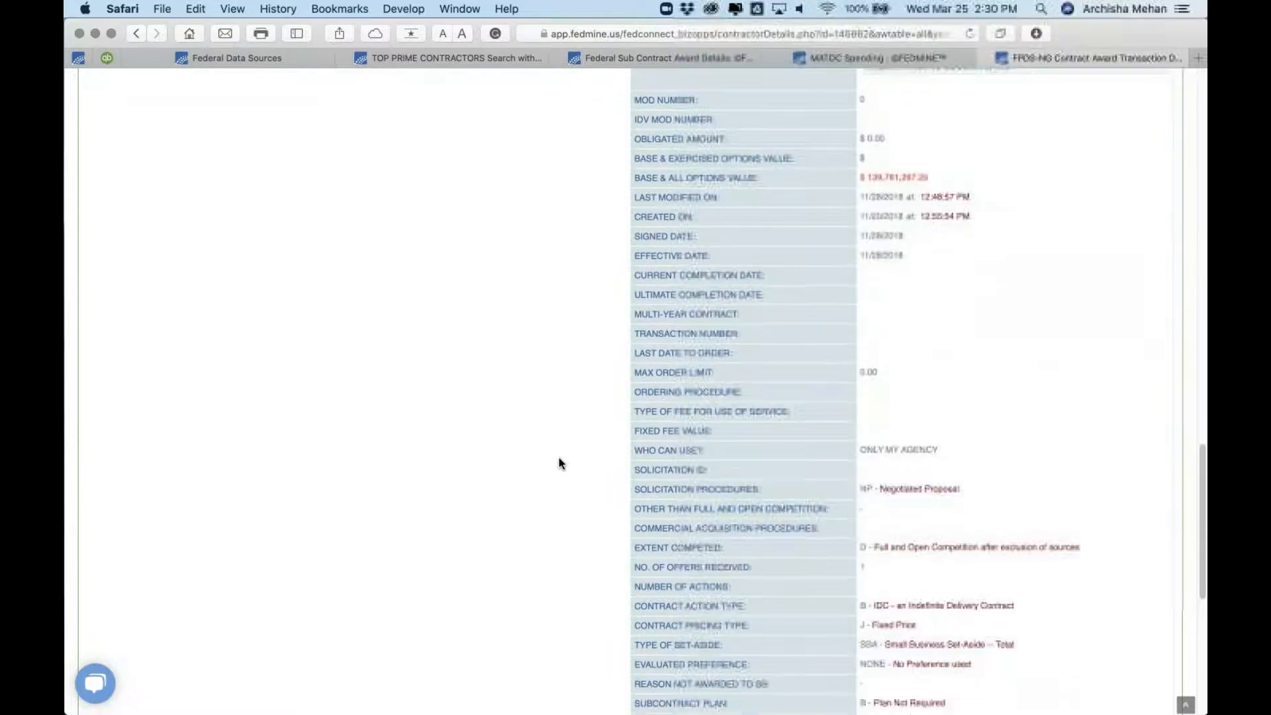
pyautogui.scroll(10, 559, 463)
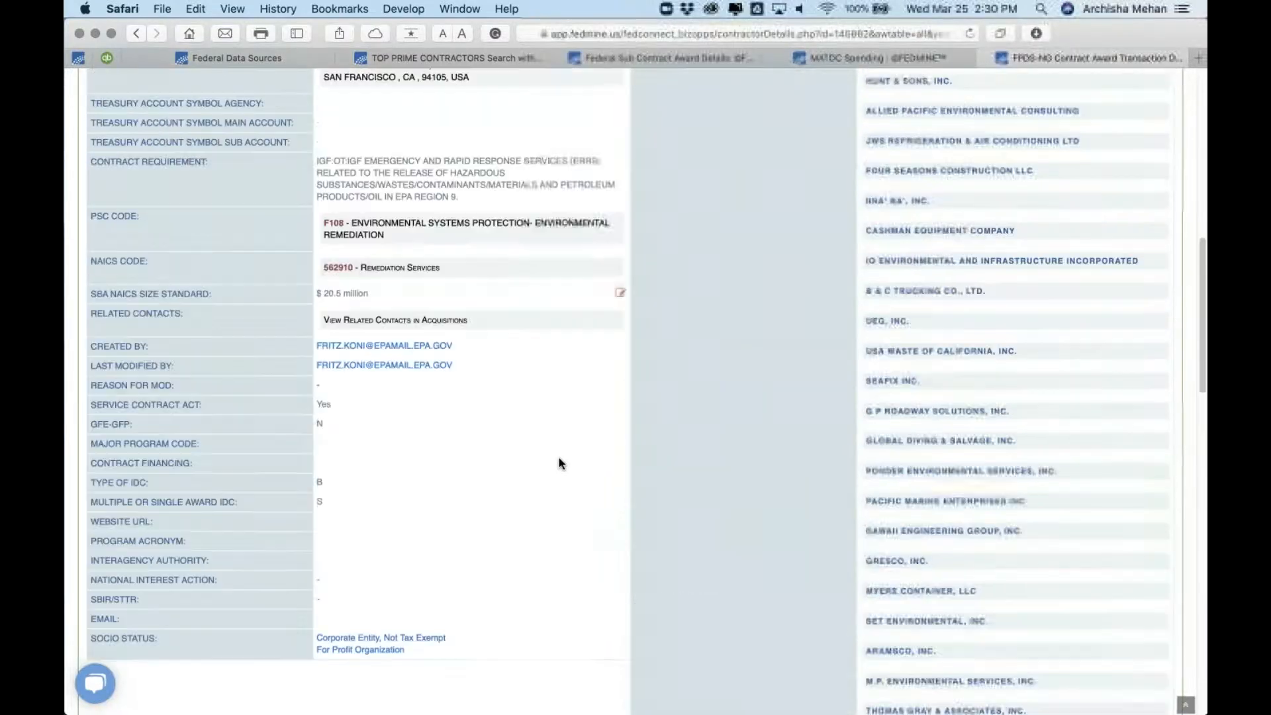
pyautogui.scroll(9, 559, 463)
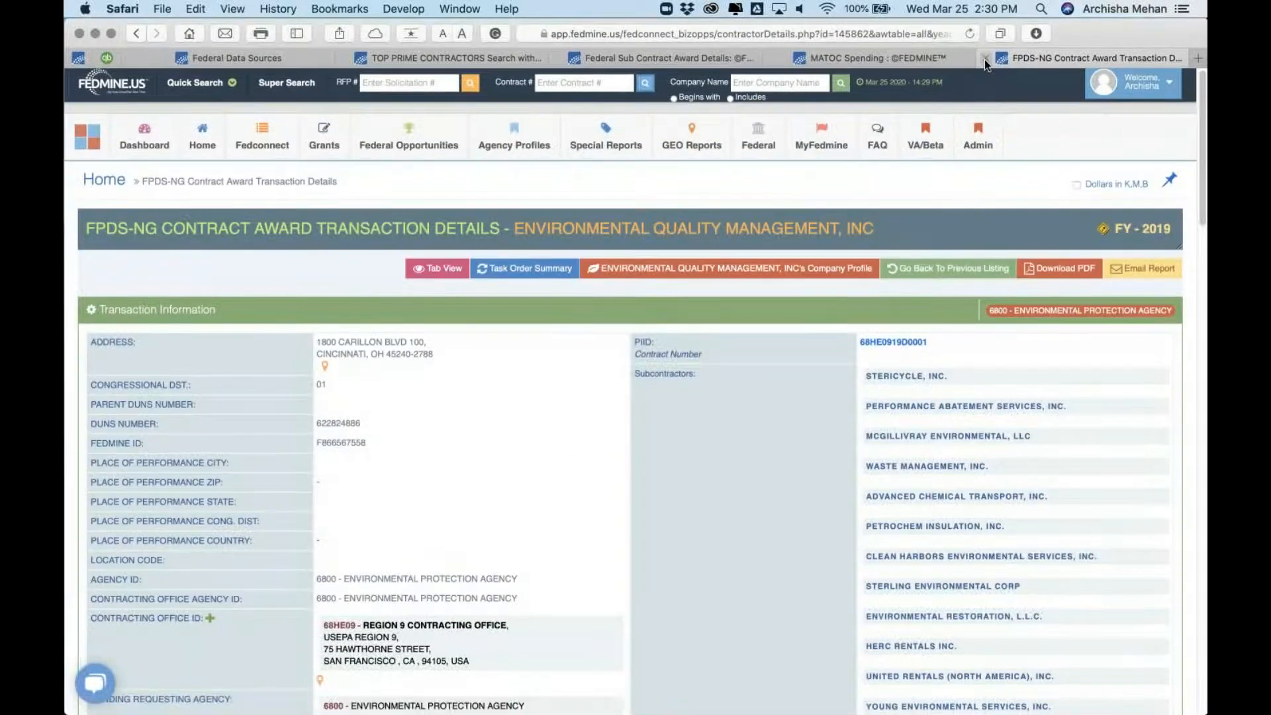
# - Close the FPDS-NG details tab and go to RFP Search under Federal Opportunities
pyautogui.click(984, 59)
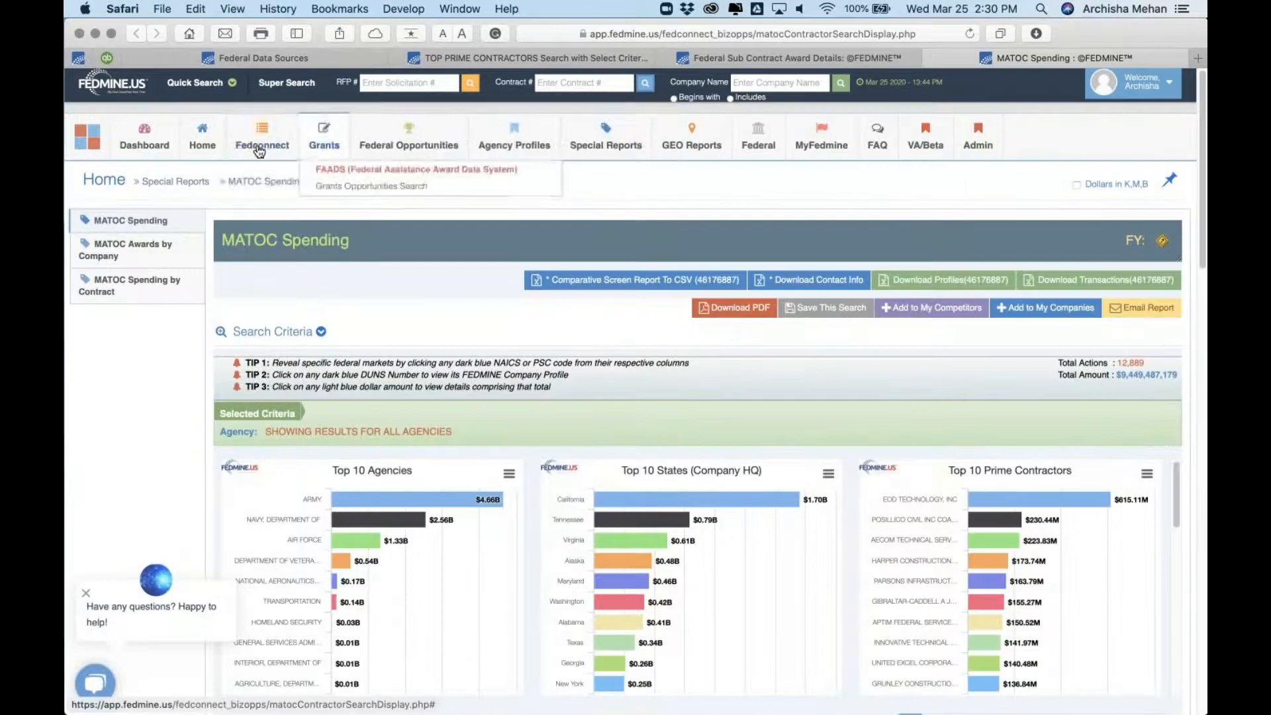
pyautogui.moveTo(263, 154)
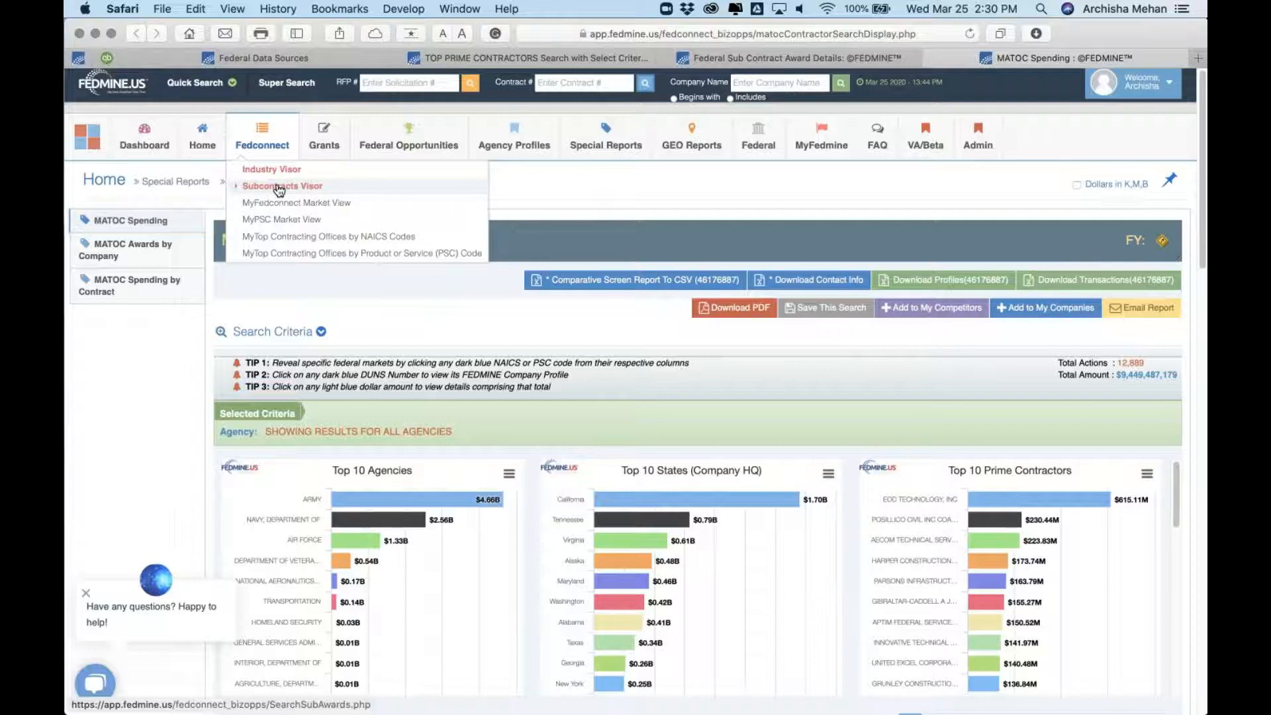
pyautogui.moveTo(418, 138)
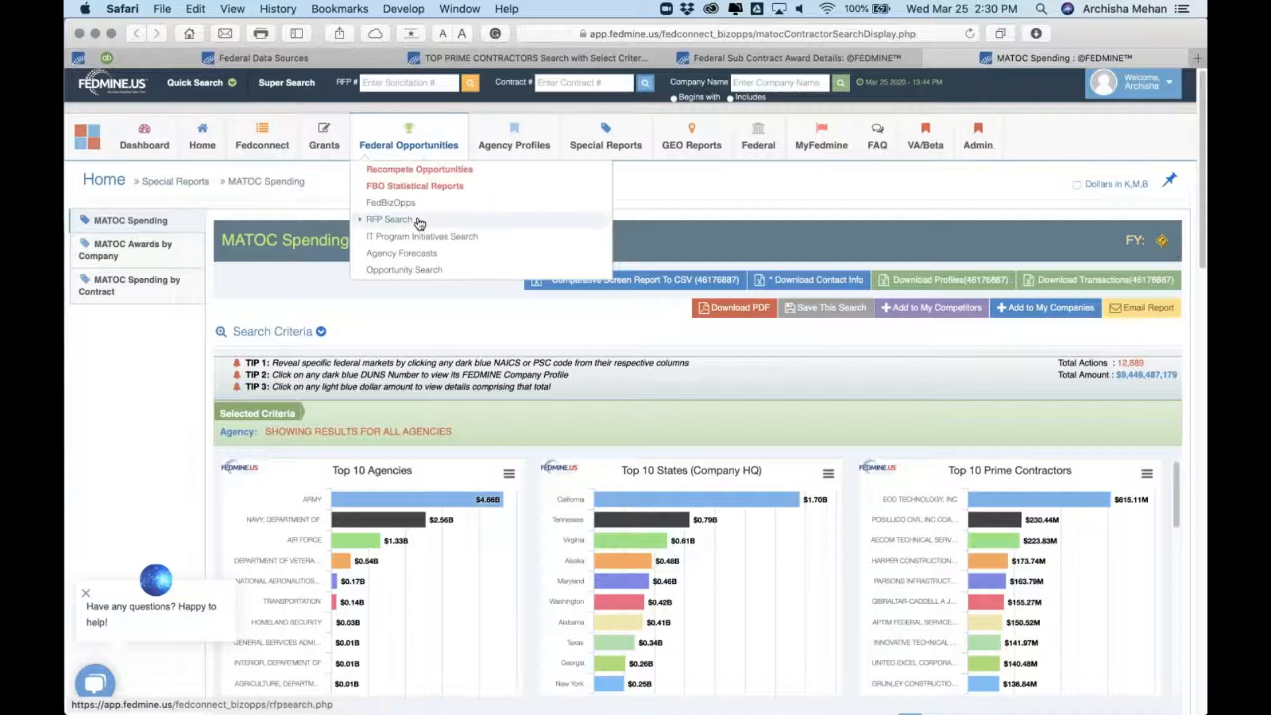
pyautogui.click(419, 221)
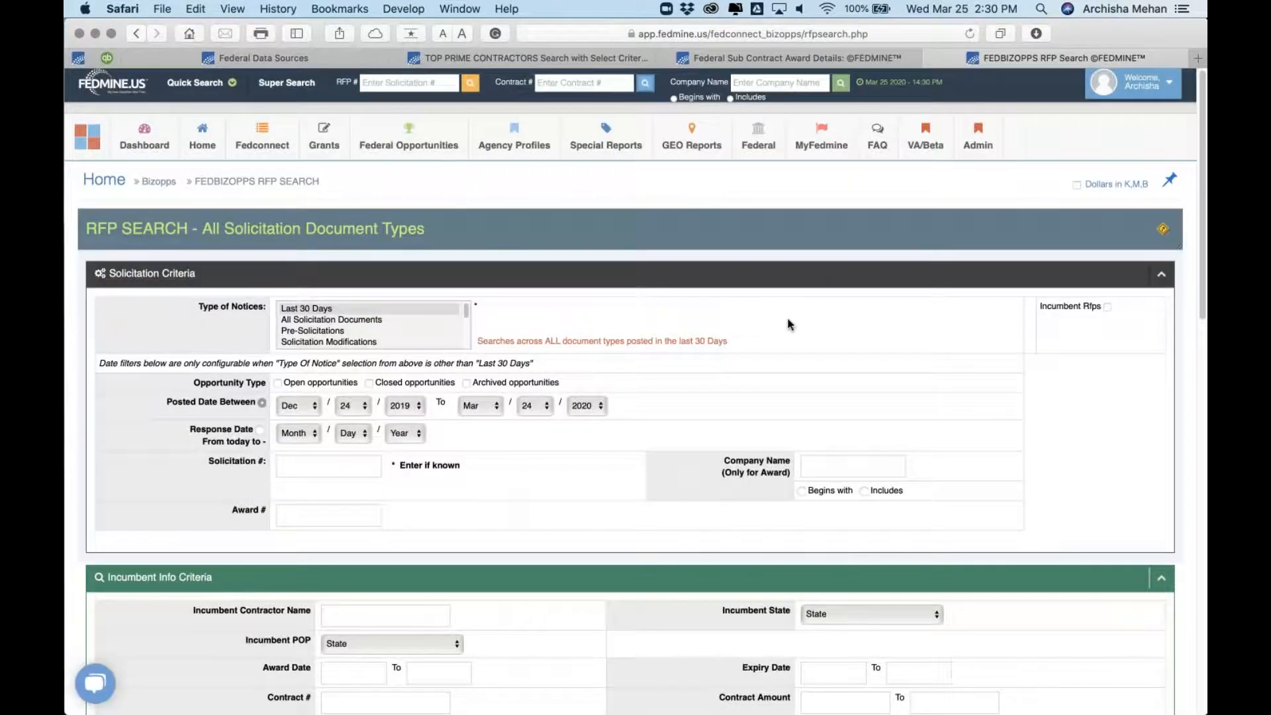
# - Search open Pre-Solicitations for NAICS code 562910
pyautogui.scroll(-2, 788, 324)
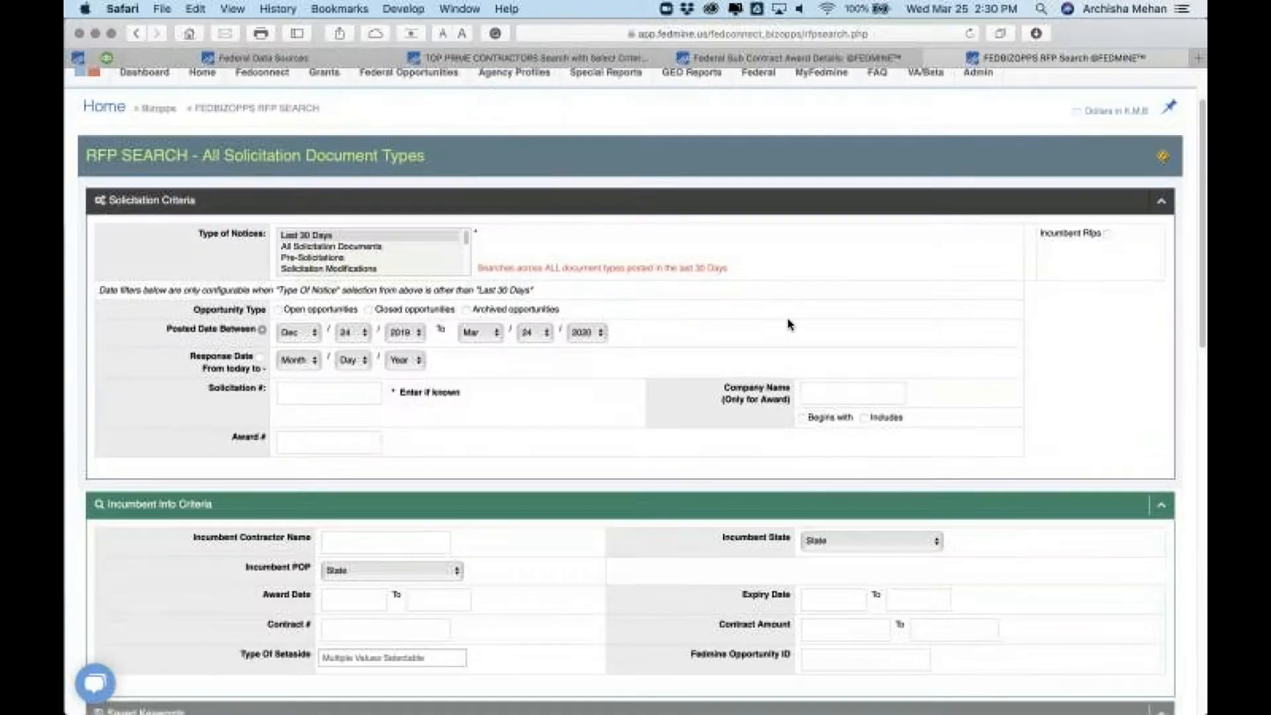
pyautogui.click(393, 258)
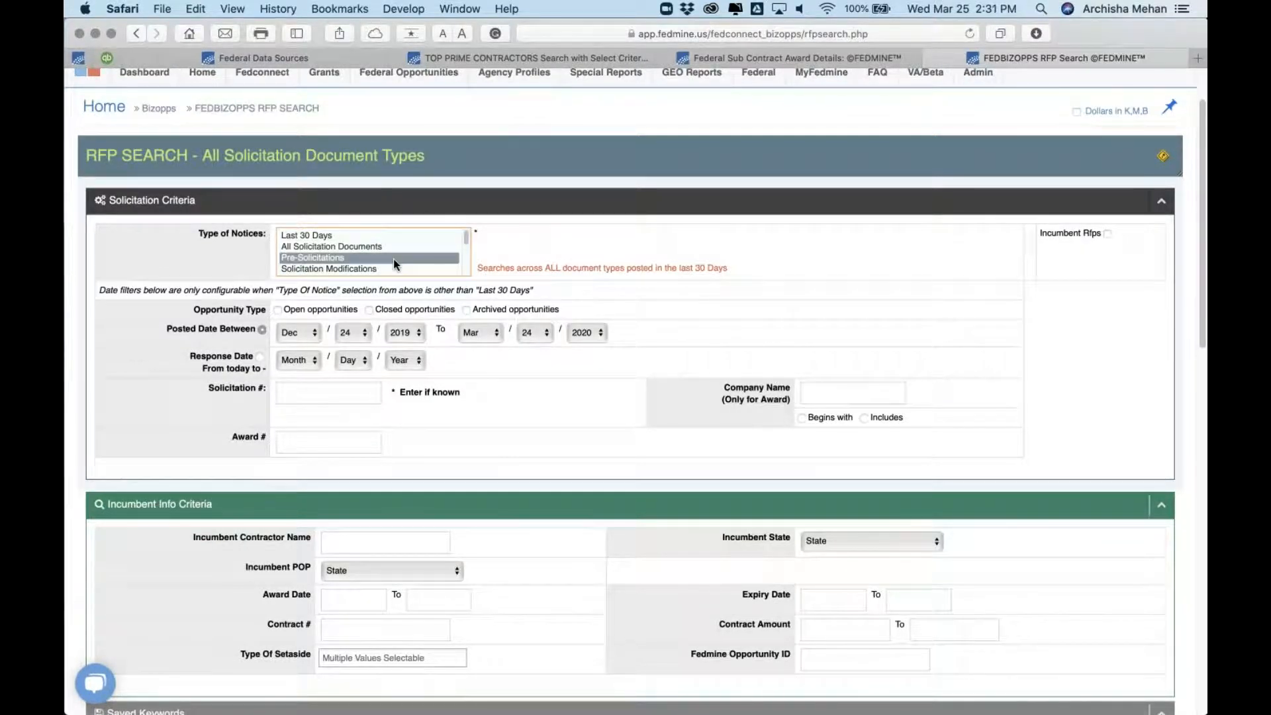
pyautogui.click(302, 310)
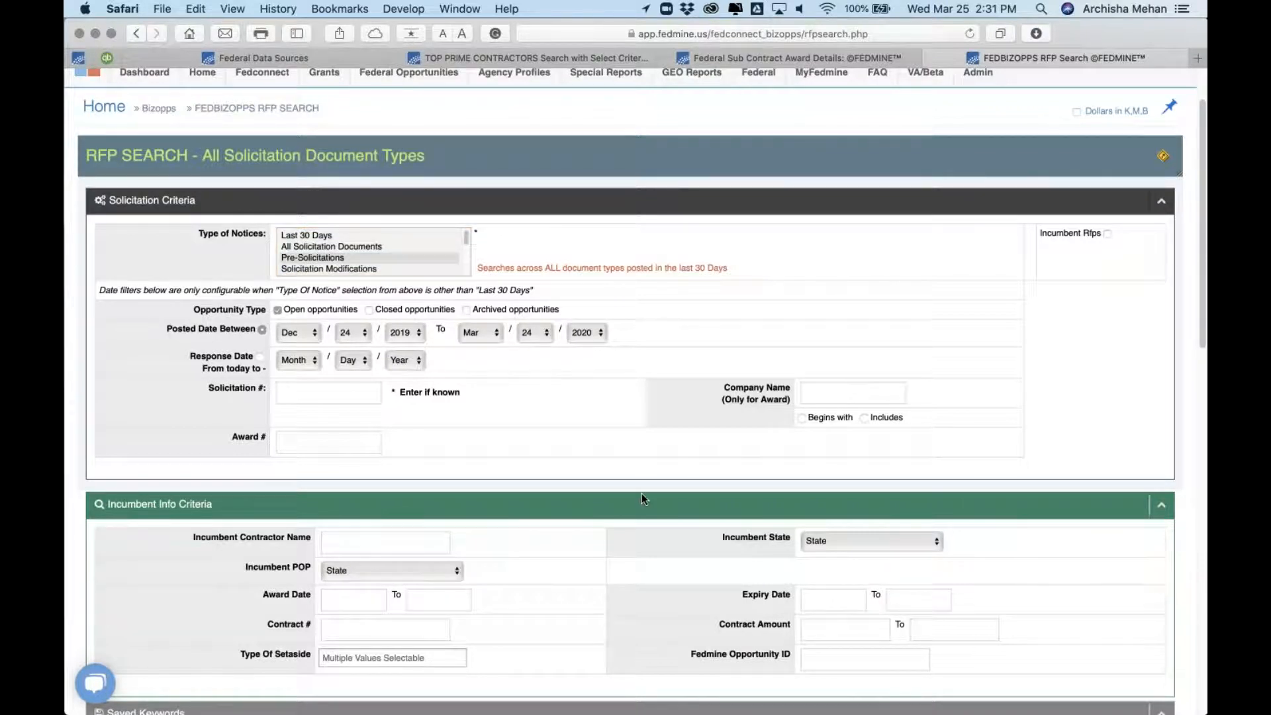
pyautogui.scroll(-3, 642, 494)
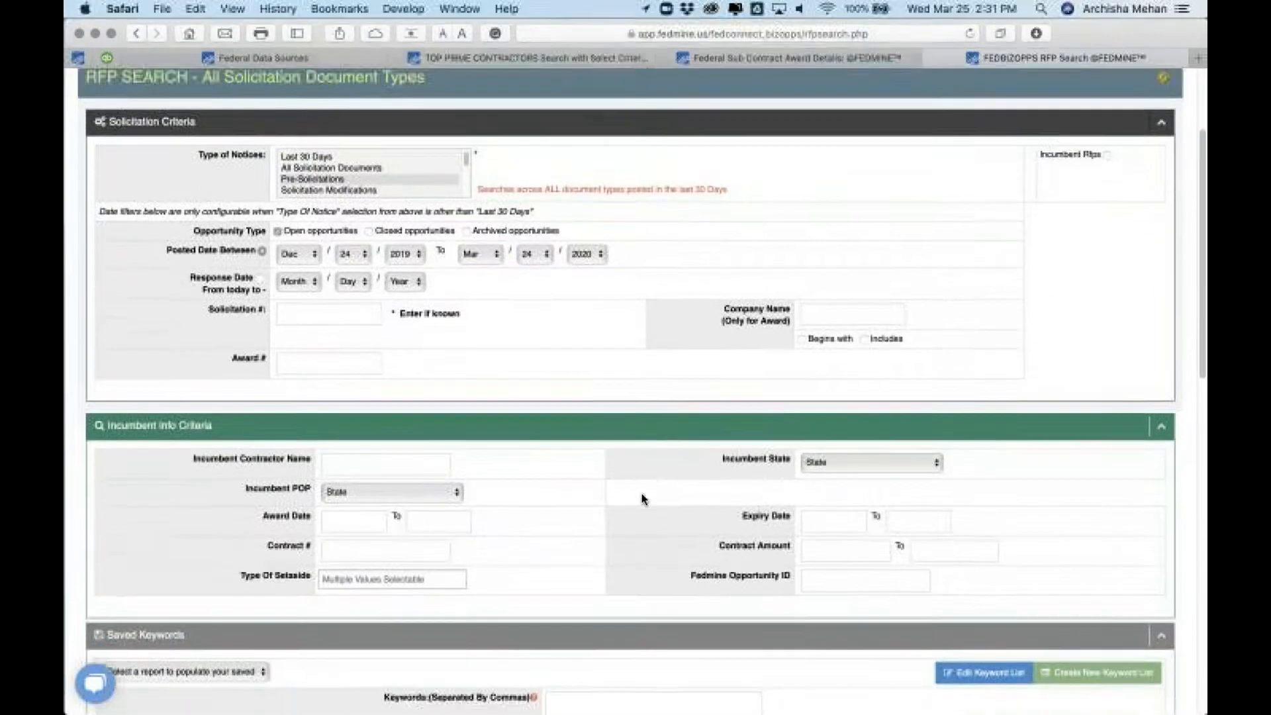
pyautogui.scroll(-3, 642, 494)
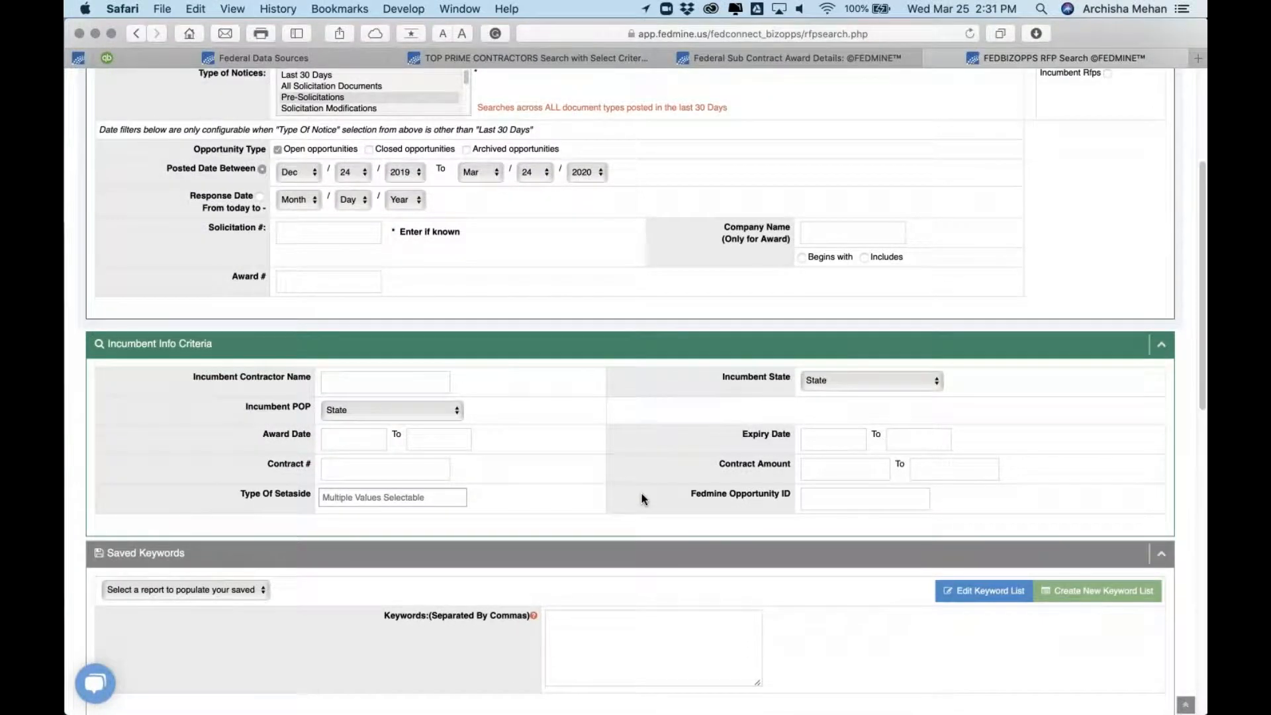
pyautogui.scroll(-5, 642, 493)
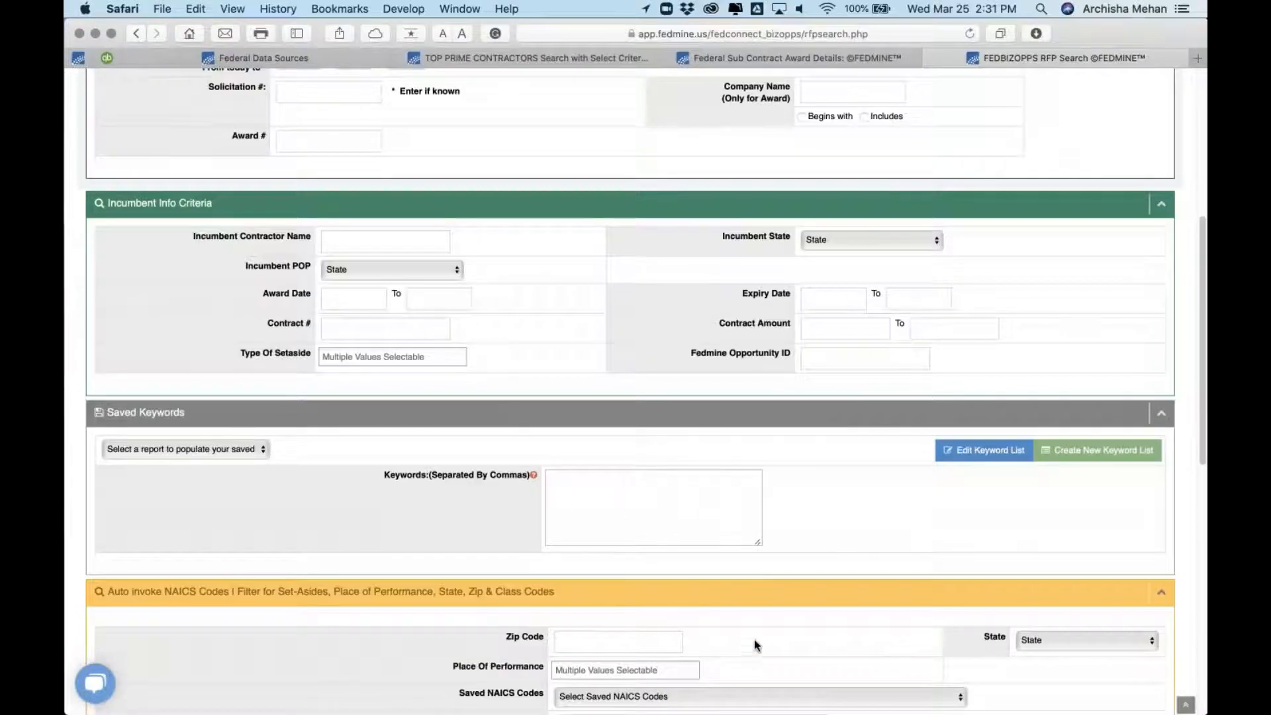
pyautogui.scroll(-7, 771, 648)
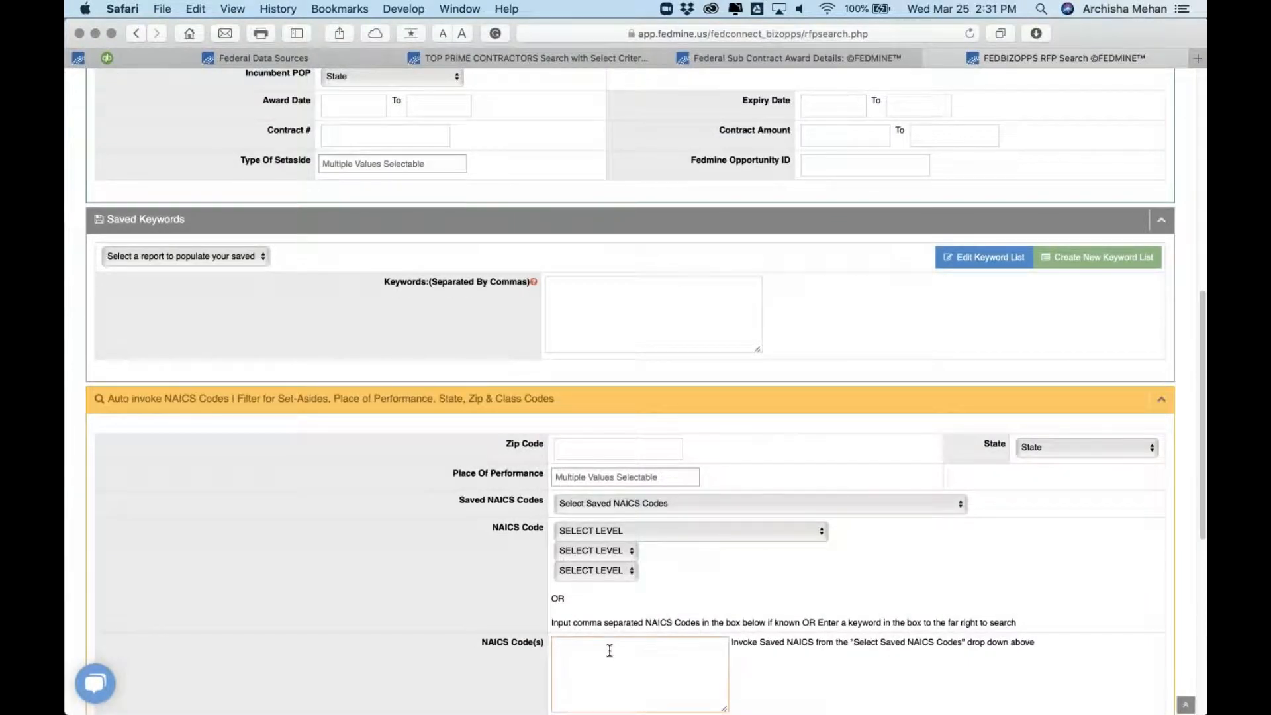
pyautogui.write('562910')
pyautogui.scroll(-15, 610, 651)
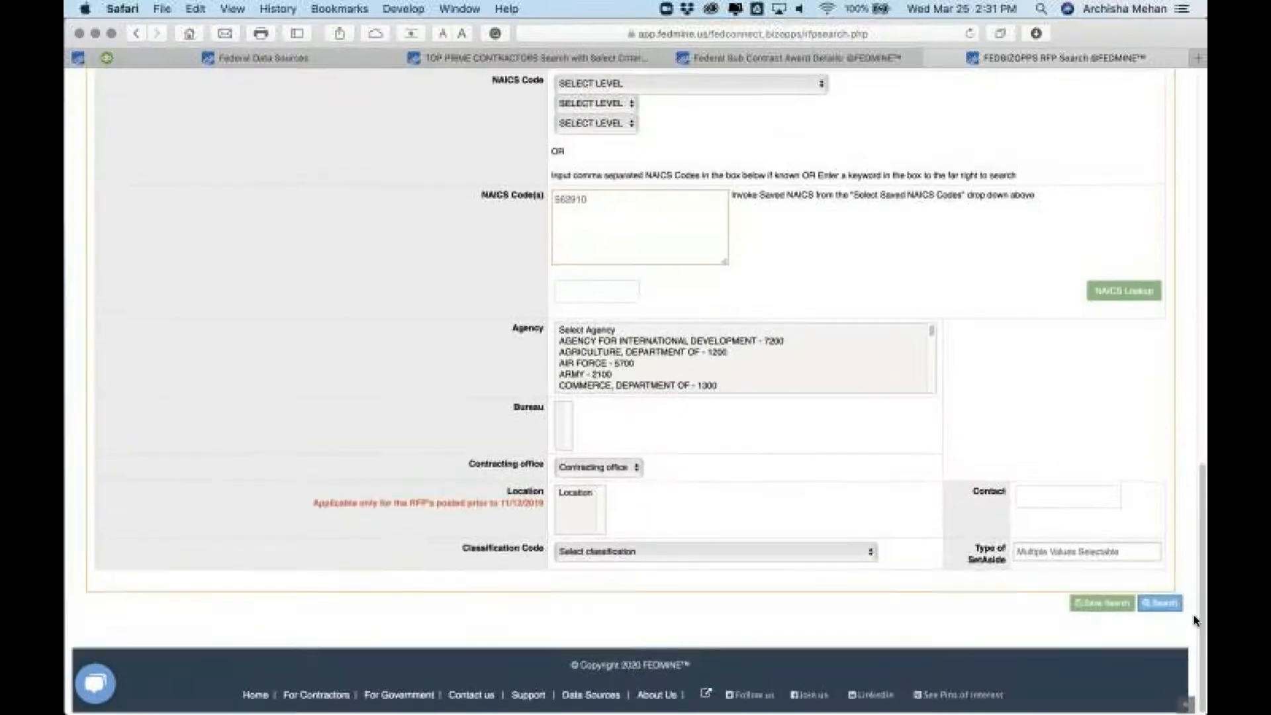
pyautogui.click(1169, 608)
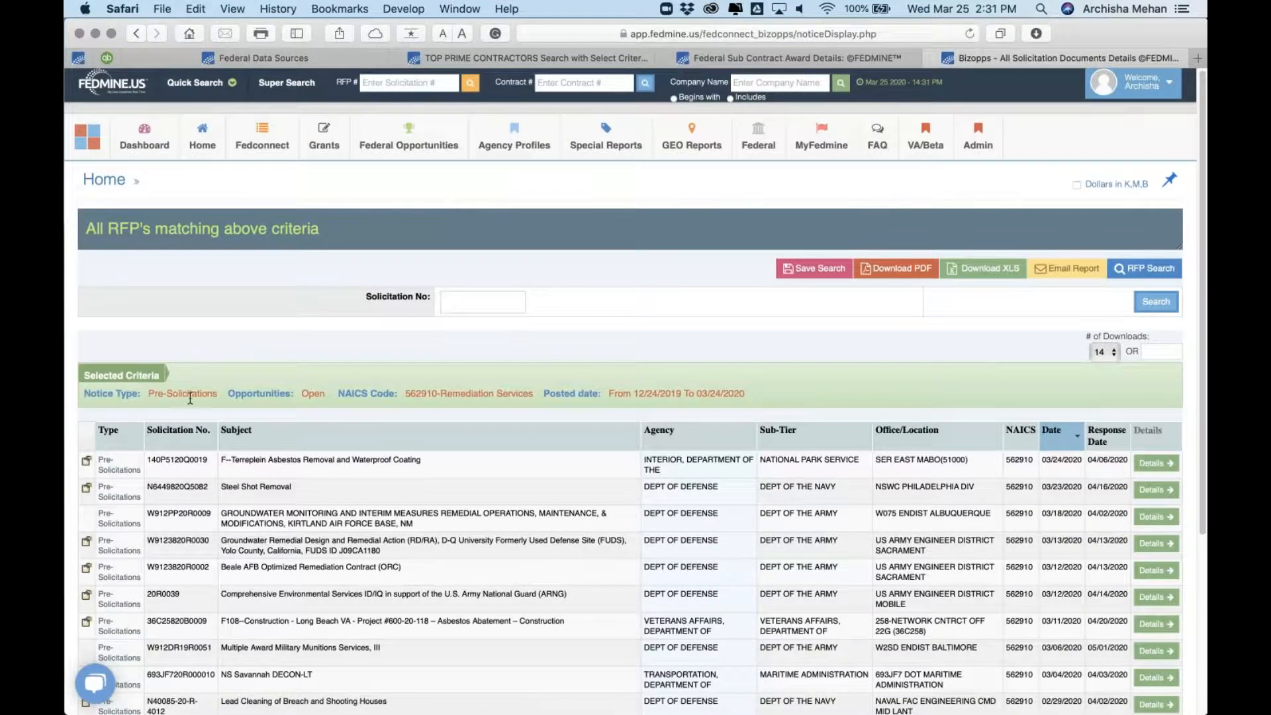
# - Open the Terreplein Asbestos Removal notice's details from the first result and leave Reader view
pyautogui.scroll(-3, 598, 485)
pyautogui.scroll(-3, 598, 485)
pyautogui.click(1156, 243)
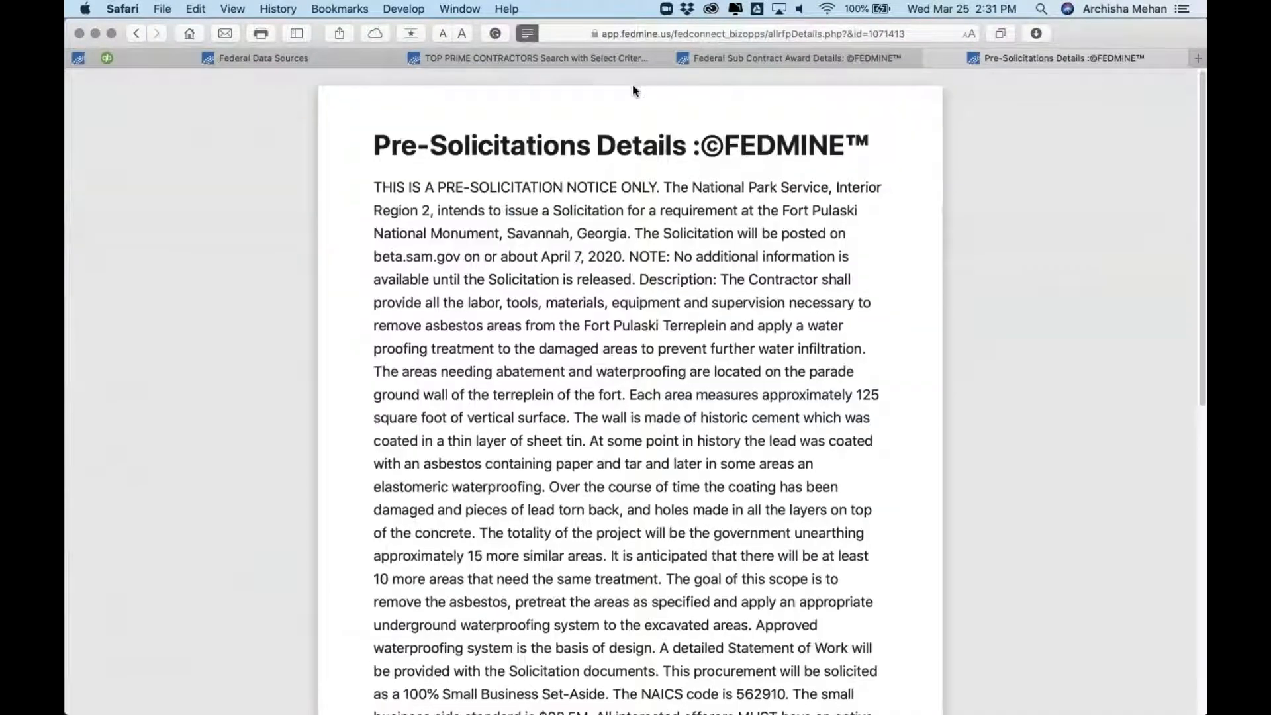
pyautogui.click(630, 81)
# - Scroll through the Terreplein pre-solicitation details page to review the notice
pyautogui.scroll(-4, 630, 391)
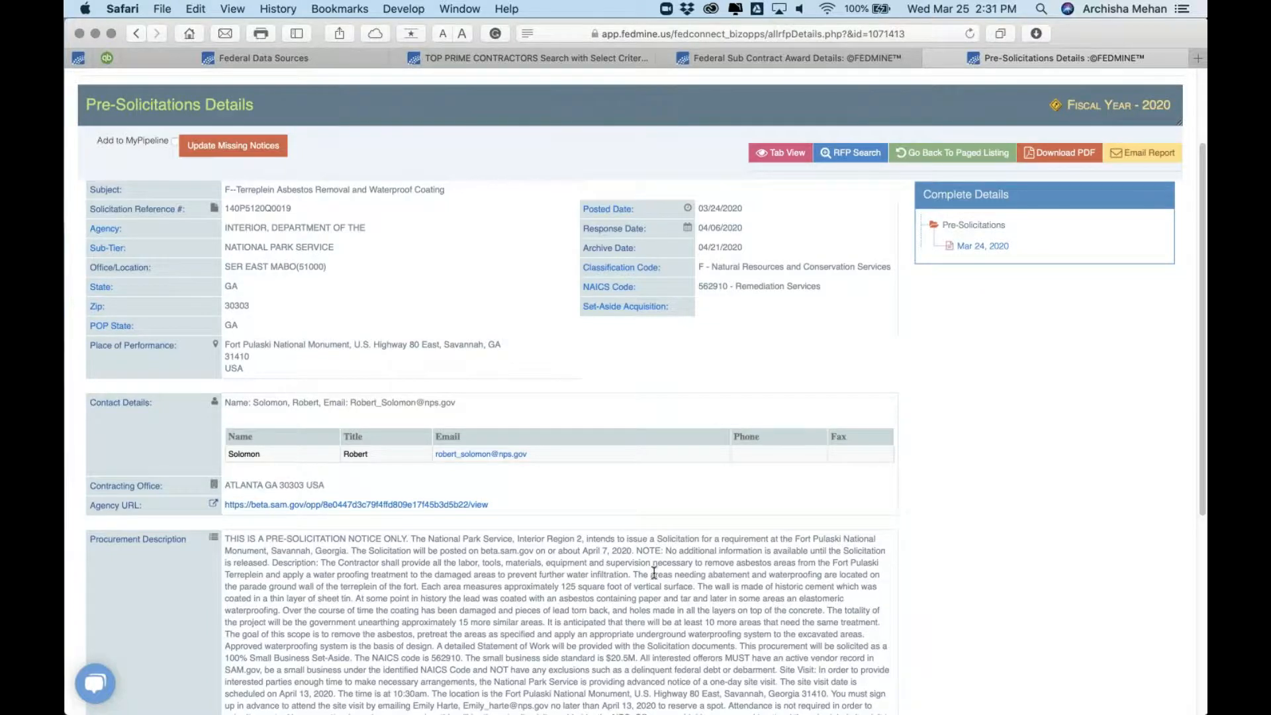
pyautogui.scroll(-10, 799, 328)
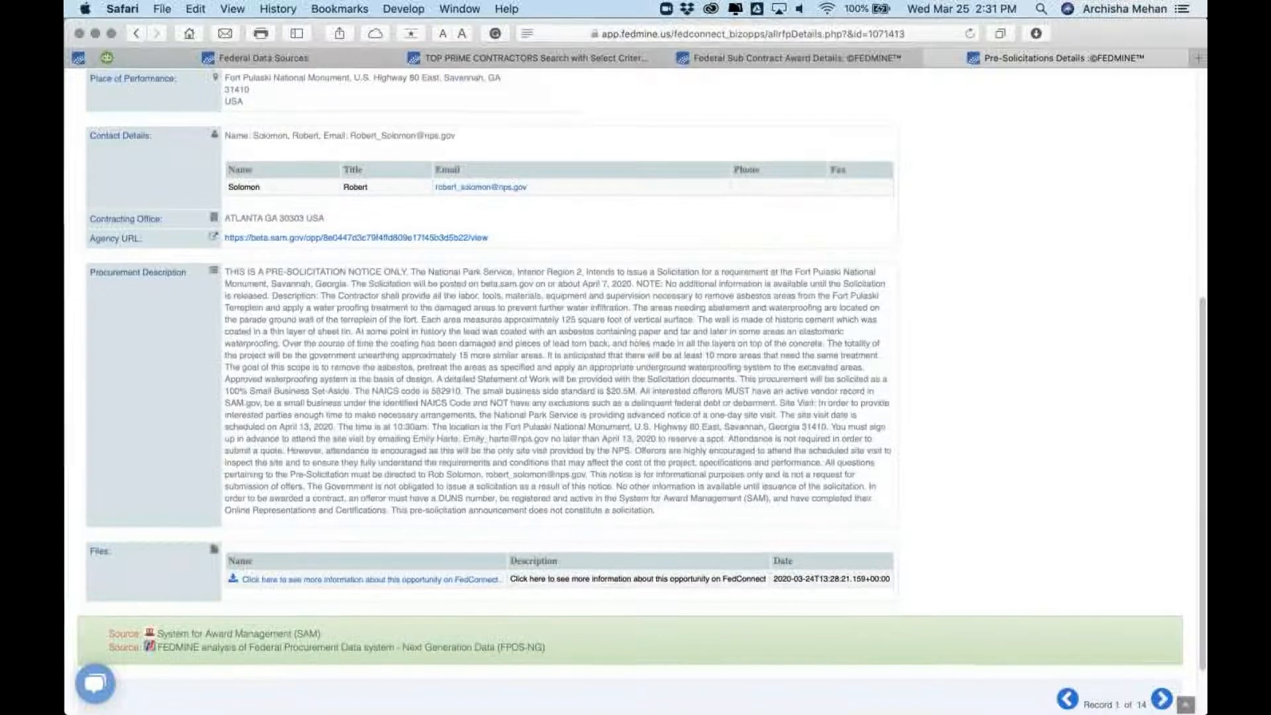
pyautogui.scroll(8, 229, 141)
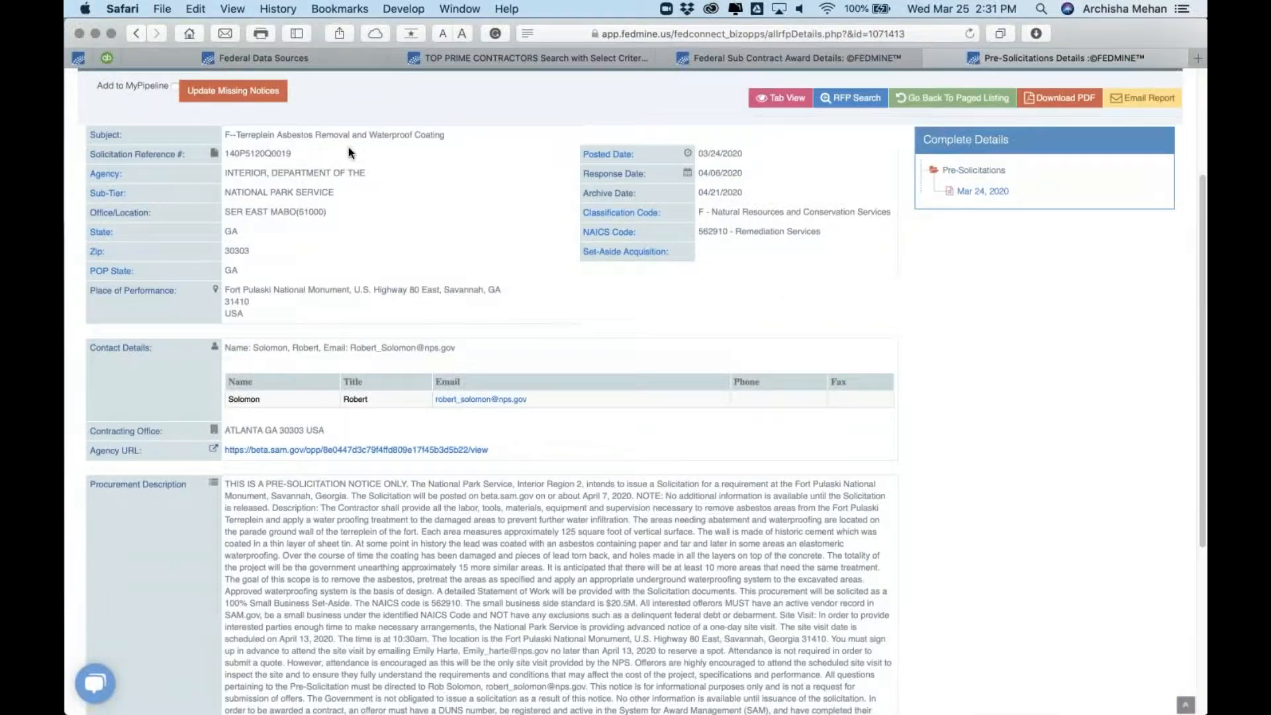
pyautogui.scroll(-10, 503, 548)
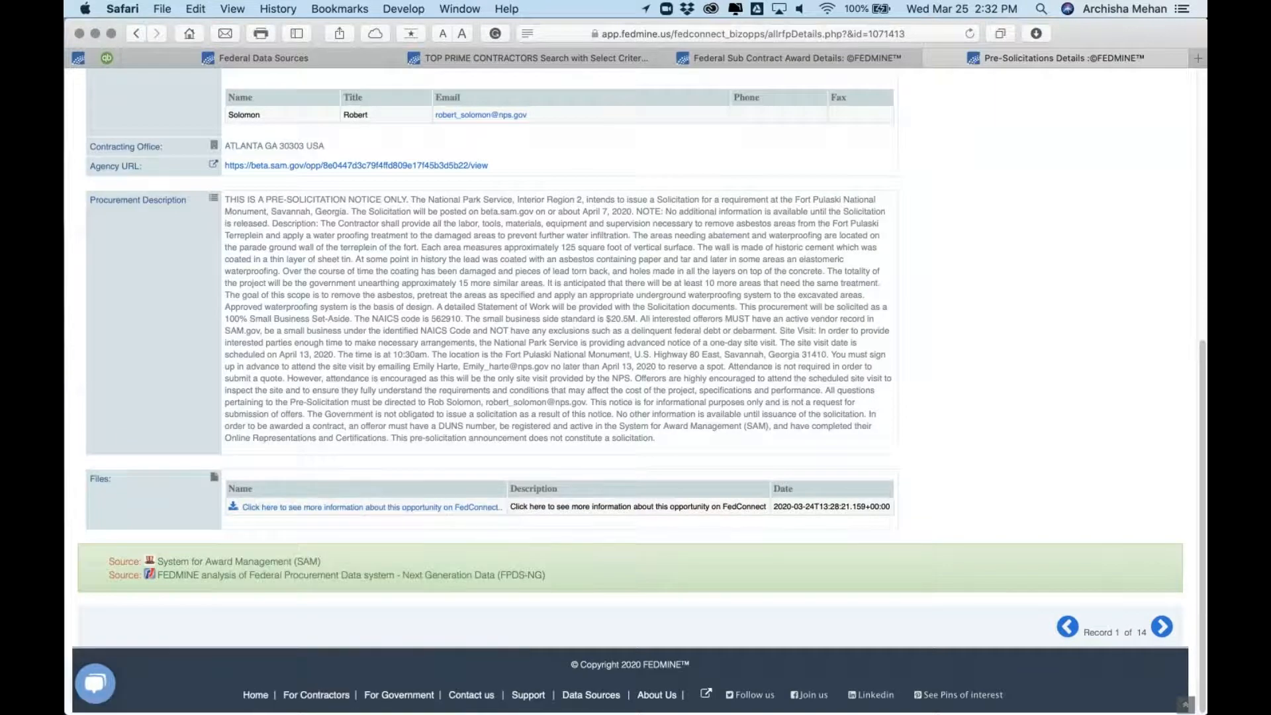
pyautogui.scroll(5, 695, 285)
pyautogui.scroll(6, 169, 245)
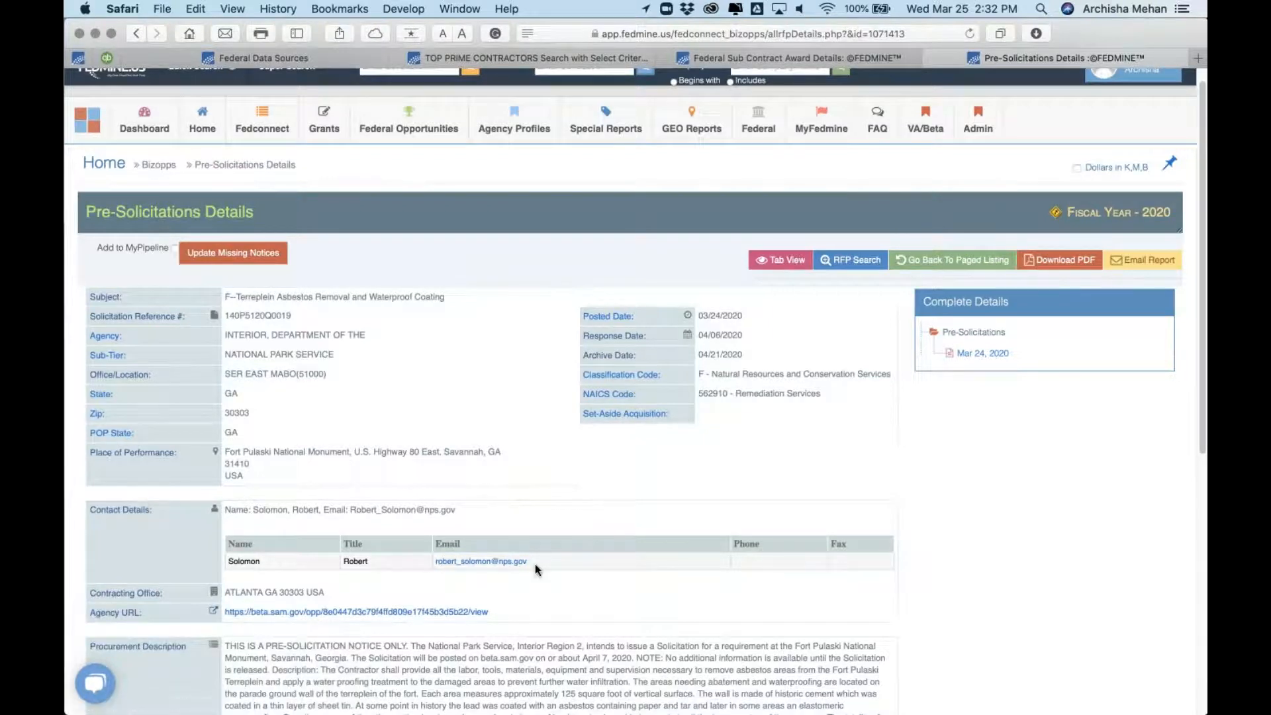
pyautogui.moveTo(500, 703)
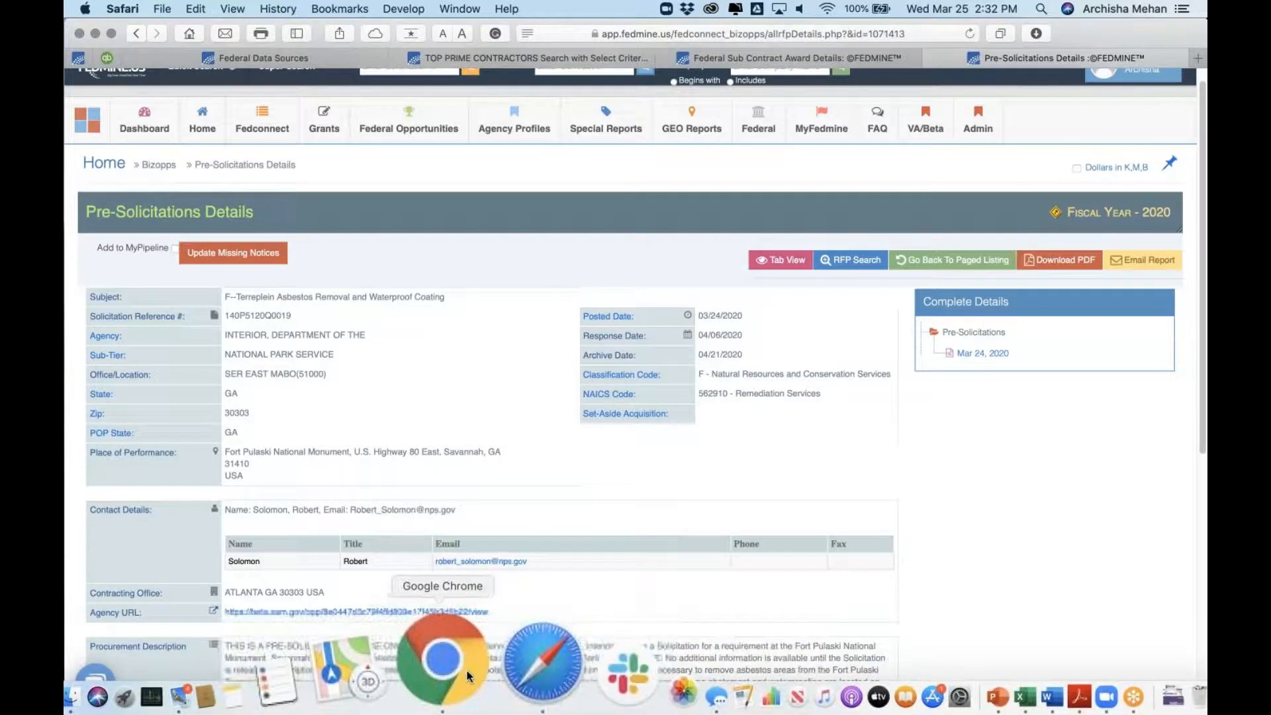
# - Switch to Mail, read the USACE RFP opportunity alert in its own window, and close it
pyautogui.click(328, 653)
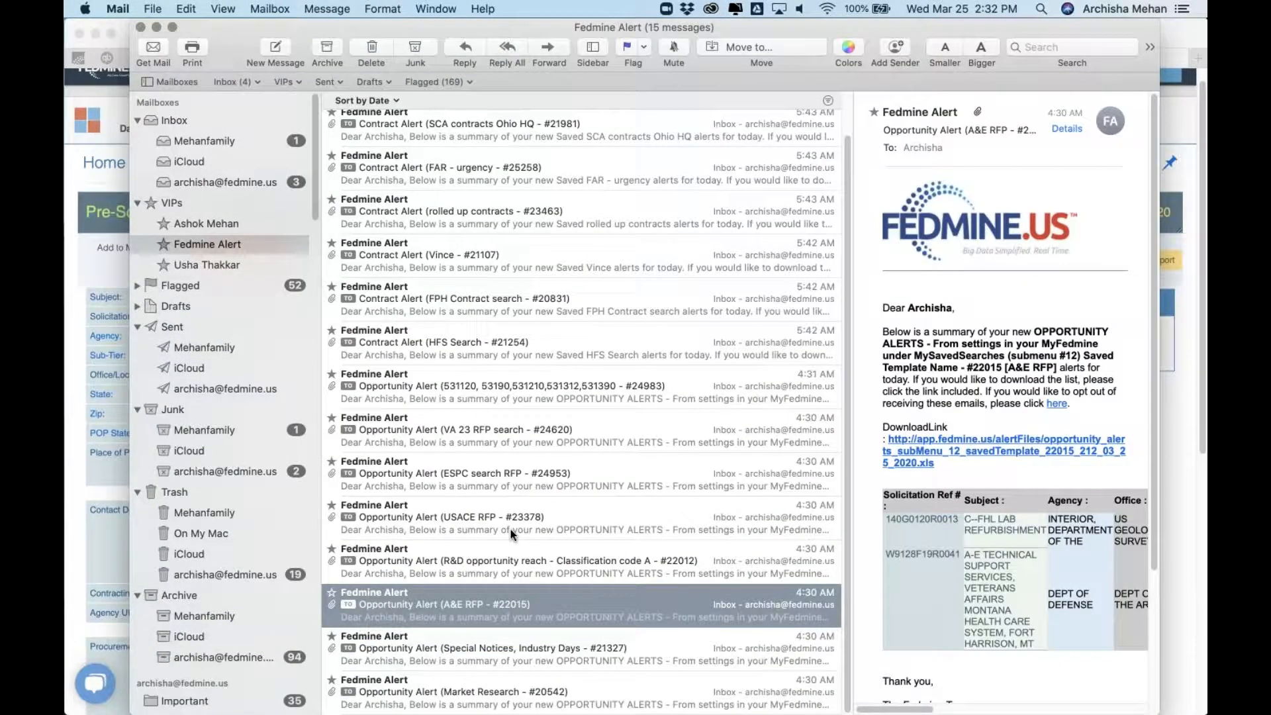
pyautogui.click(510, 530)
pyautogui.doubleClick(510, 530)
pyautogui.scroll(-10, 510, 529)
pyautogui.scroll(-5, 511, 529)
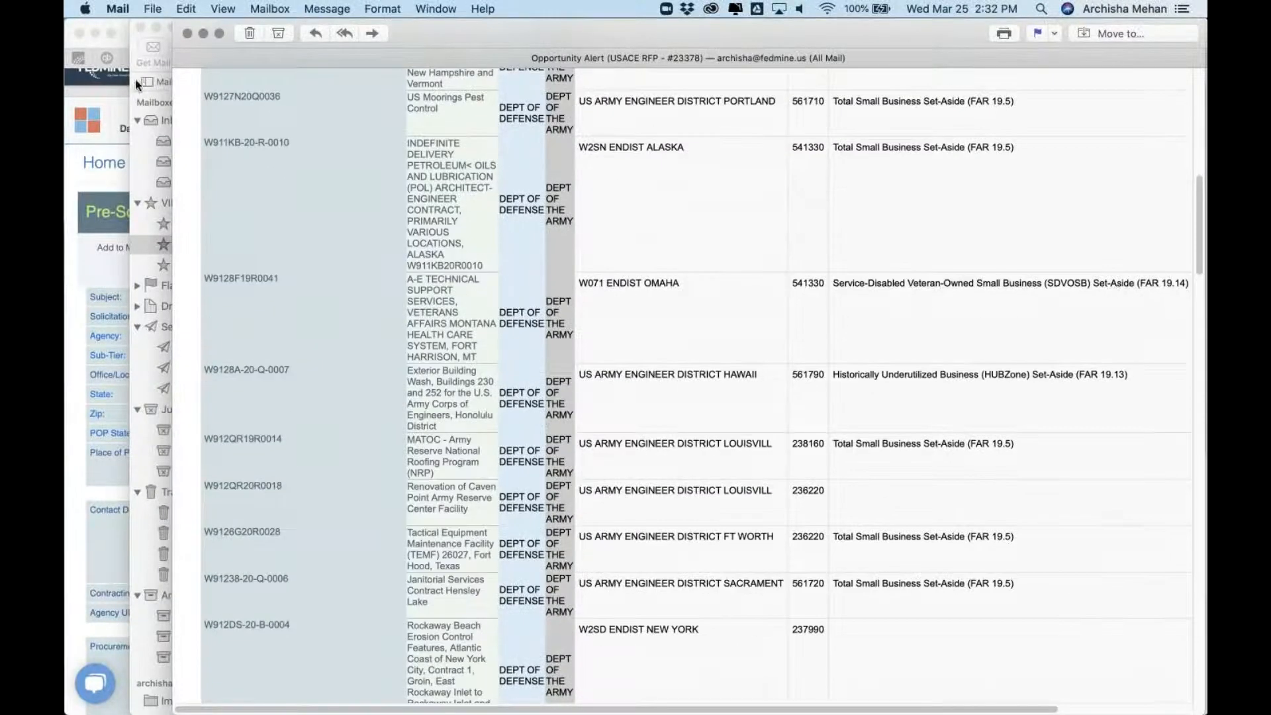
pyautogui.click(187, 34)
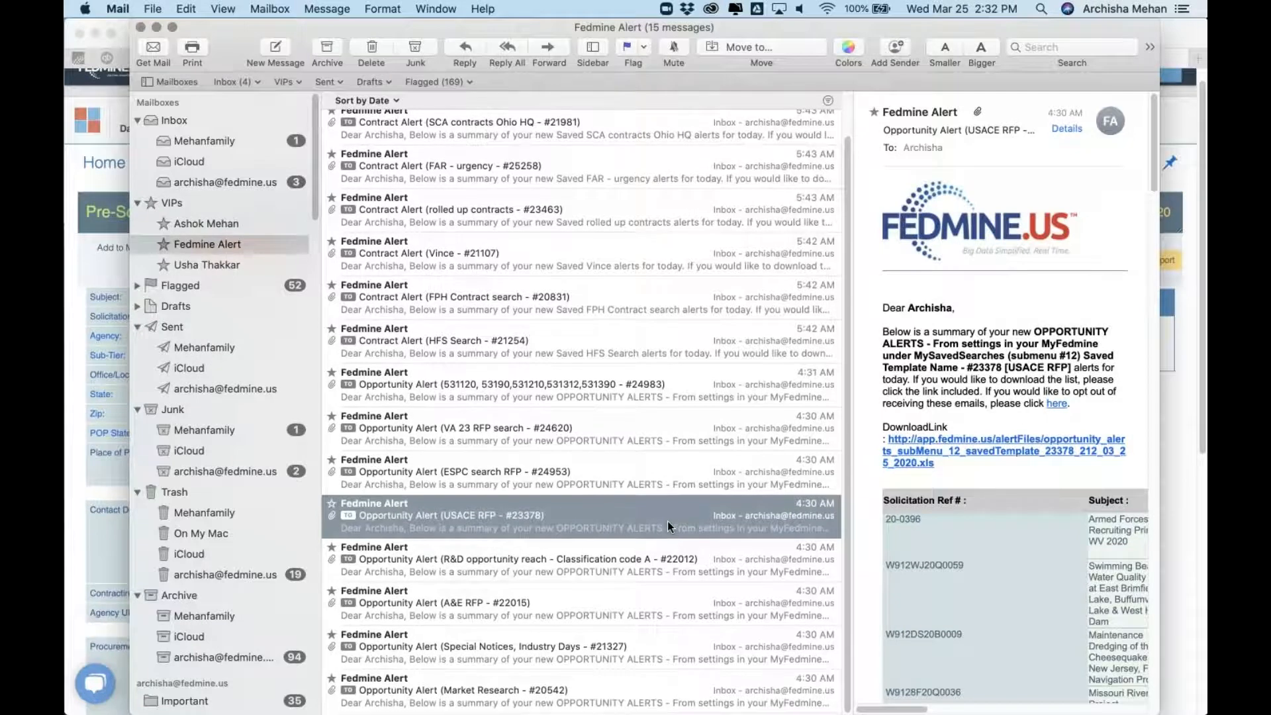
# - Read the Special Notices, Industry Days alert, then open the FAR - urgency contract alert
pyautogui.click(576, 637)
pyautogui.doubleClick(576, 637)
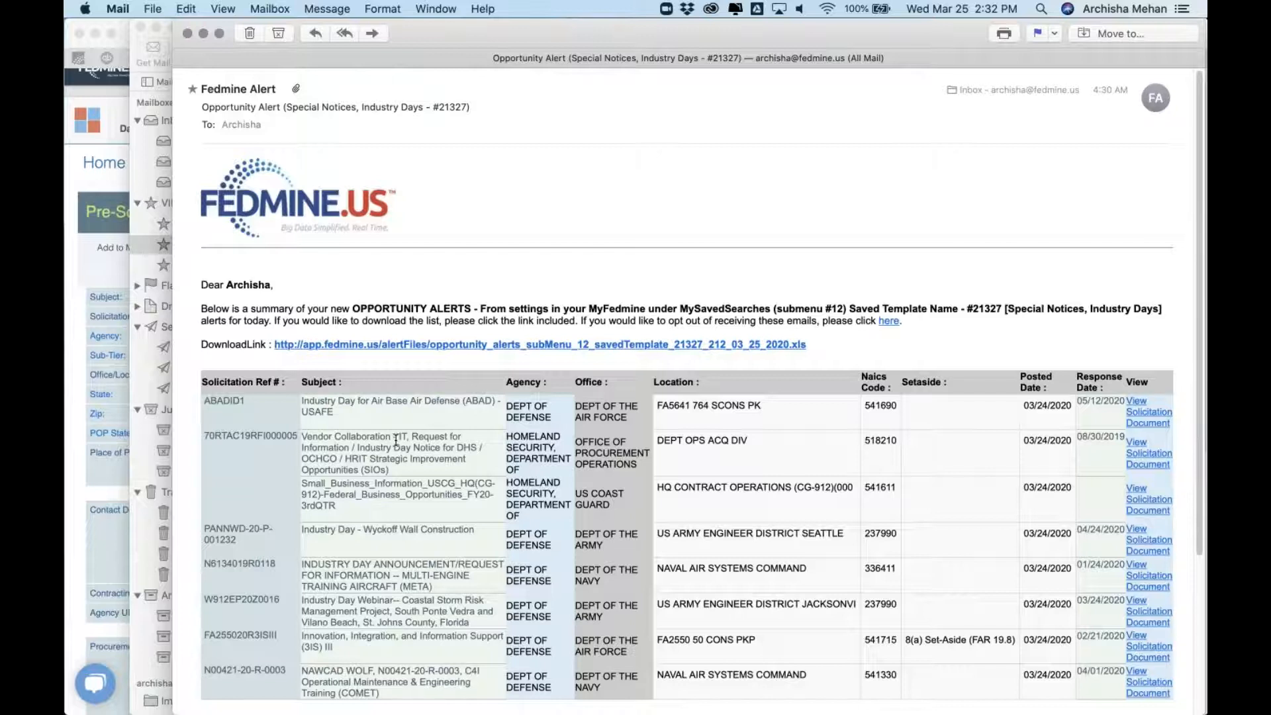
pyautogui.scroll(-5, 396, 440)
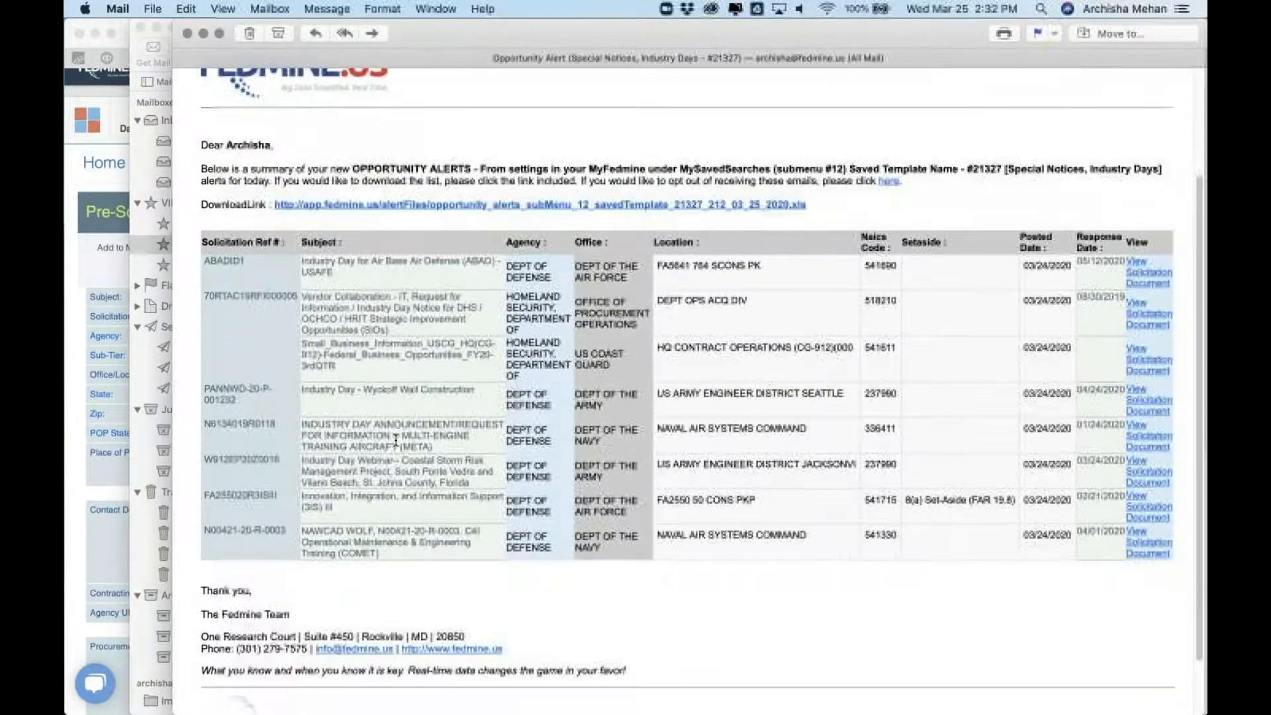
pyautogui.click(187, 35)
pyautogui.scroll(2, 496, 265)
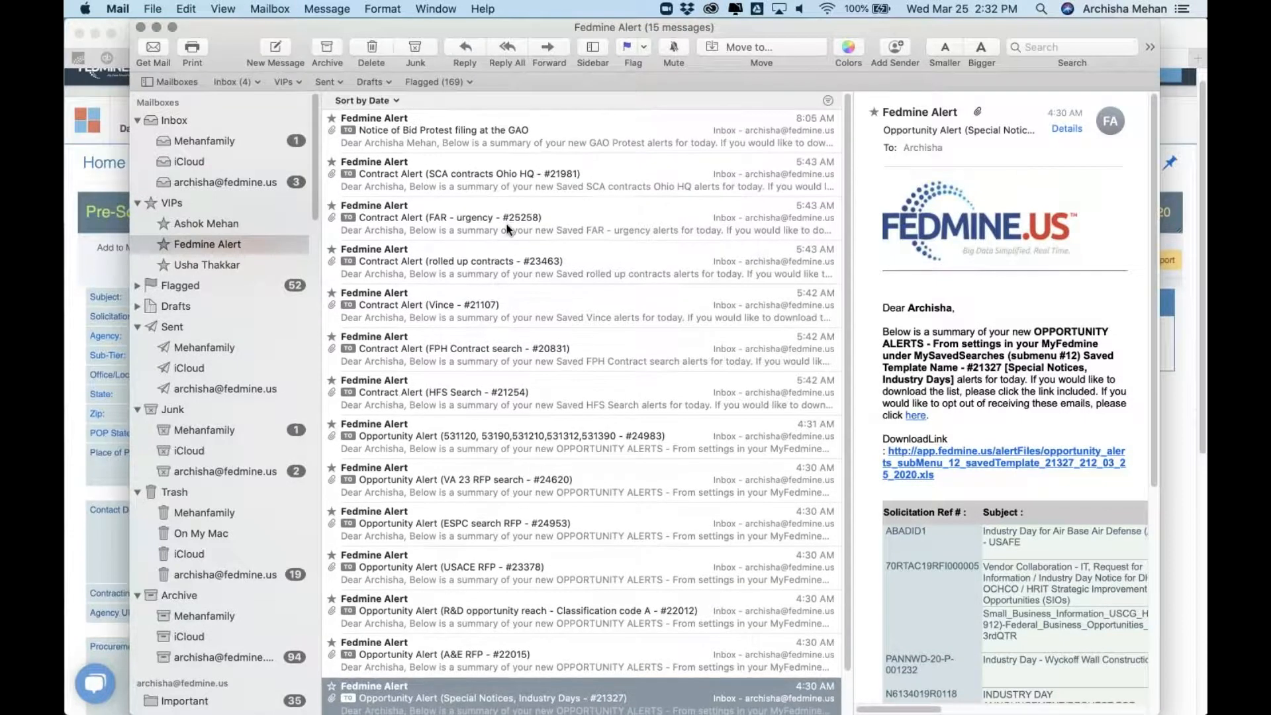
pyautogui.doubleClick(508, 227)
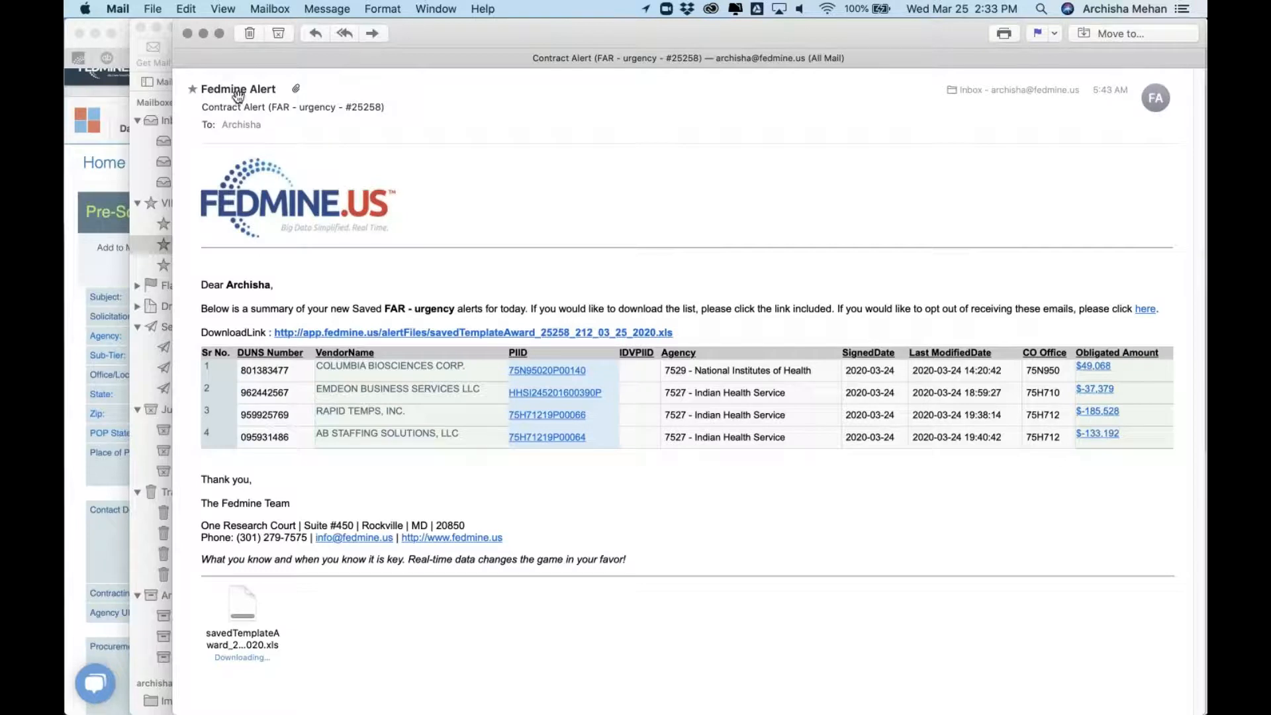
# - Close the FAR - urgency alert and bring Safari's Terreplein details page back to the front
pyautogui.click(187, 33)
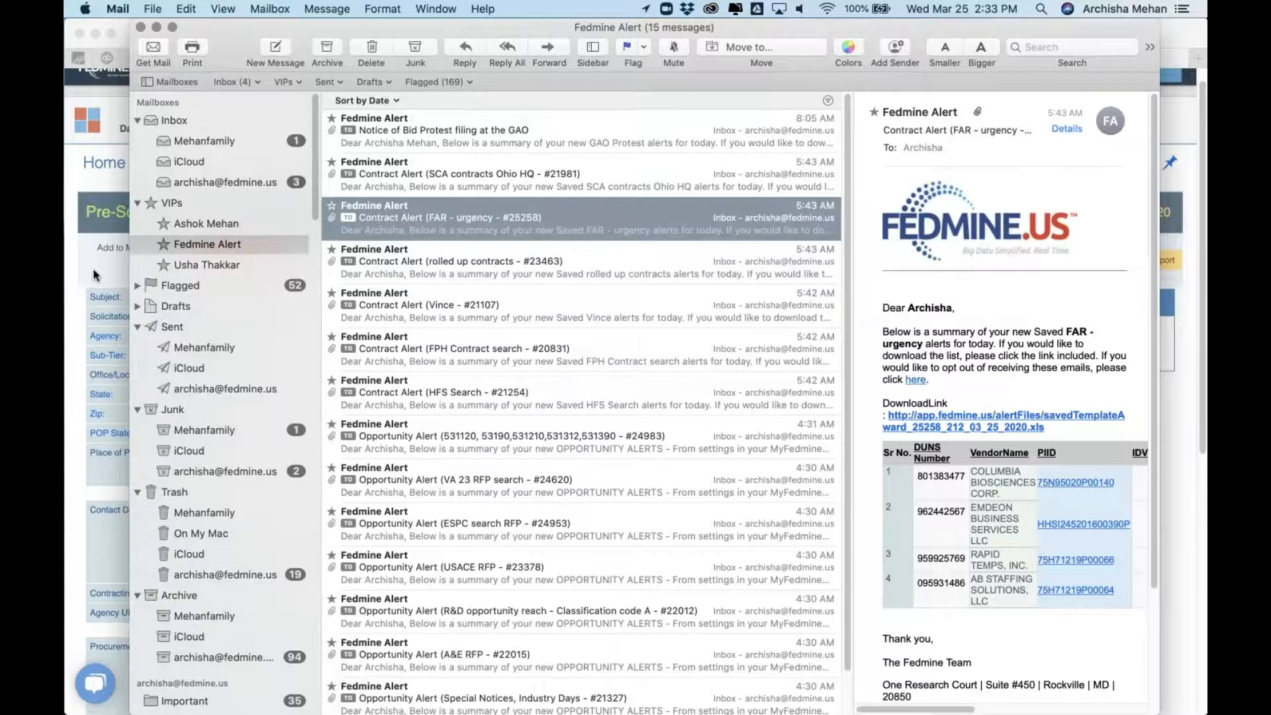
pyautogui.click(96, 275)
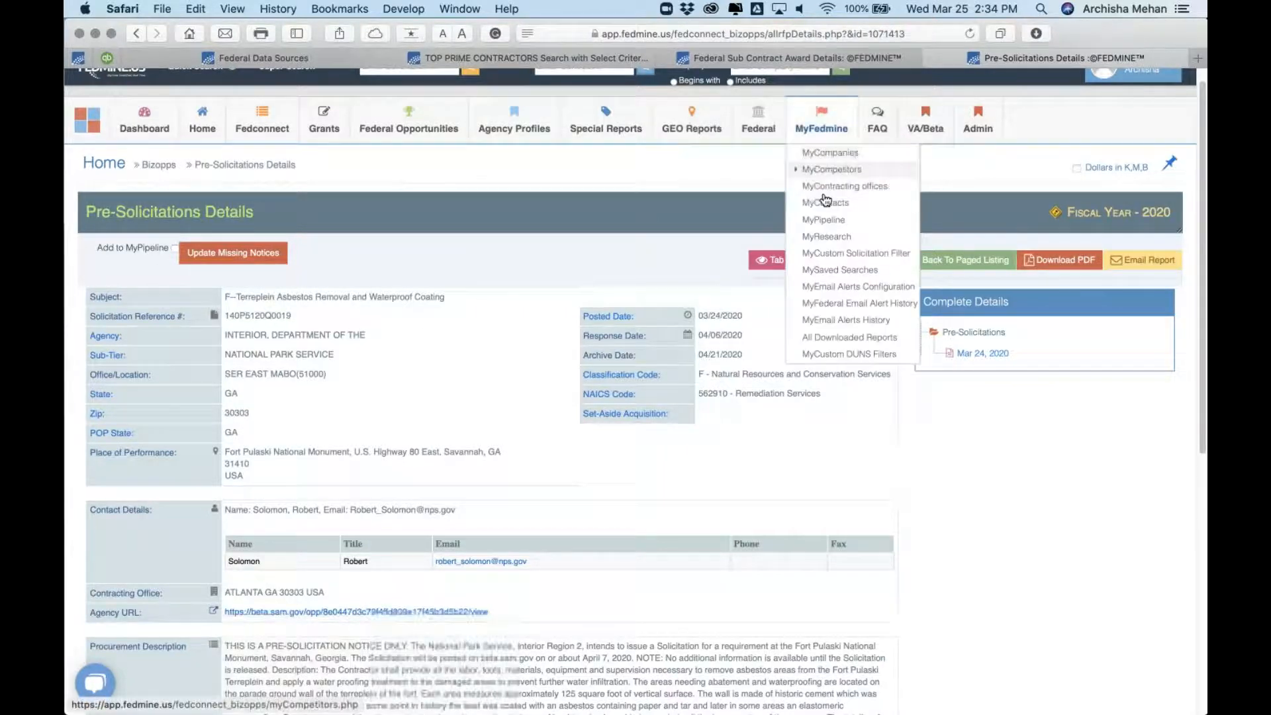
# - Review the 131-solicitation My Fedmine Pipeline, then go back to the Terreplein details page
pyautogui.click(824, 219)
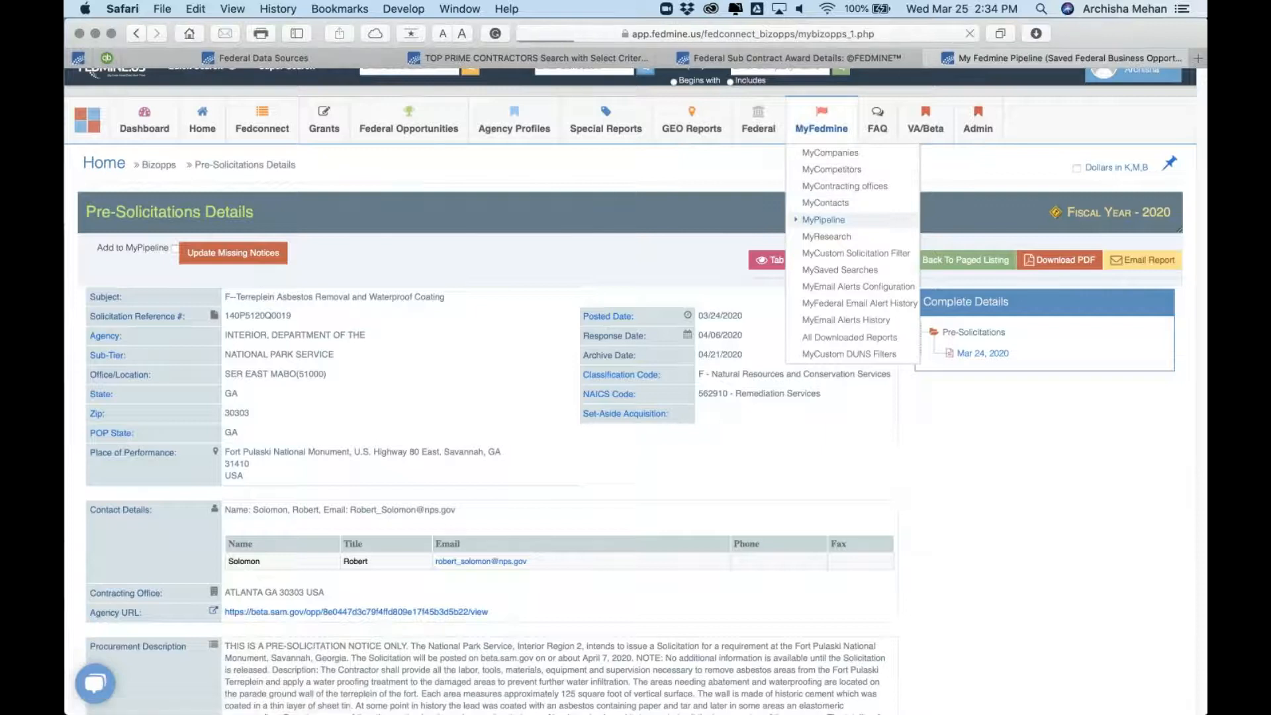
pyautogui.scroll(-1, 635, 397)
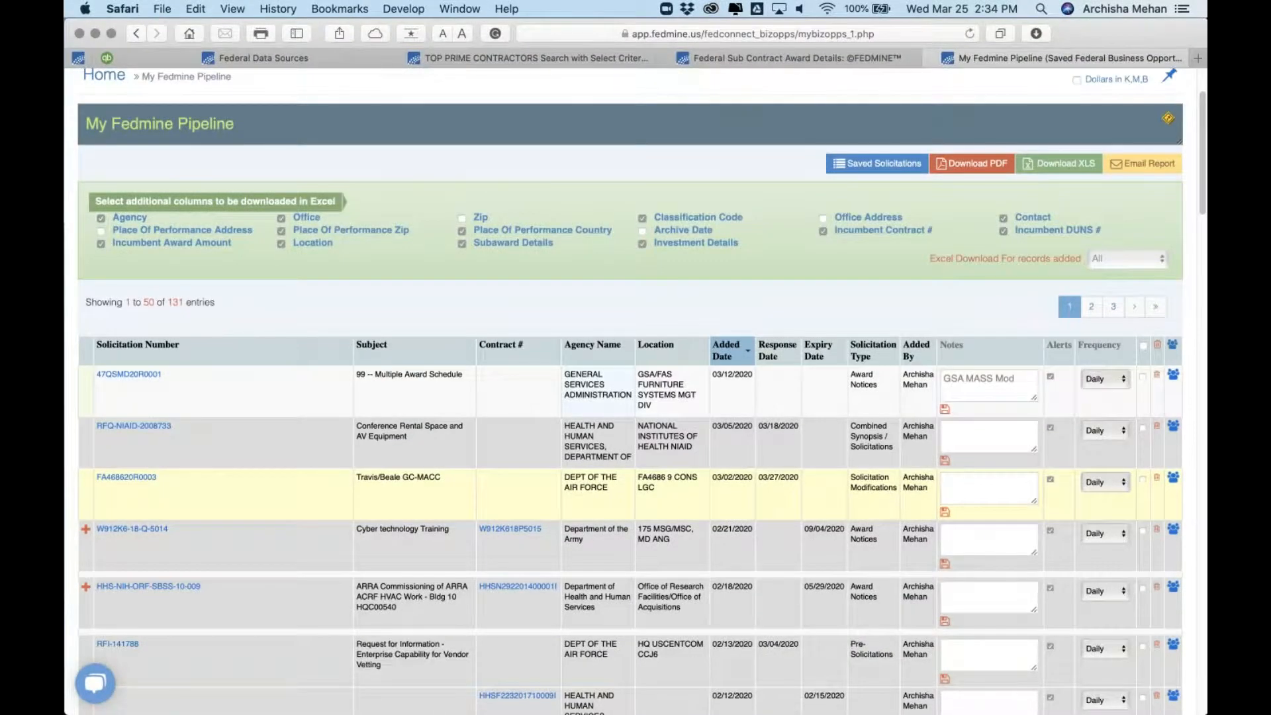
pyautogui.scroll(3, 456, 196)
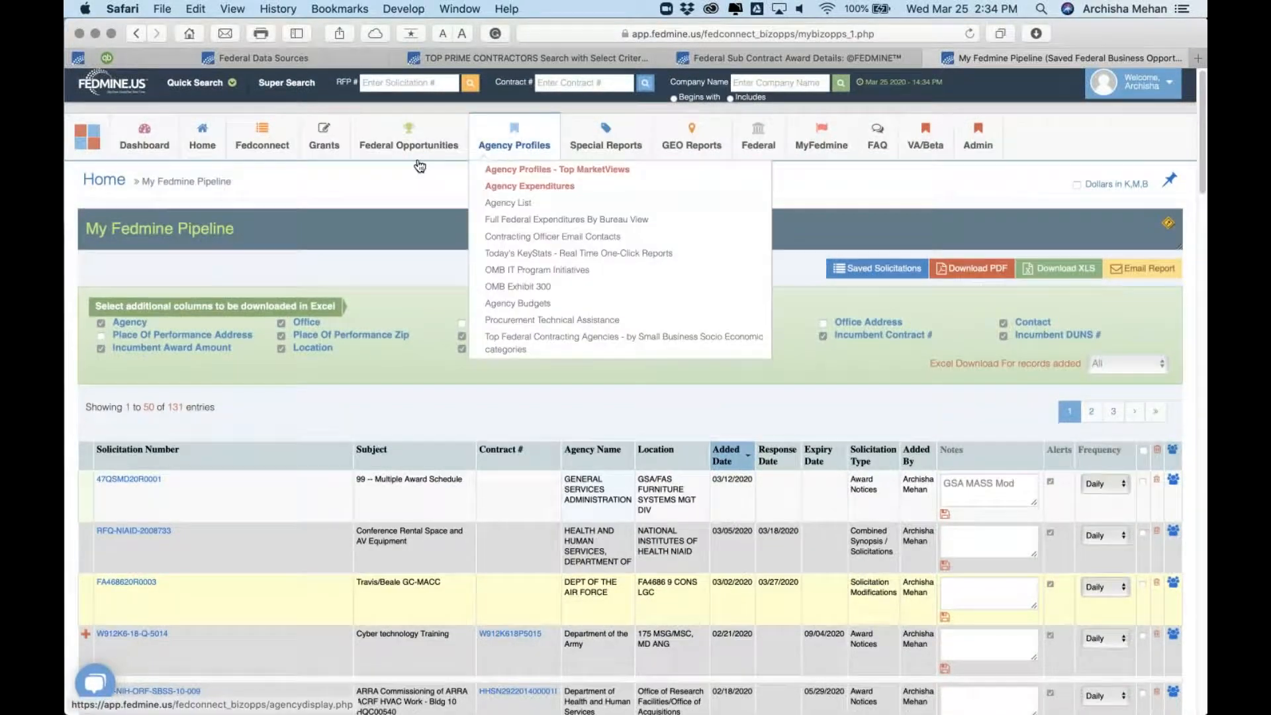
pyautogui.moveTo(415, 162)
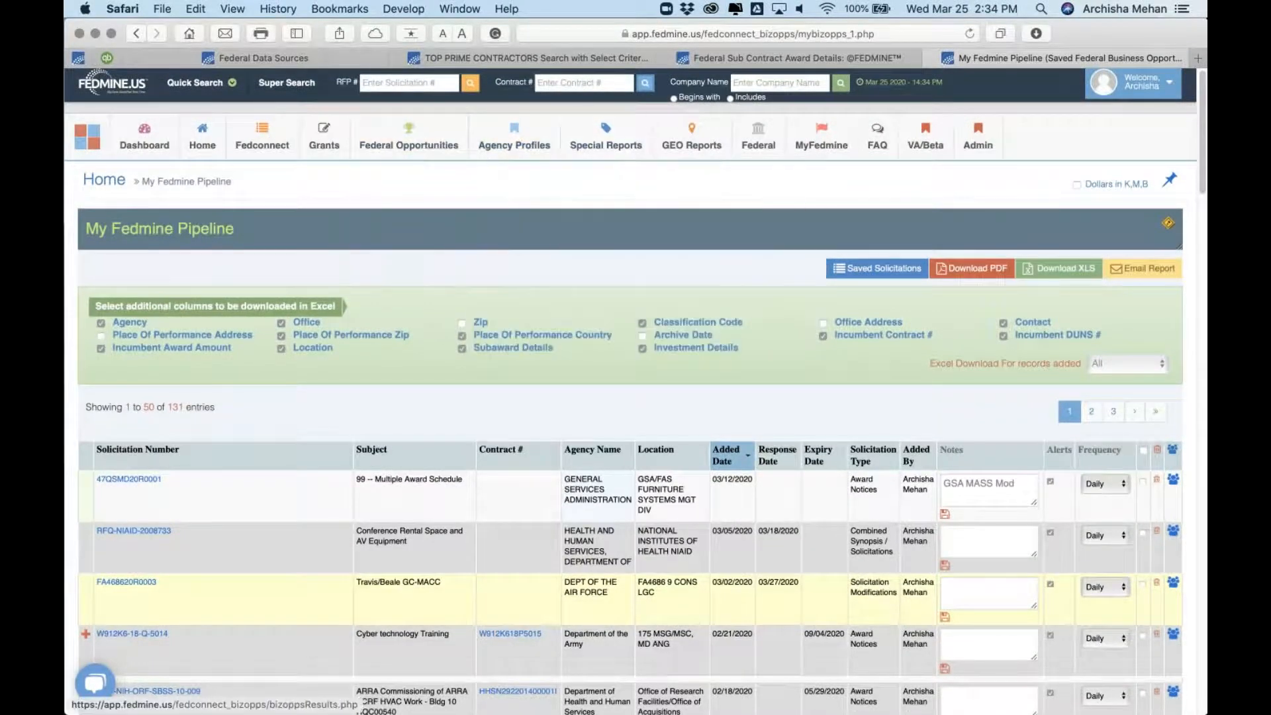
pyautogui.click(135, 34)
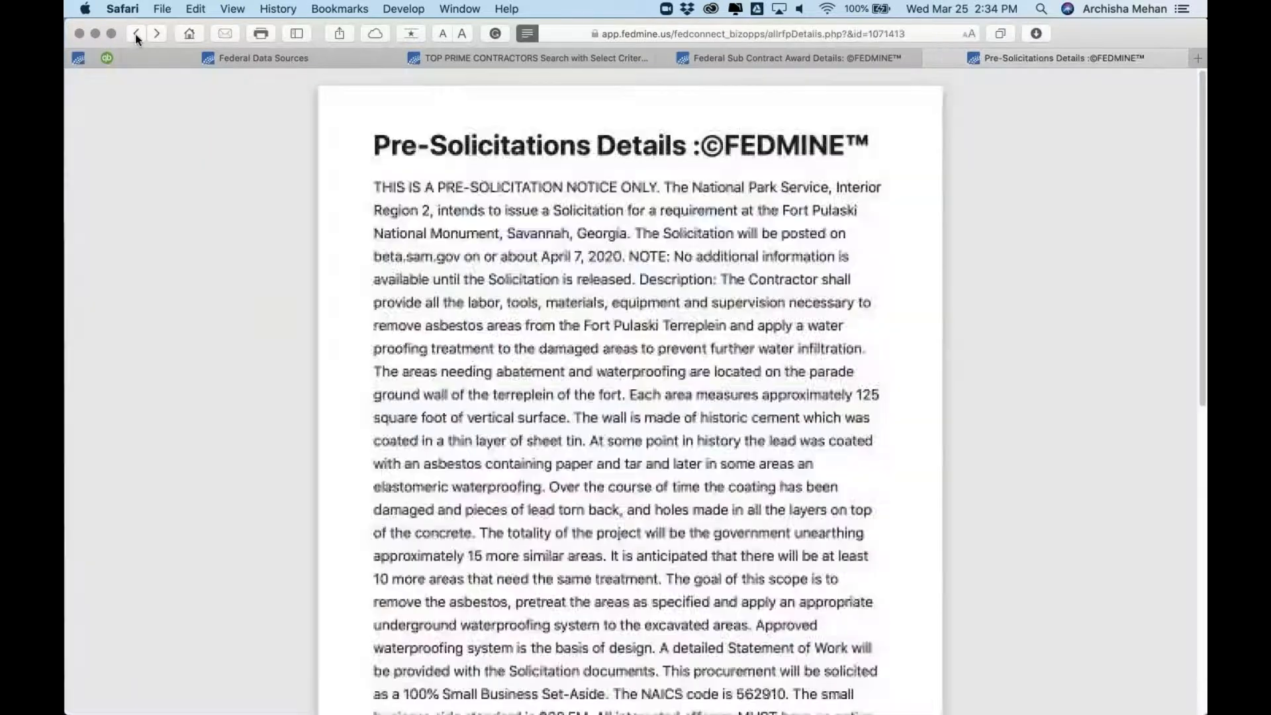
# - Leave Reader view, go back twice to the RFP Search form, and bring up the Agency Profiles menu
pyautogui.click(612, 82)
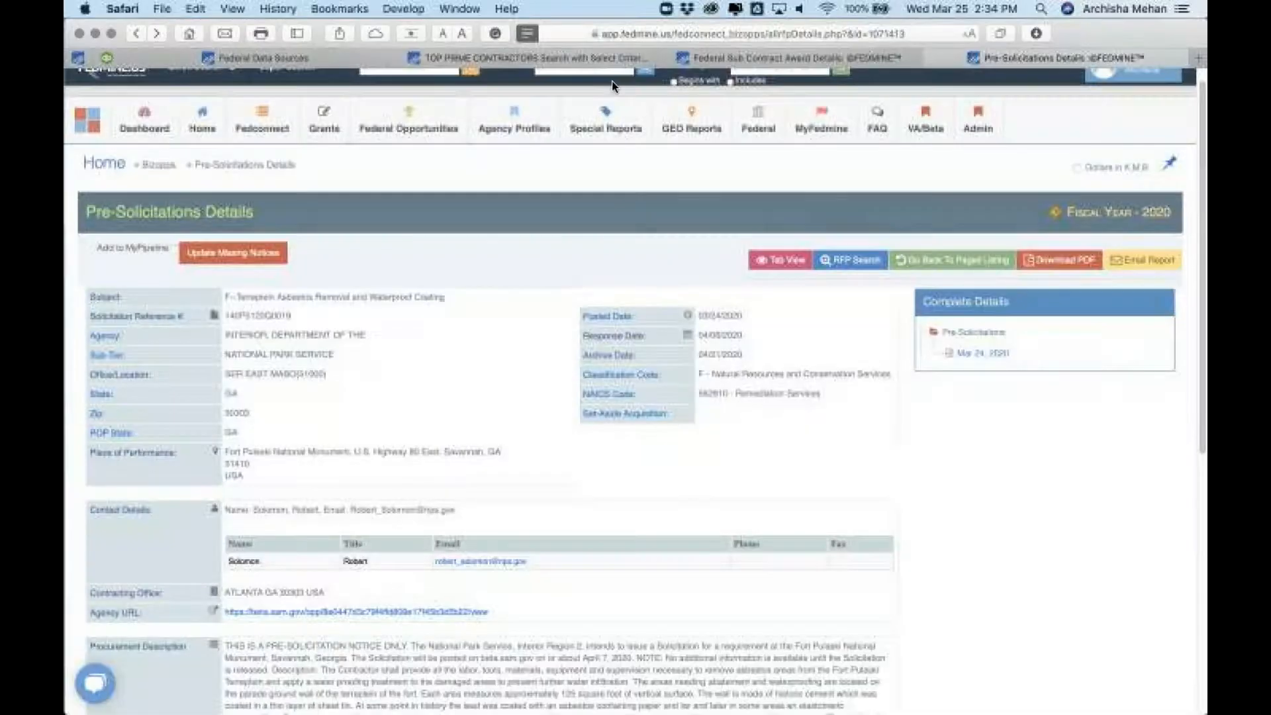
pyautogui.click(137, 34)
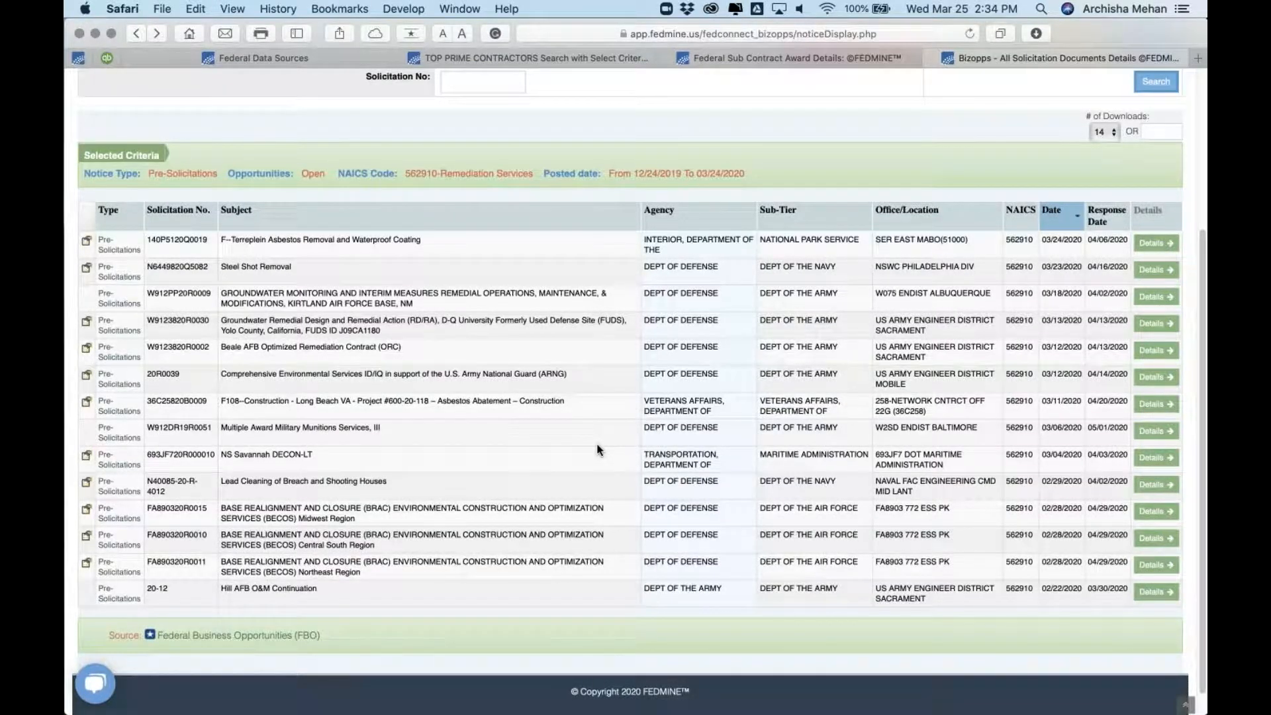
pyautogui.scroll(1, 597, 451)
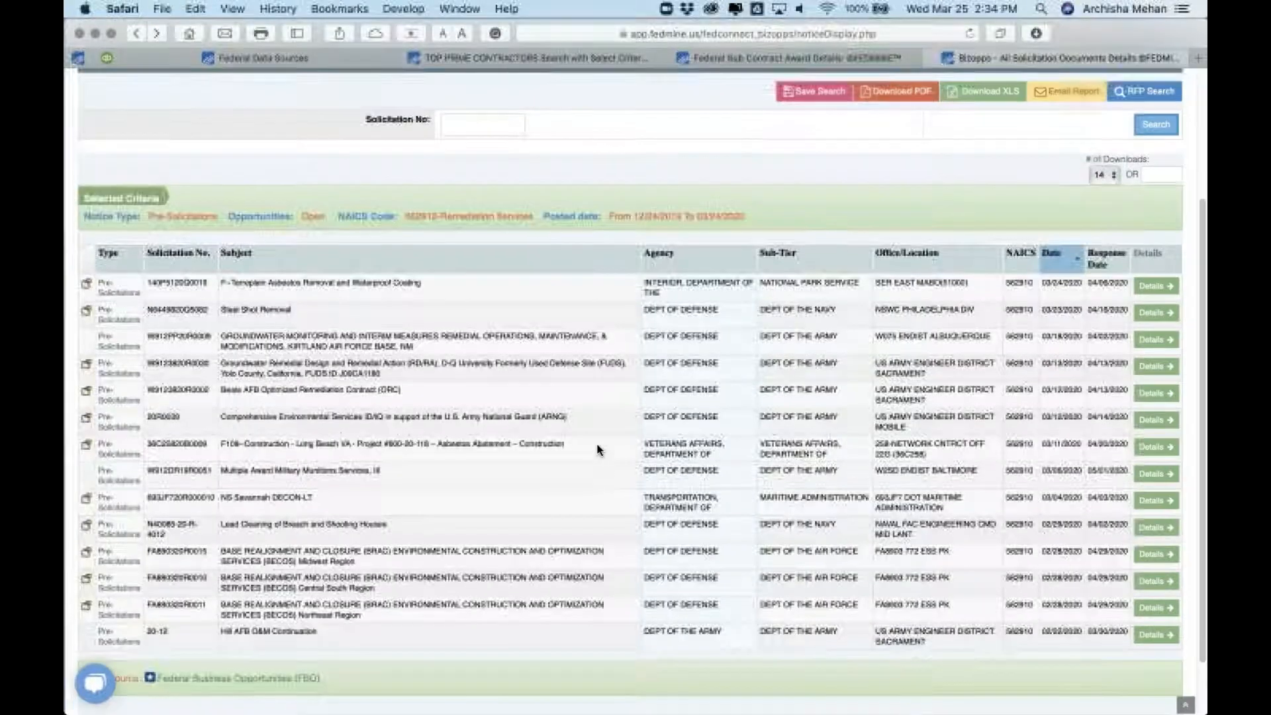
pyautogui.click(135, 34)
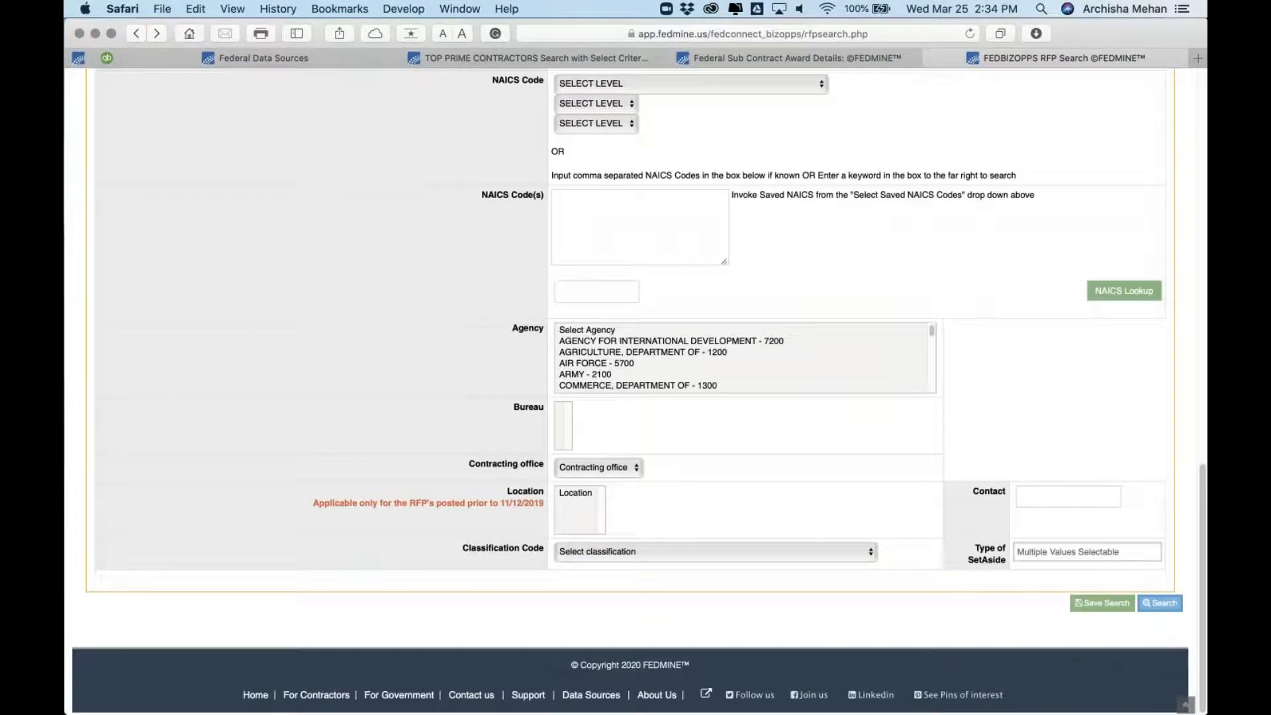
pyautogui.scroll(9, 629, 331)
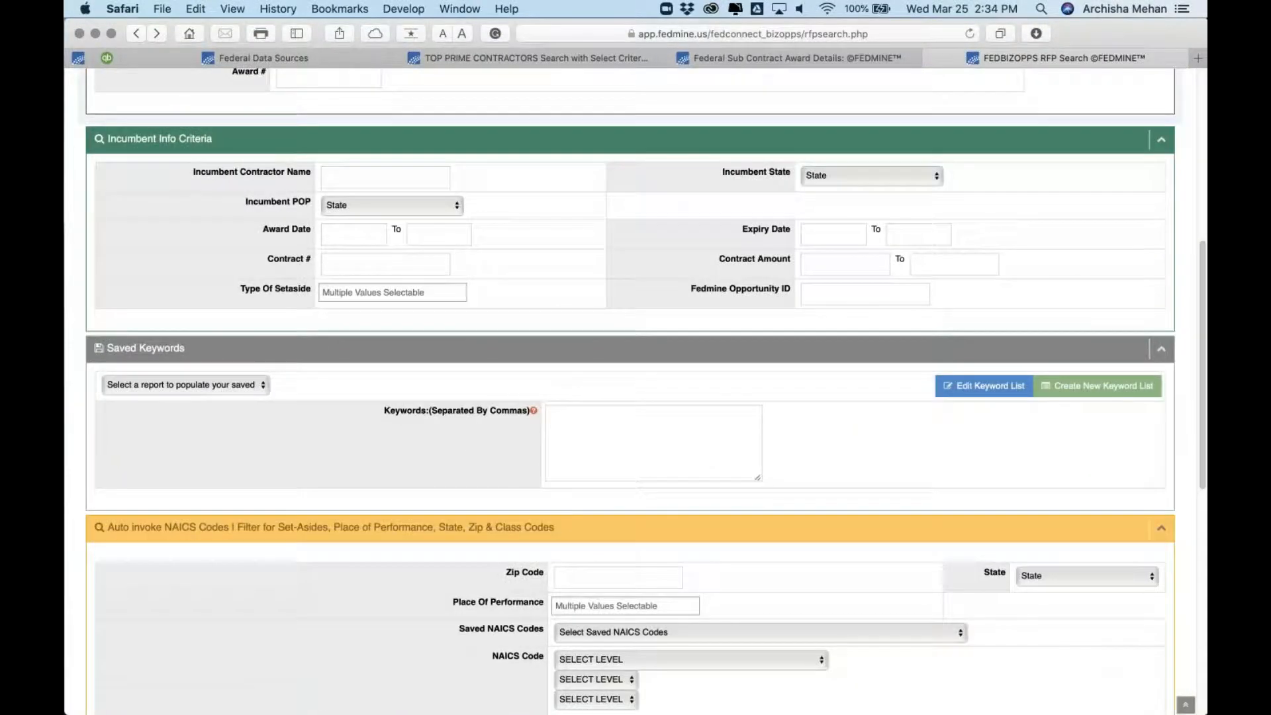
pyautogui.scroll(7, 628, 397)
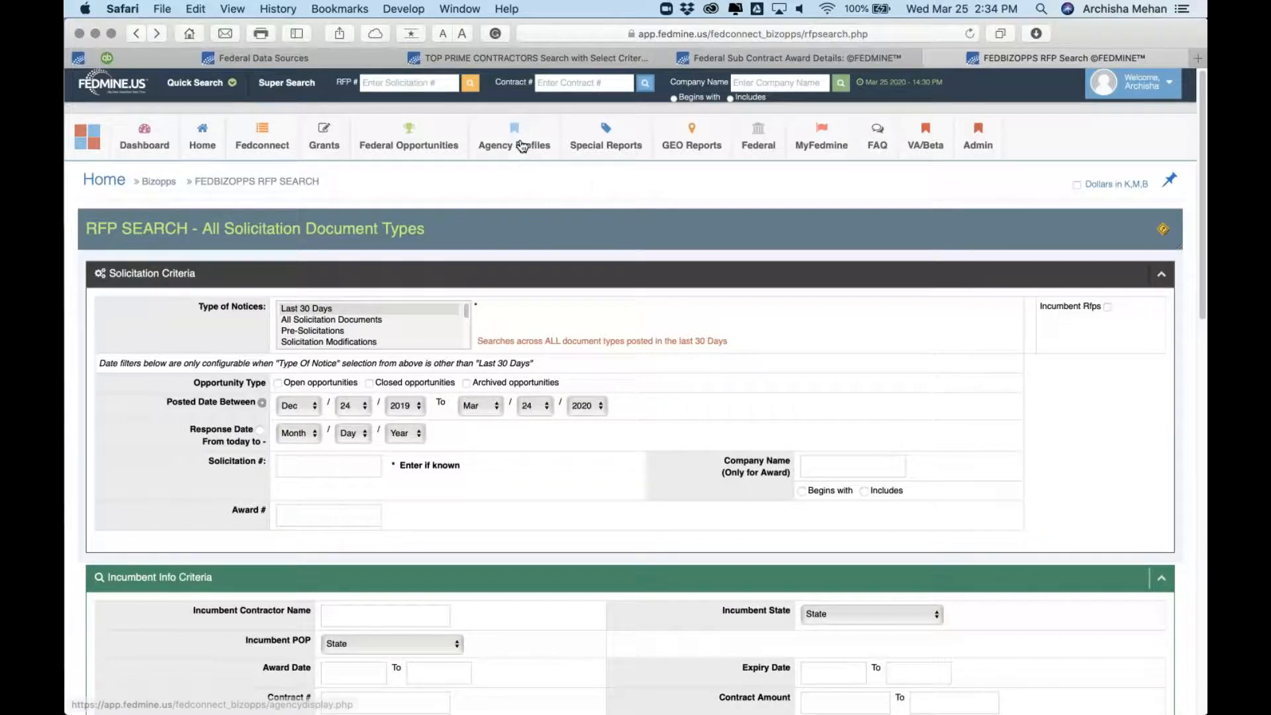
pyautogui.moveTo(522, 146)
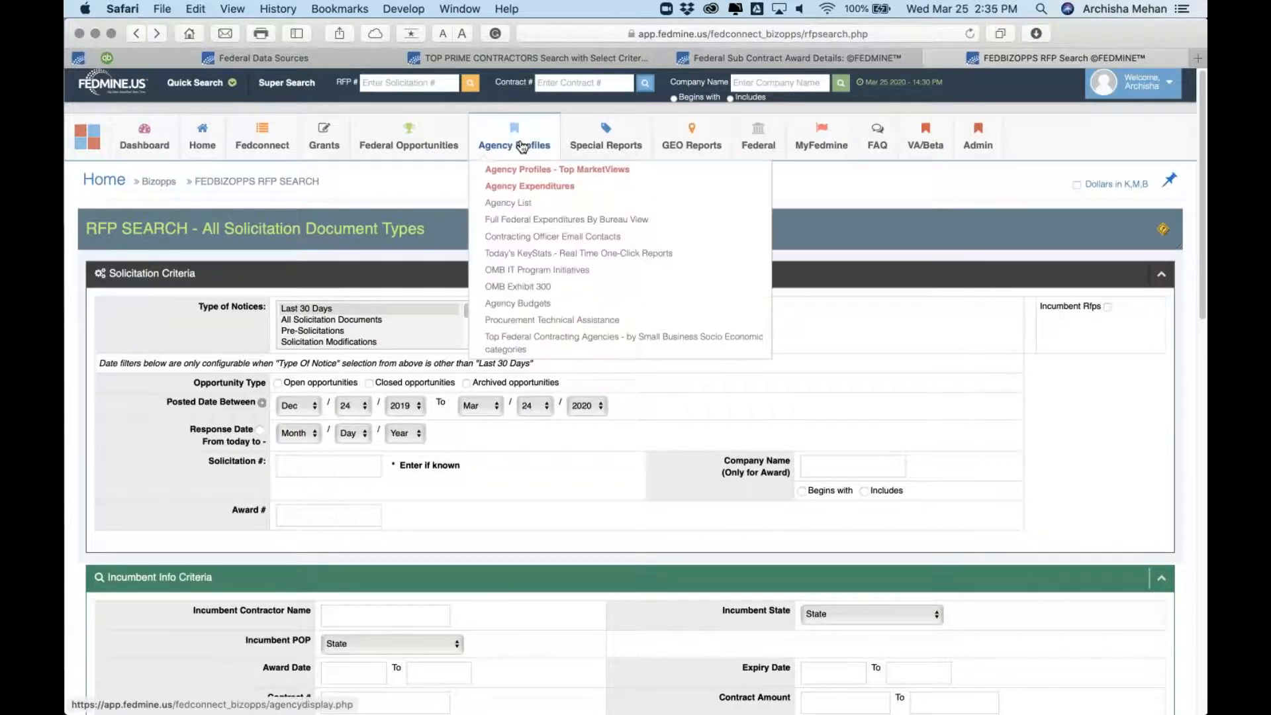
# - Open Agency Expenditures in a new tab while staying on the RFP Search form
pyautogui.rightClick(528, 187)
pyautogui.click(555, 193)
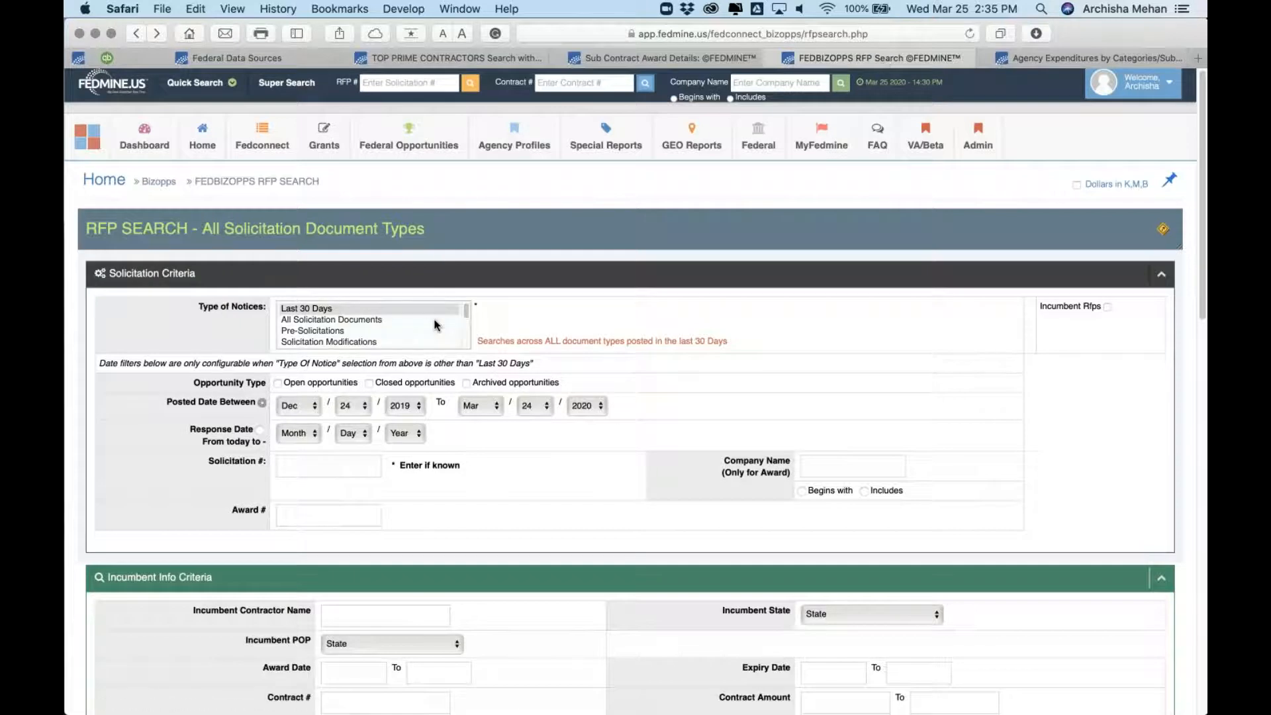
pyautogui.scroll(-3, 629, 484)
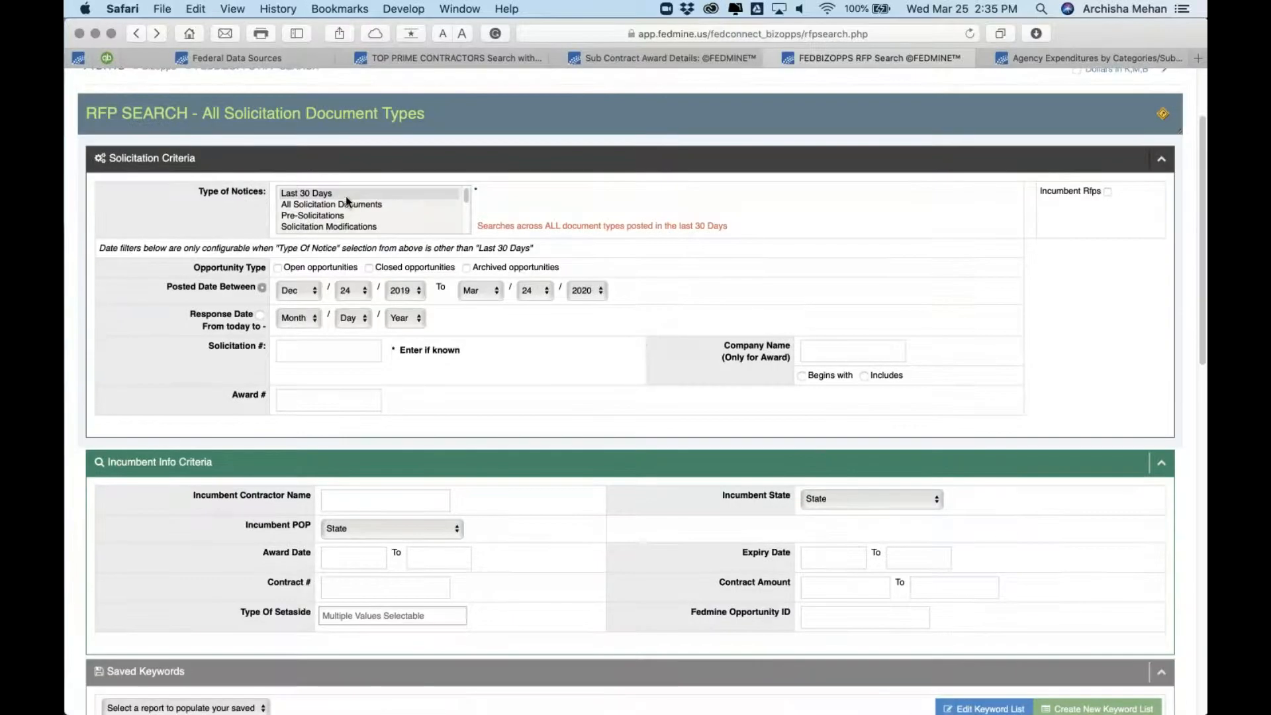
# - Set the Type of Notices to Pre-Solicitations
pyautogui.click(361, 205)
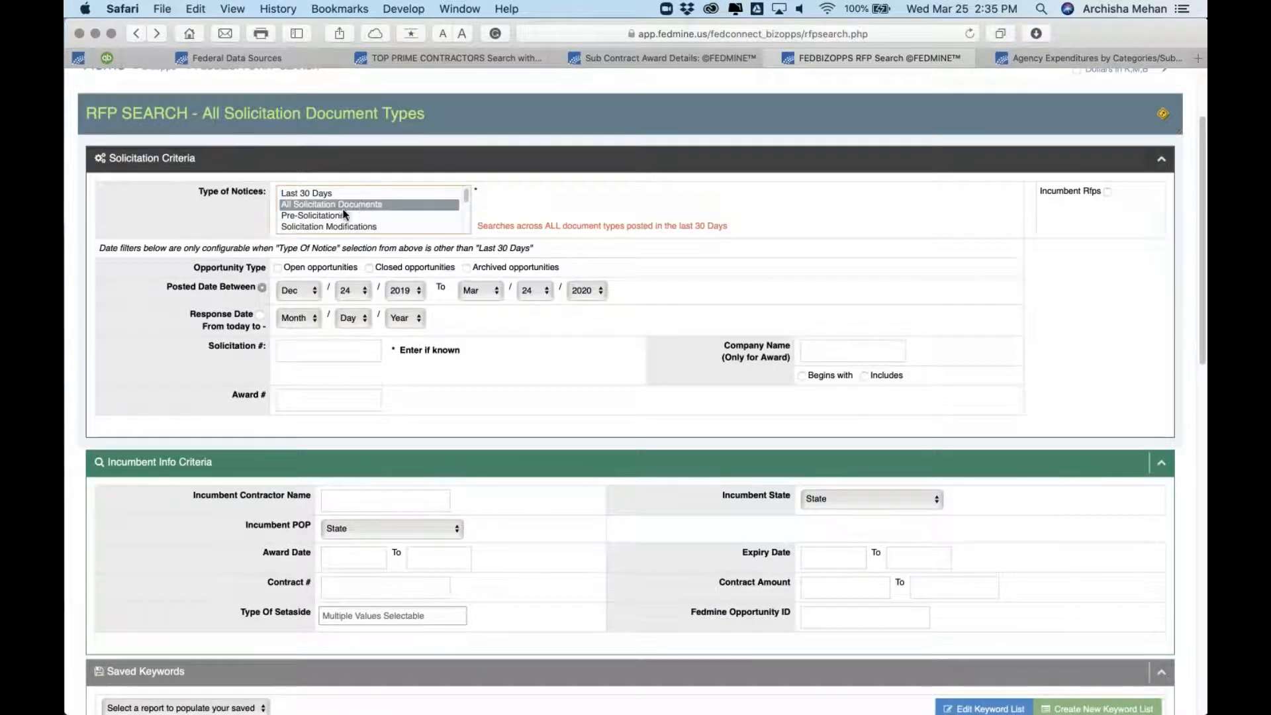
pyautogui.click(321, 266)
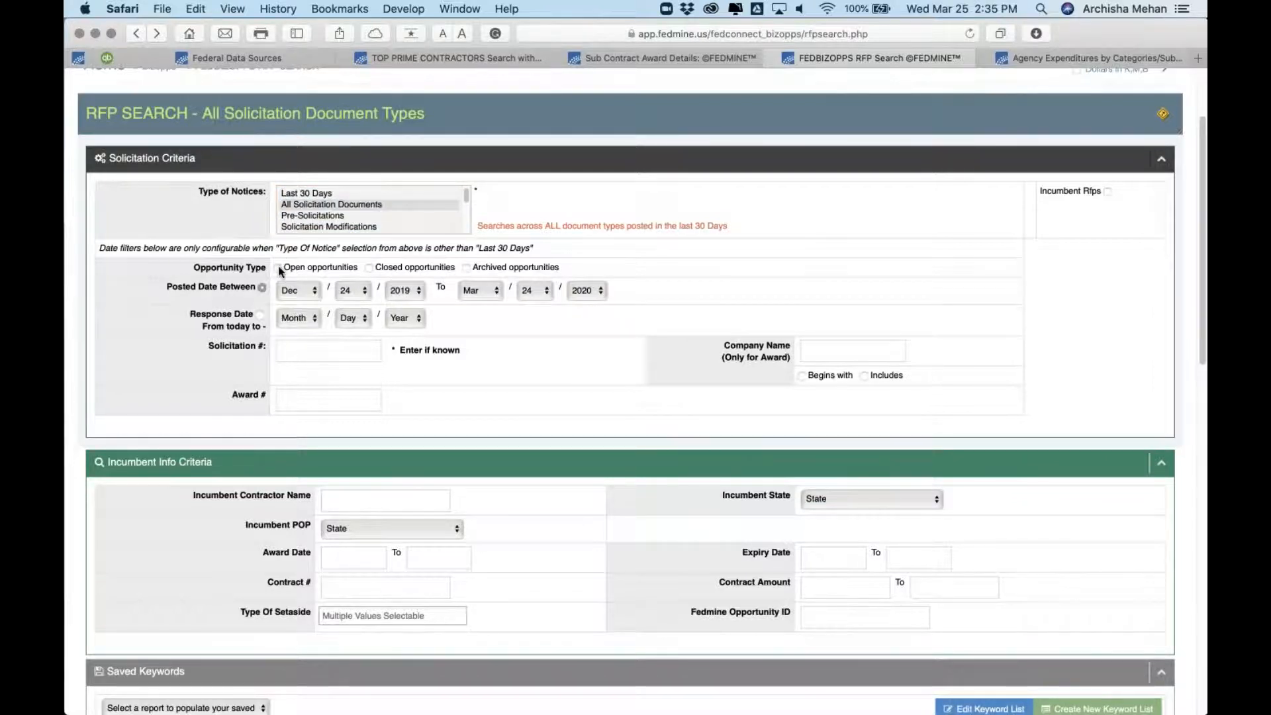
pyautogui.click(331, 216)
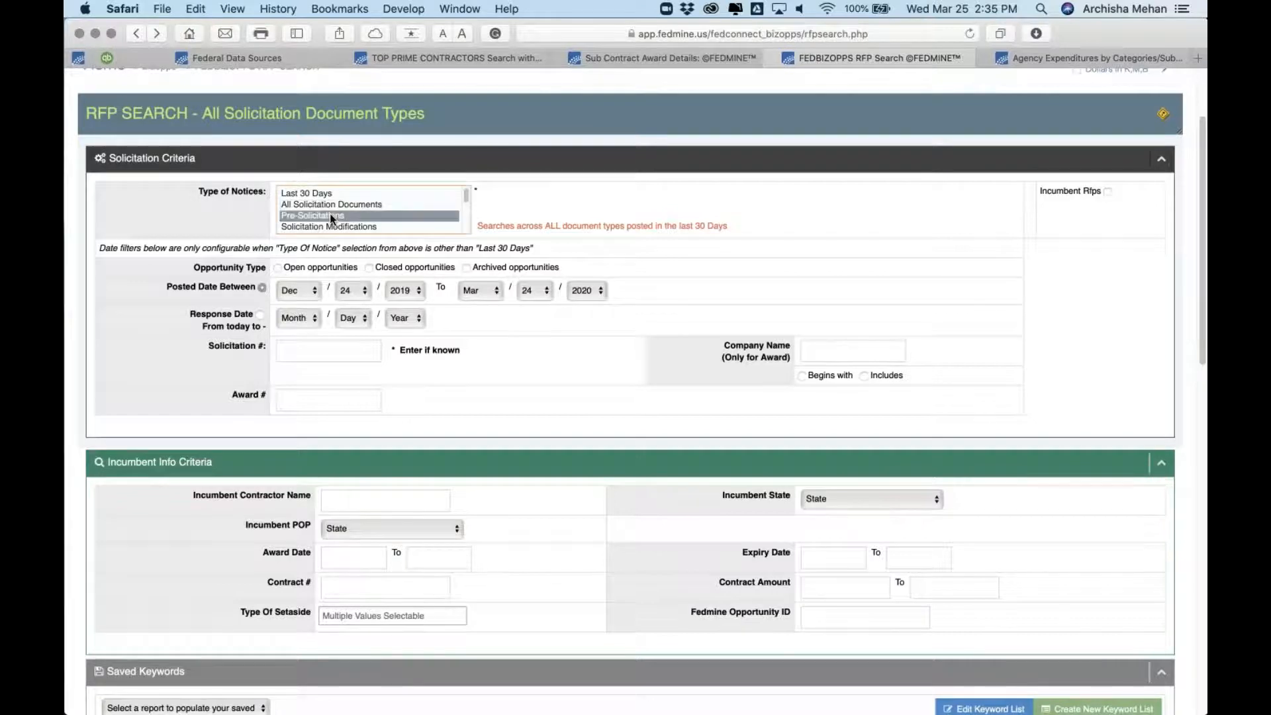
pyautogui.scroll(-2, 331, 215)
pyautogui.scroll(1, 331, 215)
pyautogui.scroll(-1, 331, 217)
pyautogui.scroll(-2, 329, 216)
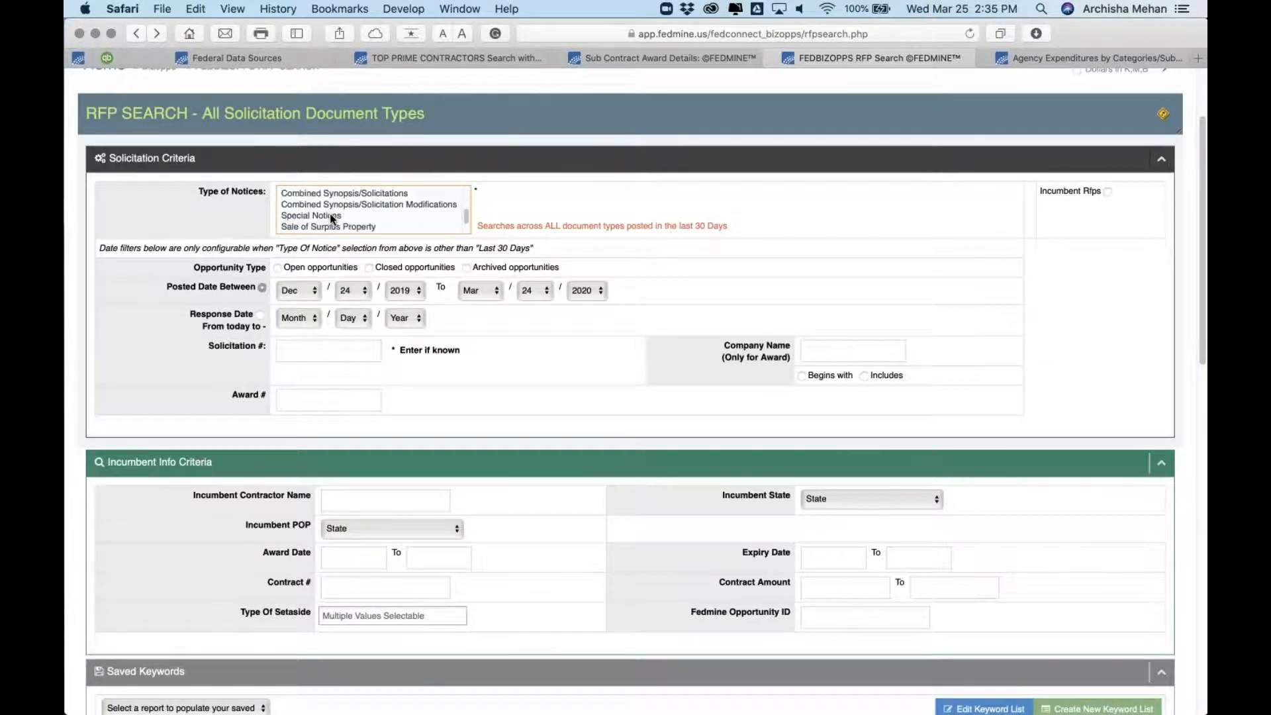
pyautogui.scroll(-2, 330, 213)
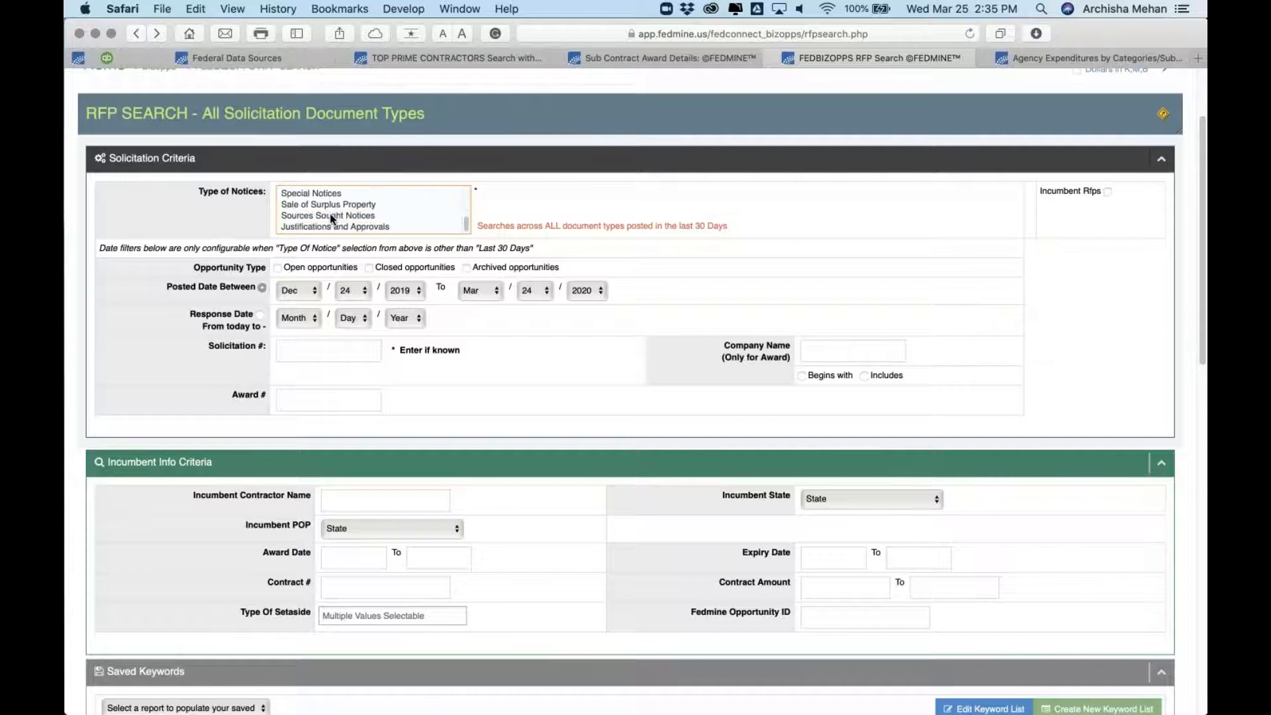
# - Limit the search to open opportunities and reconfirm Pre-Solicitations as the notice type
pyautogui.click(277, 267)
pyautogui.scroll(5, 362, 199)
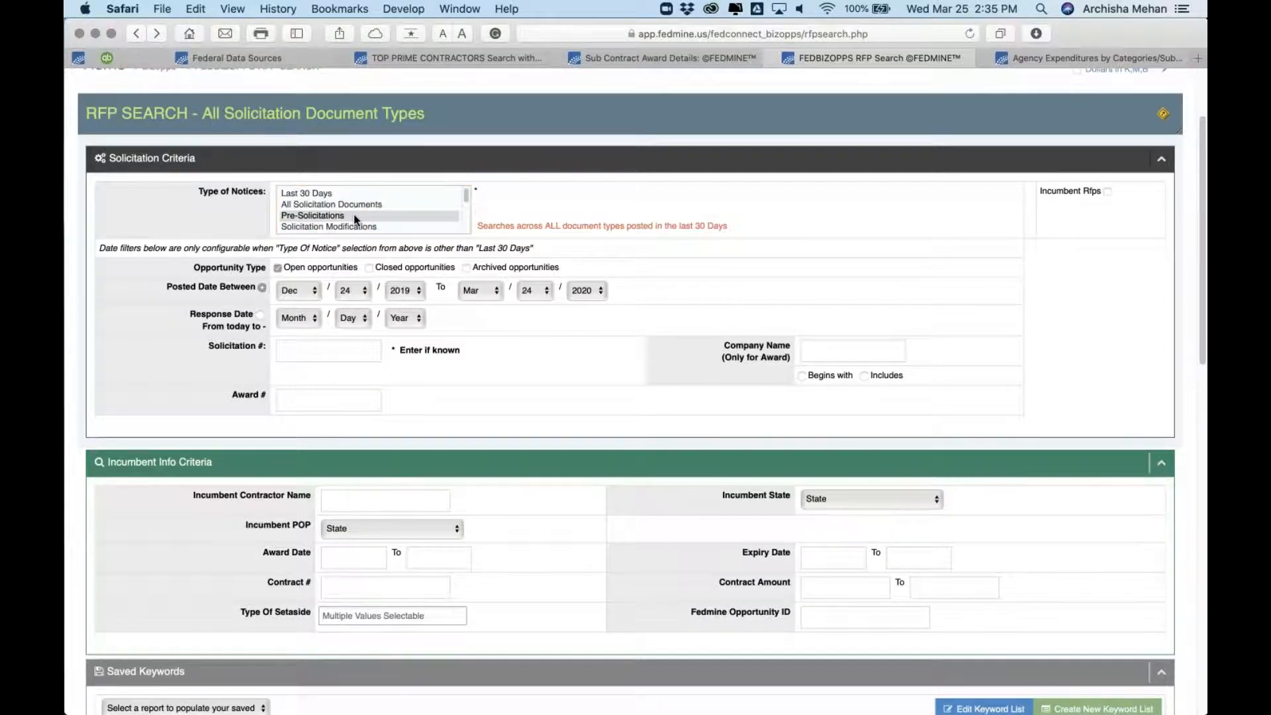
pyautogui.click(369, 204)
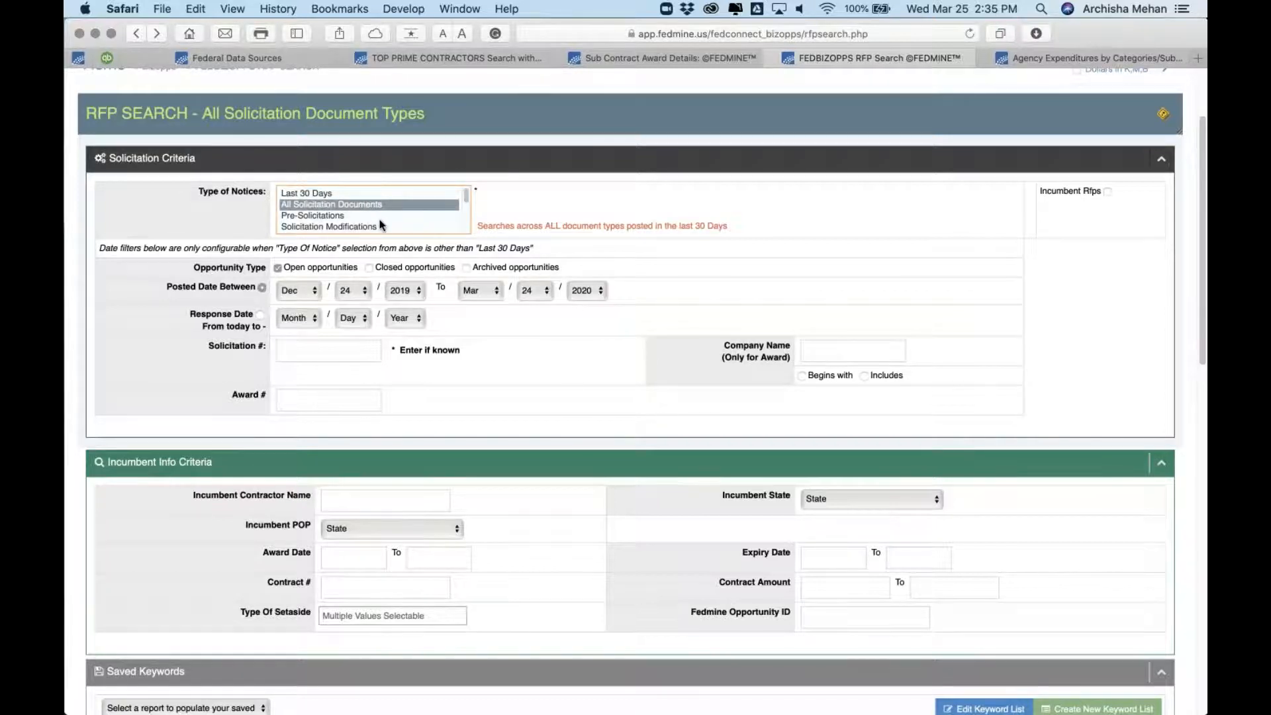
pyautogui.press('Down')
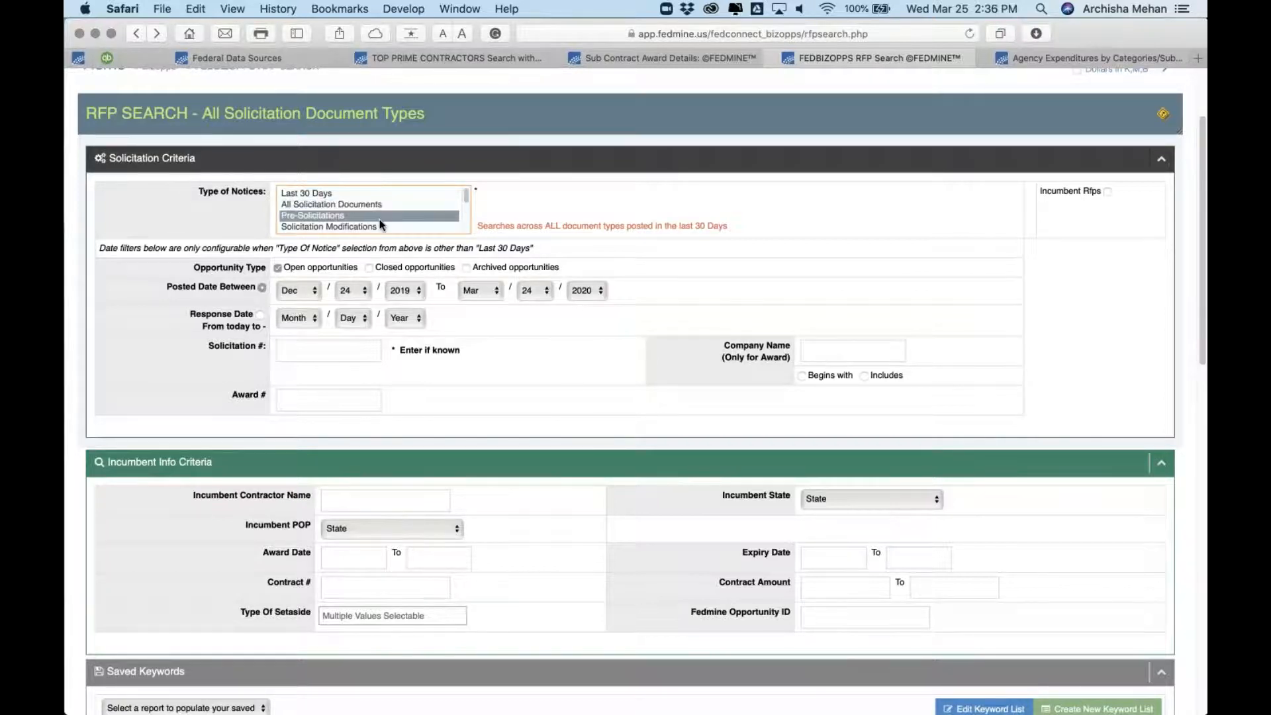
pyautogui.scroll(-1, 381, 225)
pyautogui.scroll(-5, 380, 225)
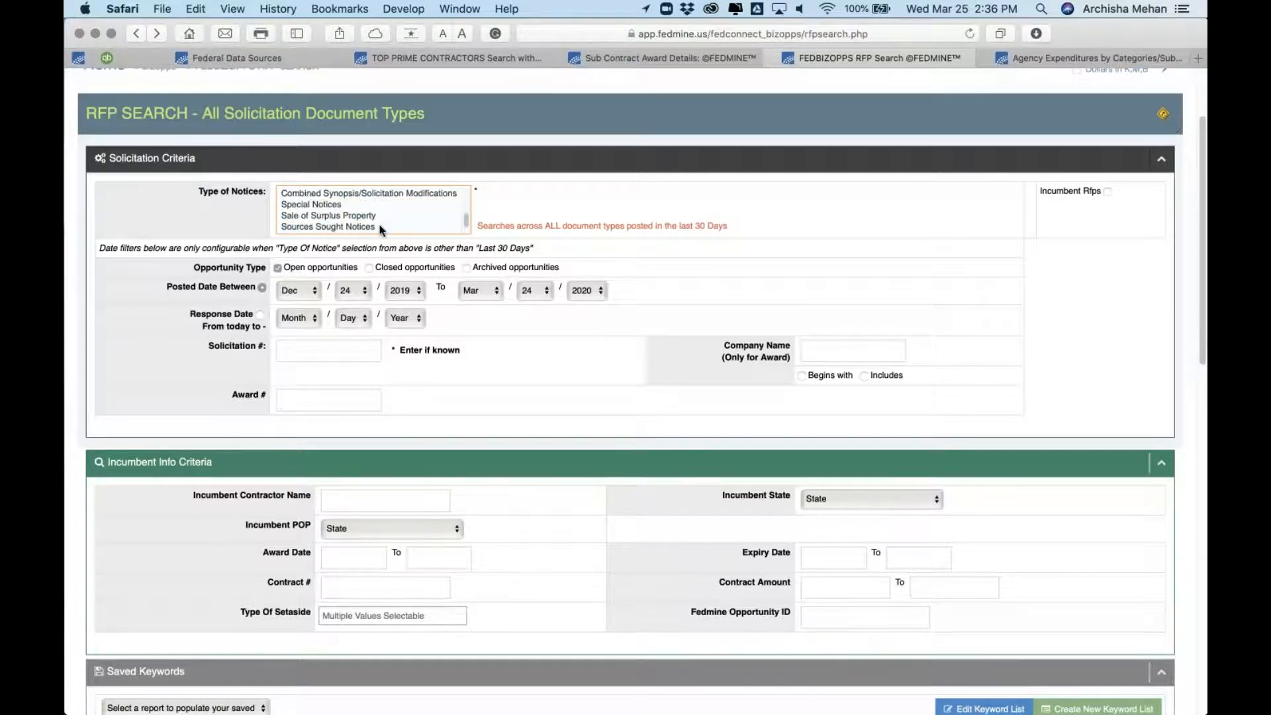
pyautogui.scroll(5, 381, 229)
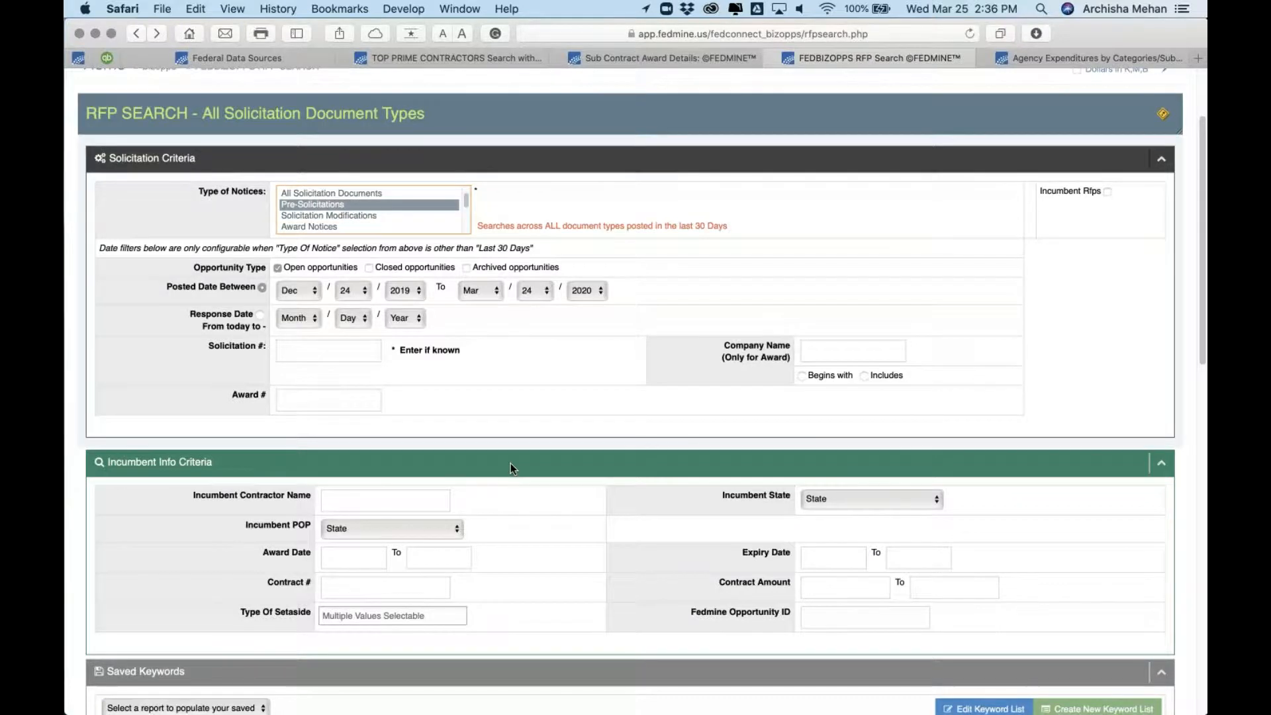
pyautogui.scroll(-10, 510, 463)
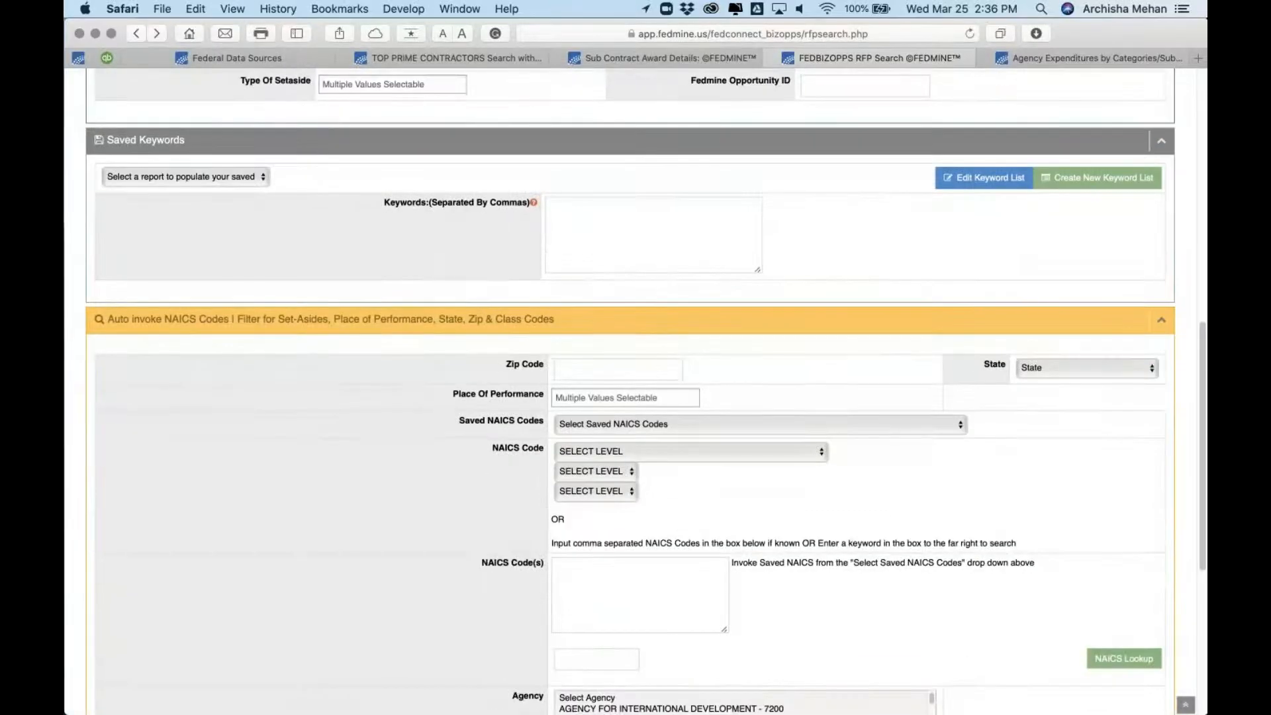
# - Add Utah as place of performance, enter NAICS 562910, and run the search
pyautogui.click(589, 398)
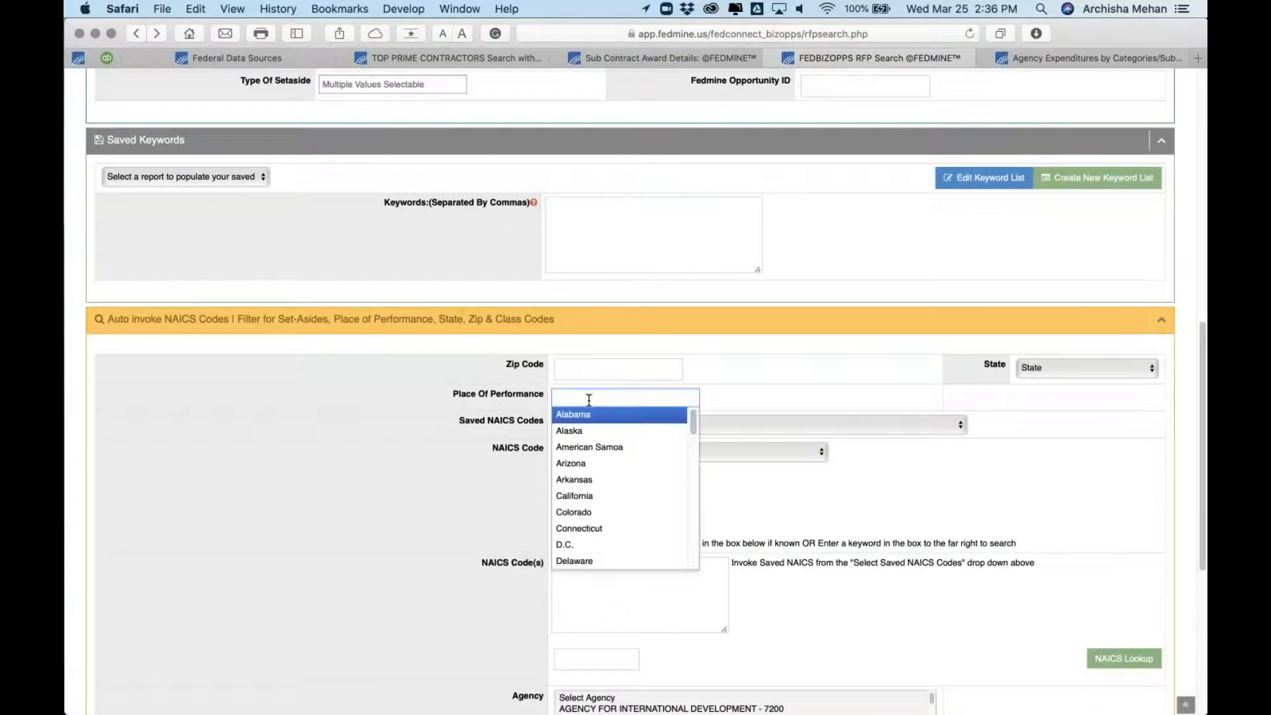
pyautogui.write('ut')
pyautogui.press('Return')
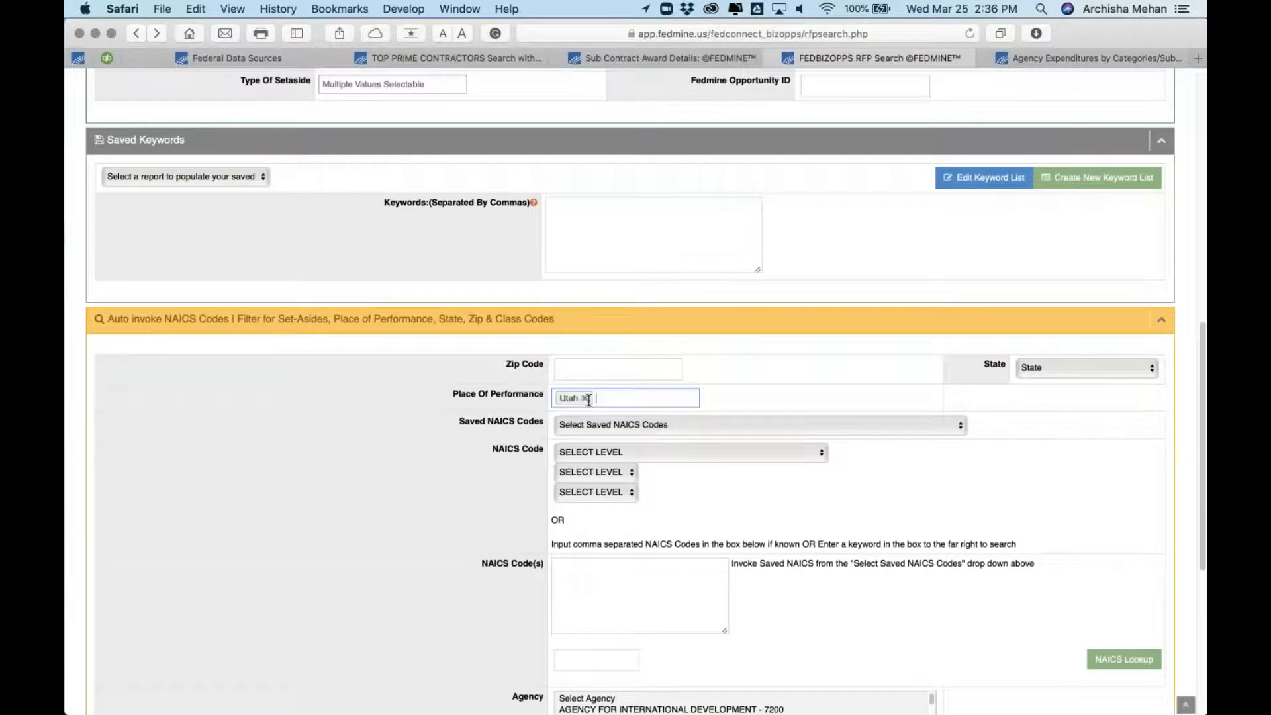
pyautogui.click(584, 576)
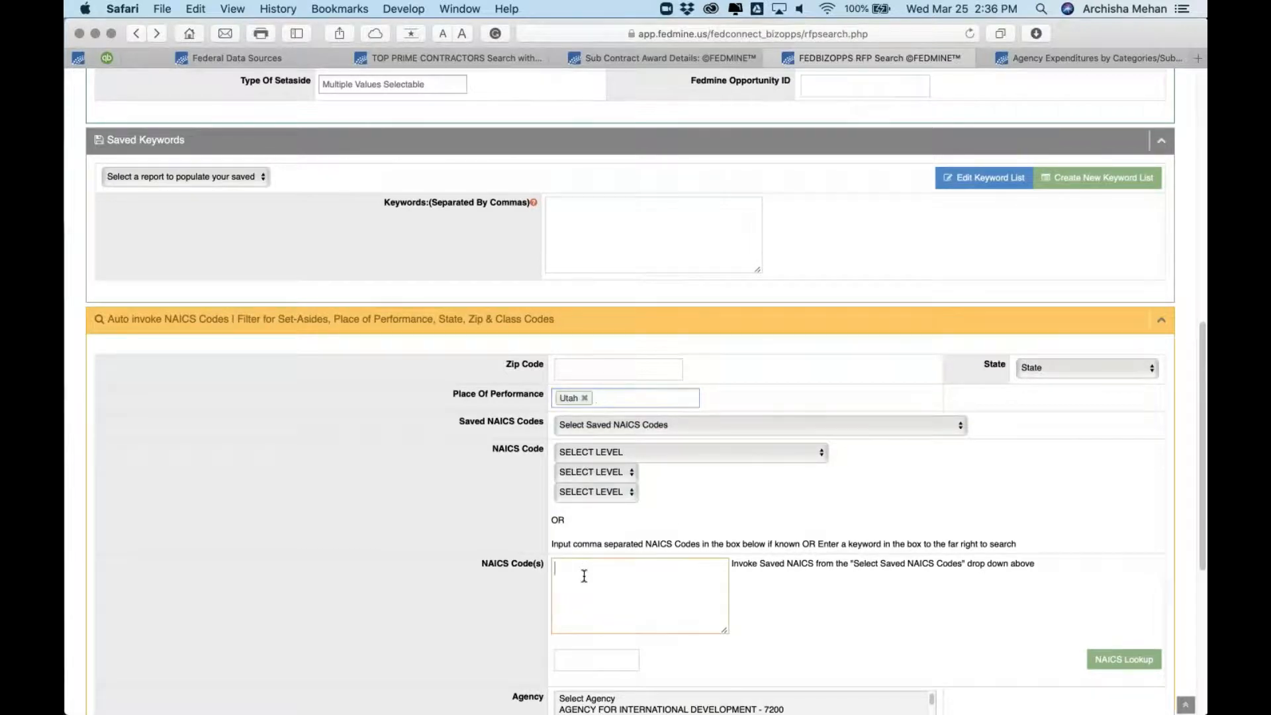
pyautogui.write('562910')
pyautogui.click(880, 657)
pyautogui.scroll(-5, 880, 657)
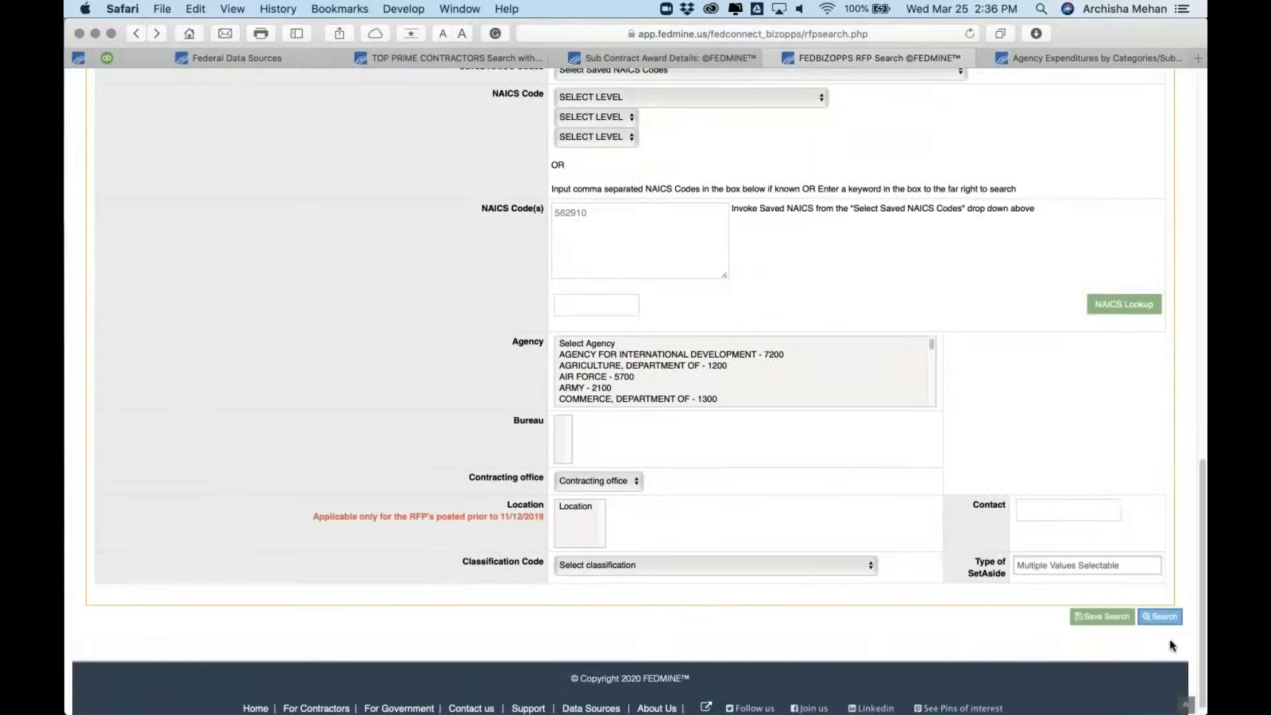
pyautogui.click(1167, 619)
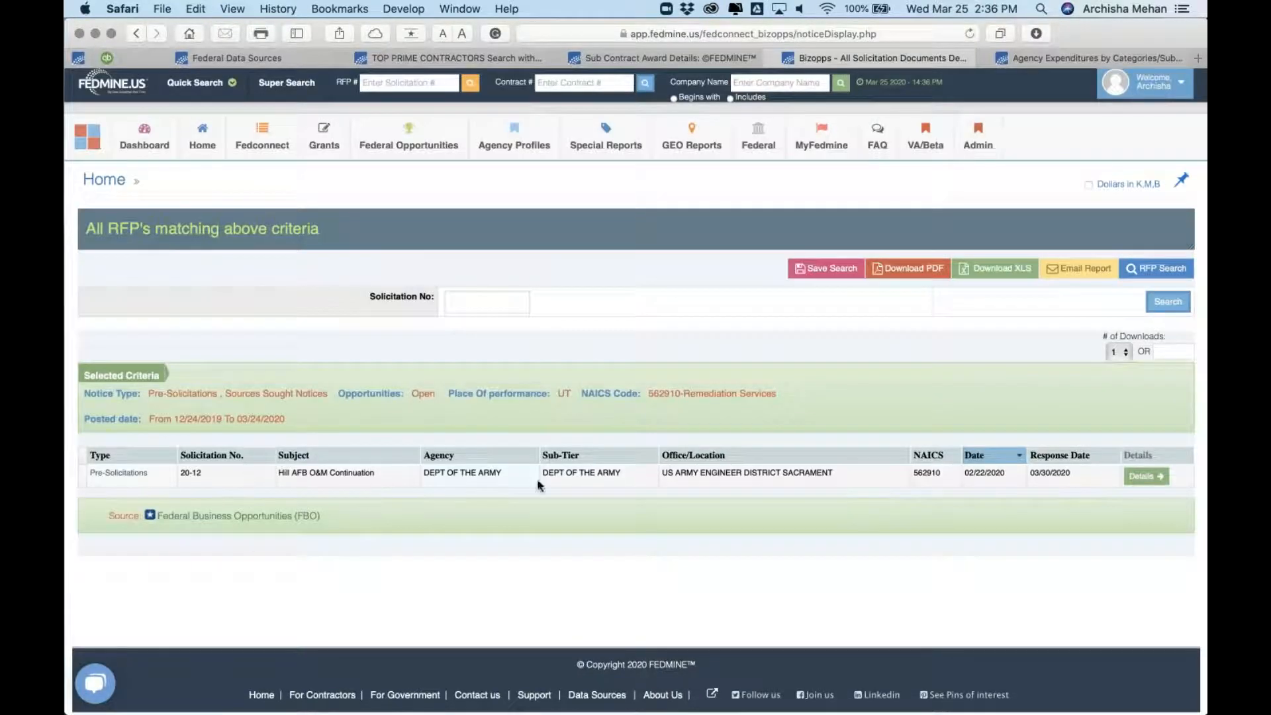
# - View the Hill AFB O&M Continuation details, then start a fresh RFP Search
pyautogui.click(1148, 478)
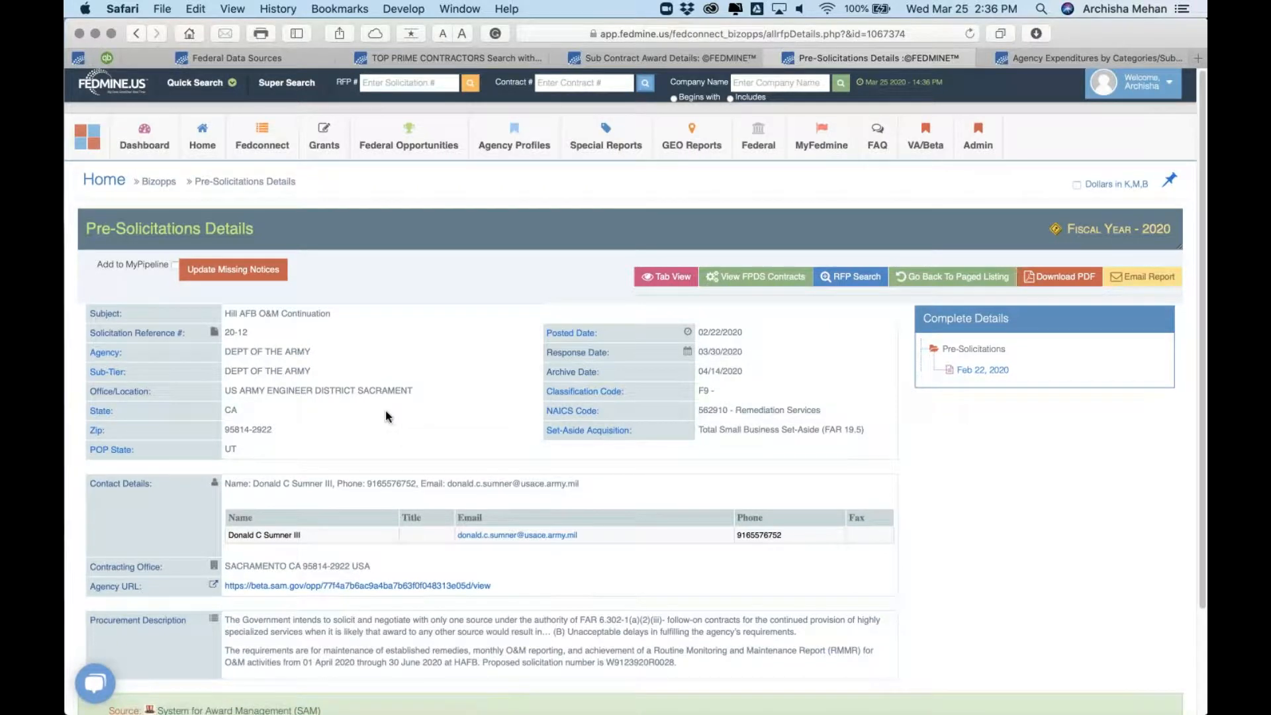
pyautogui.moveTo(410, 147)
pyautogui.click(425, 220)
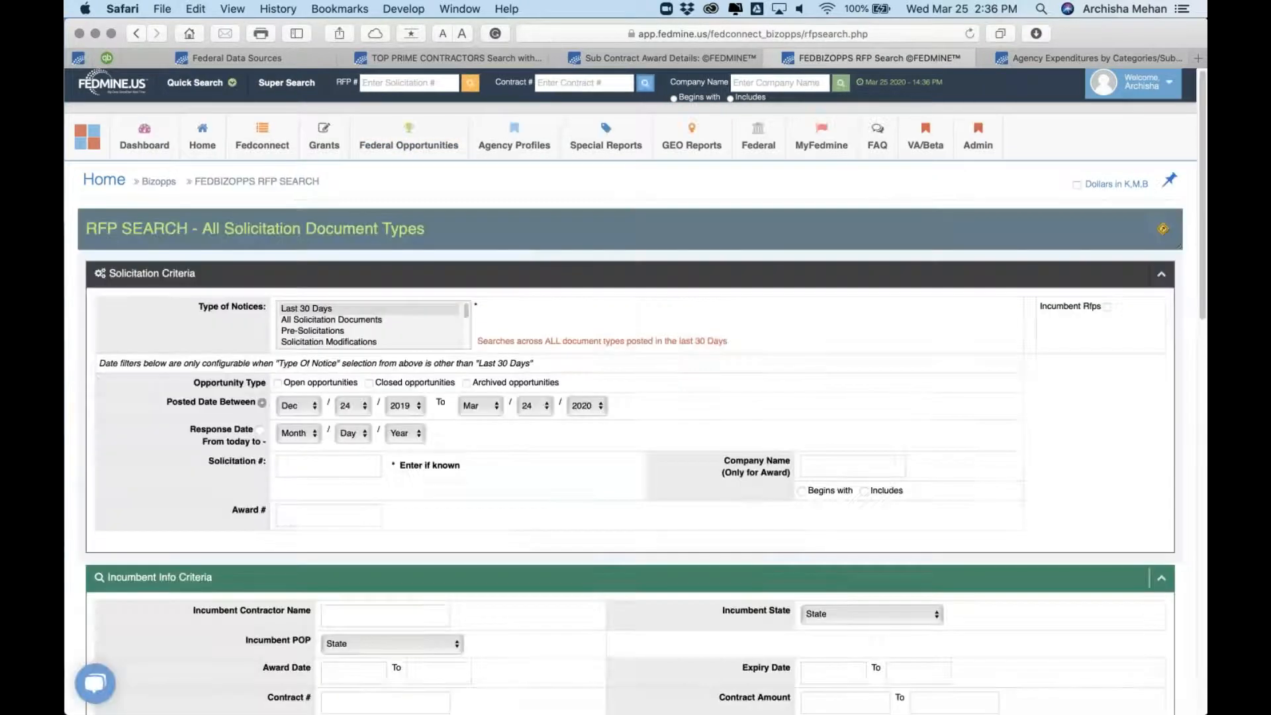
pyautogui.click(340, 320)
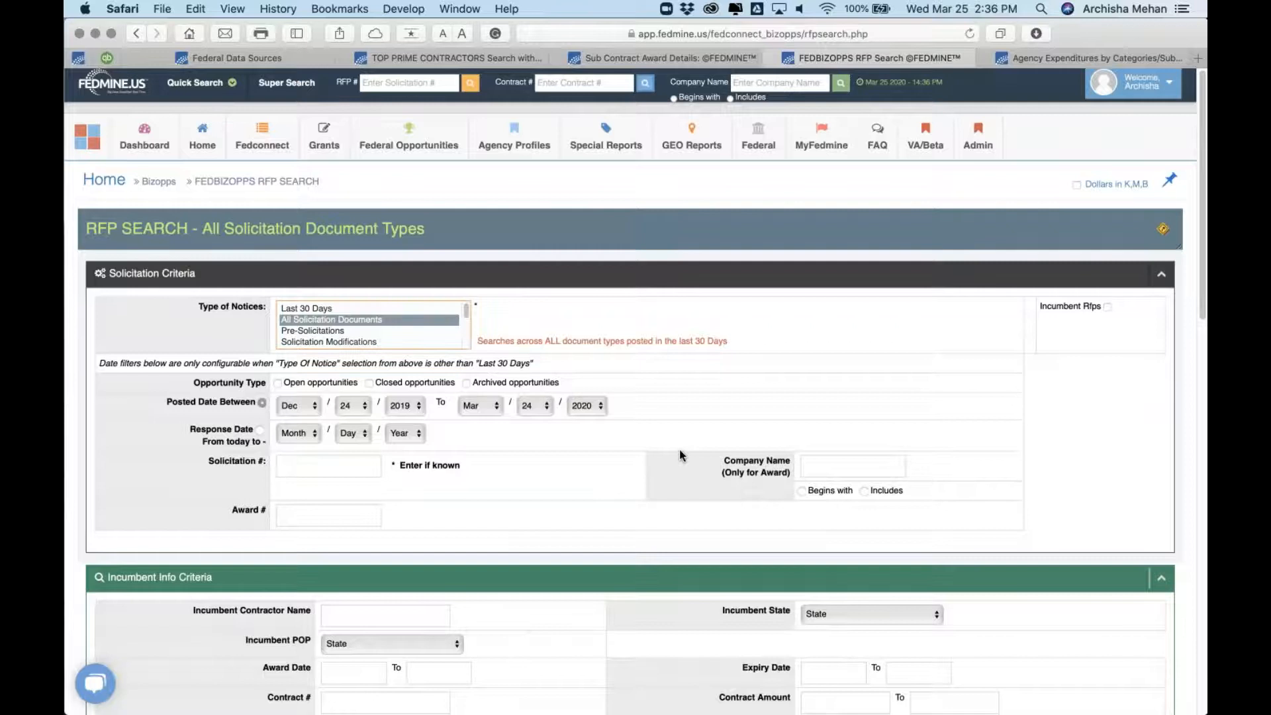
pyautogui.scroll(-1, 679, 448)
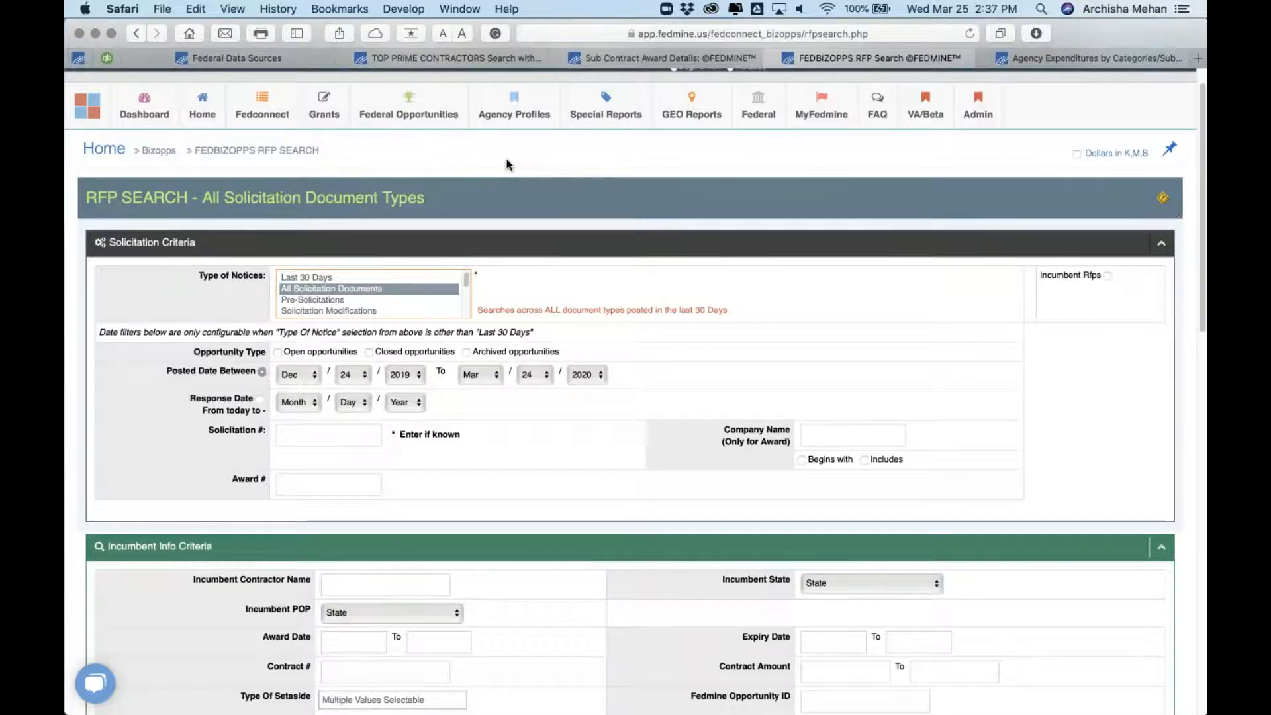
pyautogui.click(277, 352)
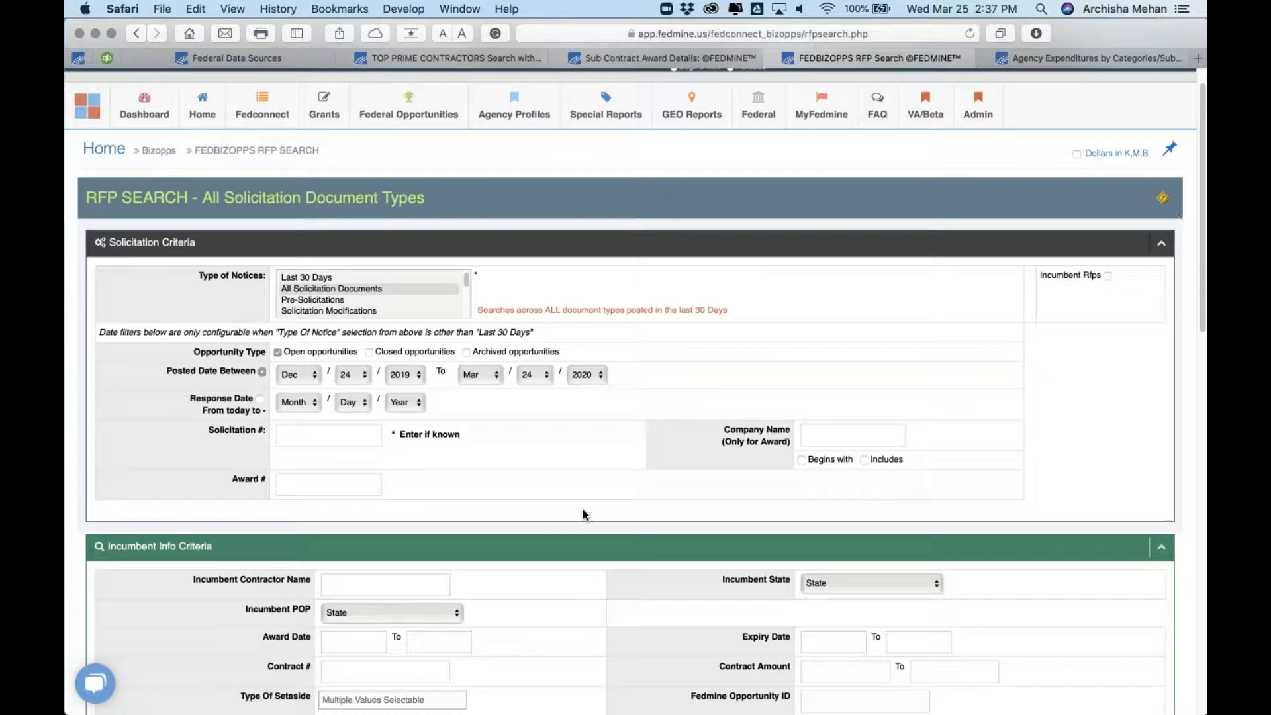
pyautogui.scroll(-4, 585, 514)
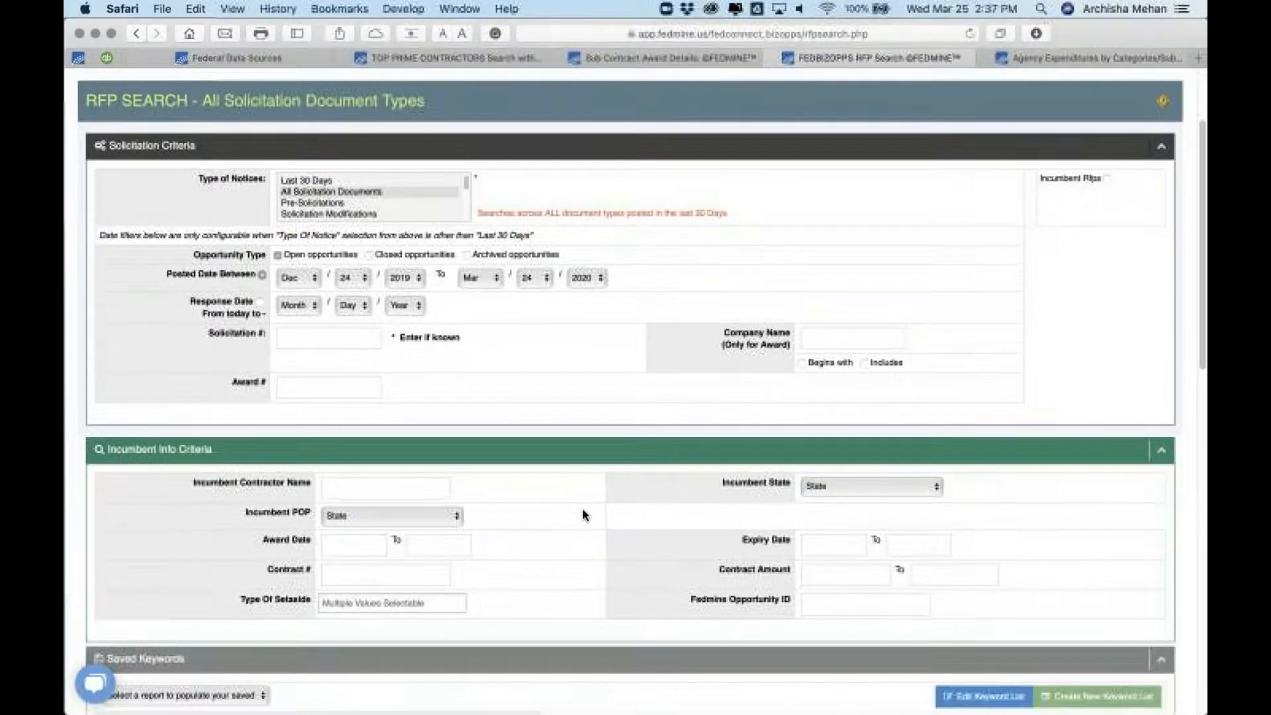
pyautogui.scroll(-1, 583, 513)
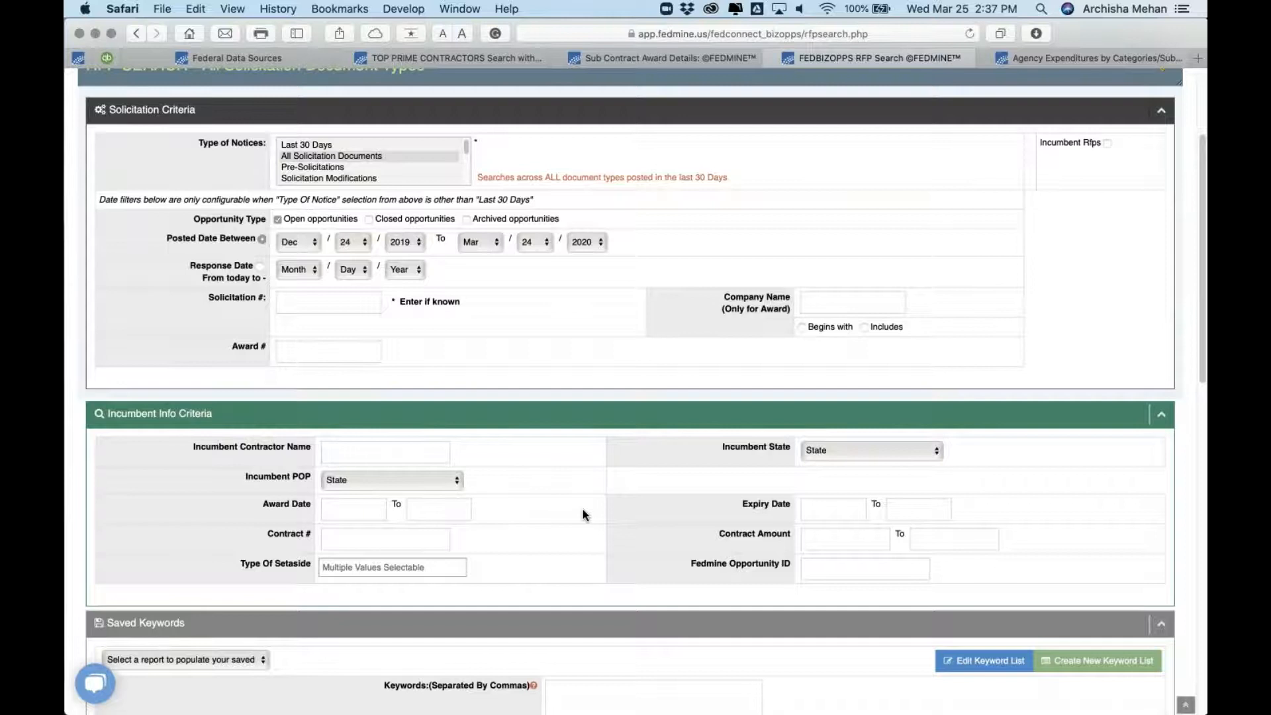
pyautogui.scroll(3, 582, 510)
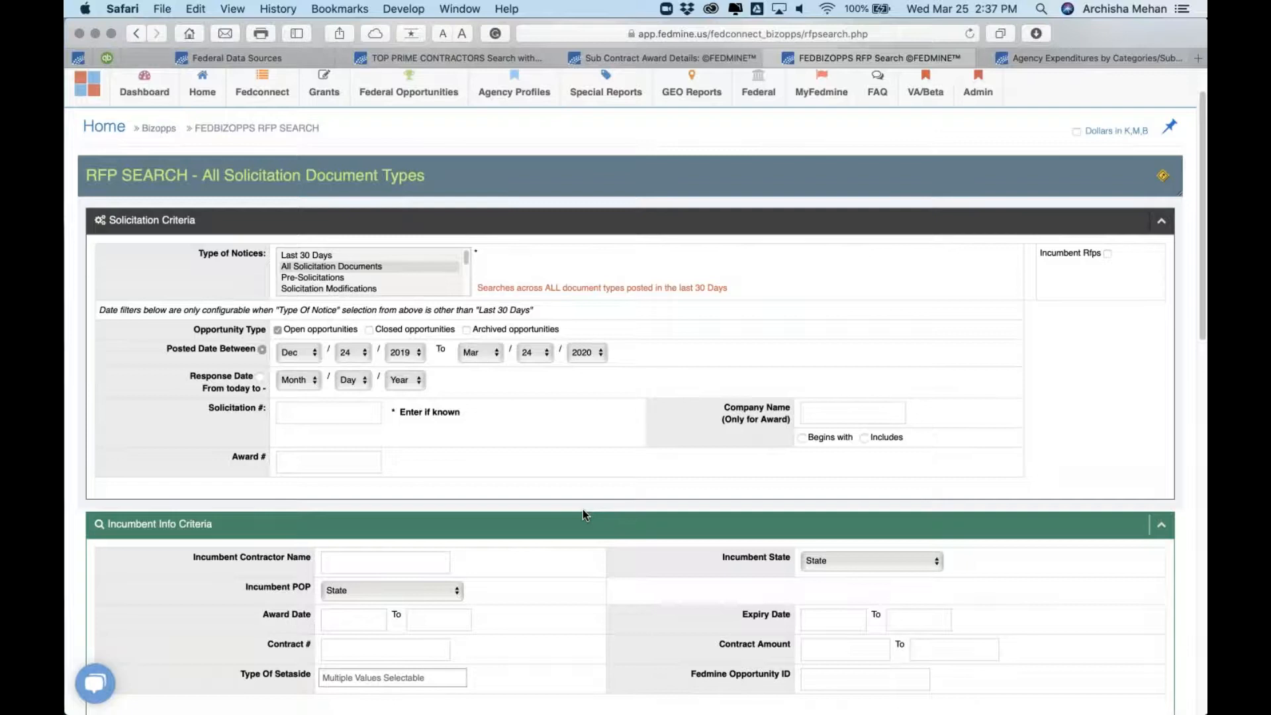
pyautogui.scroll(-15, 582, 509)
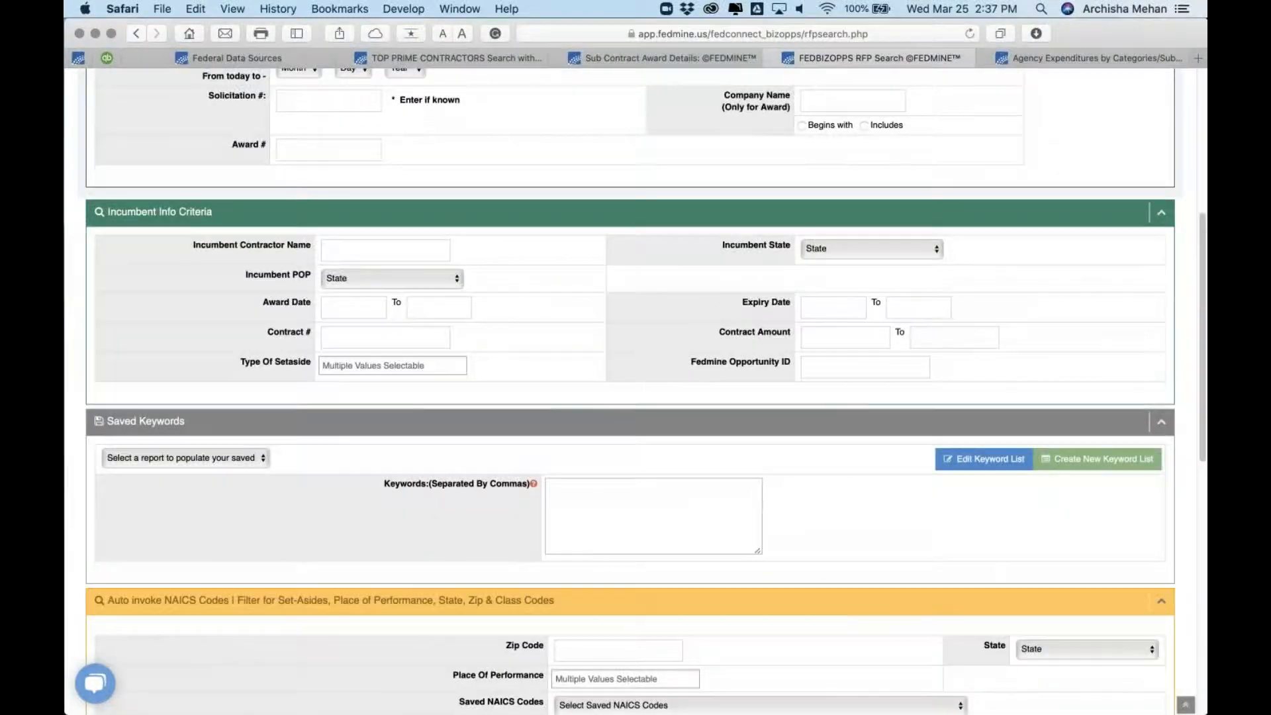
pyautogui.scroll(10, 635, 390)
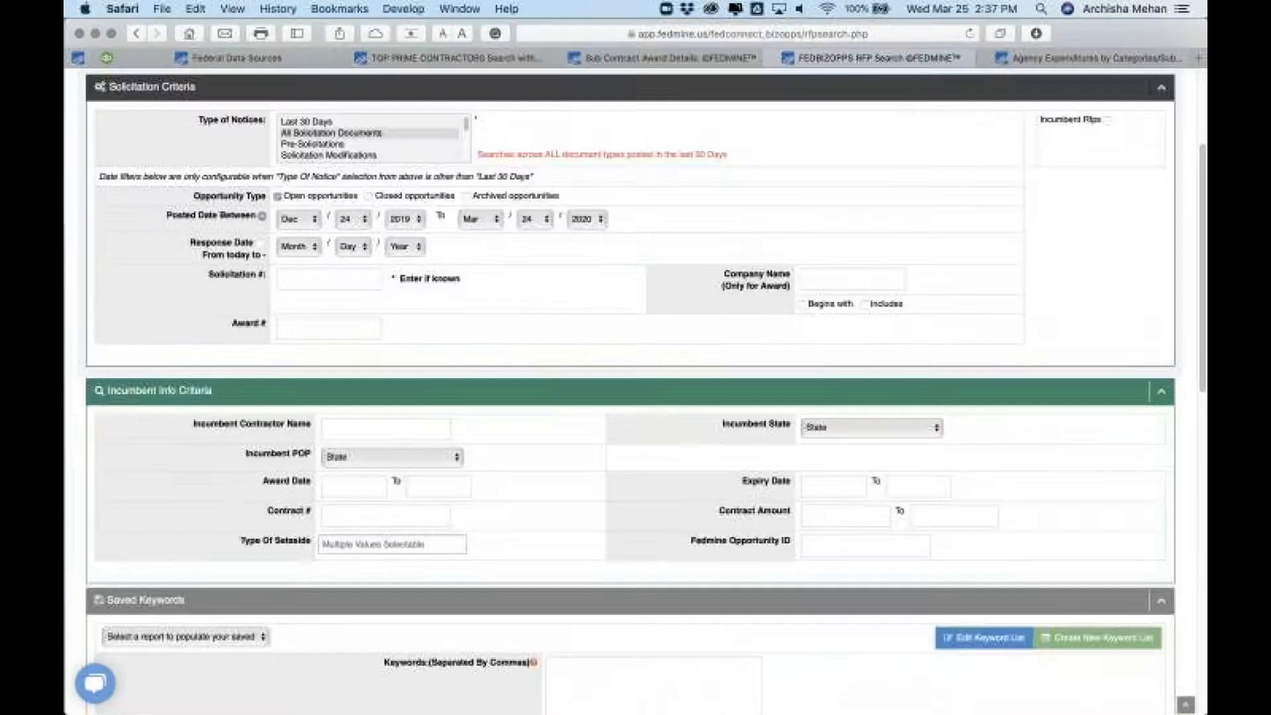
pyautogui.scroll(4, 635, 358)
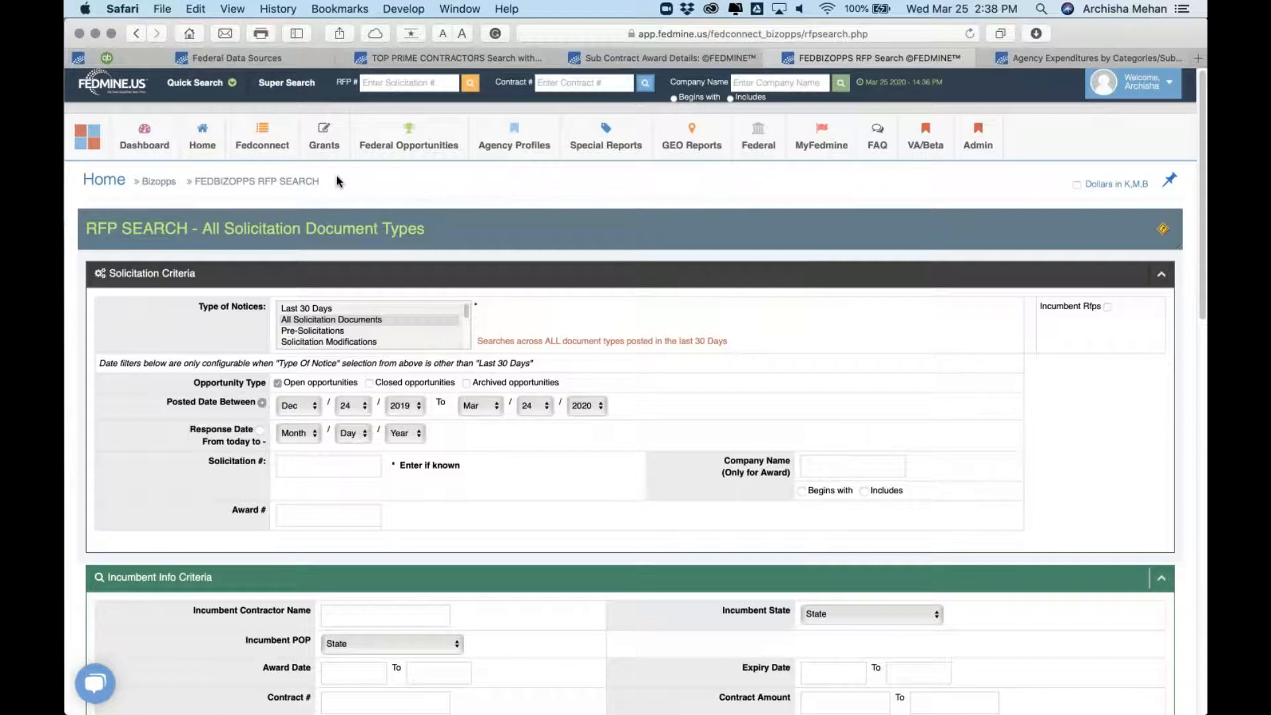
pyautogui.moveTo(268, 145)
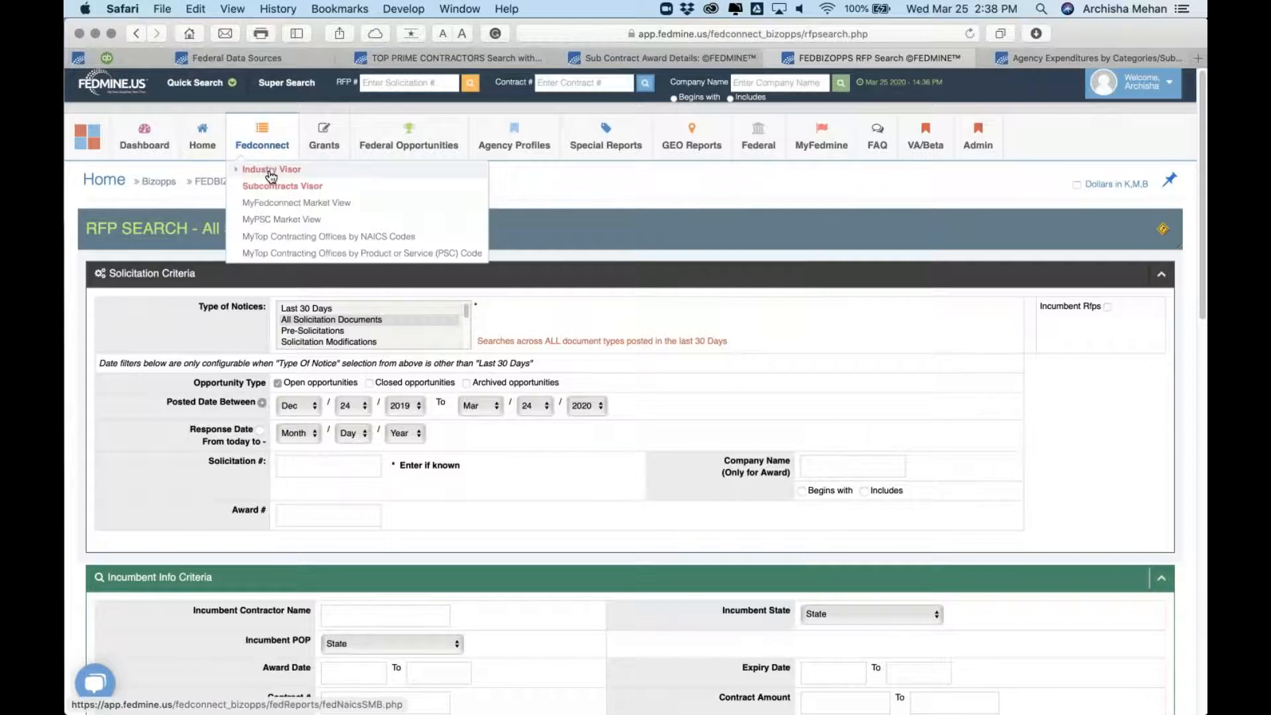
# - Open the NAICS Industry Sector Profiles report from Industry Visor and expand Search Criteria
pyautogui.click(271, 174)
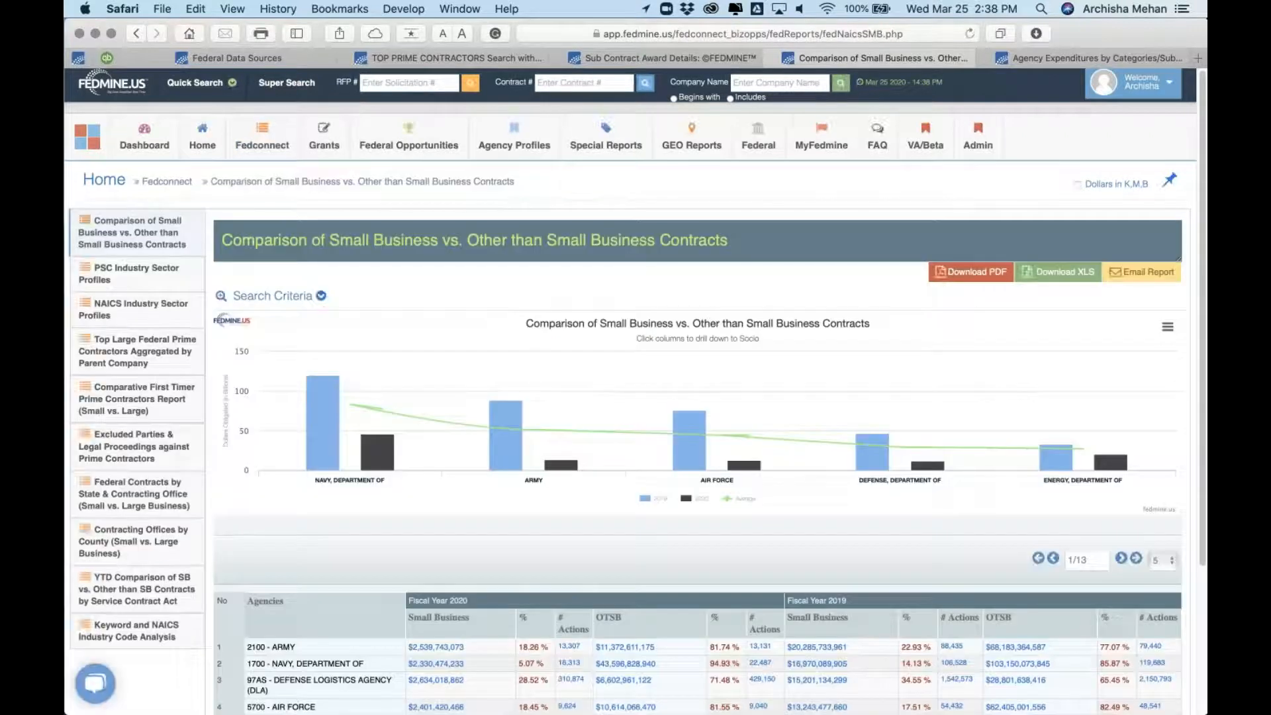
pyautogui.click(133, 306)
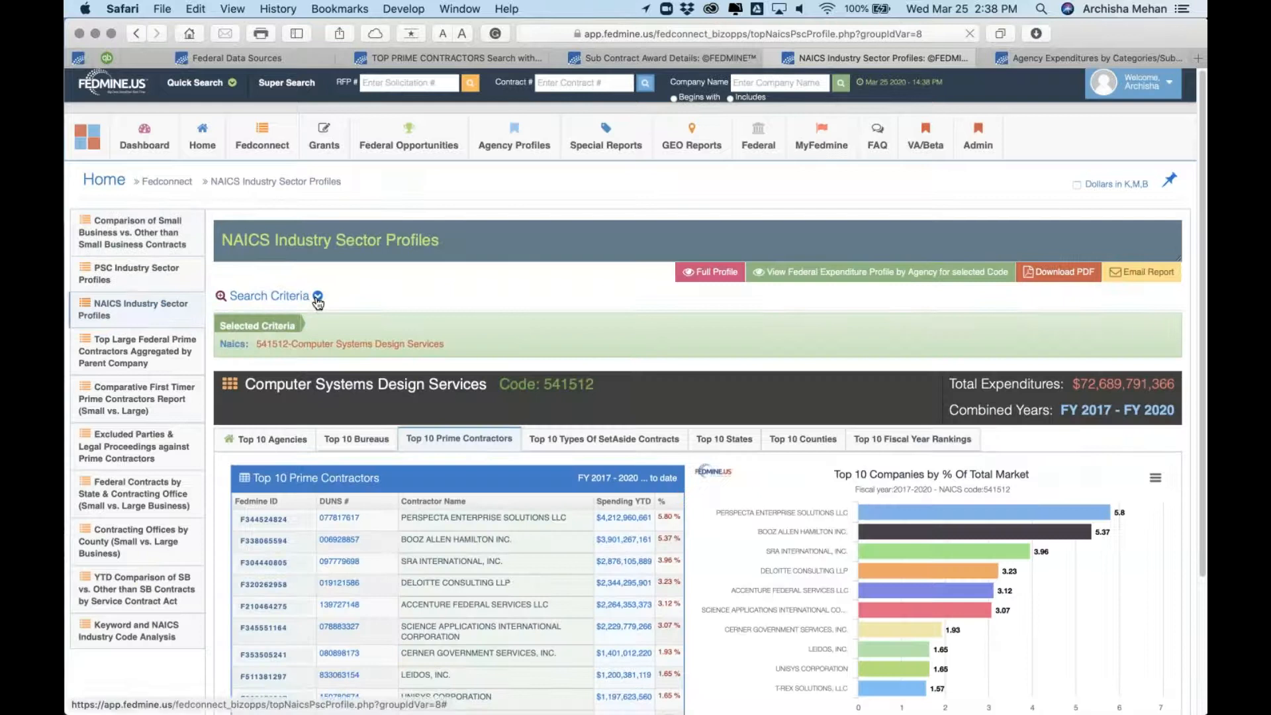
pyautogui.click(316, 296)
# - Enter NAICS code 562910 in the profile search criteria
pyautogui.click(513, 489)
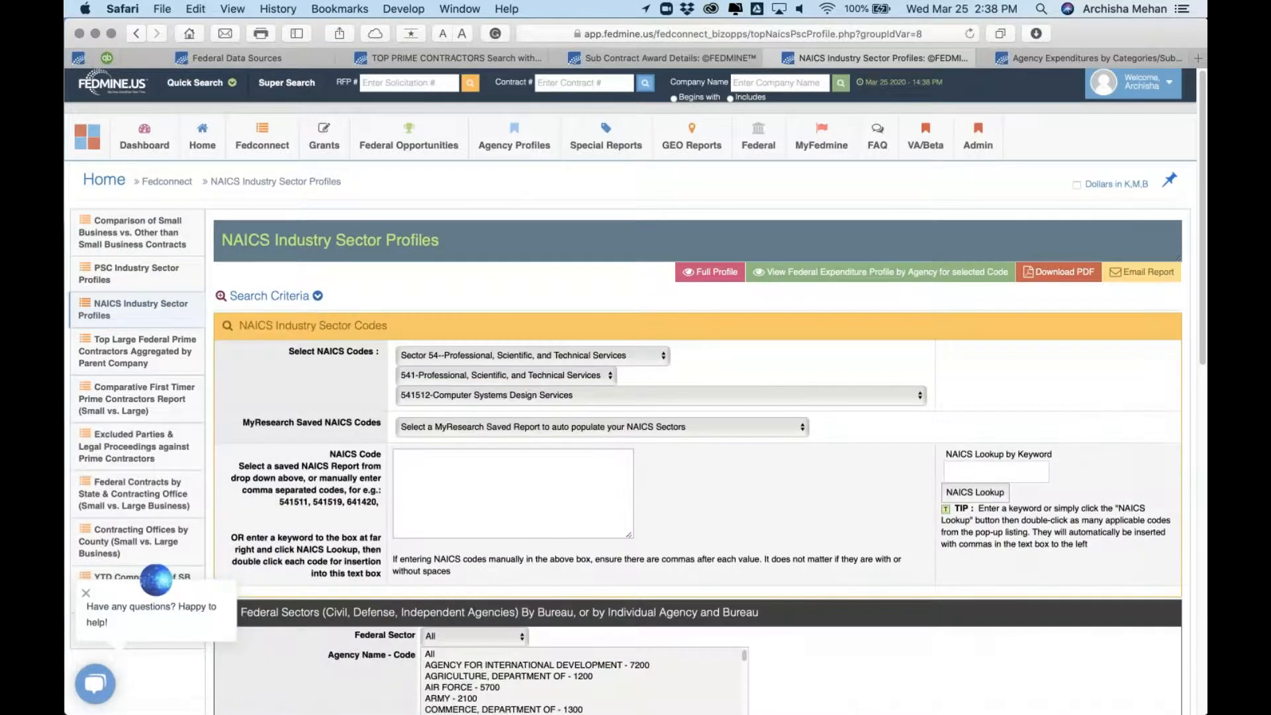
pyautogui.write('562910')
pyautogui.click(853, 504)
pyautogui.scroll(-5, 852, 504)
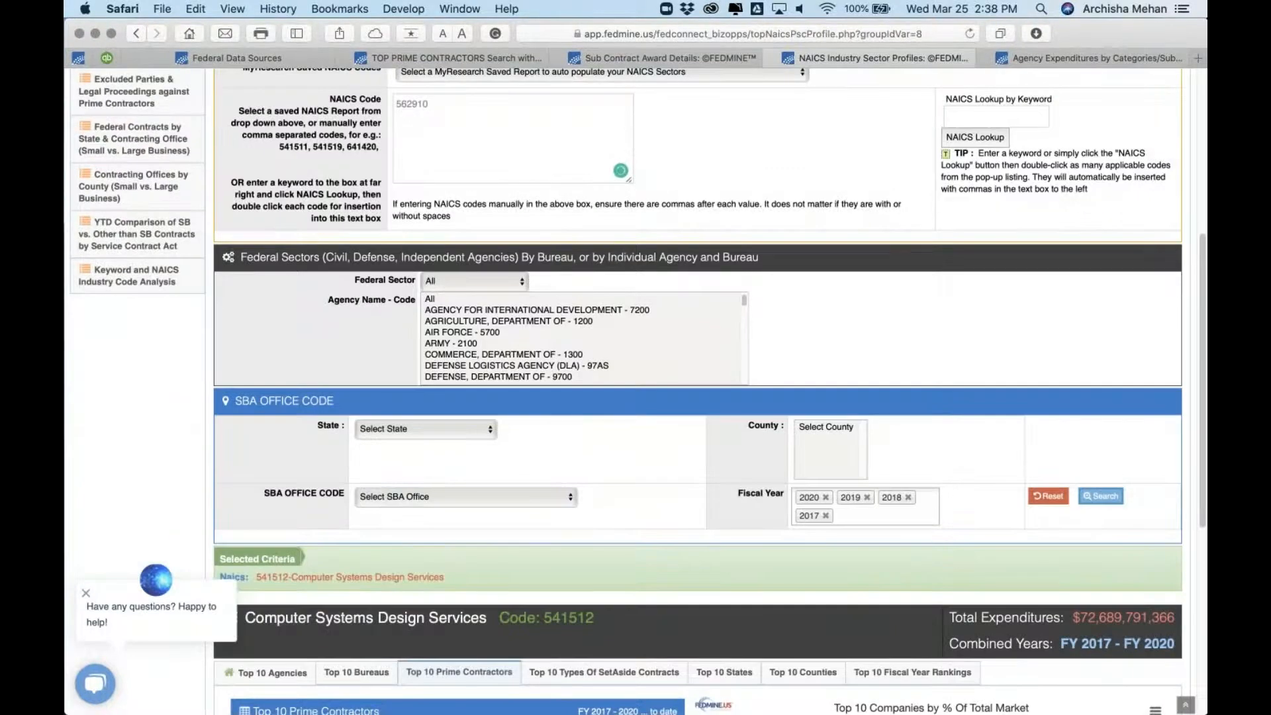
pyautogui.click(486, 430)
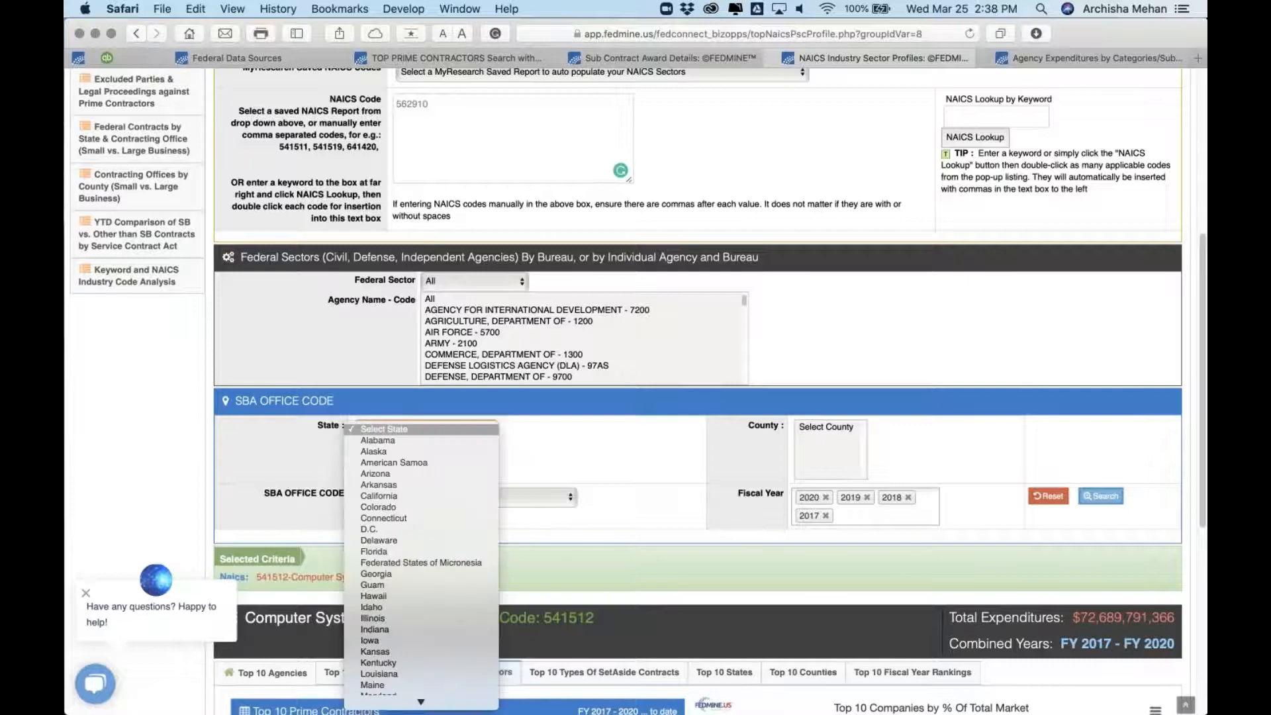
pyautogui.click(655, 443)
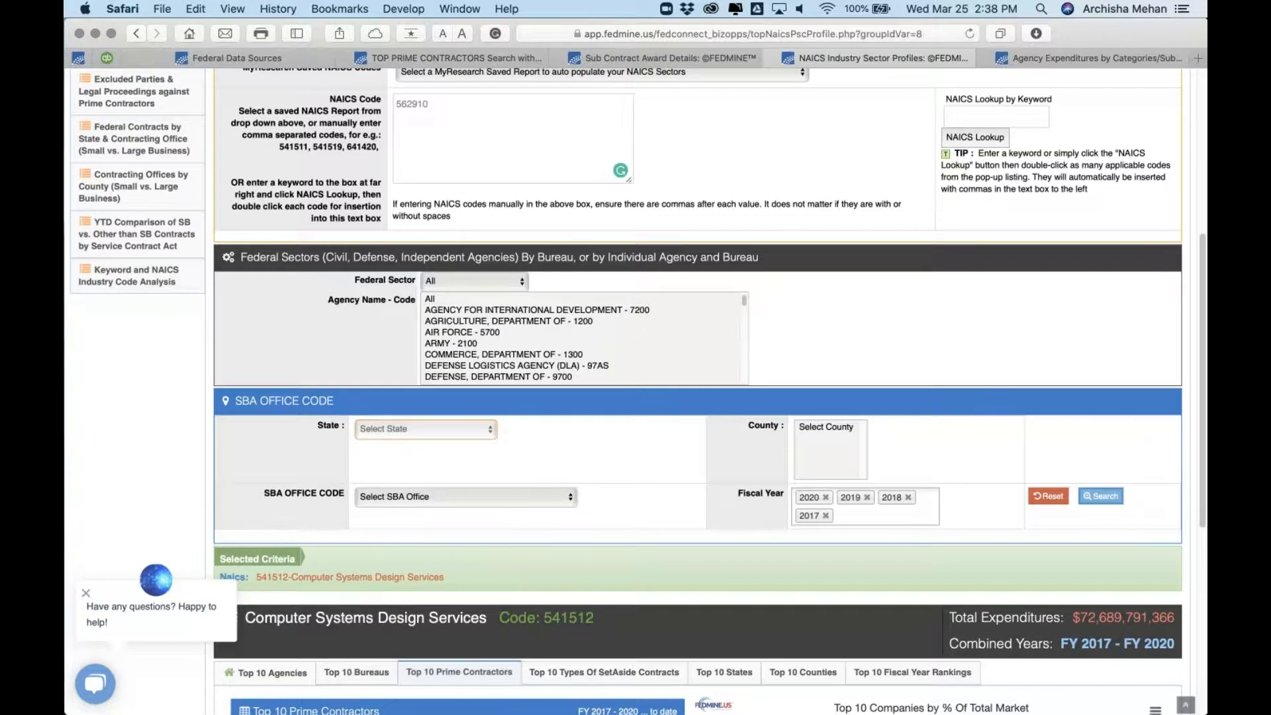
pyautogui.scroll(1, 695, 397)
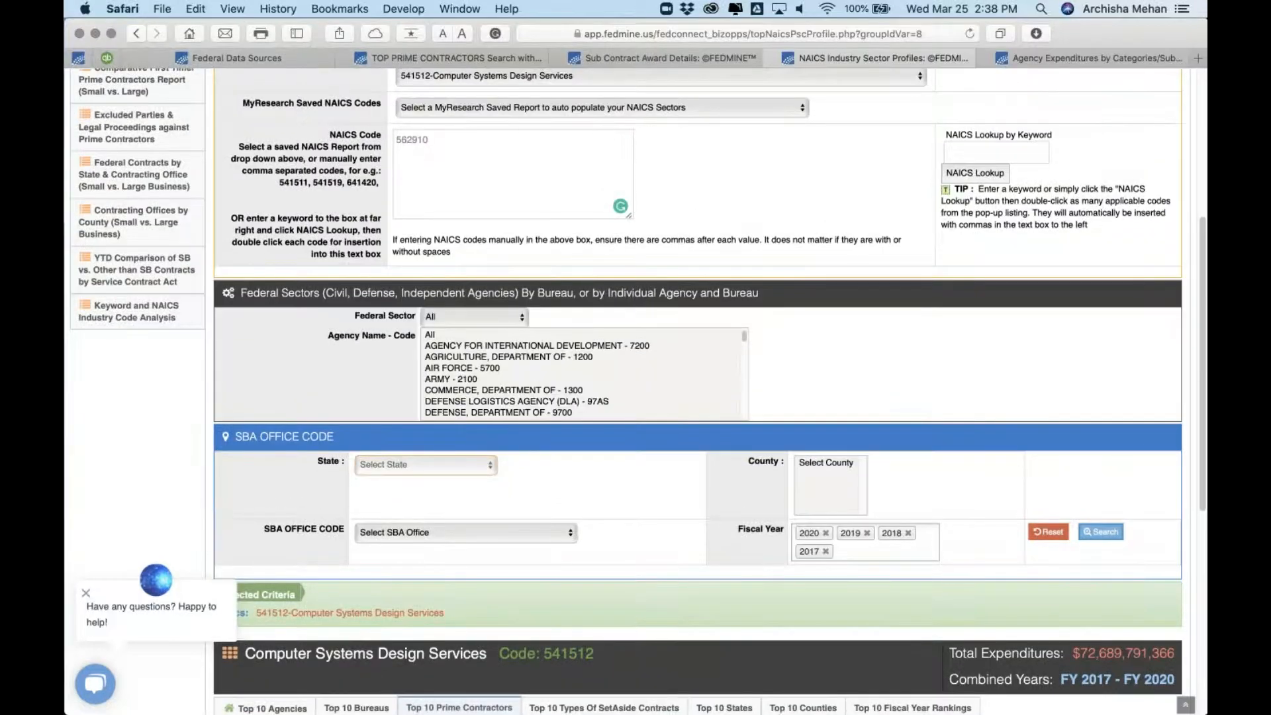
pyautogui.scroll(3, 436, 239)
pyautogui.click(423, 239)
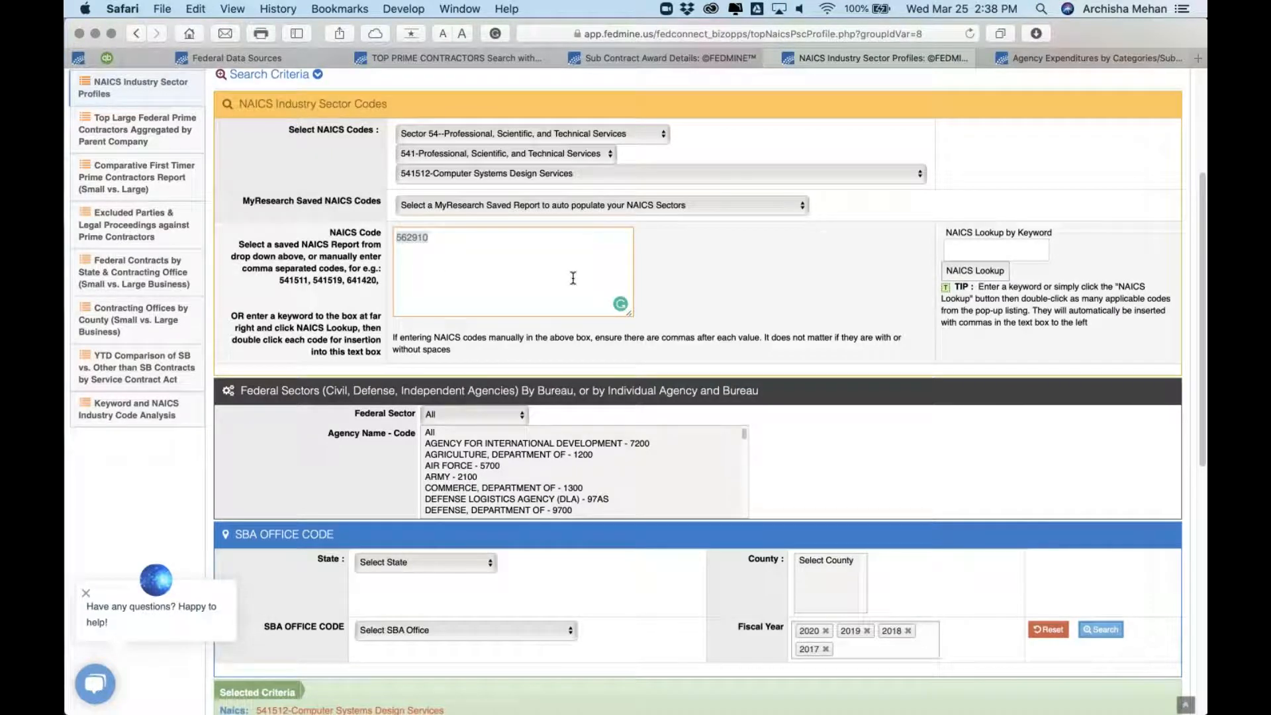
pyautogui.write('562910')
# - Set the State to Utah and run the search for 562910
pyautogui.scroll(-3, 890, 535)
pyautogui.scroll(-1, 890, 542)
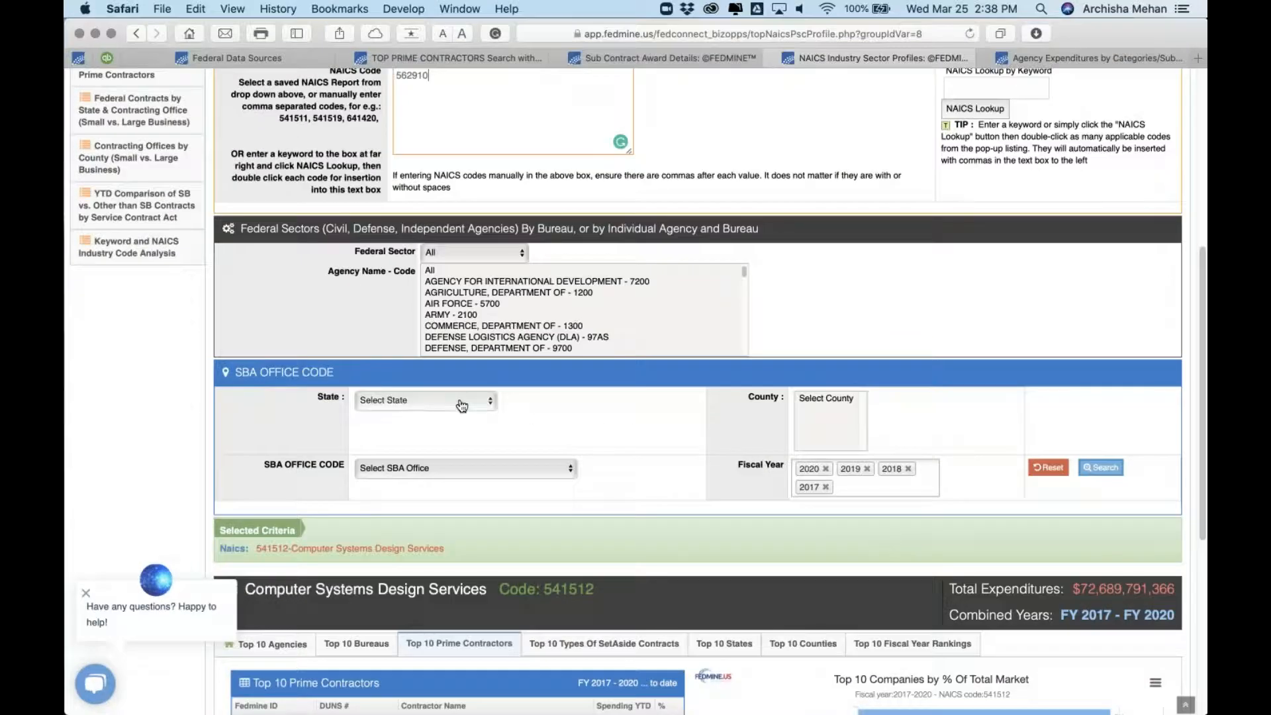
pyautogui.click(462, 401)
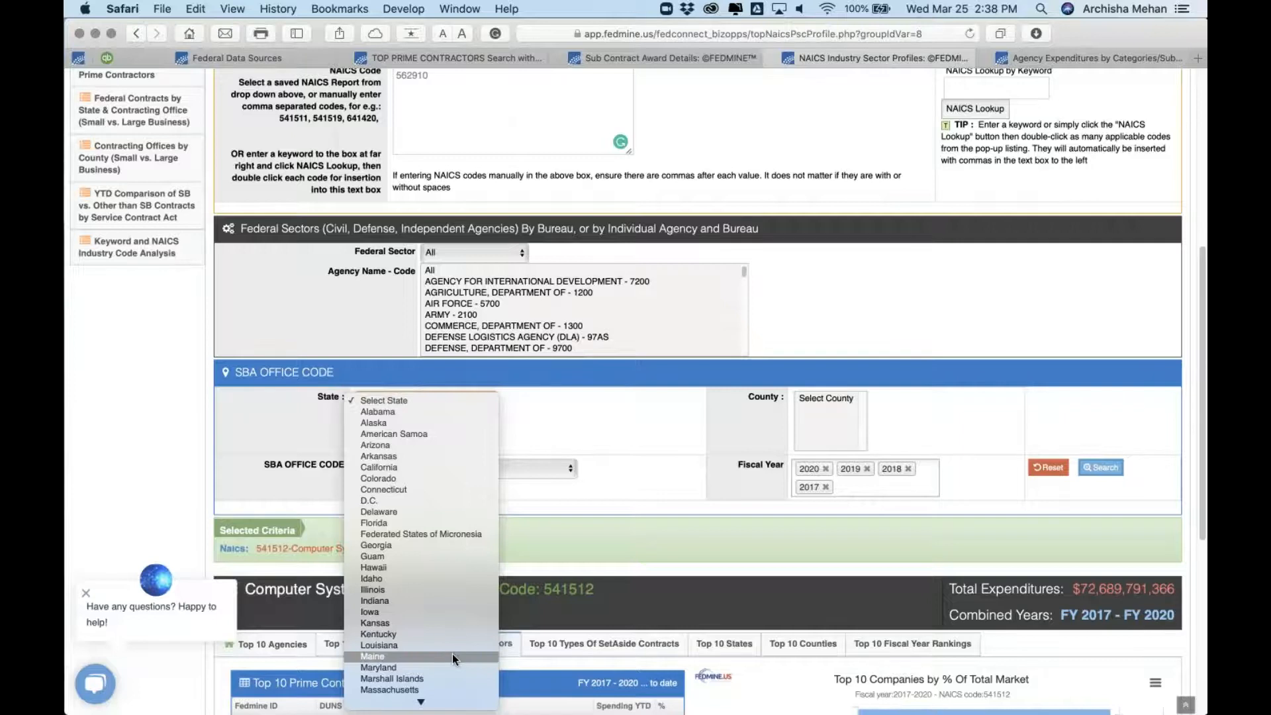
pyautogui.scroll(-1, 452, 653)
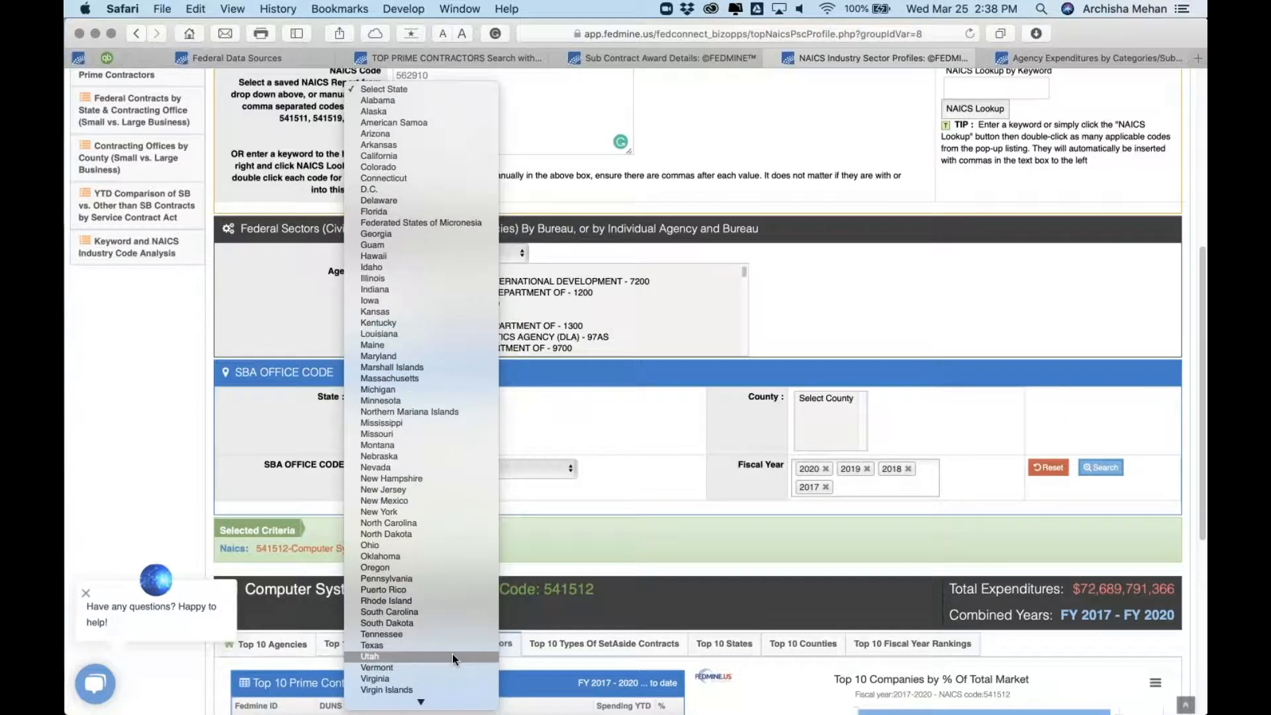
pyautogui.click(452, 654)
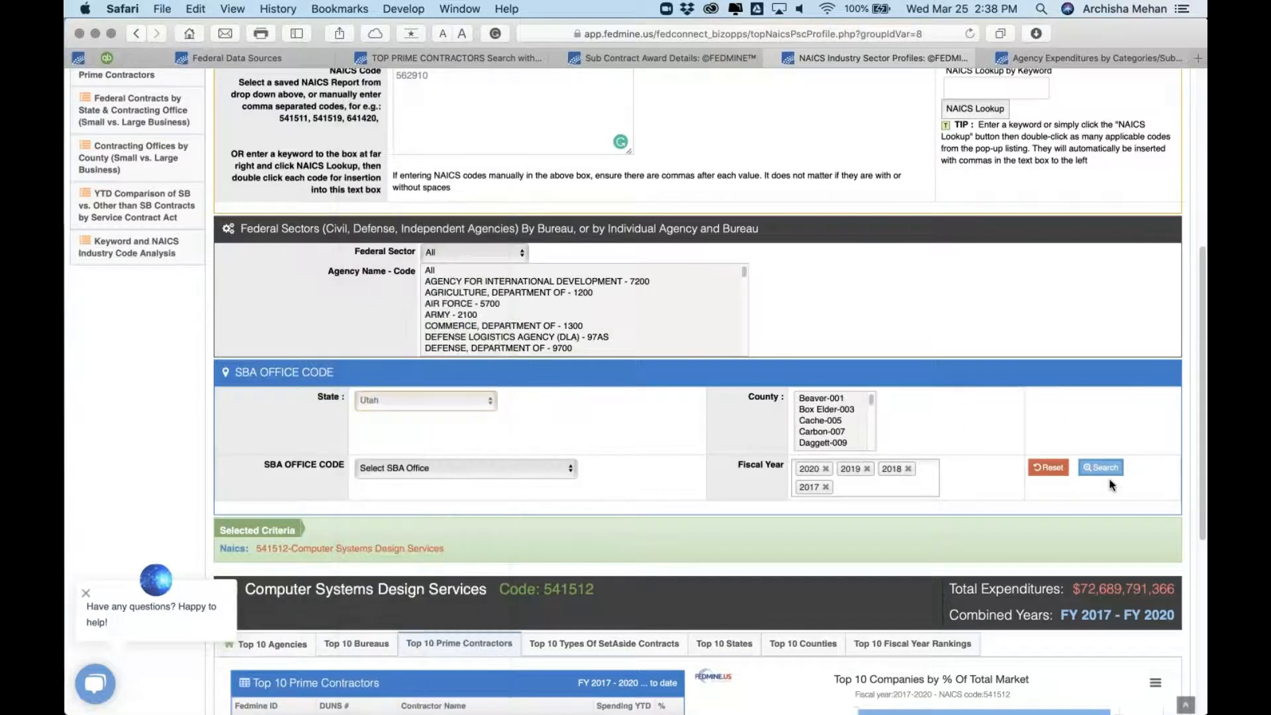
pyautogui.click(1105, 473)
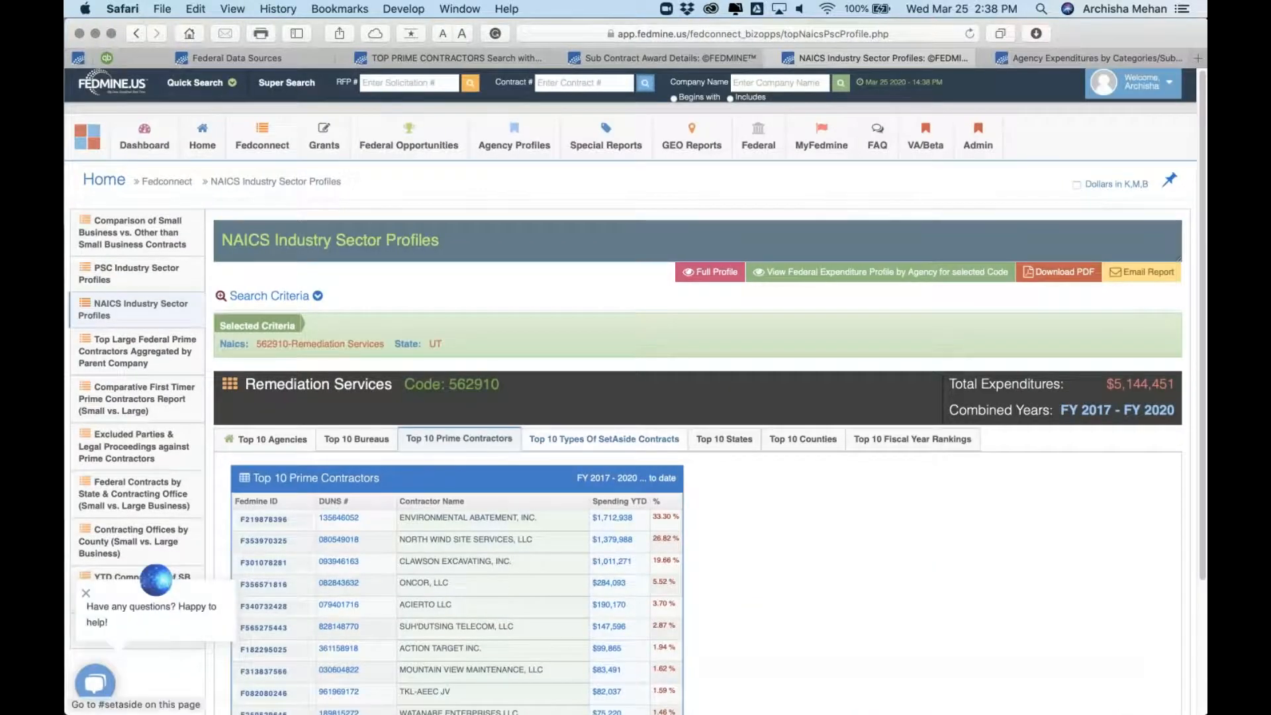
# - Open the Top 10 Agencies tab and review it: Air Force 34.36%, Army 30.70%, EPA 19.66%
pyautogui.scroll(-1, 423, 430)
pyautogui.click(272, 439)
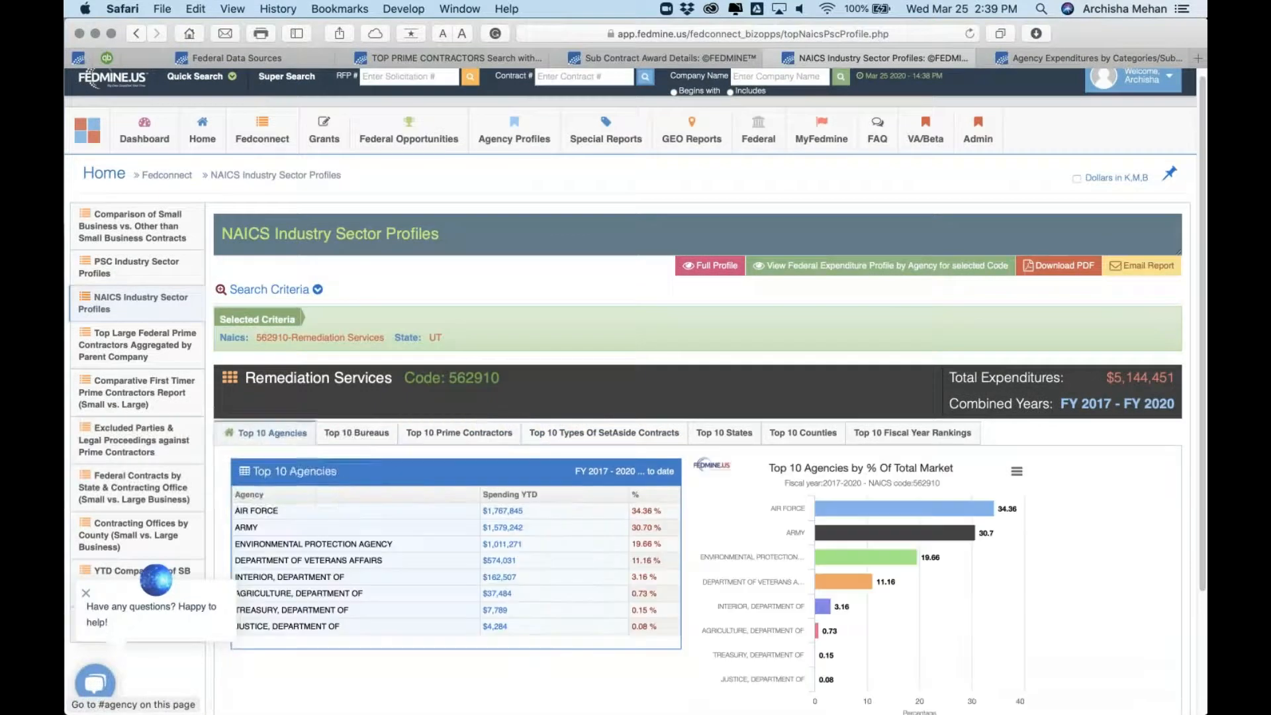
pyautogui.scroll(-4, 623, 384)
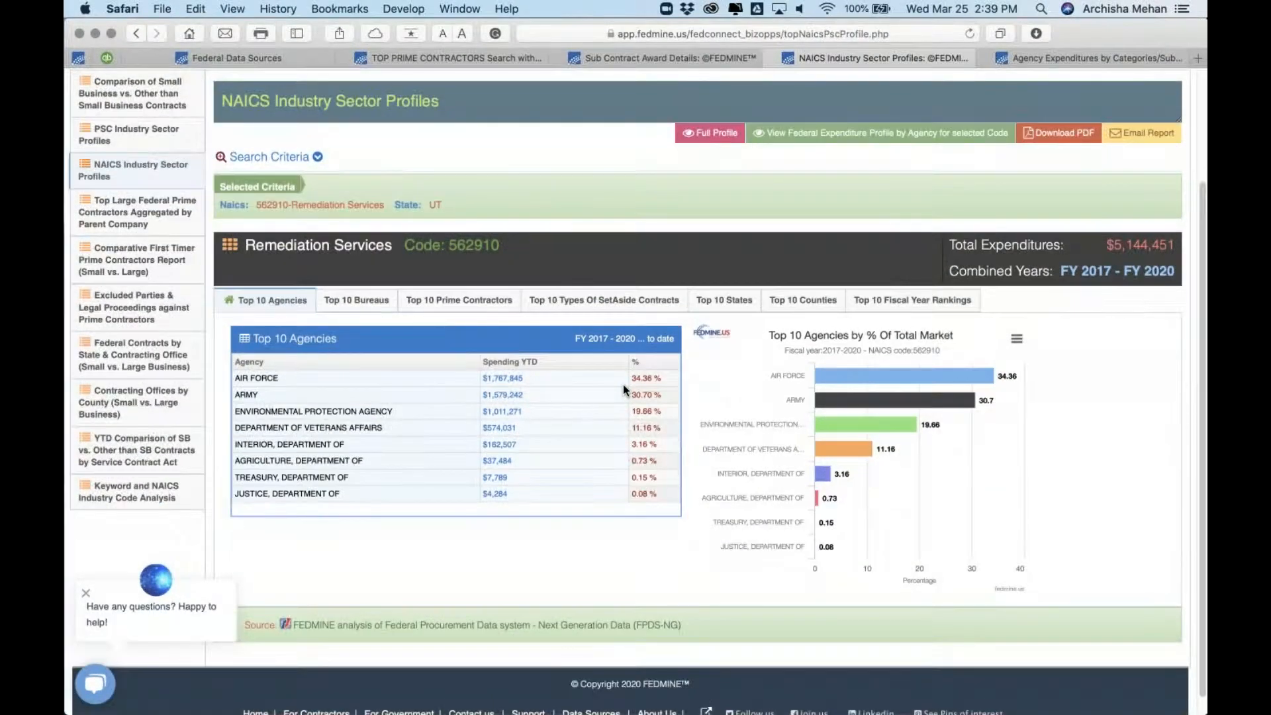
pyautogui.scroll(4, 622, 384)
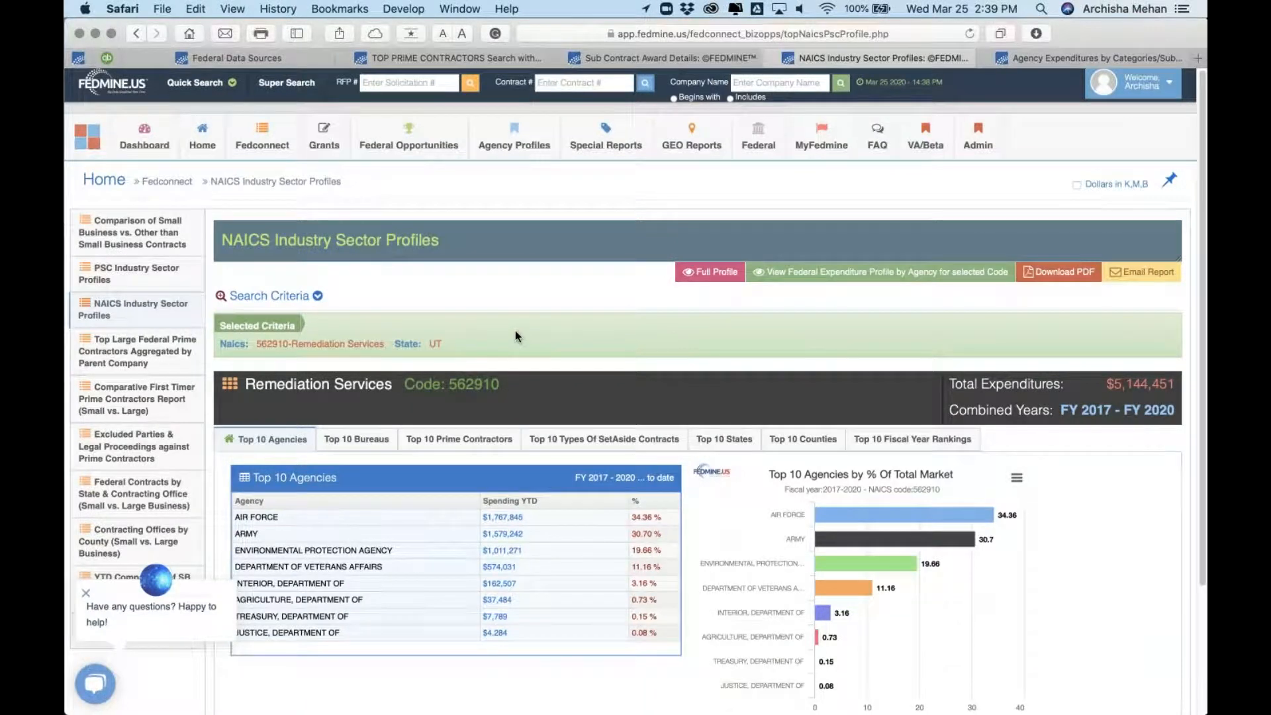
pyautogui.moveTo(695, 147)
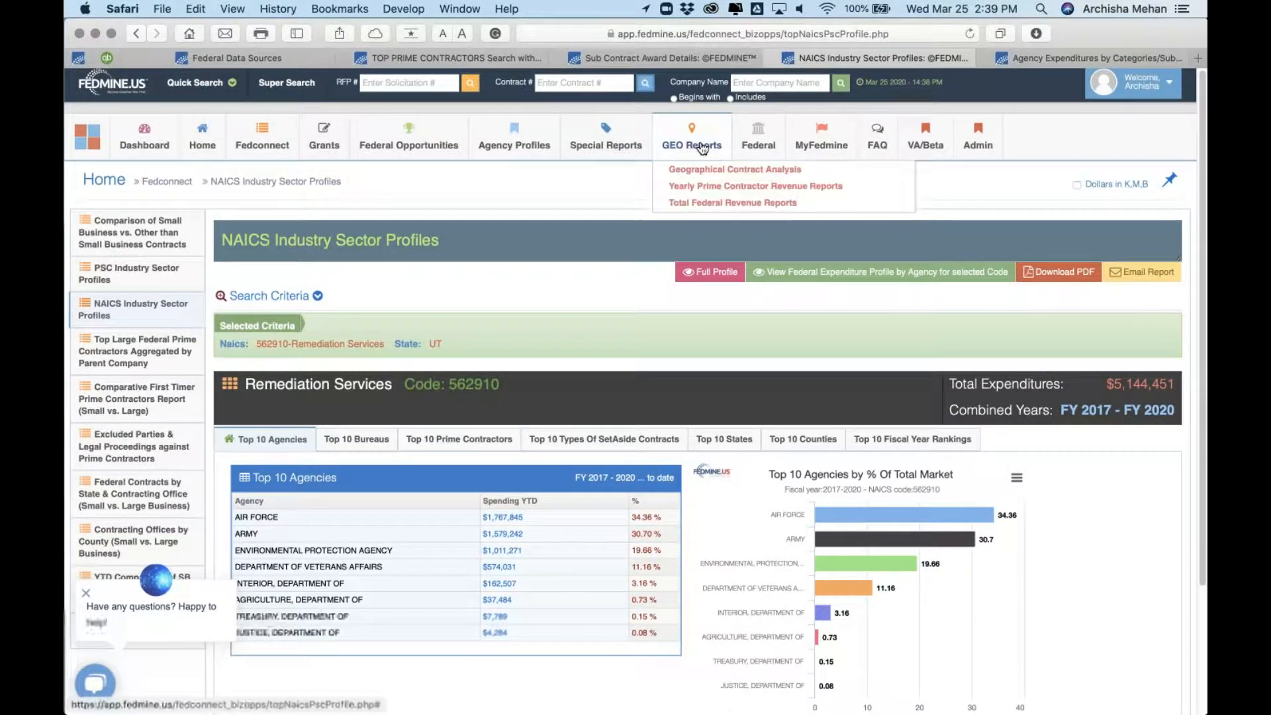
# - From Geographical Contract Analysis, open the FY 2017–2020 contract actions by State, NAICS and socio-economic status report
pyautogui.click(737, 172)
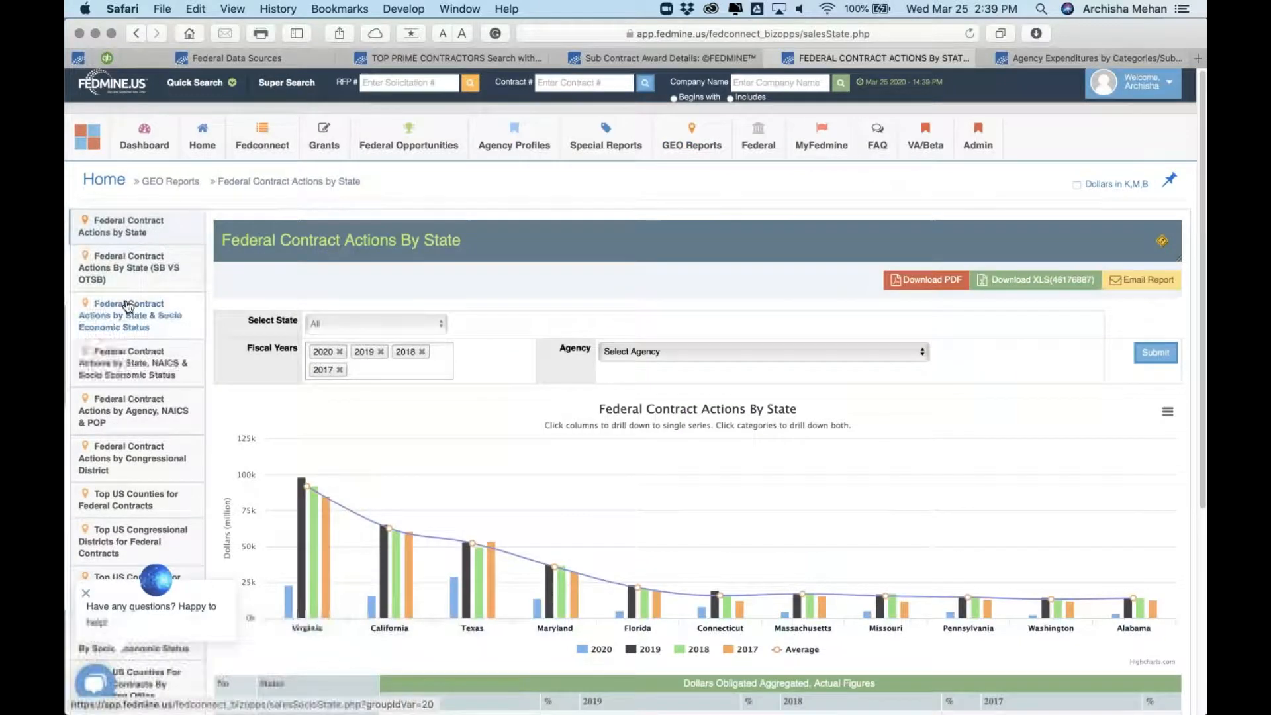
pyautogui.click(140, 378)
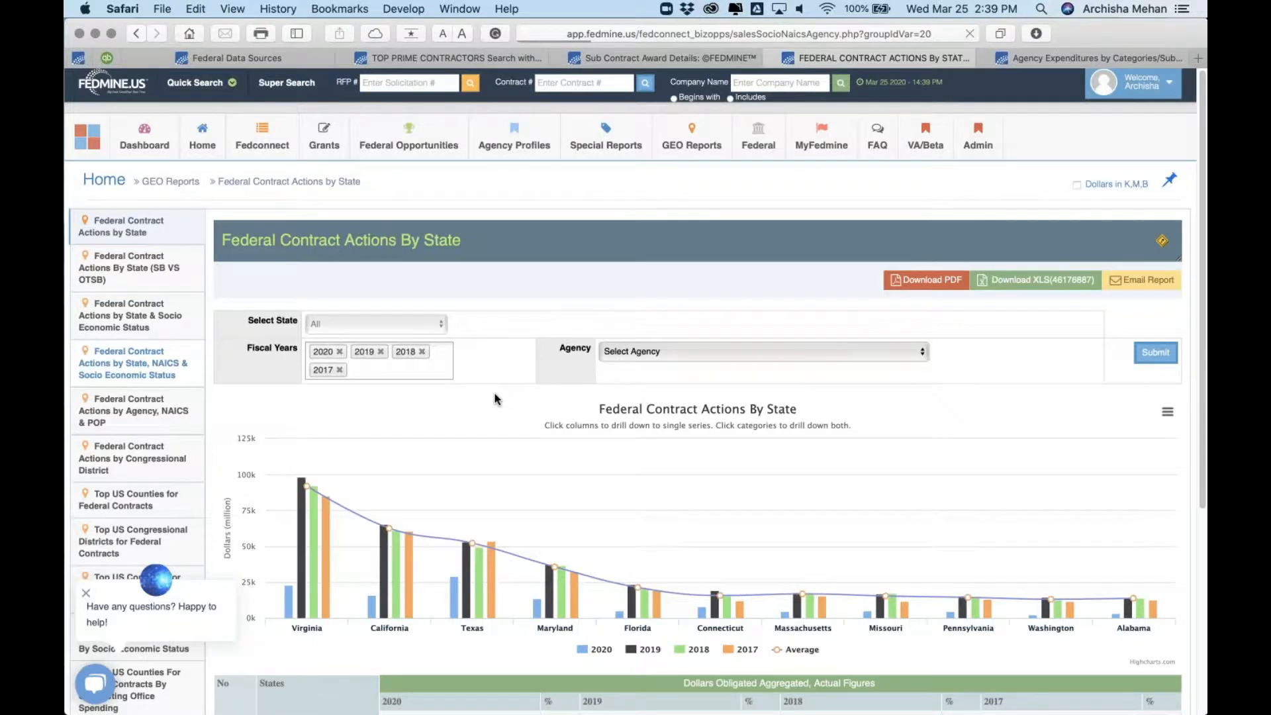
pyautogui.scroll(-5, 495, 398)
pyautogui.scroll(4, 495, 398)
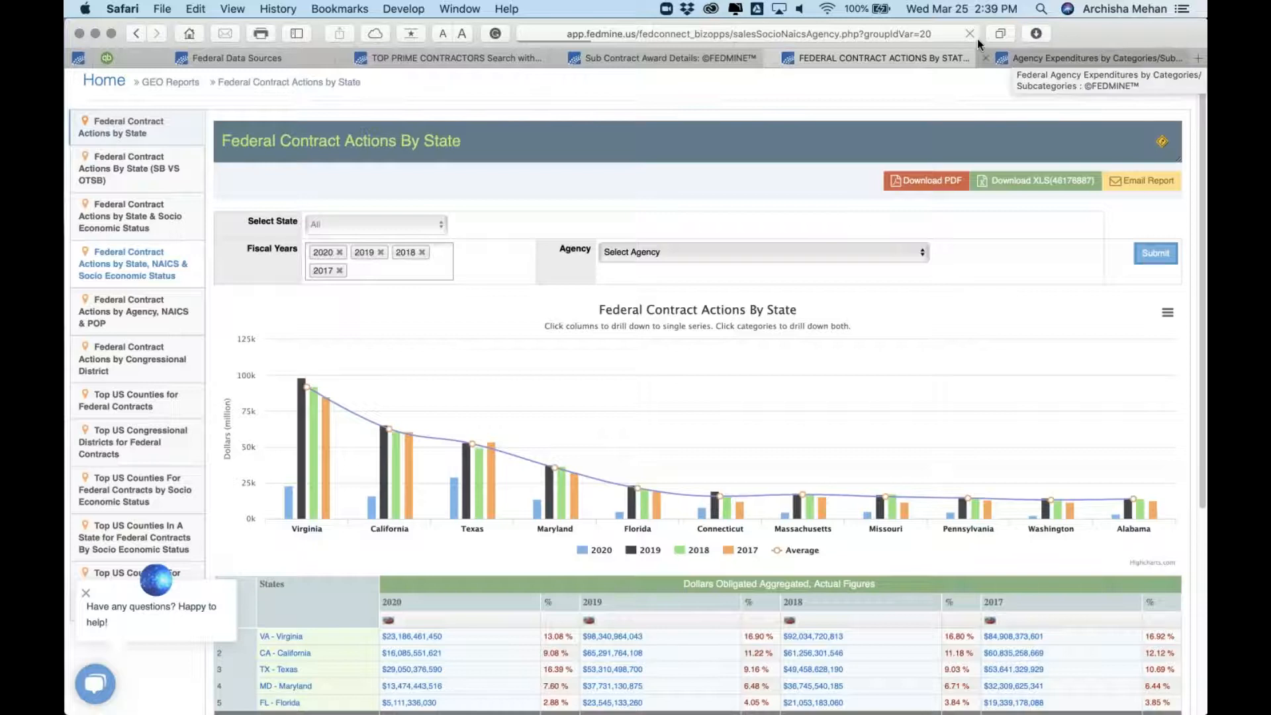
# - Reload the federal contract actions by state page and close the subcontract award details tab
pyautogui.click(849, 30)
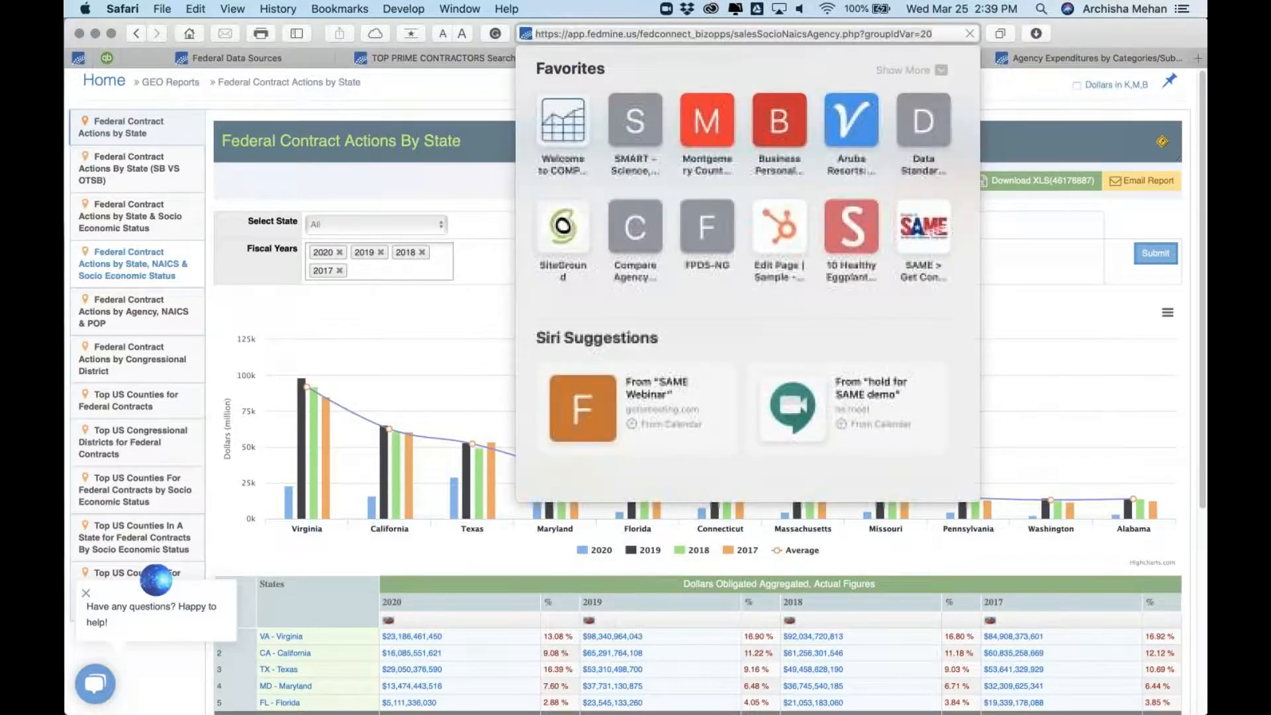
pyautogui.press('Return')
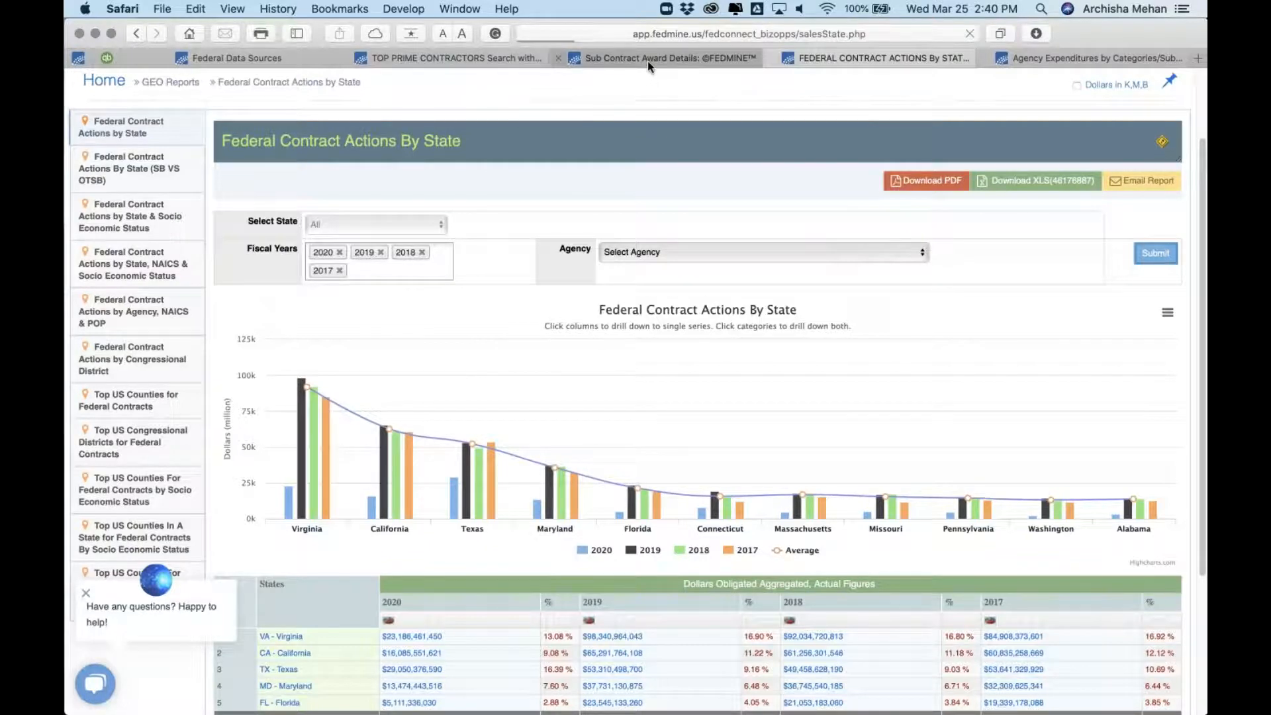
pyautogui.click(648, 61)
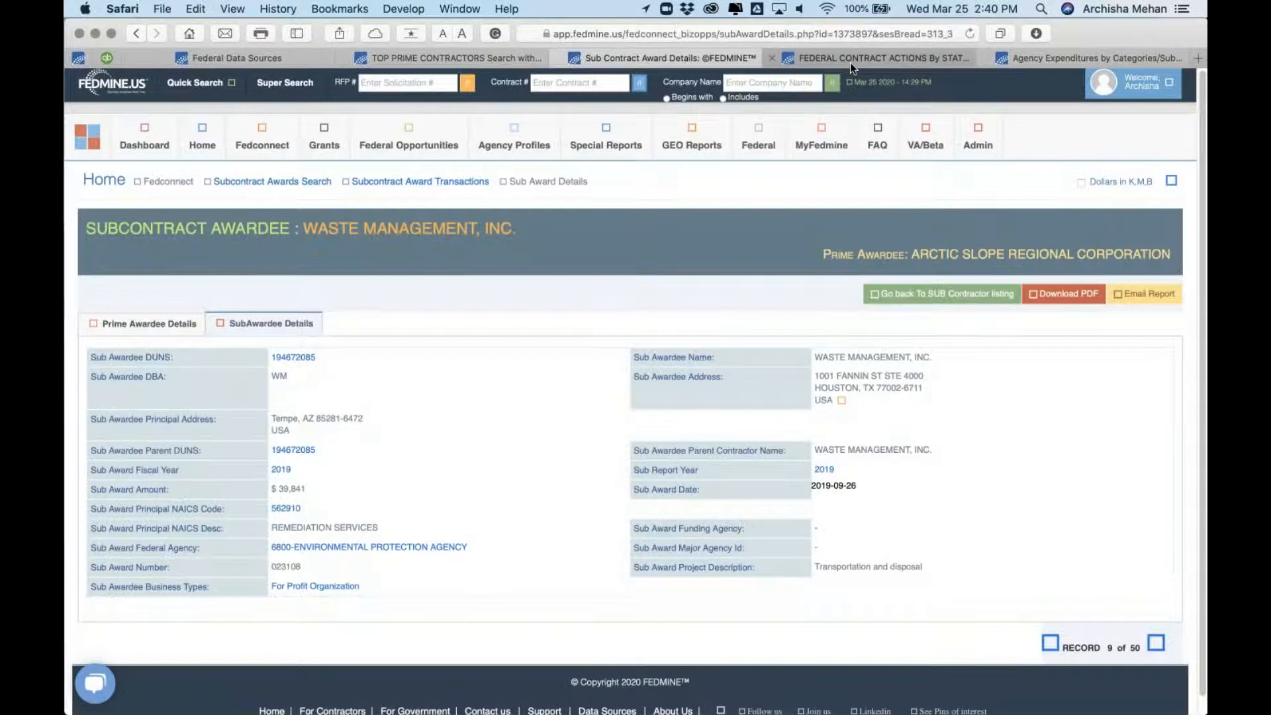
pyautogui.click(558, 61)
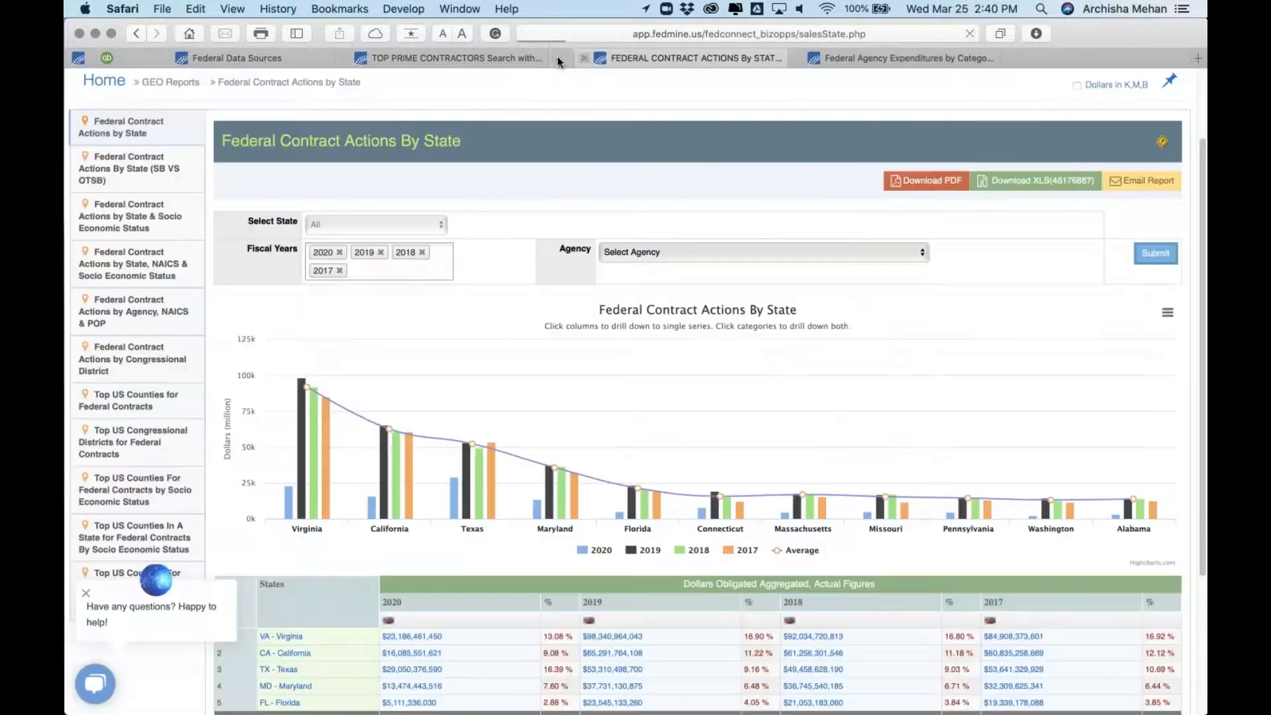
# - Show Agency Expenditures by Contracting Office and close the Federal Contract Actions by State tab
pyautogui.click(892, 61)
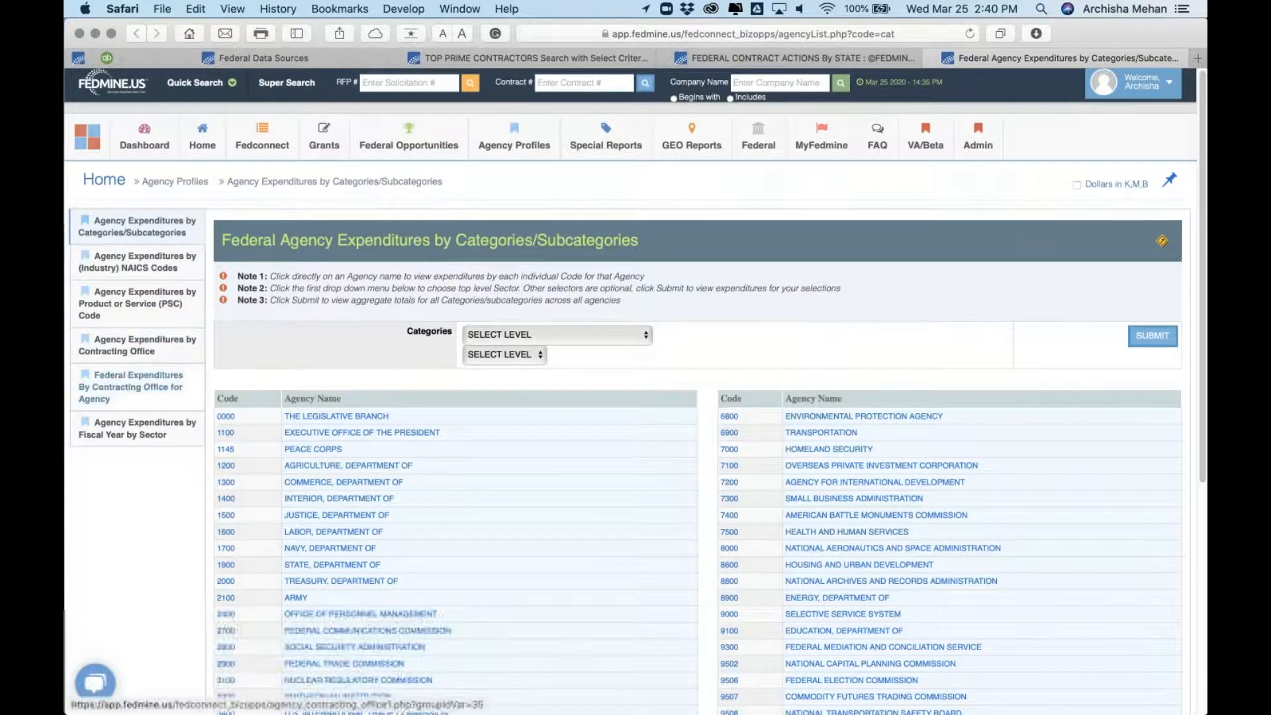
pyautogui.click(136, 345)
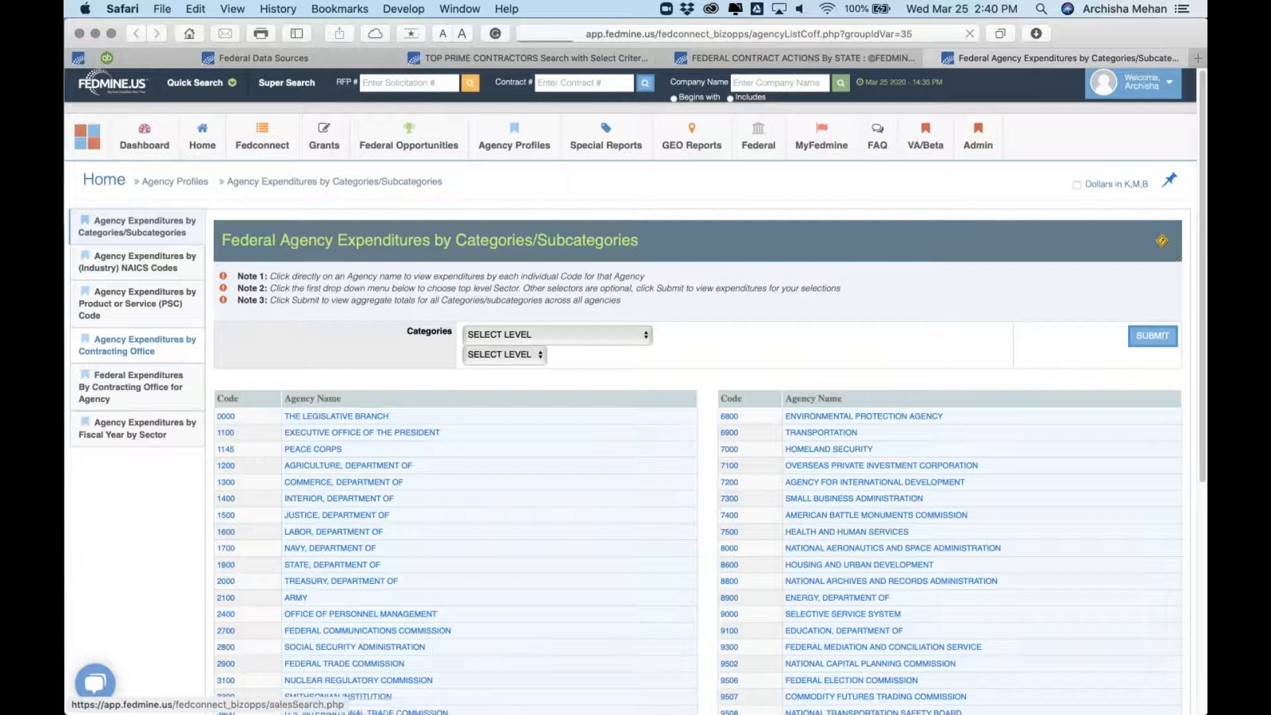
pyautogui.click(664, 58)
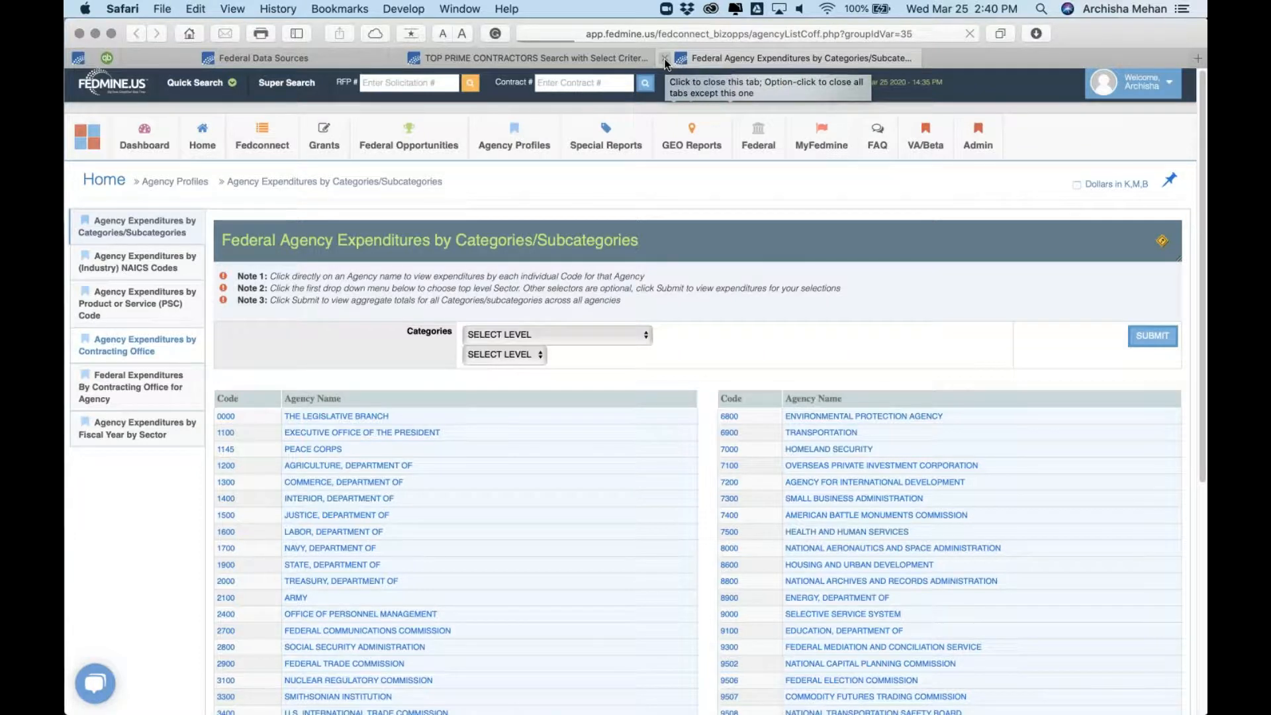
pyautogui.moveTo(449, 662)
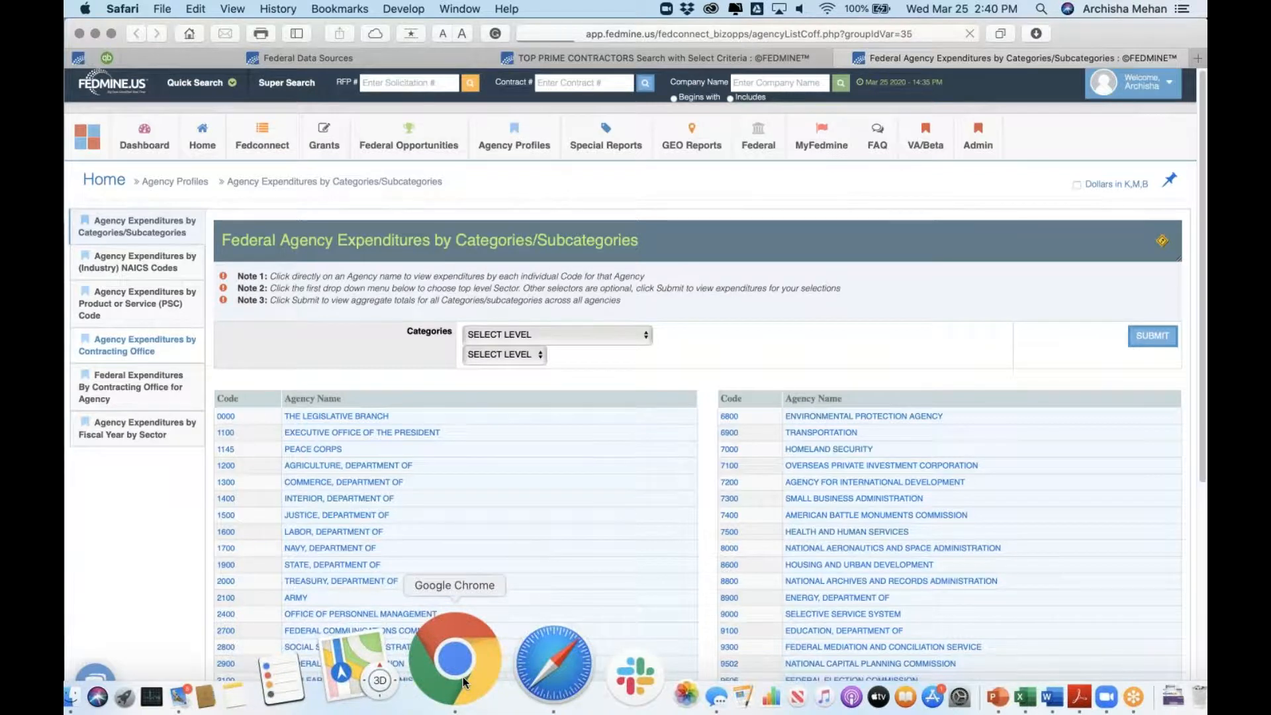
# - In Chrome, open fedmine.us in a new tab
pyautogui.click(463, 677)
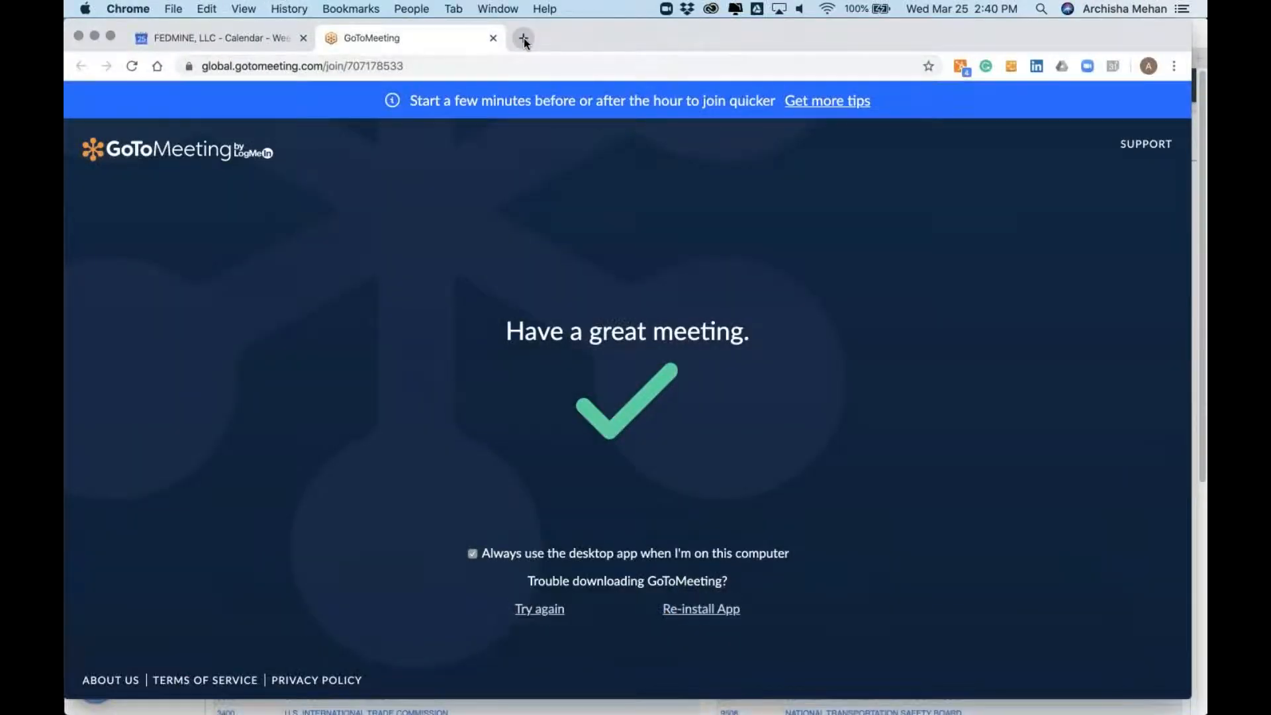
pyautogui.click(523, 37)
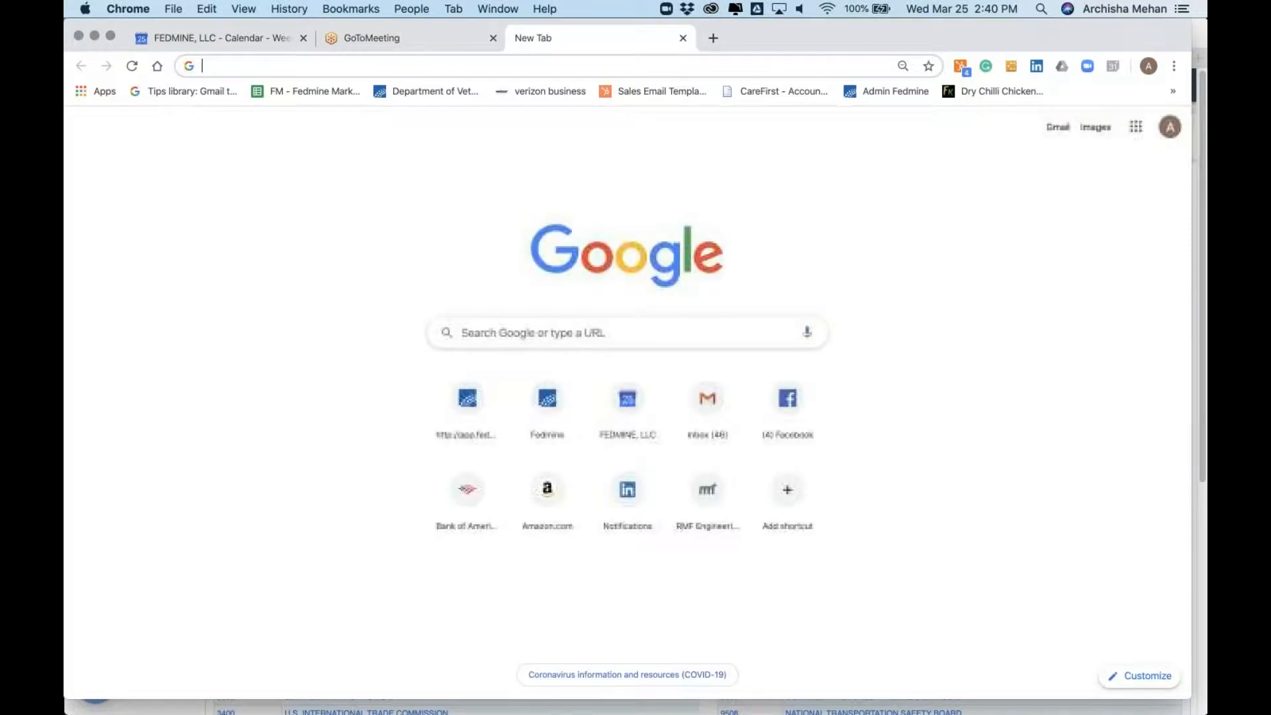
pyautogui.write('fed')
pyautogui.press('Return')
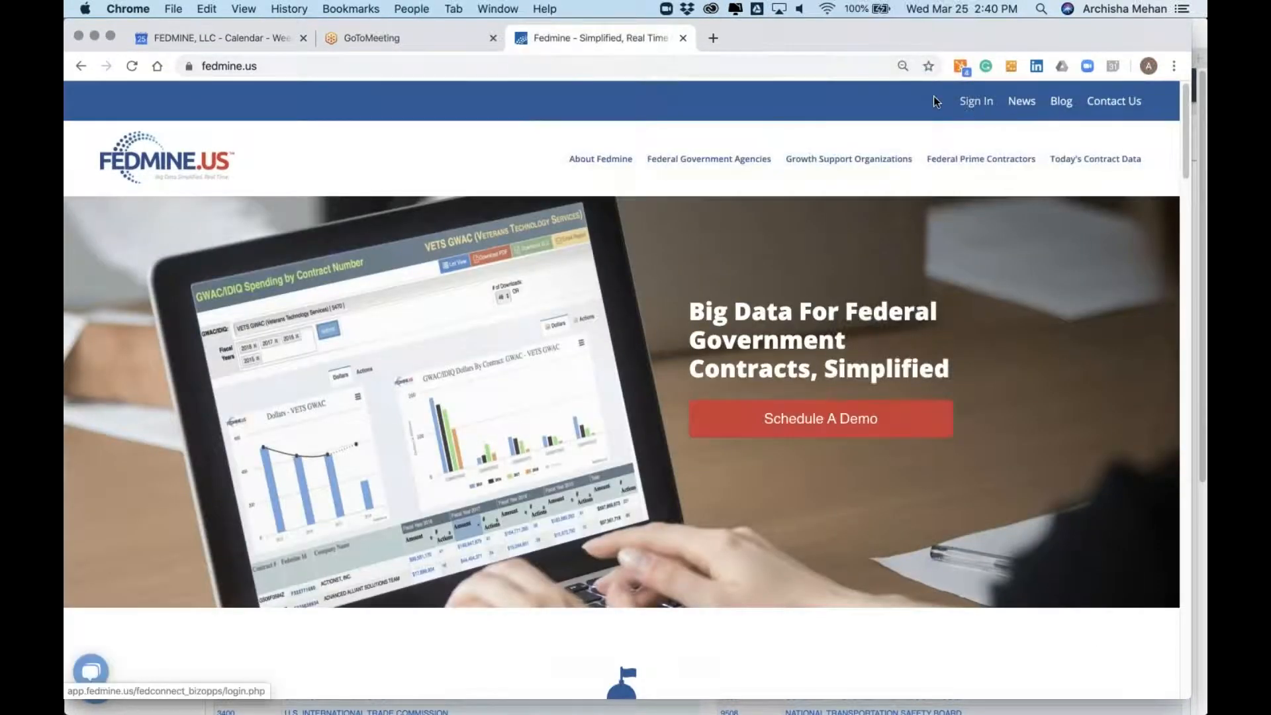
# - Sign in with the saved credentials and bring up the Quick Search options
pyautogui.click(975, 100)
pyautogui.click(488, 331)
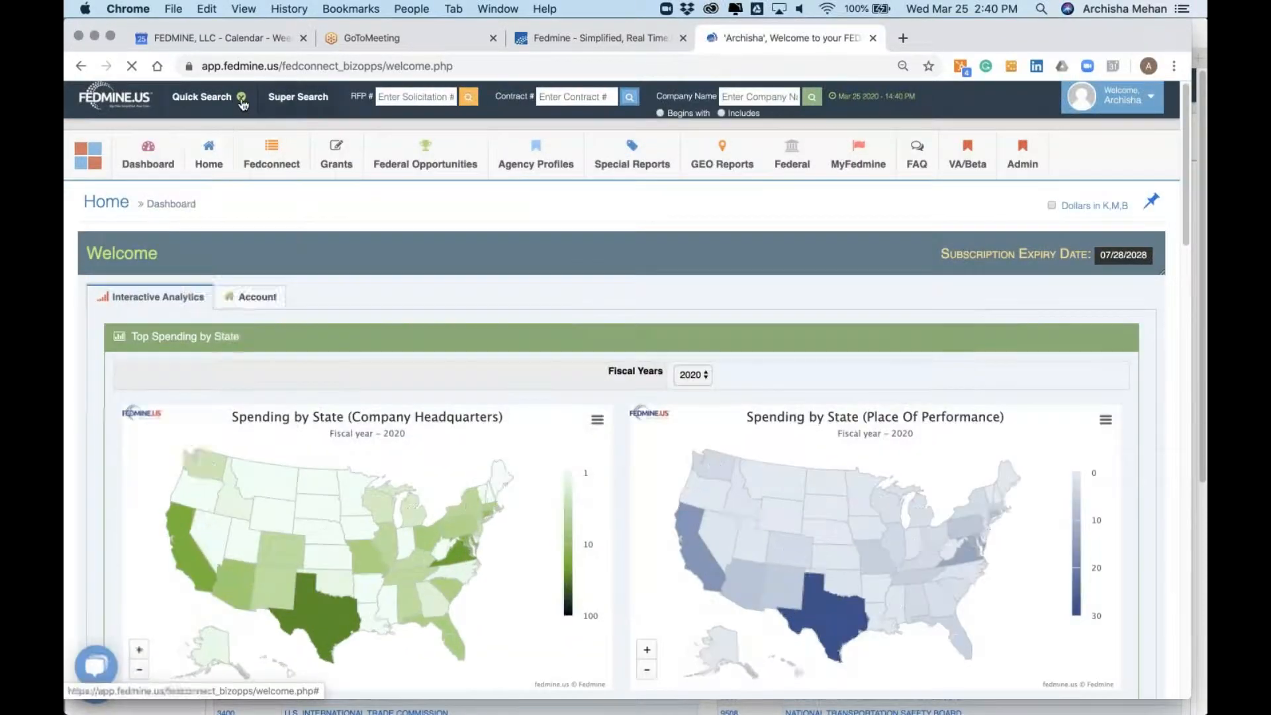
pyautogui.click(242, 101)
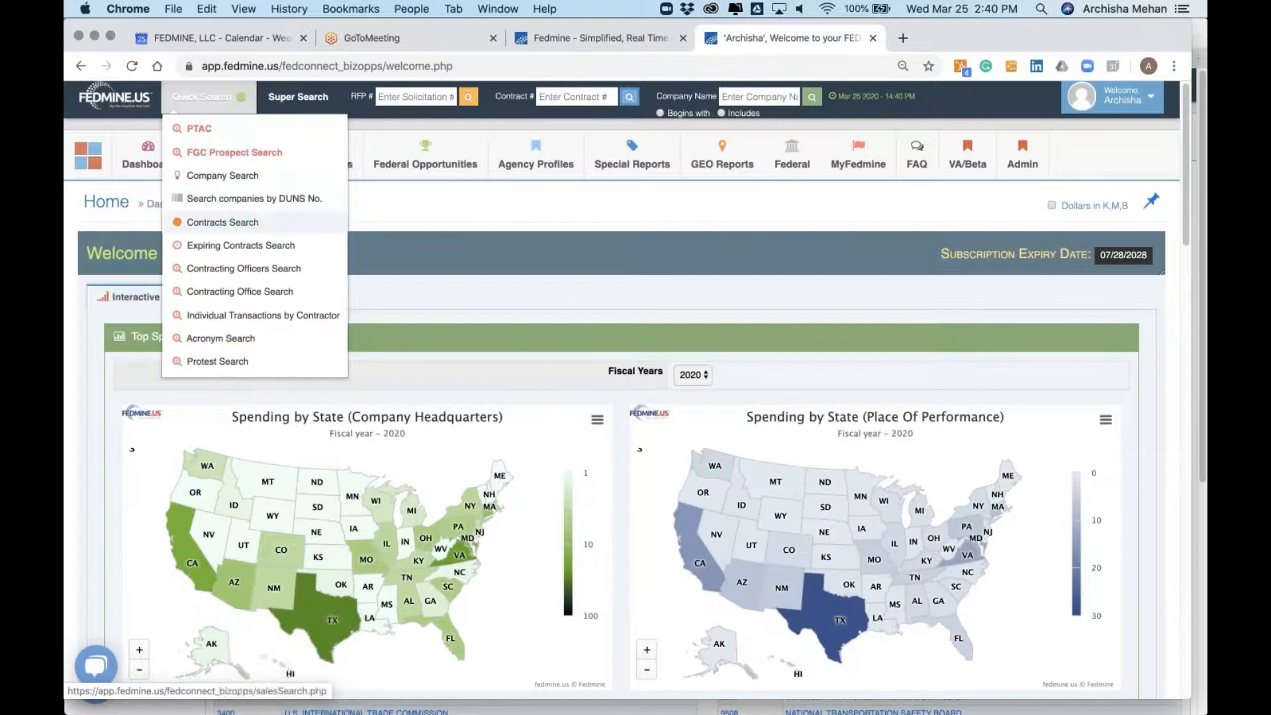
# - Open the Federal Contracts Search form and scroll to its Federal Sectors agency criteria
pyautogui.click(259, 220)
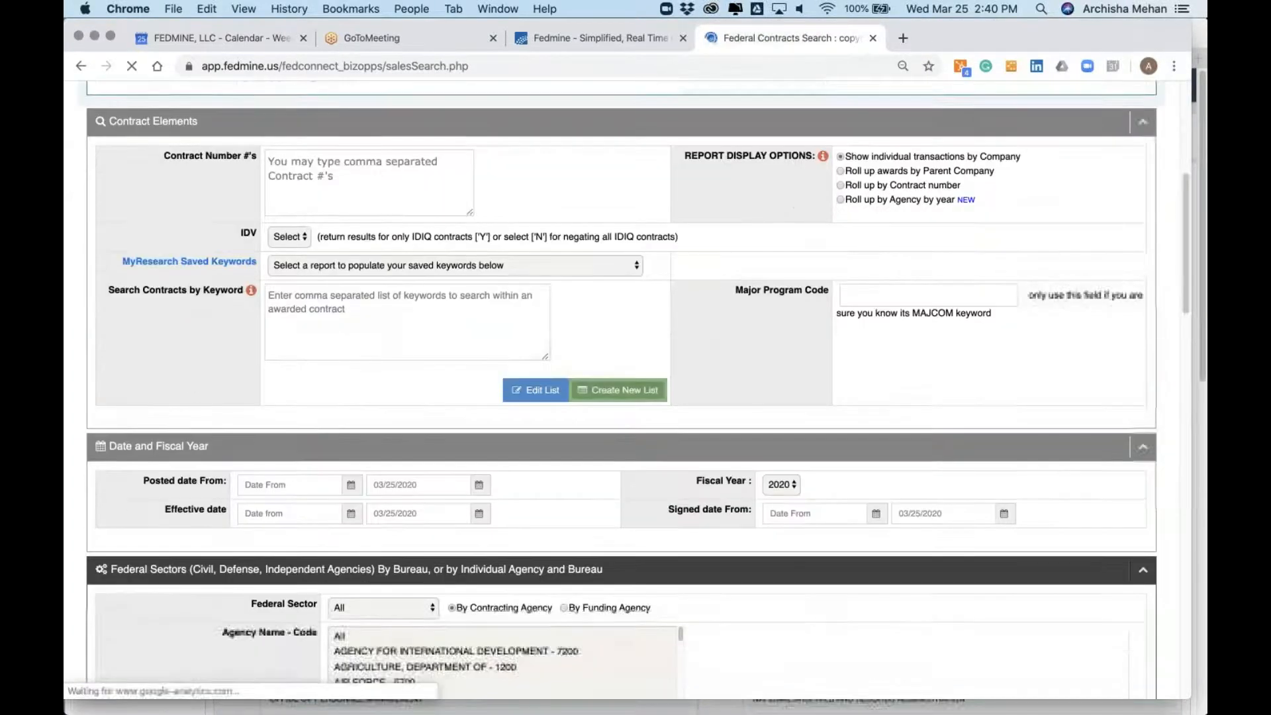
pyautogui.scroll(-5, 634, 390)
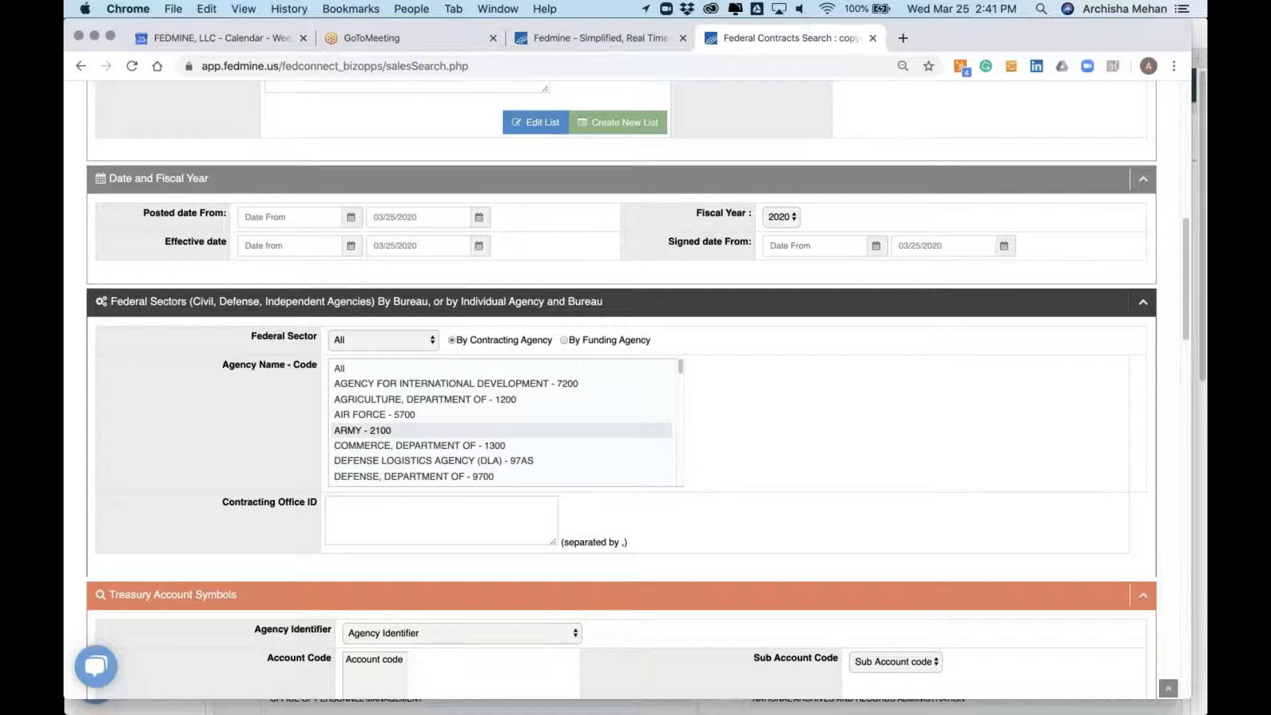
pyautogui.scroll(-3, 801, 458)
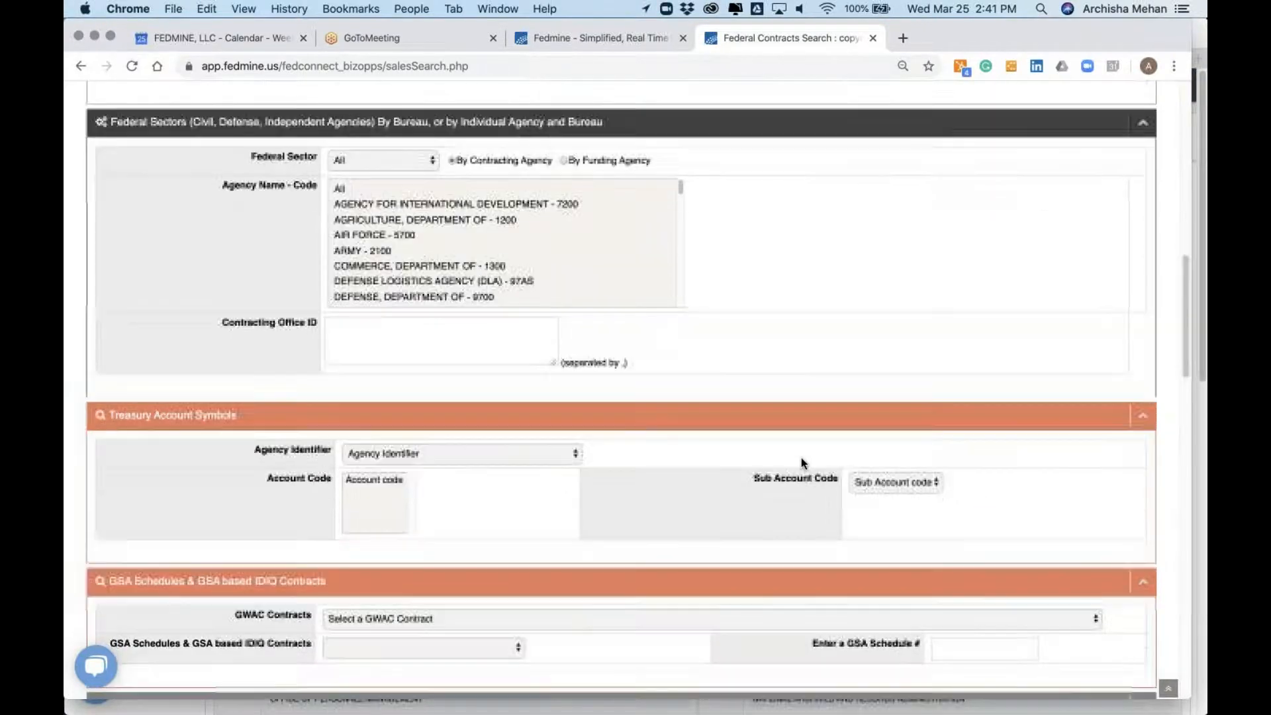
pyautogui.scroll(3, 801, 459)
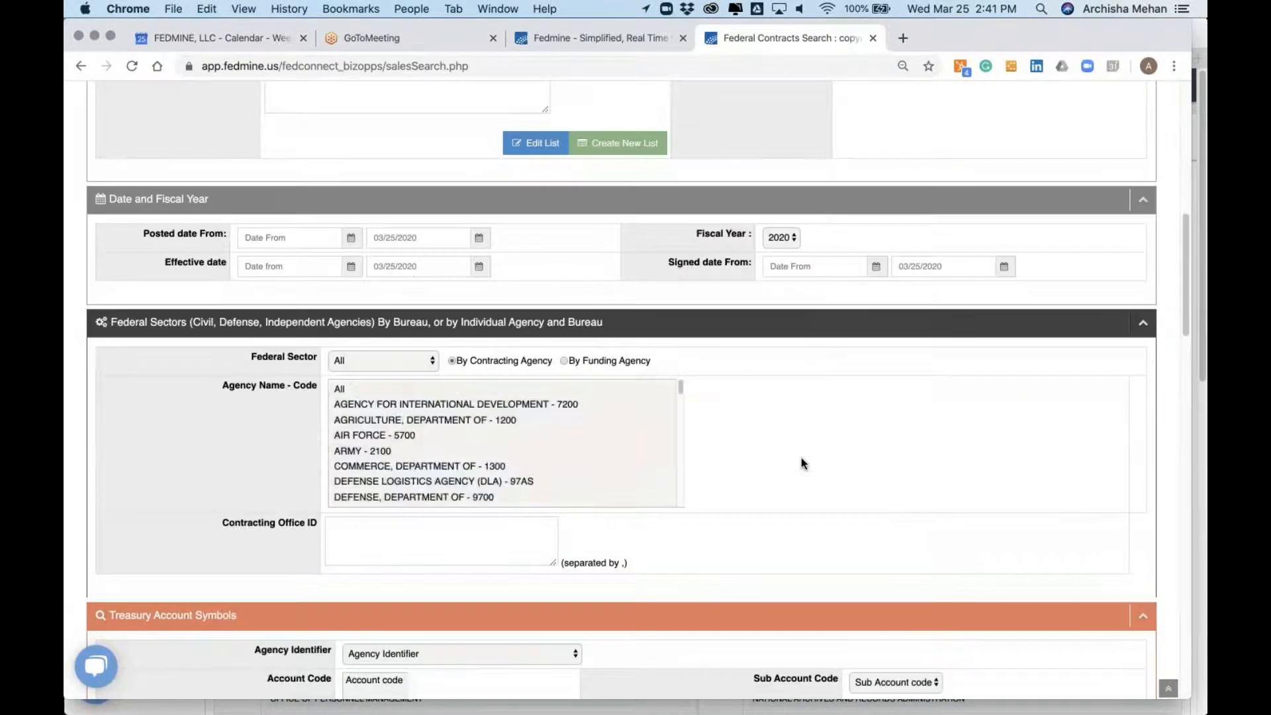
# - Select ARMY, try the USACE major command, bases and contracting office lists, then reset to MAJCOM
pyautogui.click(545, 453)
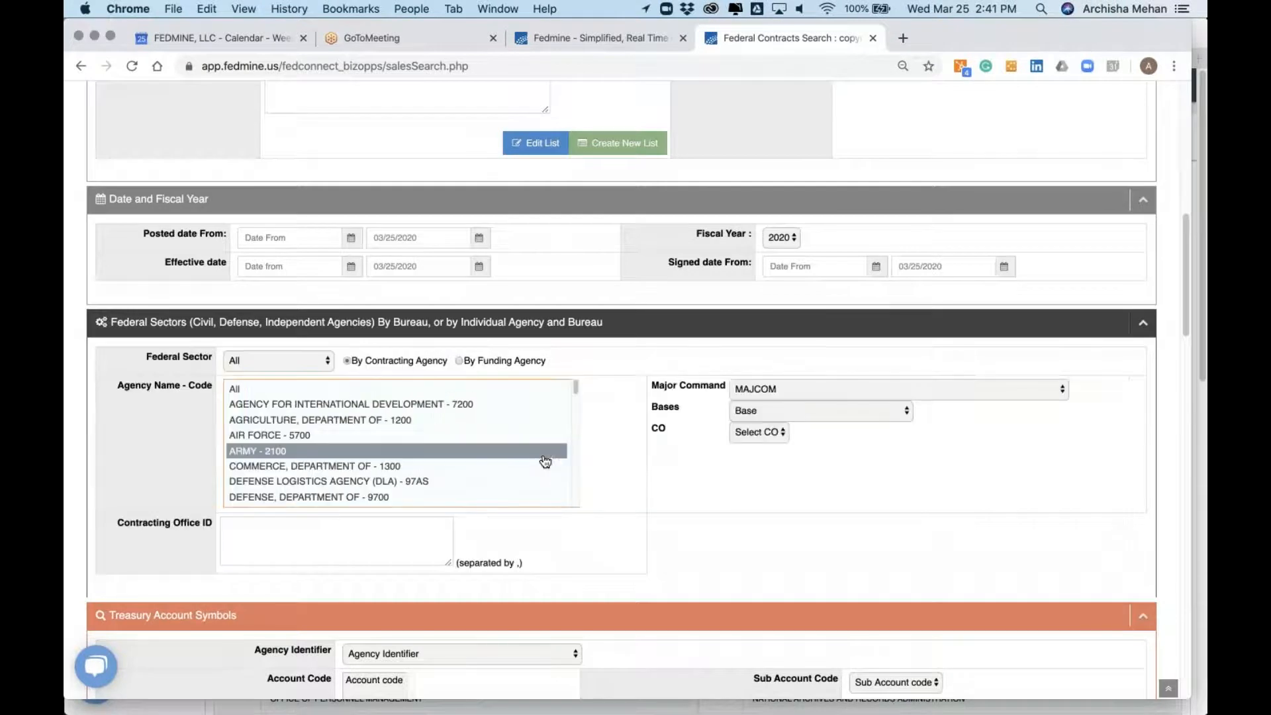
pyautogui.click(783, 389)
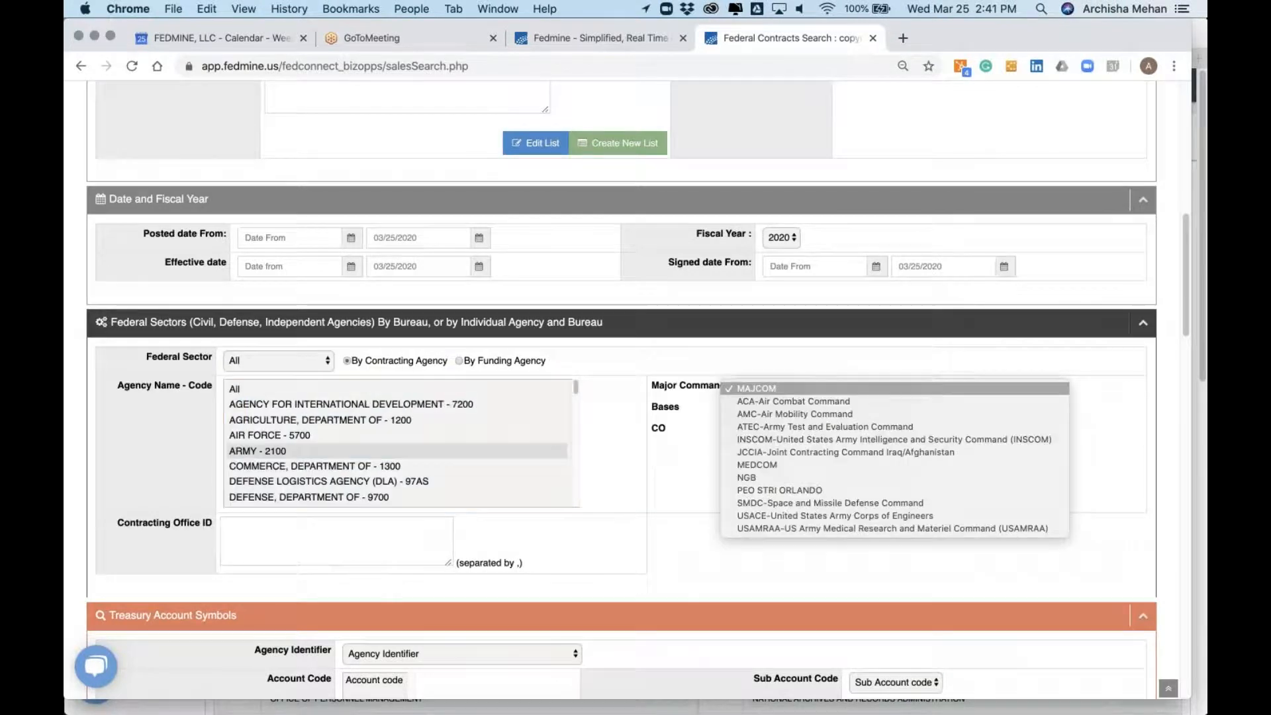
pyautogui.click(798, 518)
pyautogui.click(786, 410)
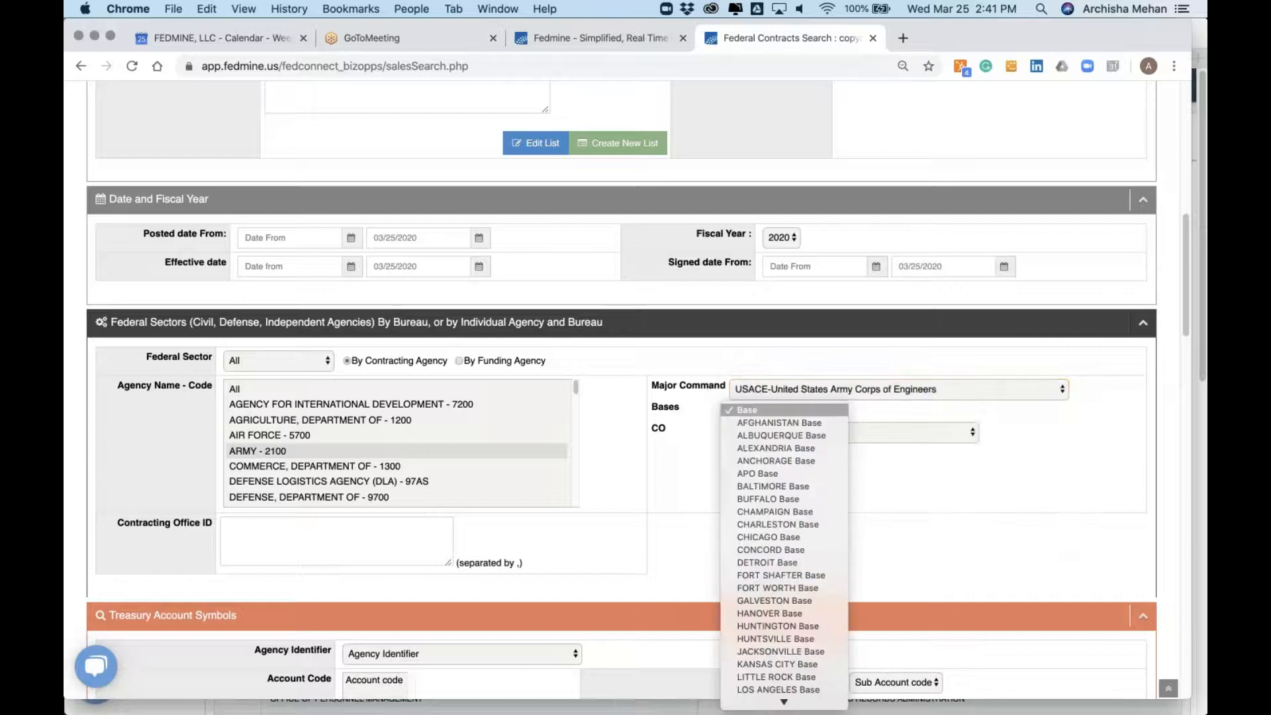
pyautogui.scroll(-5, 794, 618)
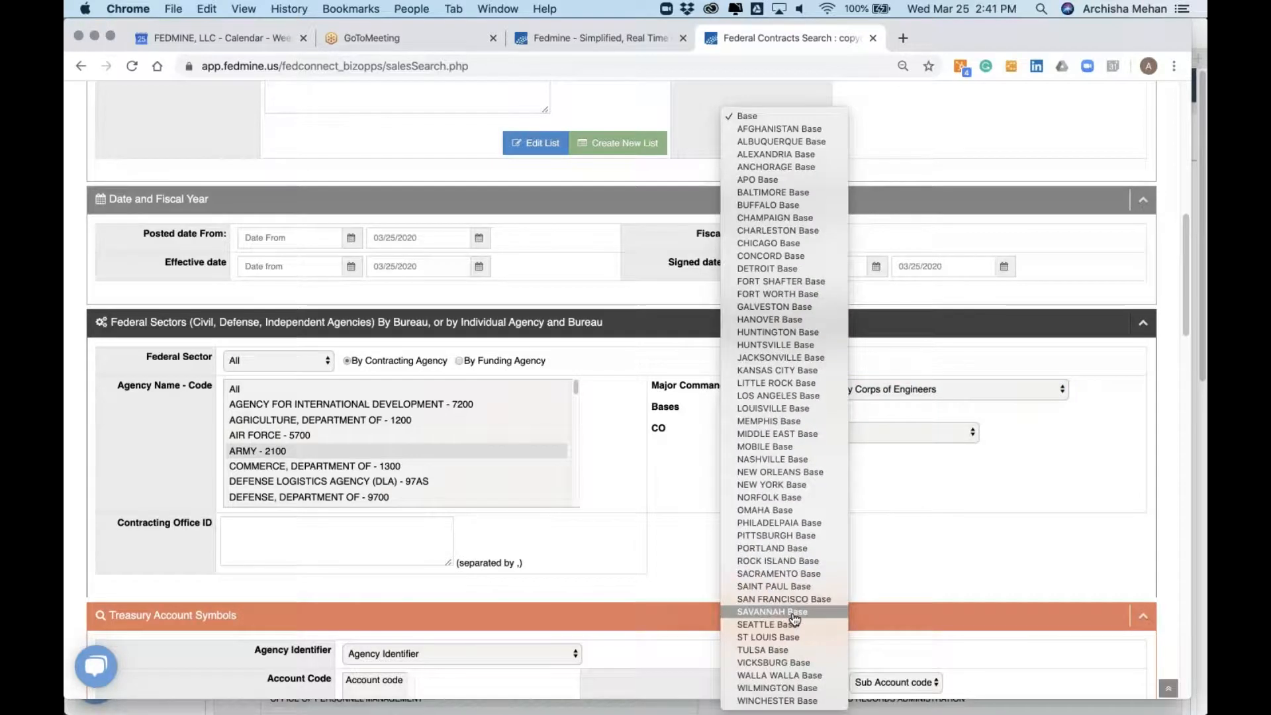
pyautogui.click(910, 468)
pyautogui.click(888, 432)
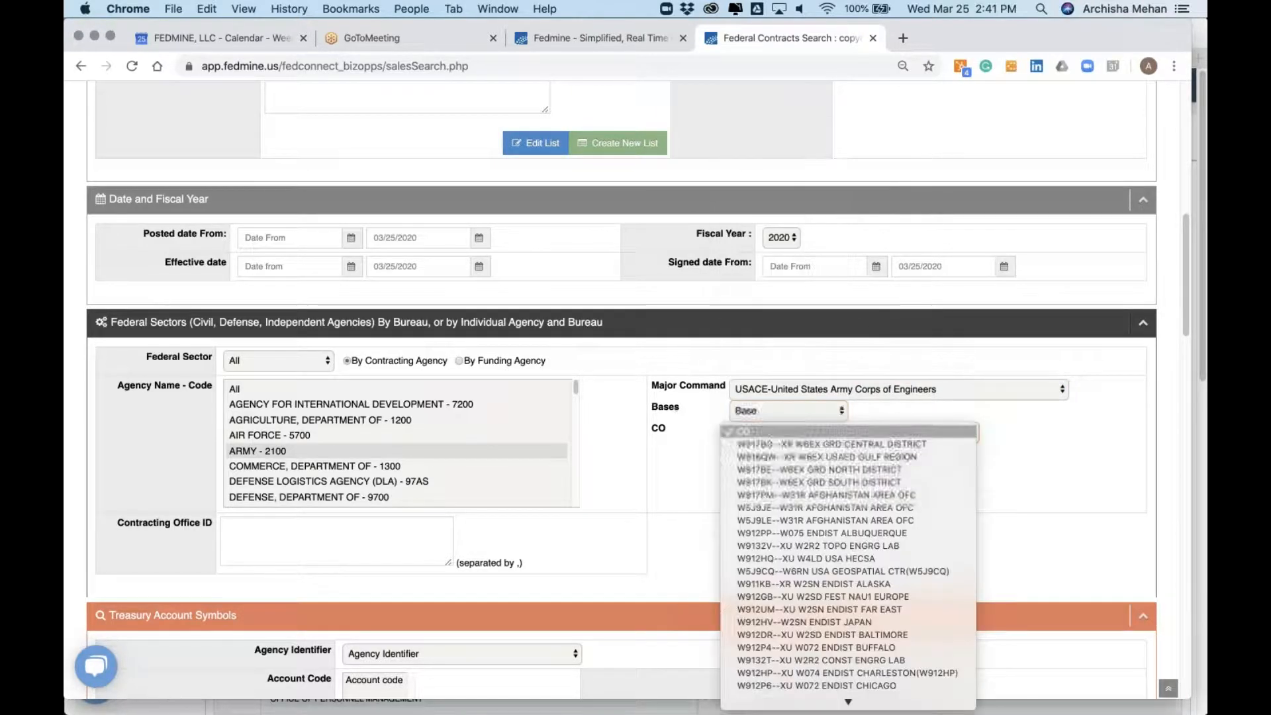
pyautogui.click(1048, 521)
pyautogui.click(837, 389)
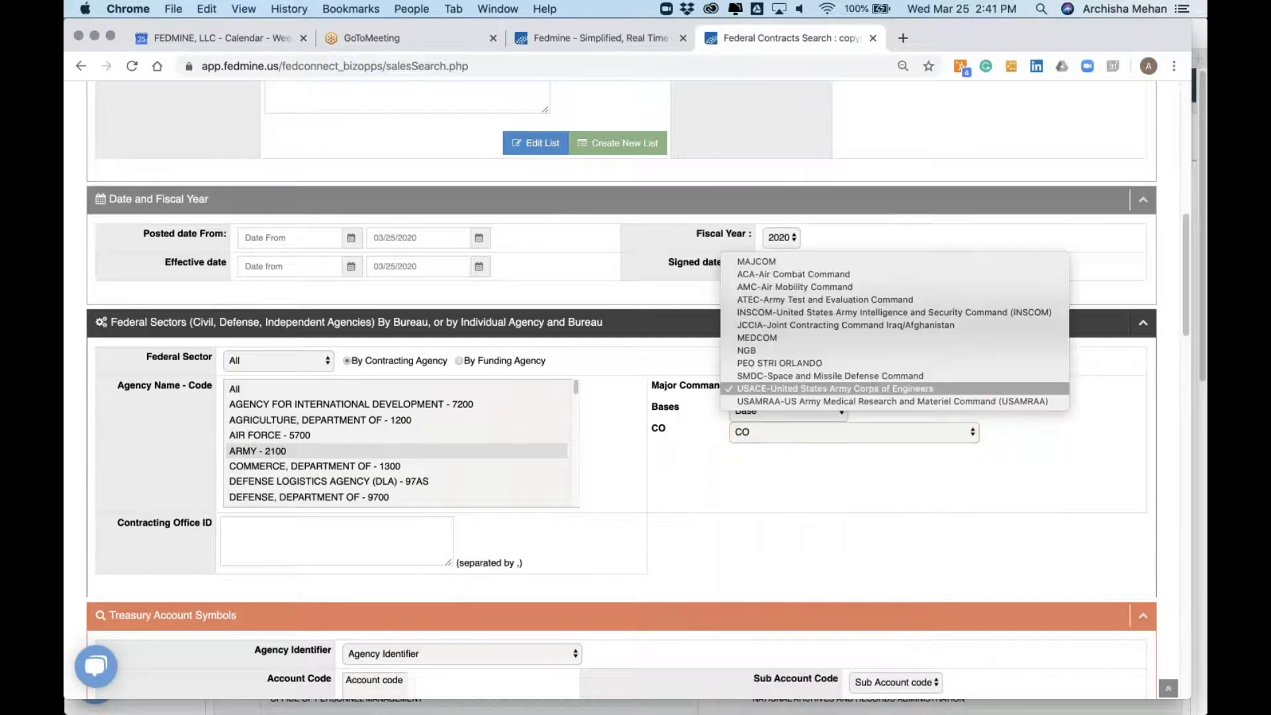
pyautogui.click(838, 262)
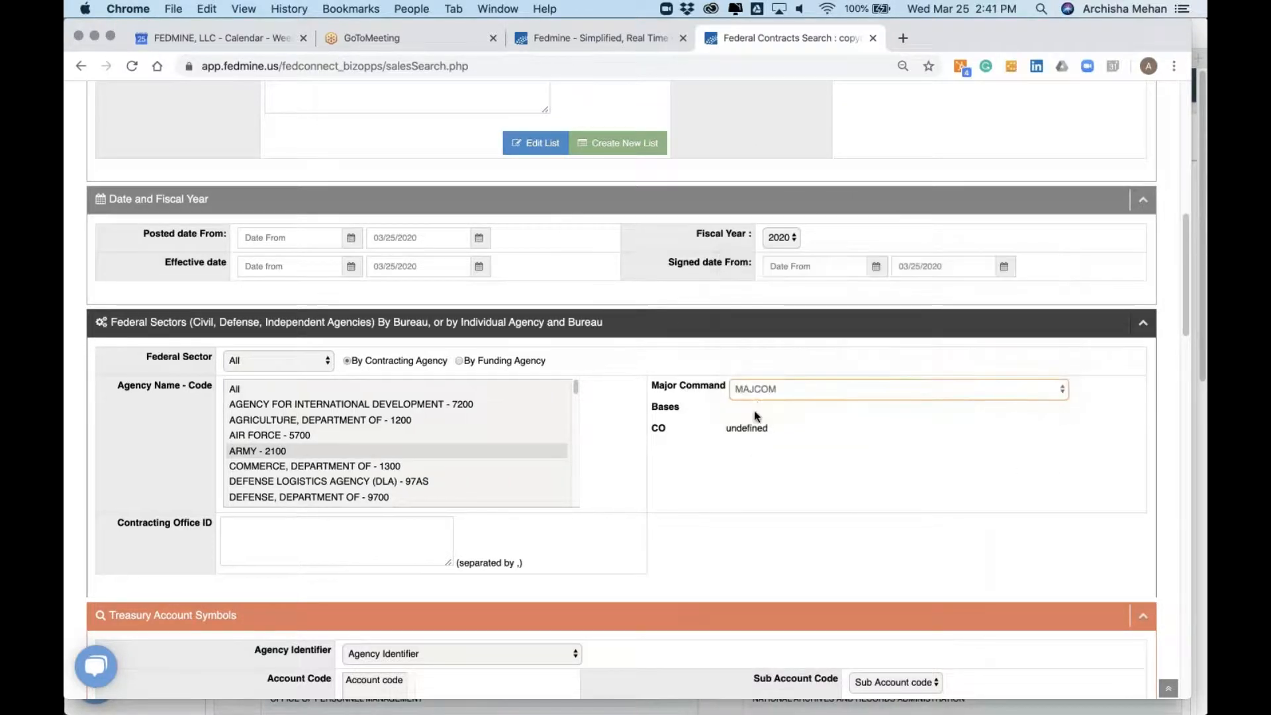
pyautogui.click(756, 401)
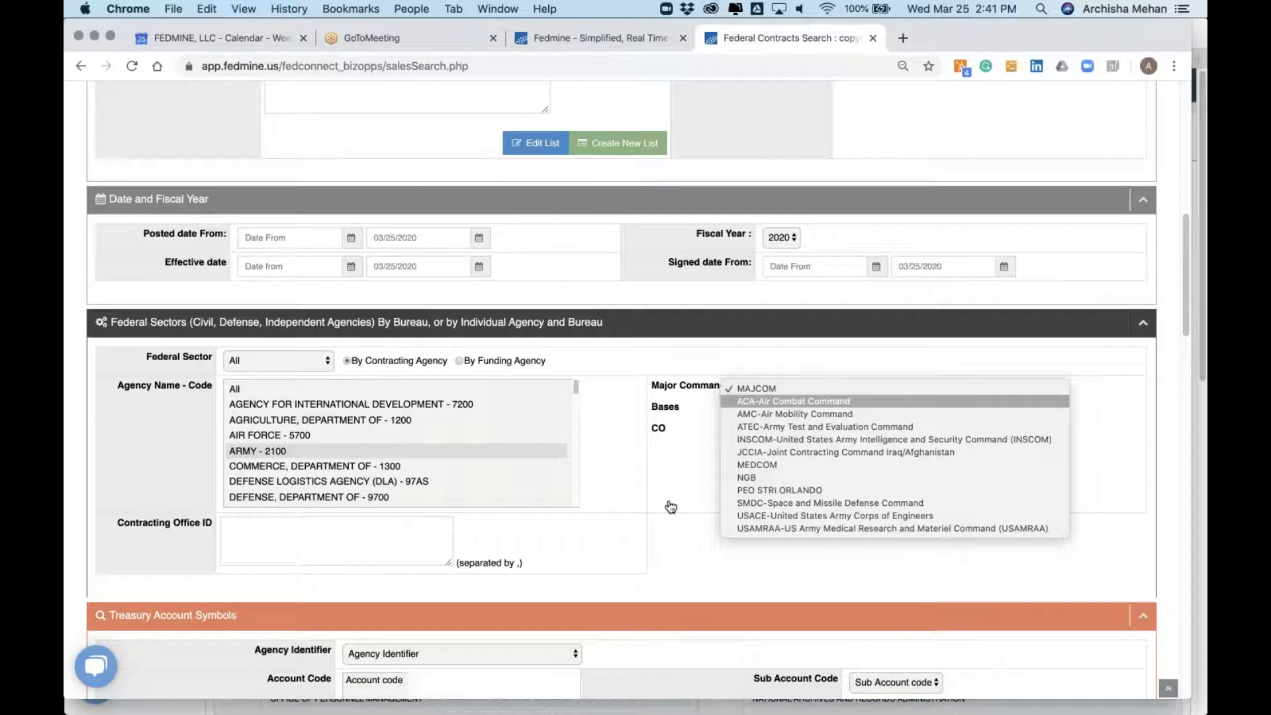
pyautogui.click(691, 546)
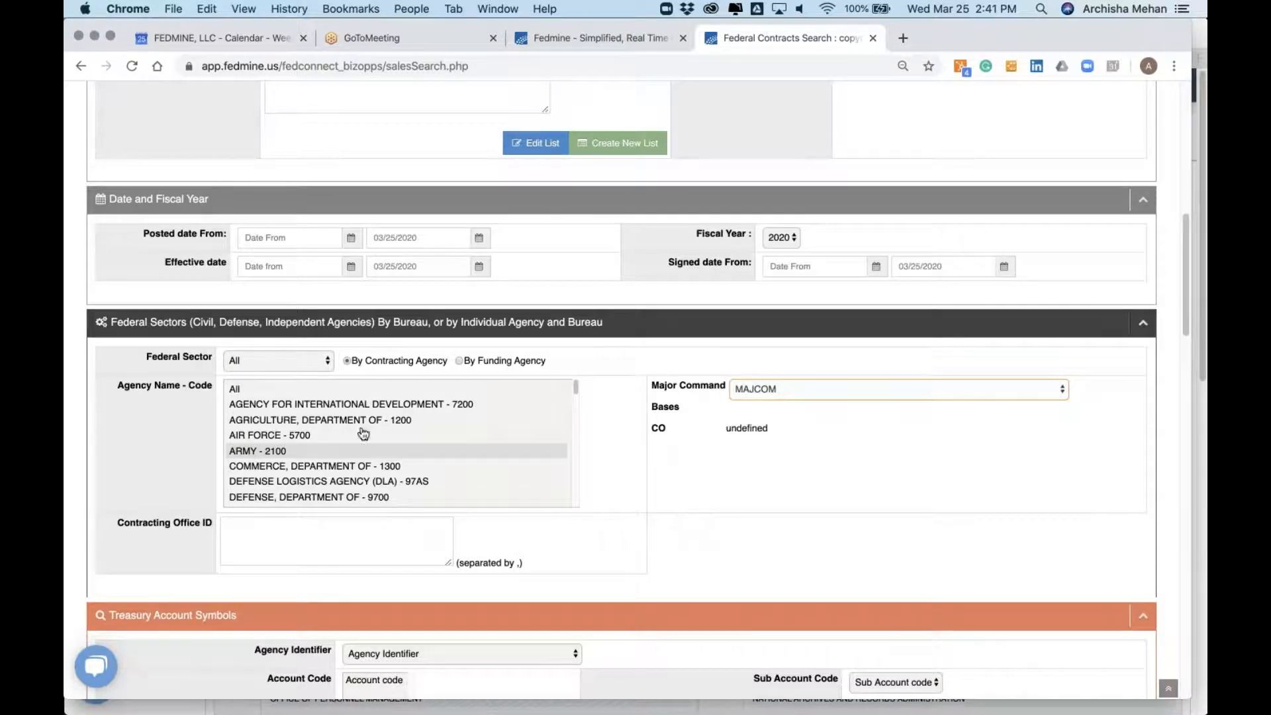
# - Reselect ARMY as the agency and choose REDSTONE ARSENAL as the base, keeping major command MAJCOM
pyautogui.click(351, 437)
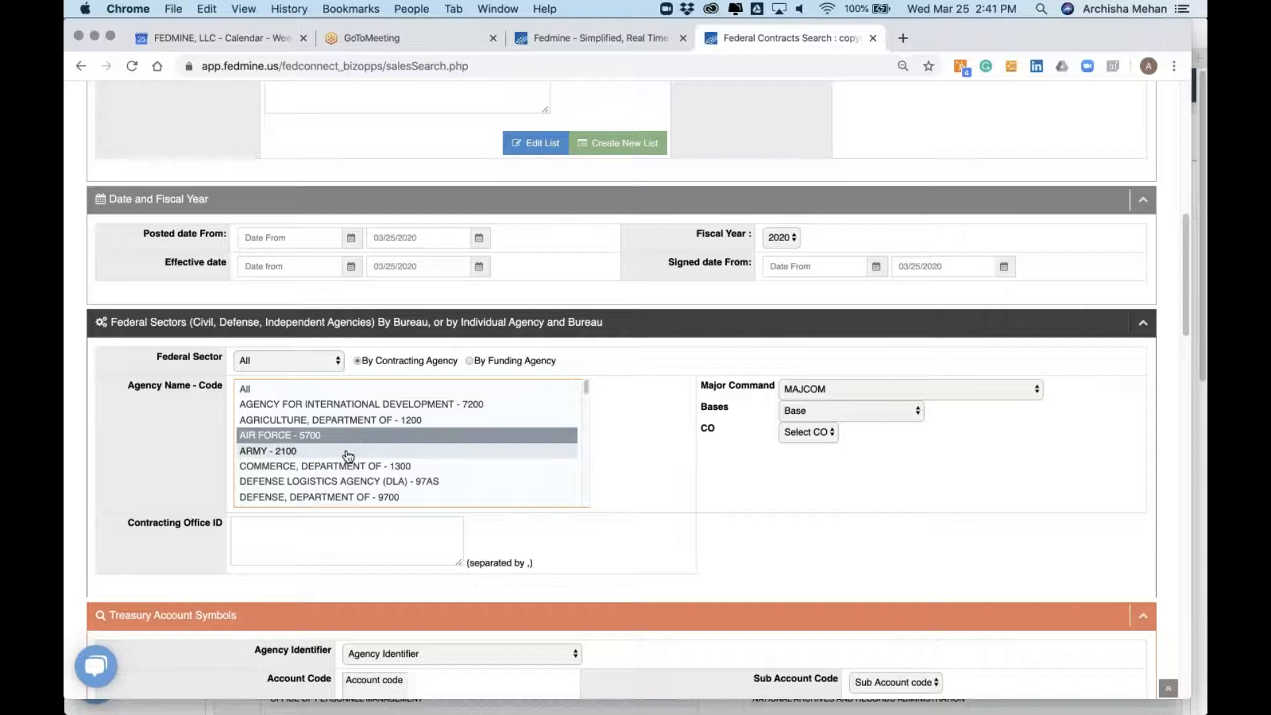
pyautogui.click(348, 452)
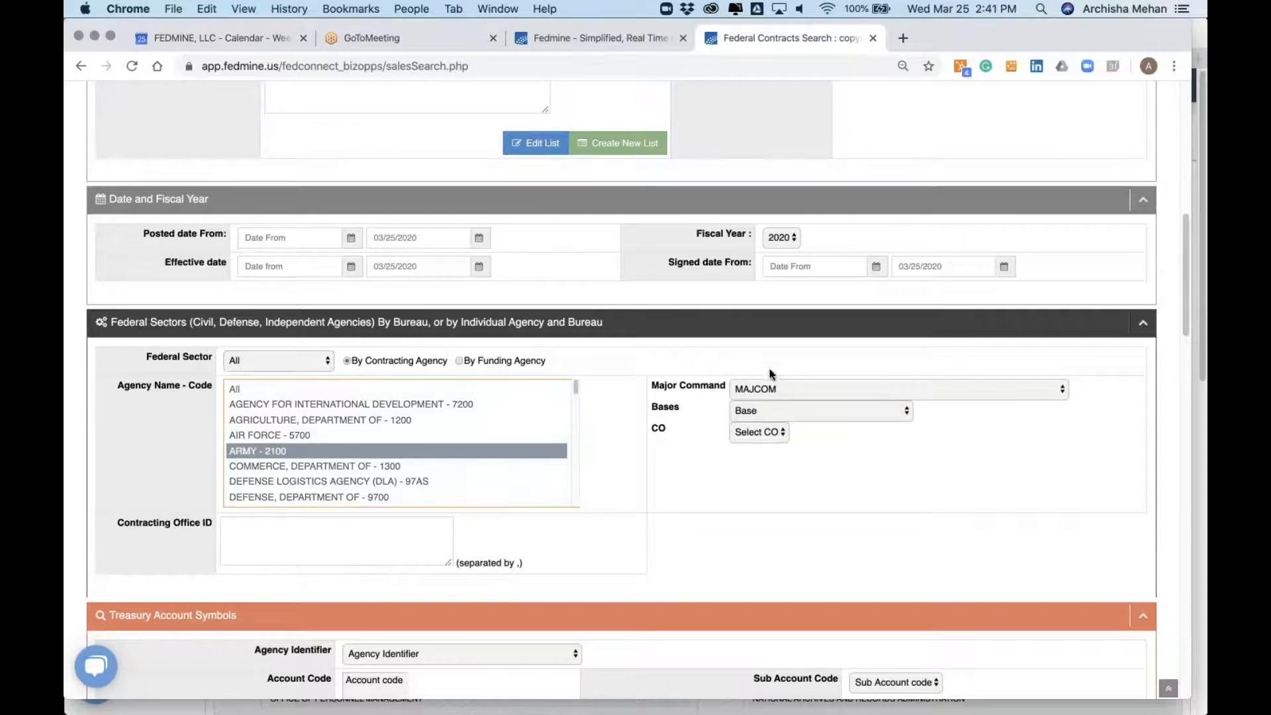
pyautogui.click(778, 417)
pyautogui.scroll(-5, 803, 646)
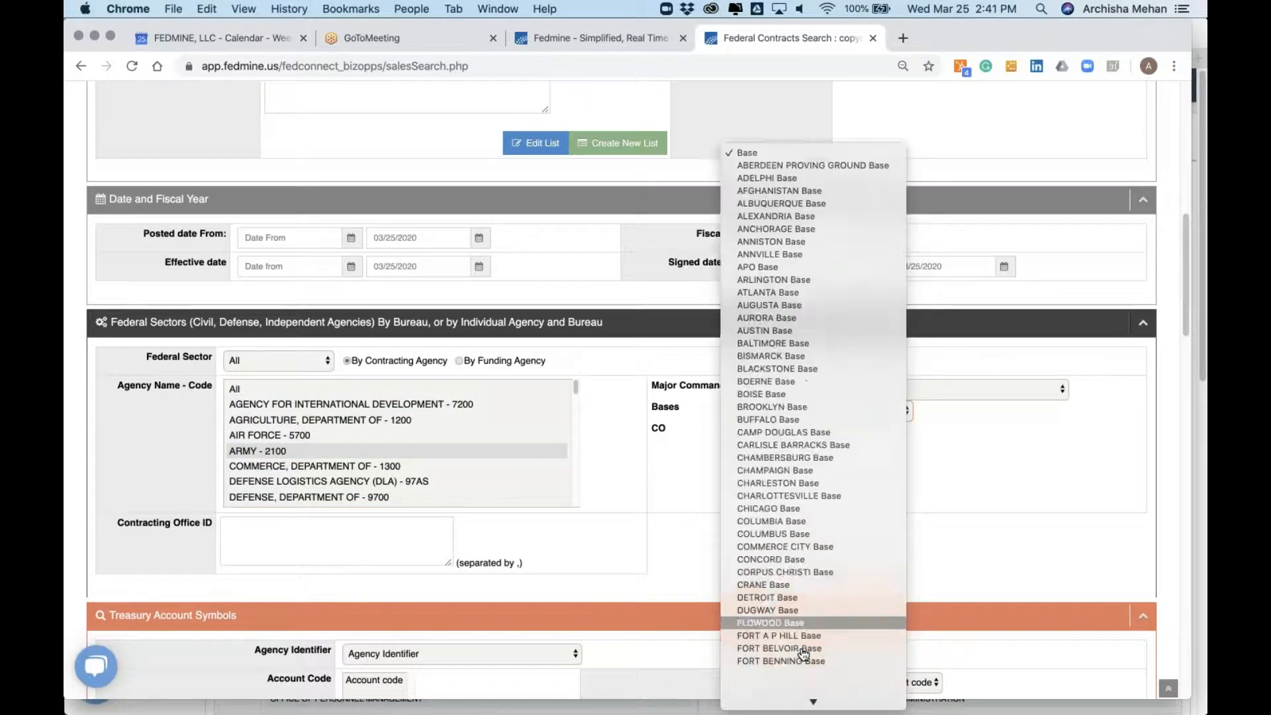
pyautogui.scroll(-5, 803, 654)
pyautogui.scroll(-10, 803, 654)
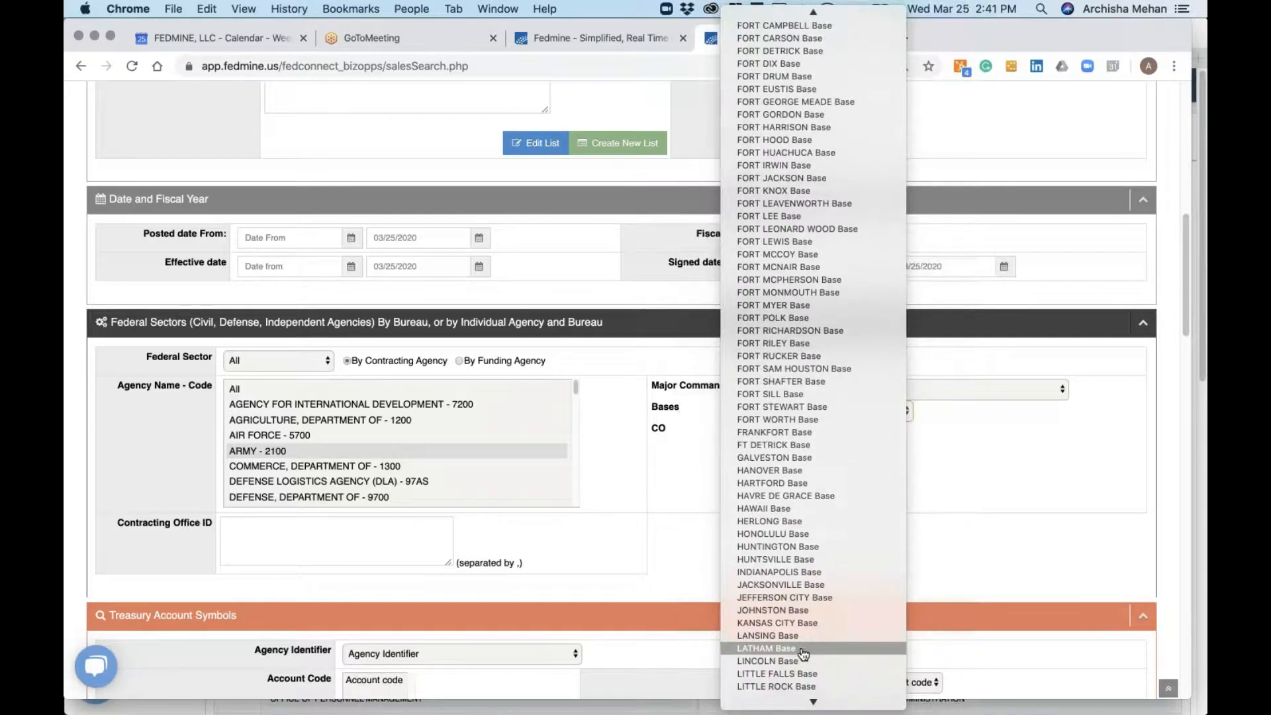
pyautogui.scroll(-7, 803, 654)
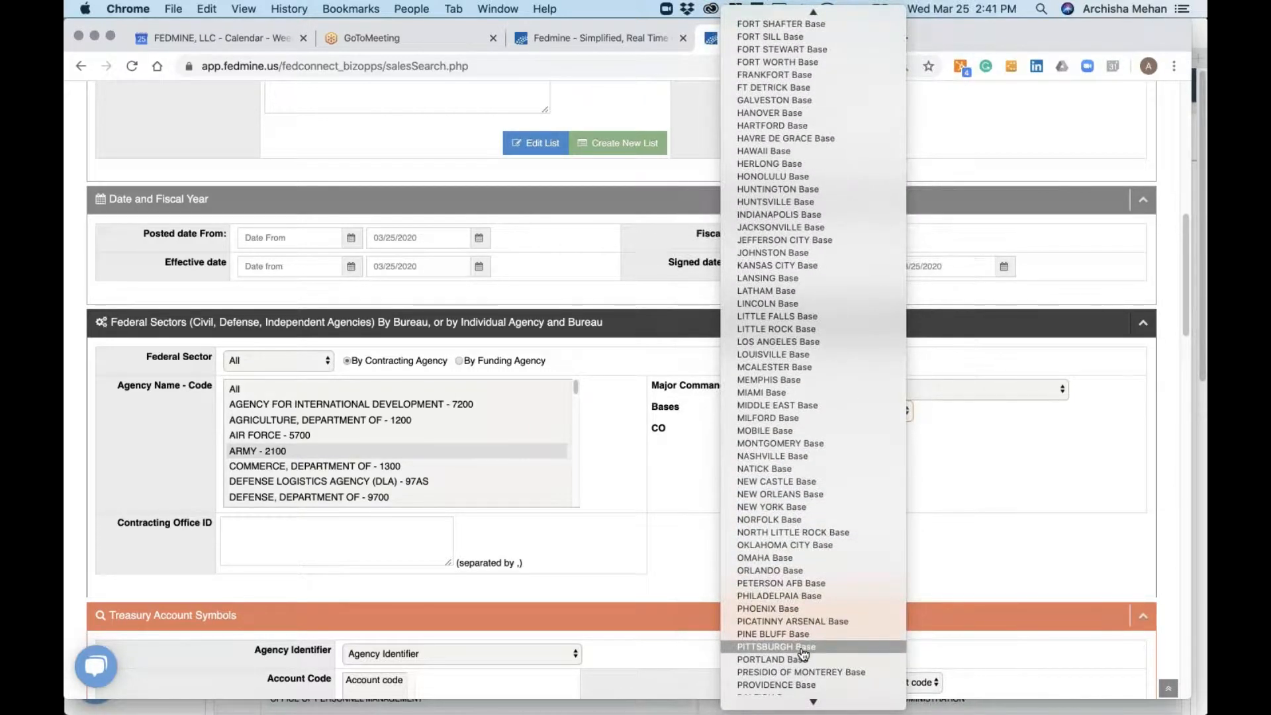
pyautogui.scroll(-2, 803, 654)
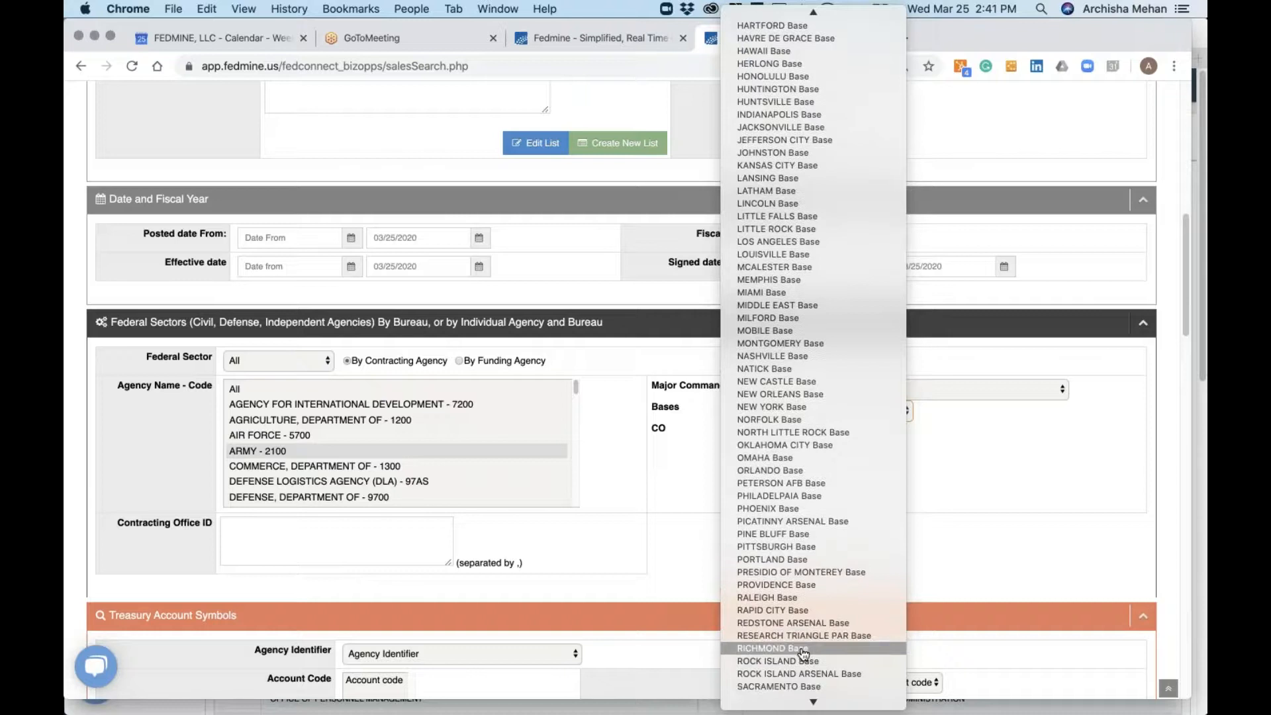
pyautogui.click(817, 624)
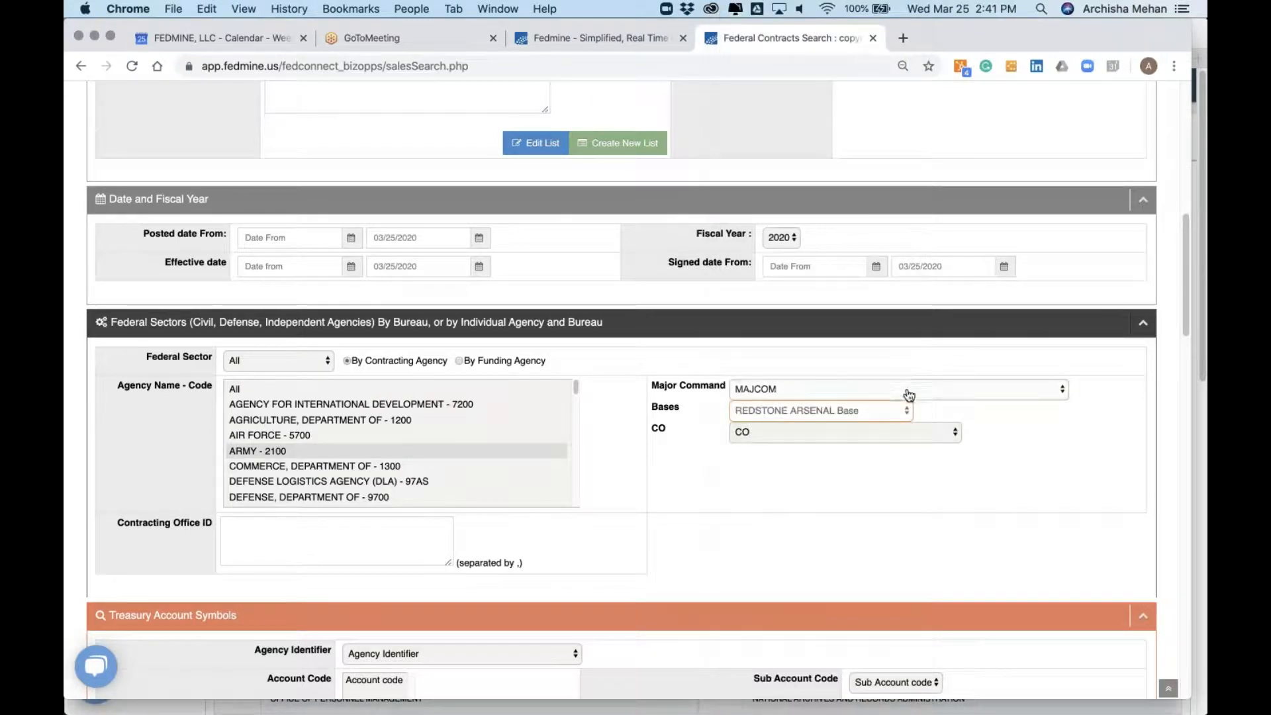
pyautogui.click(909, 395)
pyautogui.click(909, 390)
pyautogui.scroll(-7, 882, 497)
pyautogui.scroll(-15, 881, 502)
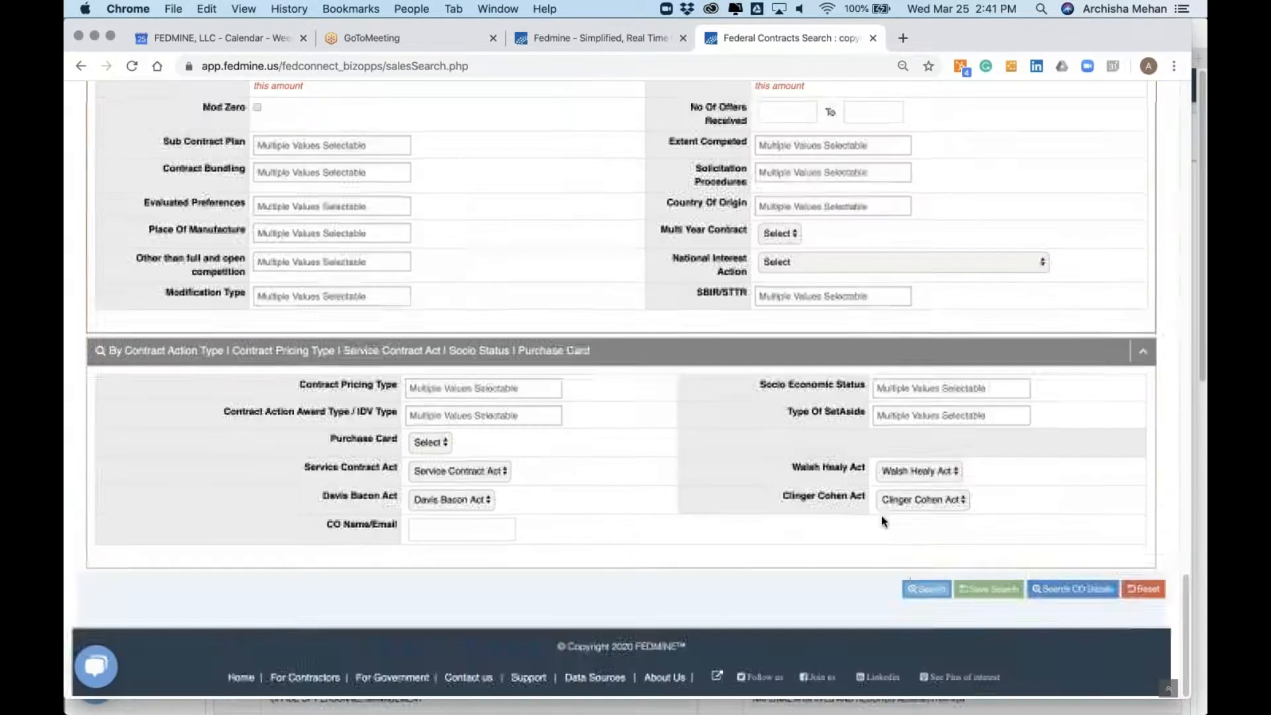
pyautogui.click(925, 590)
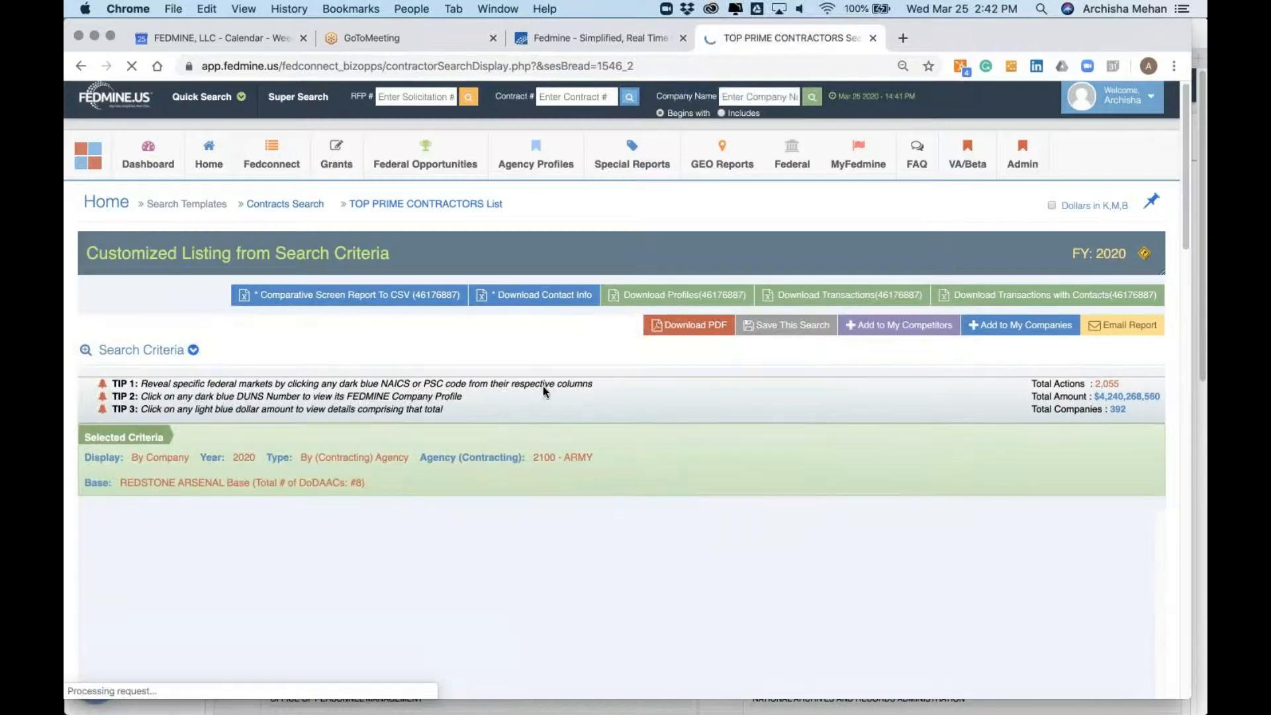
pyautogui.scroll(-3, 763, 386)
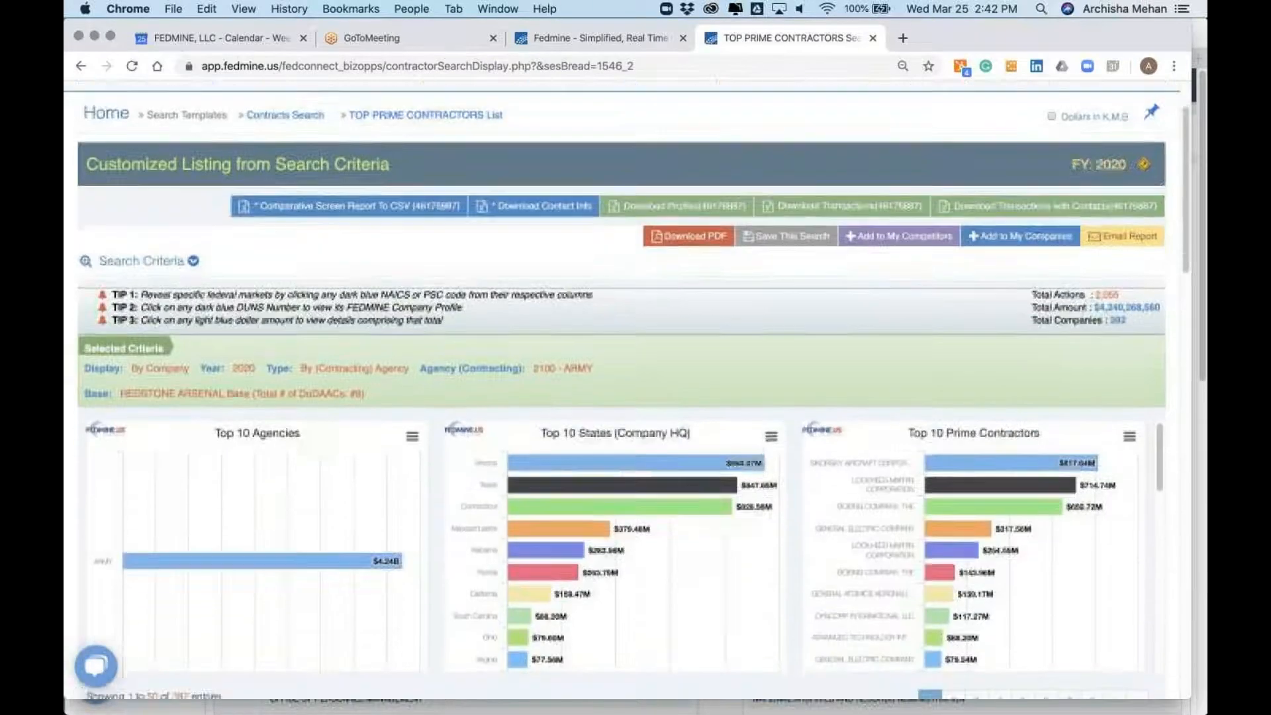
pyautogui.scroll(-1, 763, 387)
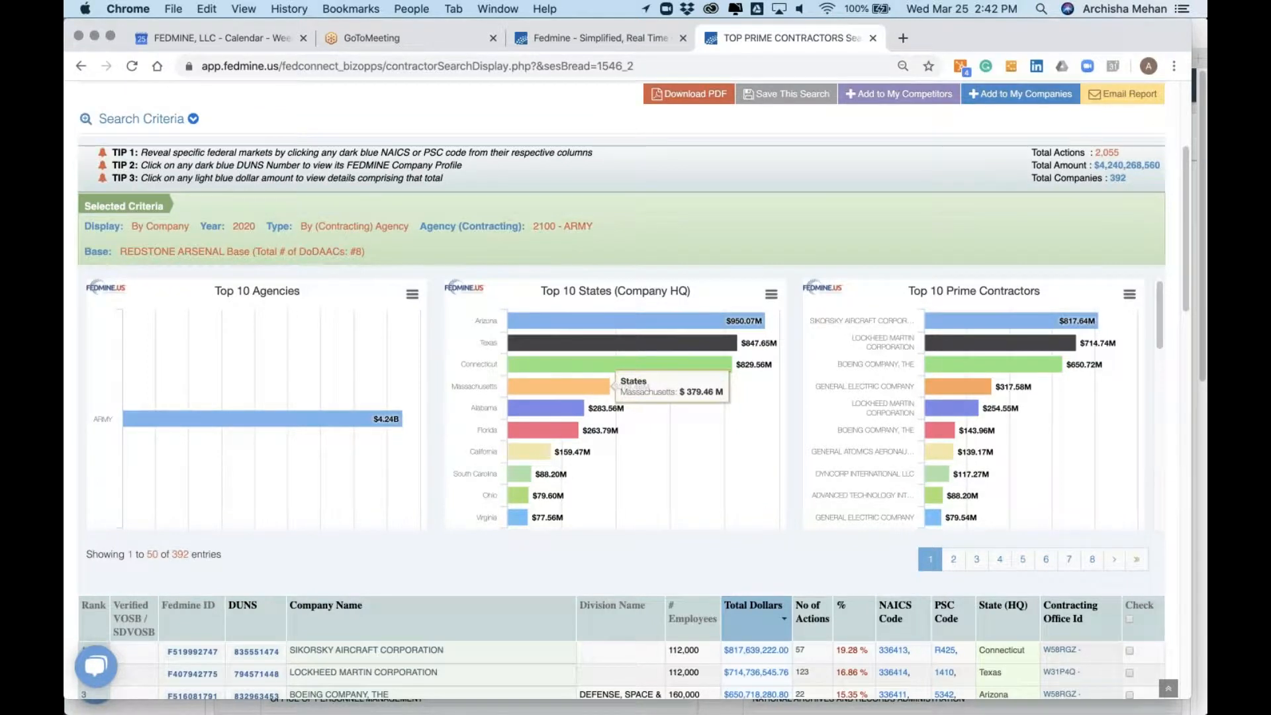
pyautogui.scroll(-1, 632, 213)
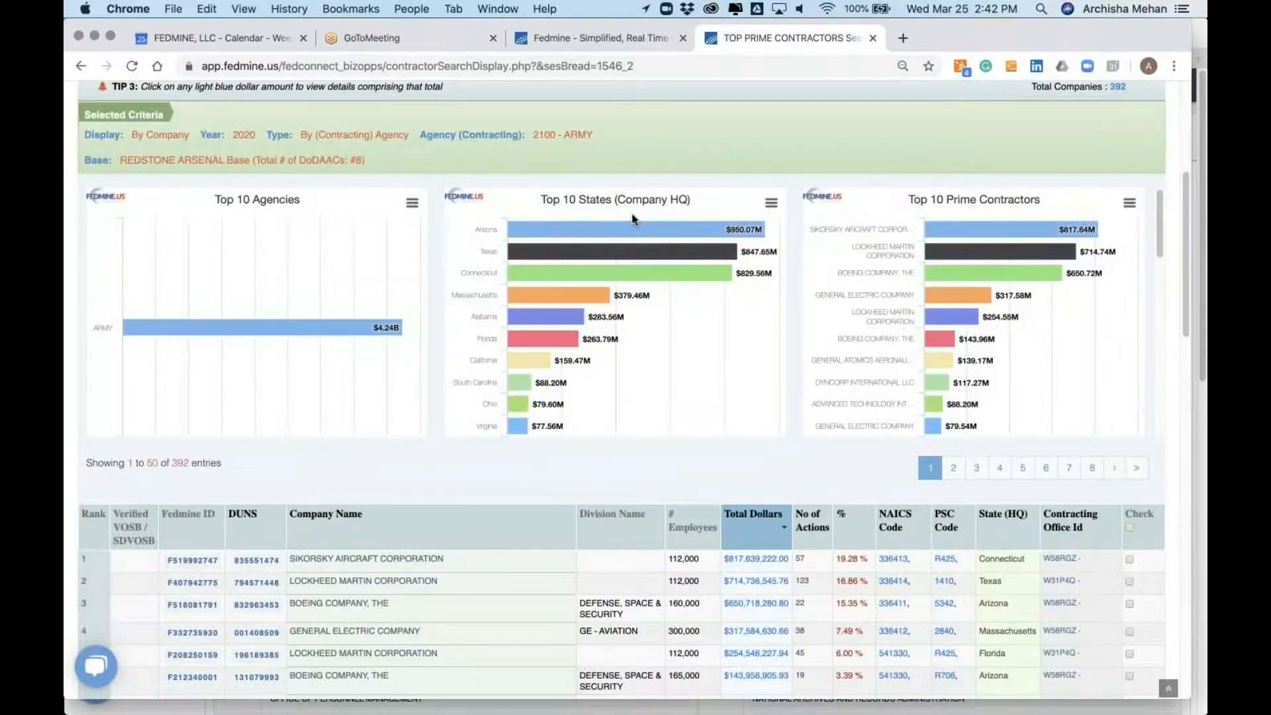
pyautogui.scroll(1, 631, 213)
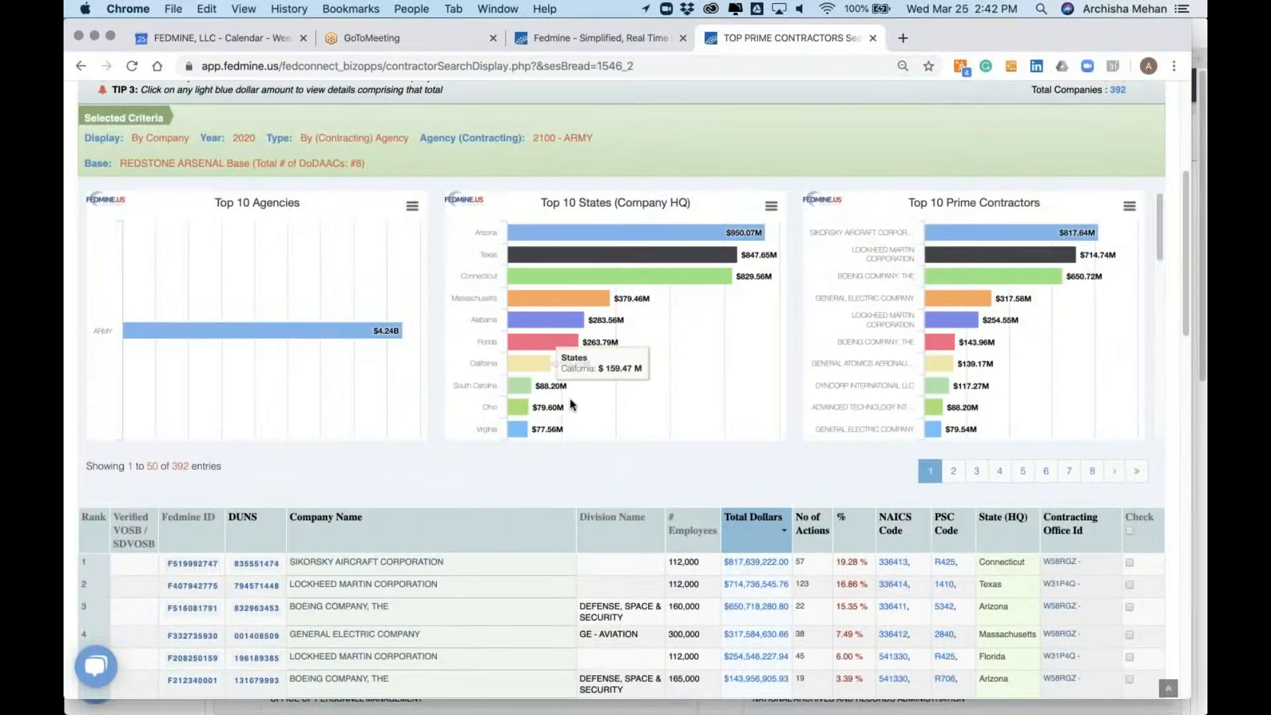
pyautogui.scroll(1, 573, 405)
pyautogui.scroll(1, 573, 404)
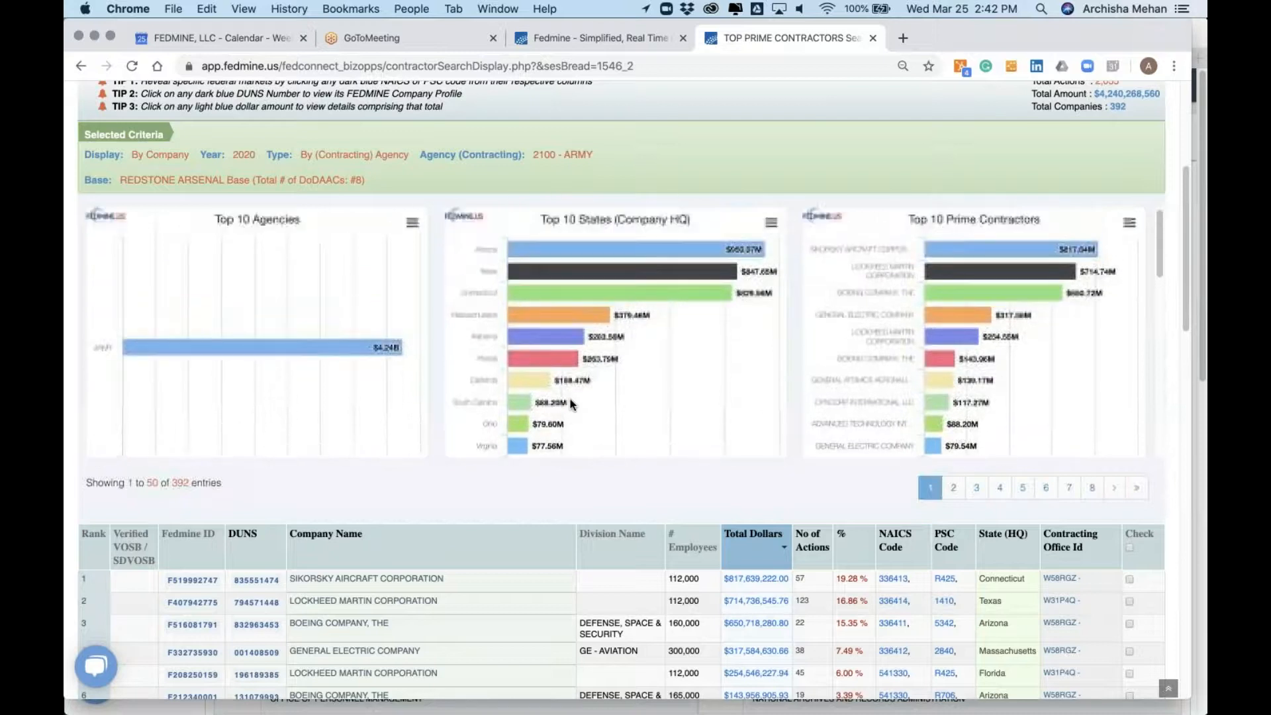
pyautogui.scroll(-5, 571, 401)
pyautogui.scroll(-2, 570, 399)
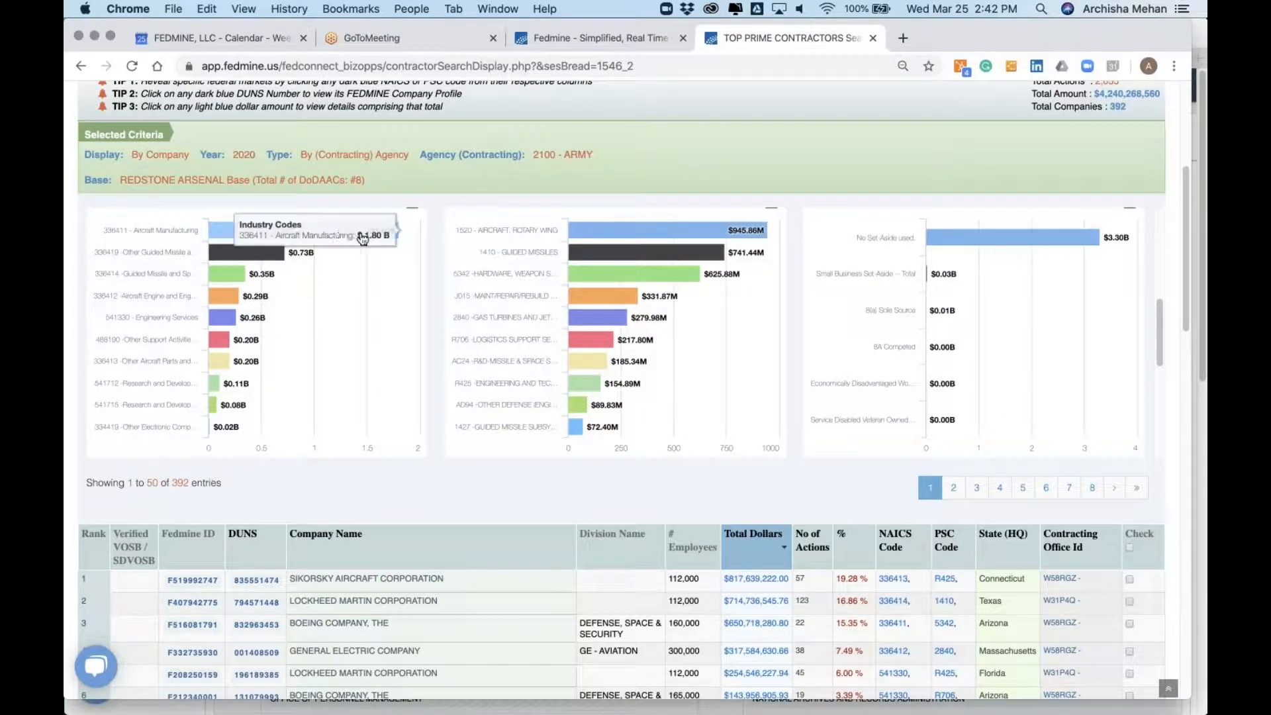
pyautogui.moveTo(232, 323)
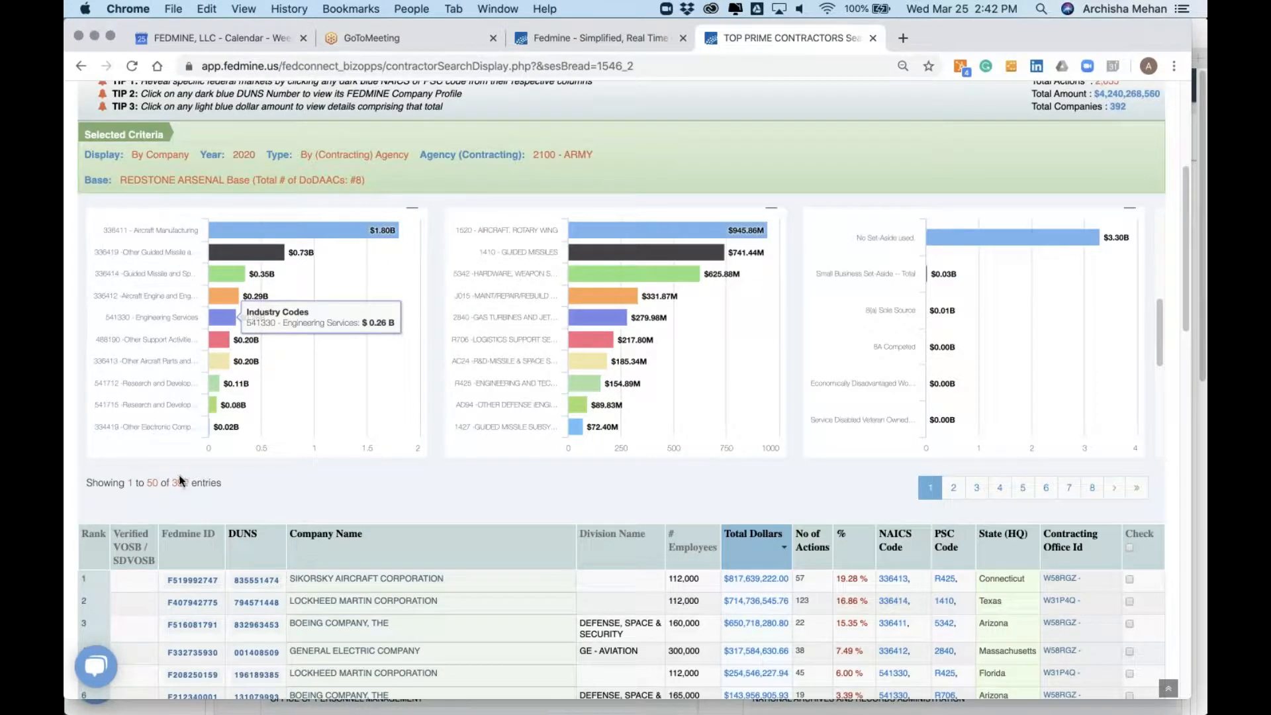
pyautogui.scroll(-3, 352, 417)
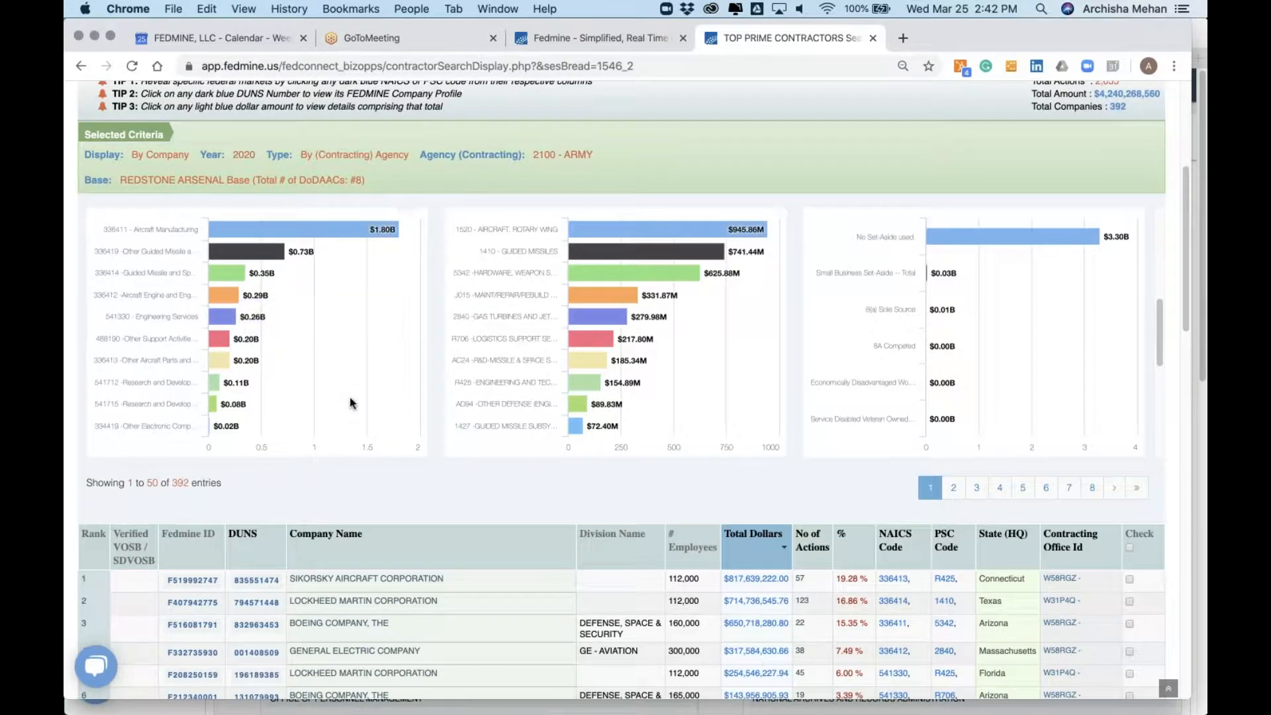
pyautogui.scroll(-3, 352, 403)
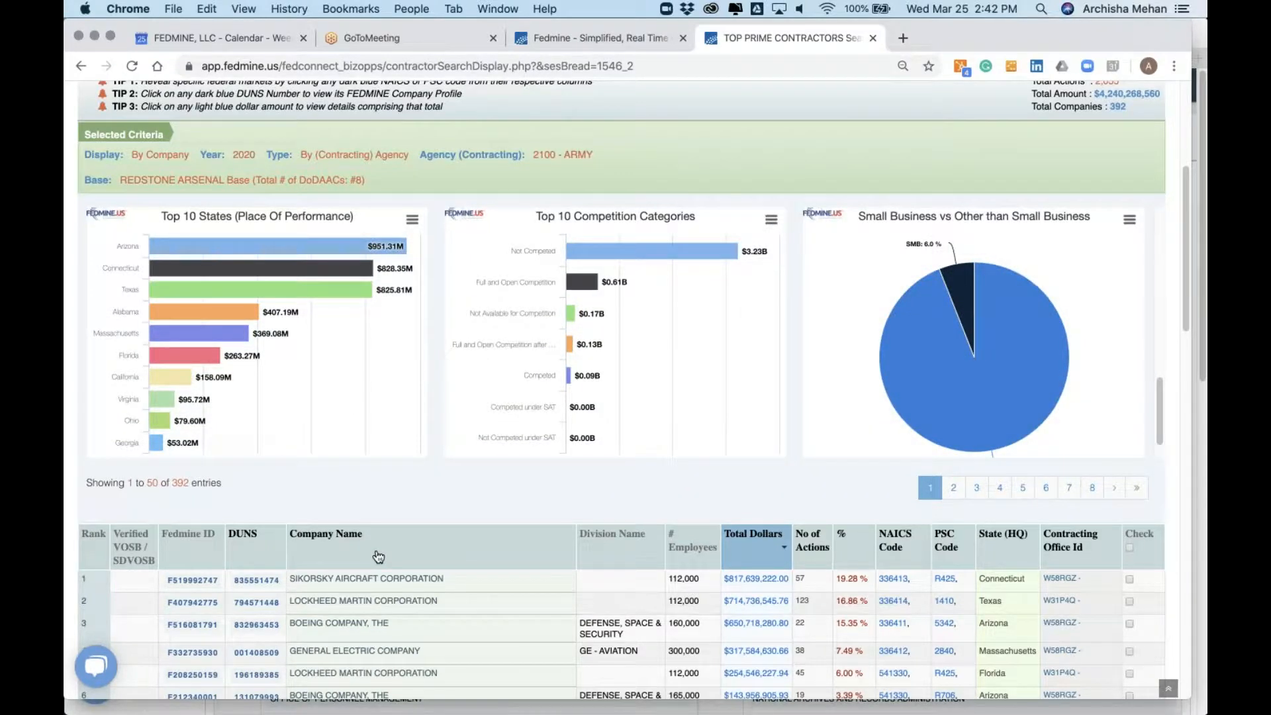
pyautogui.scroll(3, 378, 556)
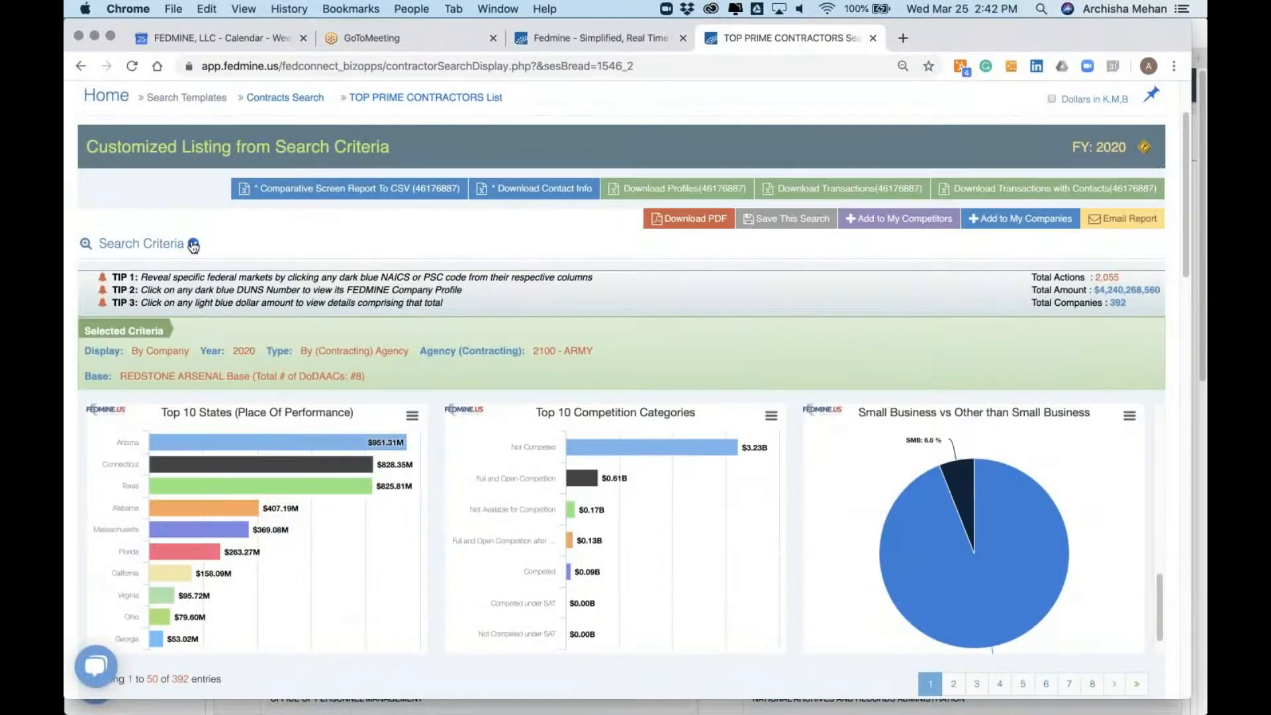
# - Go back to the Contracts Search form and reselect ARMY - 2100 with the REDSTONE ARSENAL base
pyautogui.click(82, 67)
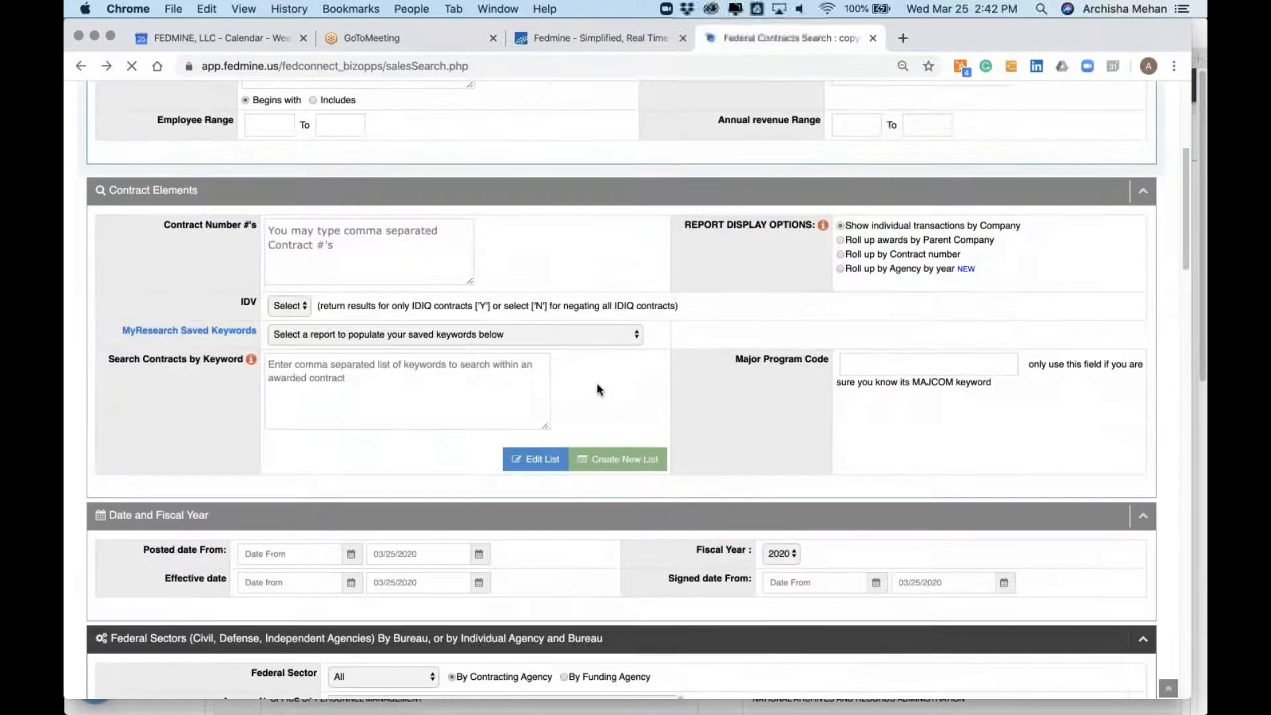
pyautogui.scroll(-5, 597, 389)
pyautogui.scroll(-3, 597, 390)
pyautogui.scroll(1, 597, 389)
pyautogui.scroll(3, 554, 432)
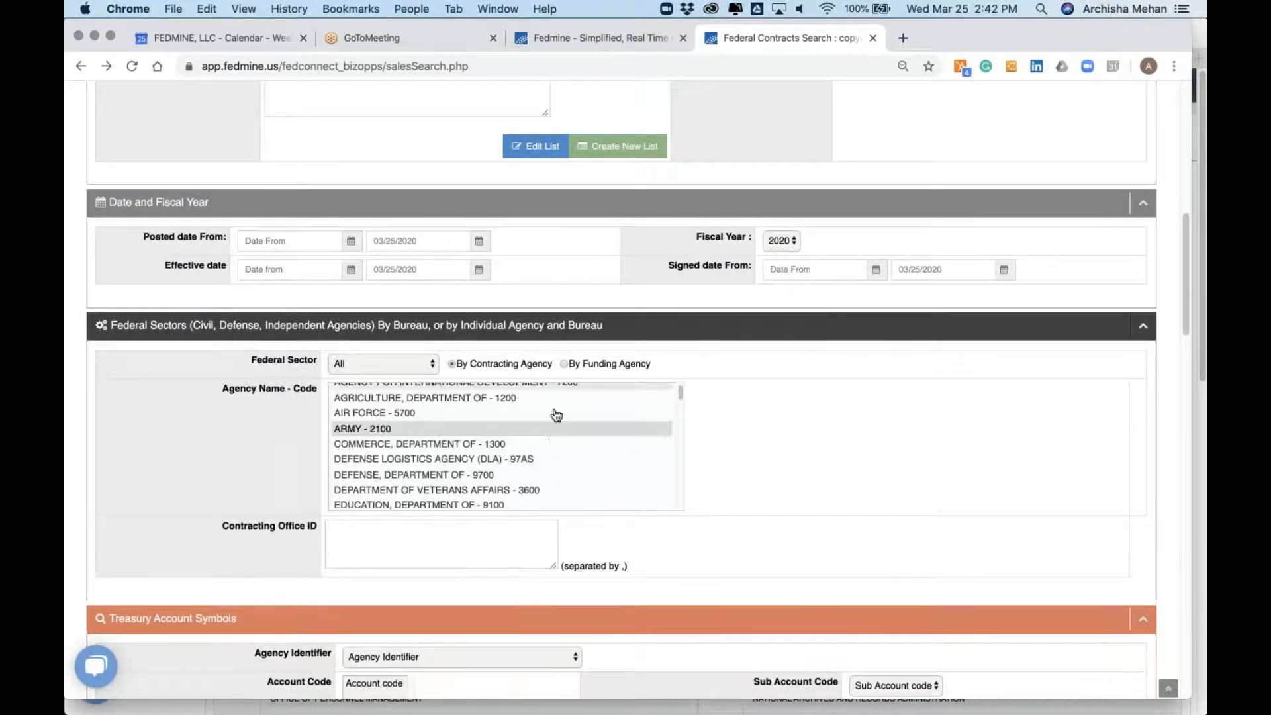
pyautogui.click(559, 427)
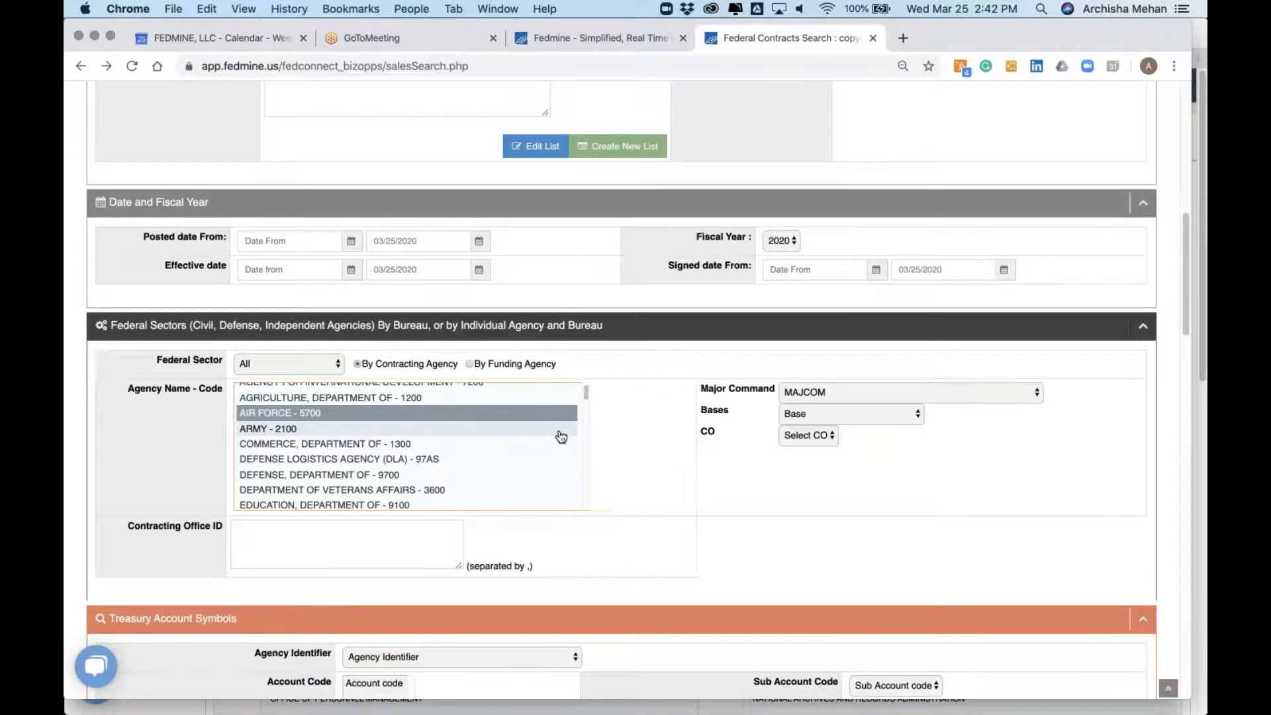
pyautogui.click(786, 416)
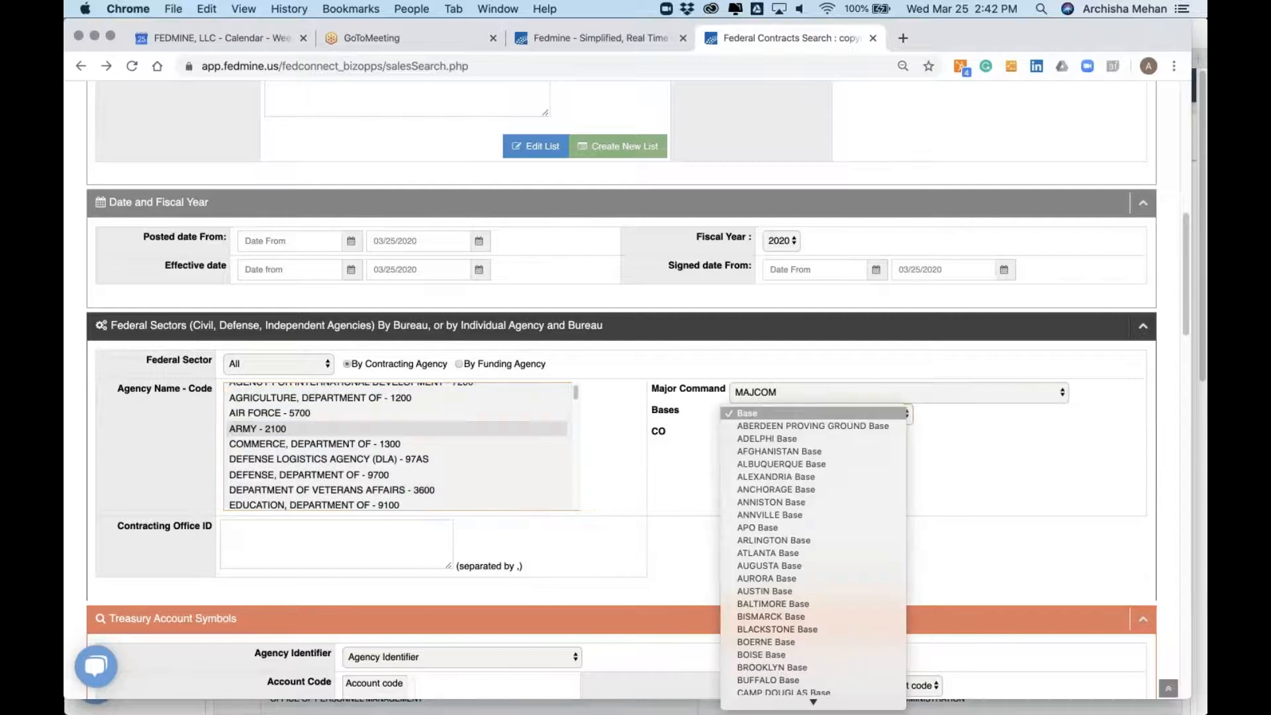
pyautogui.scroll(-10, 808, 589)
pyautogui.scroll(-15, 808, 589)
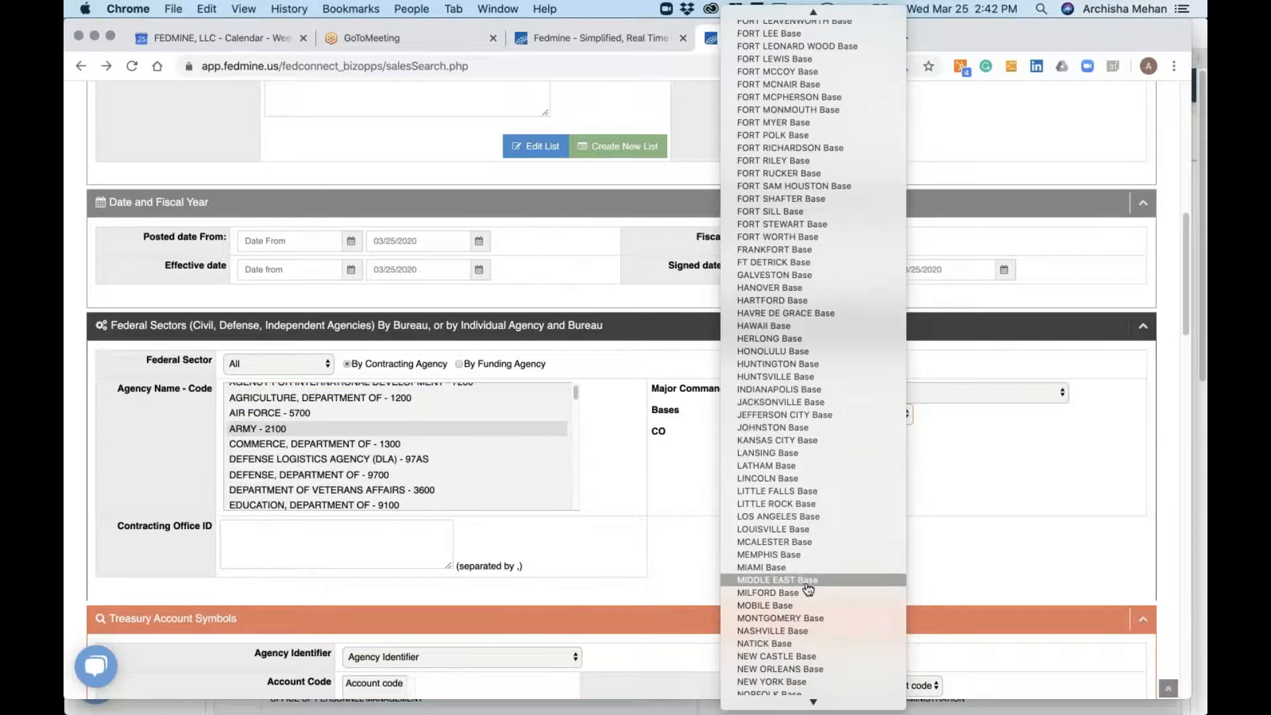
pyautogui.scroll(-10, 808, 588)
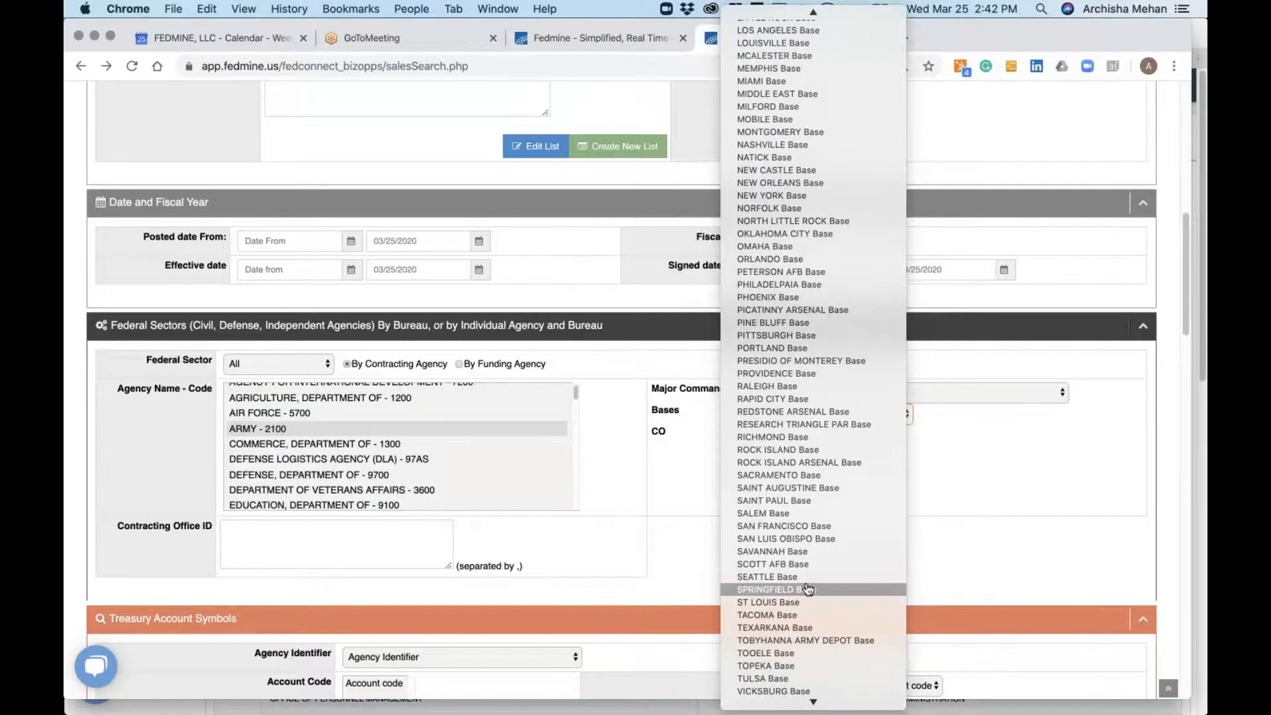
pyautogui.click(821, 411)
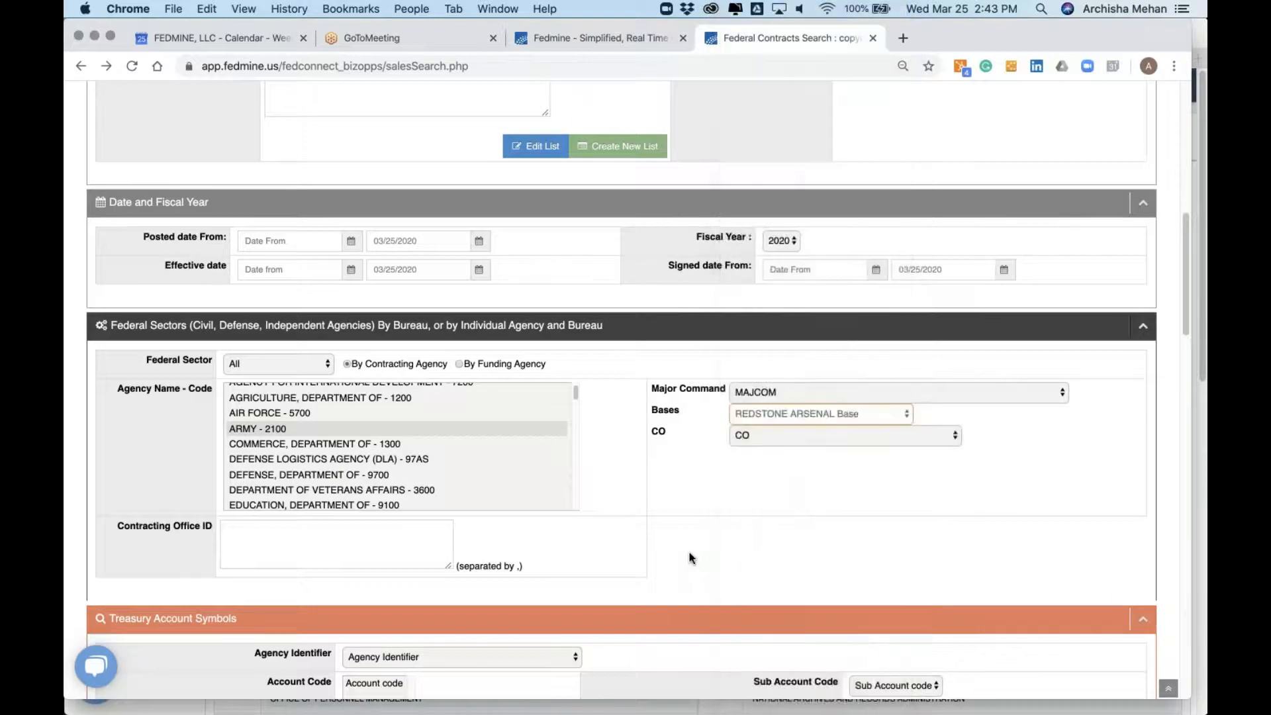
# - Enter NAICS code 562910 in the search criteria
pyautogui.scroll(-6, 689, 552)
pyautogui.scroll(-10, 690, 552)
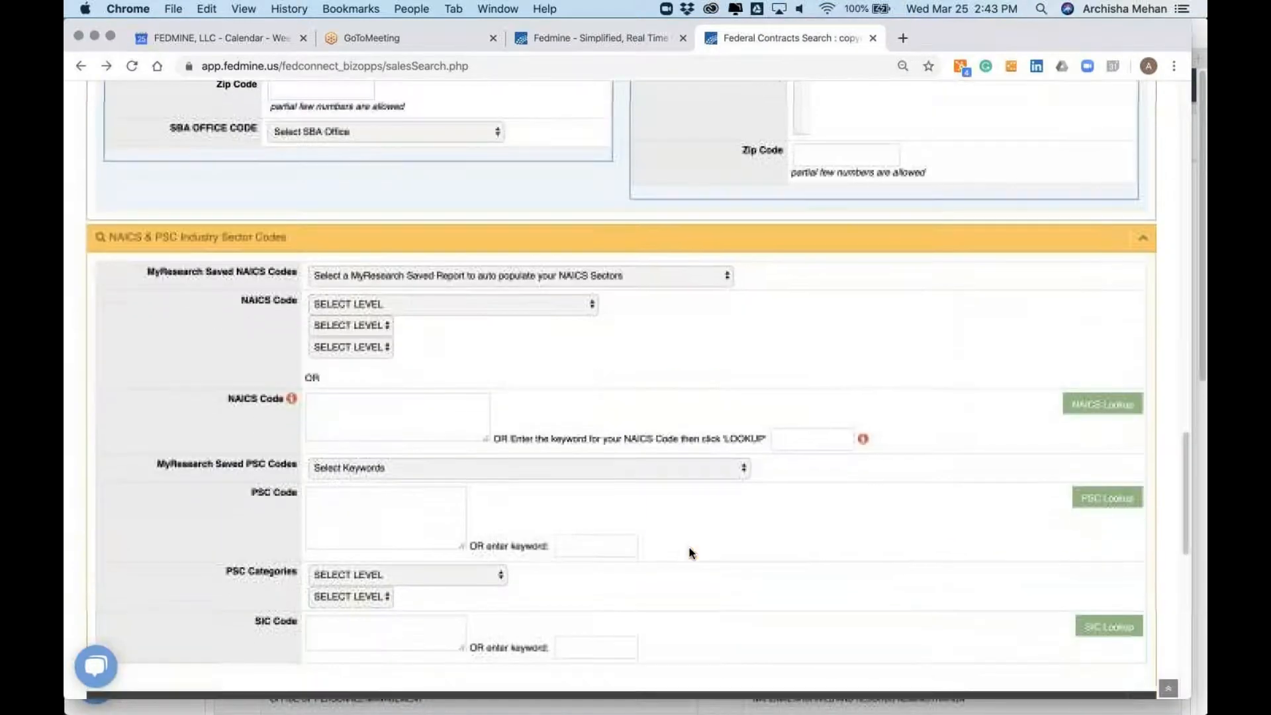
pyautogui.write('562910')
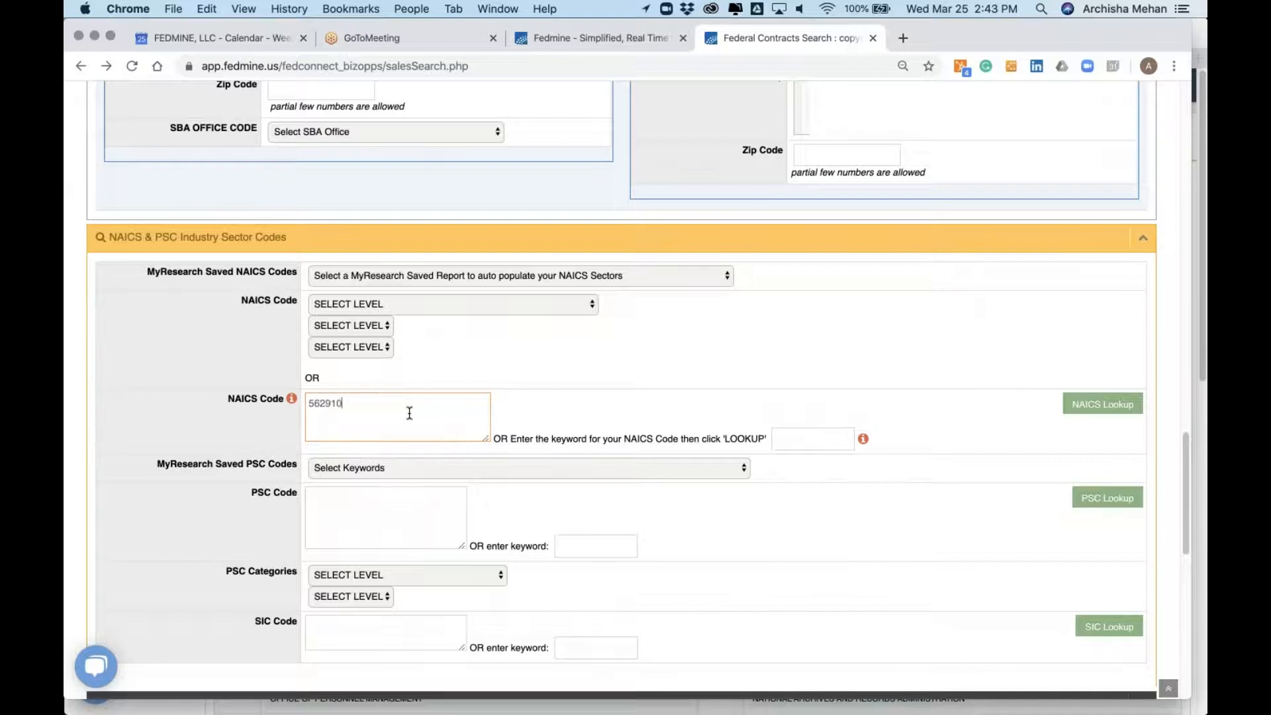
pyautogui.scroll(-10, 968, 494)
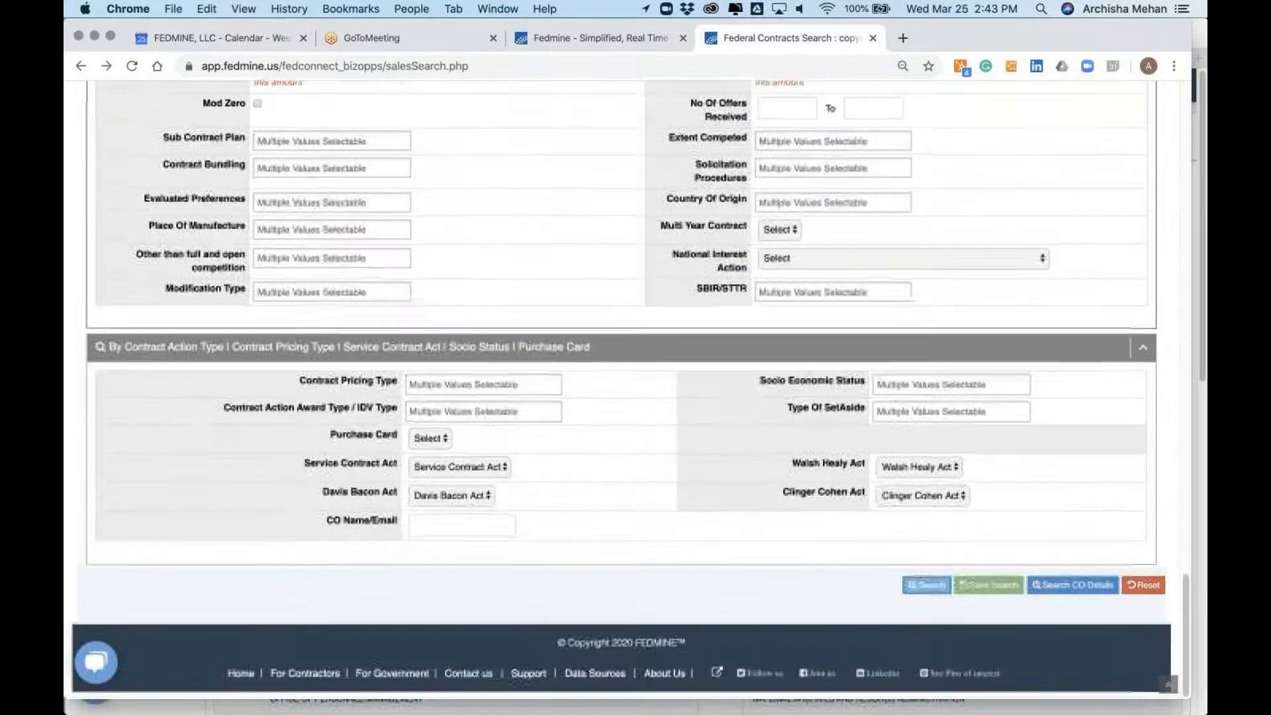
# - Run the contracts search, then rerun it with the year set to 2019
pyautogui.click(931, 589)
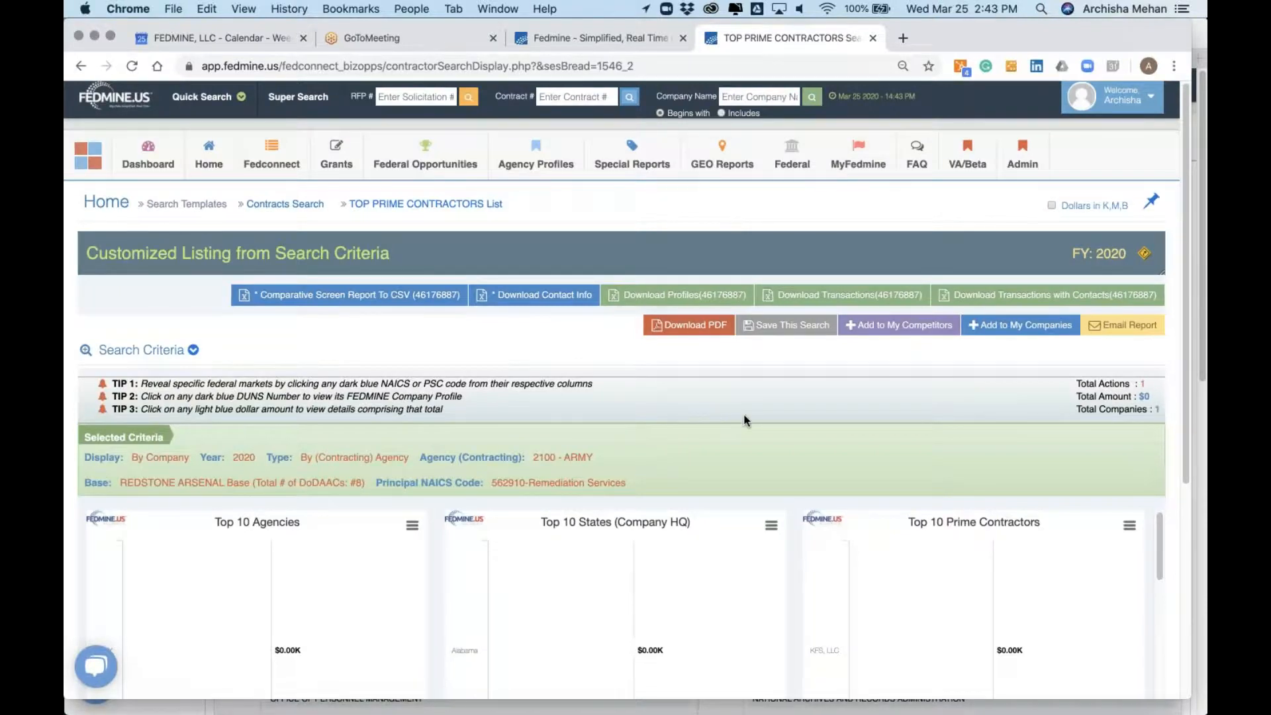
pyautogui.scroll(-5, 744, 421)
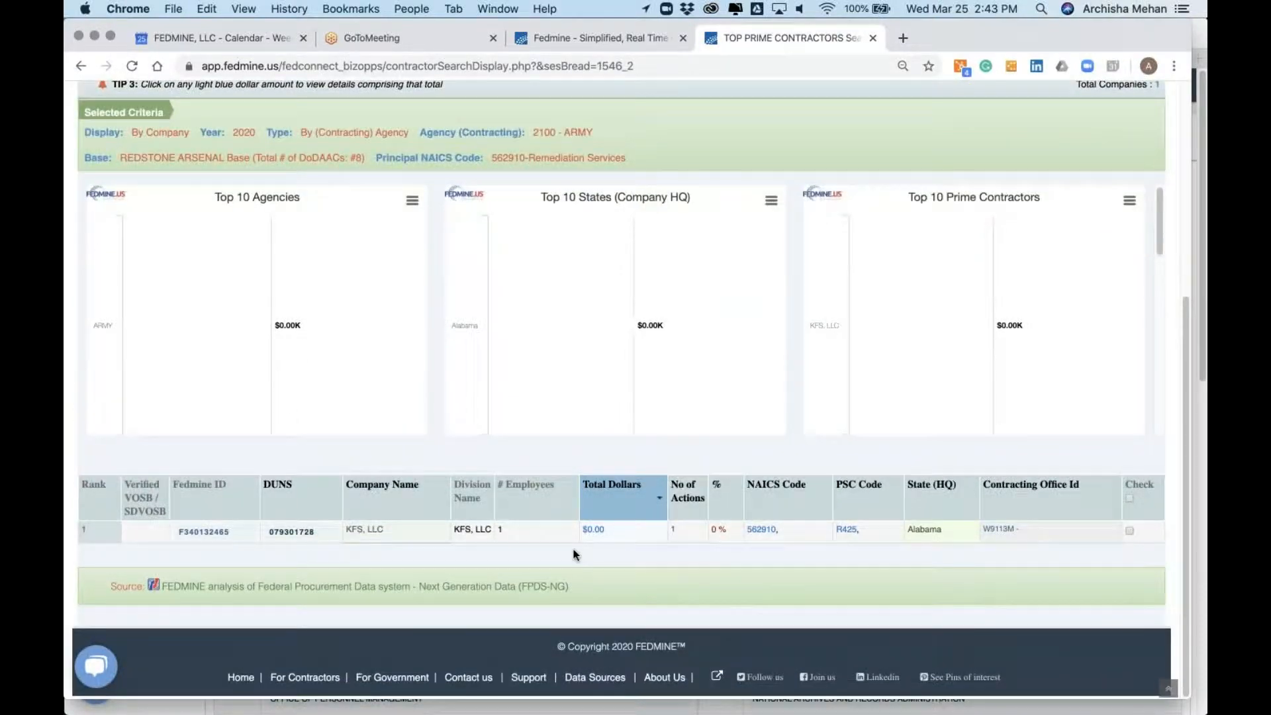
pyautogui.scroll(2, 544, 557)
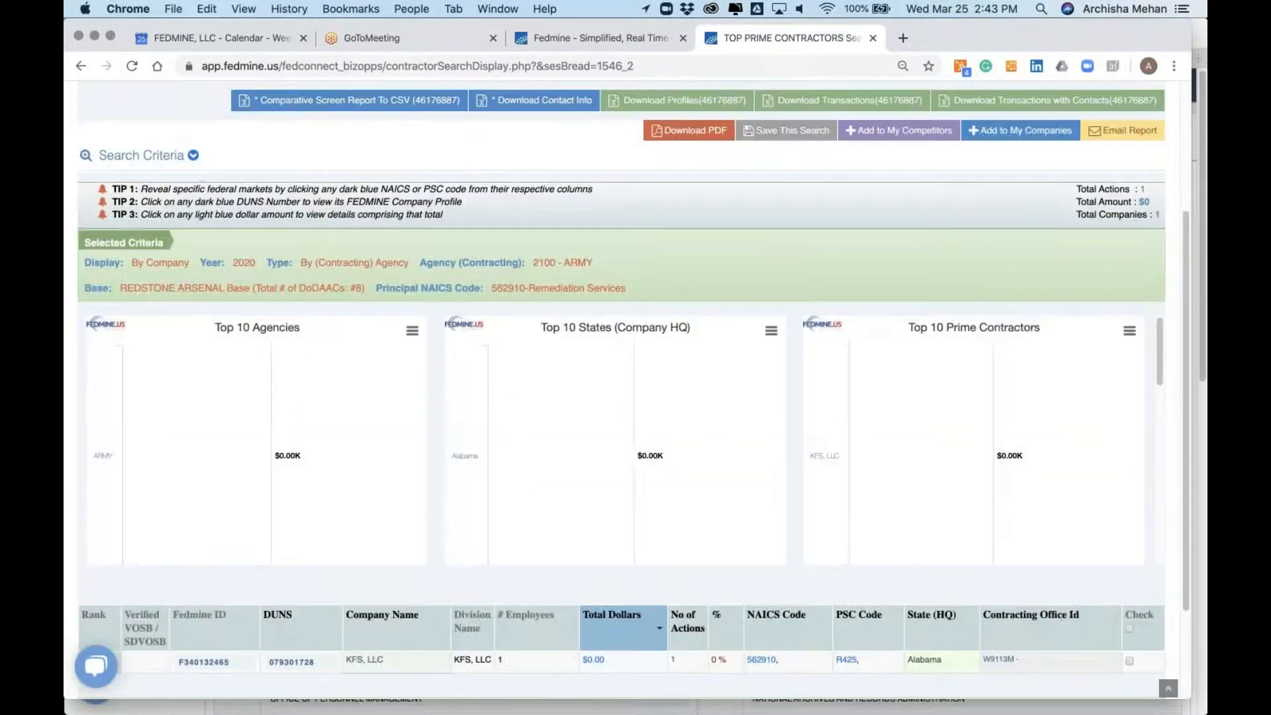
pyautogui.click(191, 157)
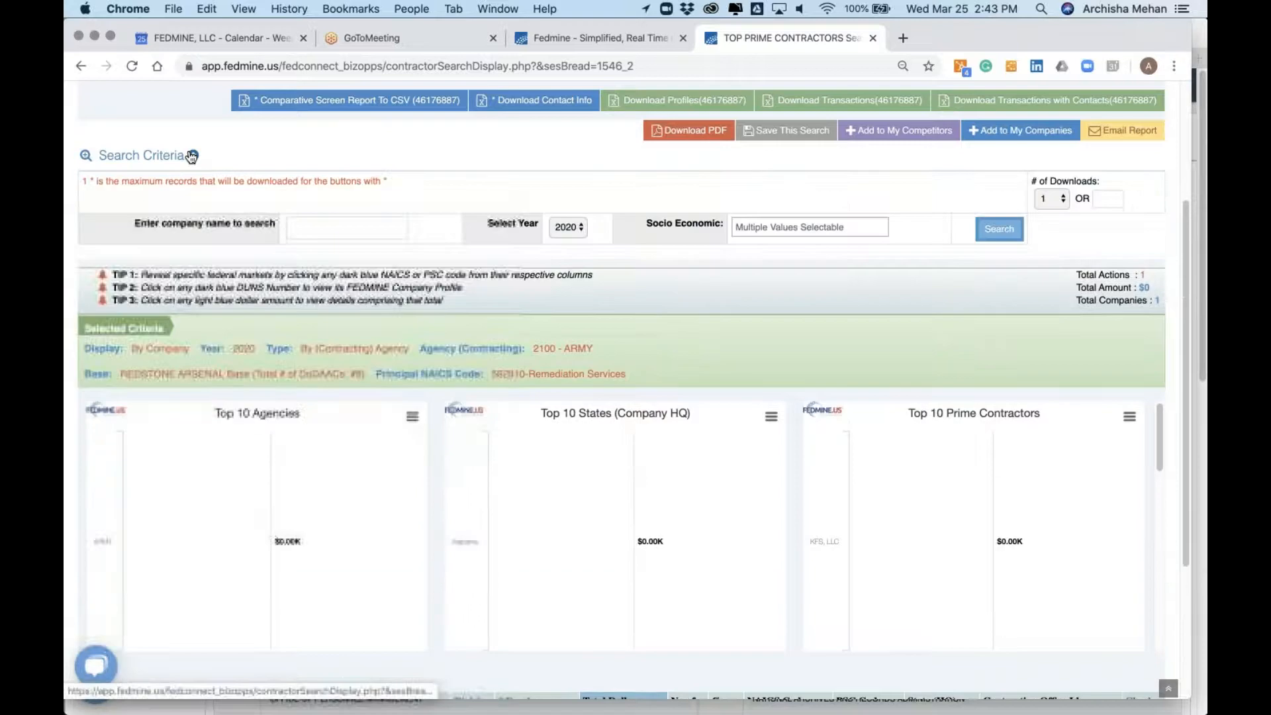
pyautogui.click(580, 235)
pyautogui.click(578, 240)
pyautogui.click(1007, 237)
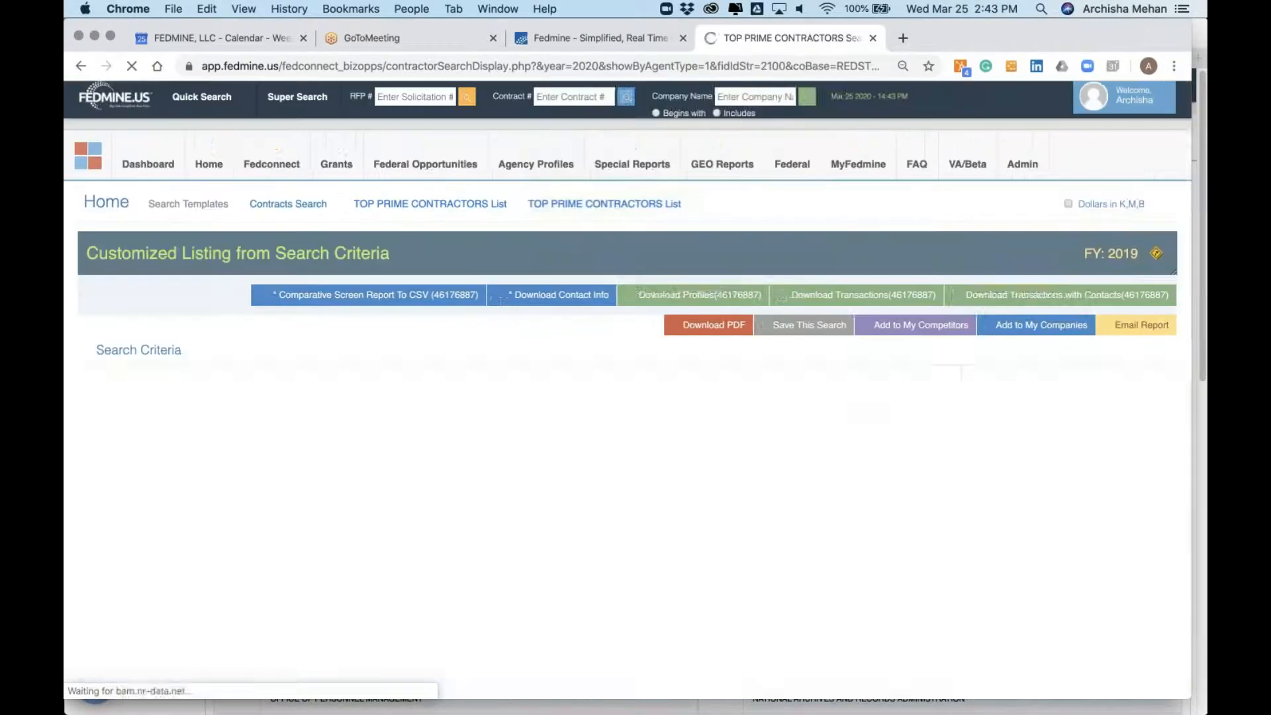
pyautogui.scroll(-5, 778, 373)
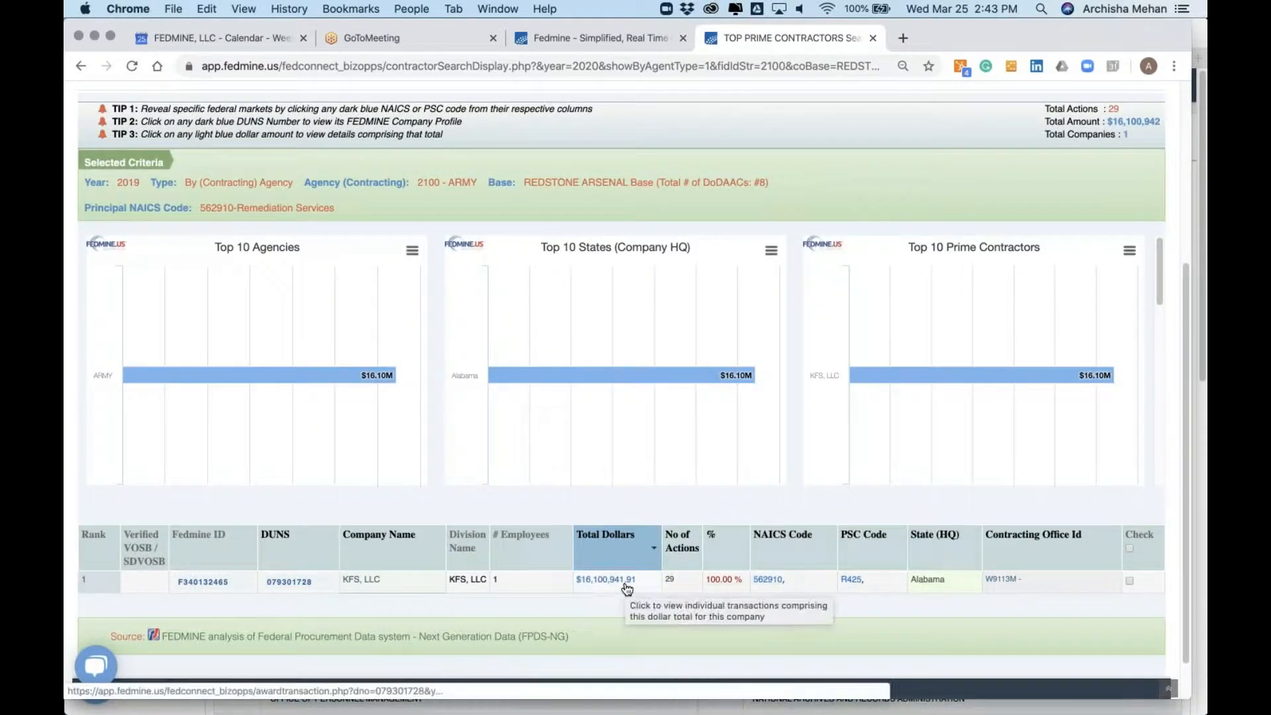
# - View KFS, LLC's $16.10M transactions, then return to the prime contractors listing
pyautogui.click(609, 585)
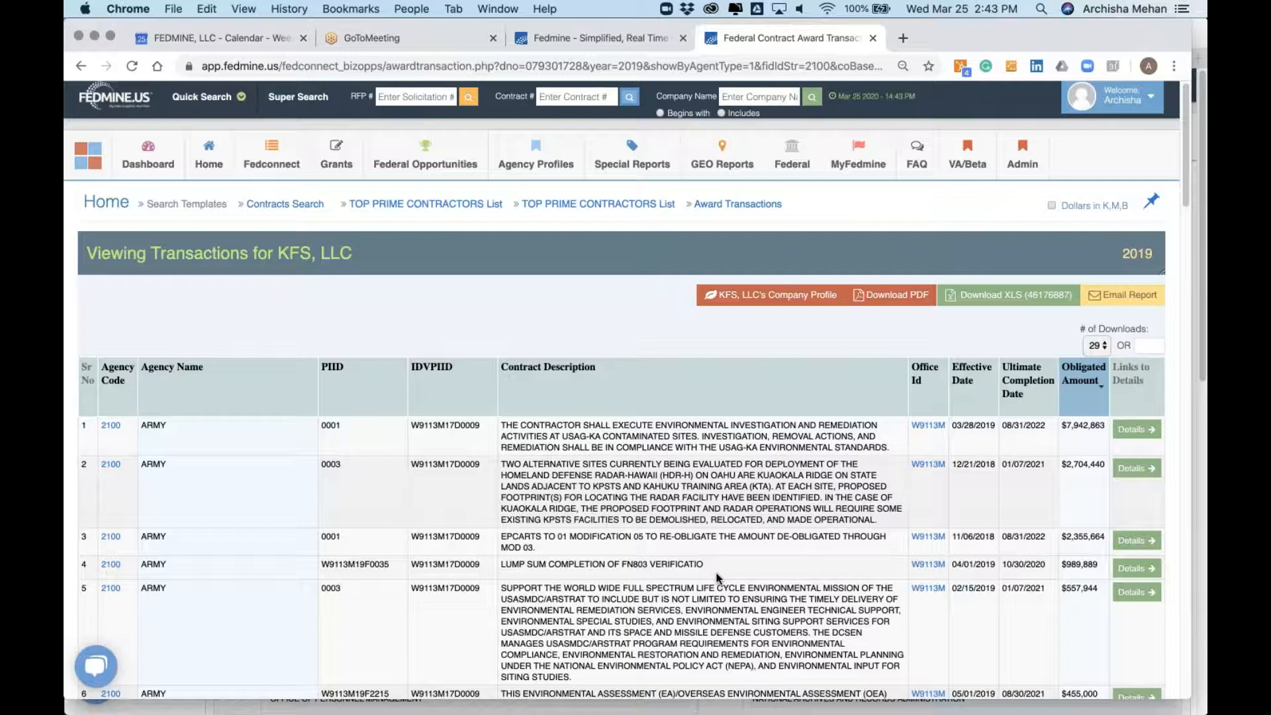
pyautogui.scroll(-2, 717, 578)
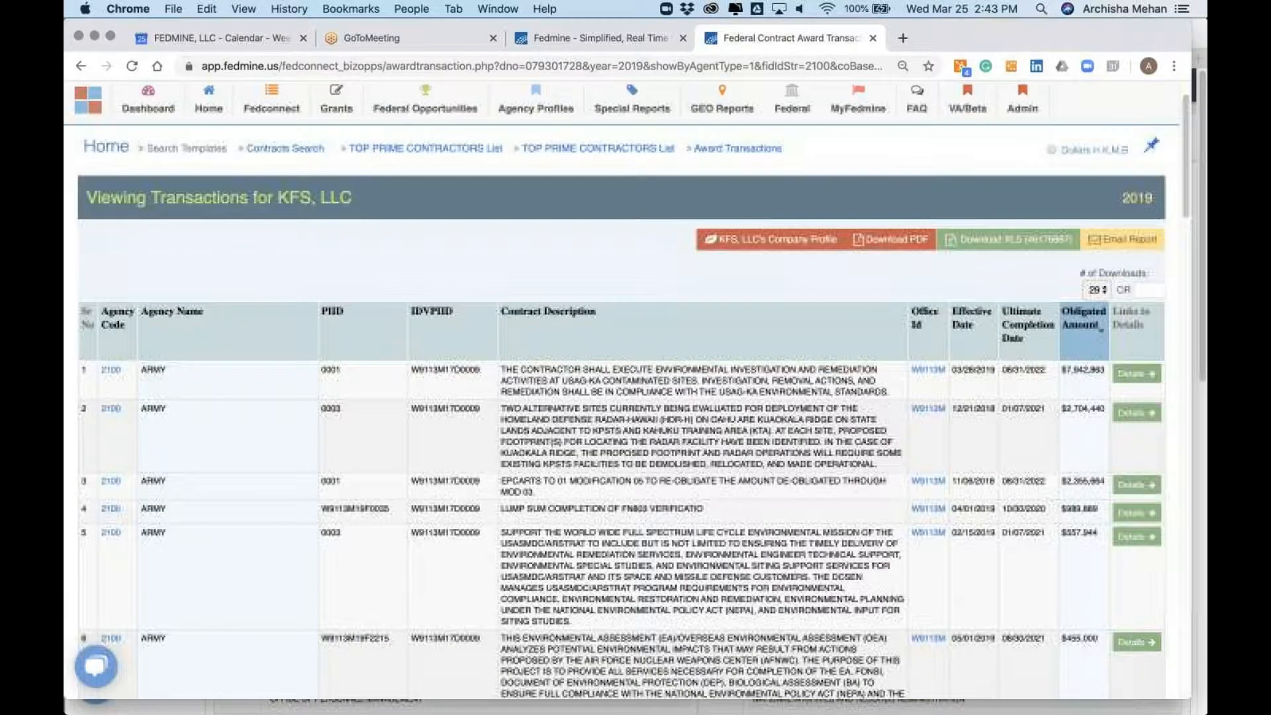
pyautogui.click(79, 67)
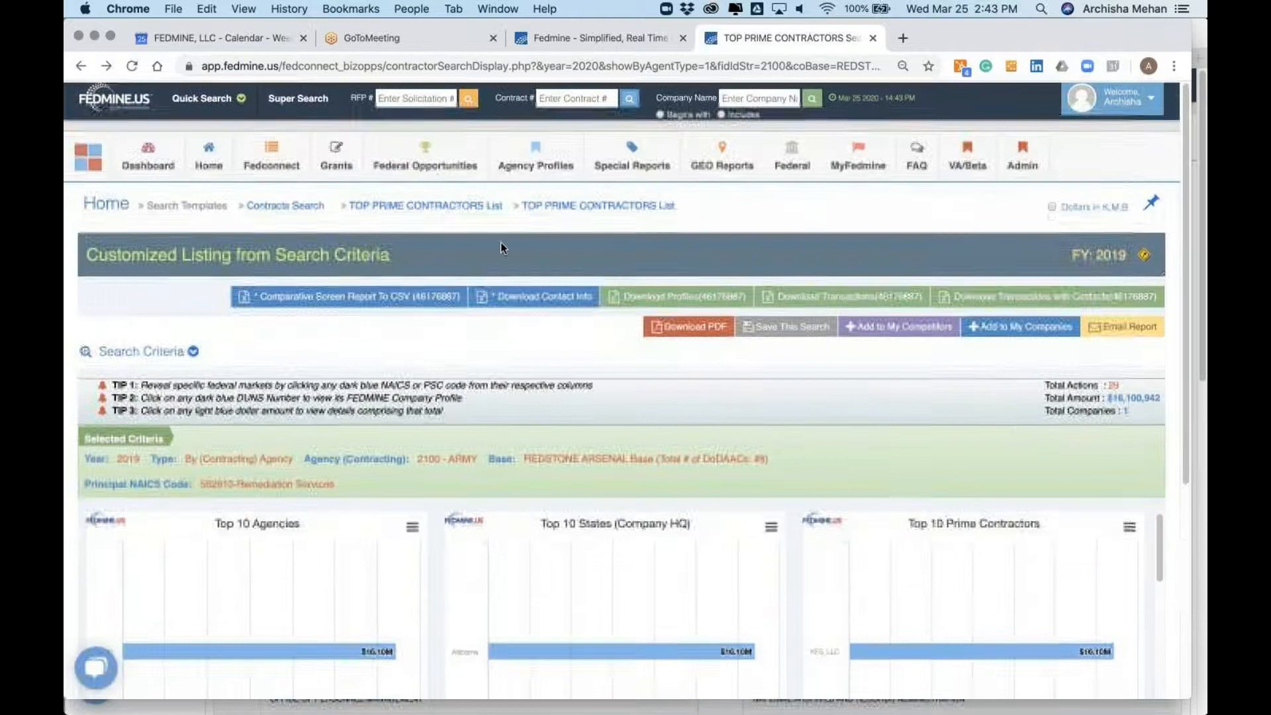
pyautogui.moveTo(536, 159)
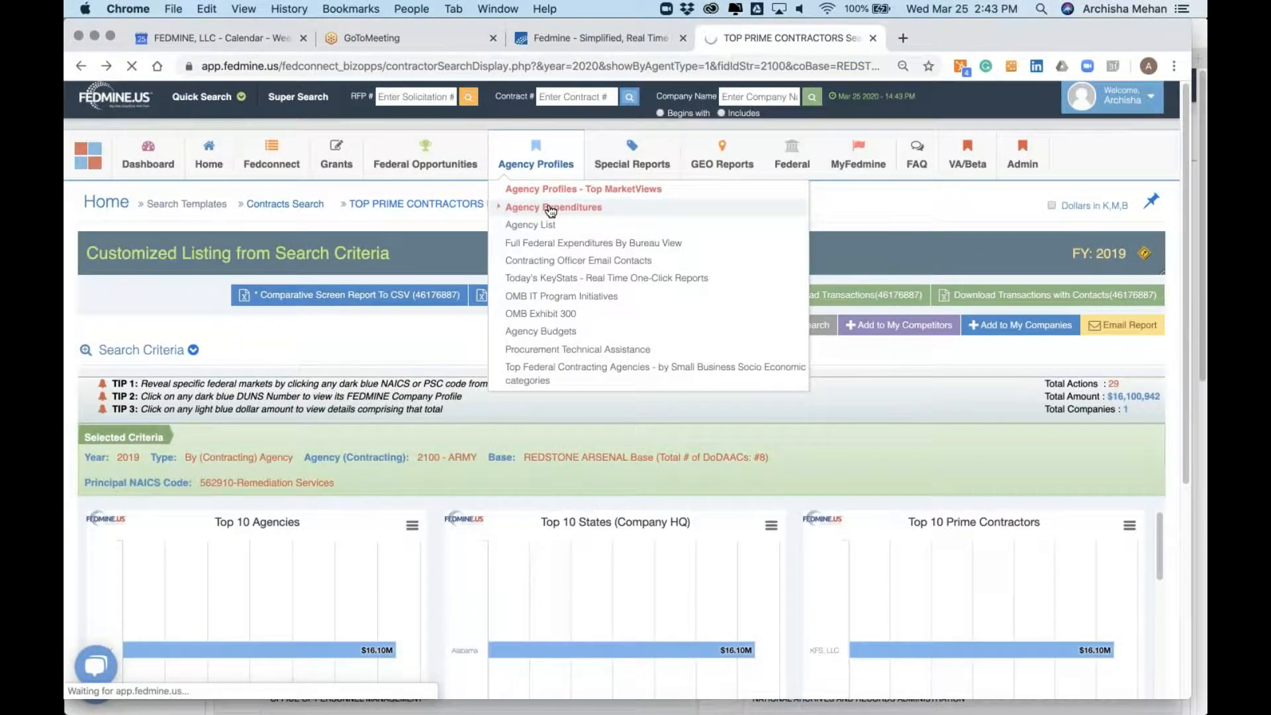
# - Open the Army's agency expenditures by contracting office report
pyautogui.click(550, 208)
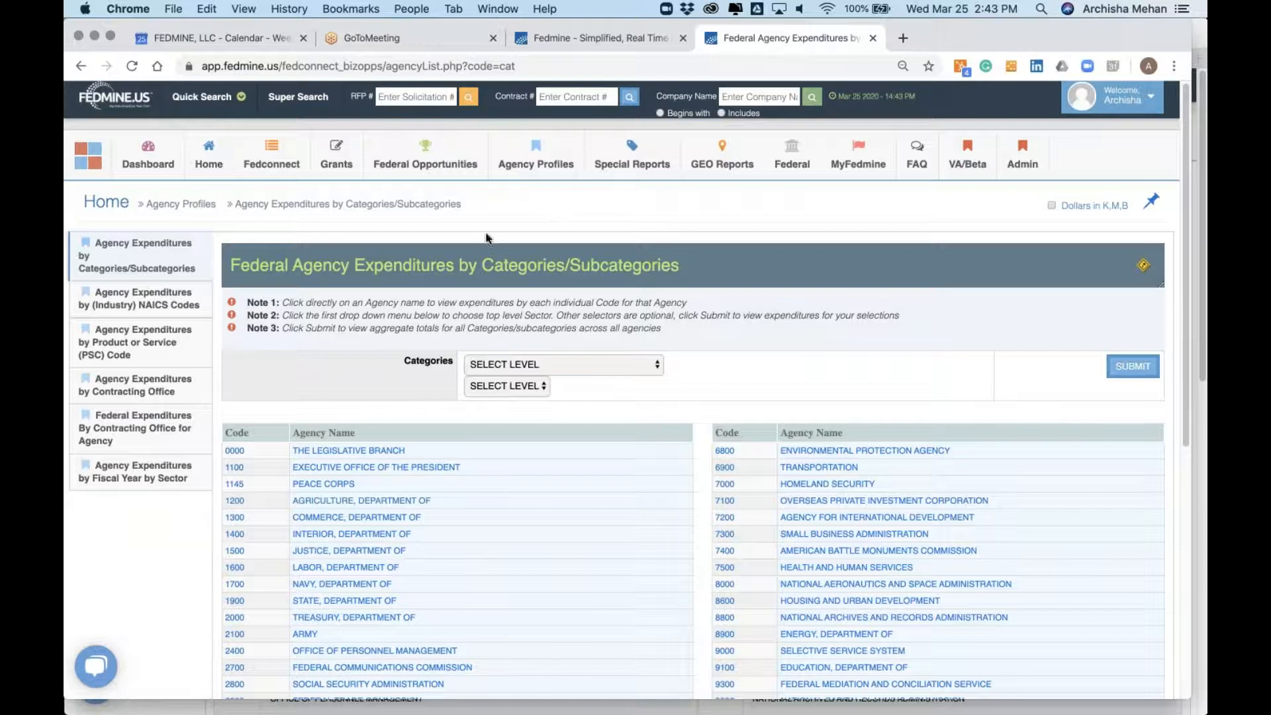
pyautogui.click(162, 398)
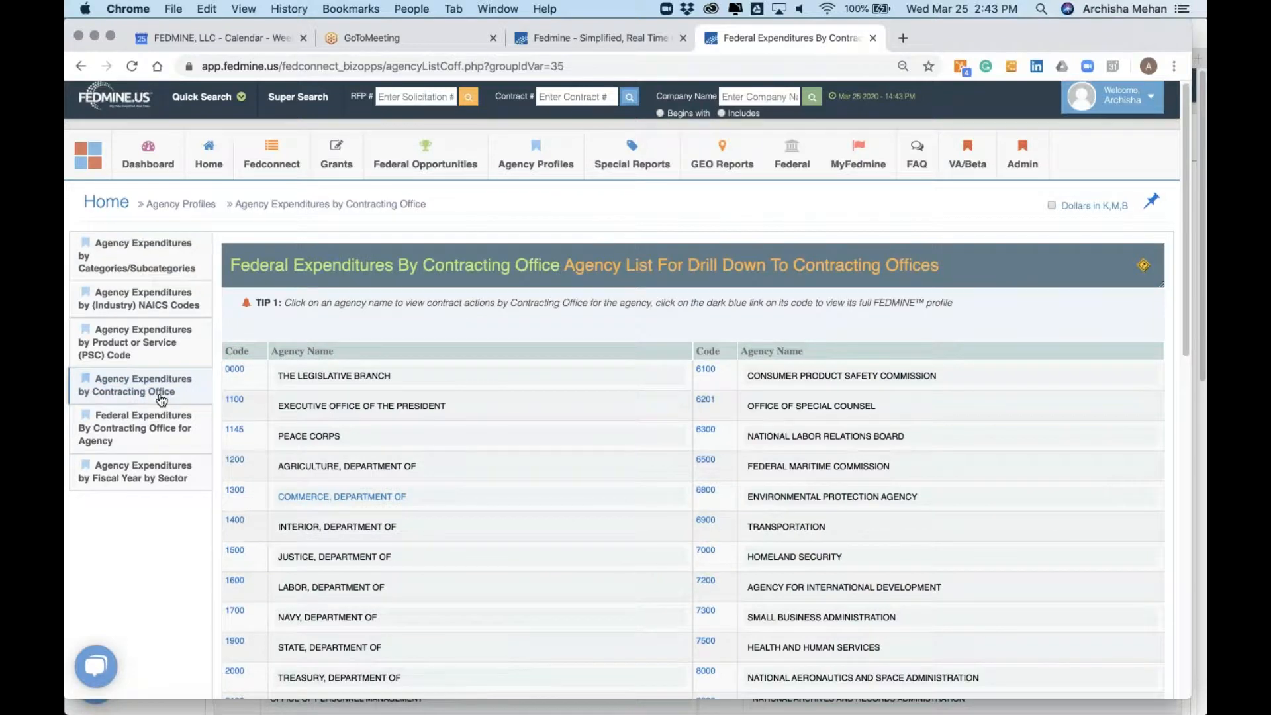
pyautogui.scroll(-5, 162, 397)
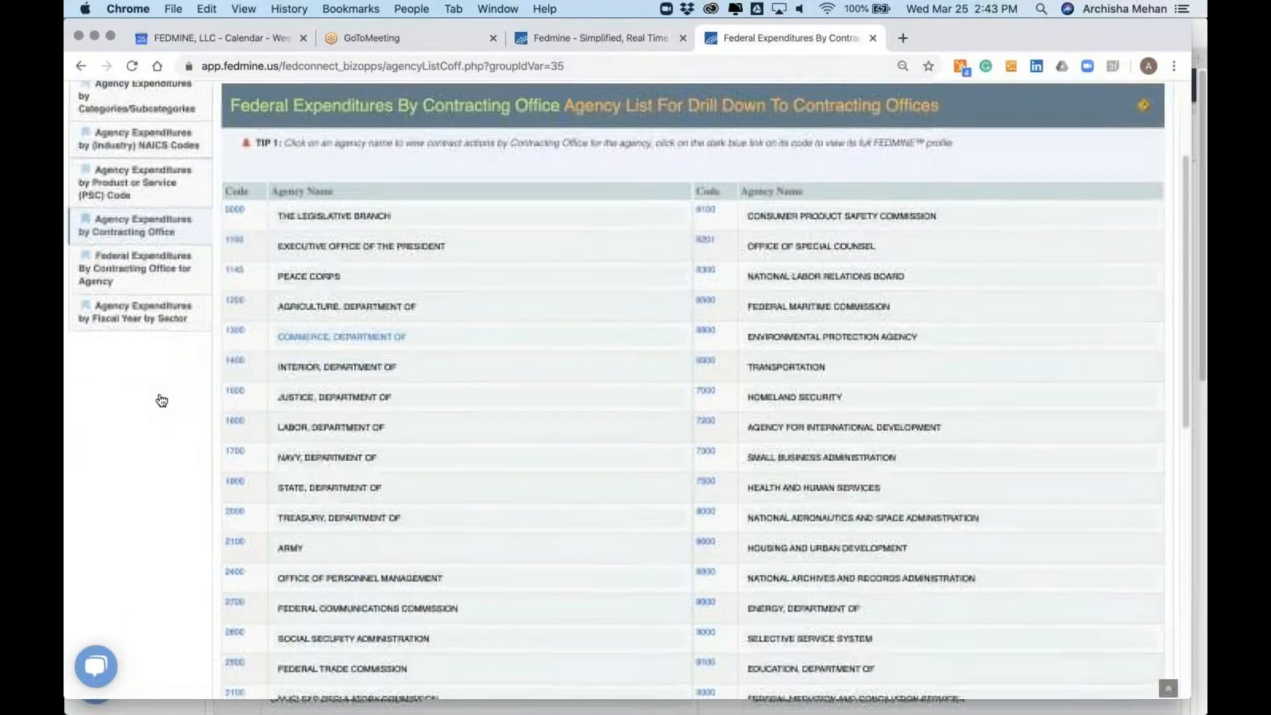
pyautogui.click(295, 541)
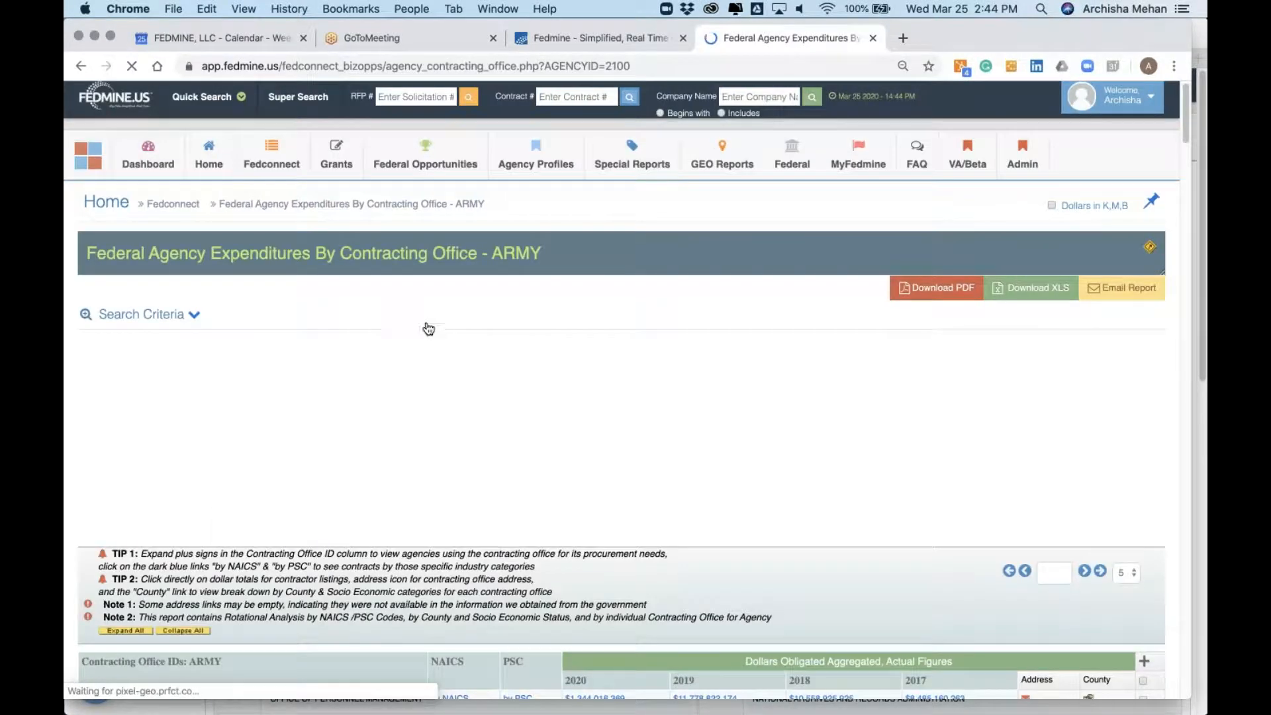
# - Set the major command to USACE-United States Army Corps of Engineers
pyautogui.scroll(-3, 302, 208)
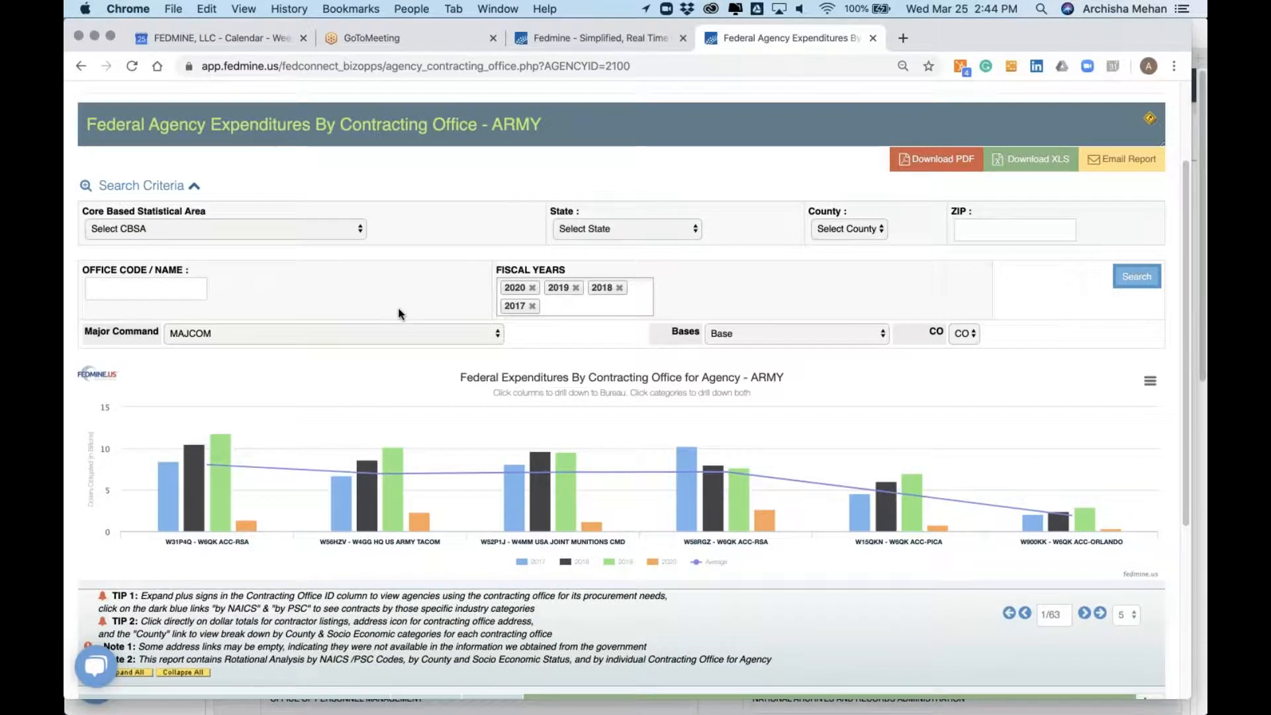
pyautogui.click(402, 343)
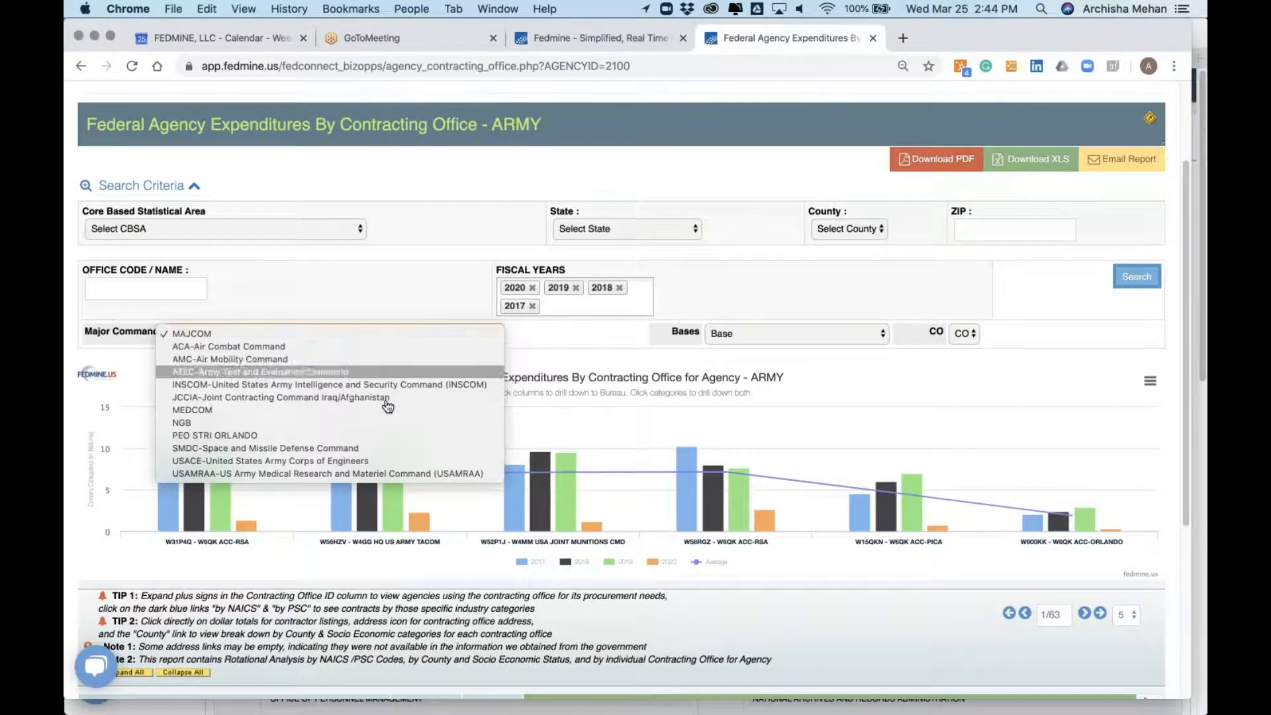
pyautogui.click(395, 461)
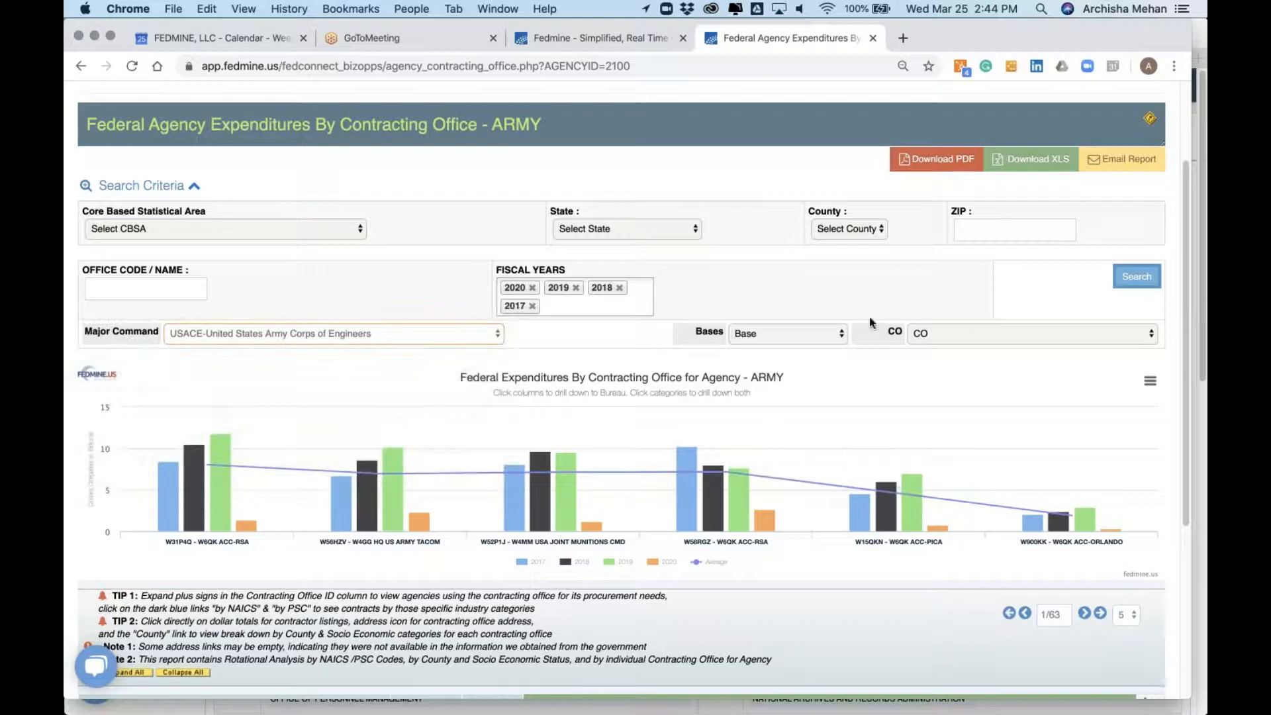
# - Search USACE offices, show All rows, and open the by-NAICS report for W91278 - W074 ENDIST MOBILE
pyautogui.click(1150, 284)
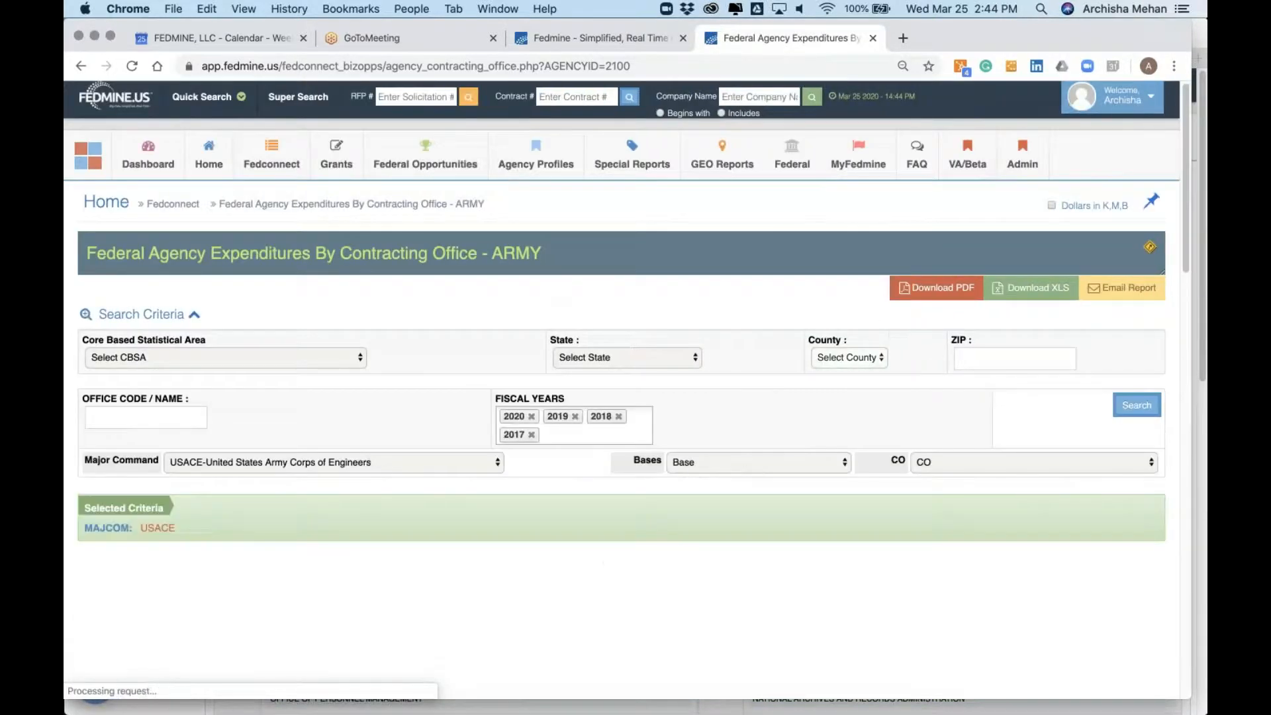
pyautogui.scroll(-5, 623, 397)
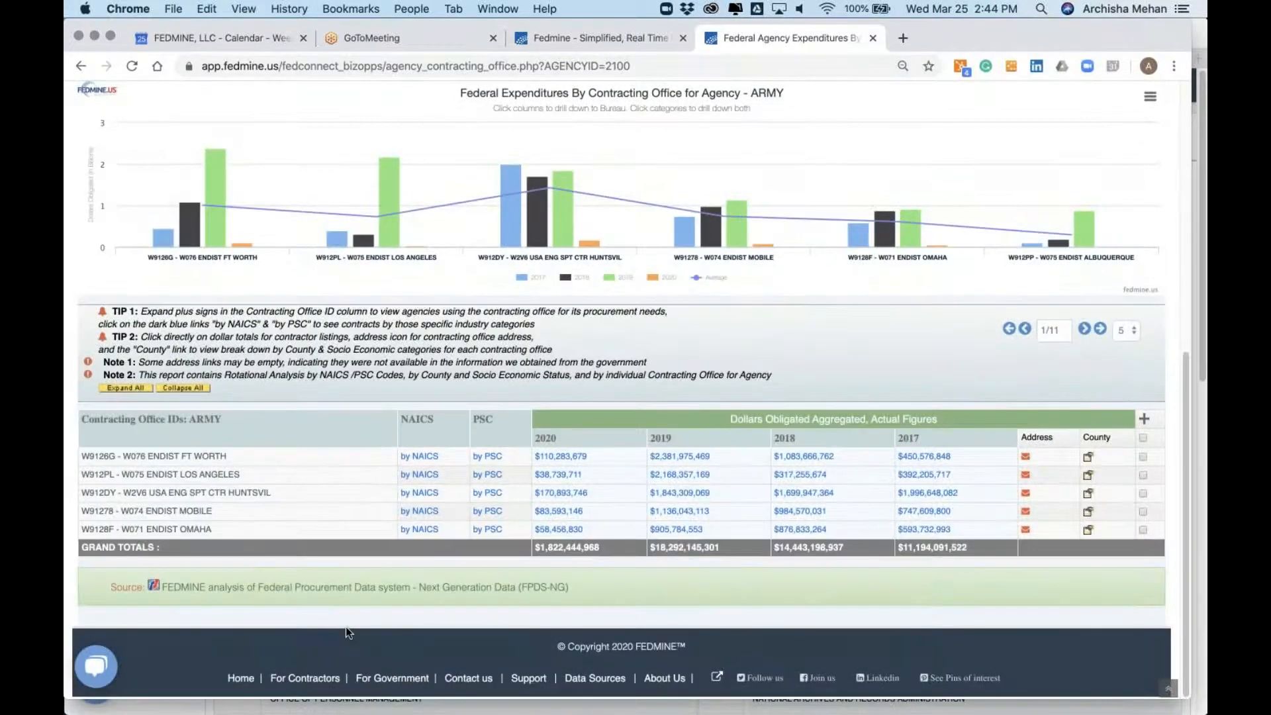
pyautogui.click(1131, 332)
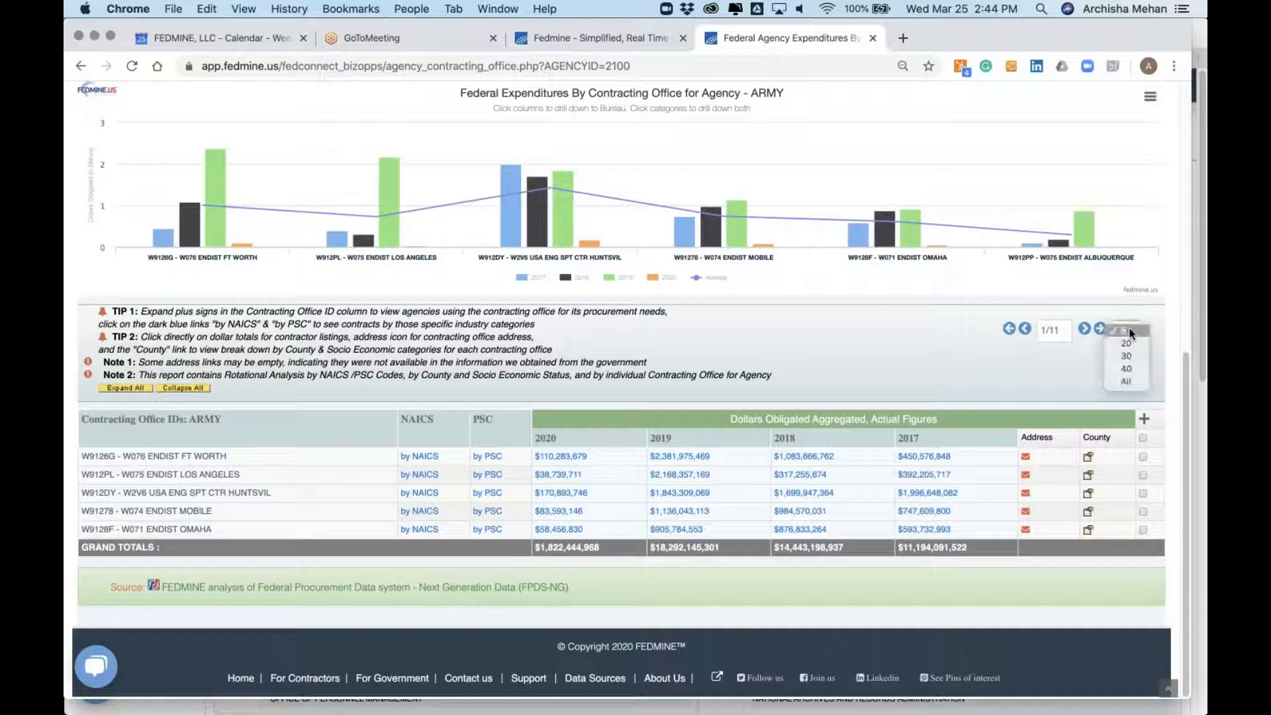
pyautogui.click(1128, 382)
pyautogui.scroll(-5, 758, 381)
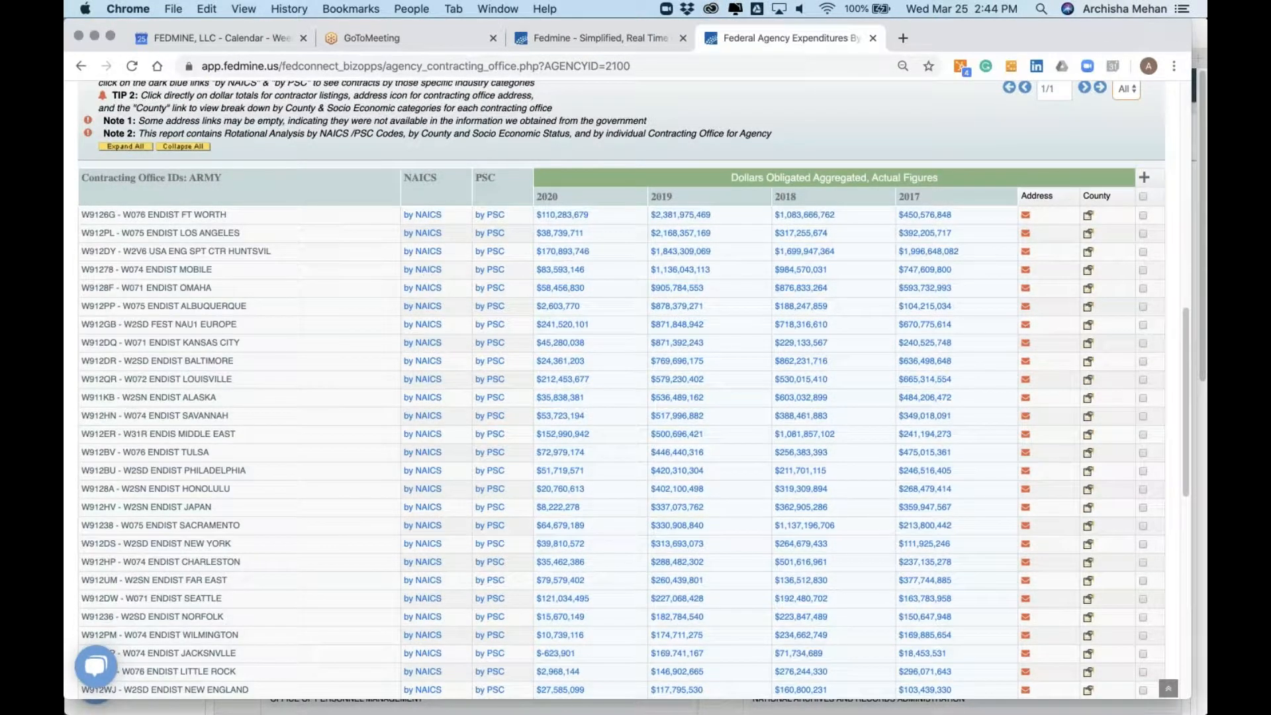
pyautogui.click(422, 270)
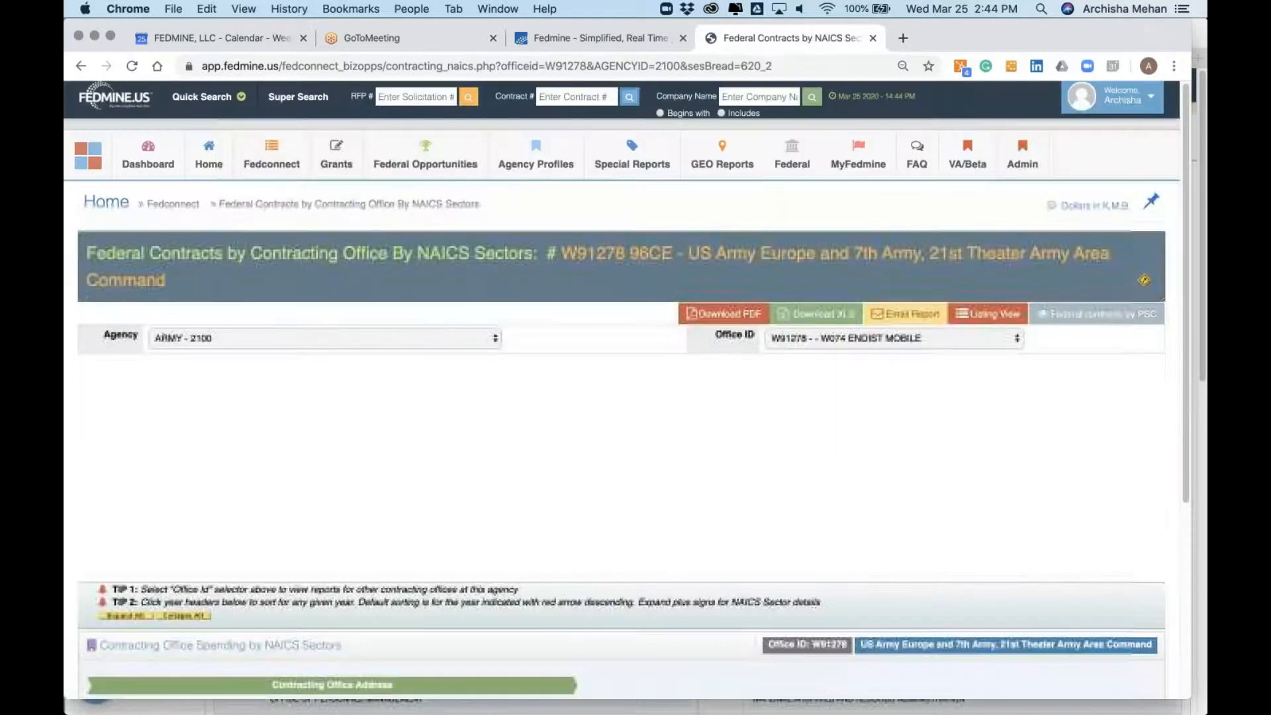
# - Break out the 562XXX sector and open link options on 562910's 2019 $27,193,331 total
pyautogui.scroll(-6, 607, 331)
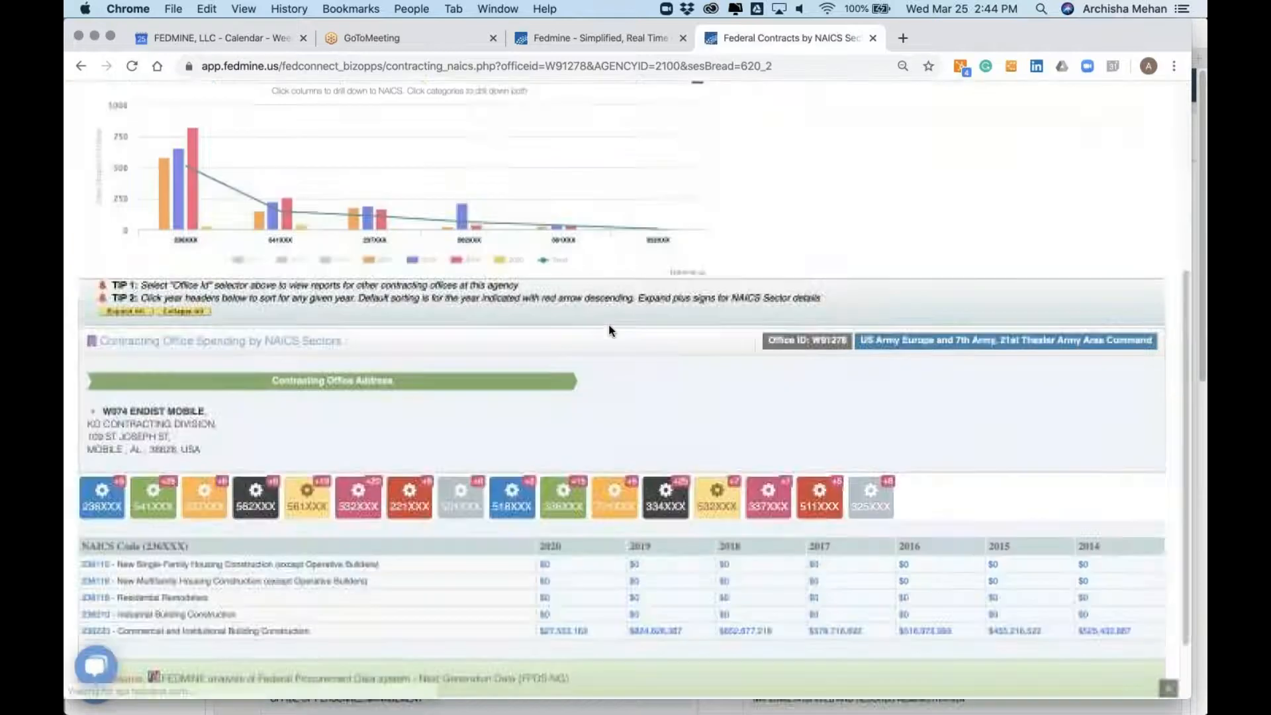
pyautogui.scroll(3, 411, 413)
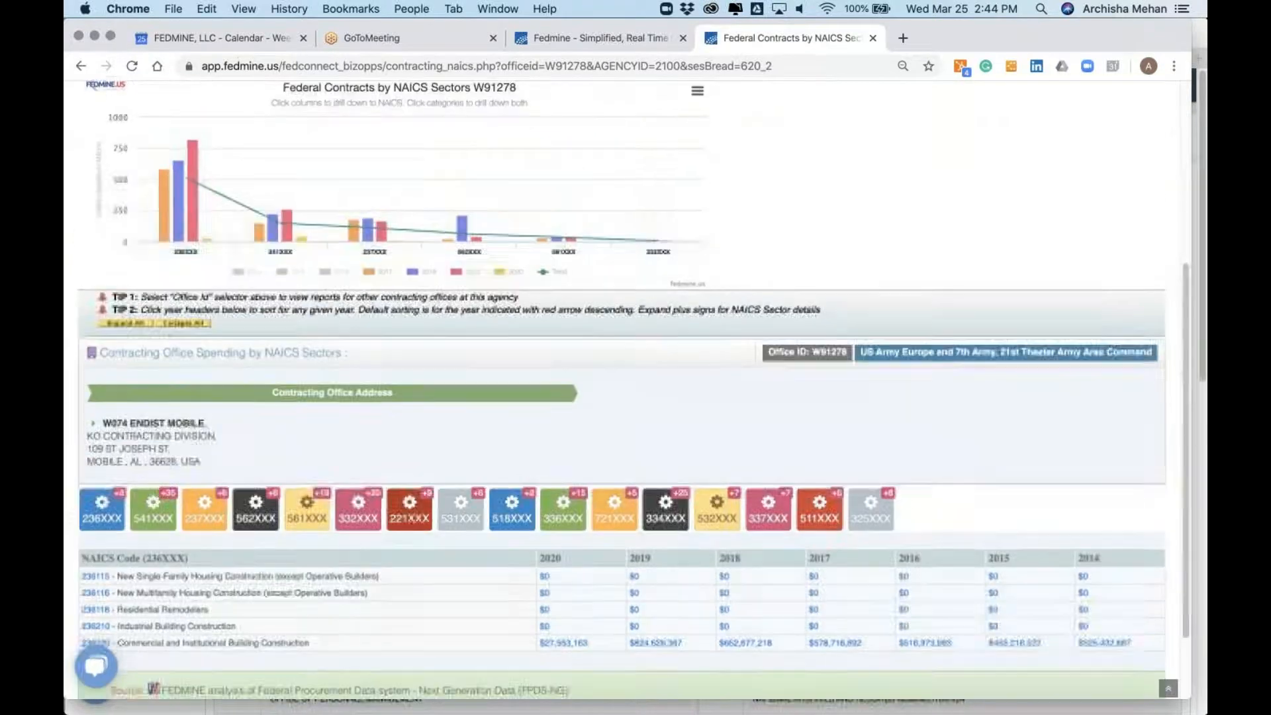
pyautogui.scroll(3, 683, 413)
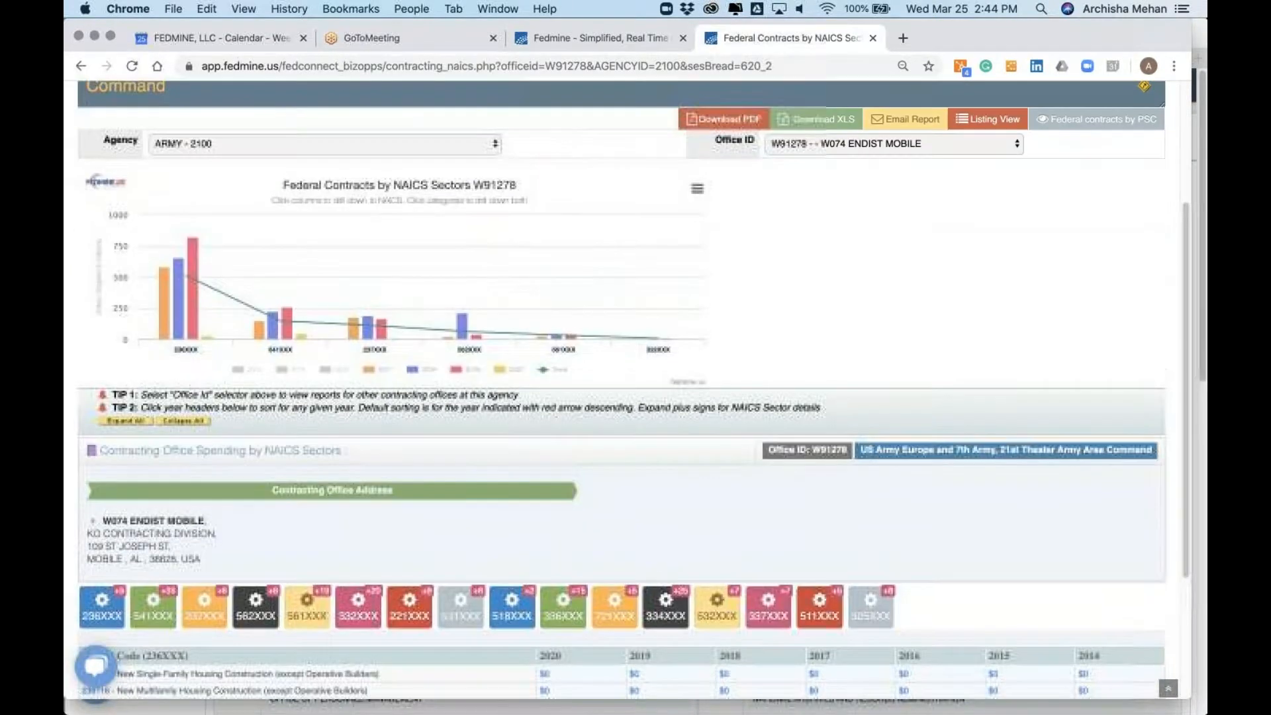
pyautogui.scroll(-5, 683, 413)
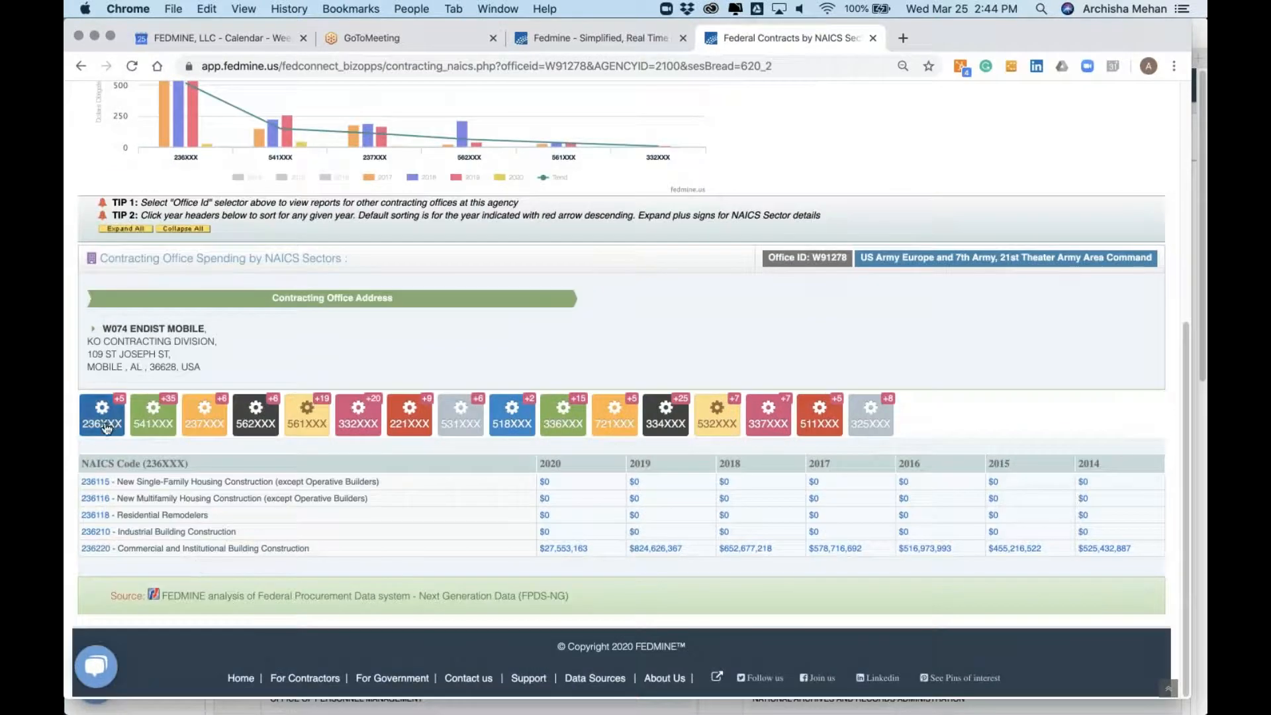
pyautogui.click(257, 424)
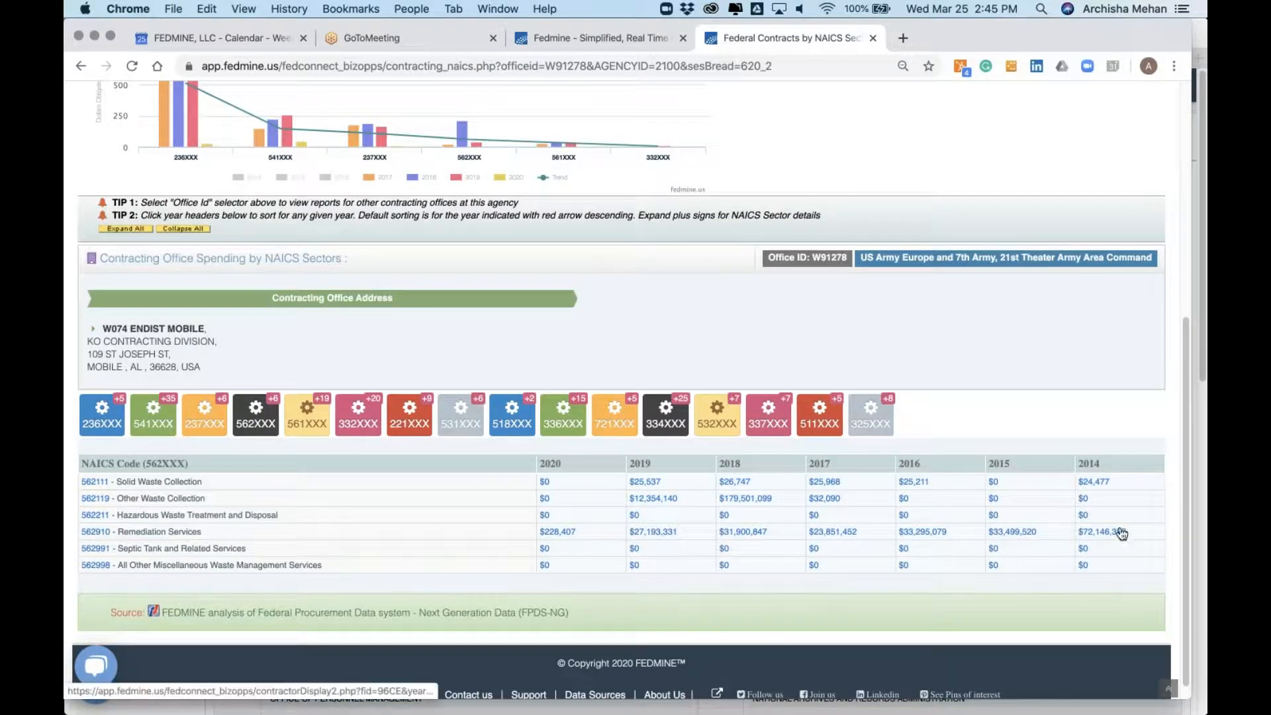
pyautogui.rightClick(642, 536)
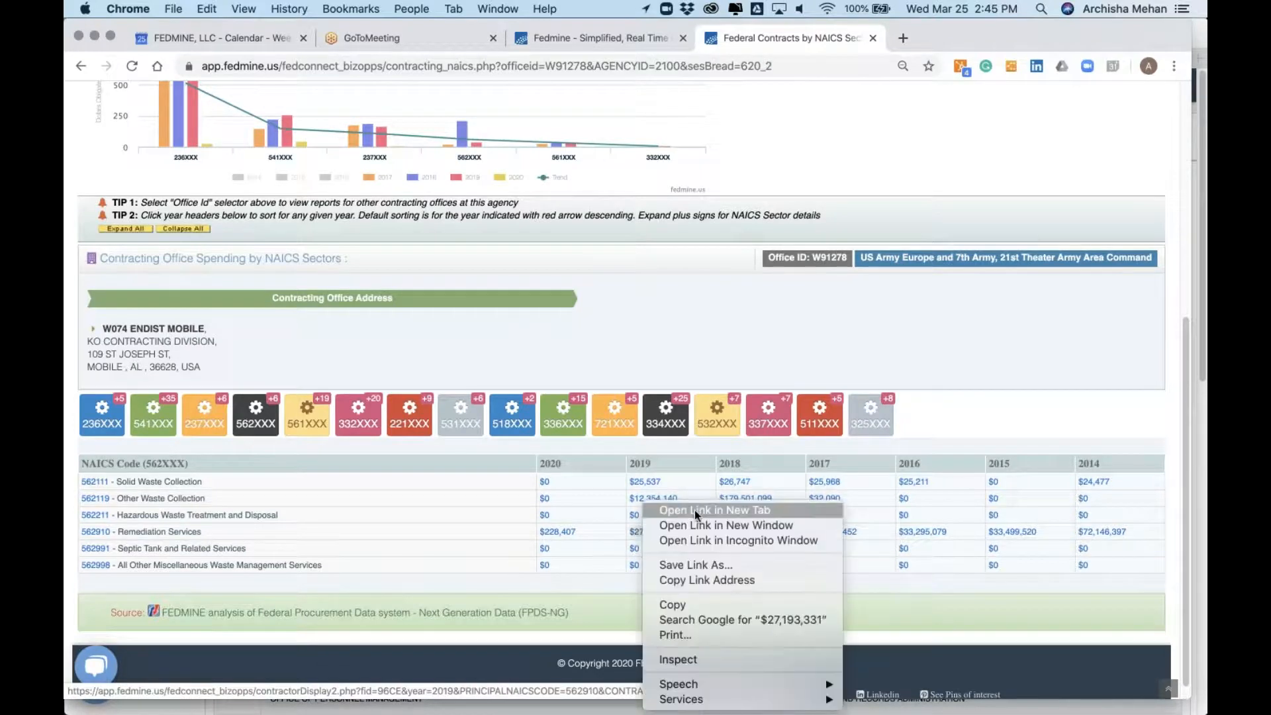
# - Open the 2019 Remediation Services prime contractors for W91278 in a new tab and review the 9 companies totaling $1,245,436
pyautogui.click(696, 510)
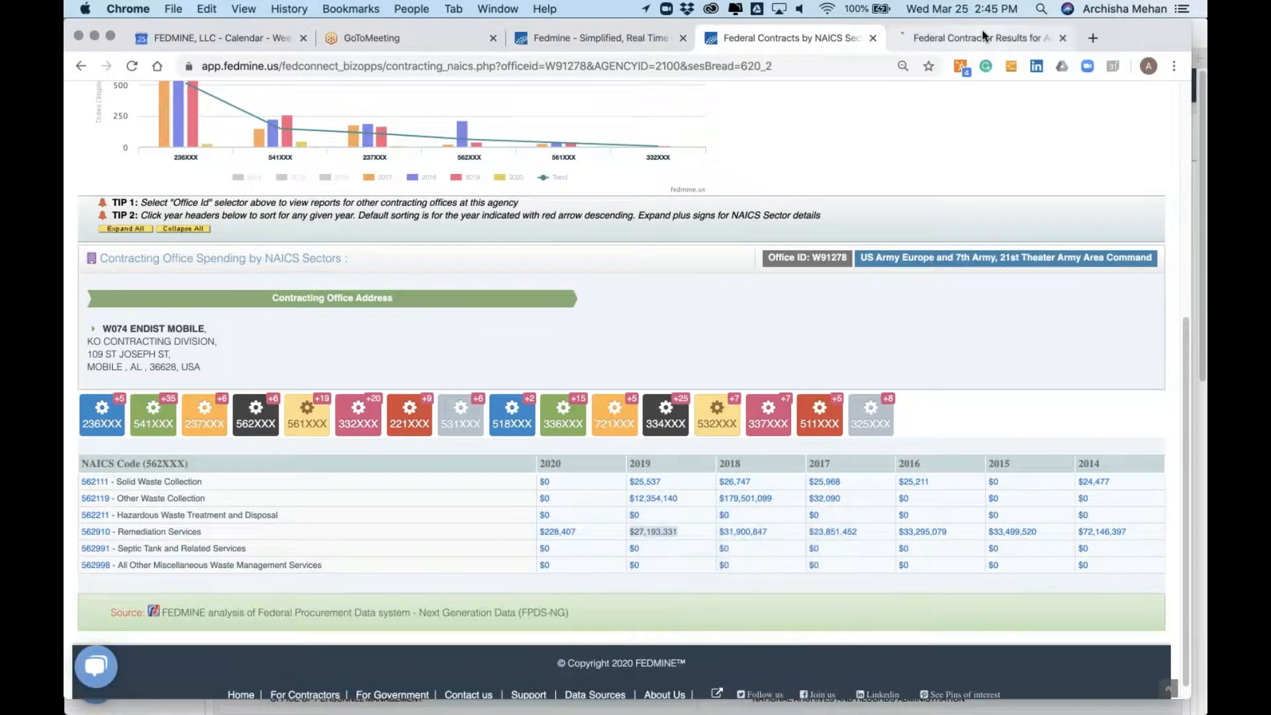
pyautogui.click(984, 36)
pyautogui.scroll(-5, 395, 497)
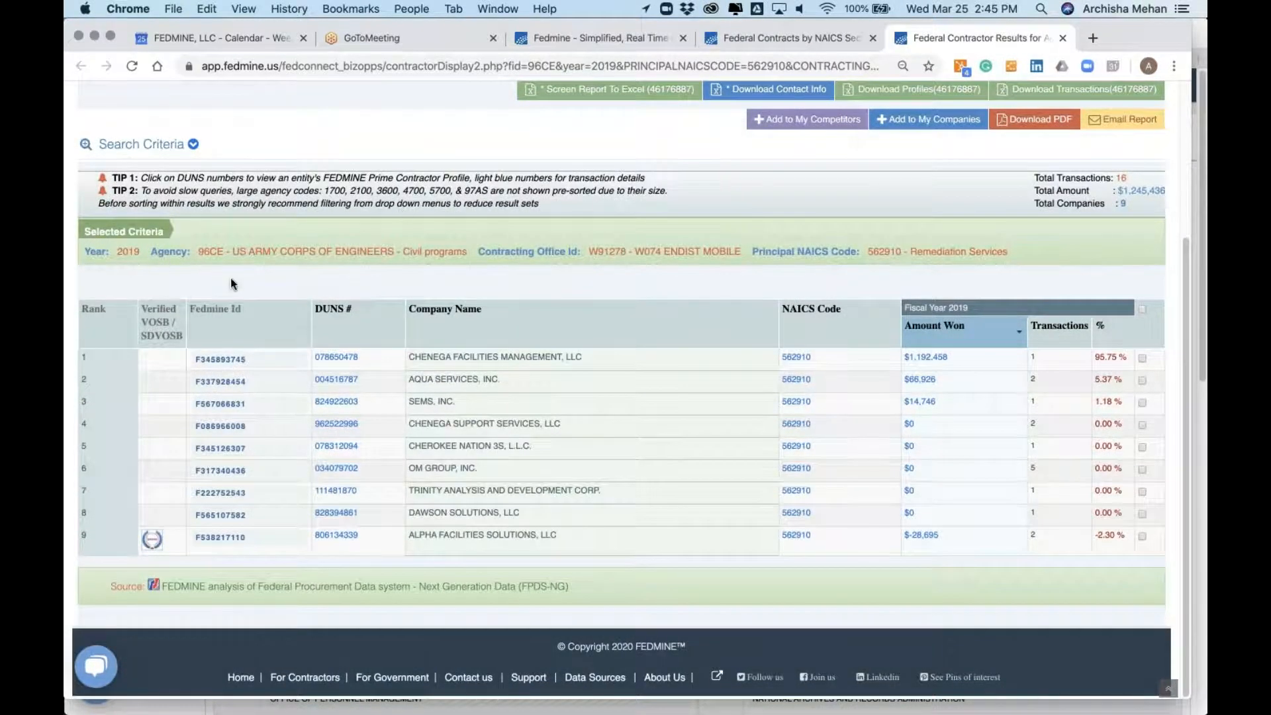
pyautogui.scroll(-1, 621, 321)
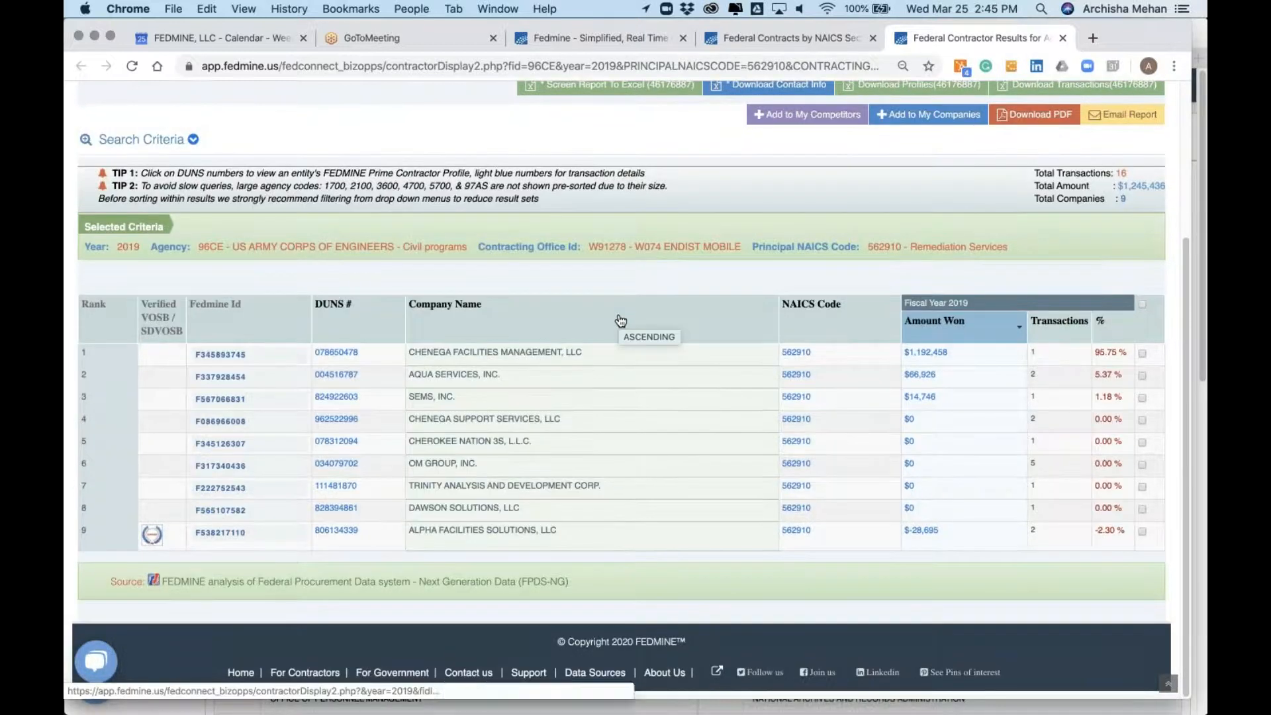
pyautogui.scroll(4, 619, 320)
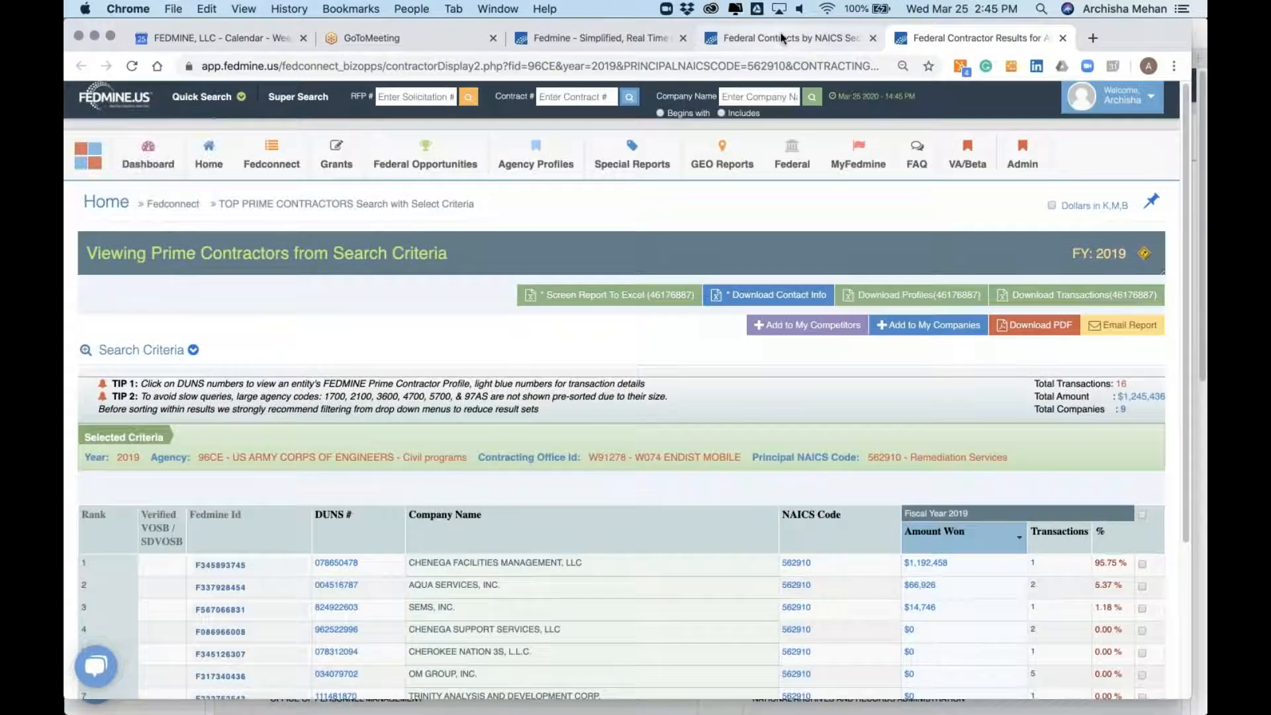
# - Return to the W91278 Federal Contracts by NAICS sector report
pyautogui.click(780, 36)
pyautogui.scroll(5, 592, 360)
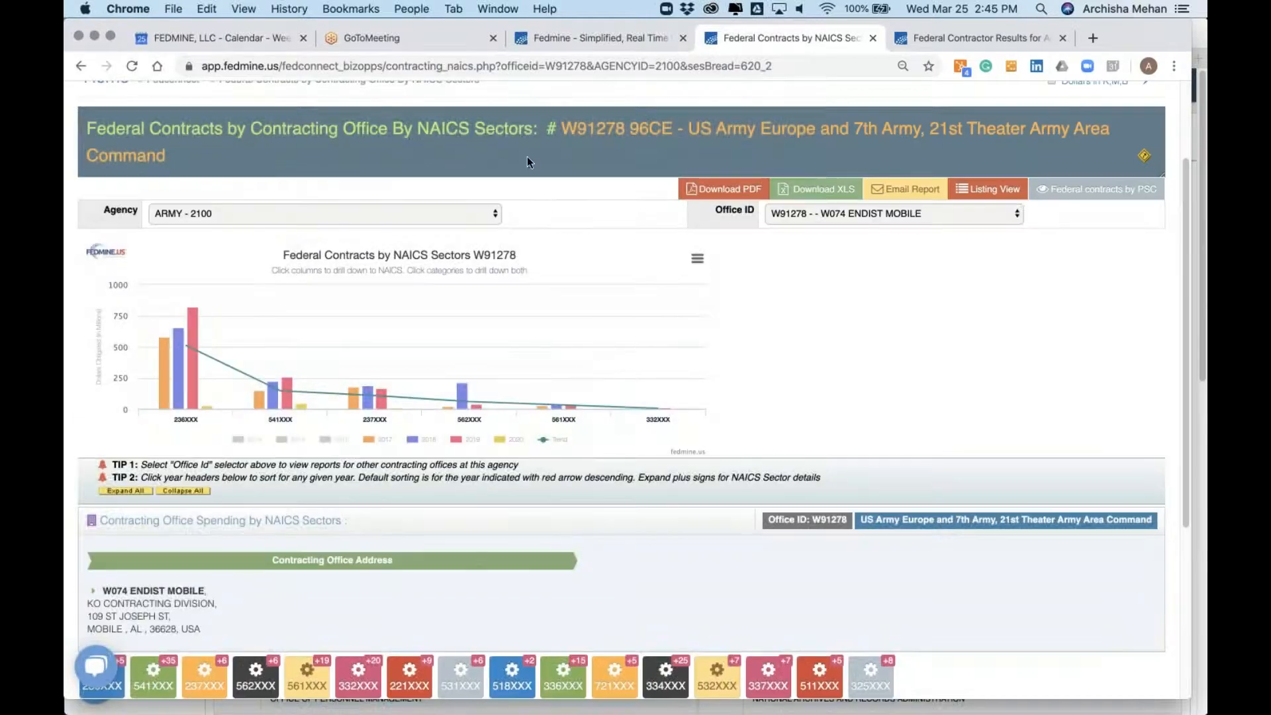
pyautogui.scroll(2, 544, 198)
# - Go to the Agency Profiles > Agency Expenditures reports
pyautogui.moveTo(554, 159)
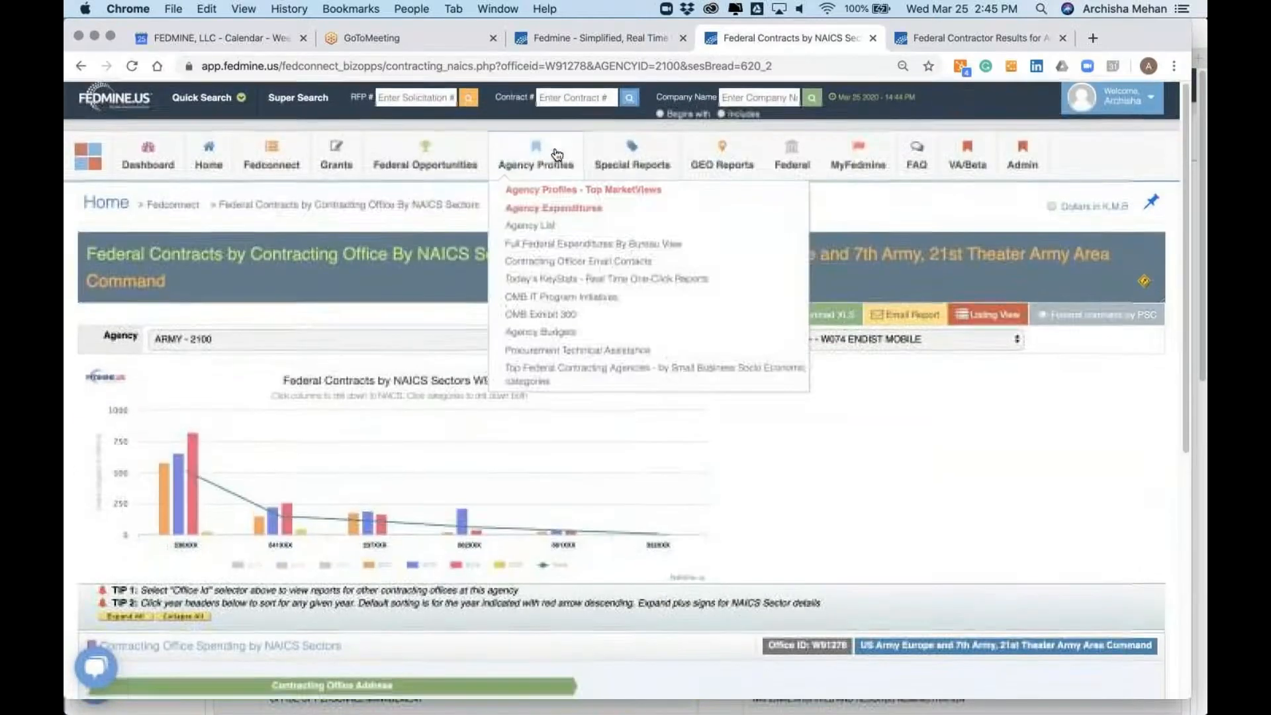
pyautogui.click(563, 209)
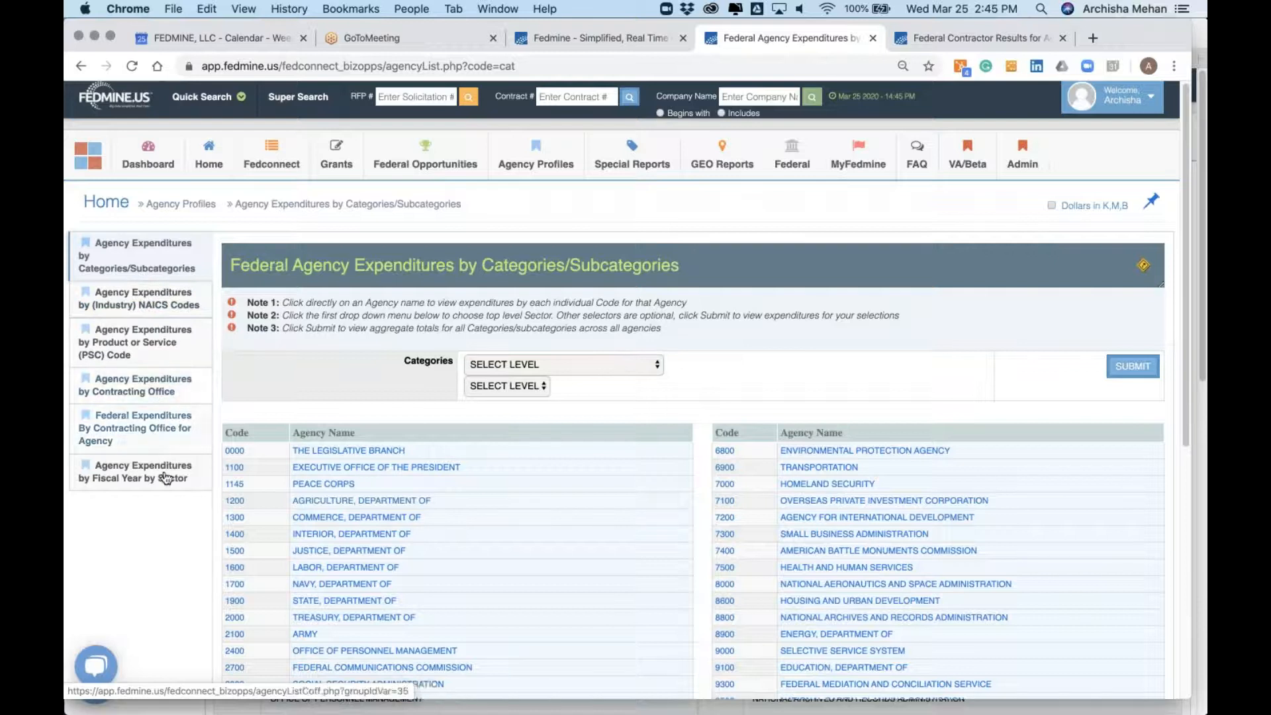
pyautogui.scroll(-3, 162, 503)
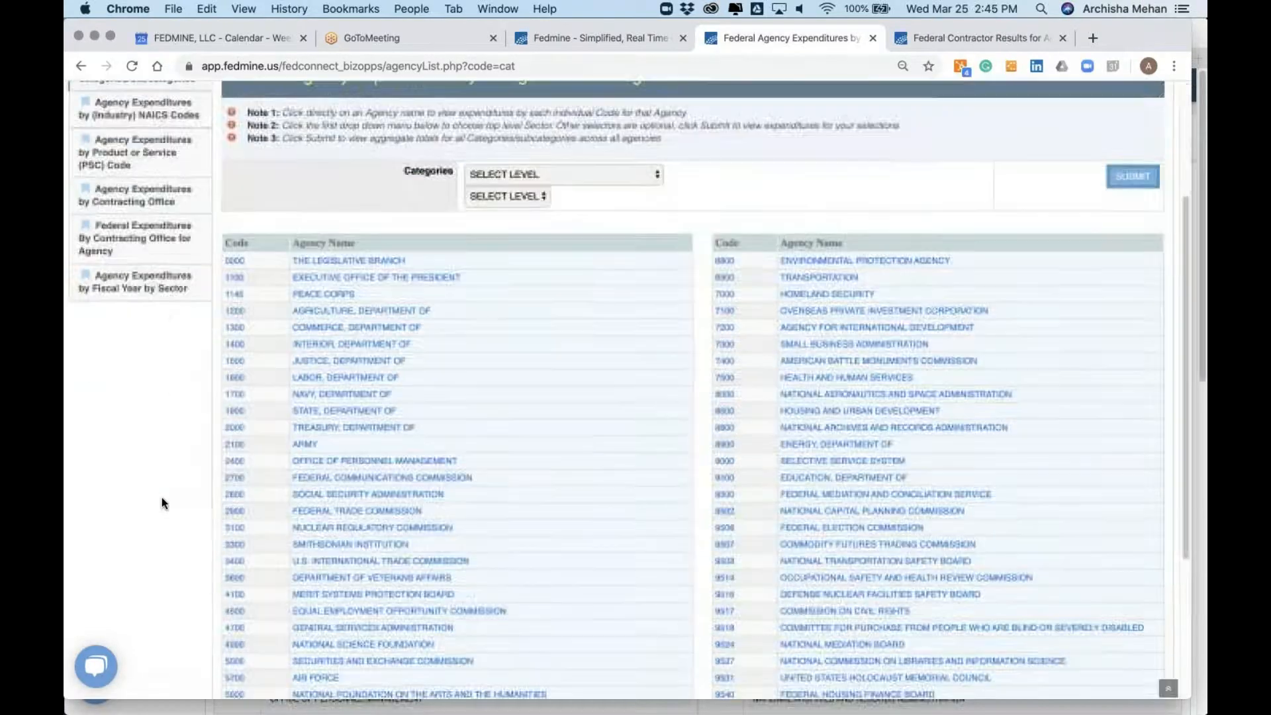
pyautogui.scroll(3, 162, 504)
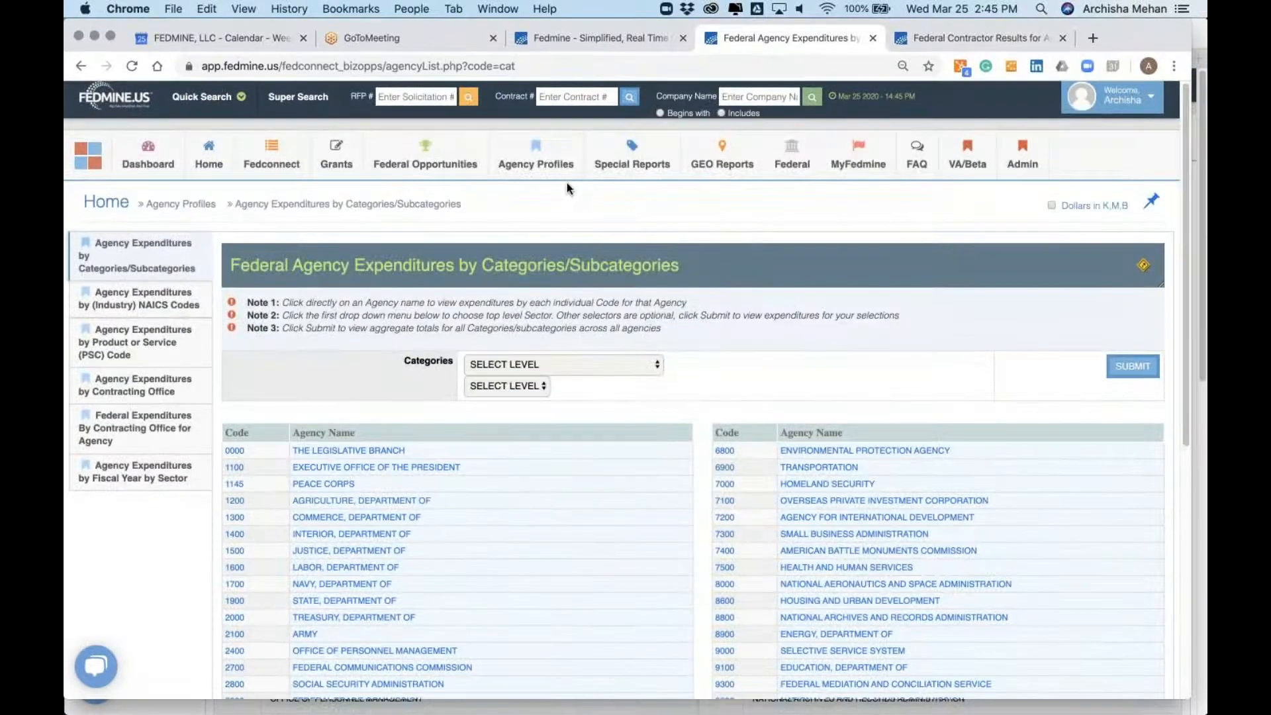
# - Open the Special Reports > MATOC Visor report: 12,889 actions totaling $9,449,487,179 across all agencies
pyautogui.moveTo(564, 177)
pyautogui.moveTo(639, 160)
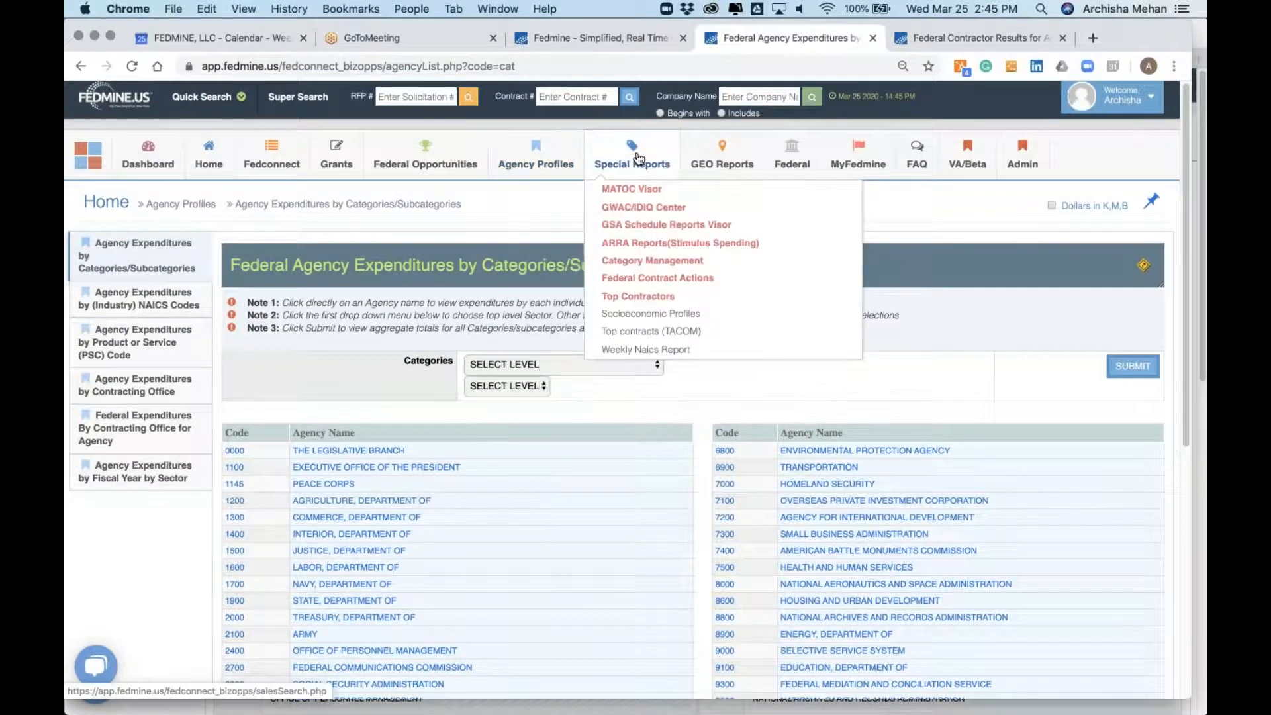
pyautogui.click(637, 191)
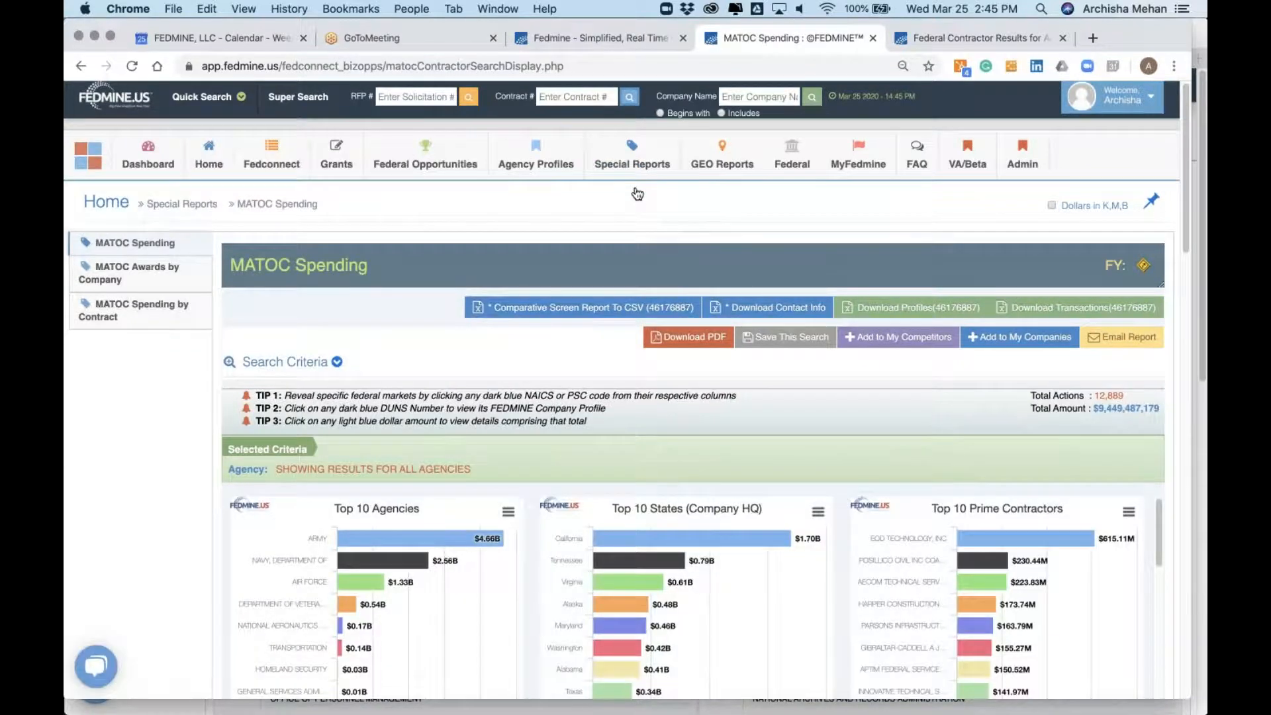
pyautogui.moveTo(391, 177)
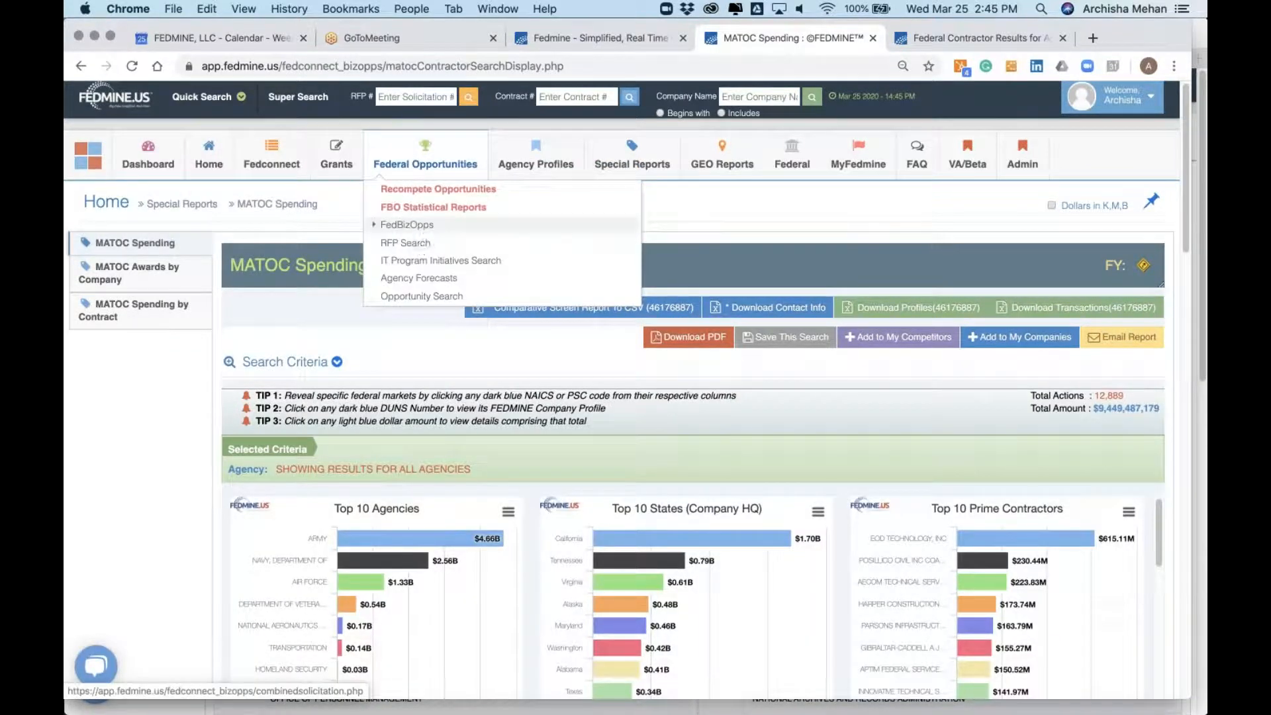
# - Return to the remediation contractor results tab and bring up the Opportunity Search form
pyautogui.click(976, 34)
pyautogui.moveTo(425, 159)
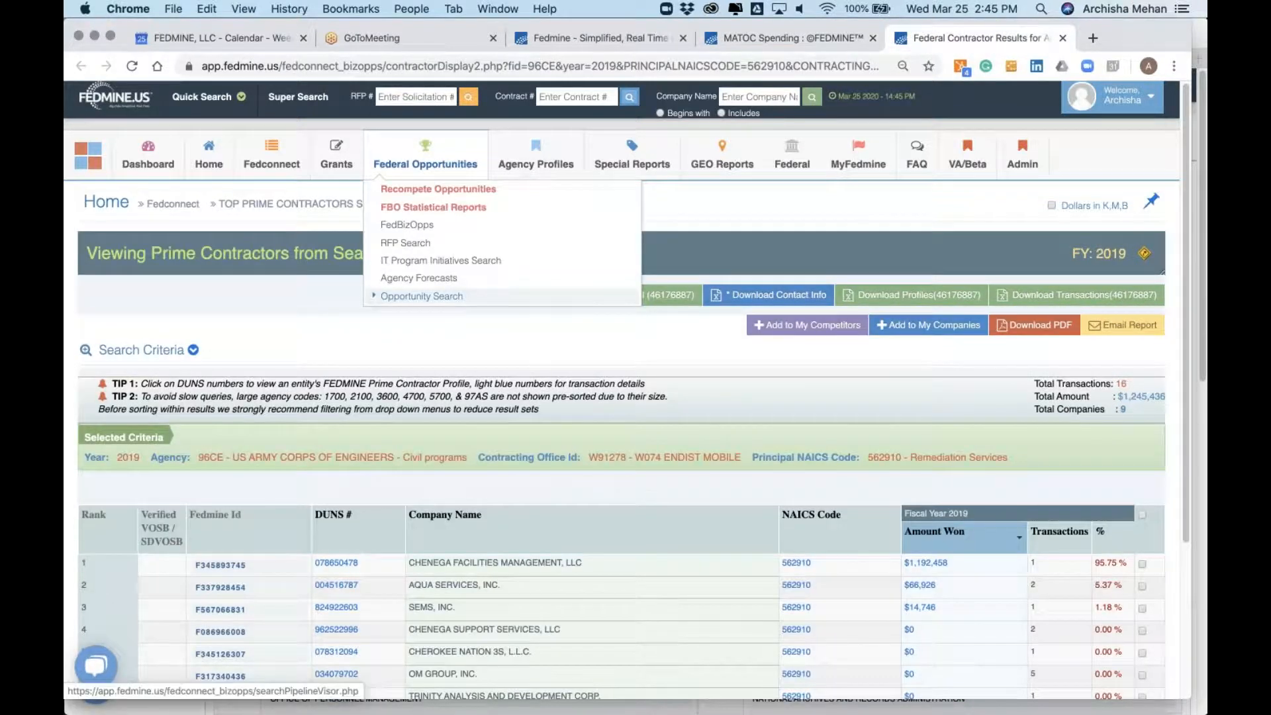
pyautogui.click(422, 296)
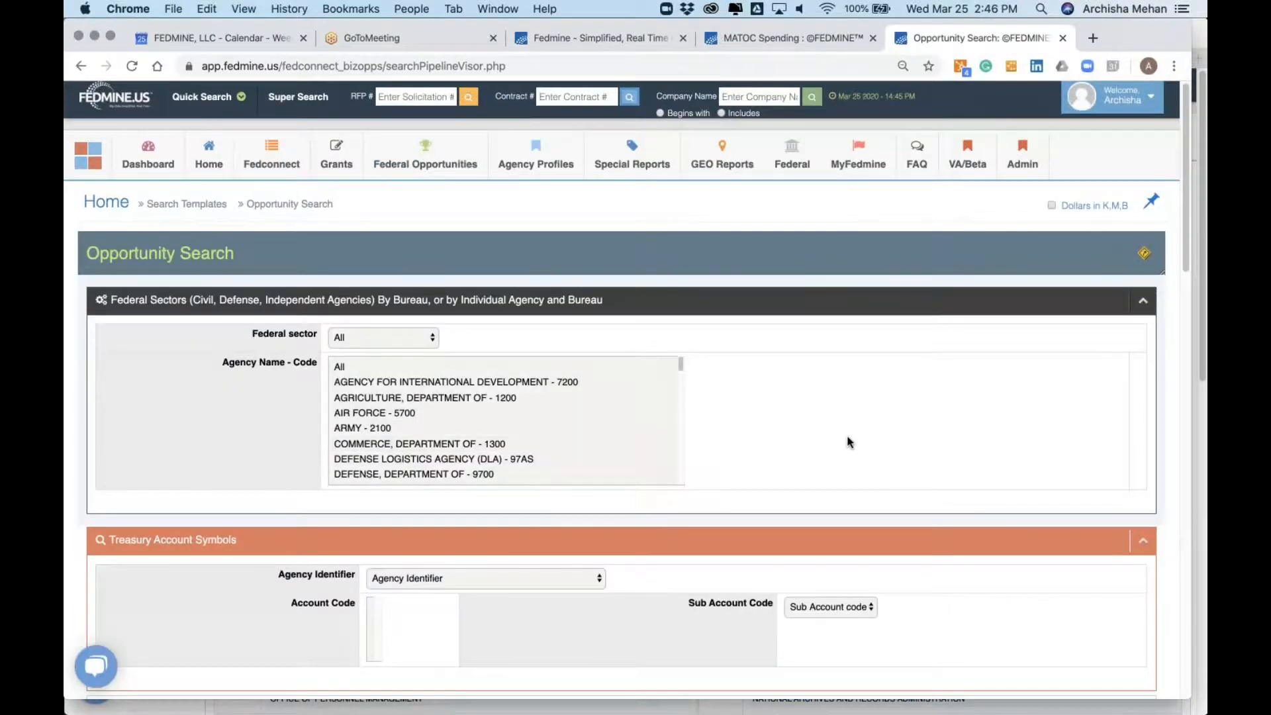
pyautogui.scroll(-5, 849, 443)
pyautogui.scroll(2, 847, 440)
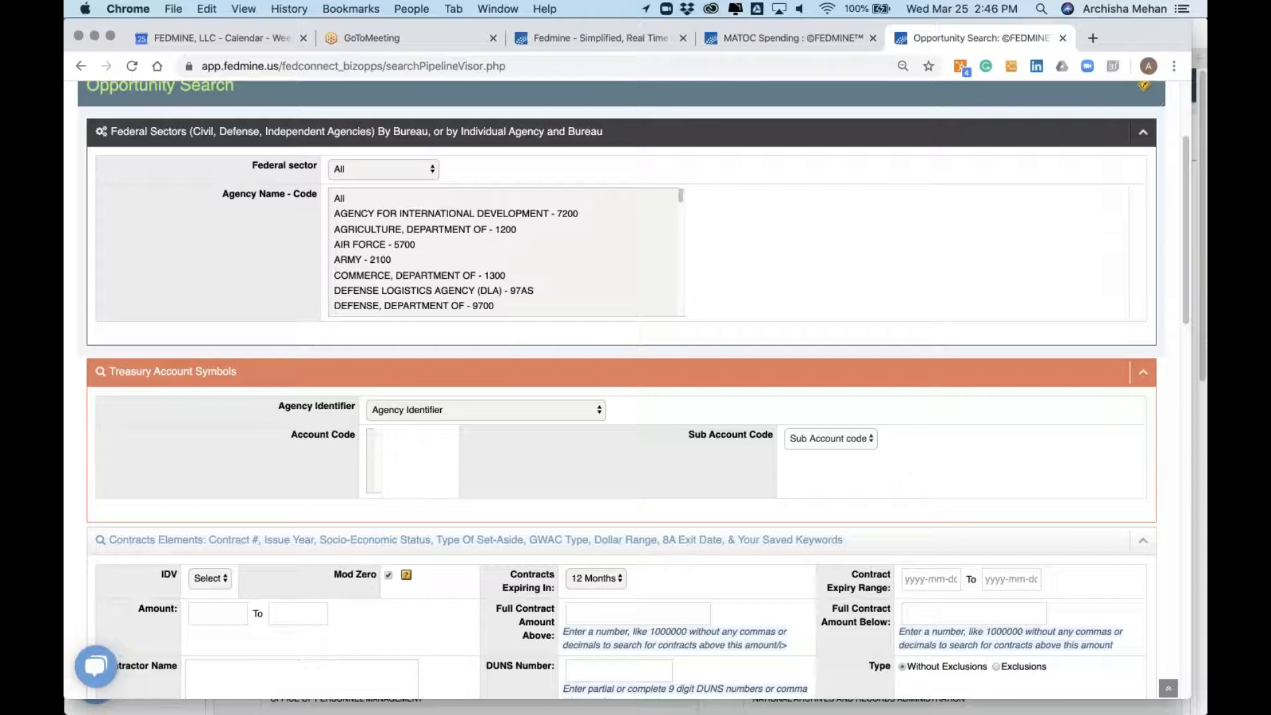
# - Search contracts by keyword 'remediation' across all agencies, yielding 1,825 actions totaling $833,335,493
pyautogui.scroll(-3, 623, 398)
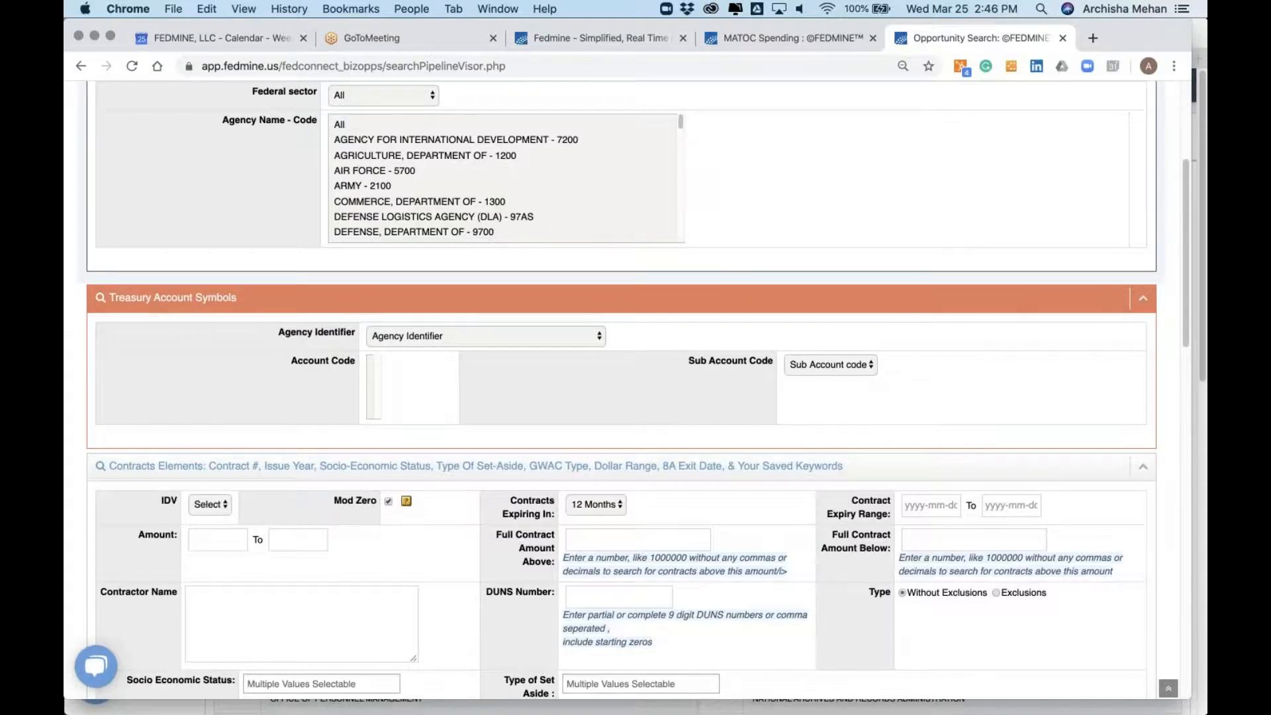
pyautogui.scroll(-6, 622, 397)
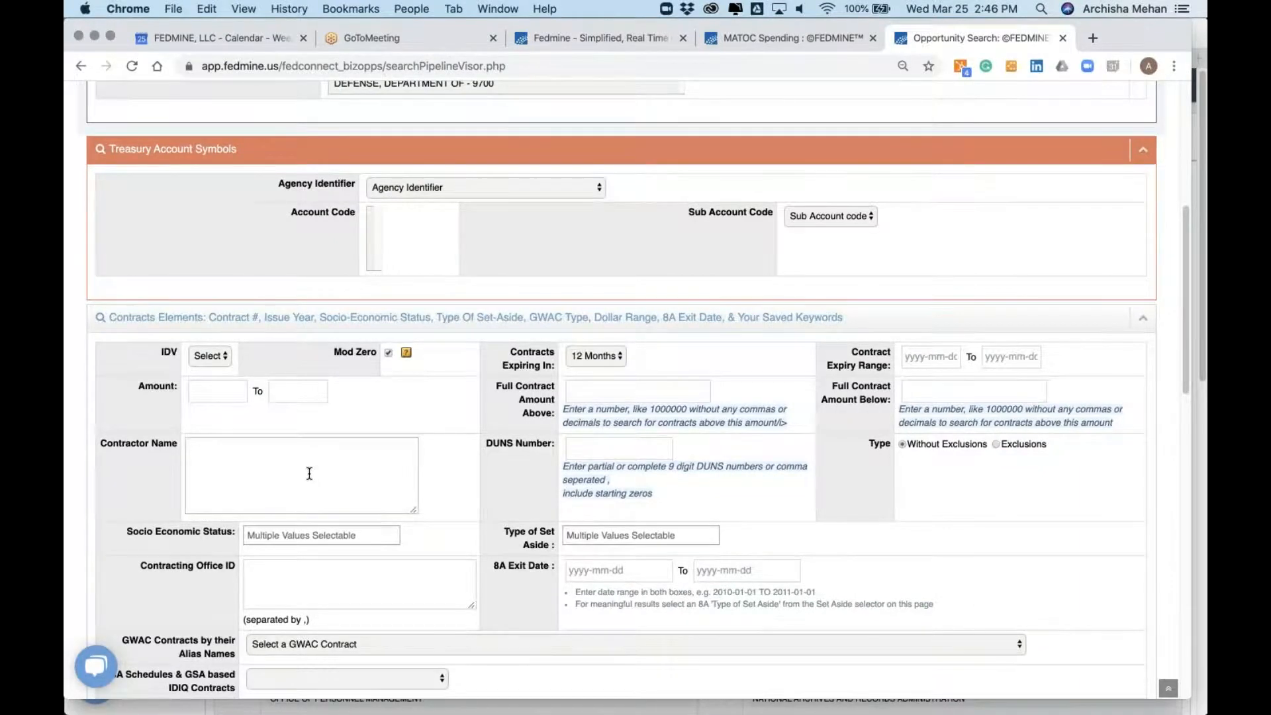
pyautogui.scroll(-5, 310, 473)
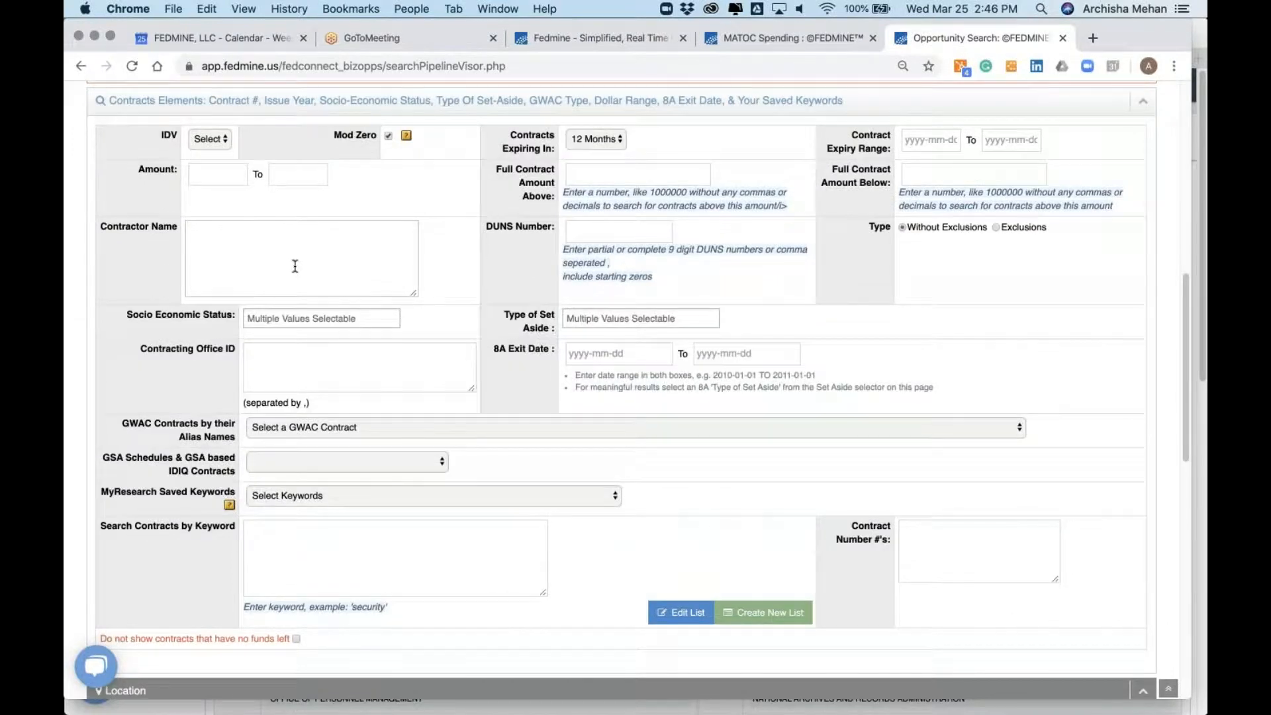
pyautogui.click(308, 545)
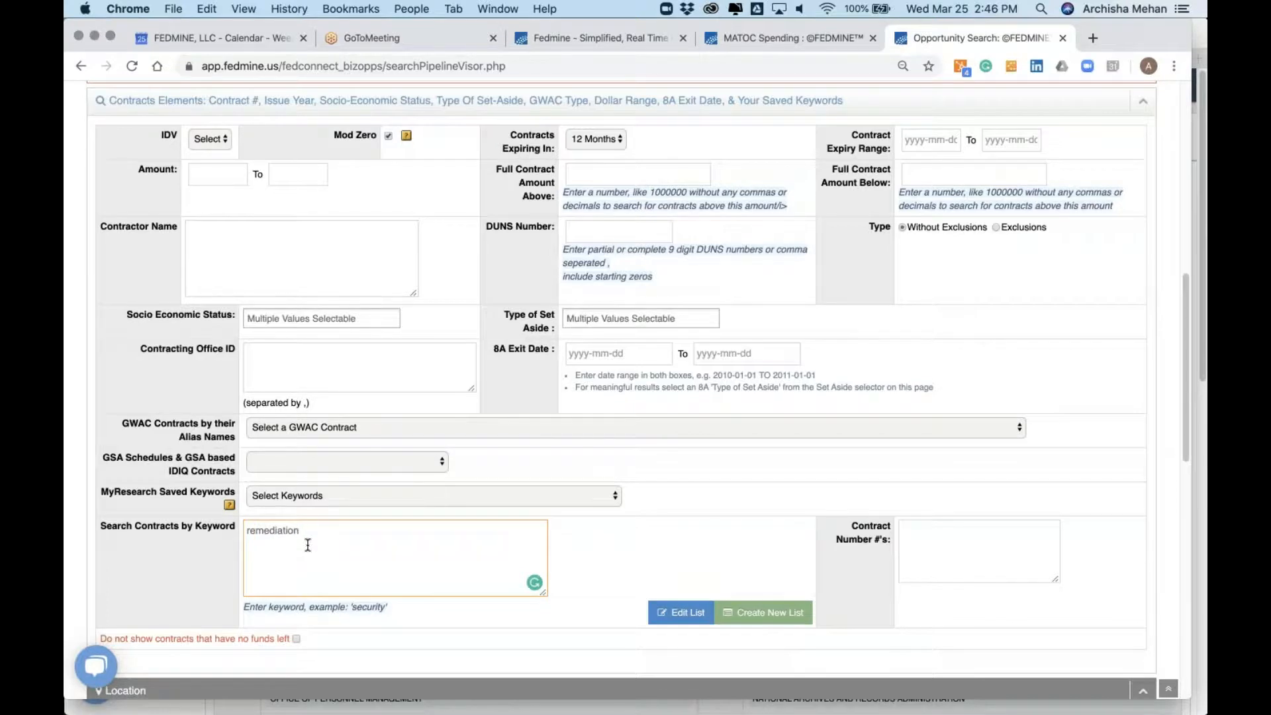
pyautogui.scroll(-10, 308, 545)
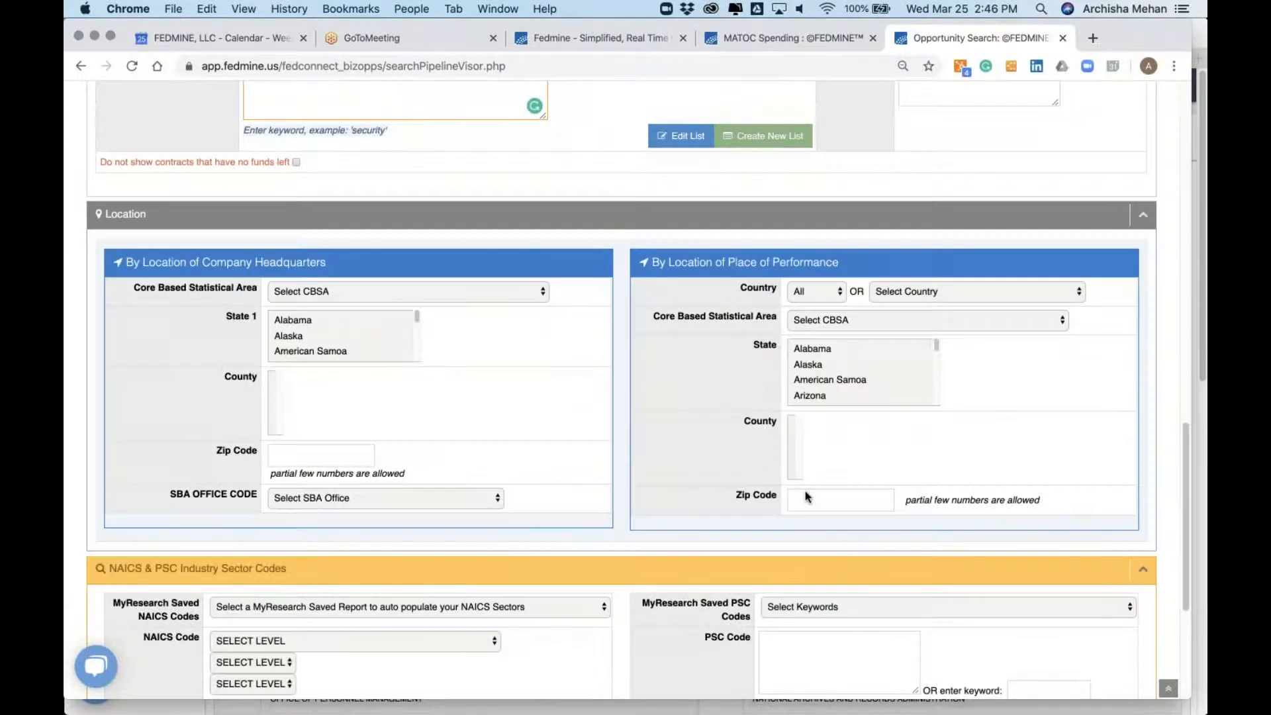
pyautogui.scroll(-5, 744, 526)
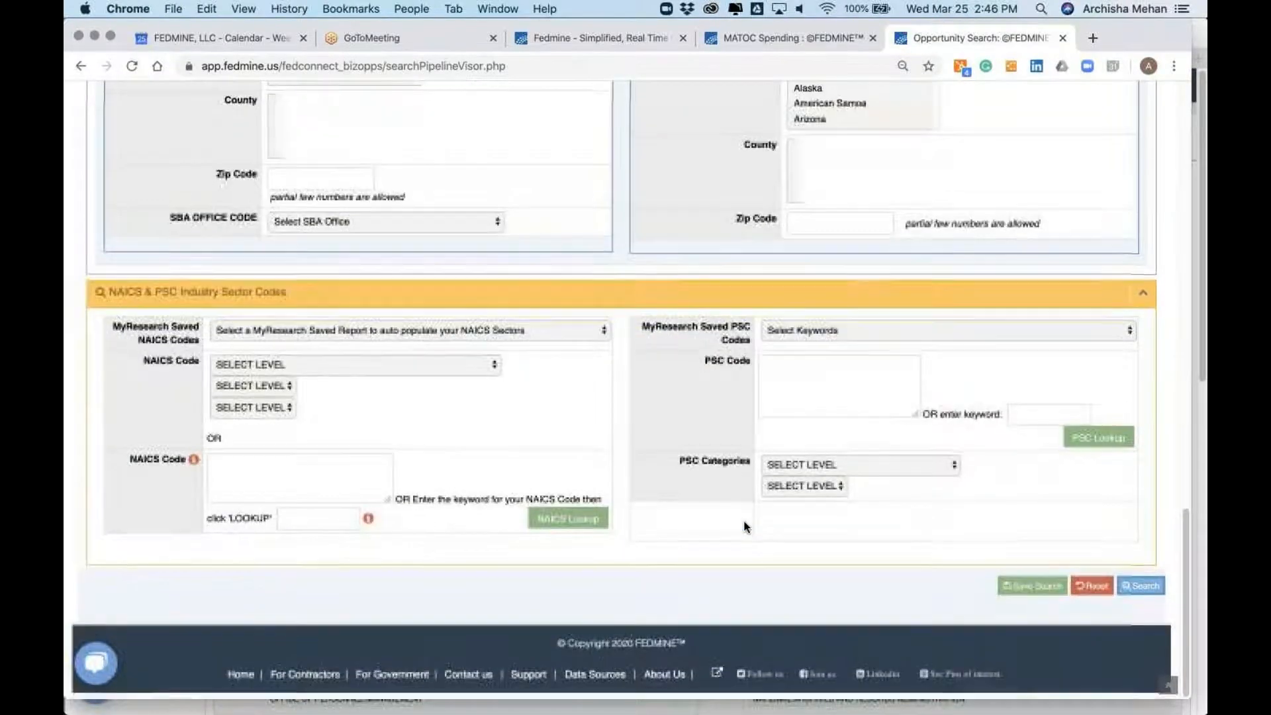
pyautogui.click(1138, 595)
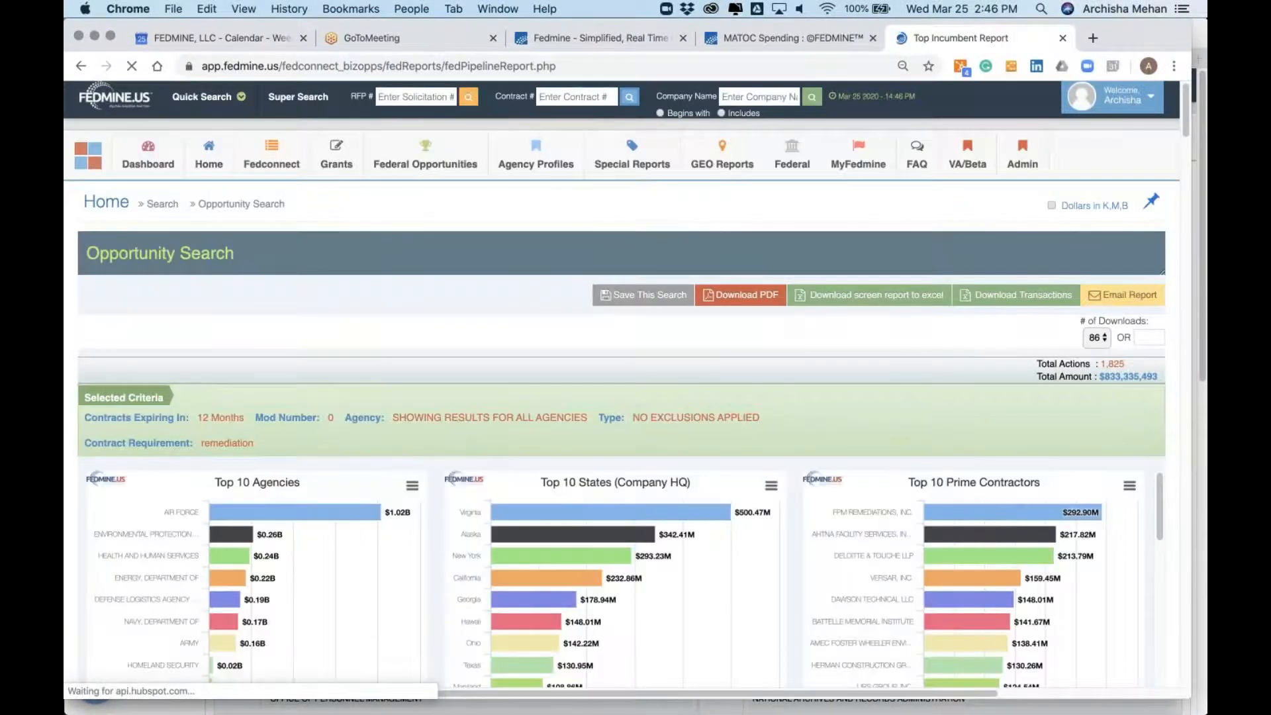
# - Review the Top 10 States and Top 10 Prime Contractors charts and the 86 expiring remediation contracts
pyautogui.scroll(-6, 729, 350)
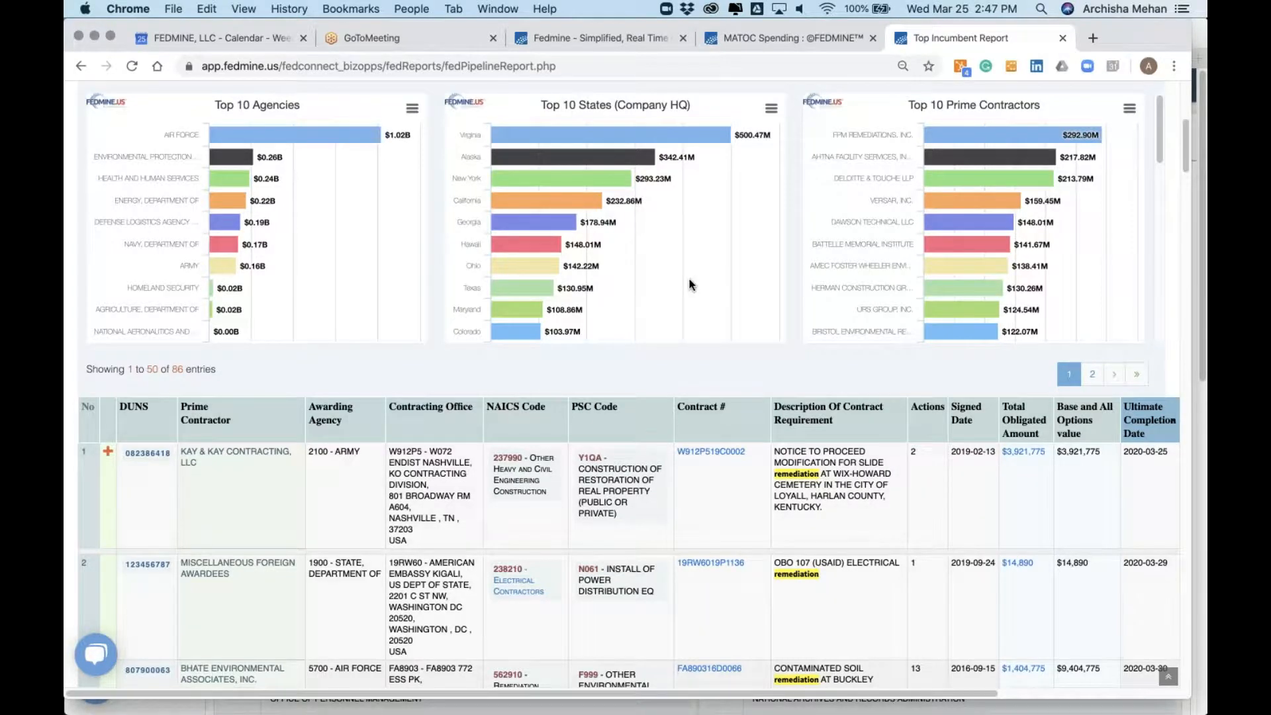
pyautogui.scroll(-5, 689, 284)
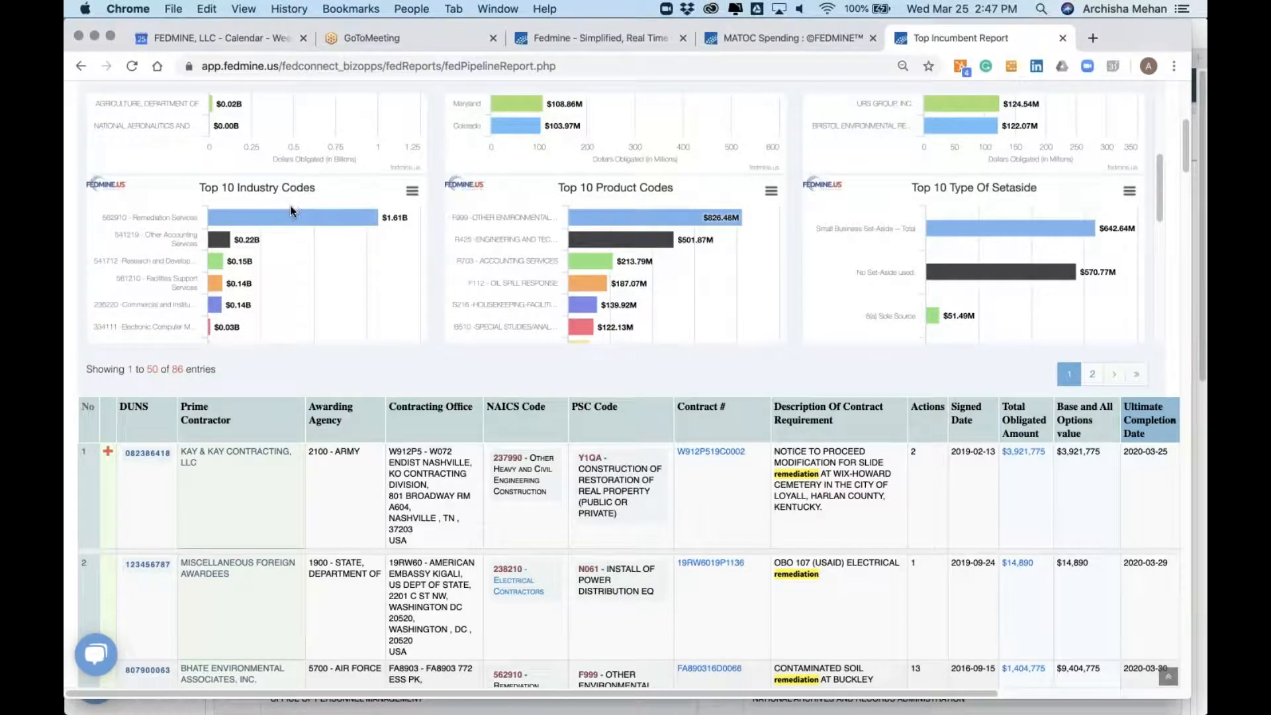
pyautogui.moveTo(284, 221)
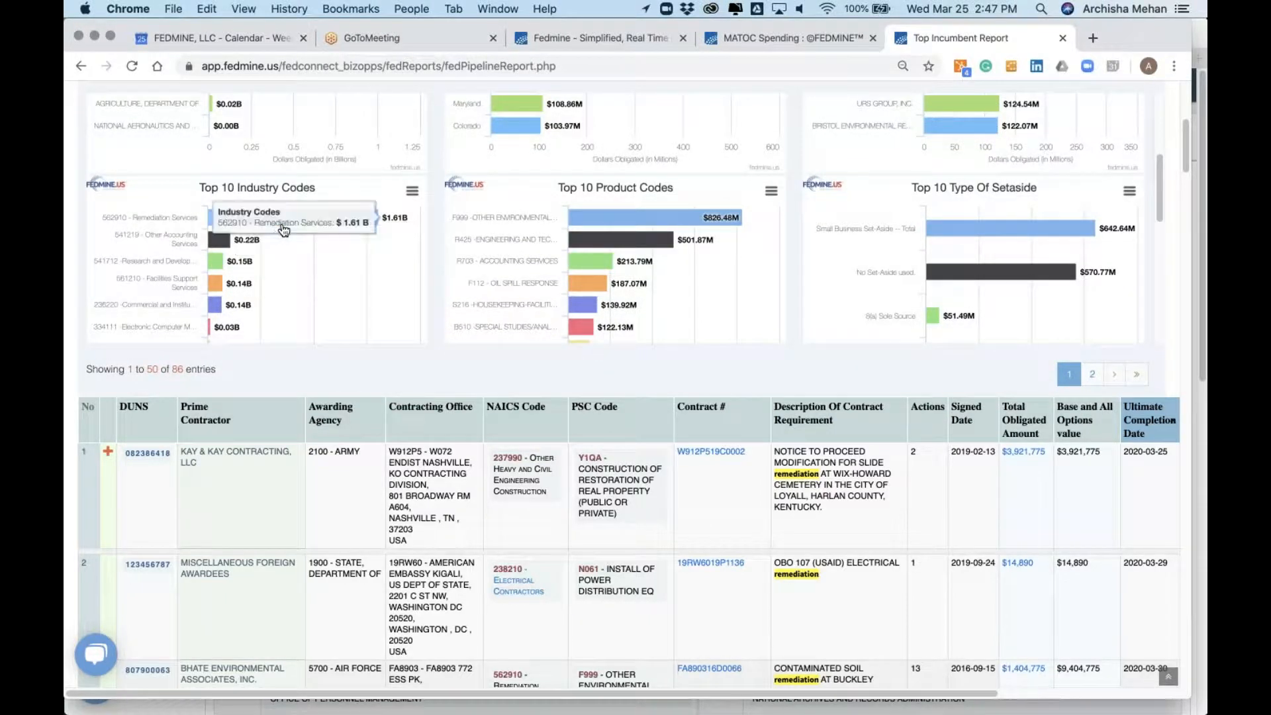
pyautogui.moveTo(213, 320)
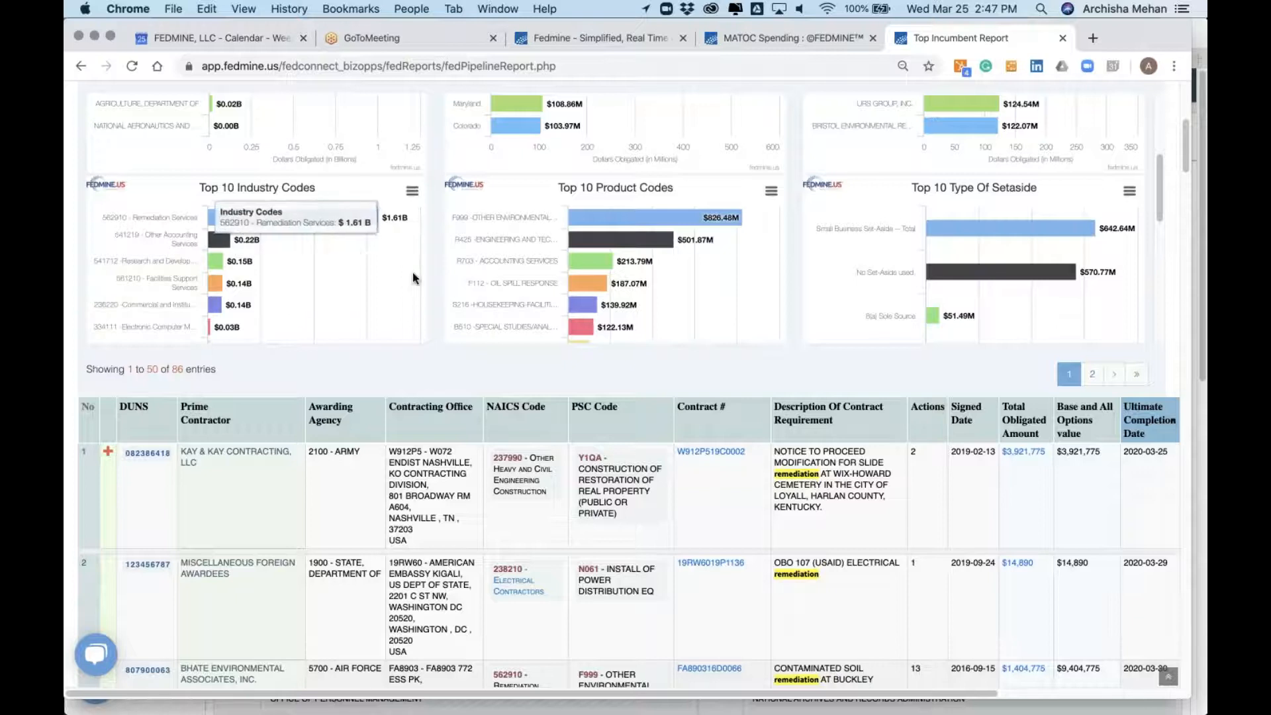
pyautogui.scroll(-5, 412, 272)
pyautogui.scroll(-3, 411, 272)
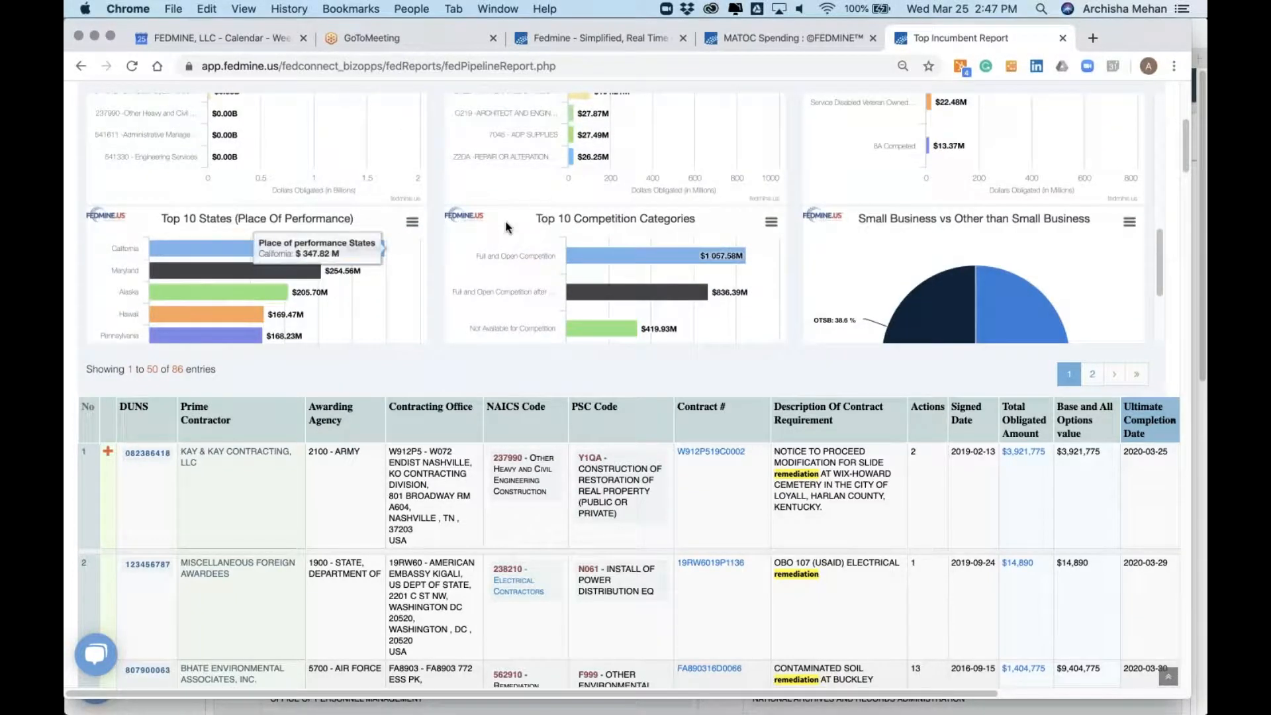
pyautogui.scroll(-2, 510, 225)
pyautogui.scroll(-2, 506, 226)
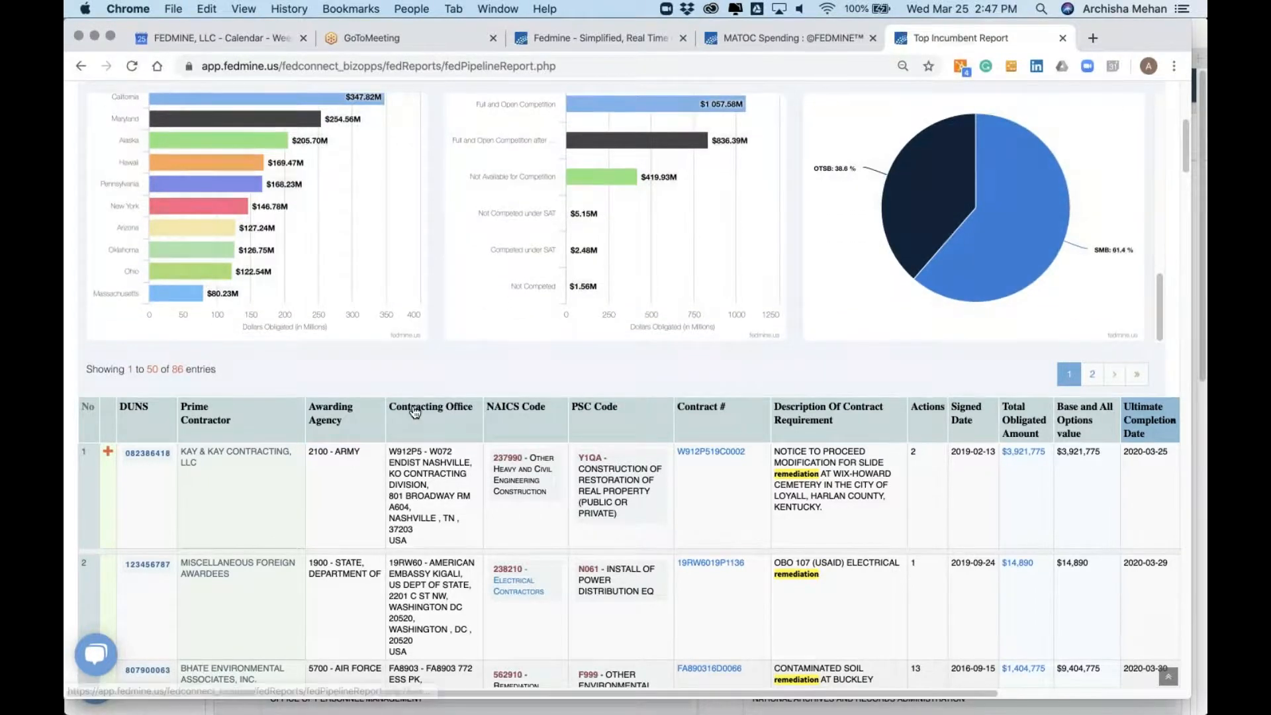
pyautogui.scroll(-4, 388, 318)
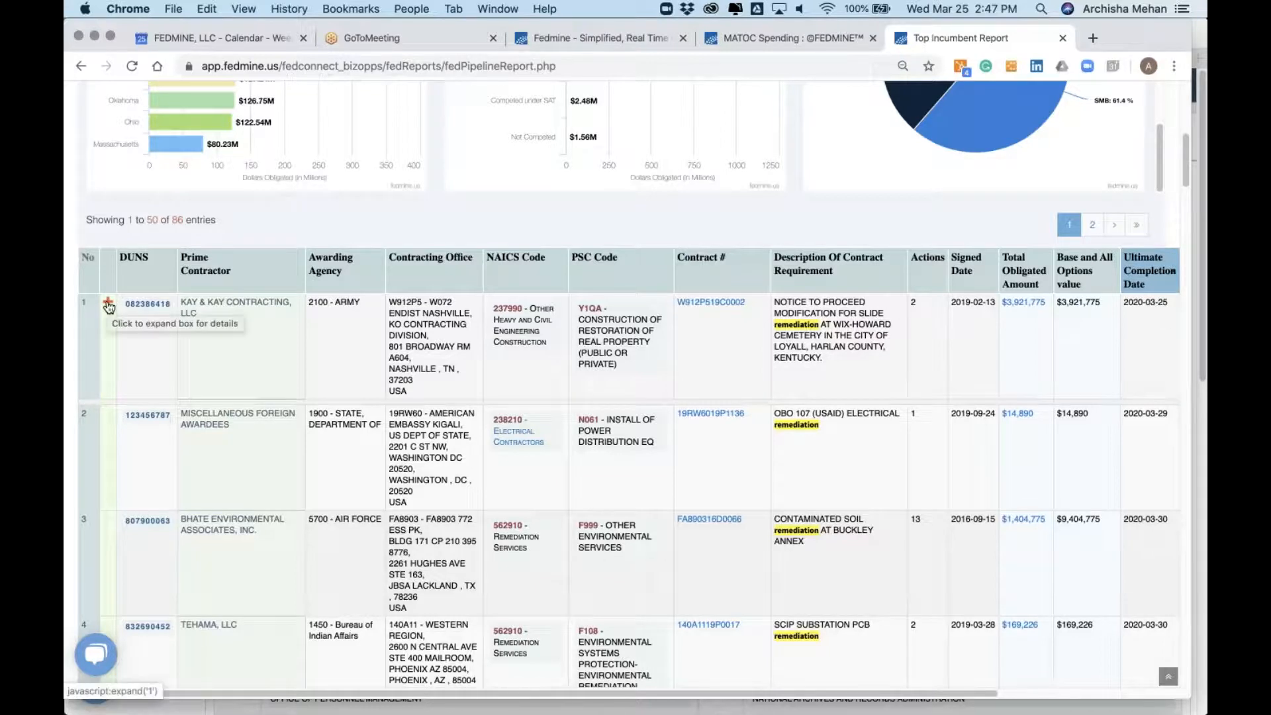
pyautogui.hscroll(4, 109, 306)
pyautogui.hscroll(3, 623, 384)
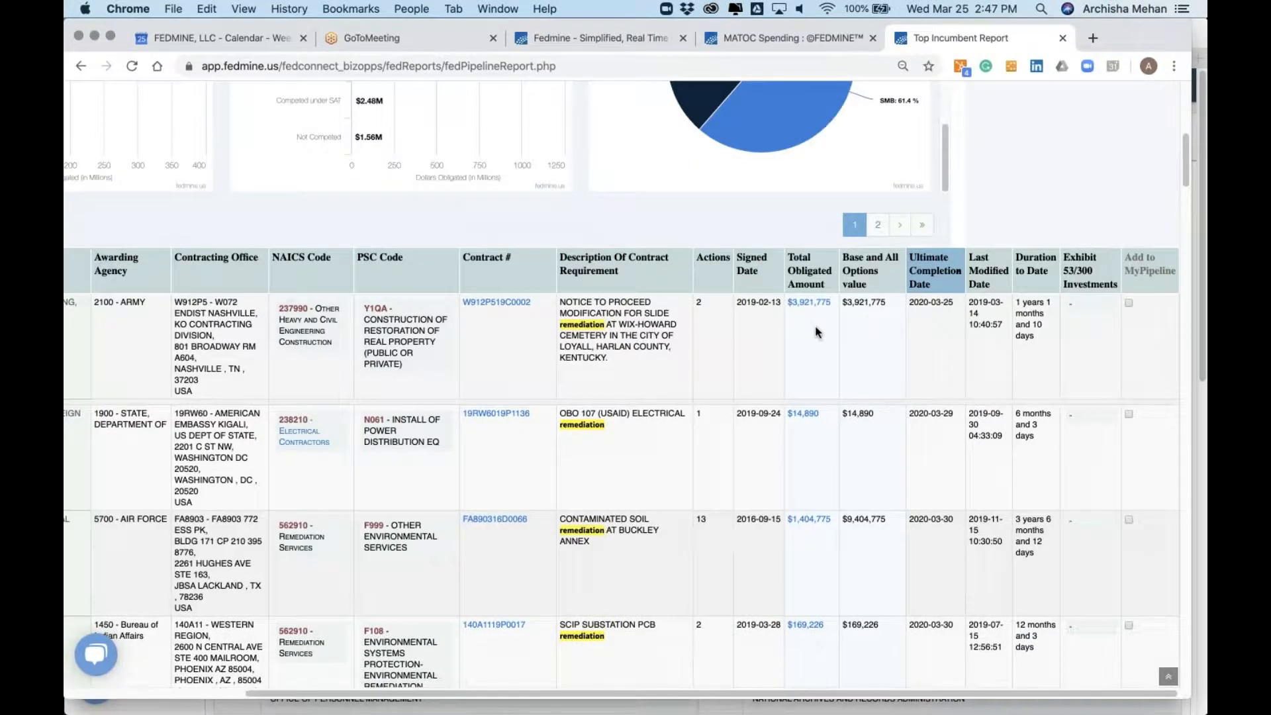
pyautogui.hscroll(-7, 697, 327)
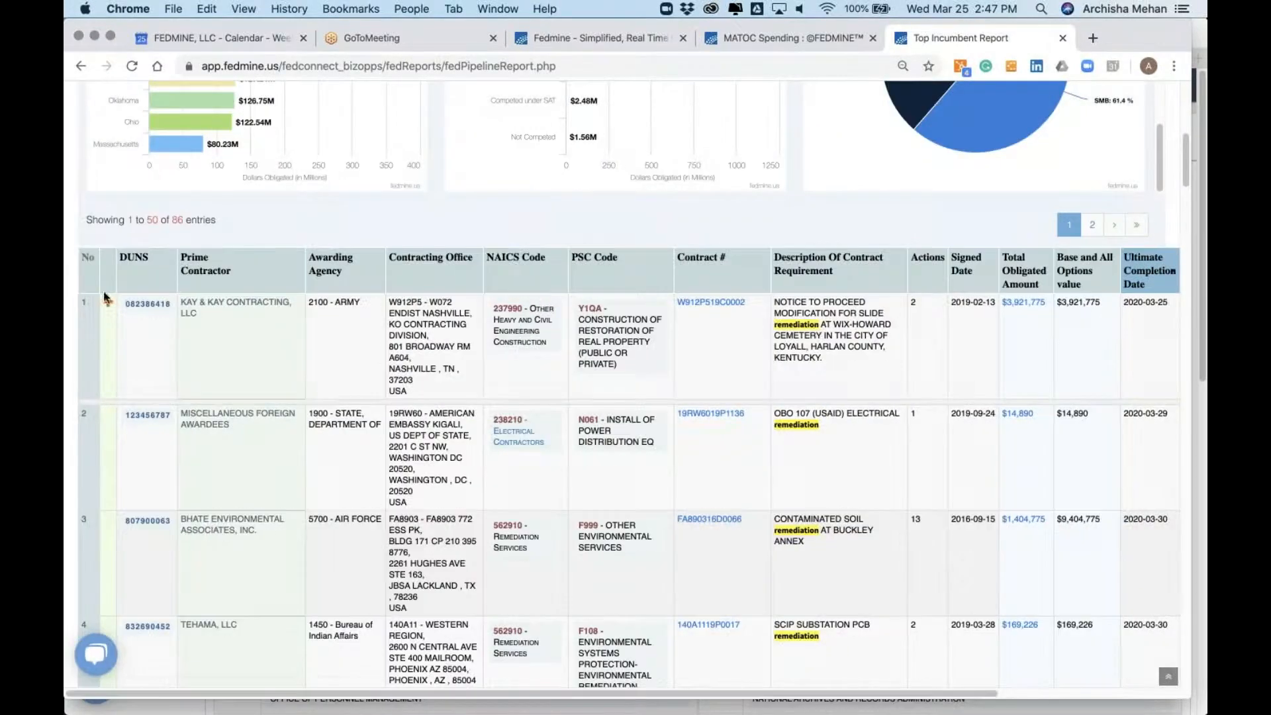
# - Expand row 1 to show the Loyall Slide Remediation solicitation and U.S. Army Corps of Engineers office details
pyautogui.click(107, 305)
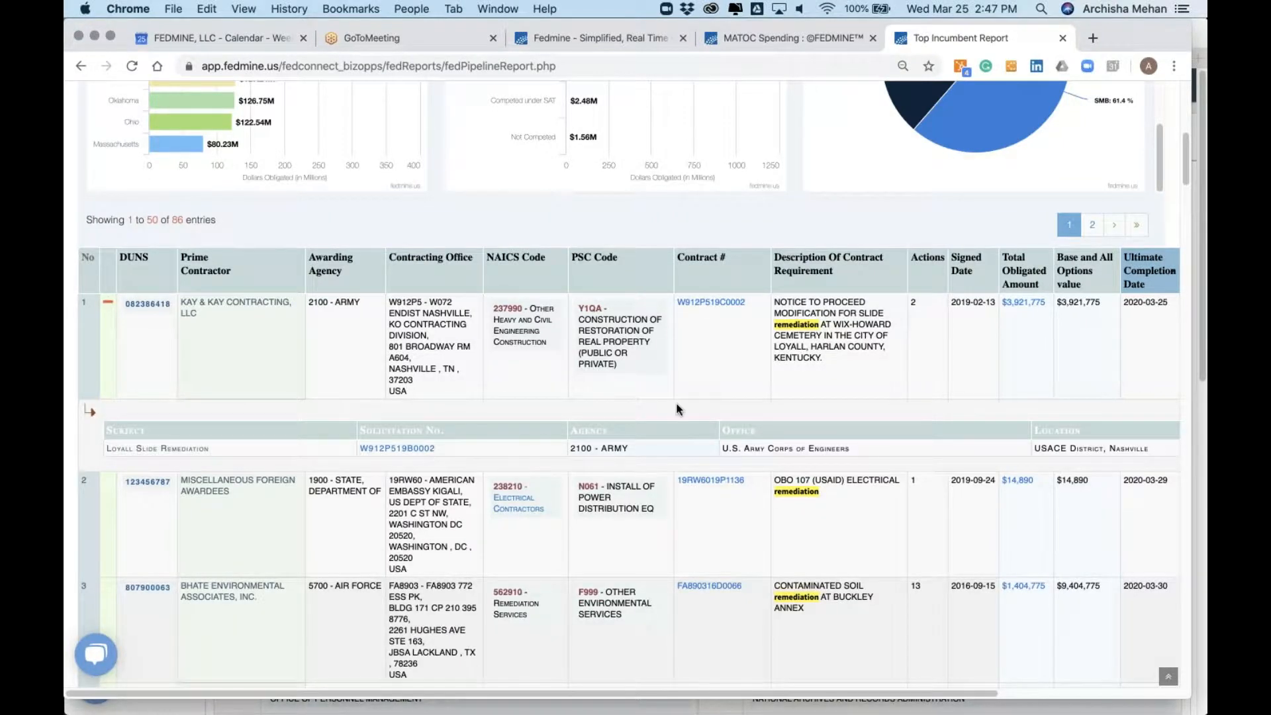
pyautogui.hscroll(5, 676, 409)
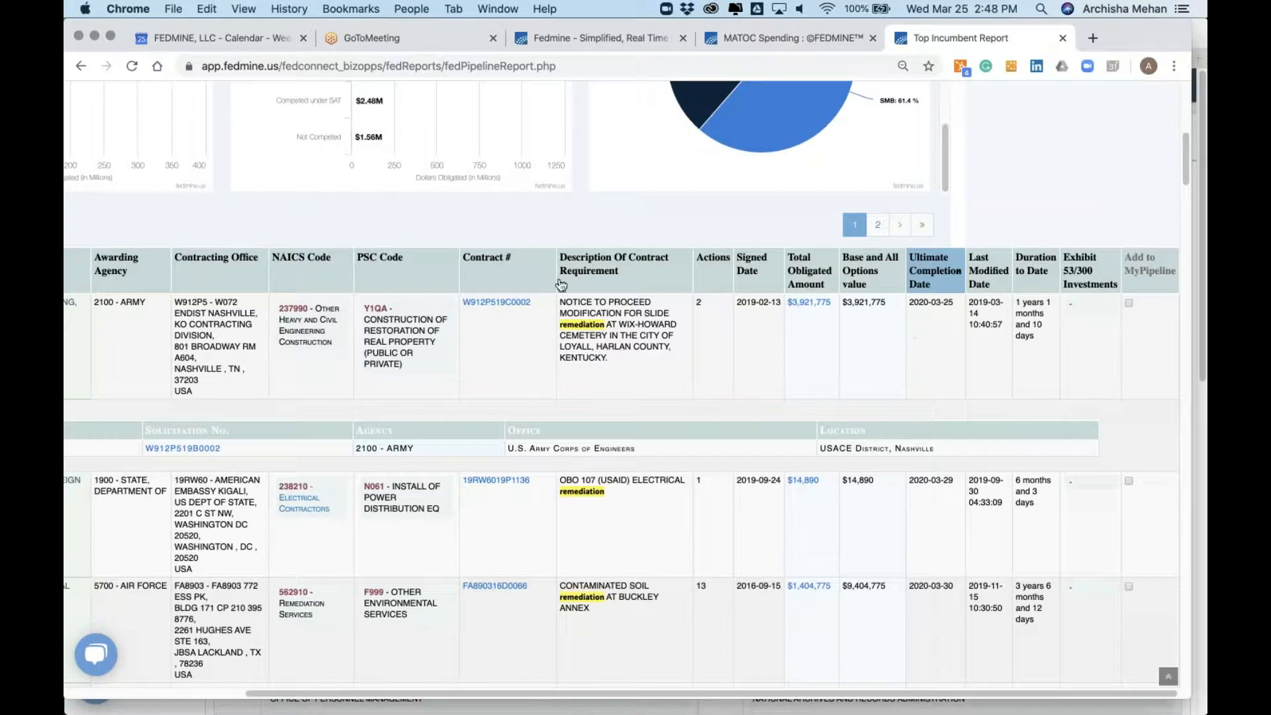
pyautogui.scroll(5, 561, 285)
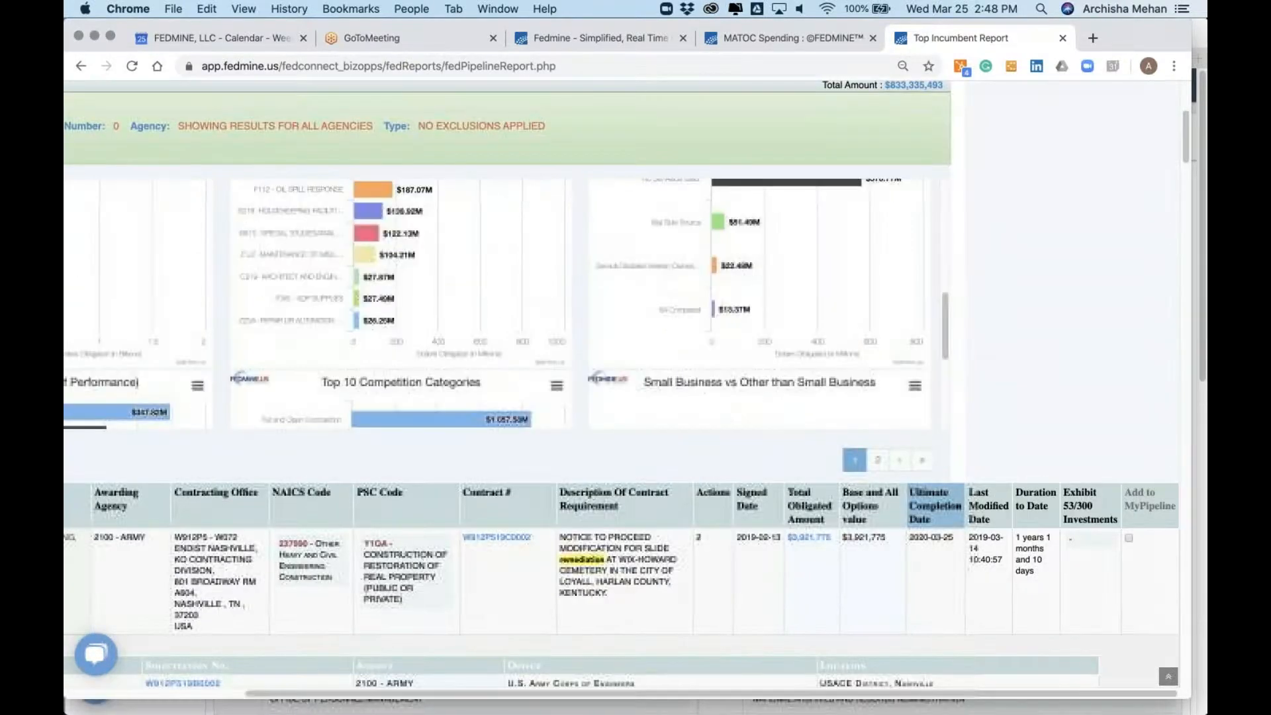
pyautogui.scroll(6, 622, 384)
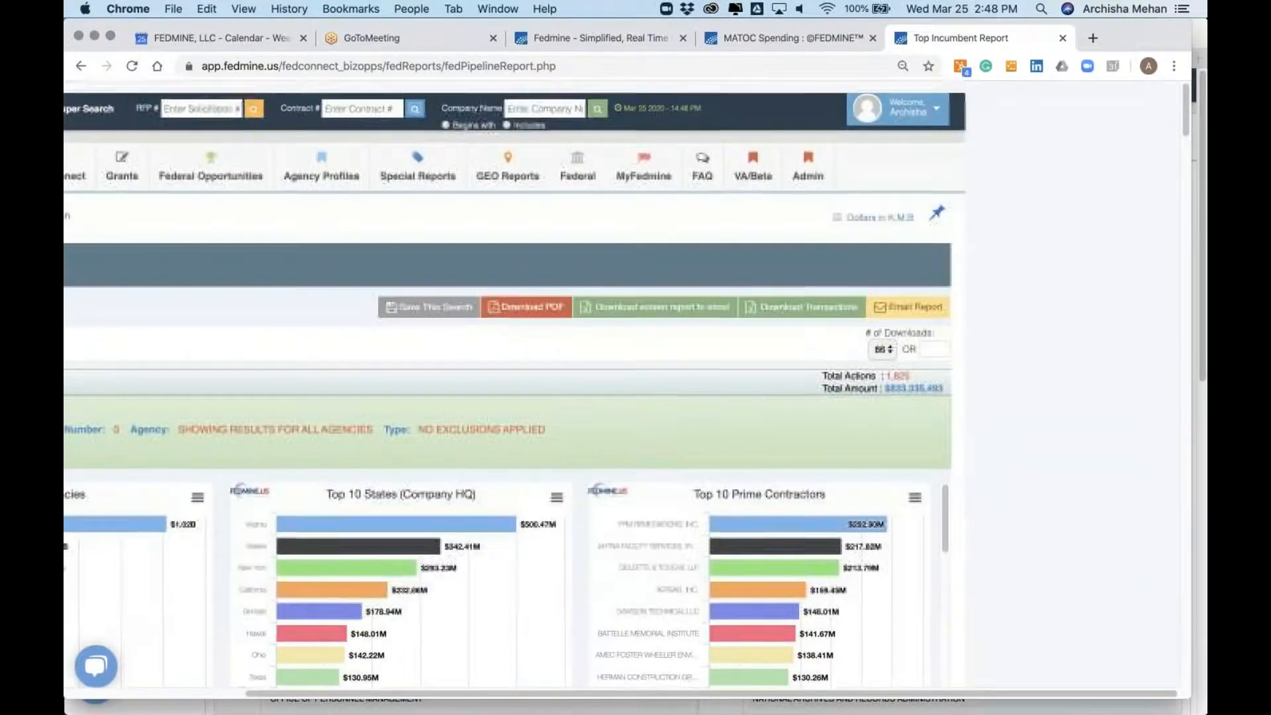
pyautogui.click(643, 166)
# - Open MyFedmine > MyPipeline with 131 saved solicitations and click into the RFQ-NIAID-2008733 Notes box
pyautogui.click(655, 263)
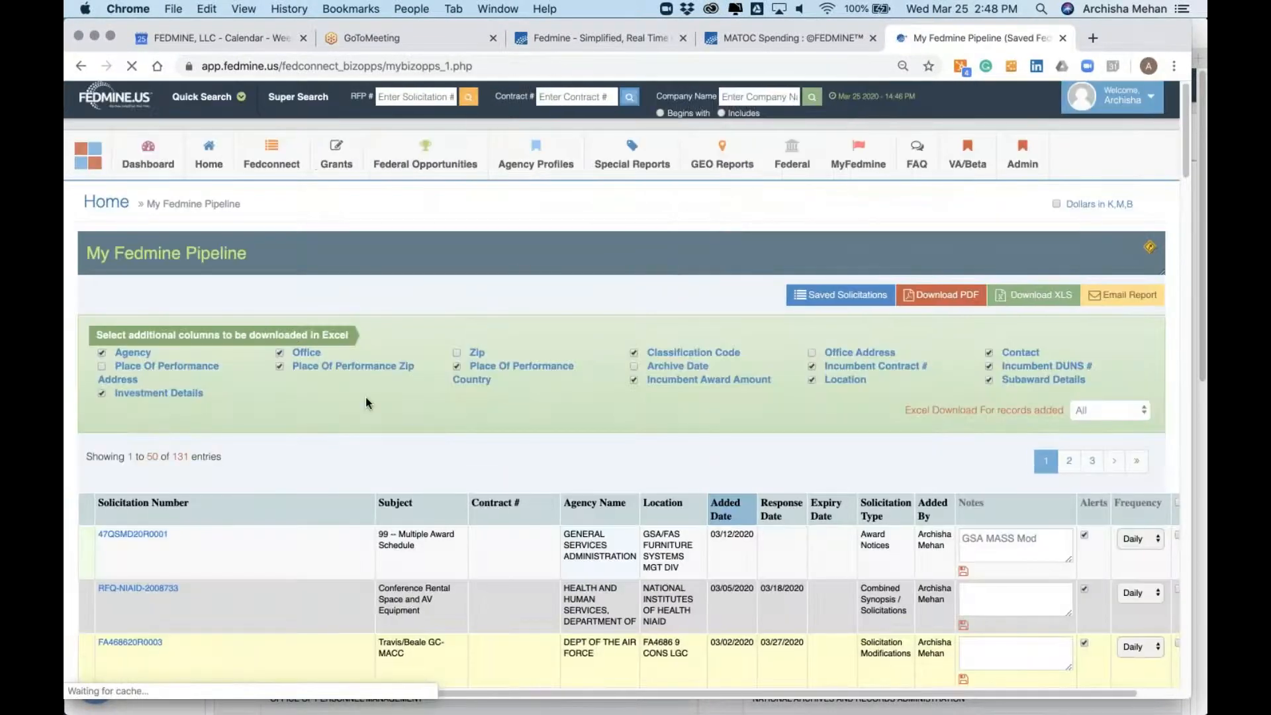
pyautogui.scroll(-3, 366, 402)
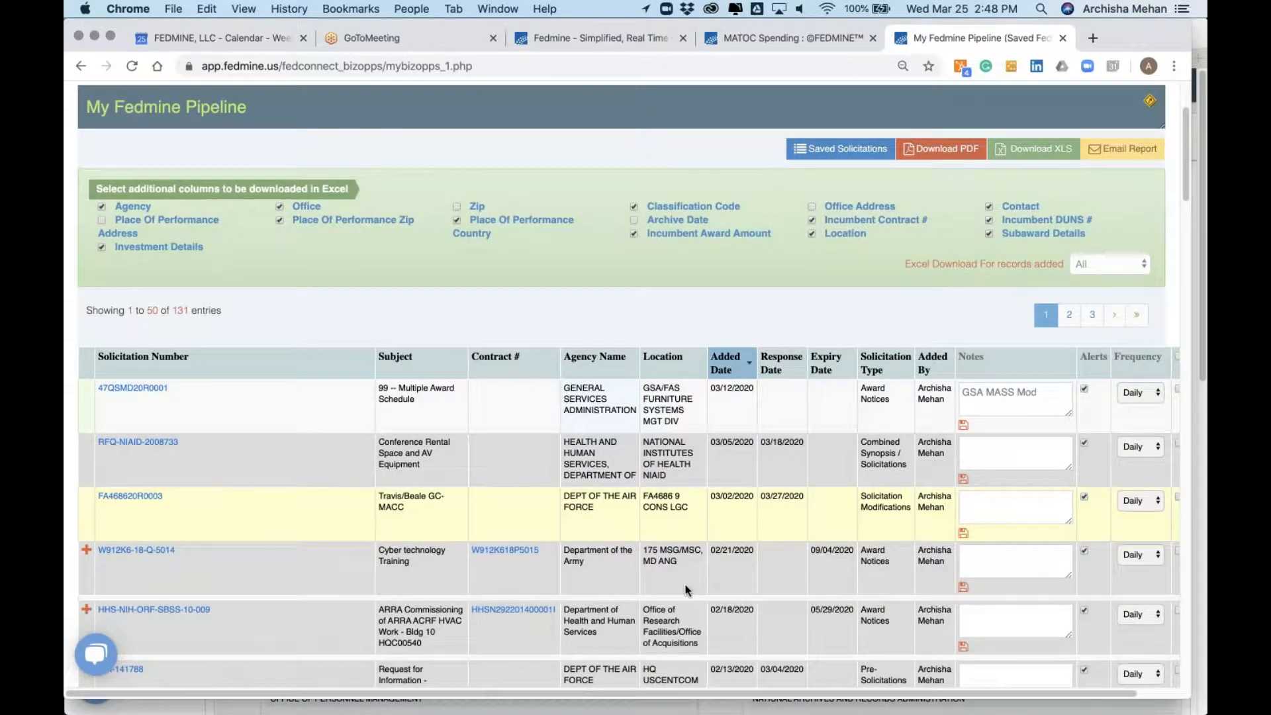
pyautogui.click(987, 447)
pyautogui.hscroll(2, 986, 447)
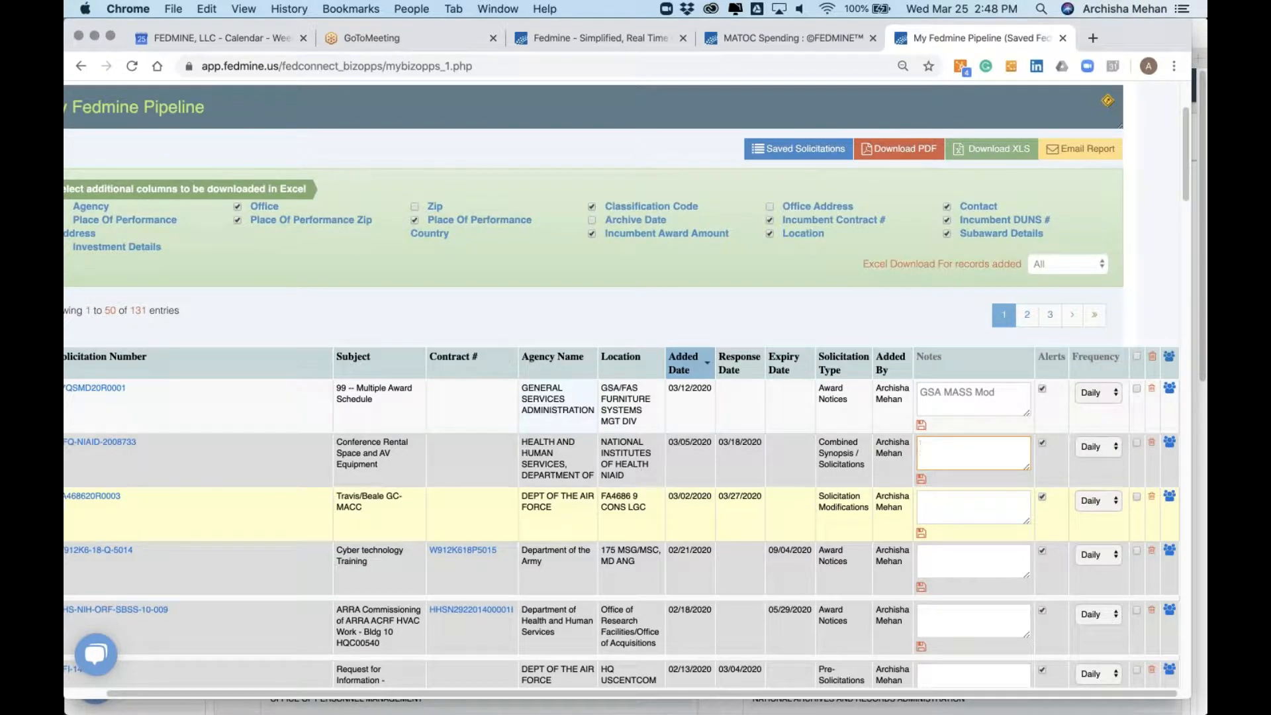
pyautogui.hscroll(-3, 466, 482)
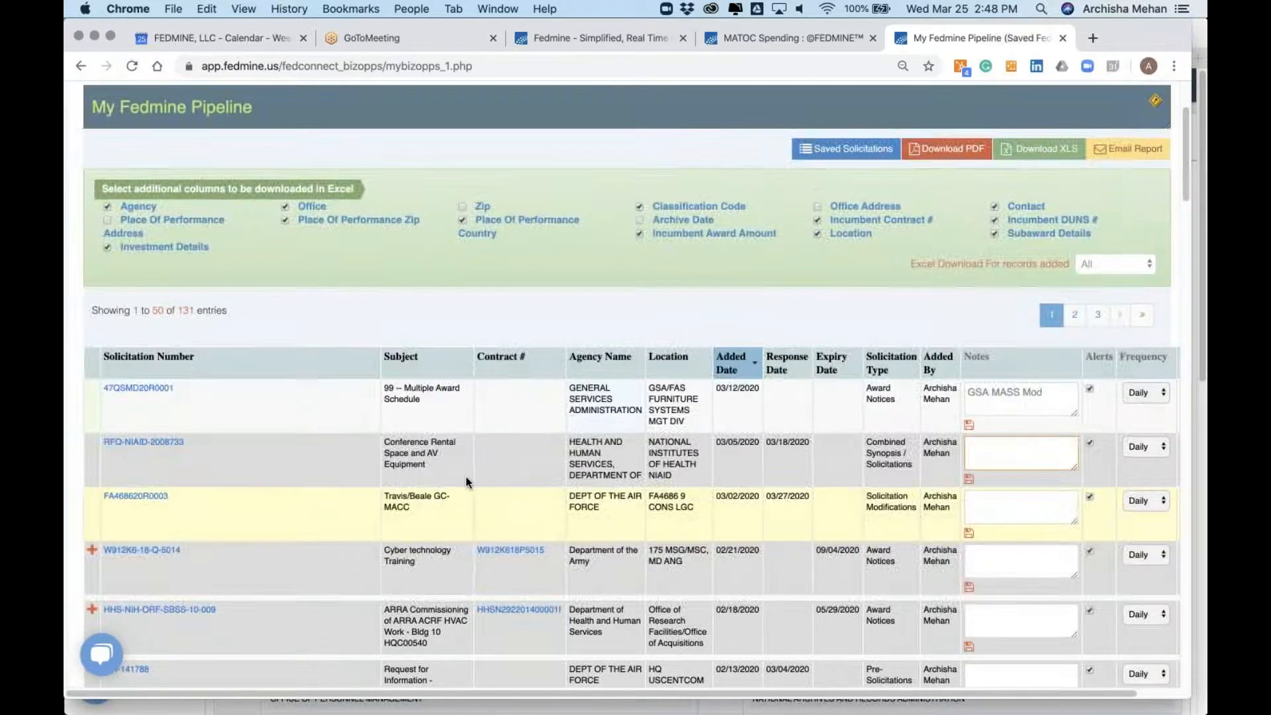
pyautogui.scroll(-2, 466, 482)
pyautogui.scroll(3, 467, 482)
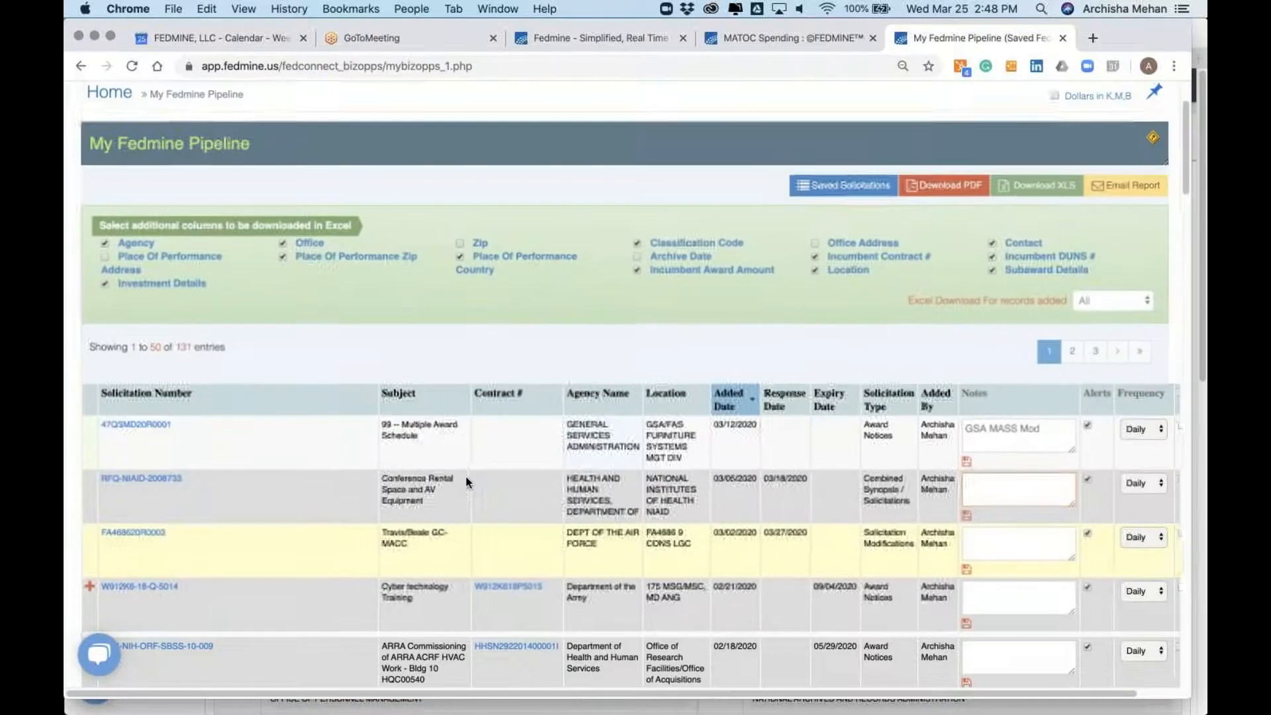
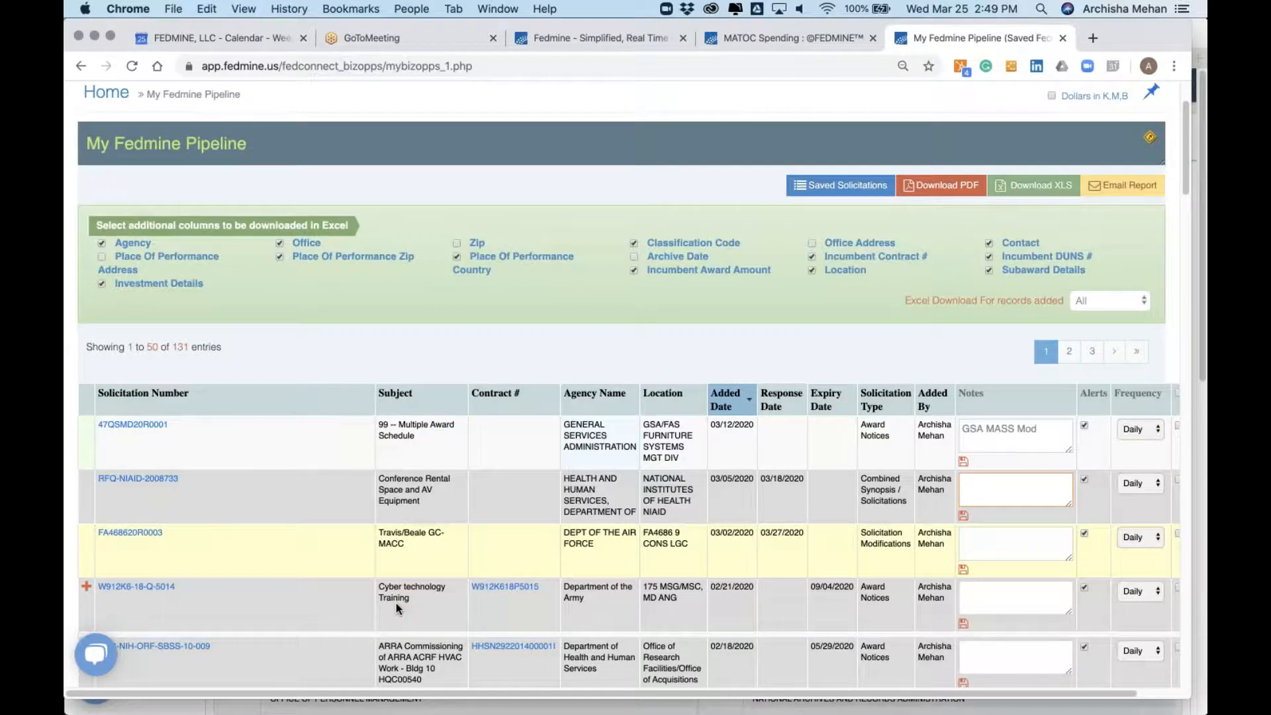
# - Open Federal Opportunities > Agency Forecasts, listing federal agencies and USACE divisions
pyautogui.hscroll(3, 396, 602)
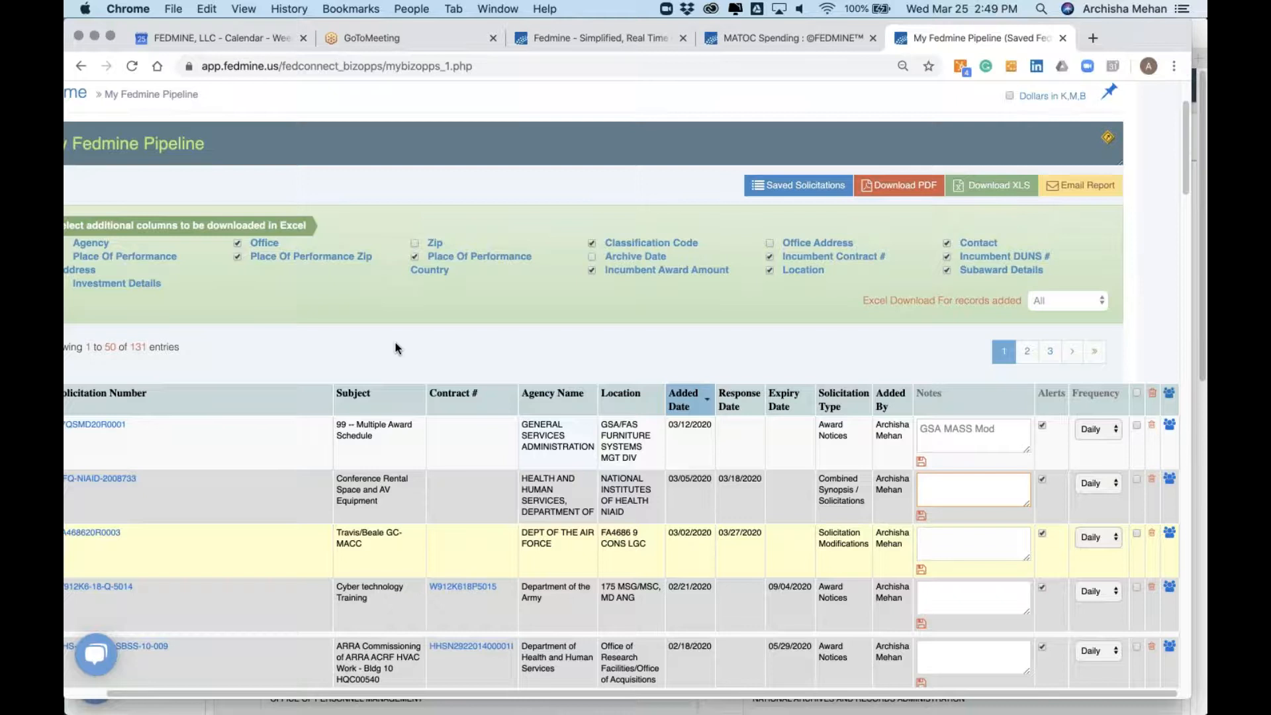
pyautogui.hscroll(-3, 395, 345)
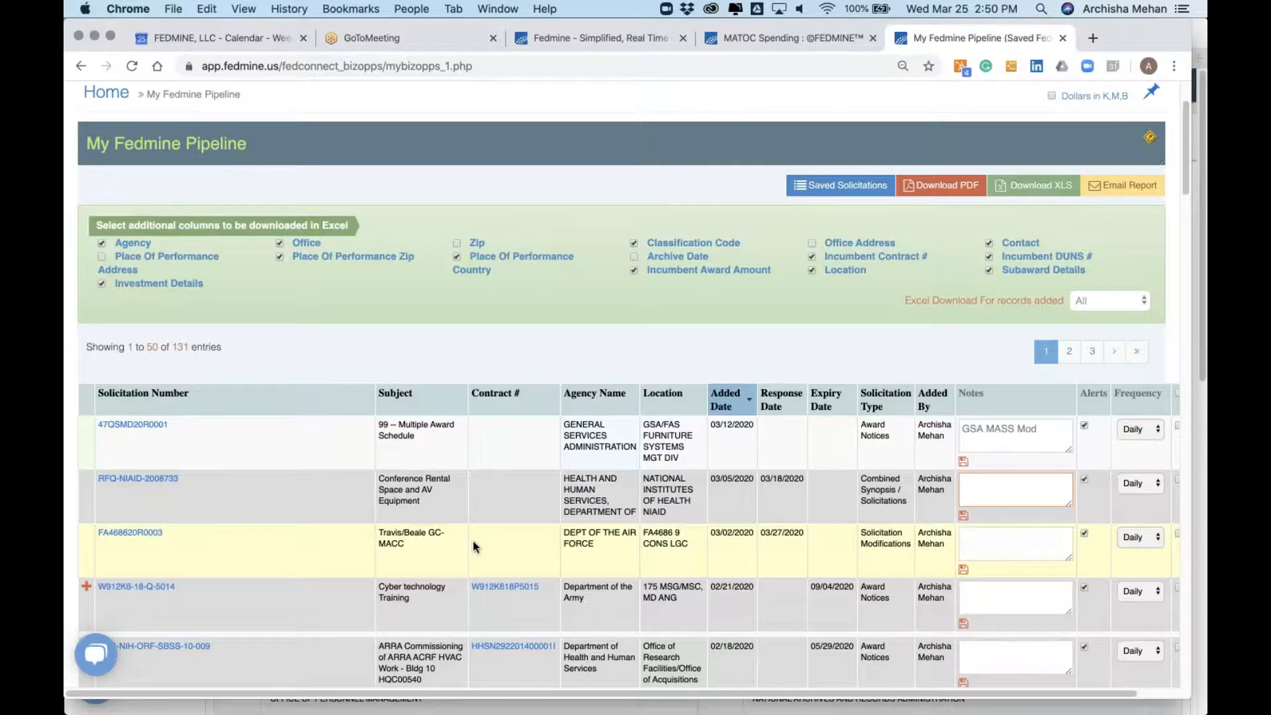
pyautogui.scroll(-3, 473, 542)
pyautogui.scroll(4, 473, 542)
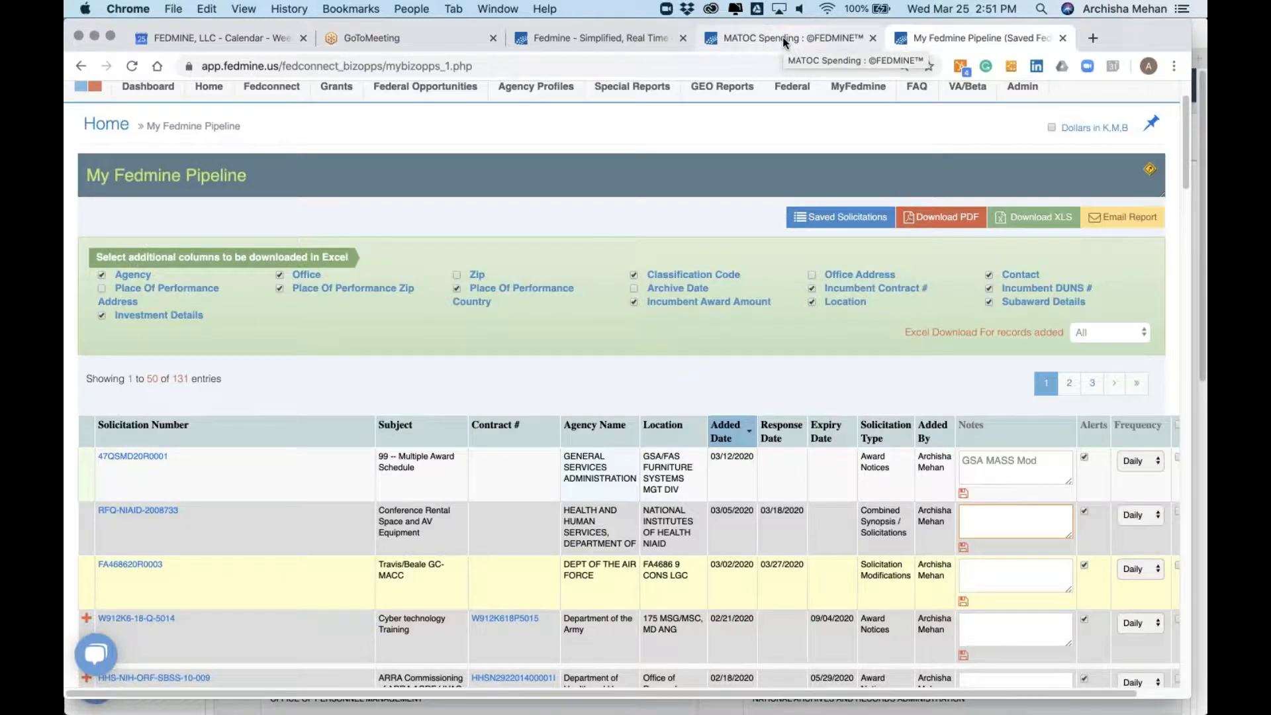
pyautogui.scroll(2, 449, 281)
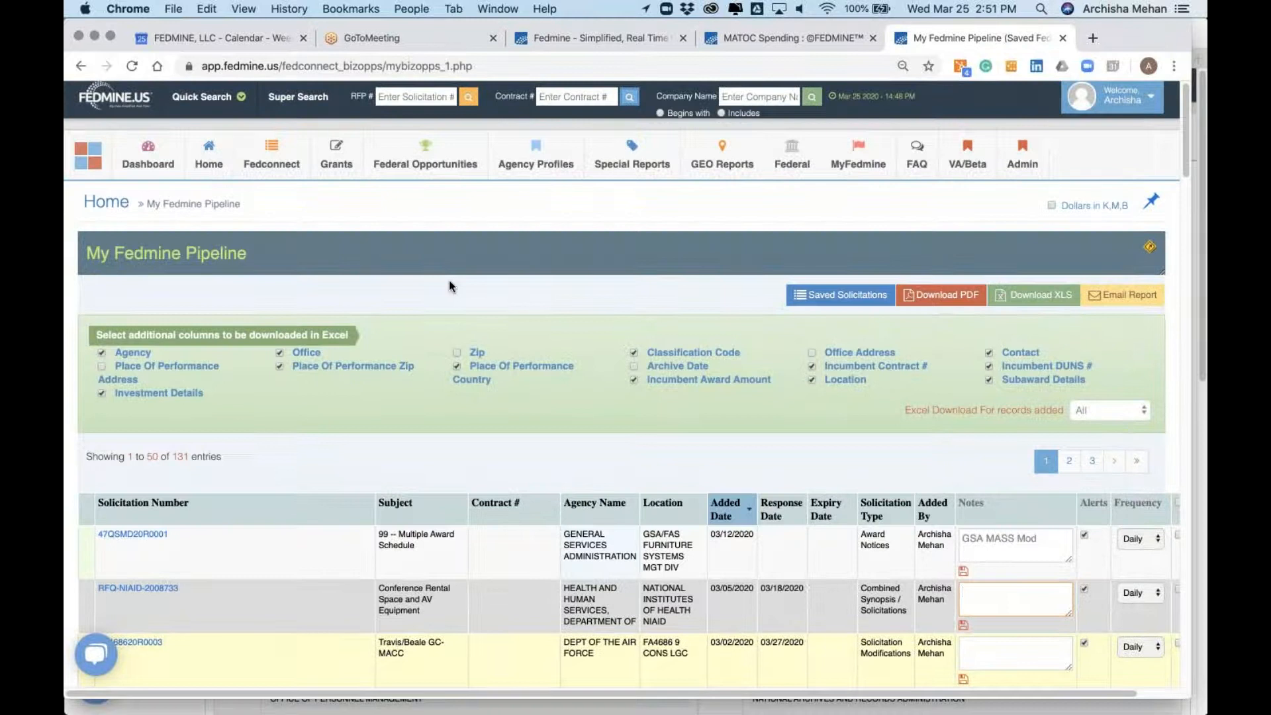
pyautogui.moveTo(425, 163)
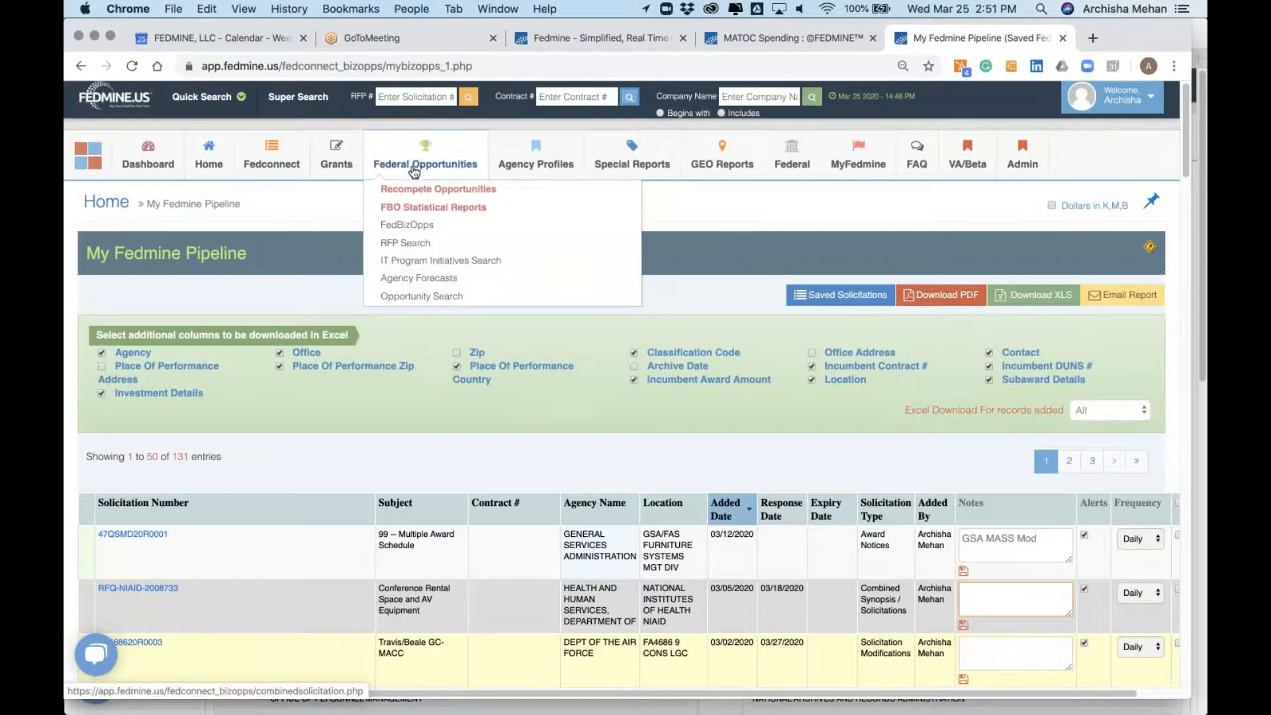
pyautogui.click(416, 278)
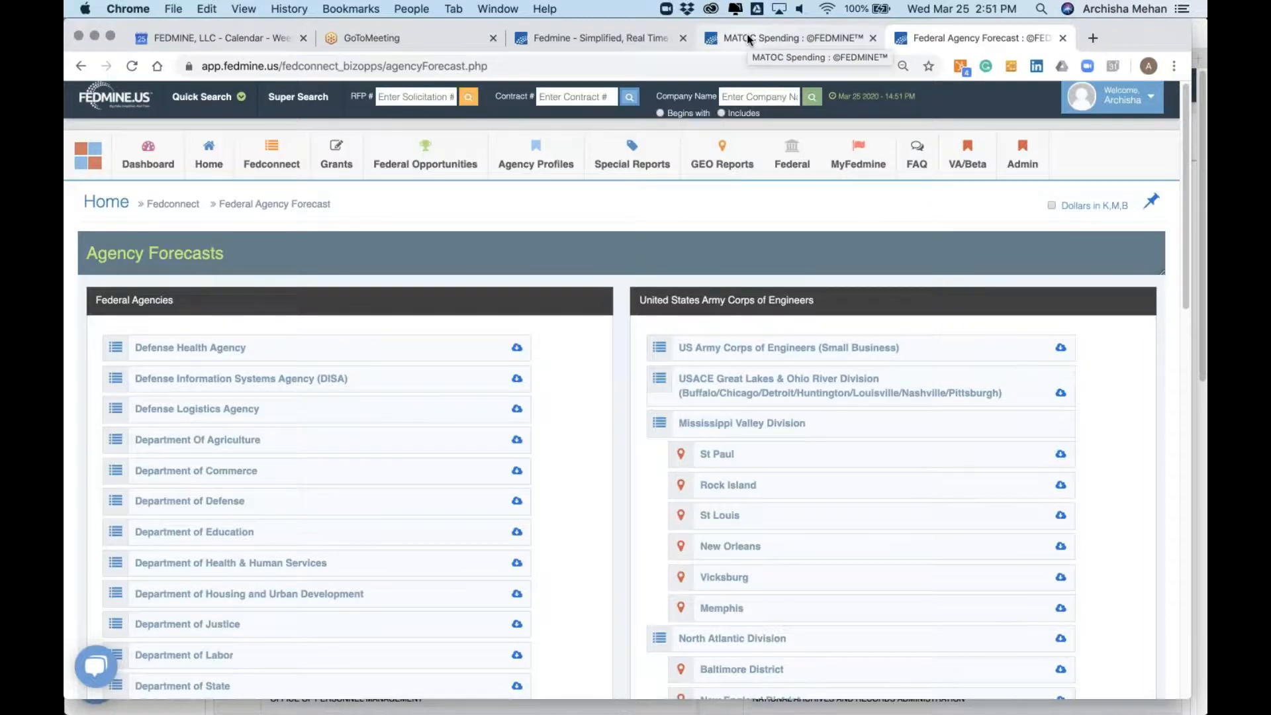
pyautogui.moveTo(536, 166)
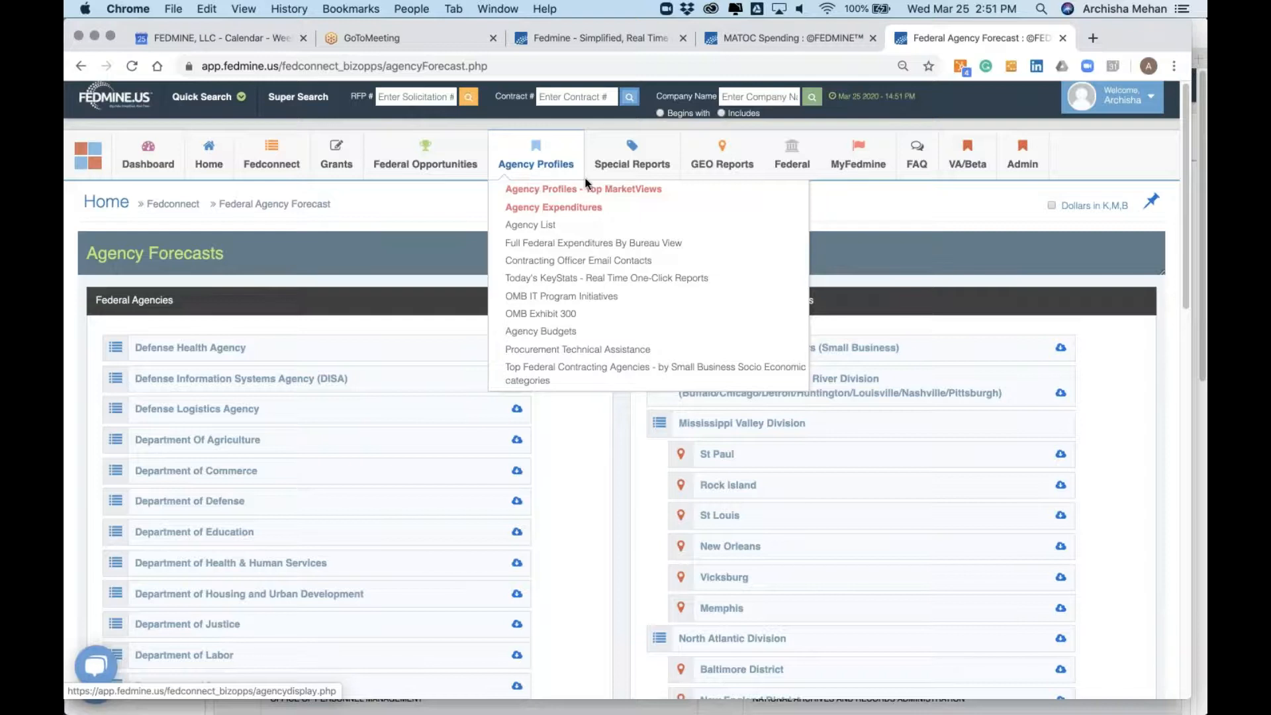
pyautogui.moveTo(634, 171)
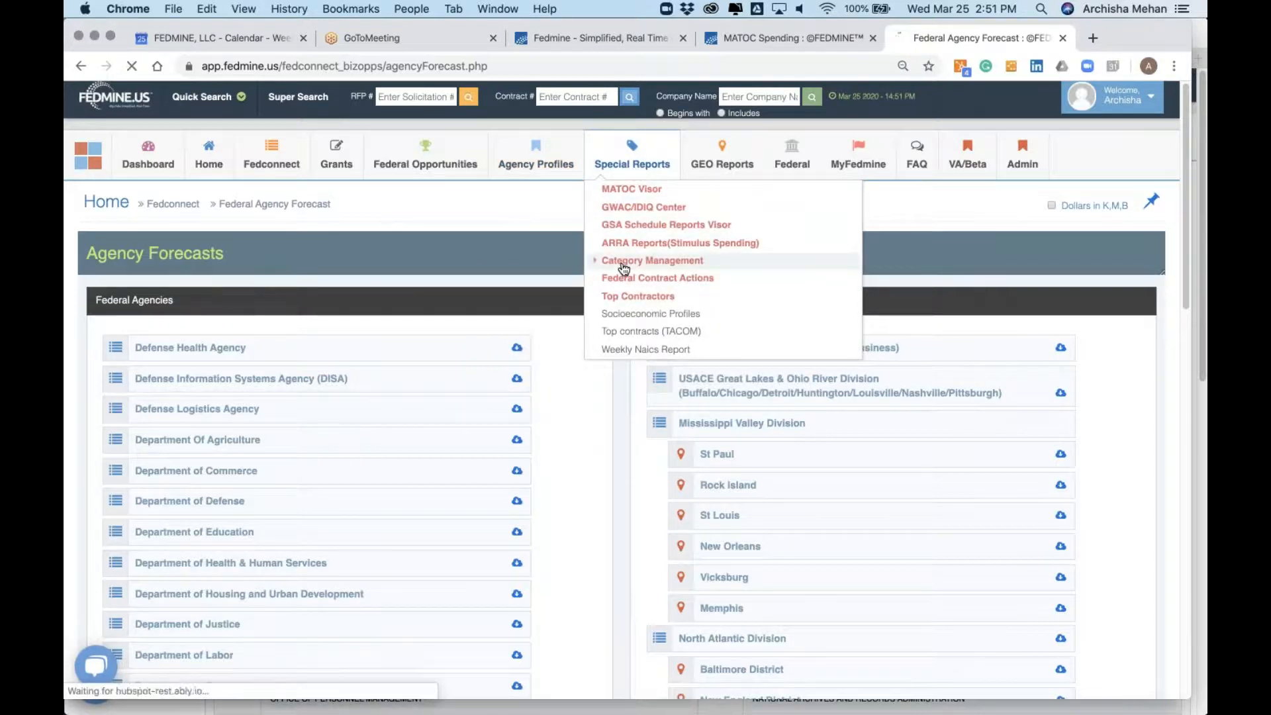
# - Open the Category Management report charting 2019–2020 spend across all agencies
pyautogui.click(653, 243)
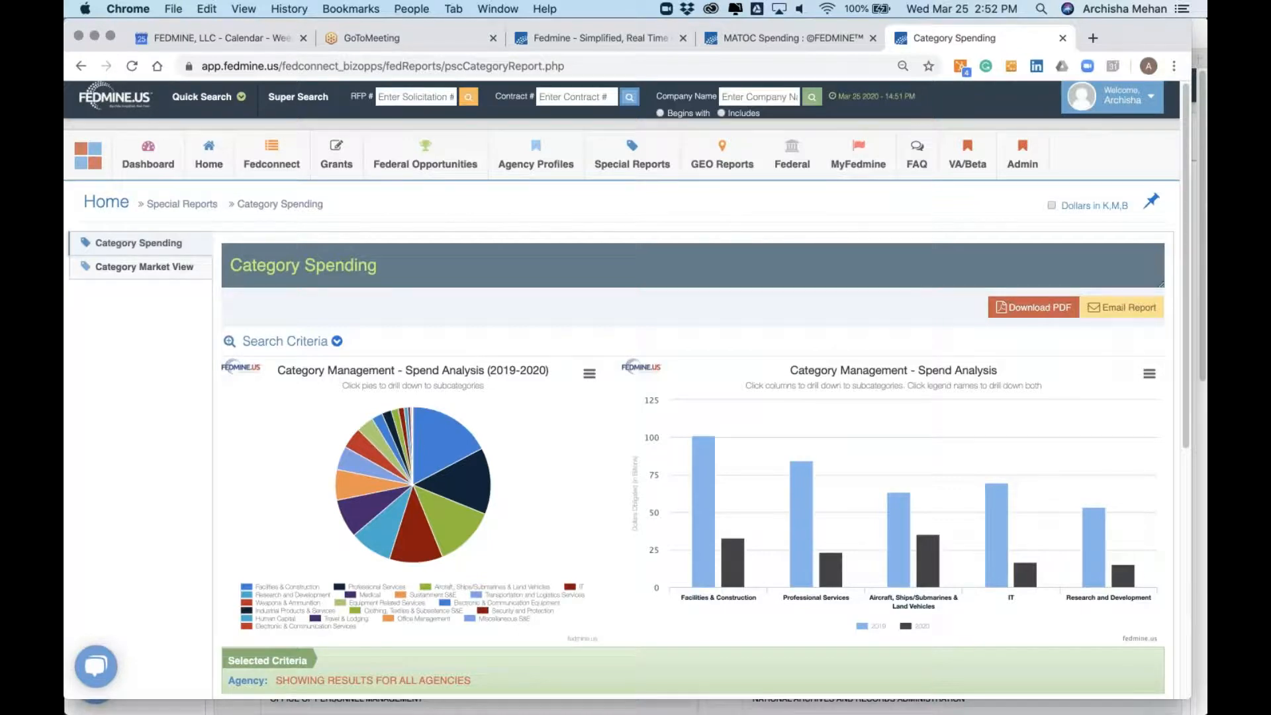
pyautogui.moveTo(421, 171)
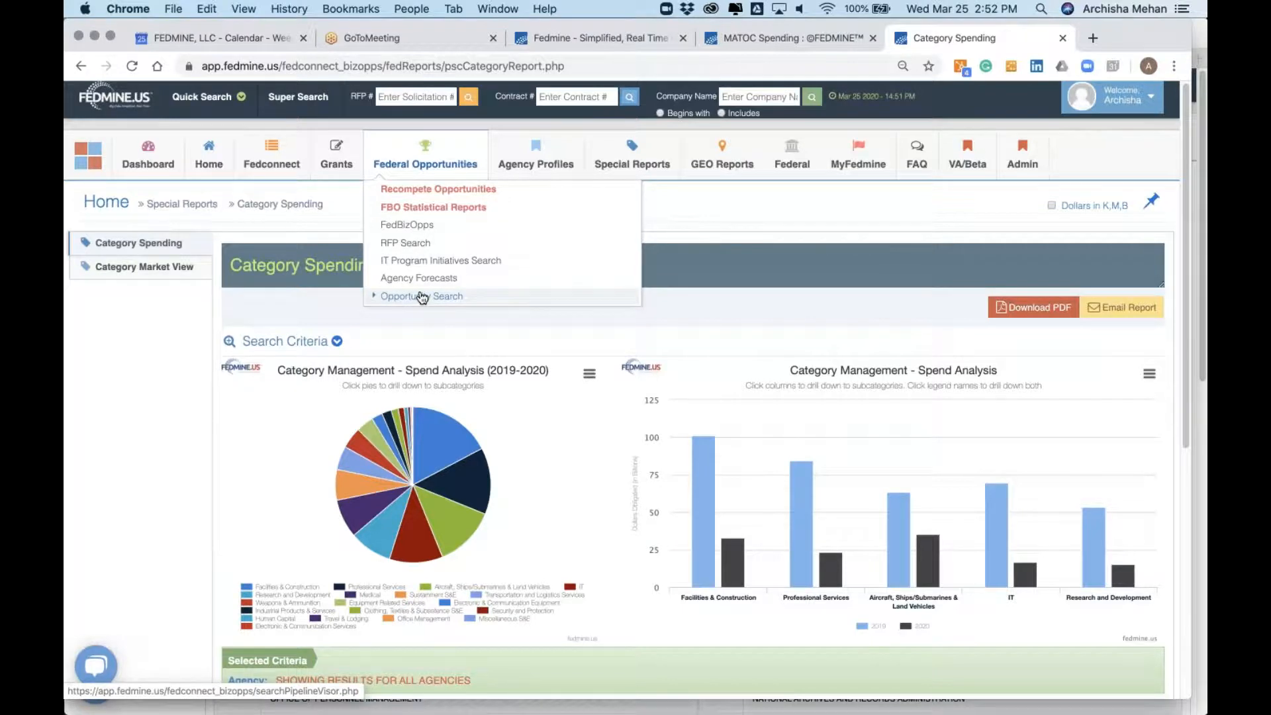
# - Return to the MATOC Spending report and expand its Search Criteria filters
pyautogui.click(751, 42)
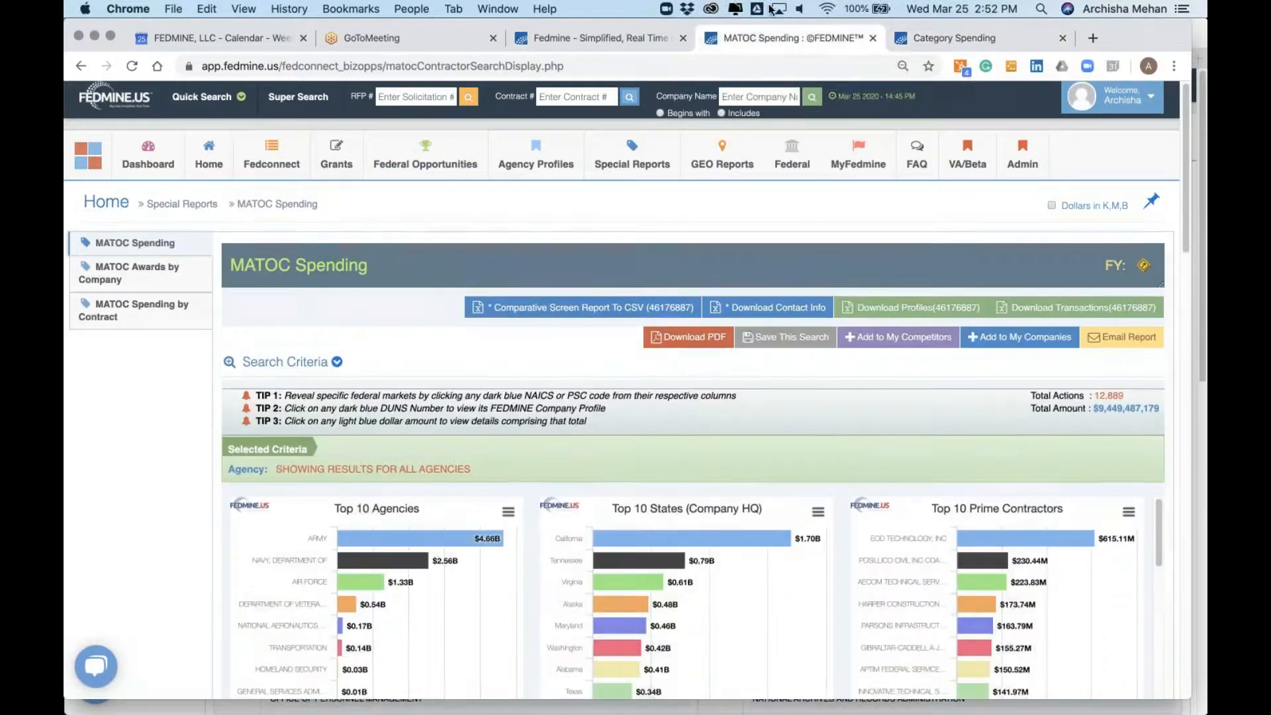
pyautogui.scroll(-1, 390, 356)
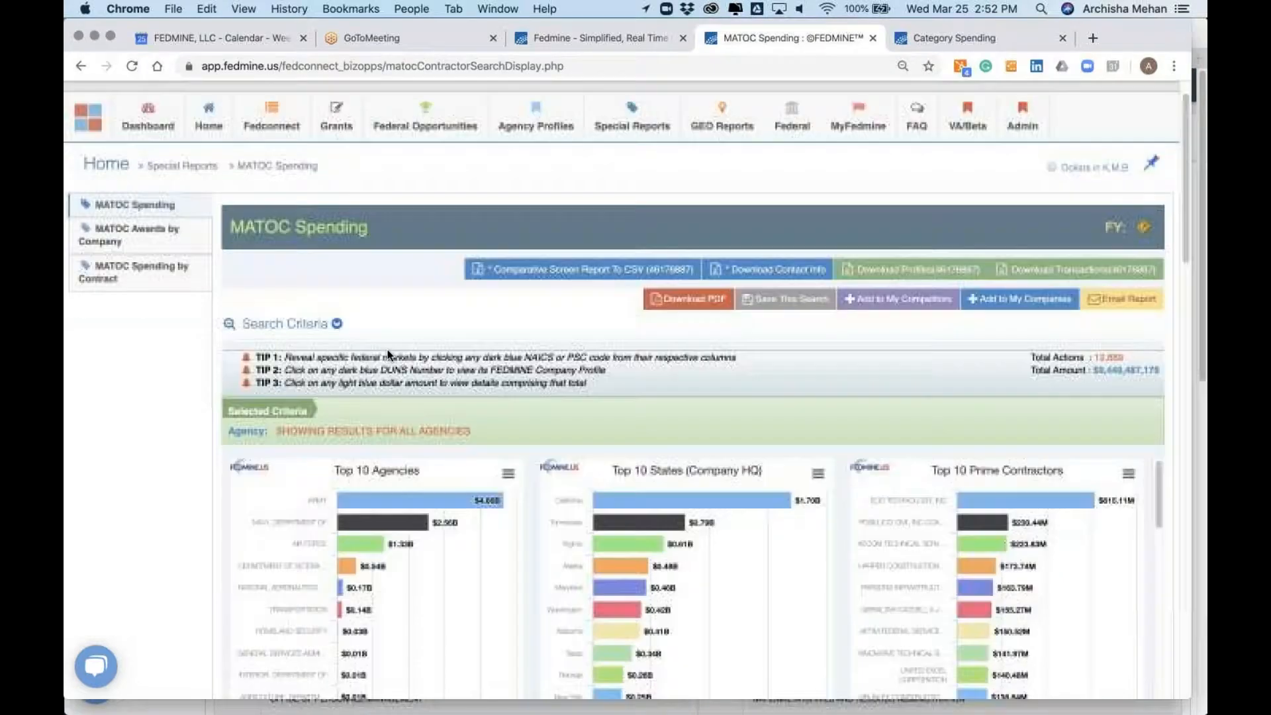
pyautogui.scroll(-3, 389, 356)
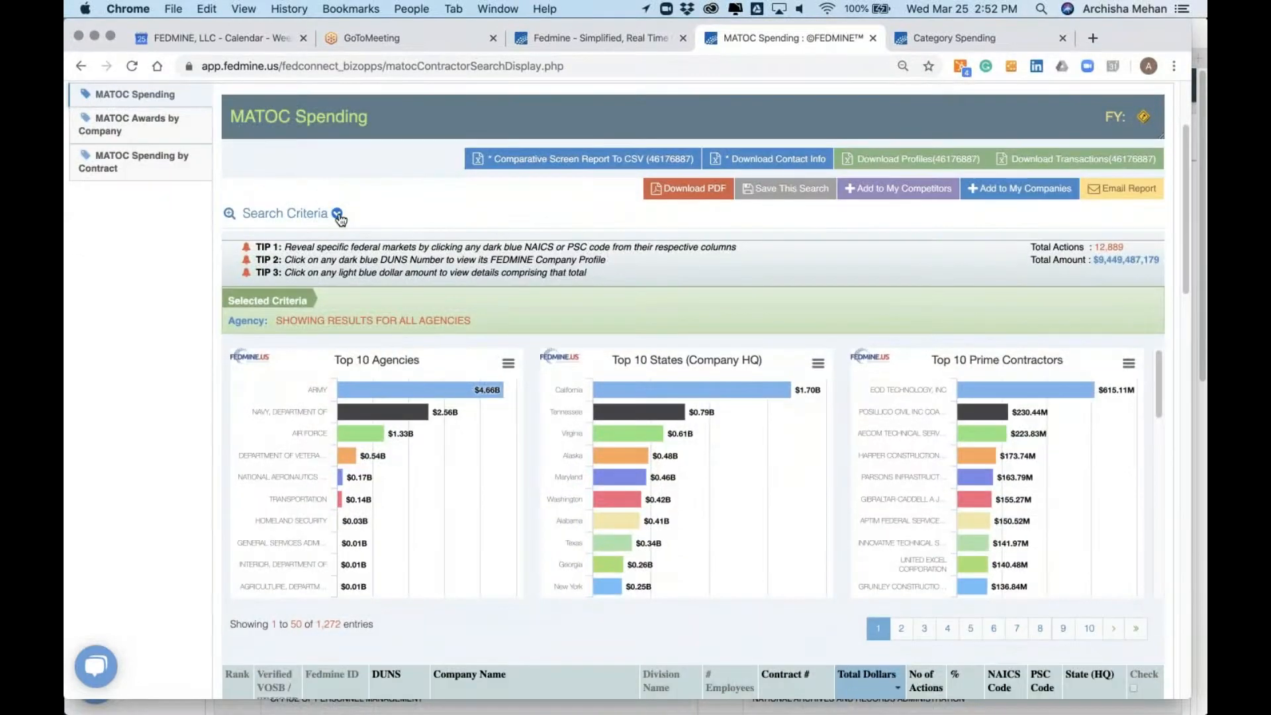
pyautogui.click(338, 214)
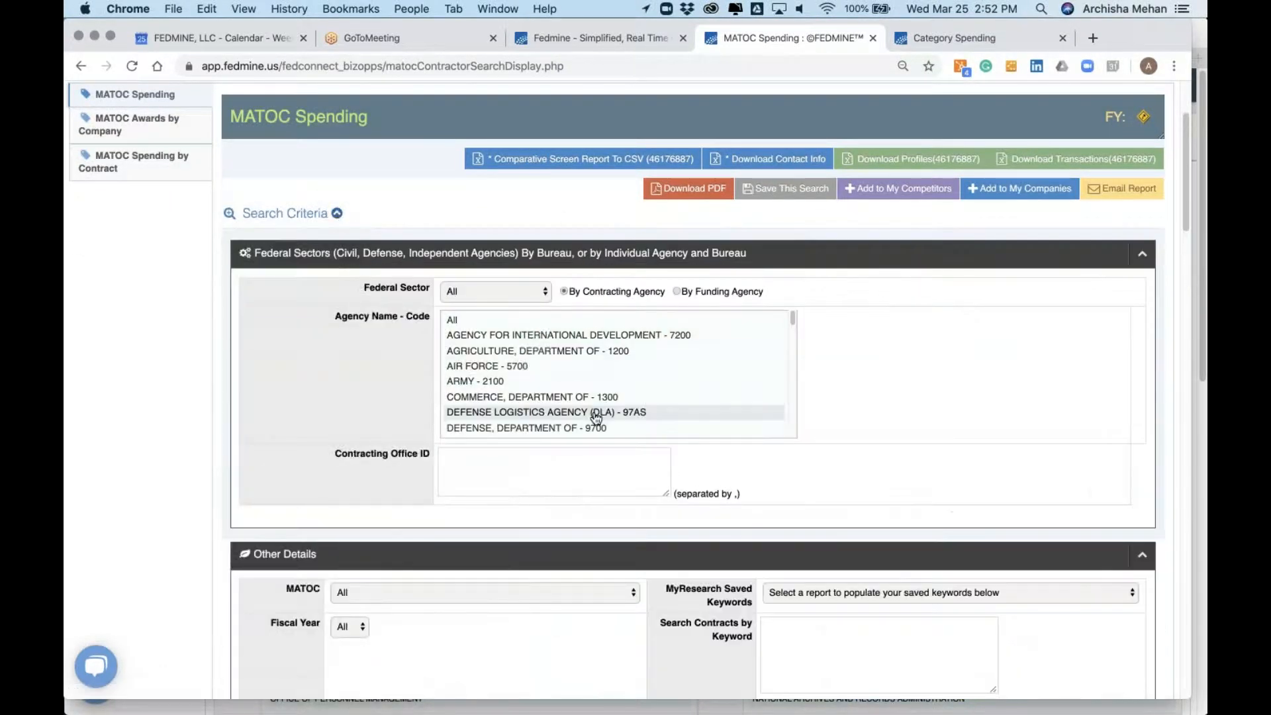
pyautogui.scroll(-10, 894, 382)
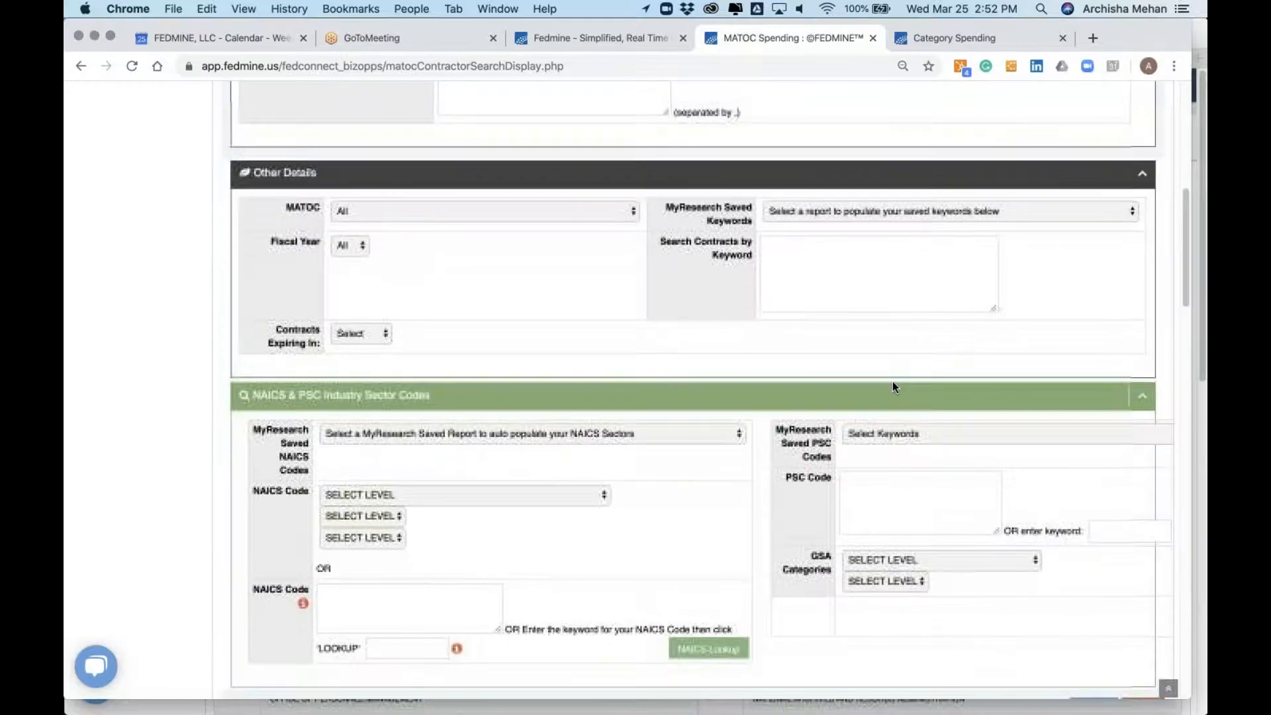
pyautogui.scroll(-10, 892, 382)
pyautogui.scroll(20, 892, 383)
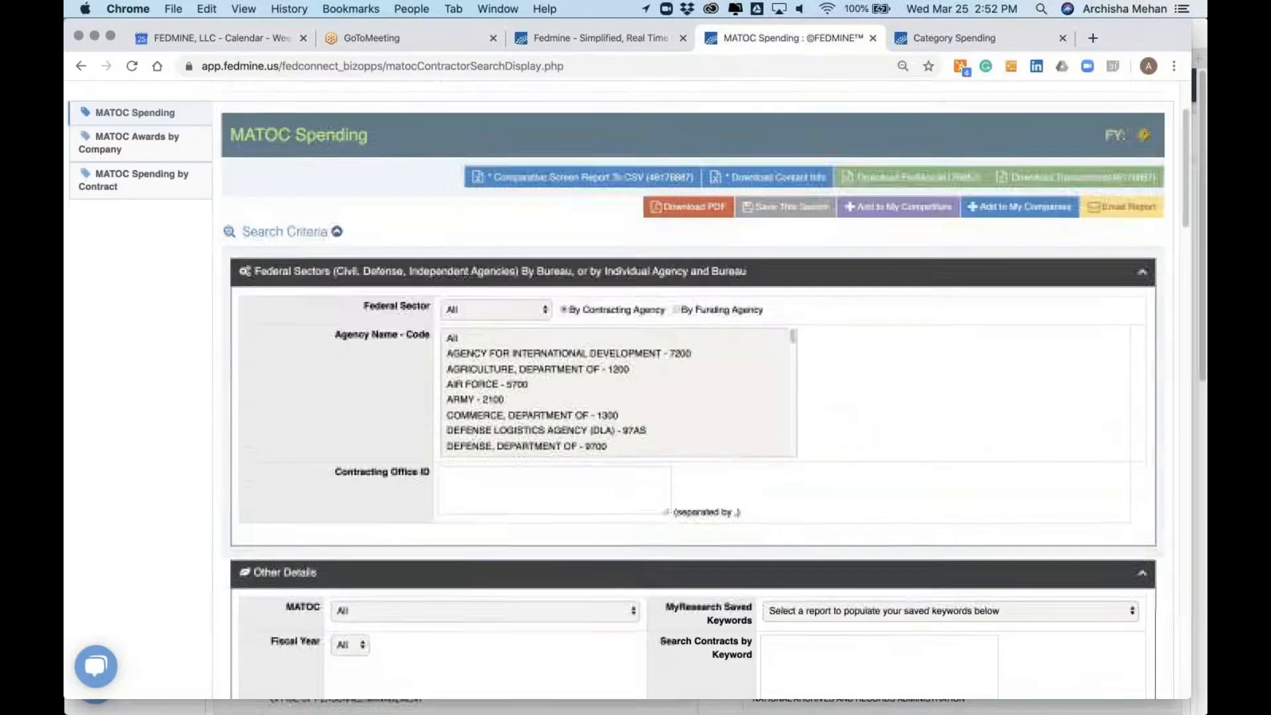
# - Show MATOC Awards by Company for all years, listing 1,305 entries
pyautogui.click(113, 155)
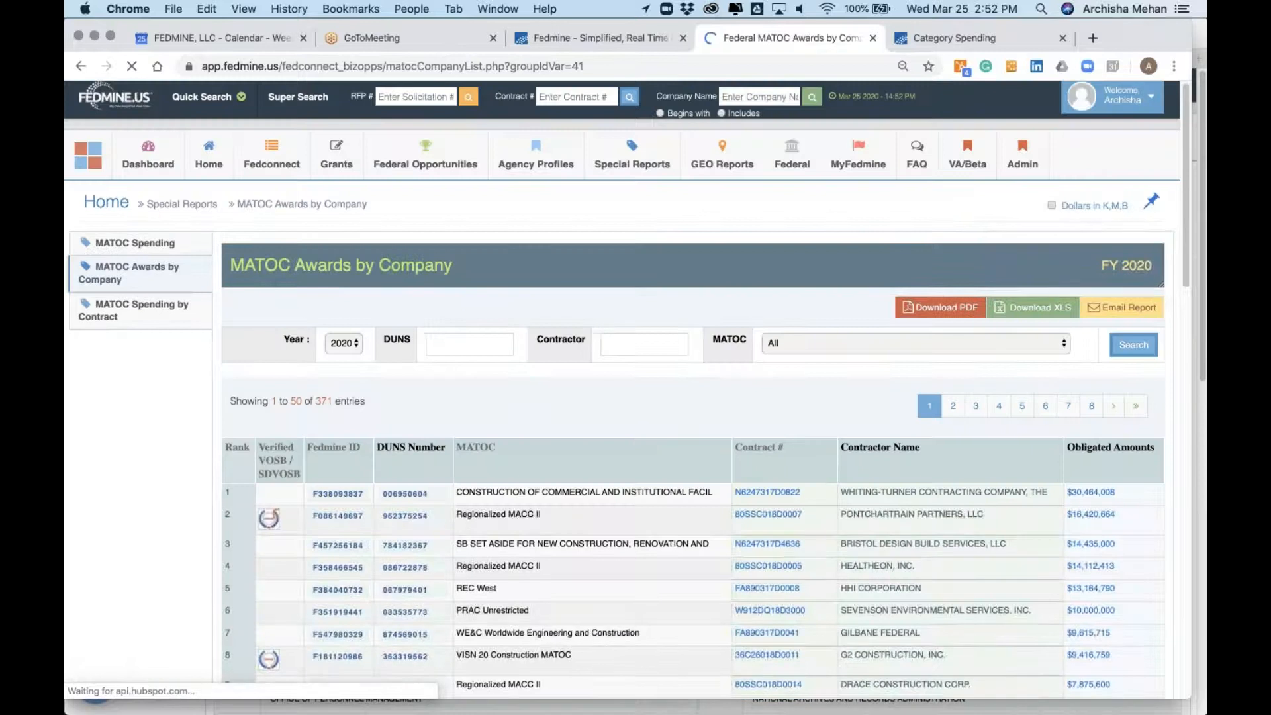
pyautogui.click(349, 344)
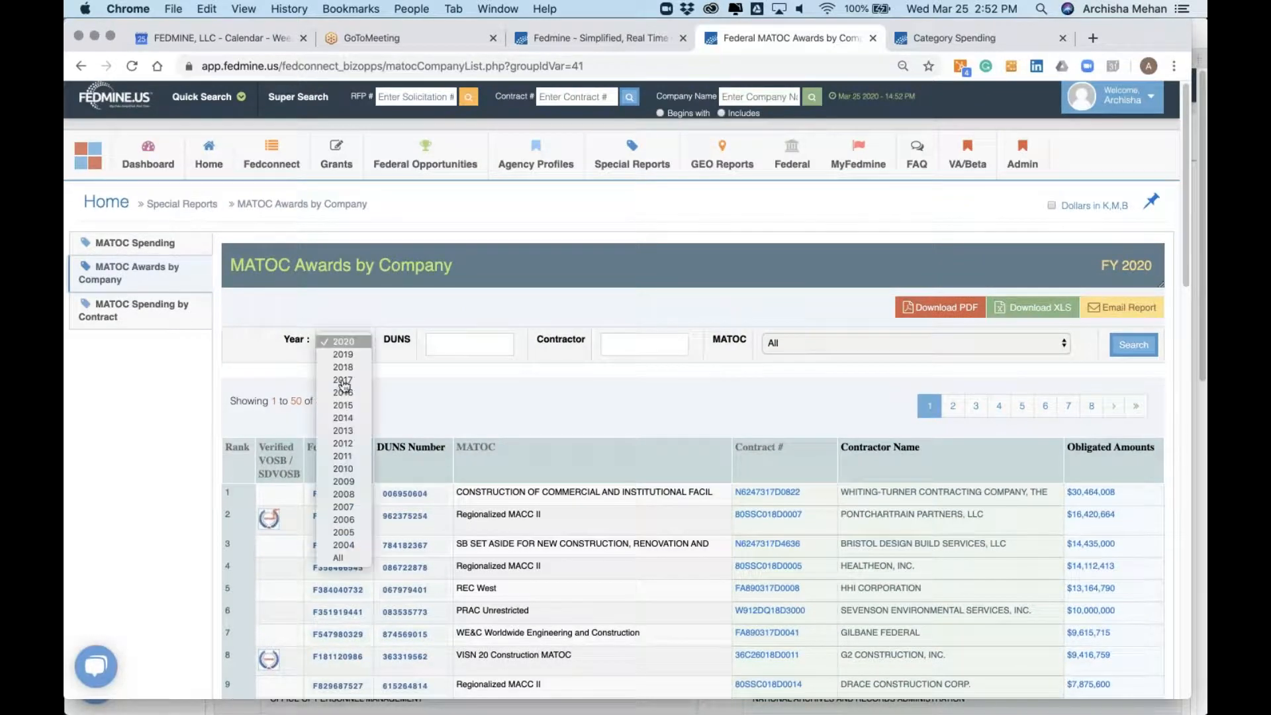
pyautogui.click(339, 558)
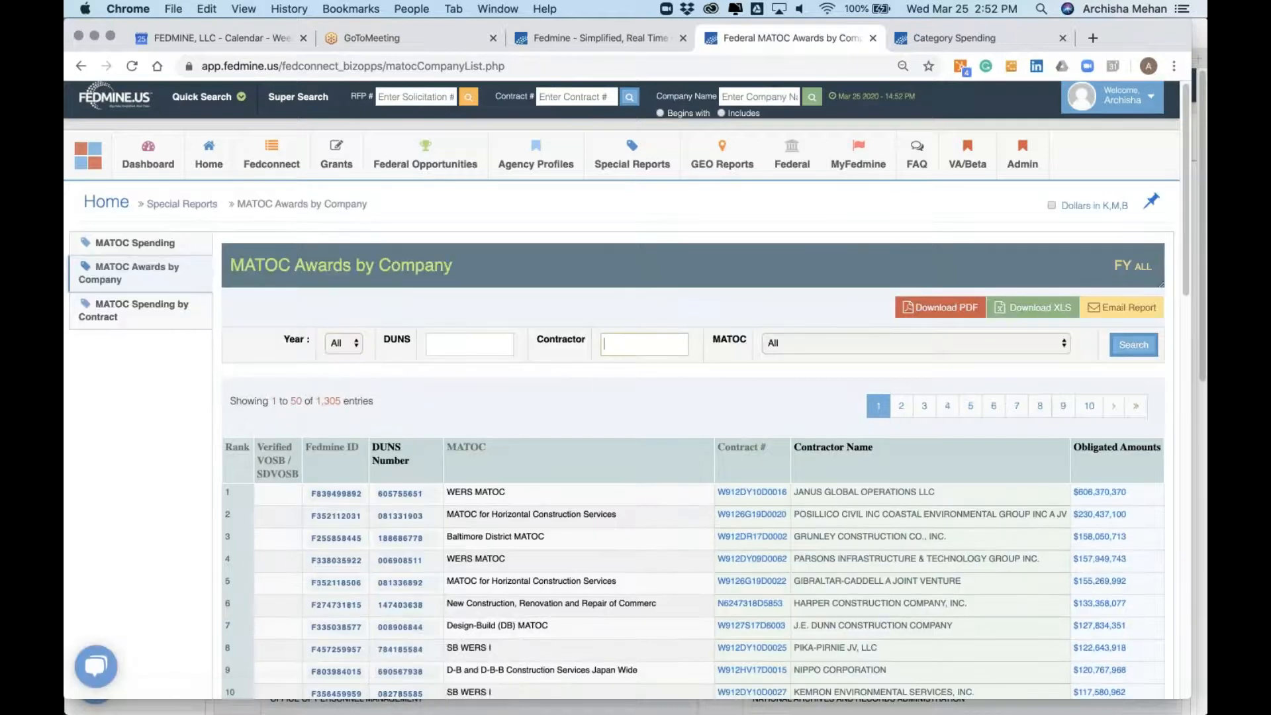
pyautogui.click(606, 343)
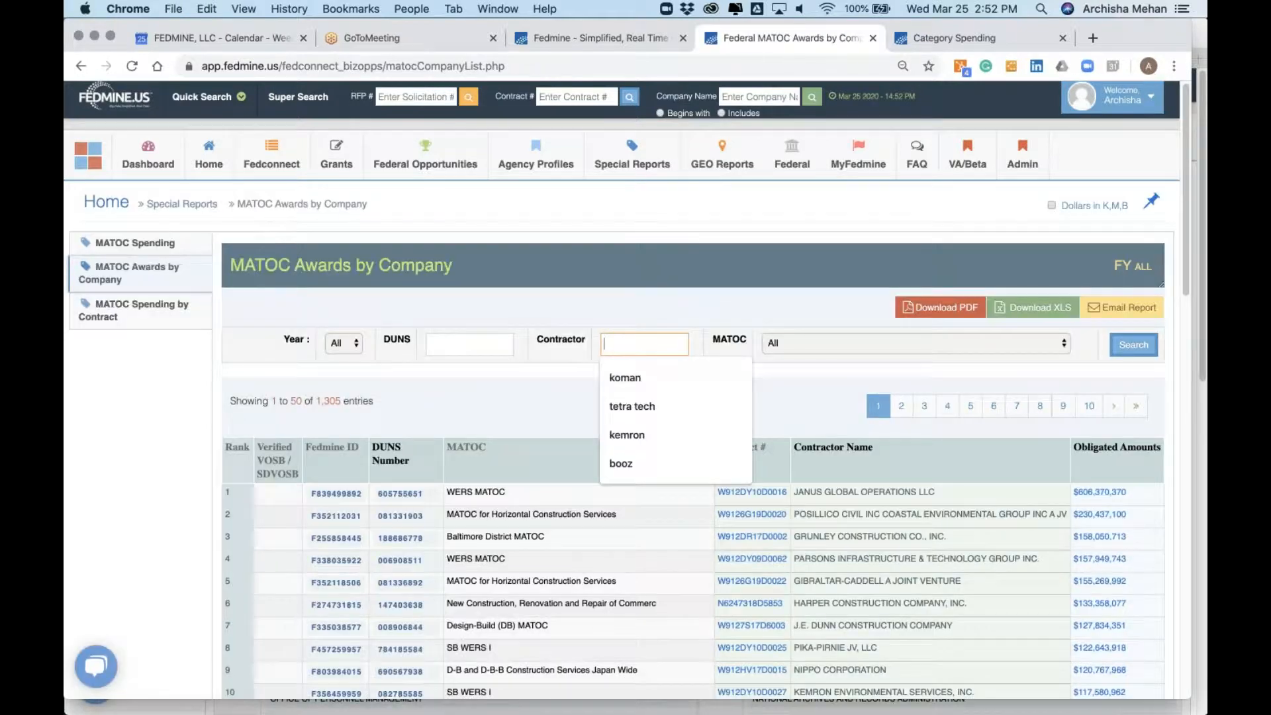
# - Expand Facilities & Construction in Category Spending, then return to MATOC Awards by Company
pyautogui.click(1004, 32)
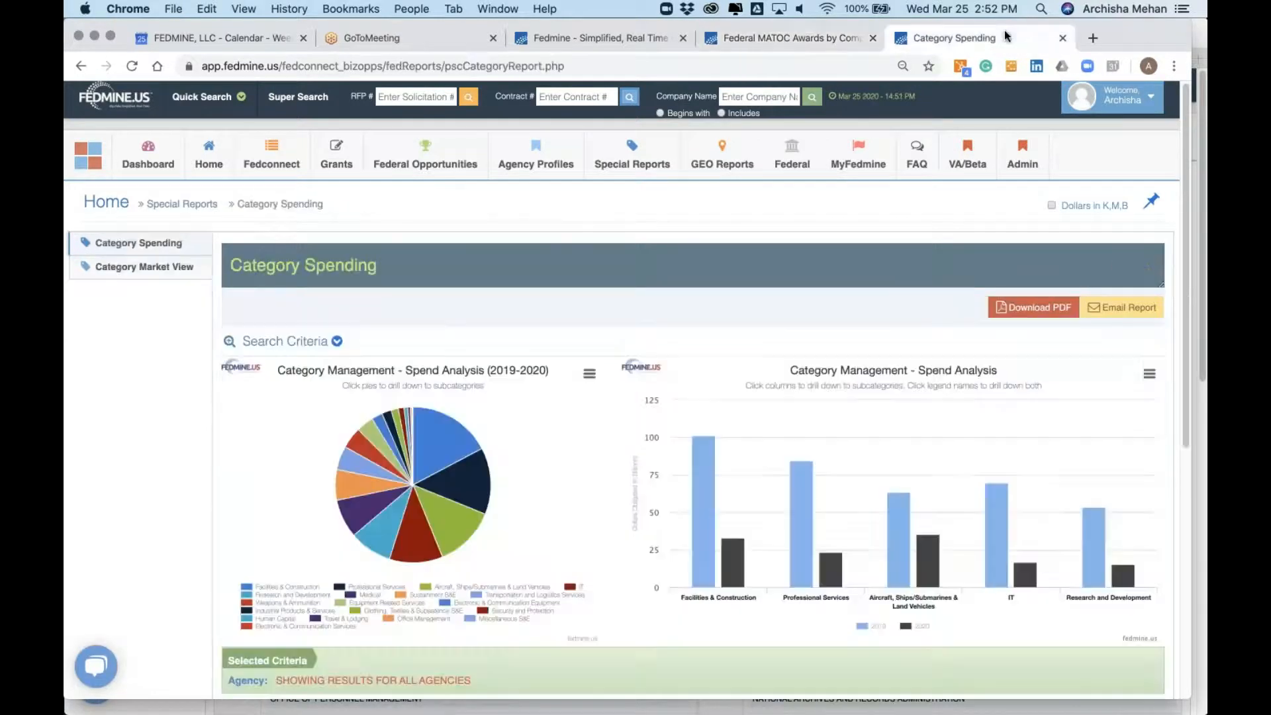
pyautogui.scroll(-6, 371, 450)
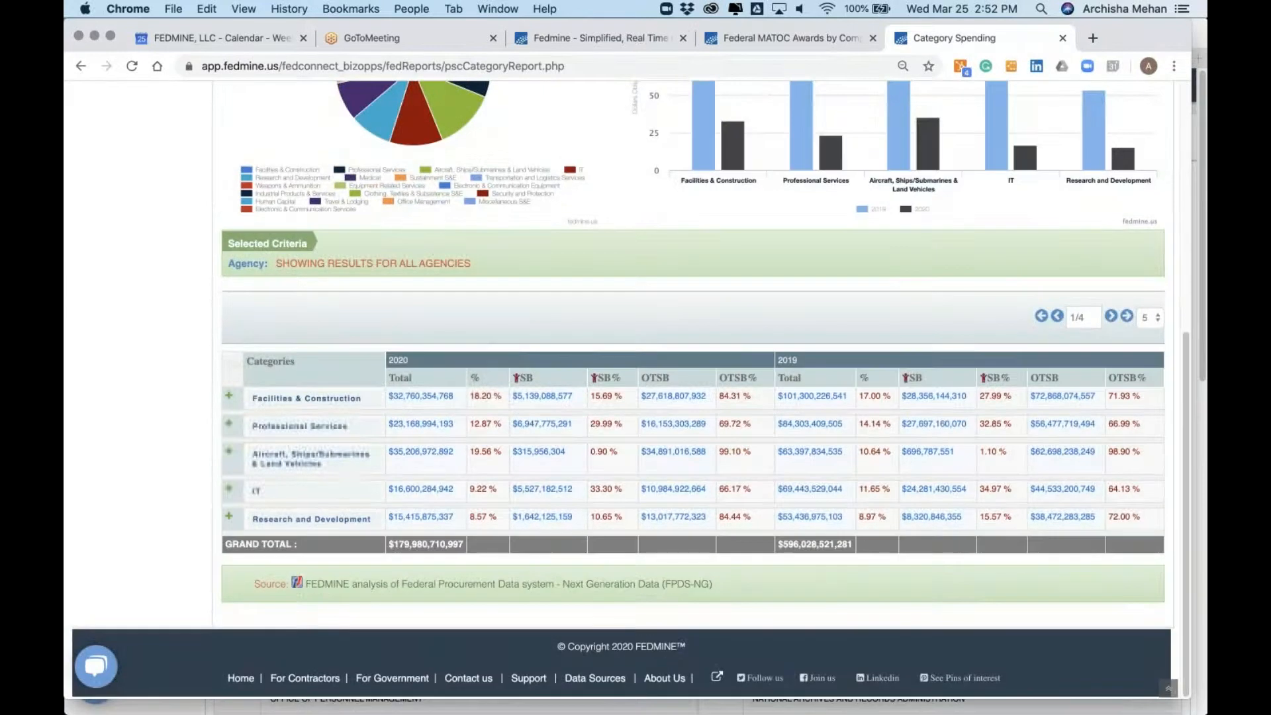
pyautogui.click(229, 395)
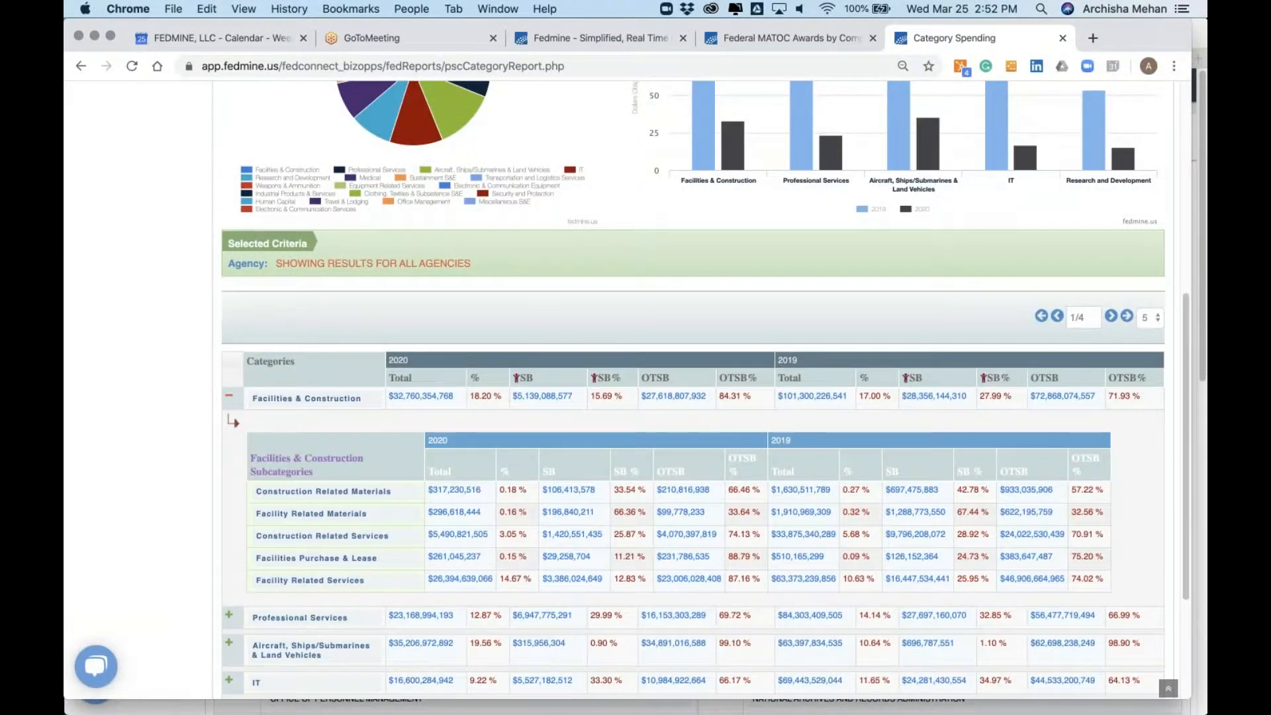
pyautogui.scroll(-1, 692, 391)
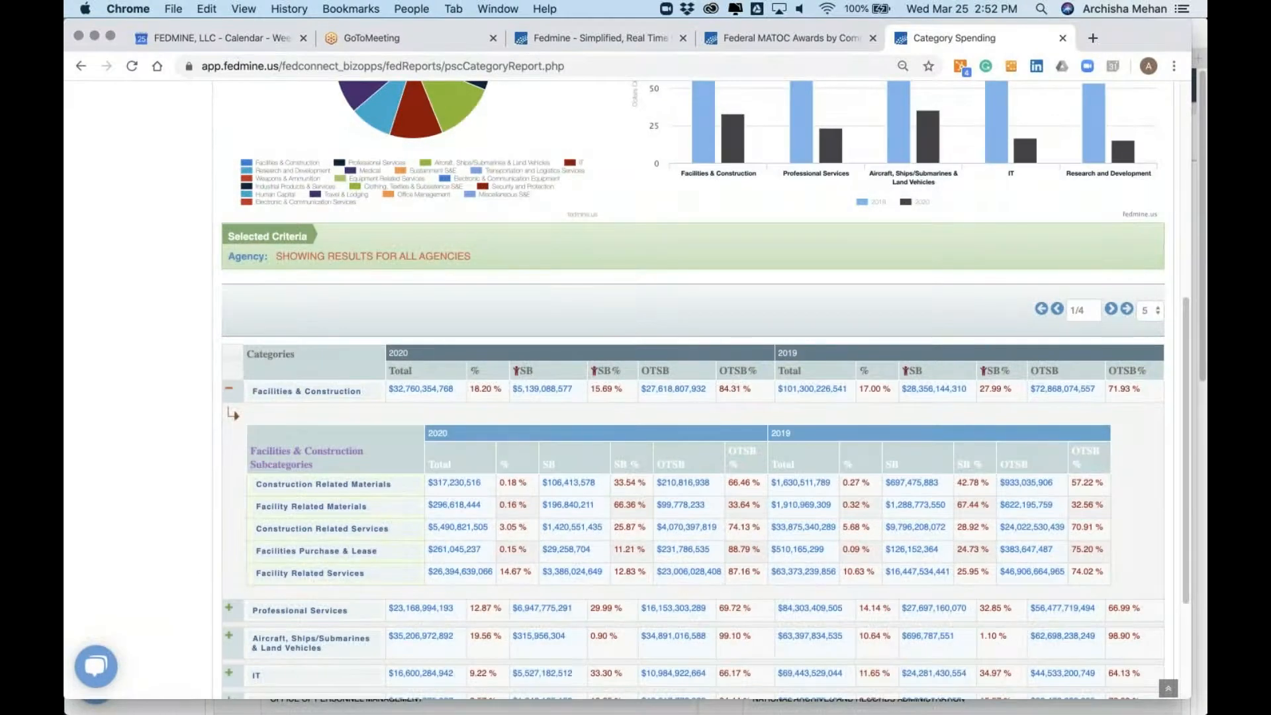
pyautogui.scroll(-1, 692, 390)
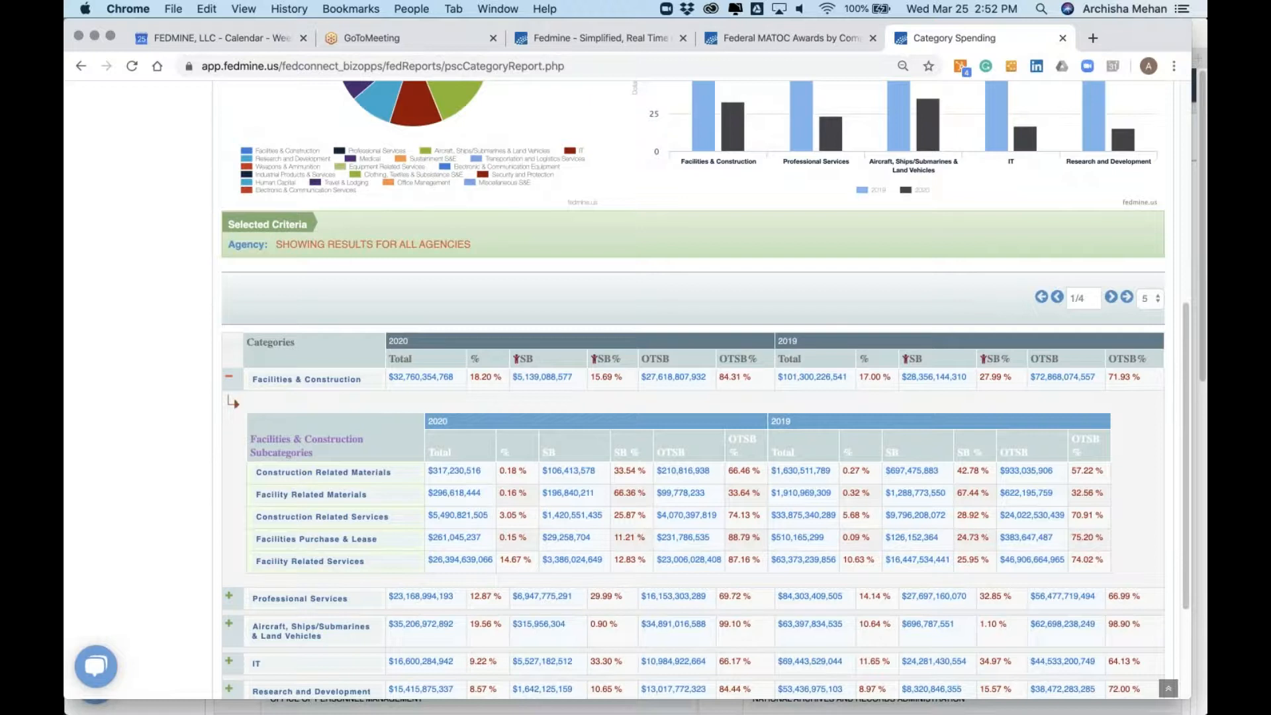
pyautogui.scroll(10, 464, 219)
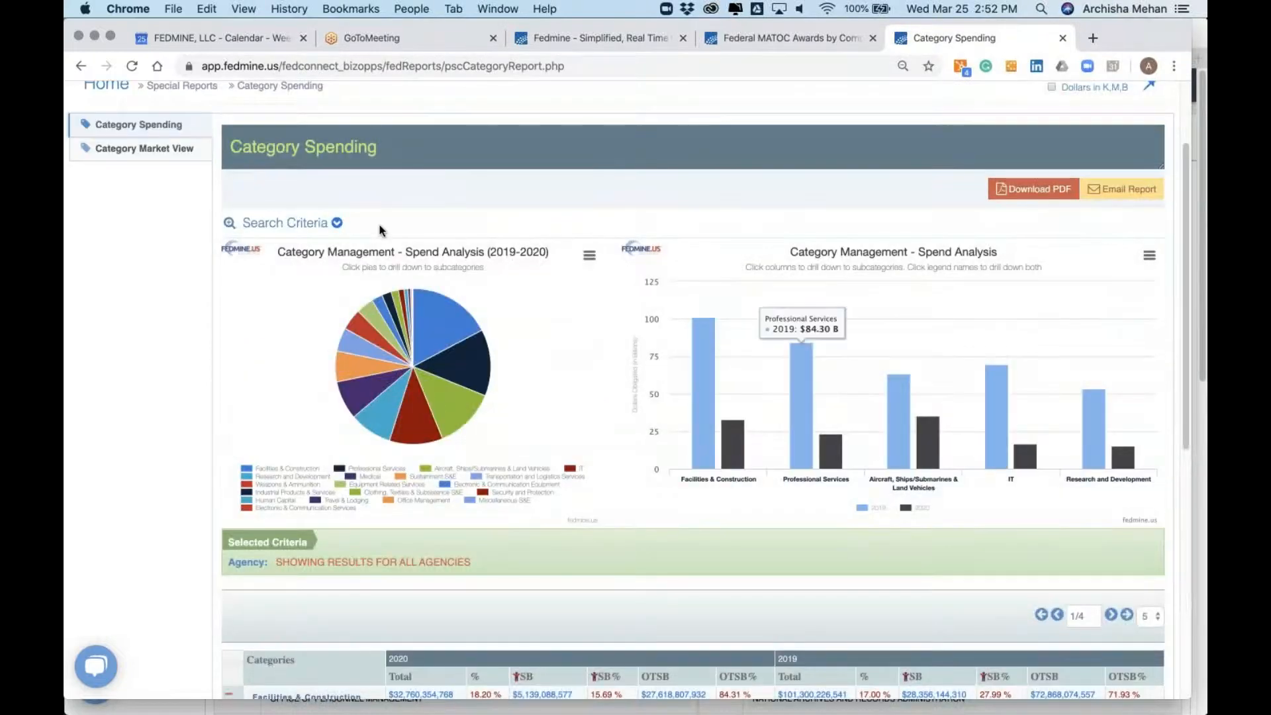
pyautogui.scroll(3, 495, 212)
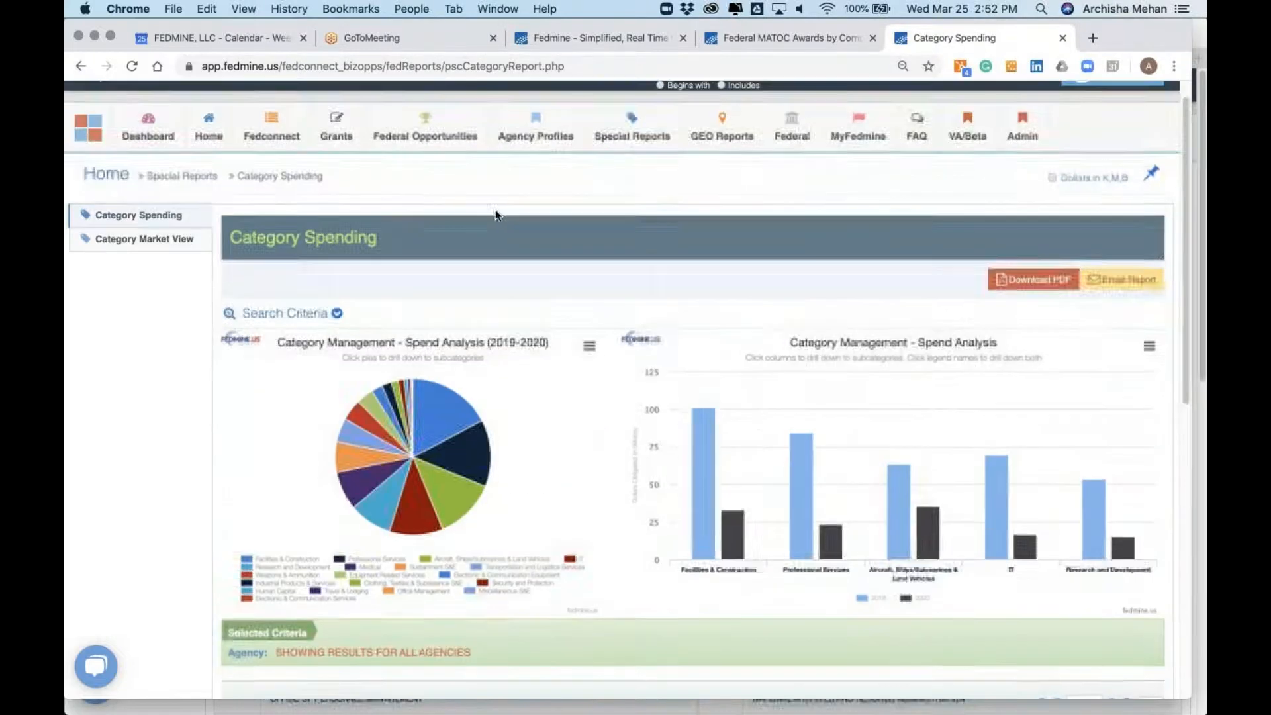
pyautogui.click(781, 38)
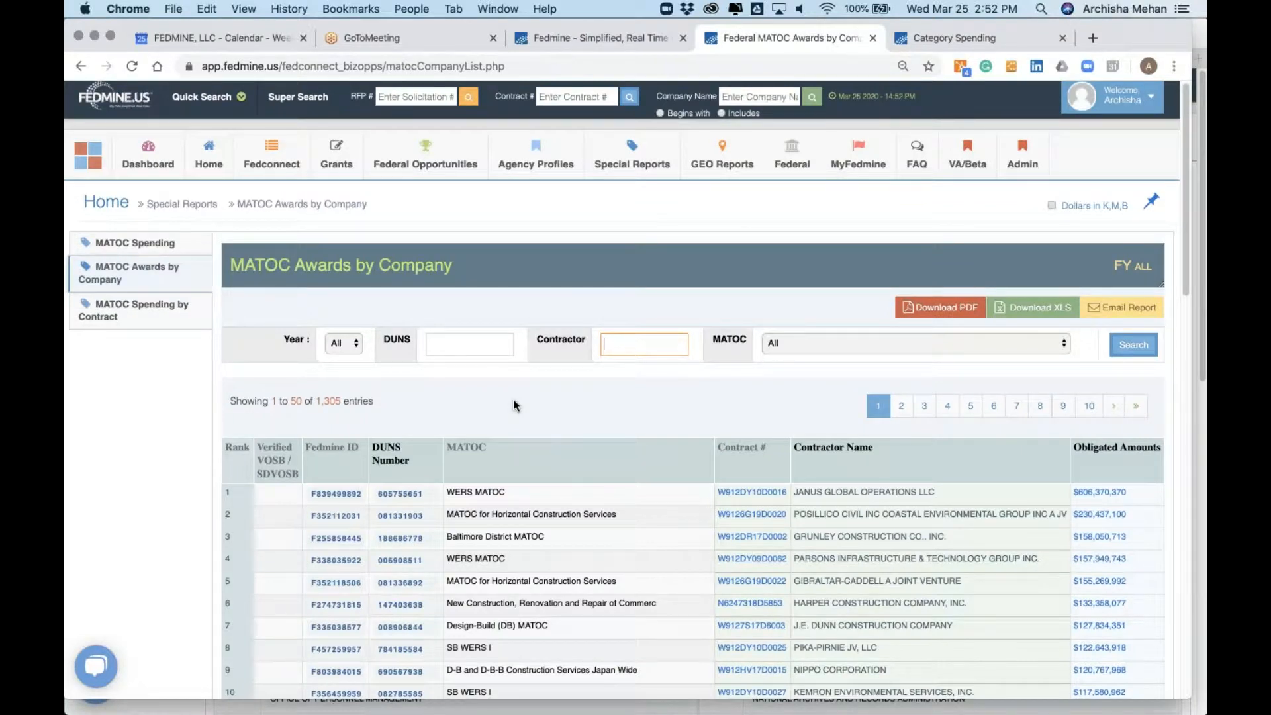
# - Open the USACE Dashboard in a new tab and view its division spending page
pyautogui.click(239, 102)
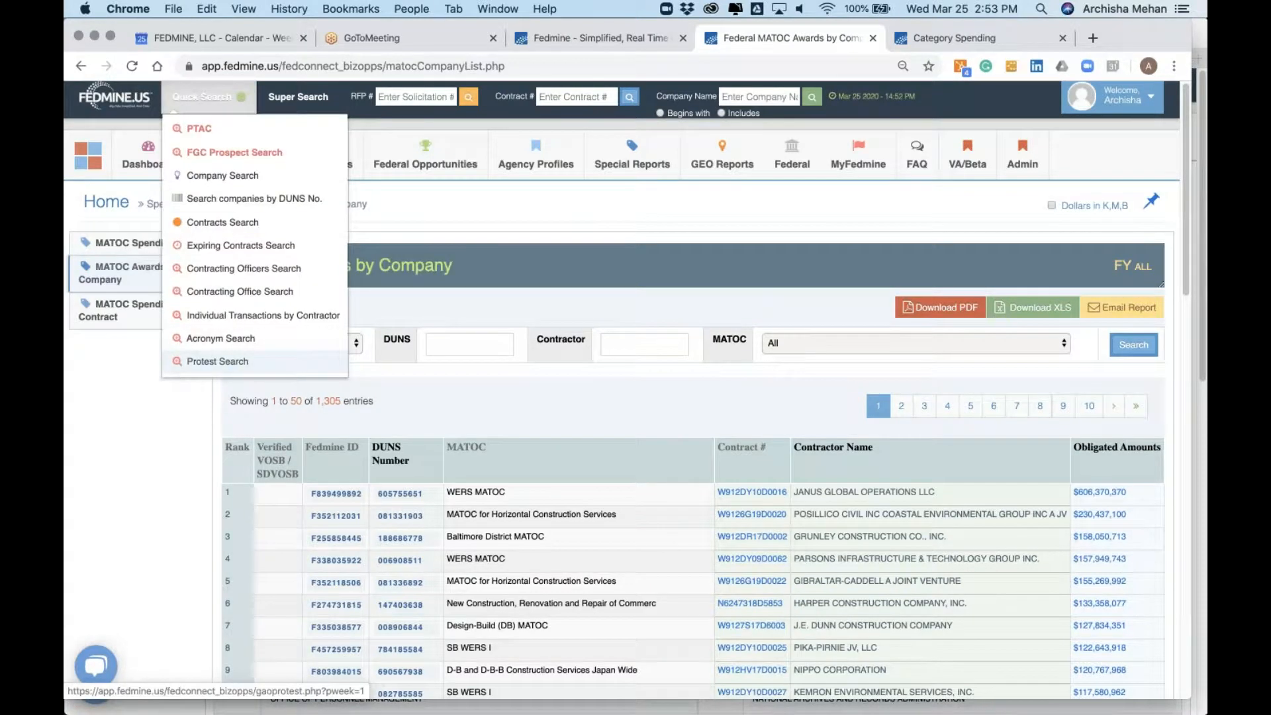
pyautogui.click(147, 404)
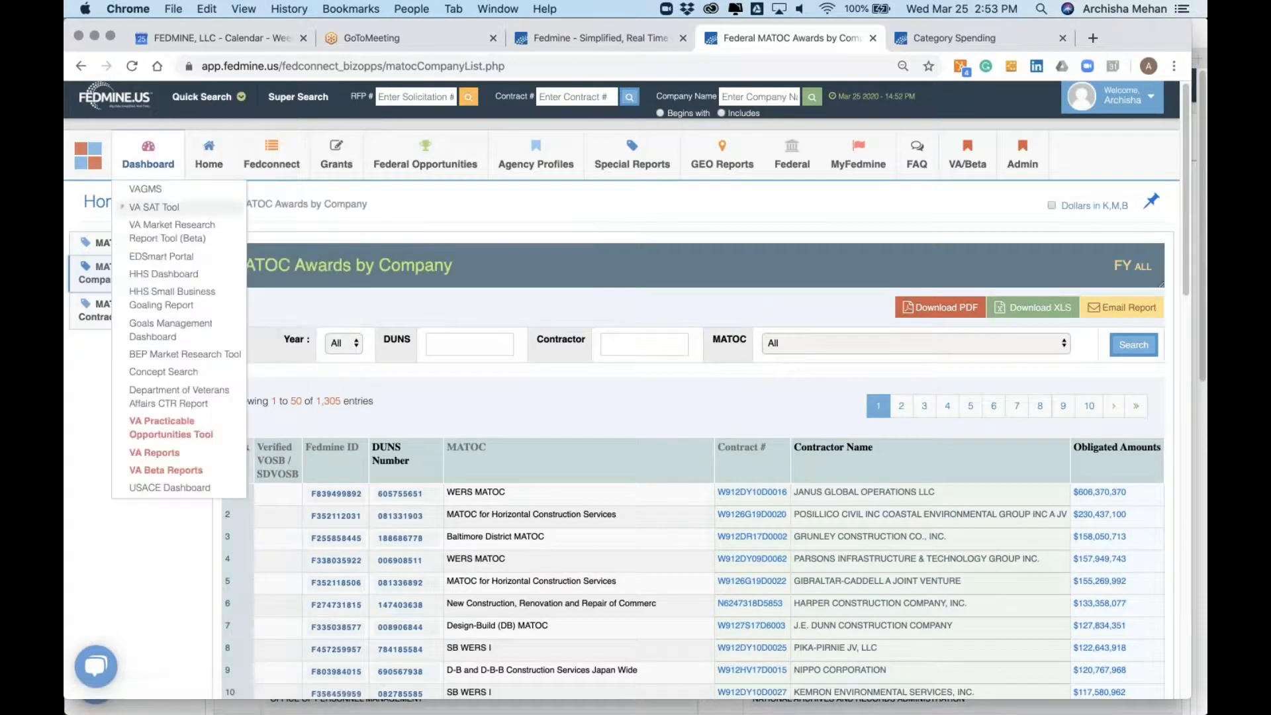
pyautogui.moveTo(147, 162)
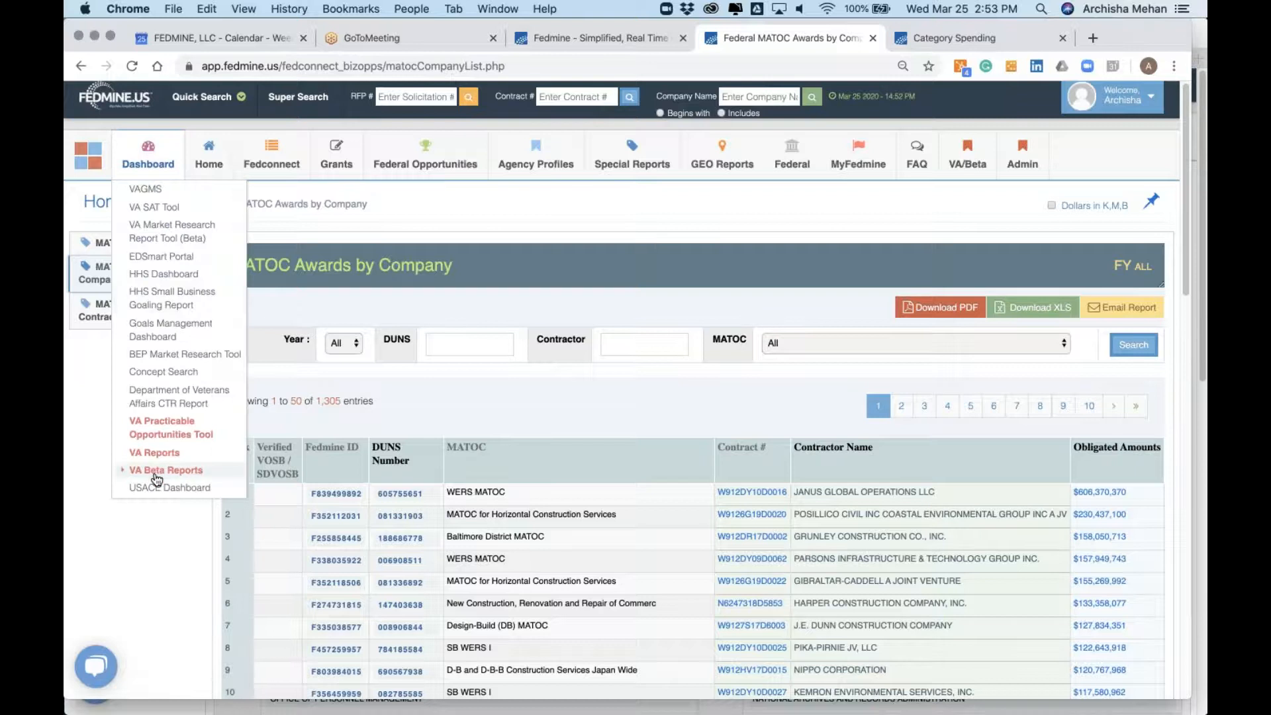
pyautogui.rightClick(180, 487)
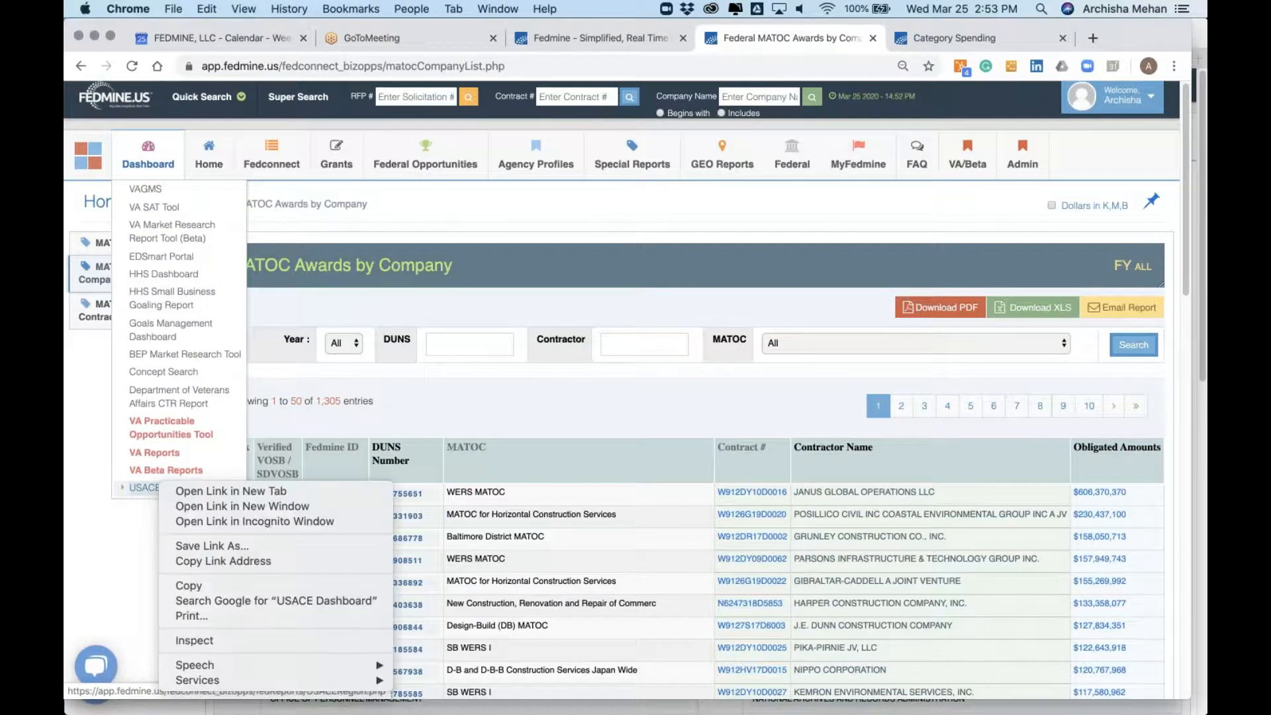
pyautogui.click(182, 486)
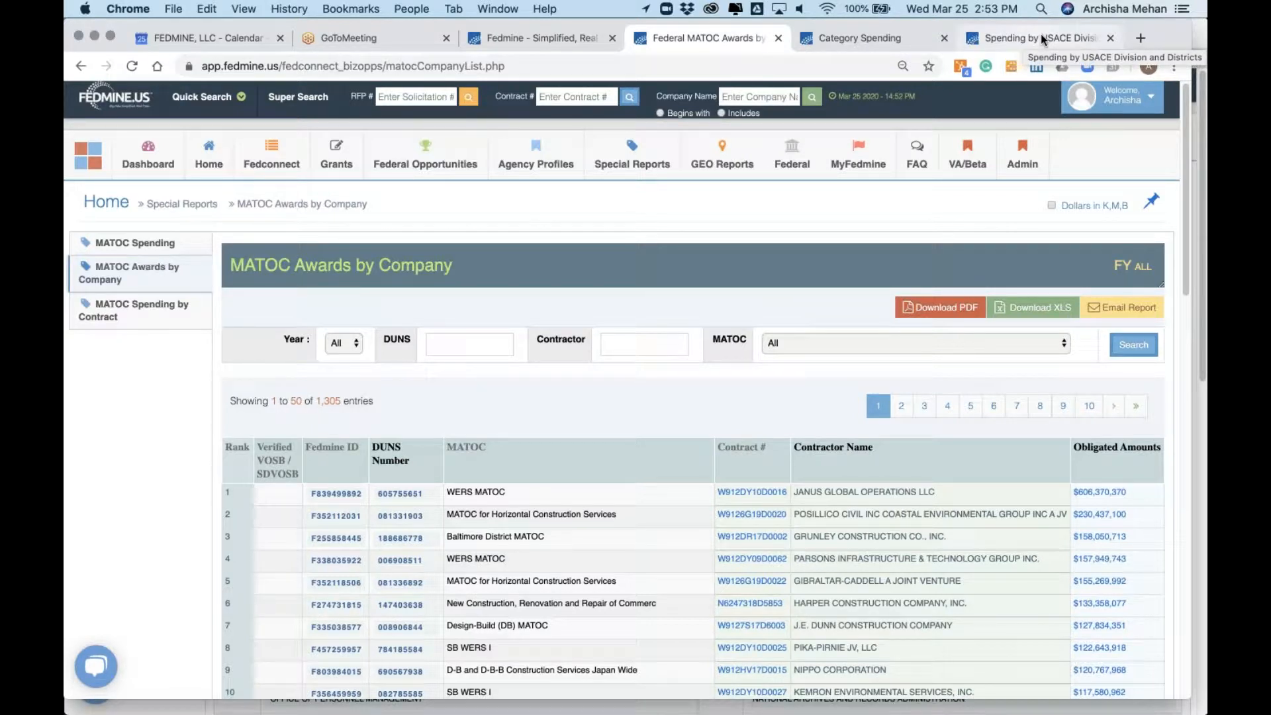
pyautogui.click(1041, 39)
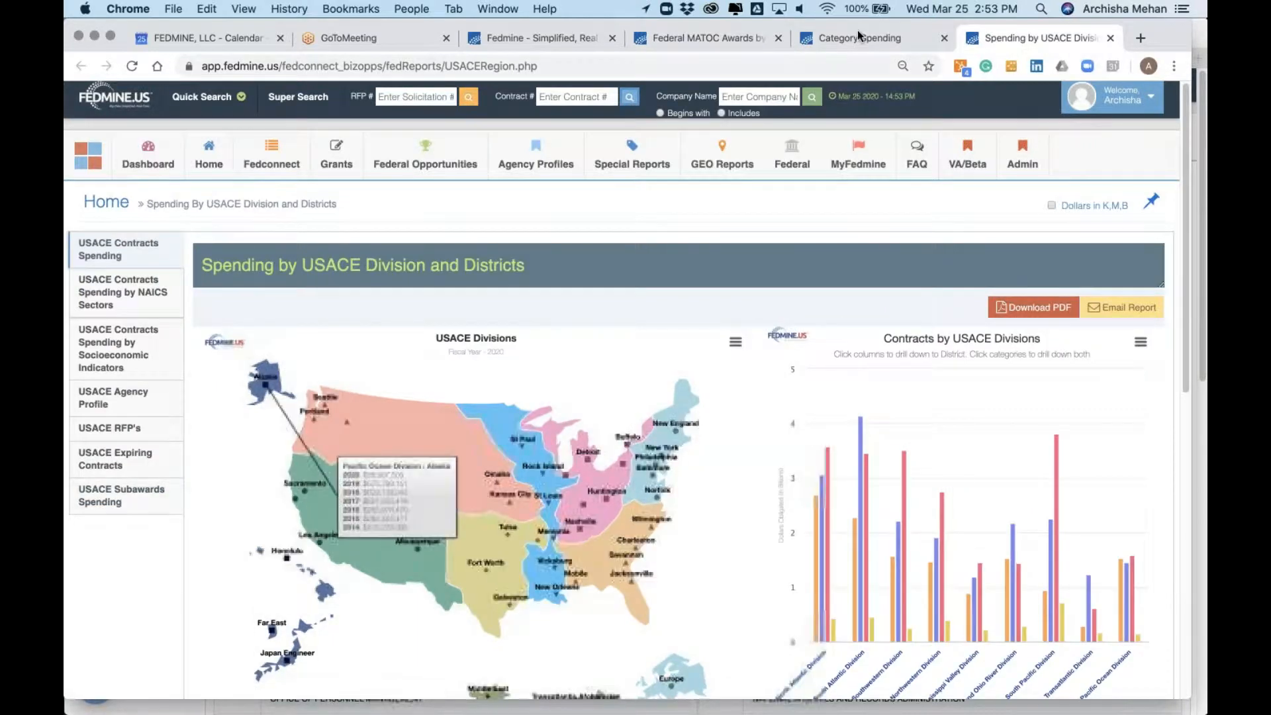
# - Revisit MATOC Awards by Company, then return to the Category Spending report
pyautogui.click(754, 40)
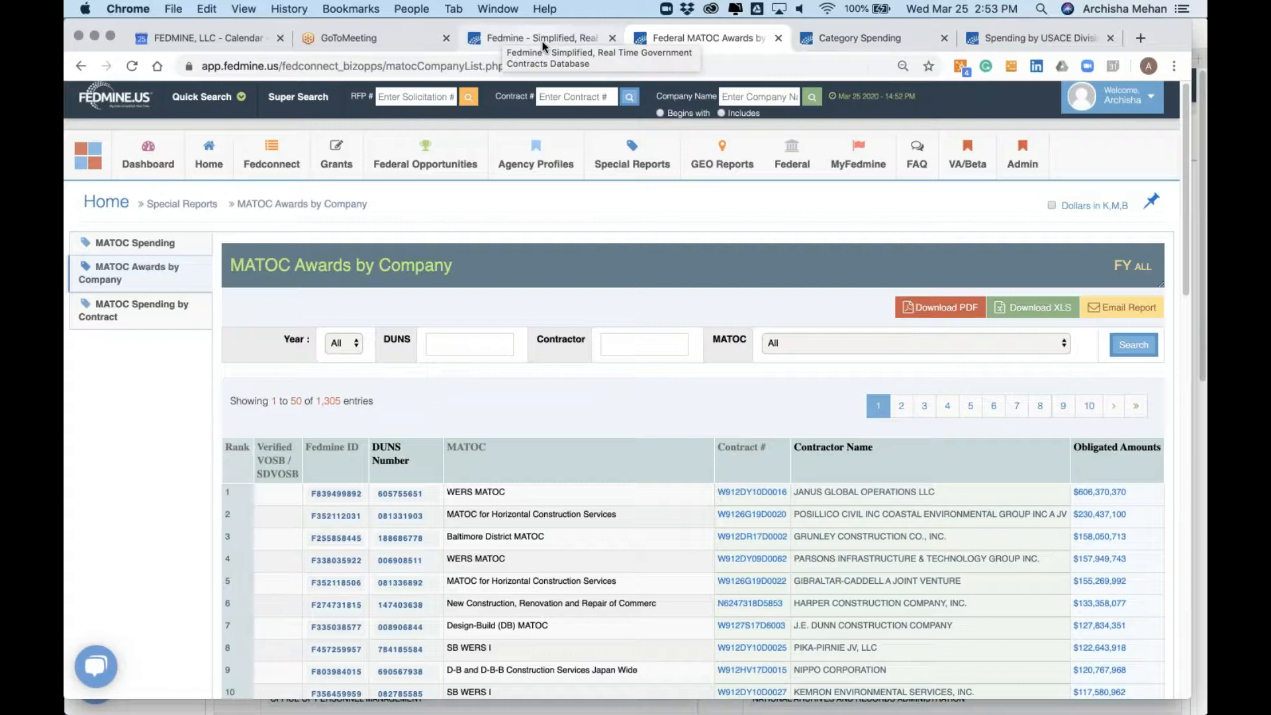
pyautogui.click(884, 37)
pyautogui.scroll(-1, 530, 191)
pyautogui.scroll(1, 463, 198)
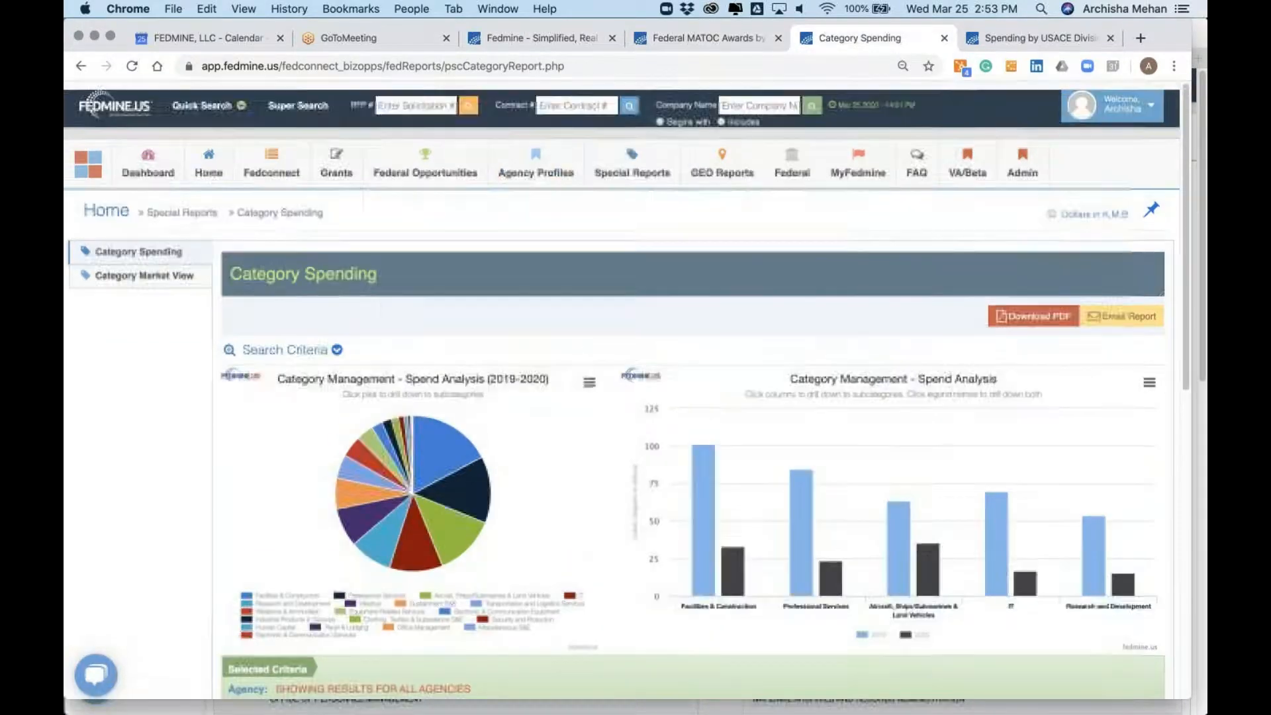
pyautogui.moveTo(425, 163)
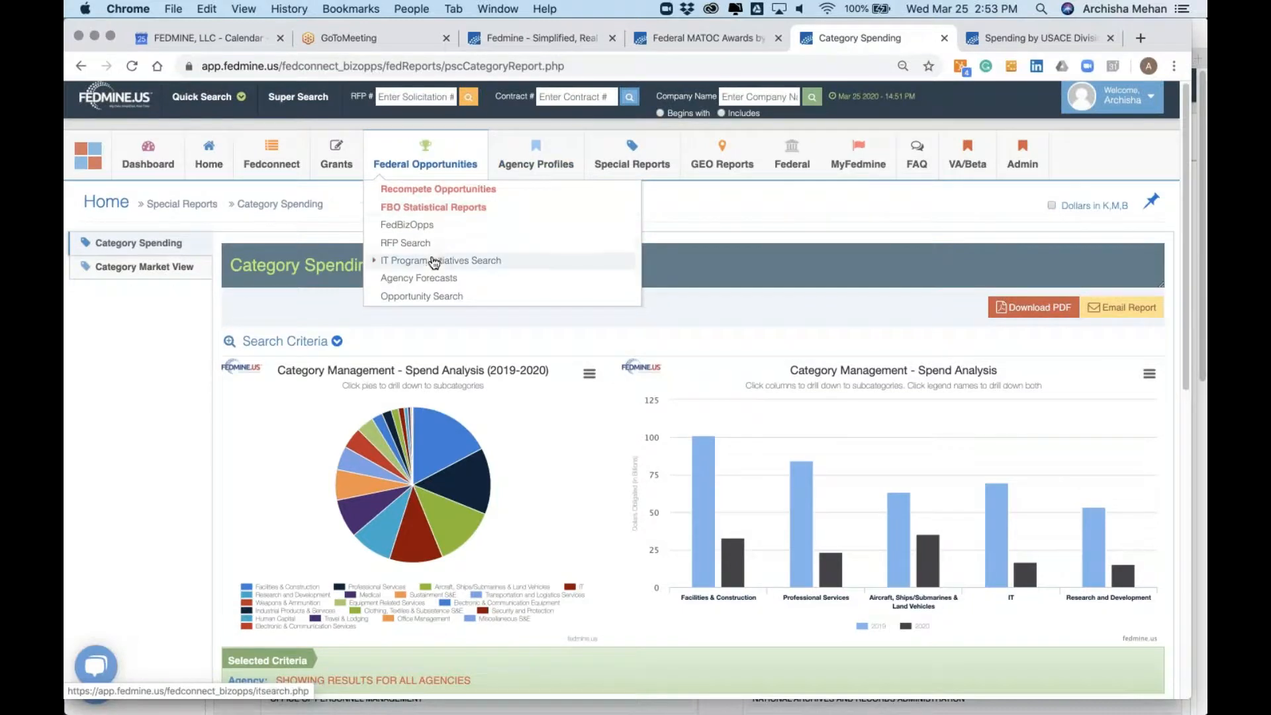
# - Search all solicitation documents for keyword MATOC, returning 323 RFPs posted 12/24/2019–03/24/2020
pyautogui.click(430, 243)
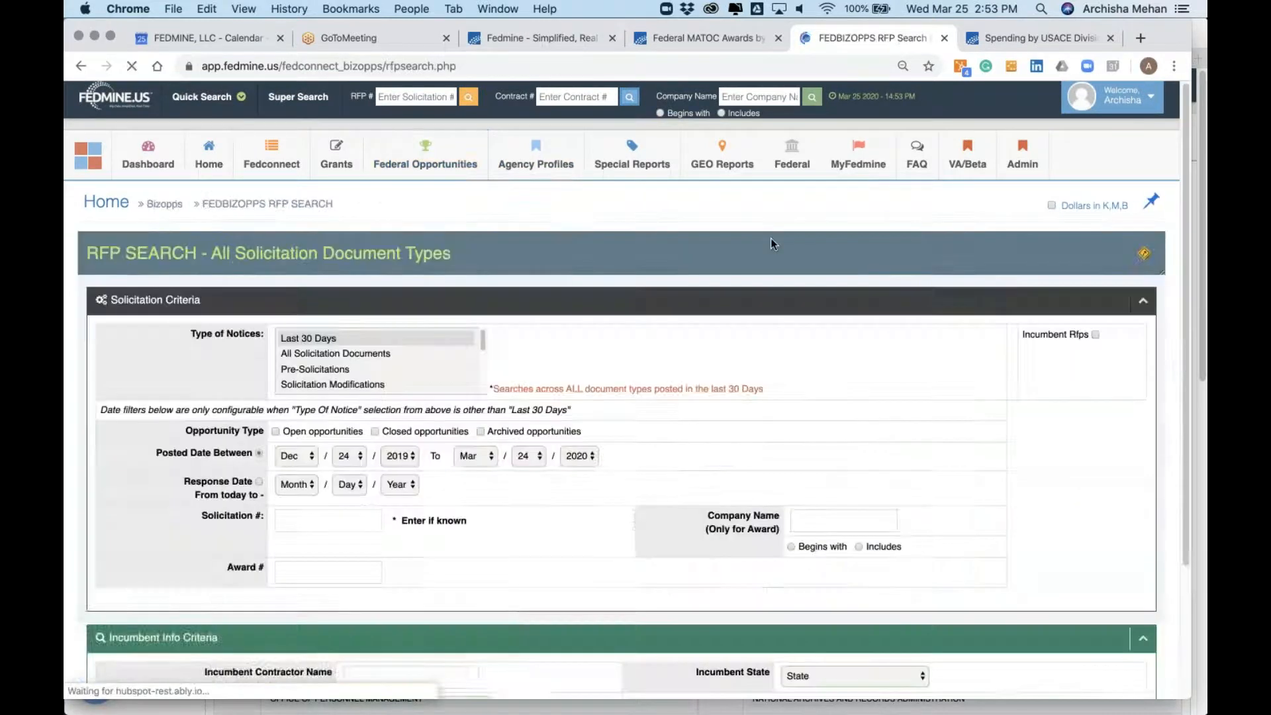
pyautogui.scroll(-2, 682, 425)
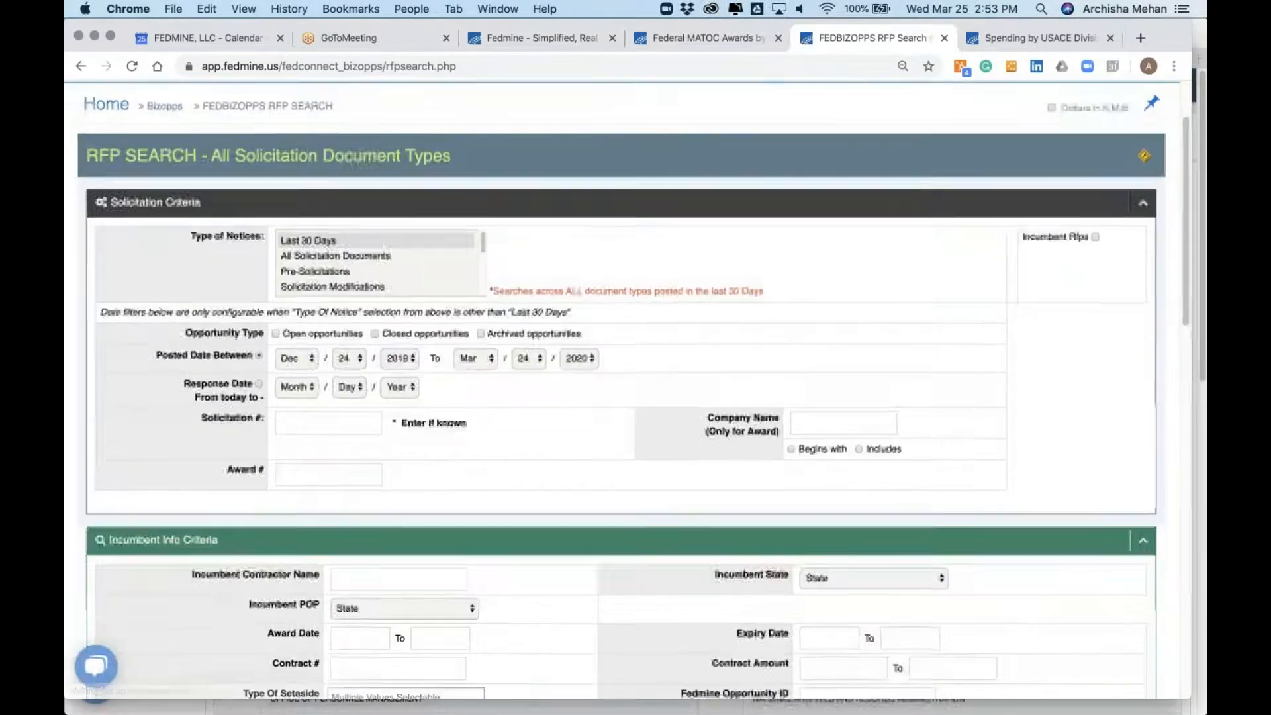
pyautogui.click(319, 257)
pyautogui.scroll(-6, 681, 356)
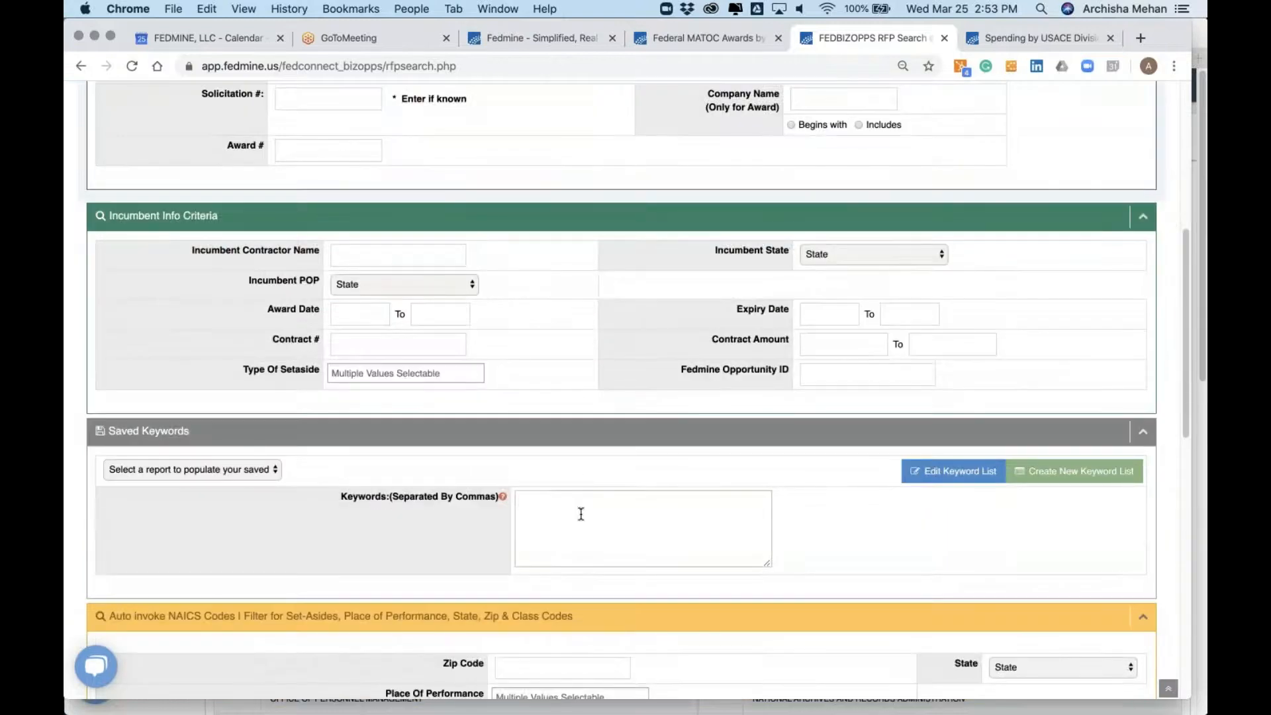
pyautogui.write('MATOC,')
pyautogui.scroll(-15, 580, 514)
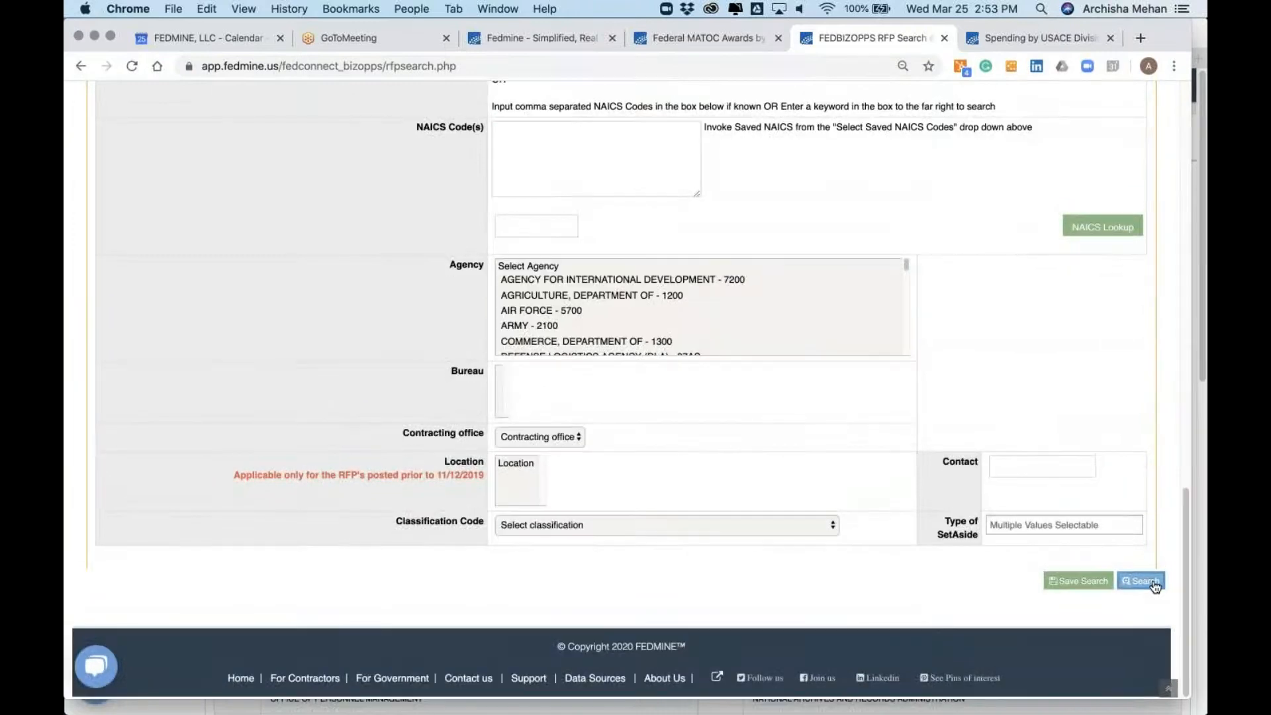
pyautogui.click(1144, 581)
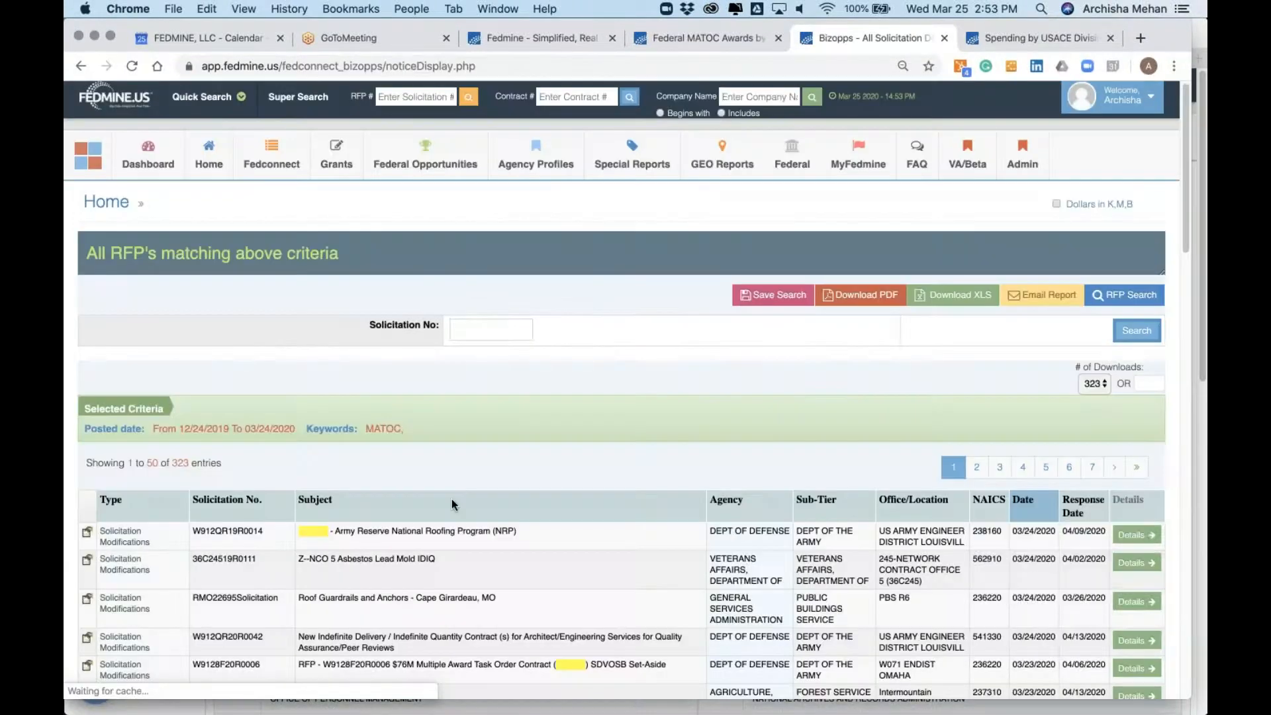
pyautogui.scroll(-3, 622, 391)
pyautogui.scroll(-3, 622, 391)
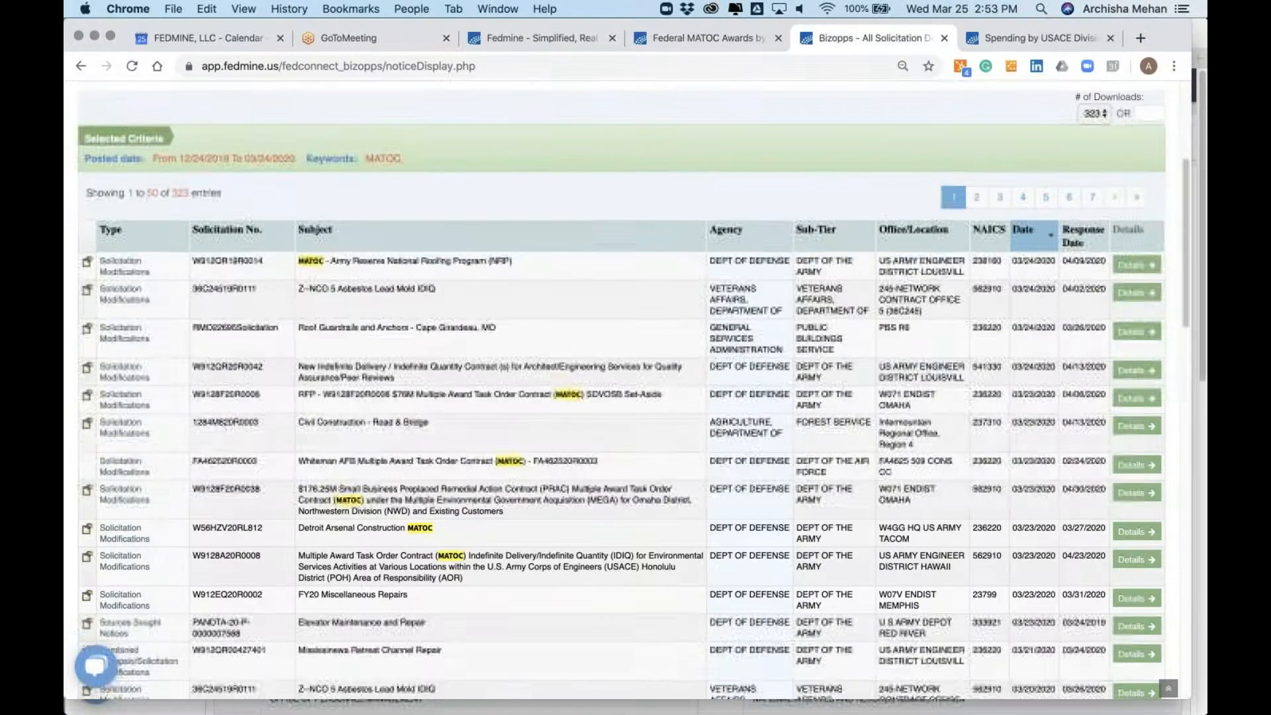
pyautogui.scroll(-2, 622, 391)
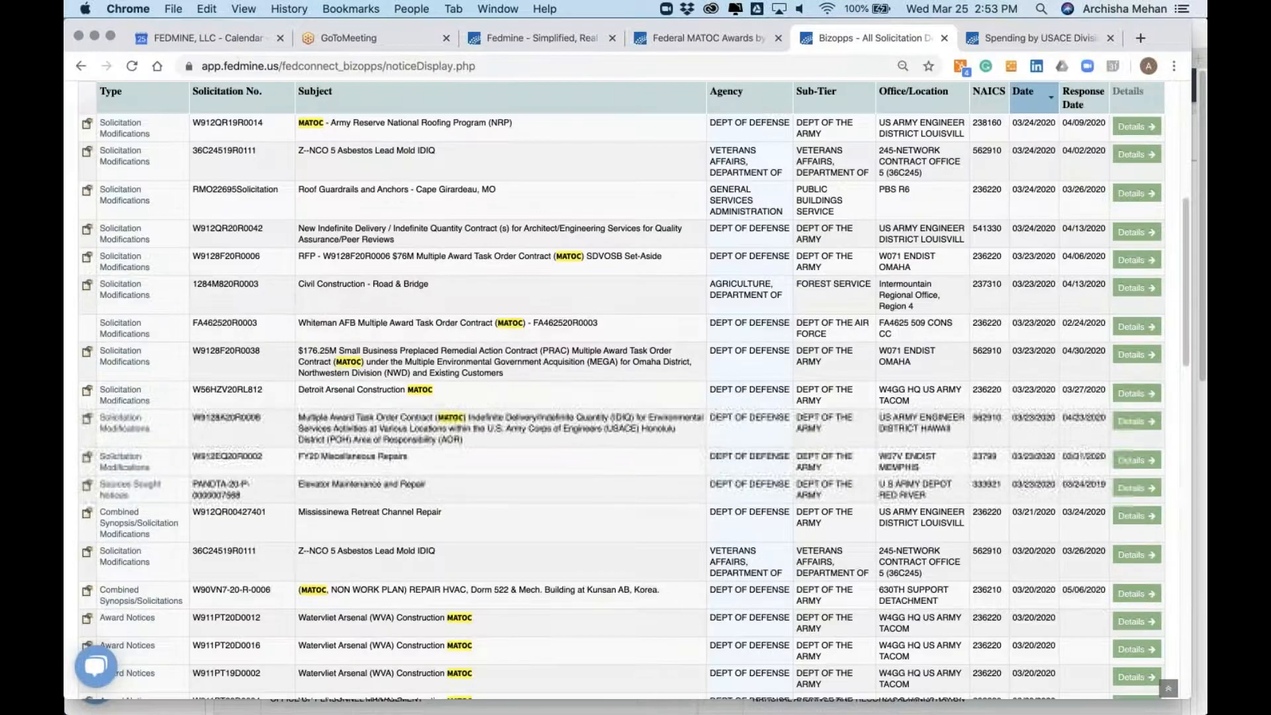
# - Start a Contracts Search with IDV set to Yes, then return to the MATOC results
pyautogui.click(1042, 44)
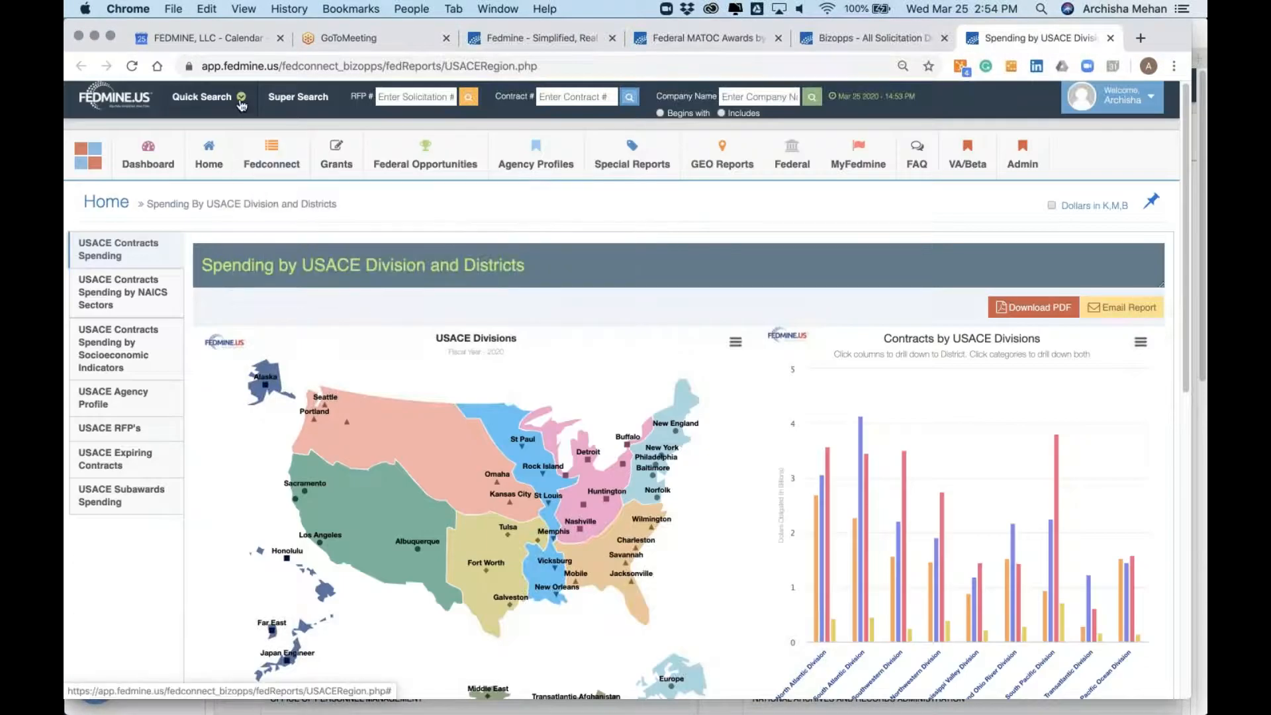
pyautogui.moveTo(243, 105)
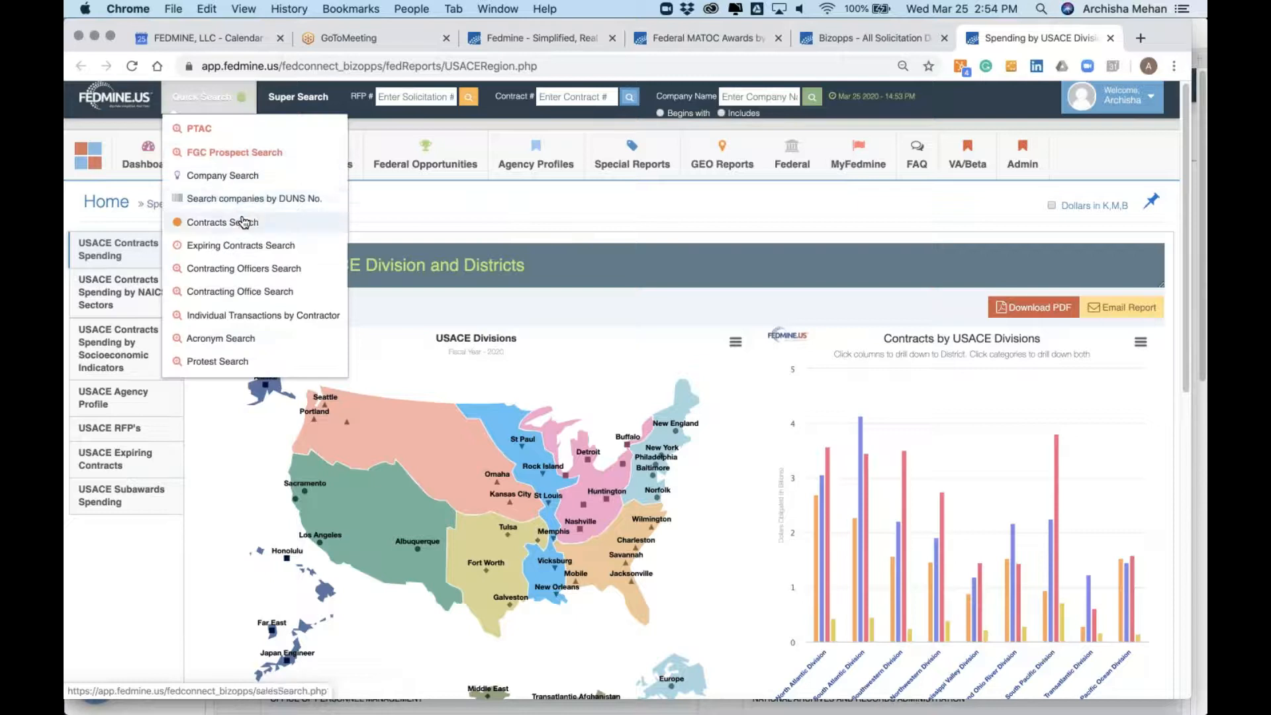
pyautogui.click(174, 216)
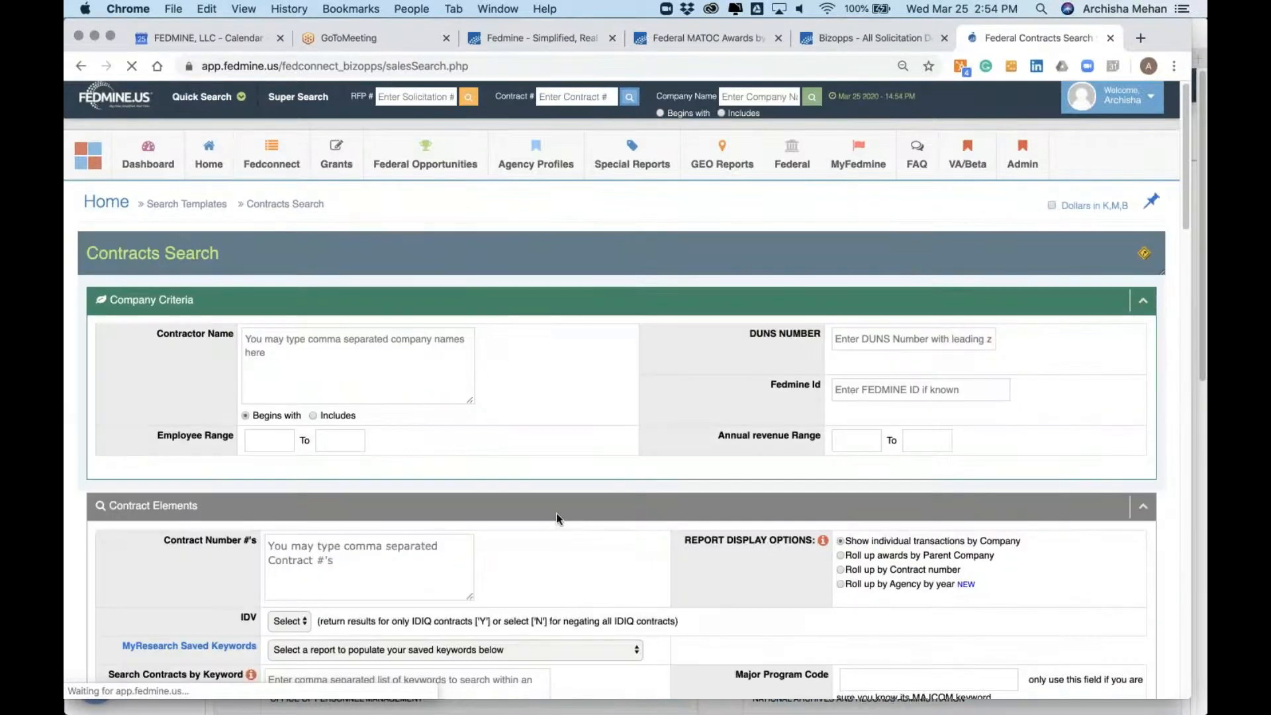
pyautogui.scroll(-3, 556, 514)
pyautogui.scroll(-1, 556, 513)
pyautogui.click(290, 387)
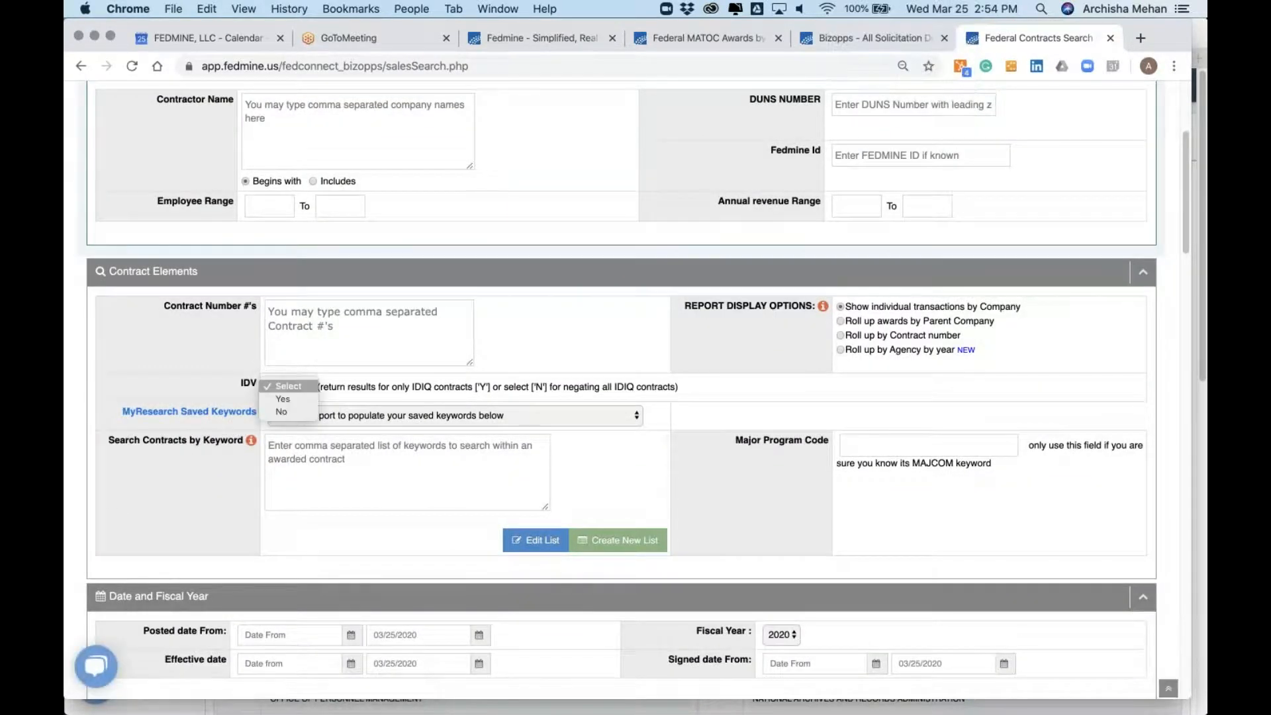
pyautogui.click(297, 400)
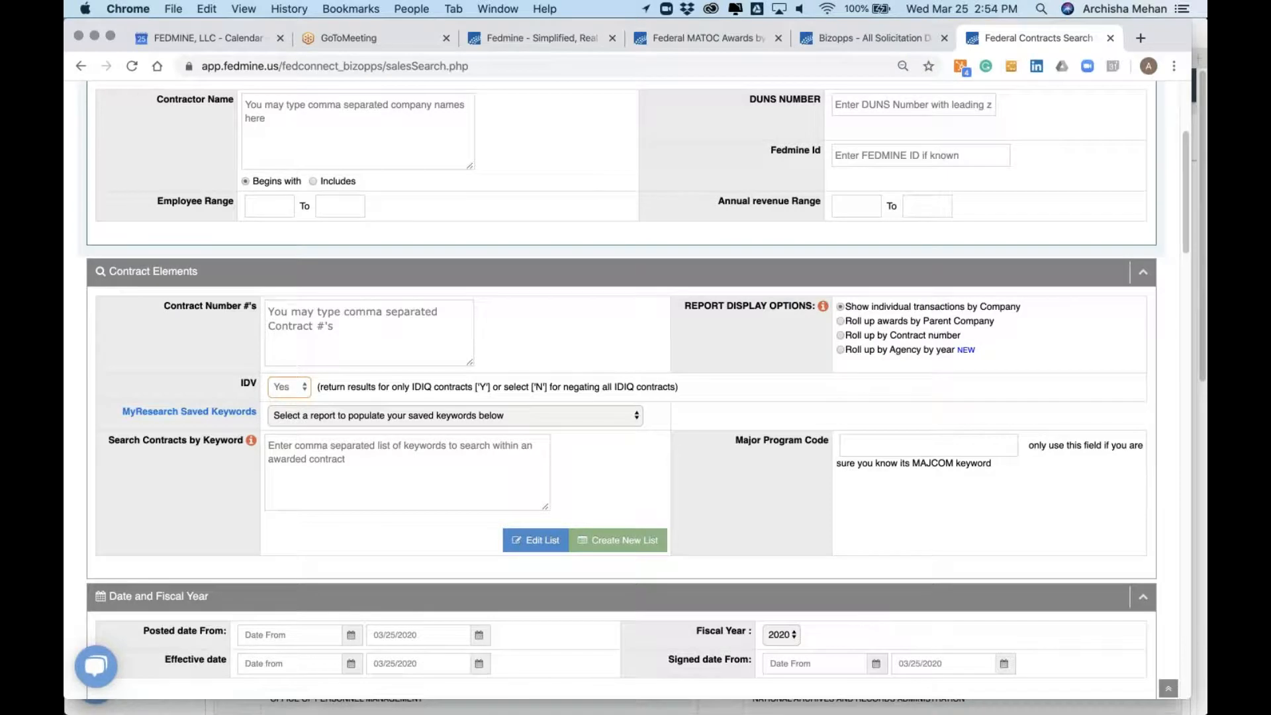
pyautogui.click(850, 34)
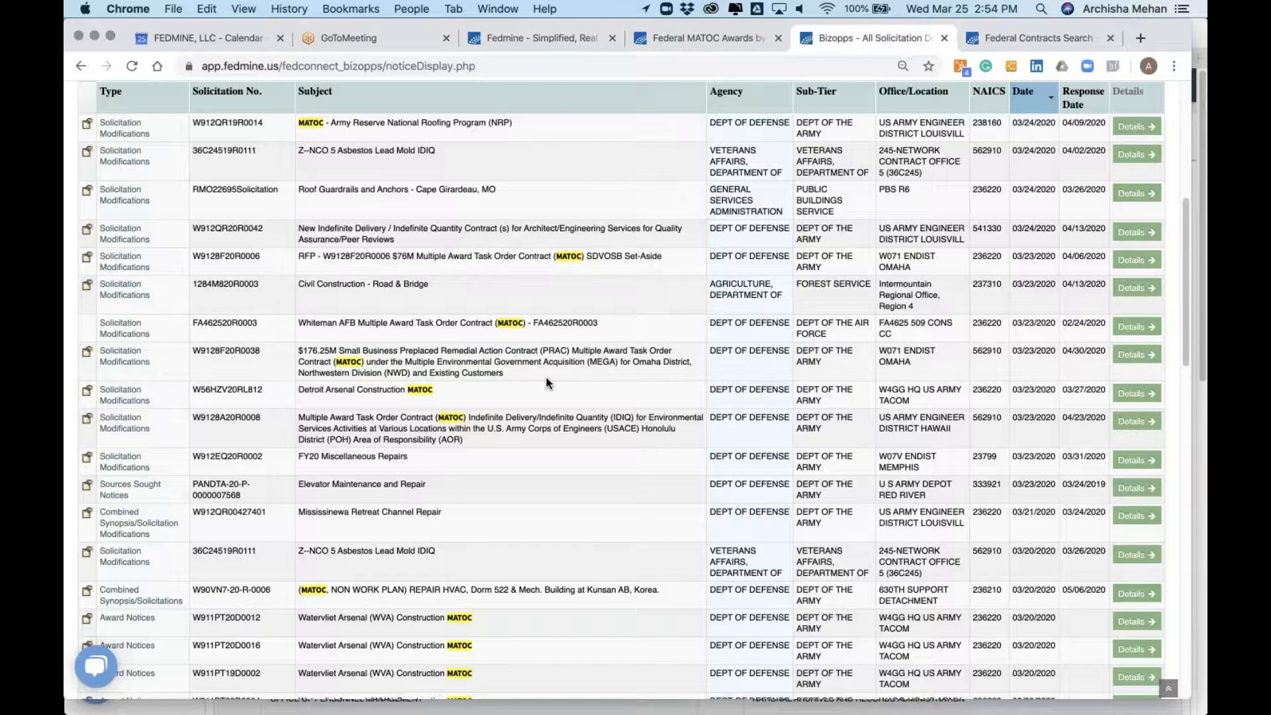
pyautogui.scroll(3, 546, 382)
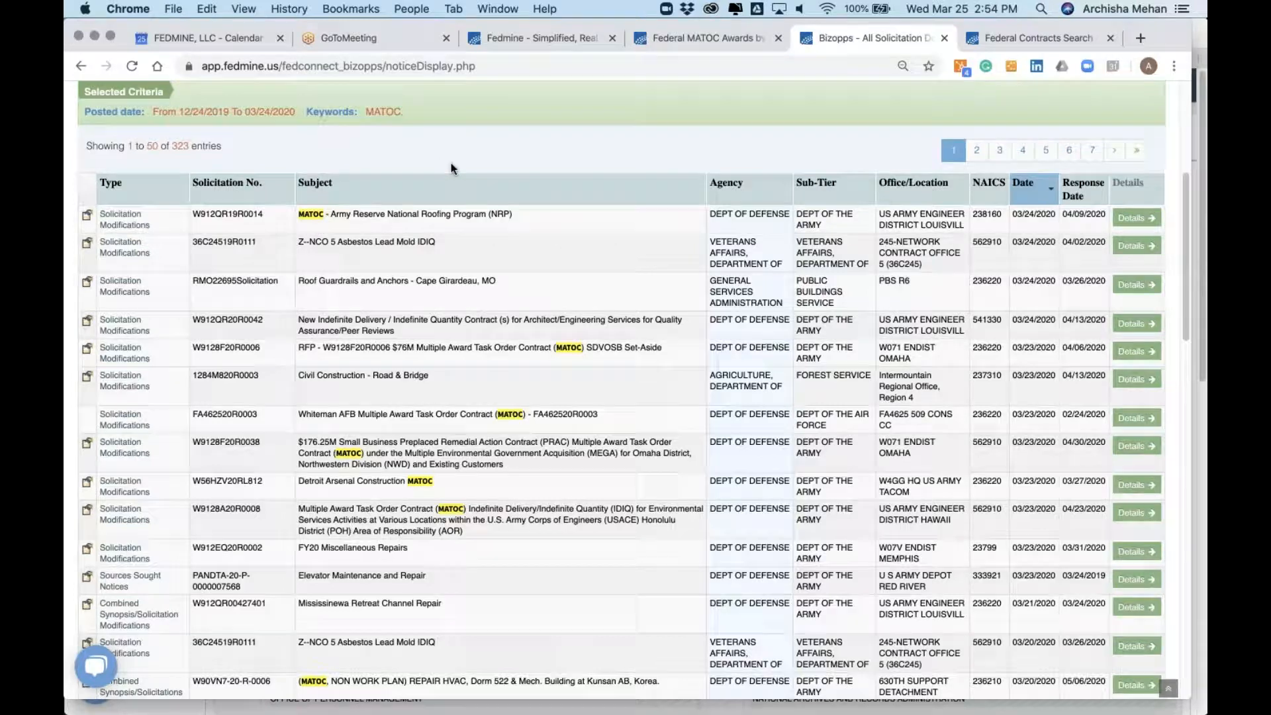
pyautogui.scroll(2, 440, 164)
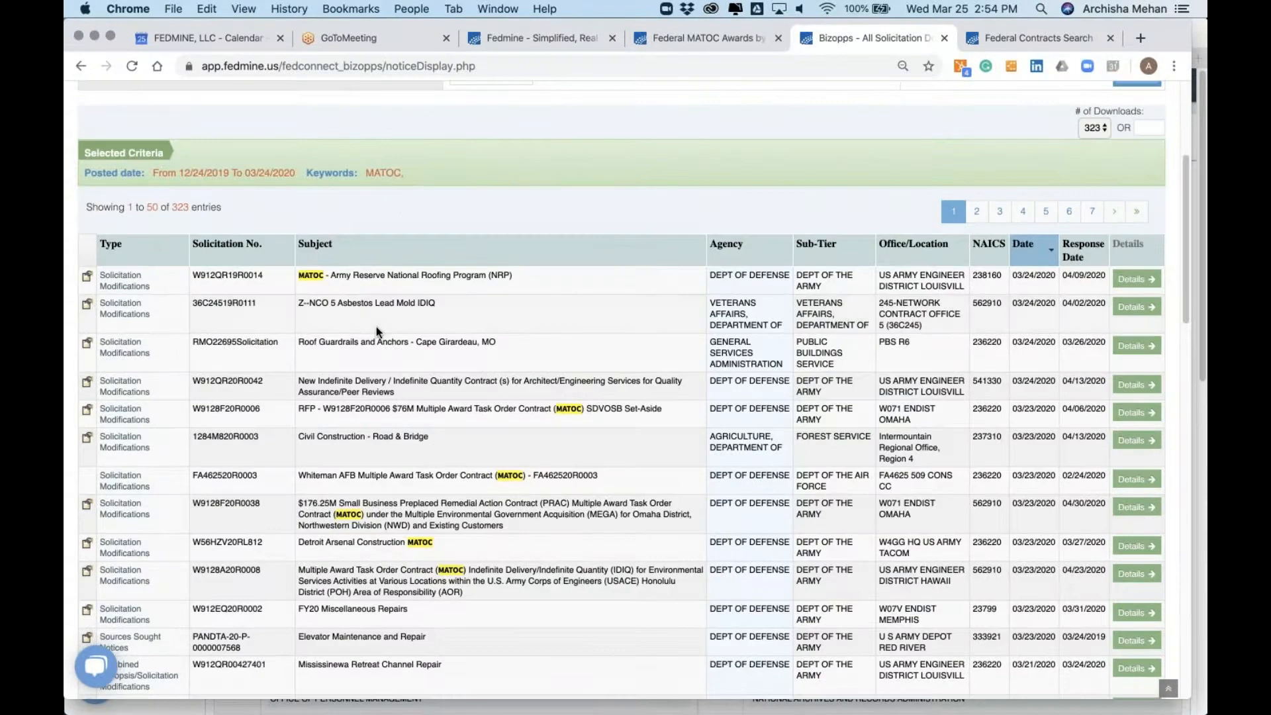
pyautogui.scroll(-1, 634, 390)
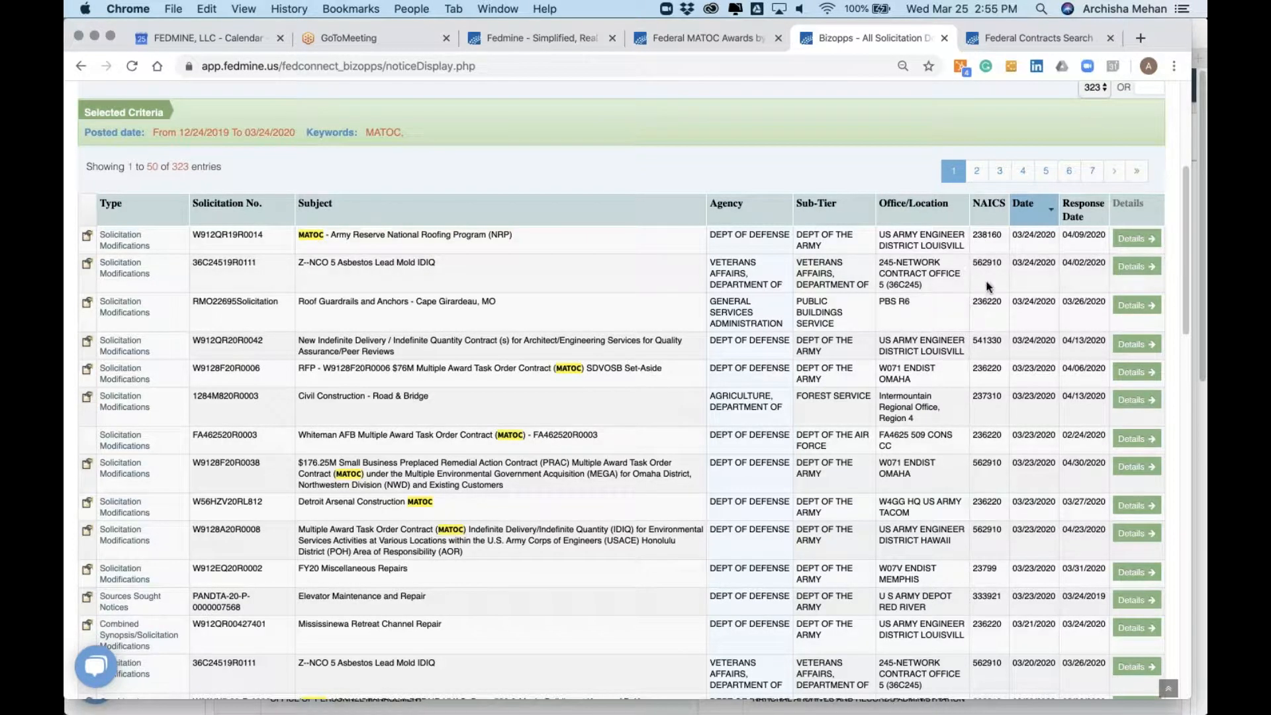
pyautogui.scroll(-3, 622, 398)
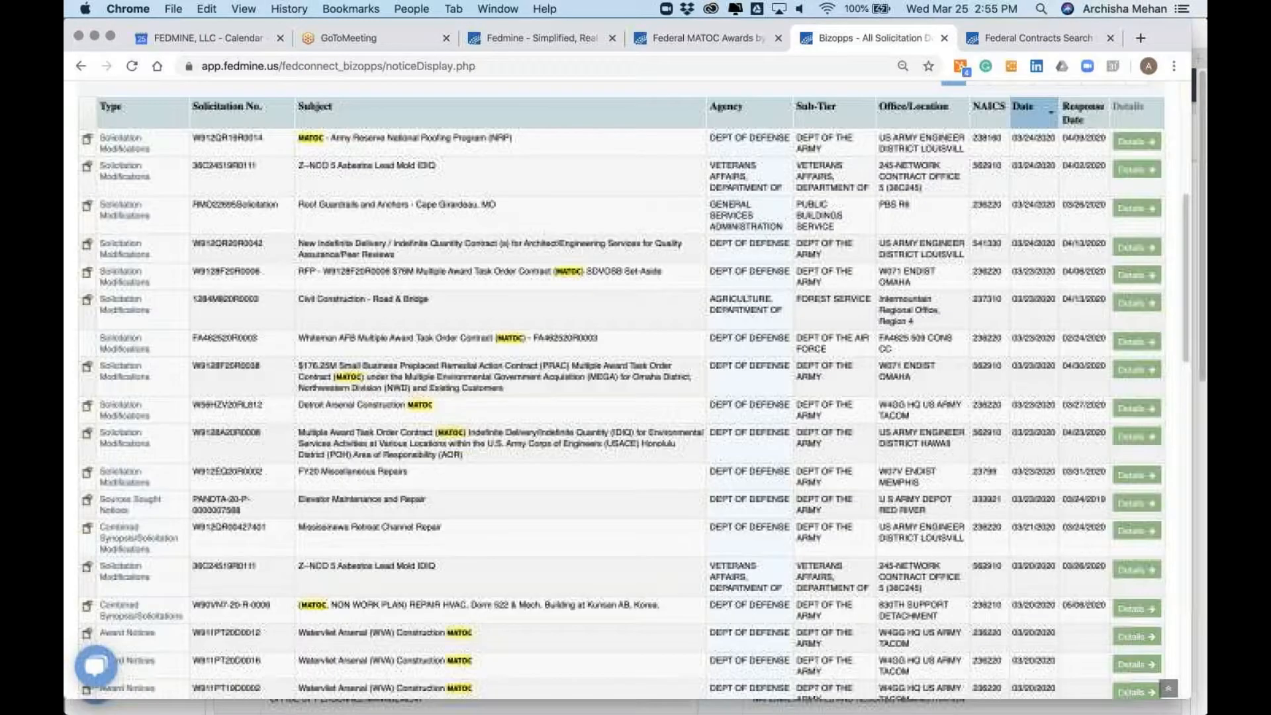
pyautogui.scroll(-5, 515, 360)
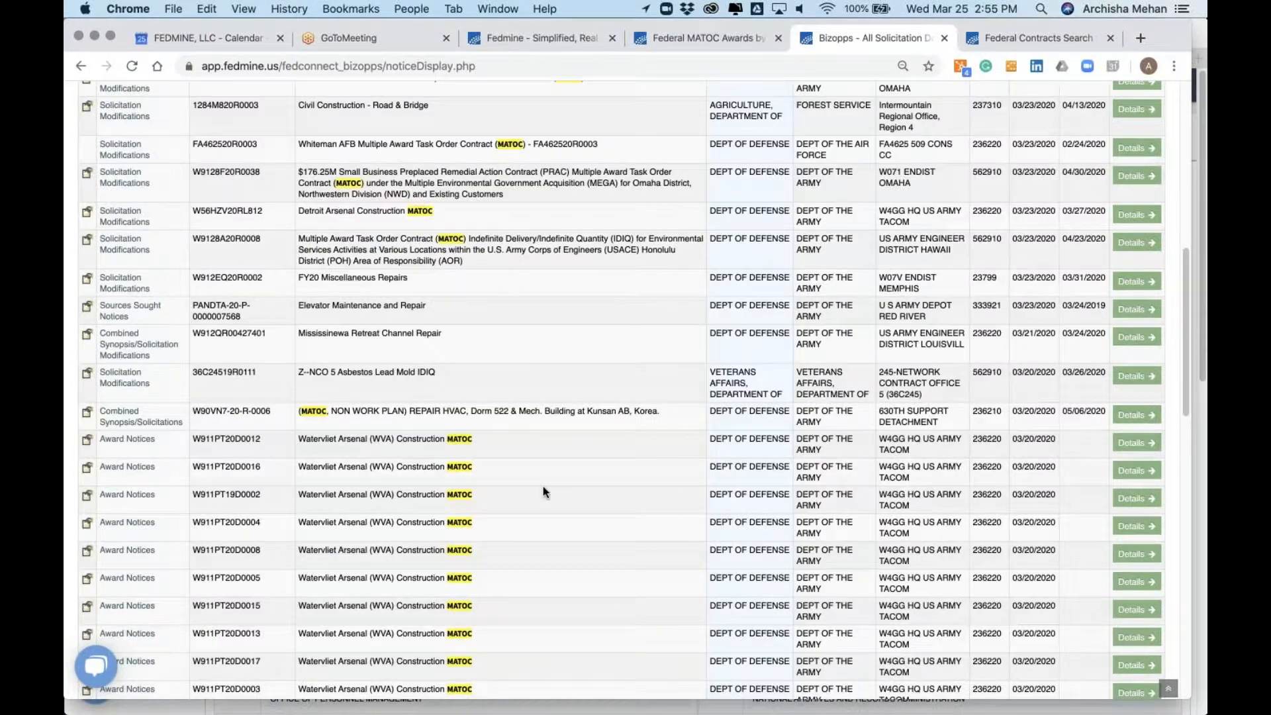
pyautogui.moveTo(245, 709)
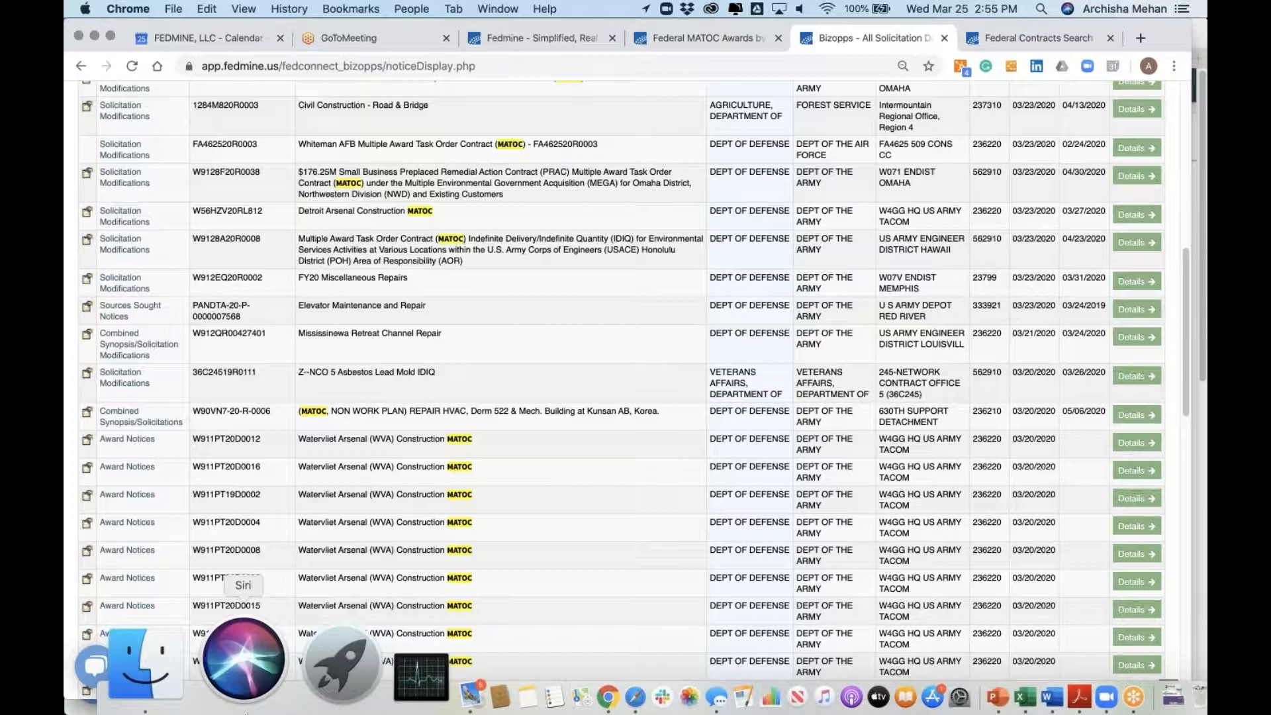
pyautogui.scroll(-8, 457, 493)
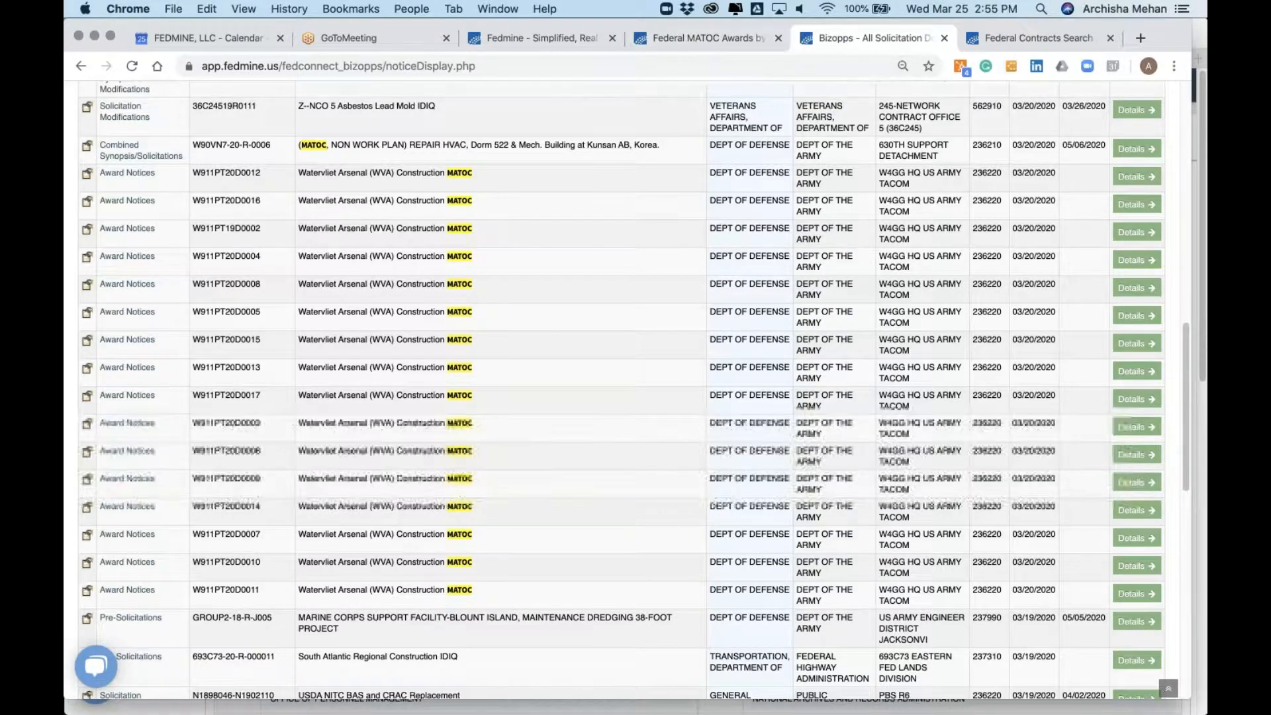
# - Filter MATOC Awards by Company to contractor 'parson', showing 7 awards led by WERS MATOC
pyautogui.click(670, 41)
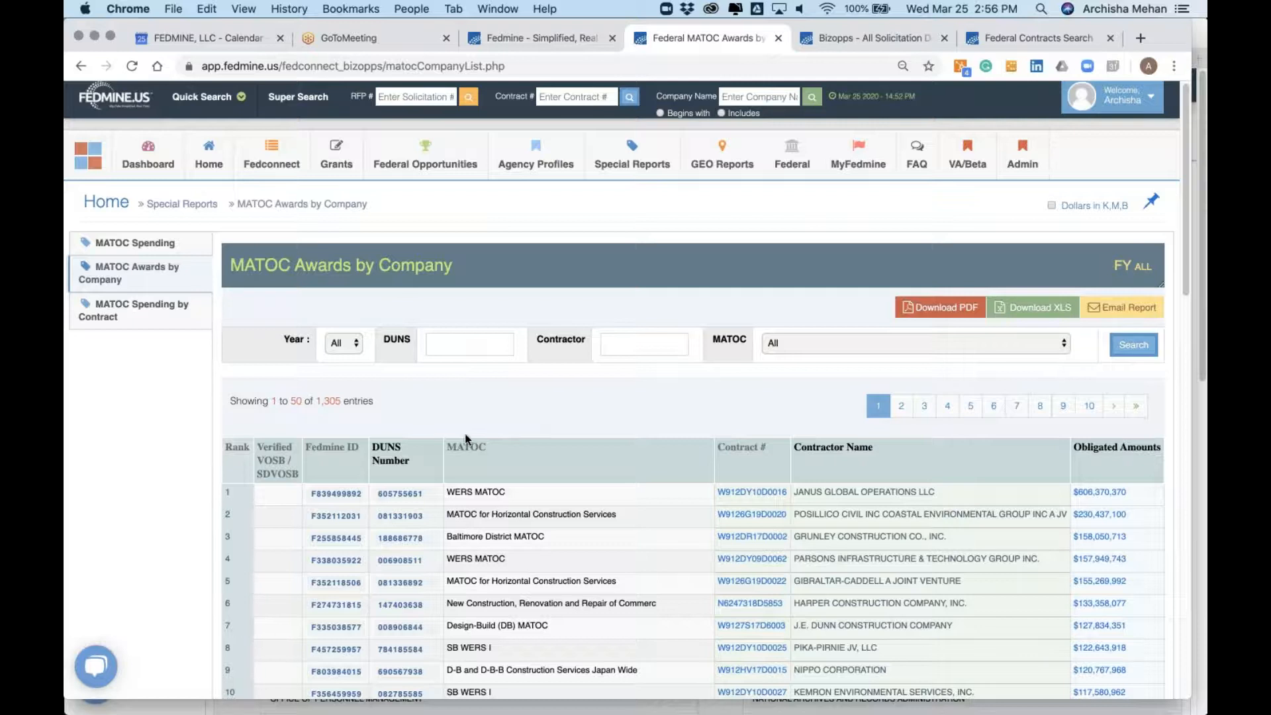
pyautogui.click(645, 343)
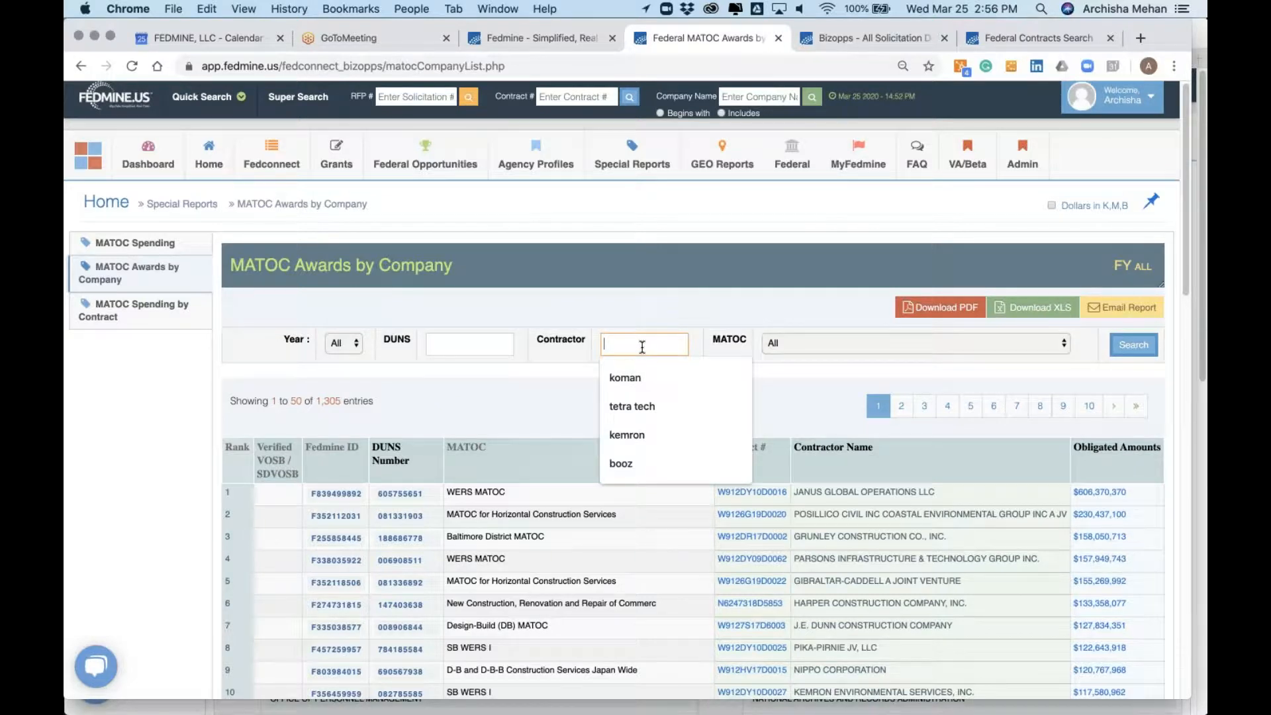
pyautogui.write('pa')
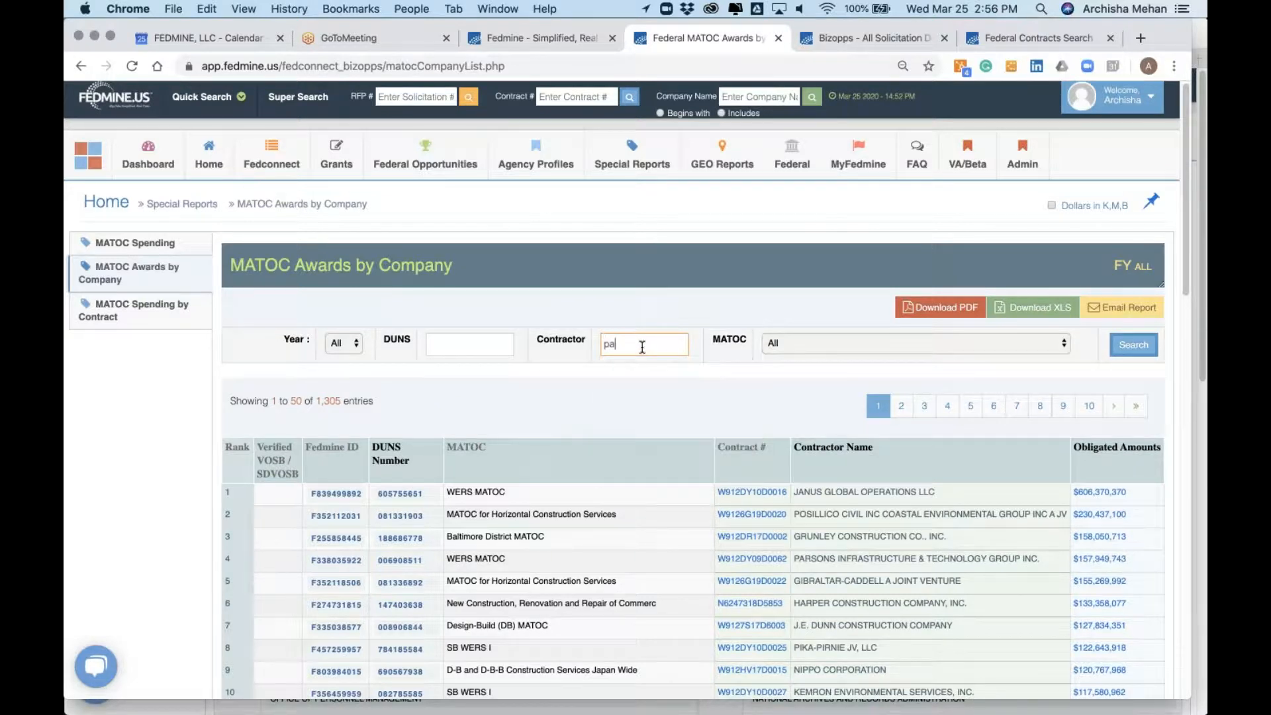
pyautogui.write('rson')
pyautogui.click(1151, 349)
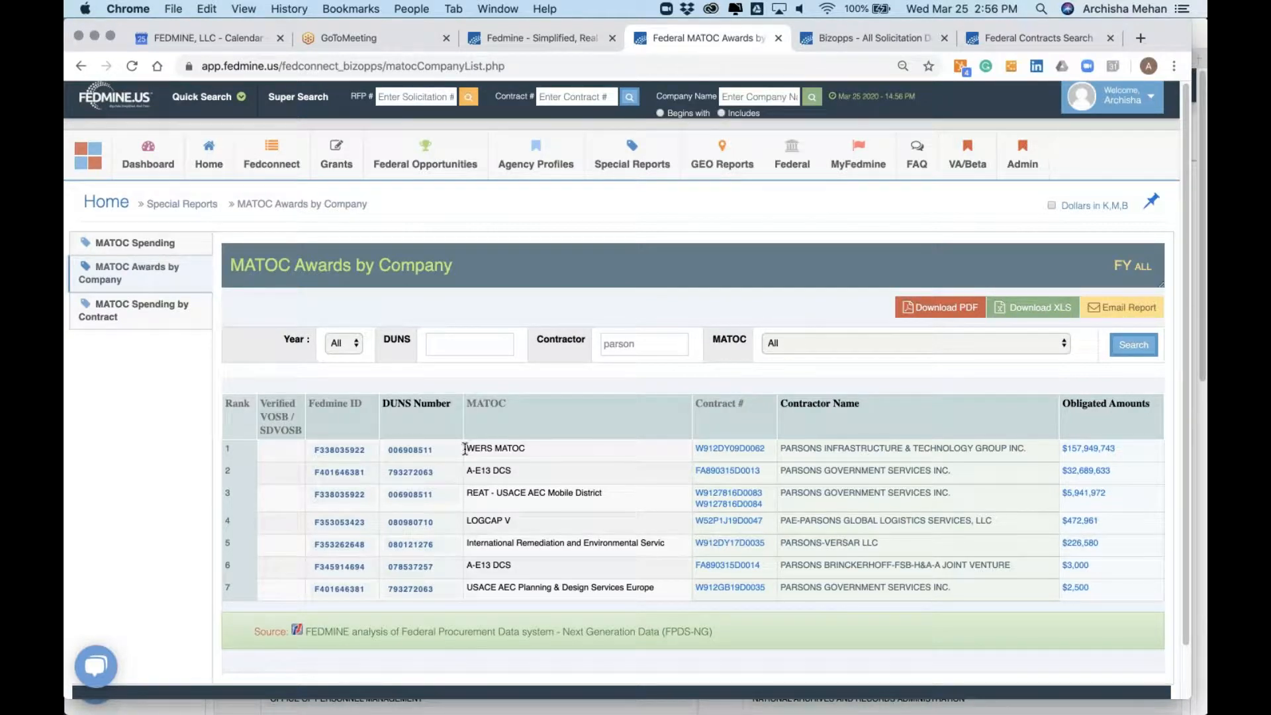
pyautogui.moveTo(468, 449); pyautogui.dragTo(564, 450)
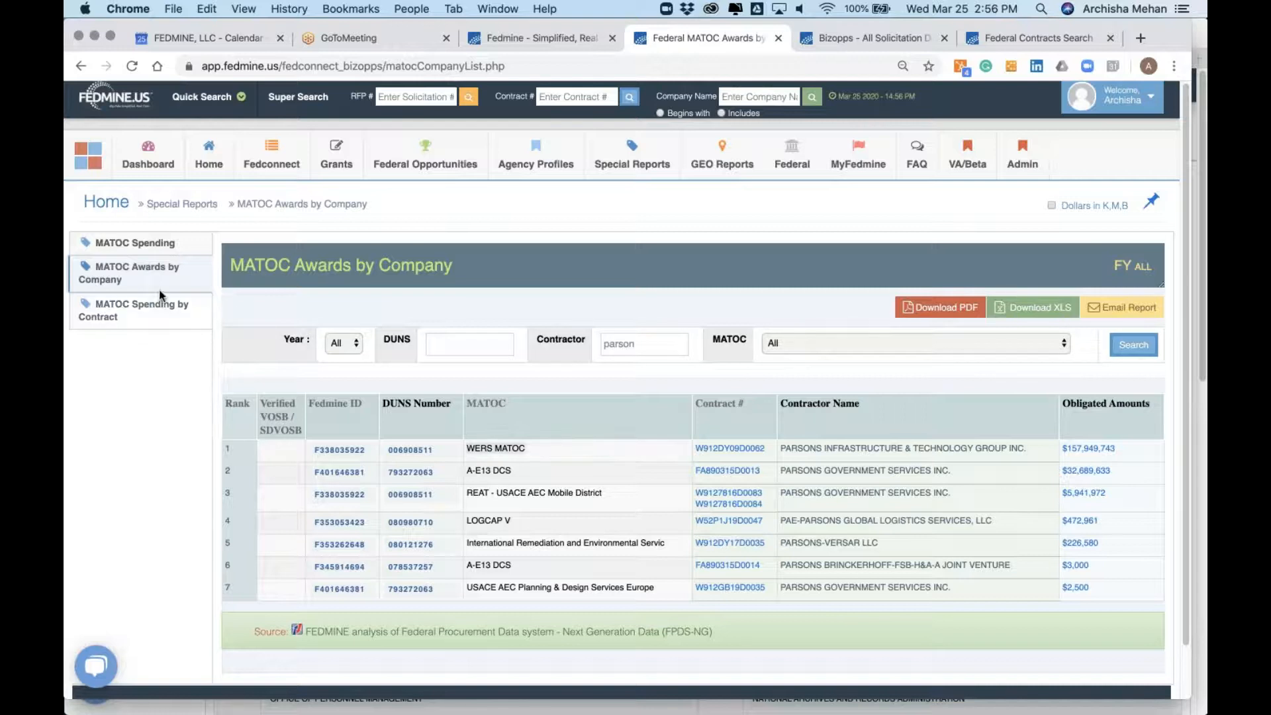
# - Show MATOC Spending by Contract for WERS MATOC with all 9 FY2017–2020 contracts
pyautogui.click(158, 306)
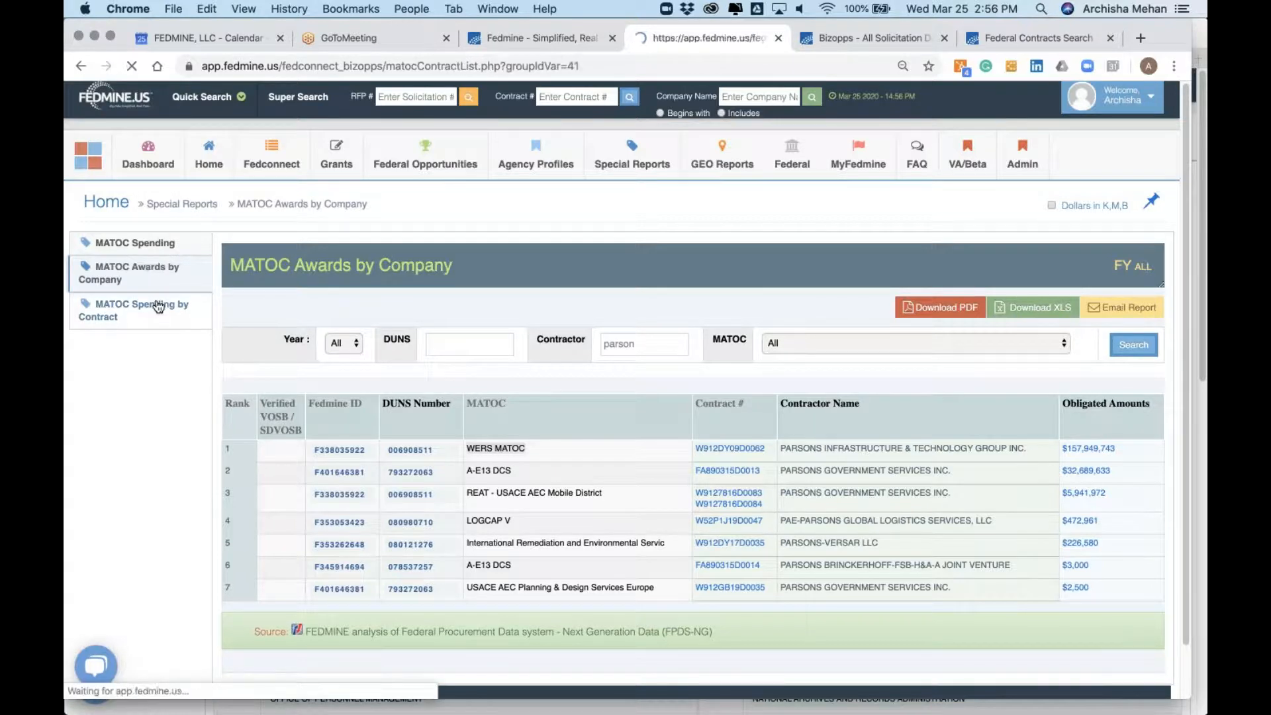
pyautogui.click(542, 340)
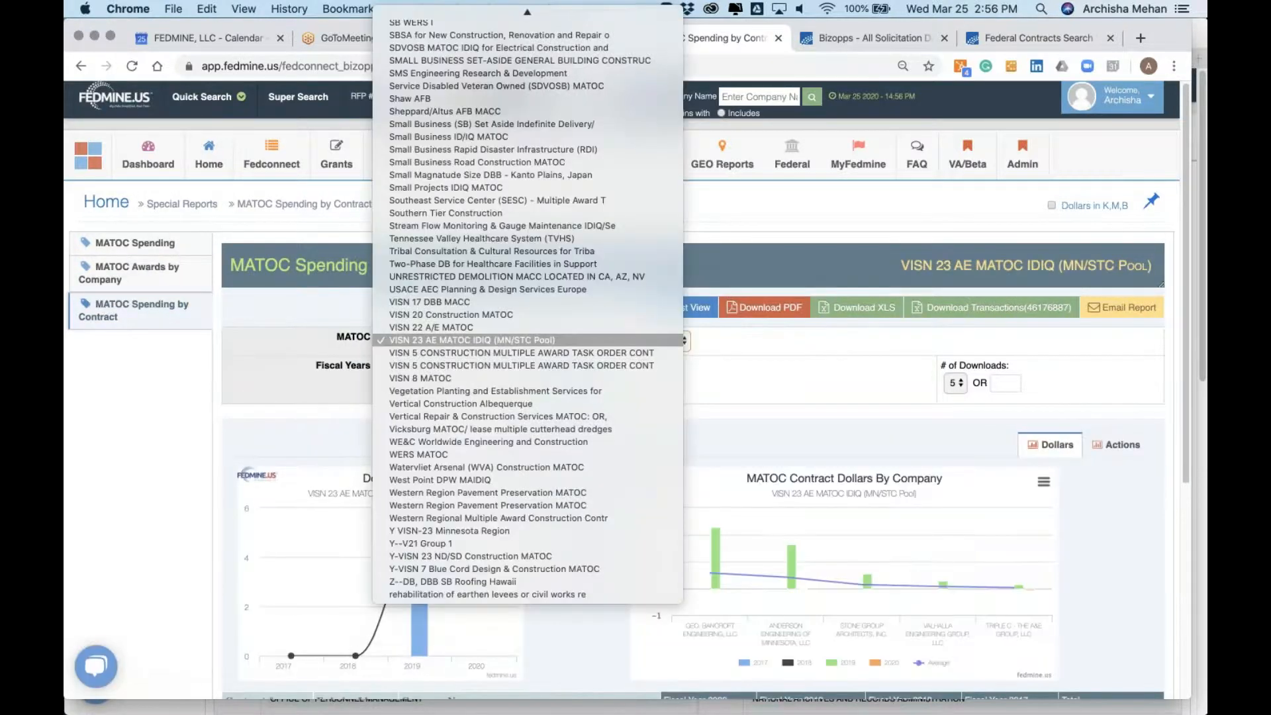
pyautogui.click(546, 455)
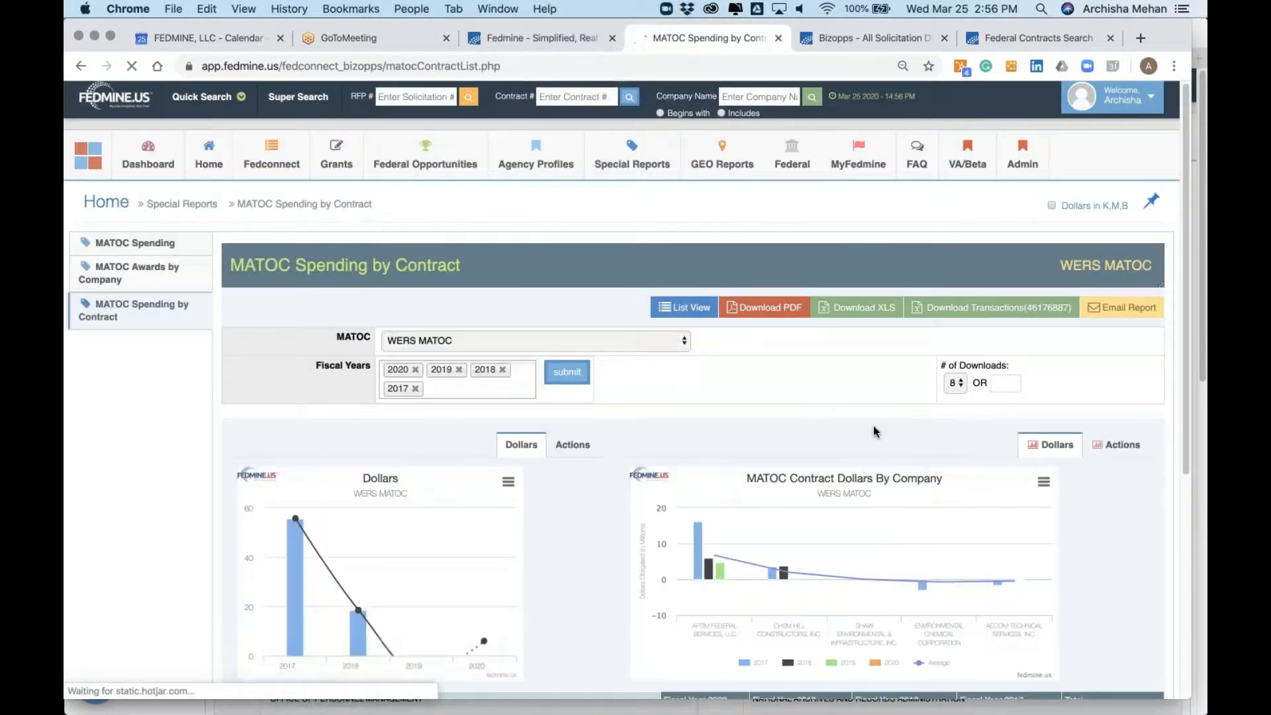
pyautogui.scroll(-5, 748, 397)
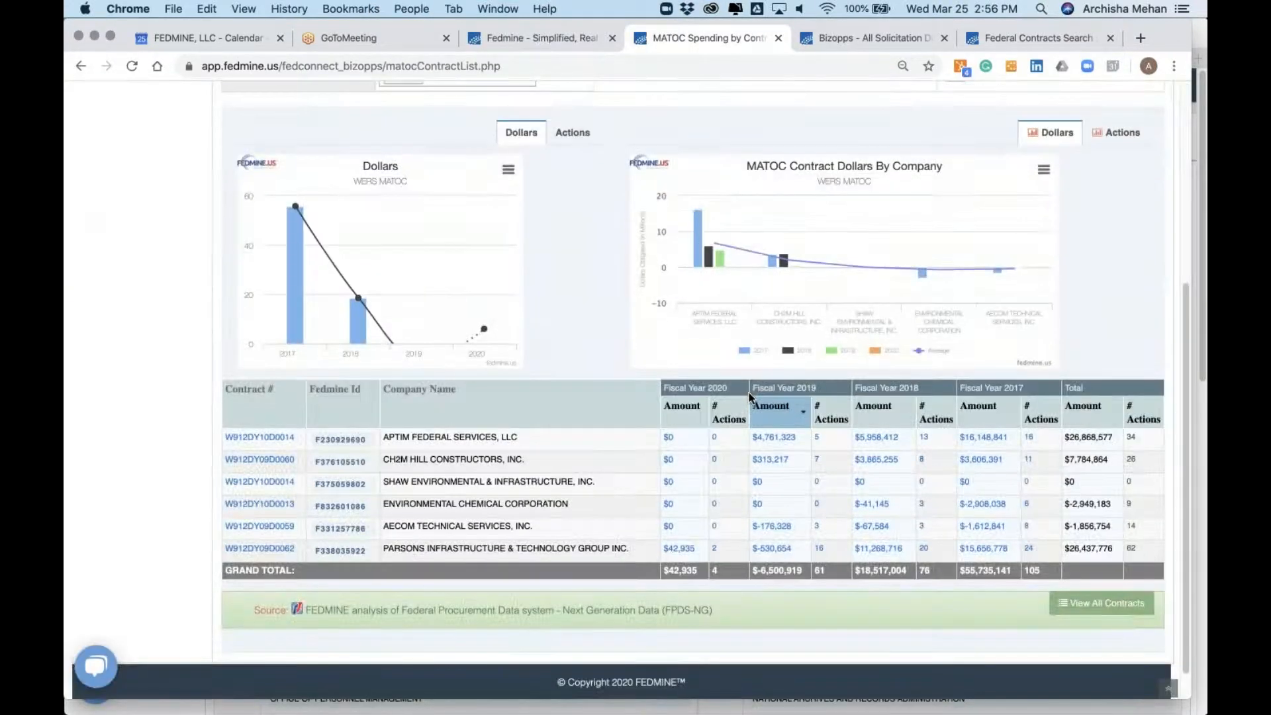
pyautogui.click(1110, 604)
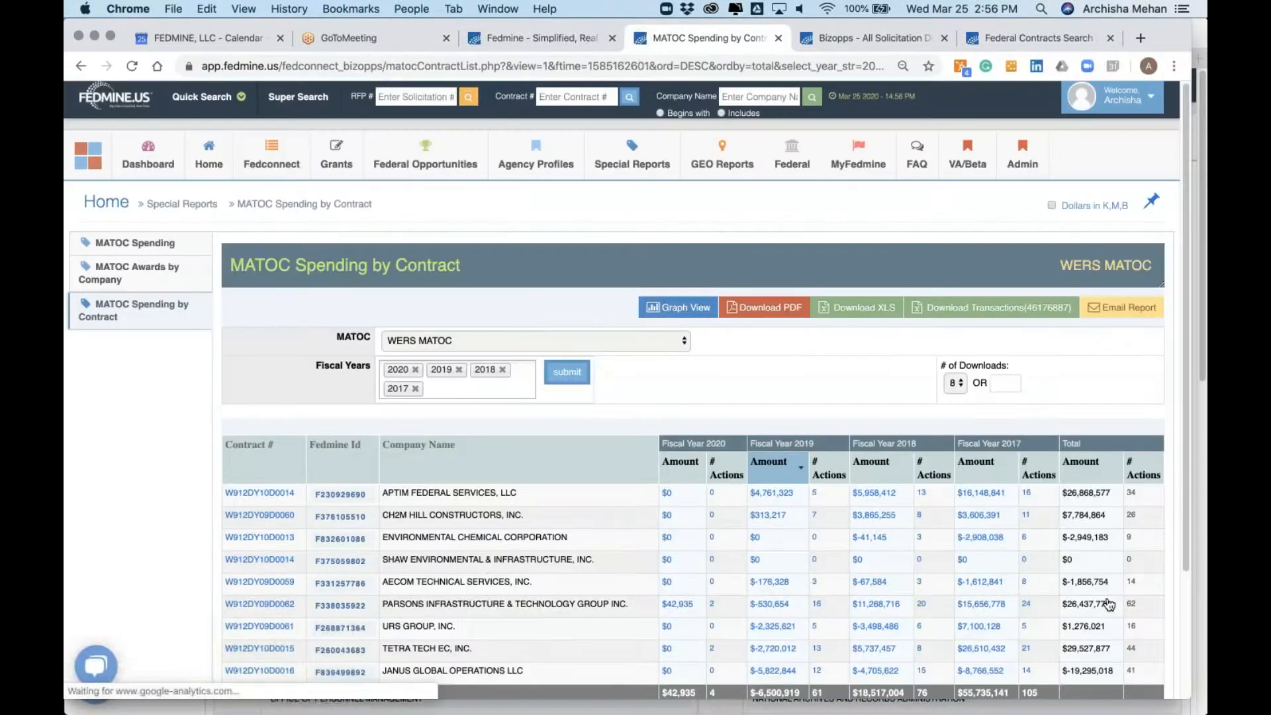
pyautogui.scroll(-3, 1110, 605)
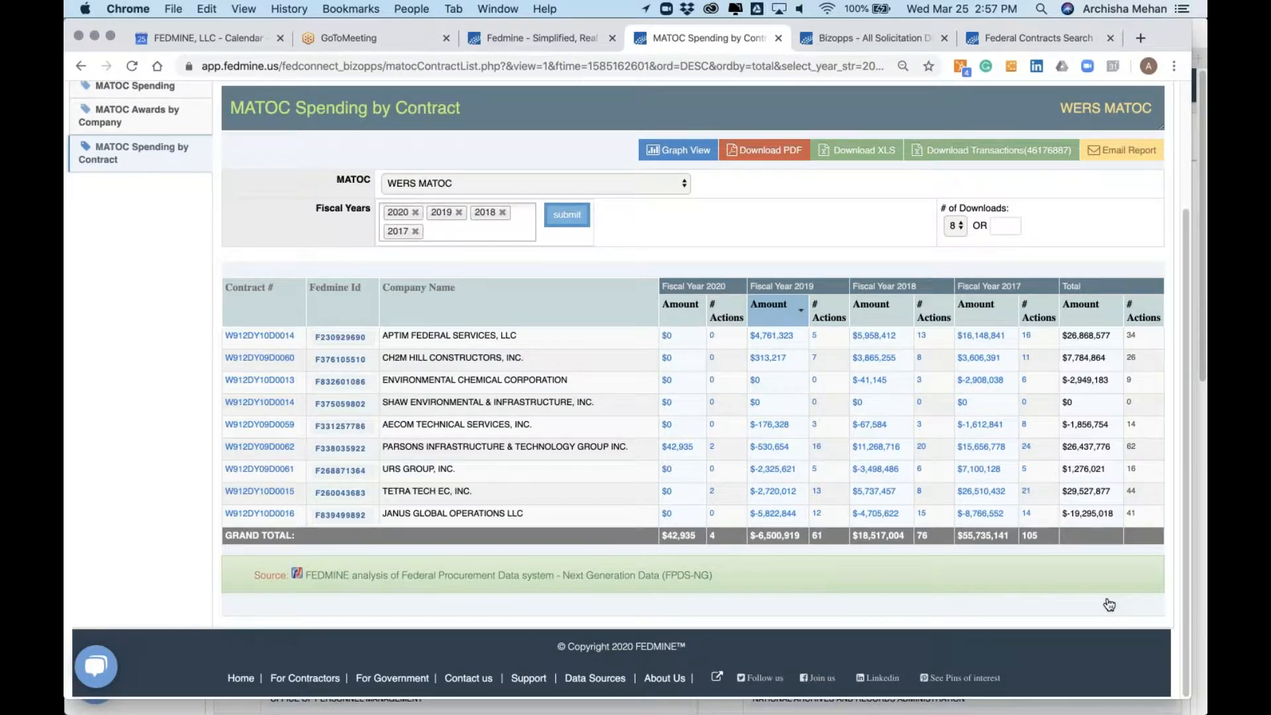
pyautogui.scroll(3, 1108, 604)
pyautogui.scroll(3, 1109, 605)
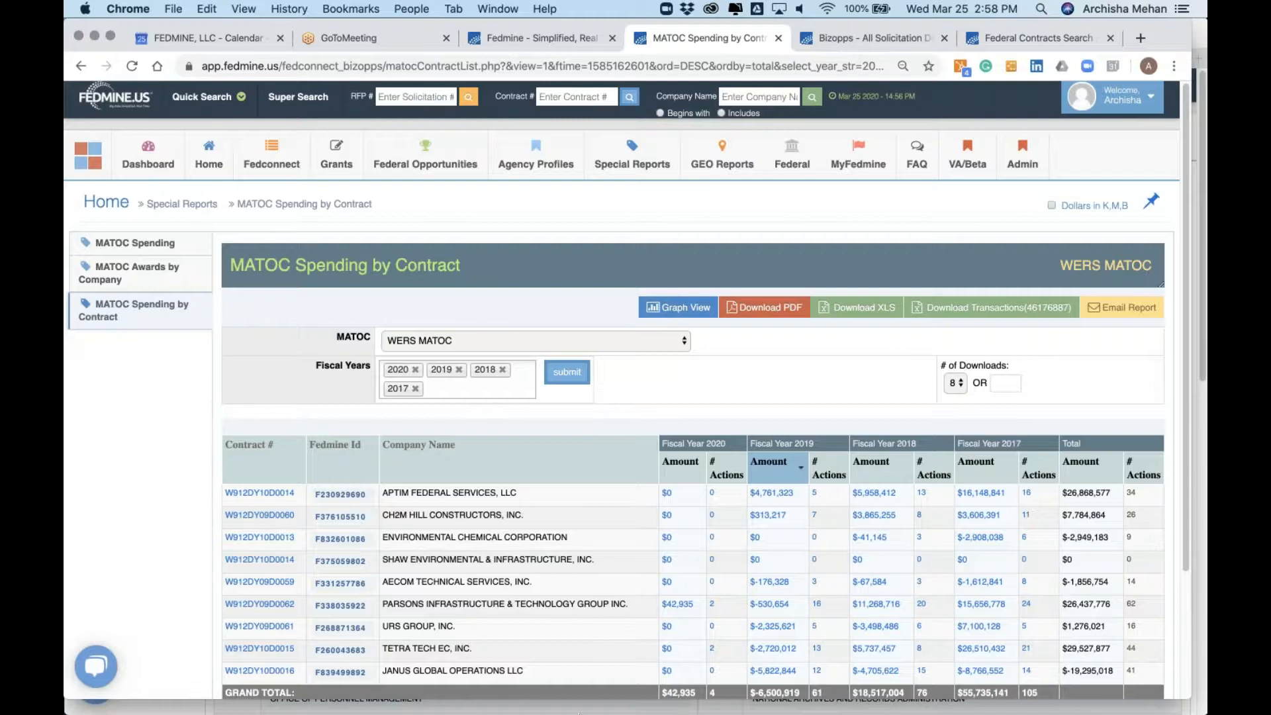
pyautogui.moveTo(725, 712)
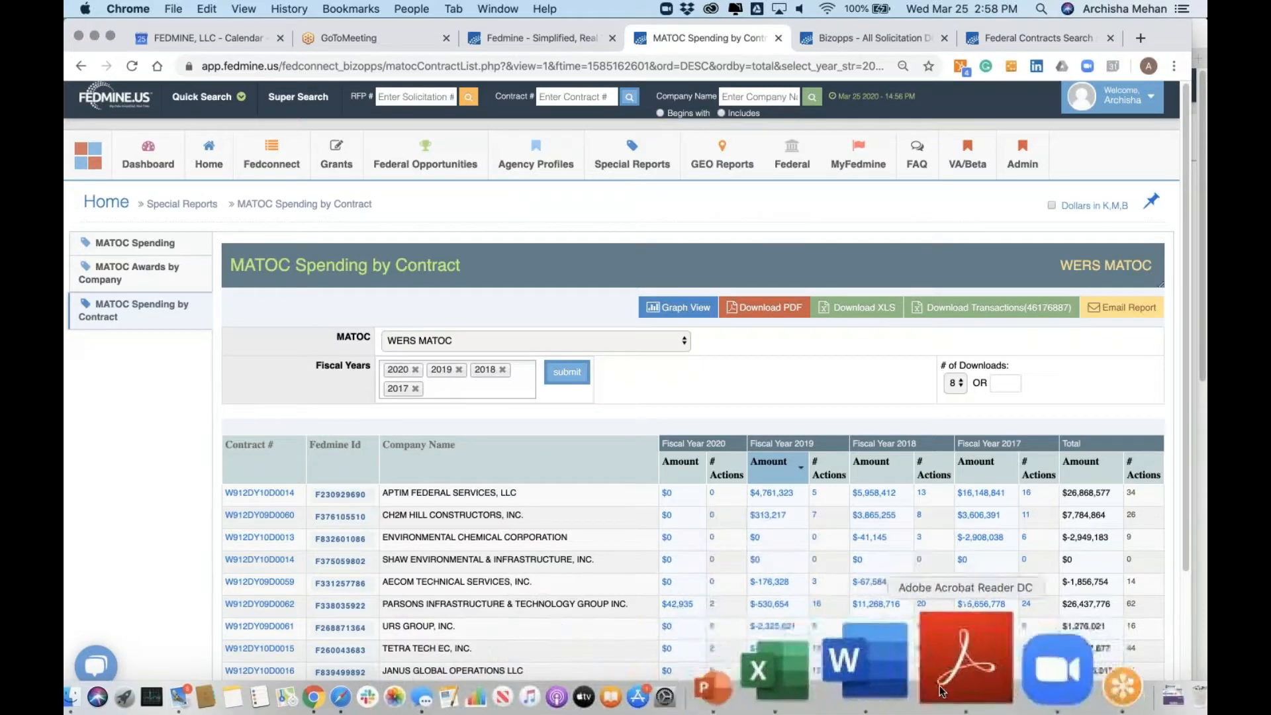
# - Return to the slideshow and advance to the Fedmine.us discount slide
pyautogui.click(991, 681)
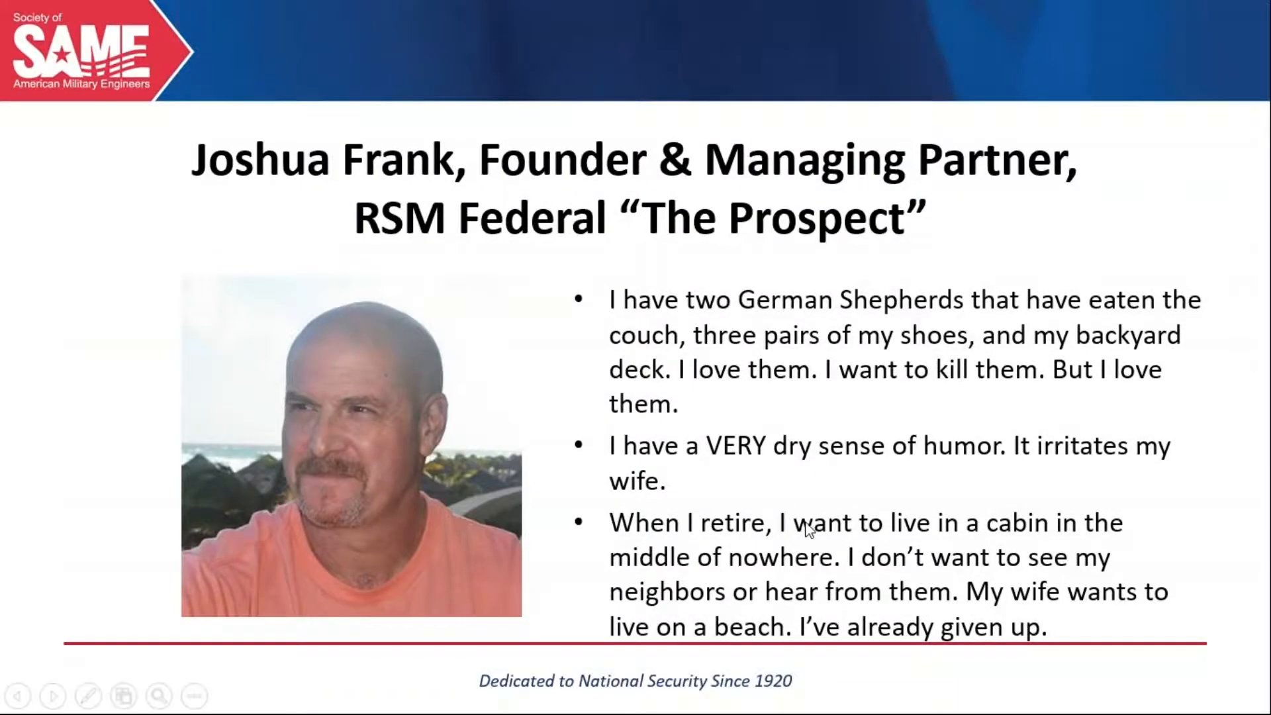
pyautogui.click(806, 523)
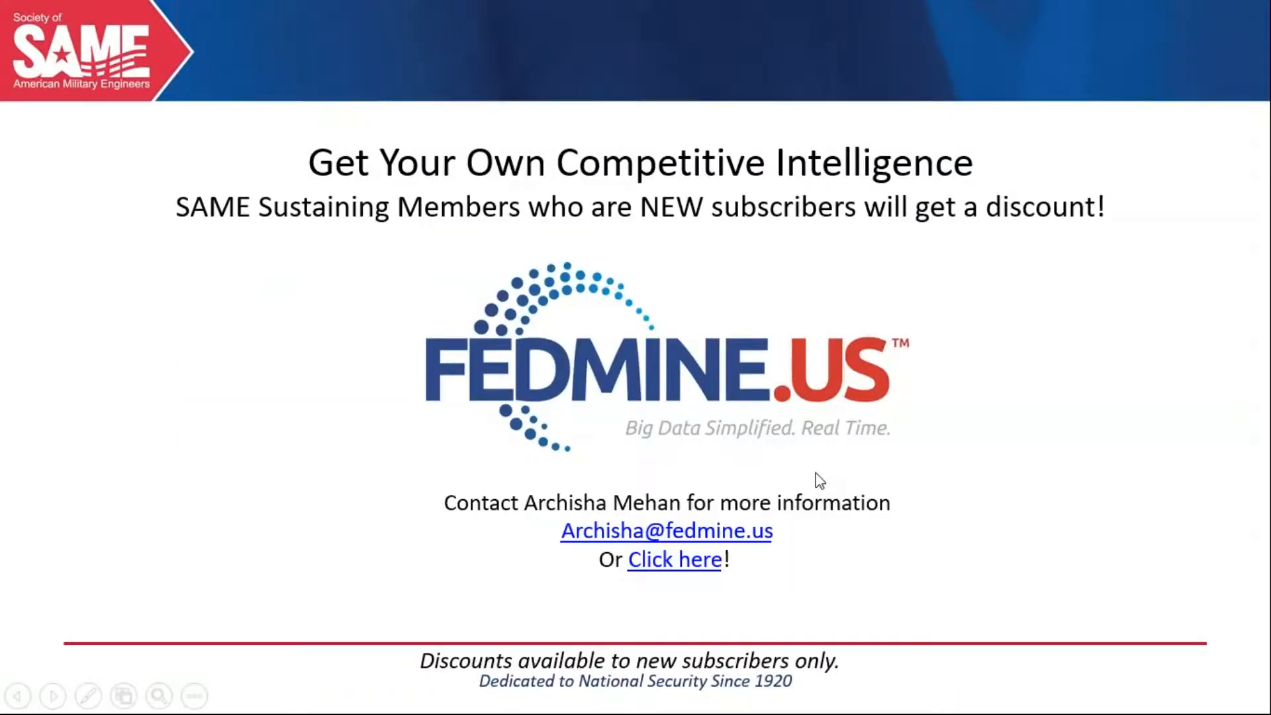